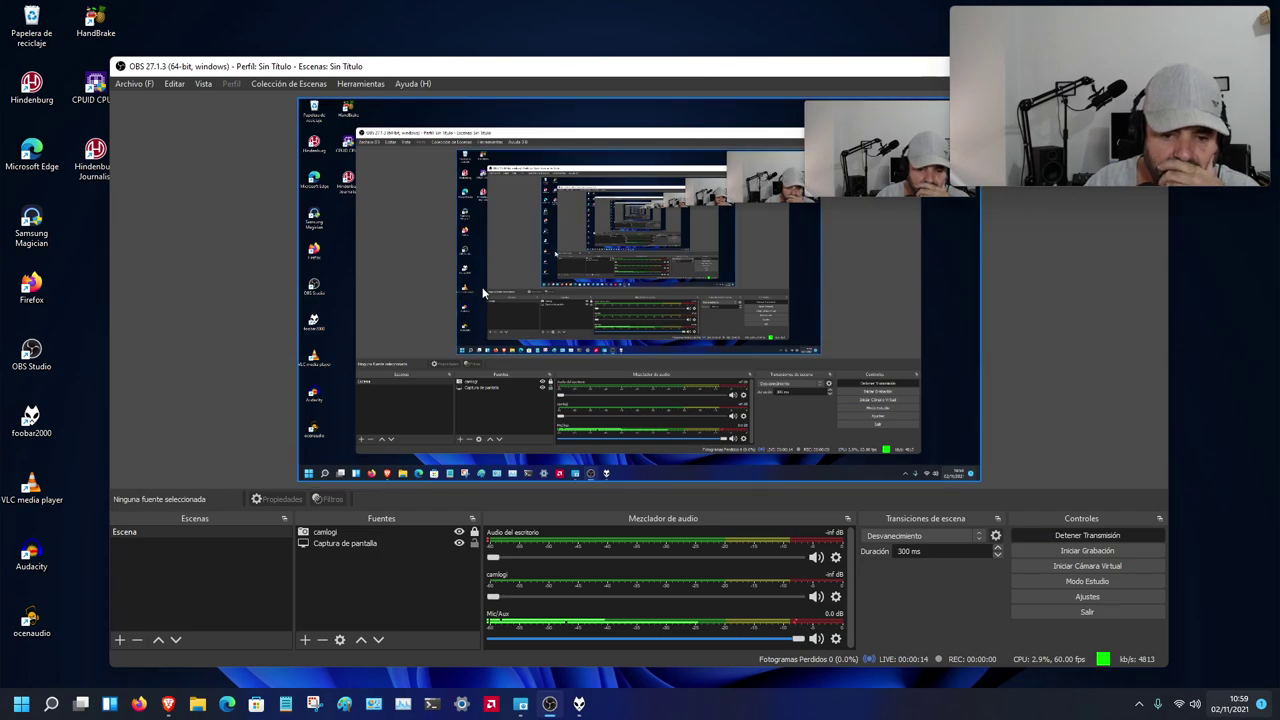
# - Hide the camlogi source and delete it from the scene, confirming its removal
pyautogui.click(459, 532)
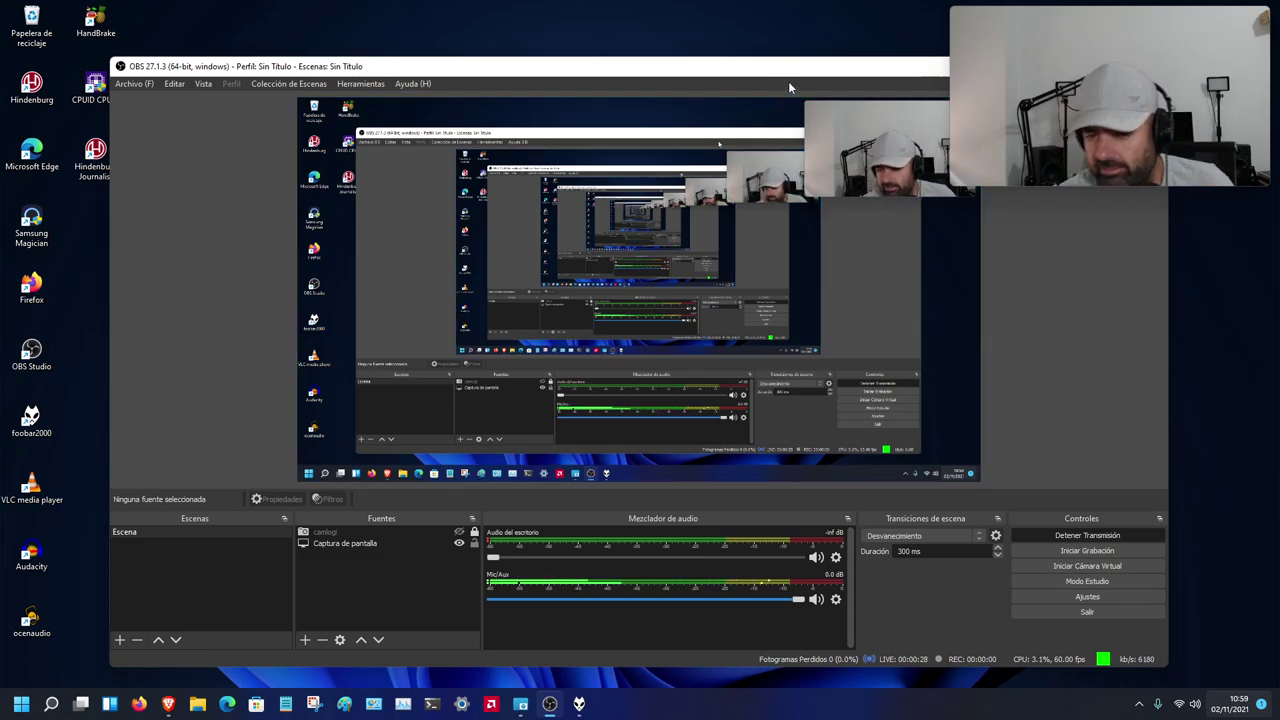
pyautogui.moveTo(710, 69); pyautogui.dragTo(560, 114)
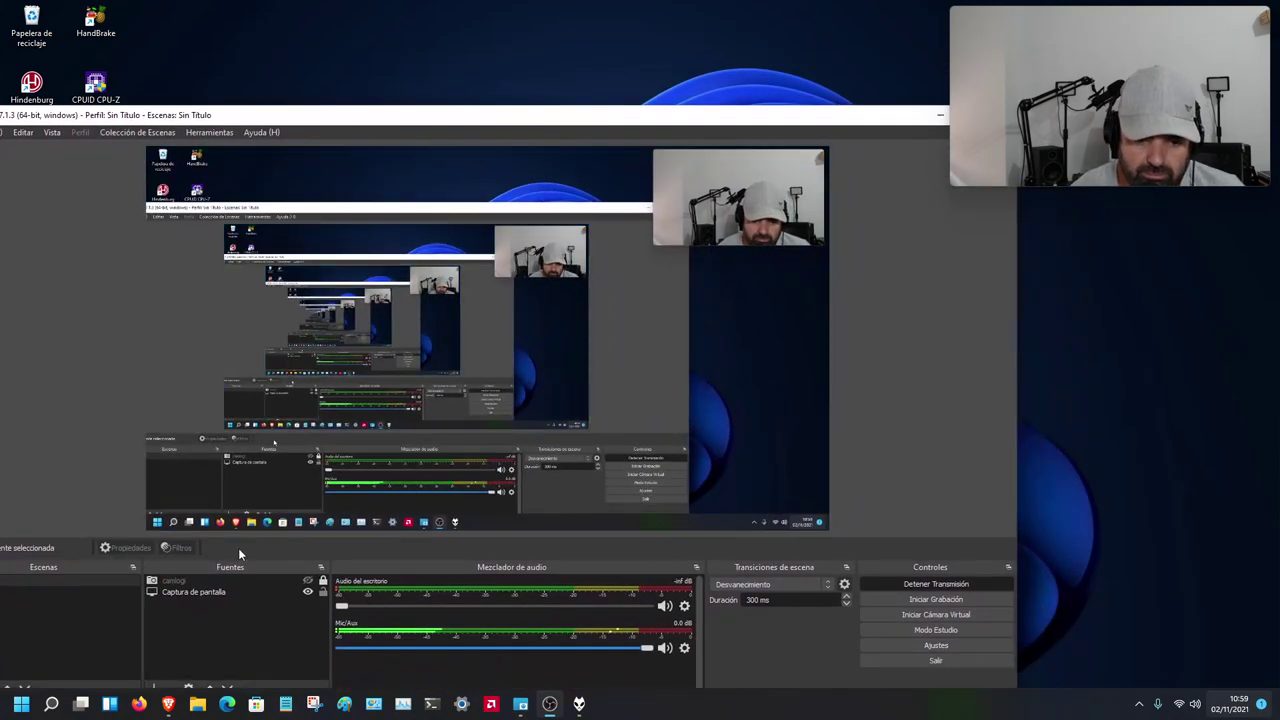
pyautogui.click(173, 582)
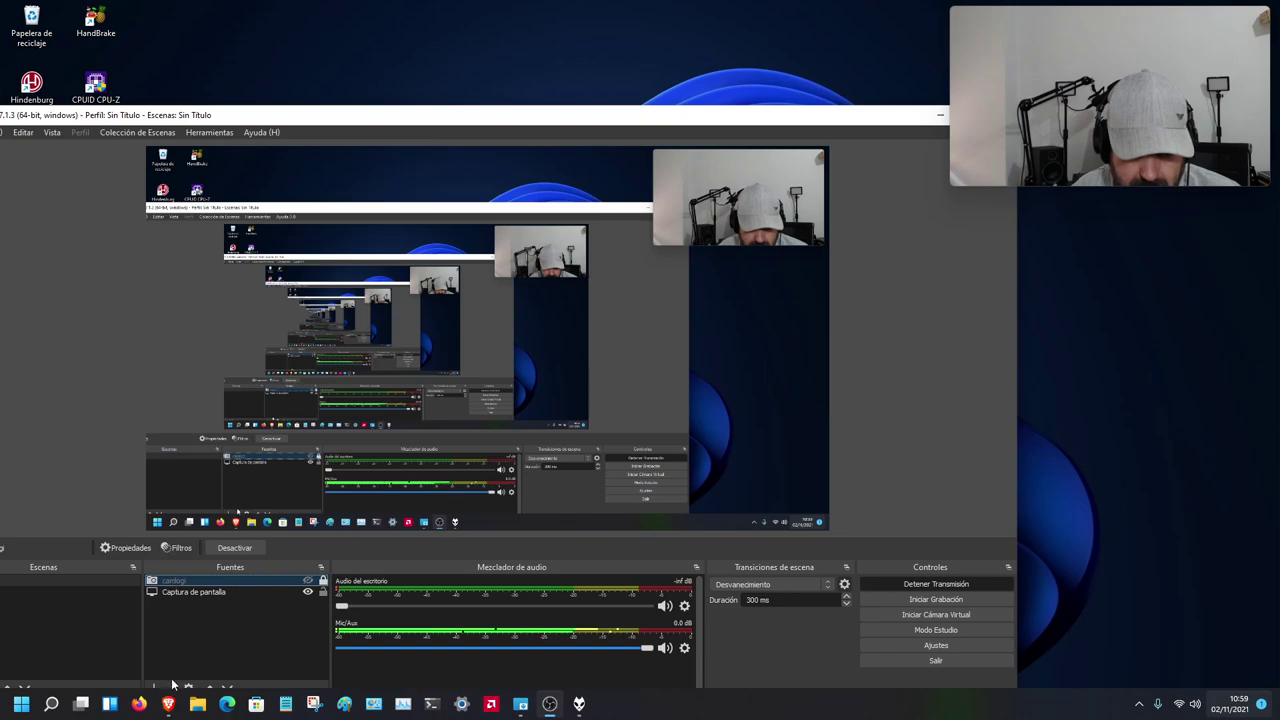
pyautogui.moveTo(428, 114); pyautogui.dragTo(506, 60)
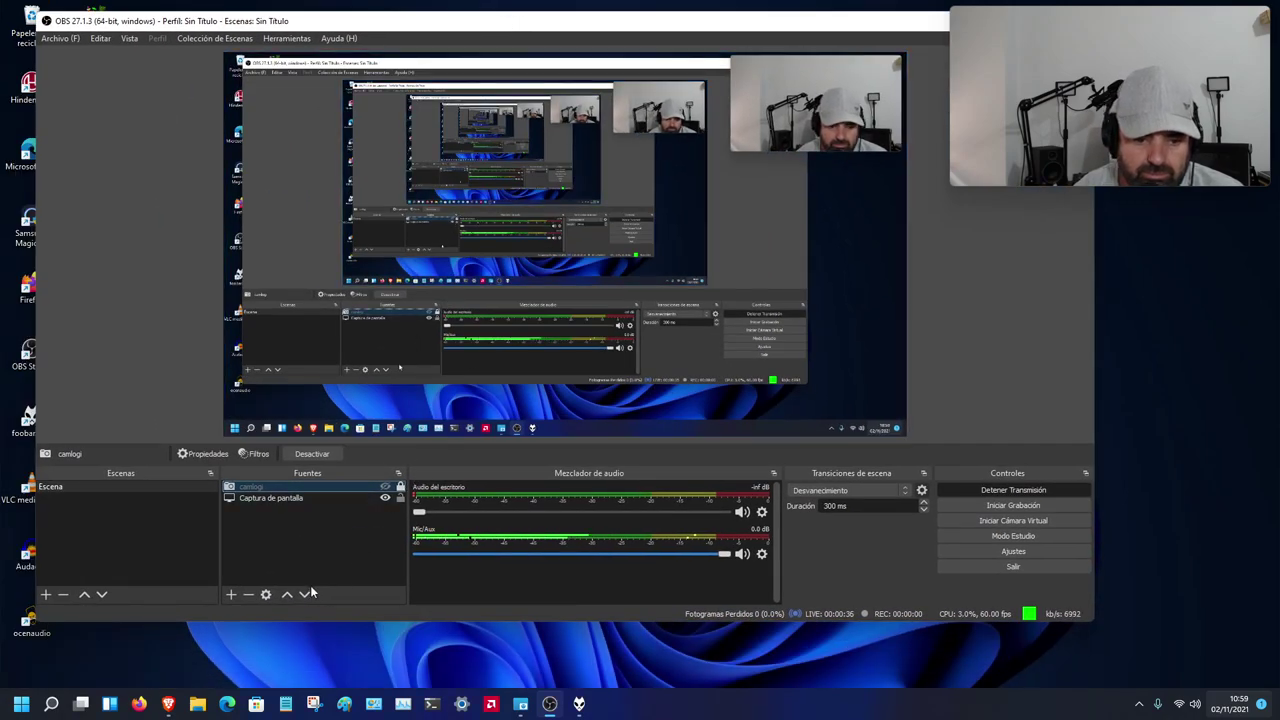
pyautogui.click(248, 594)
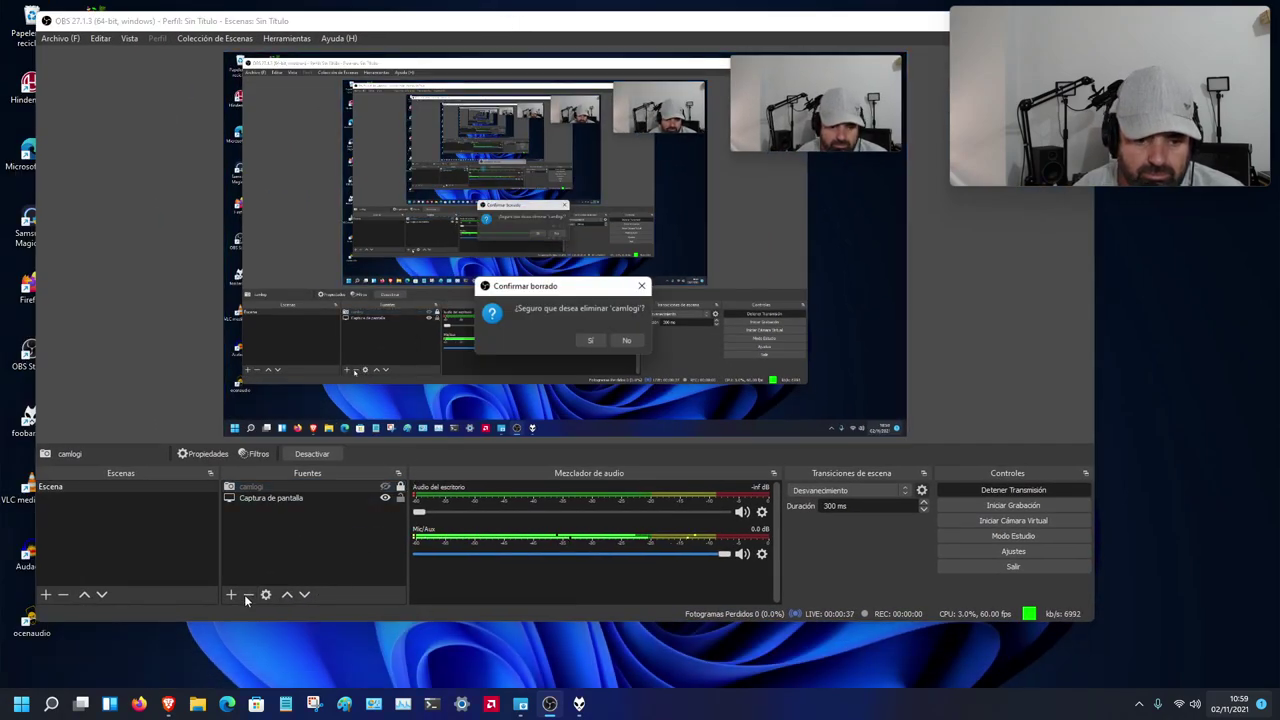
pyautogui.click(592, 342)
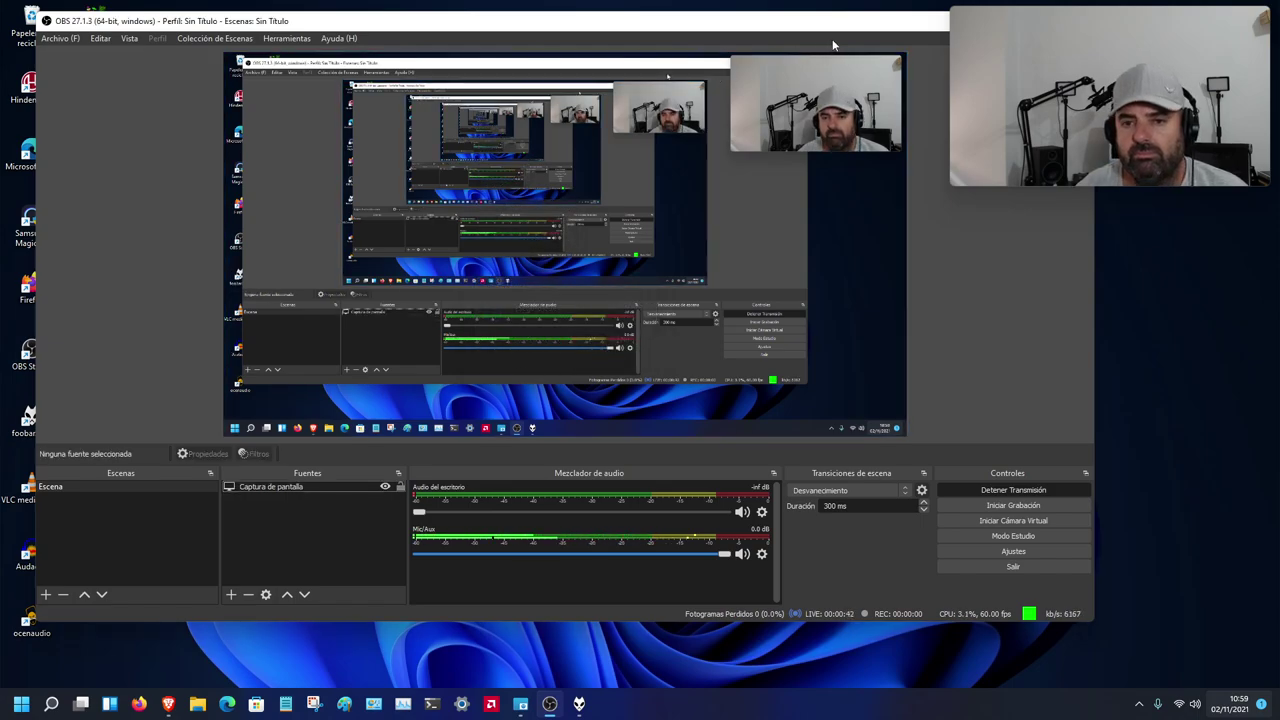
# - Move the OBS window clear of the webcam overlay and minimize it to show the desktop
pyautogui.moveTo(831, 34); pyautogui.dragTo(757, 173)
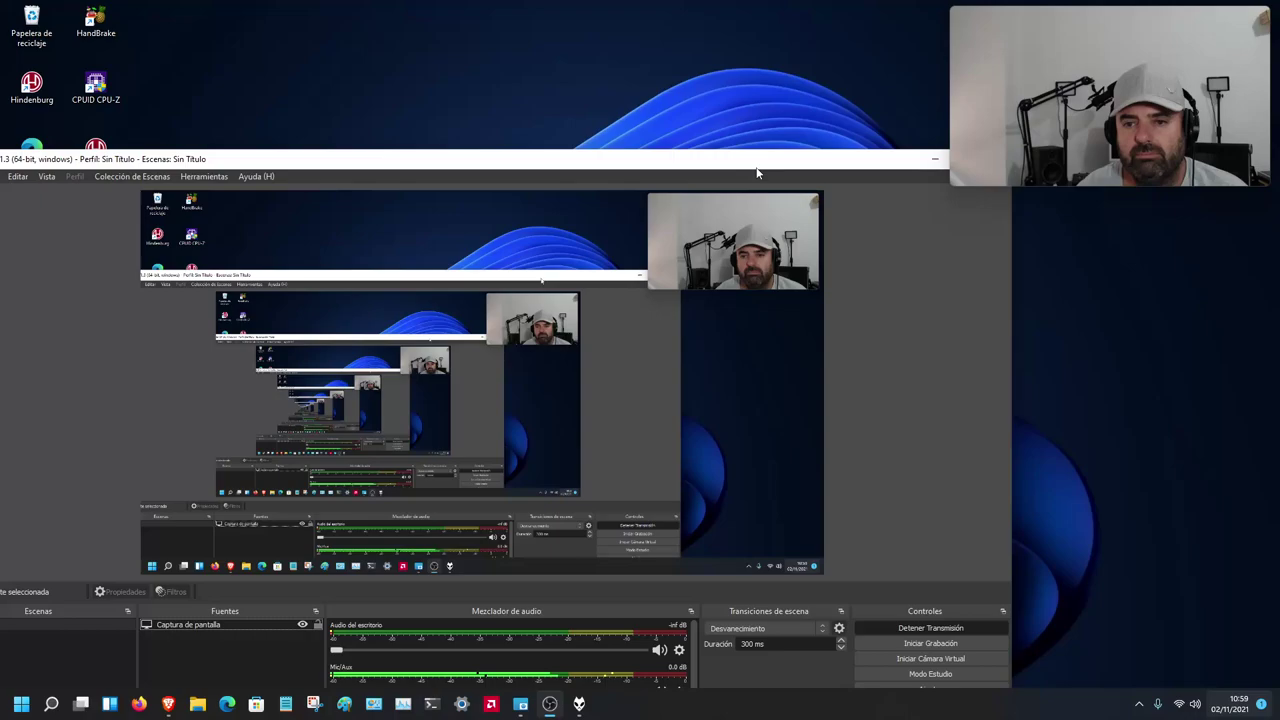
pyautogui.moveTo(890, 162); pyautogui.dragTo(886, 176)
pyautogui.click(890, 176)
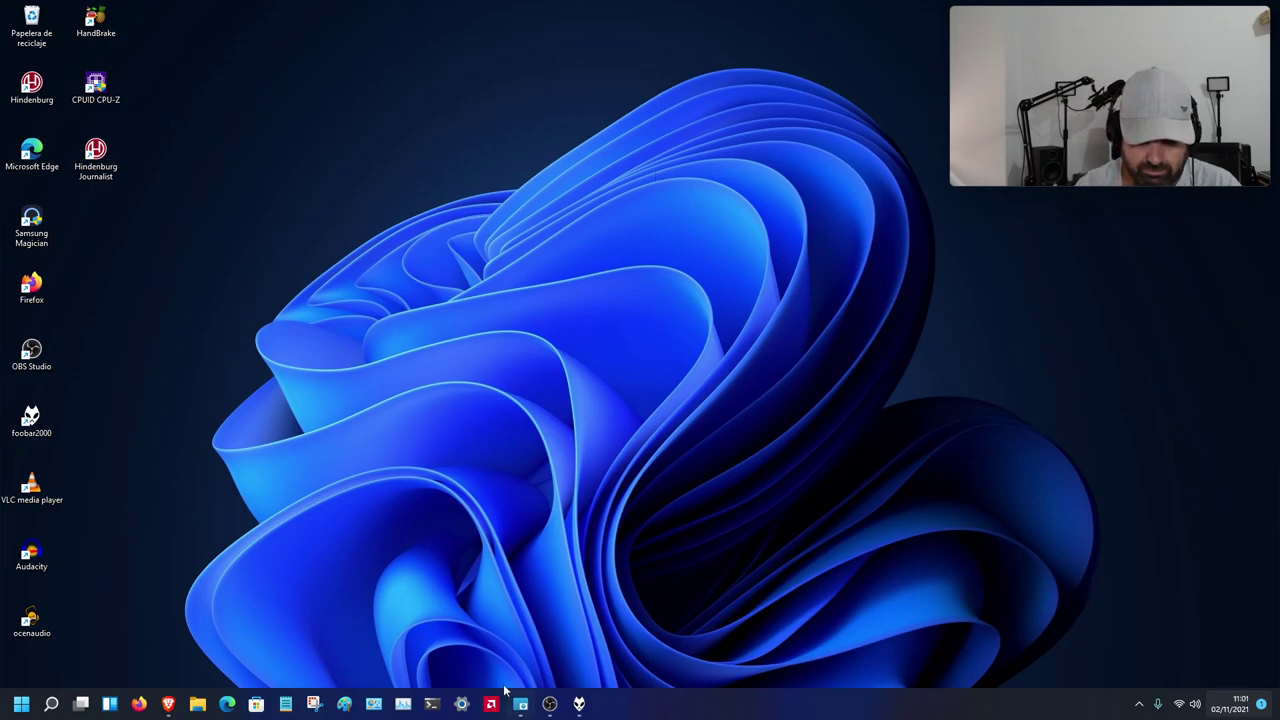
# - Restore the OBS window to view the stream preview and live status, and minimize it
pyautogui.click(549, 704)
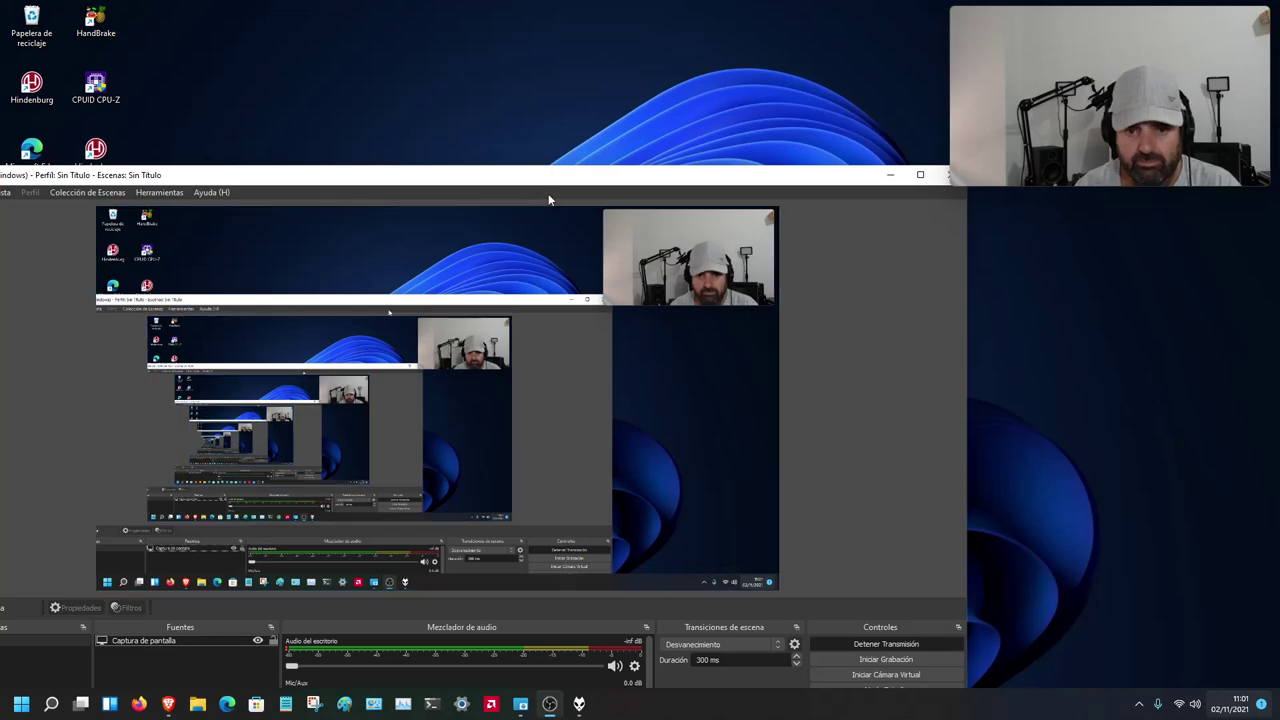
pyautogui.moveTo(540, 178); pyautogui.dragTo(822, 68)
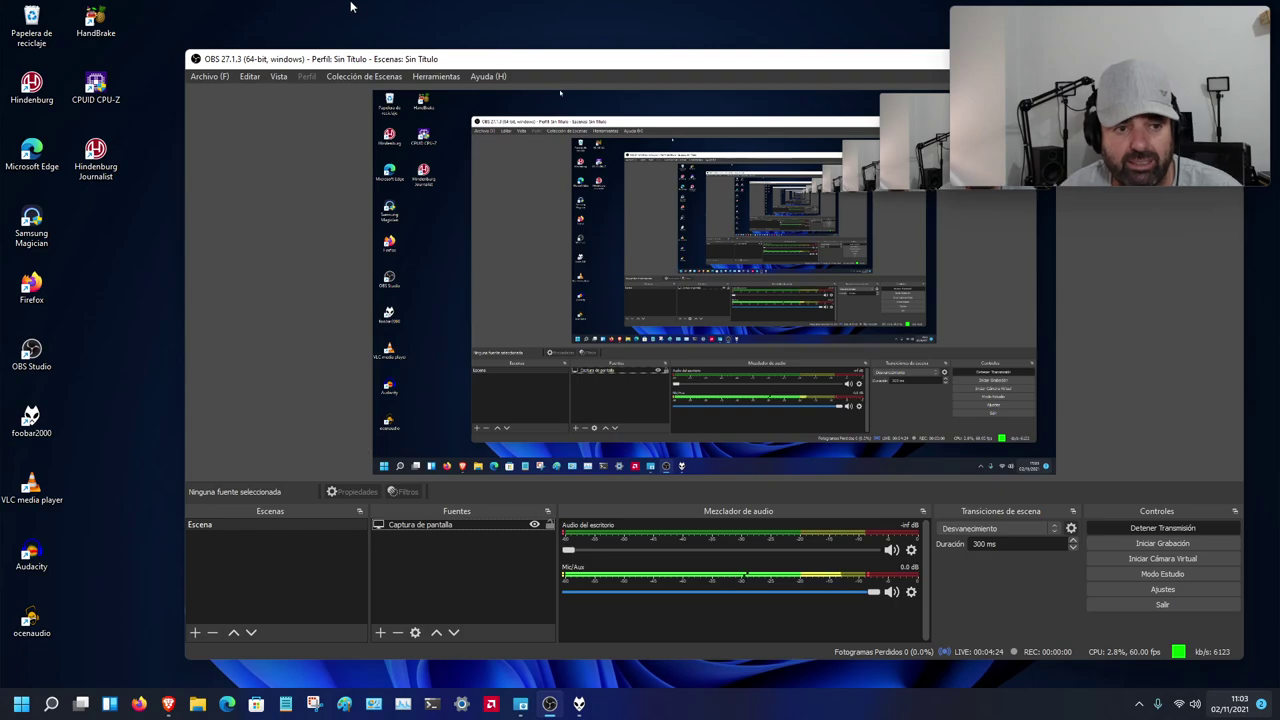
pyautogui.moveTo(527, 62); pyautogui.dragTo(386, 28)
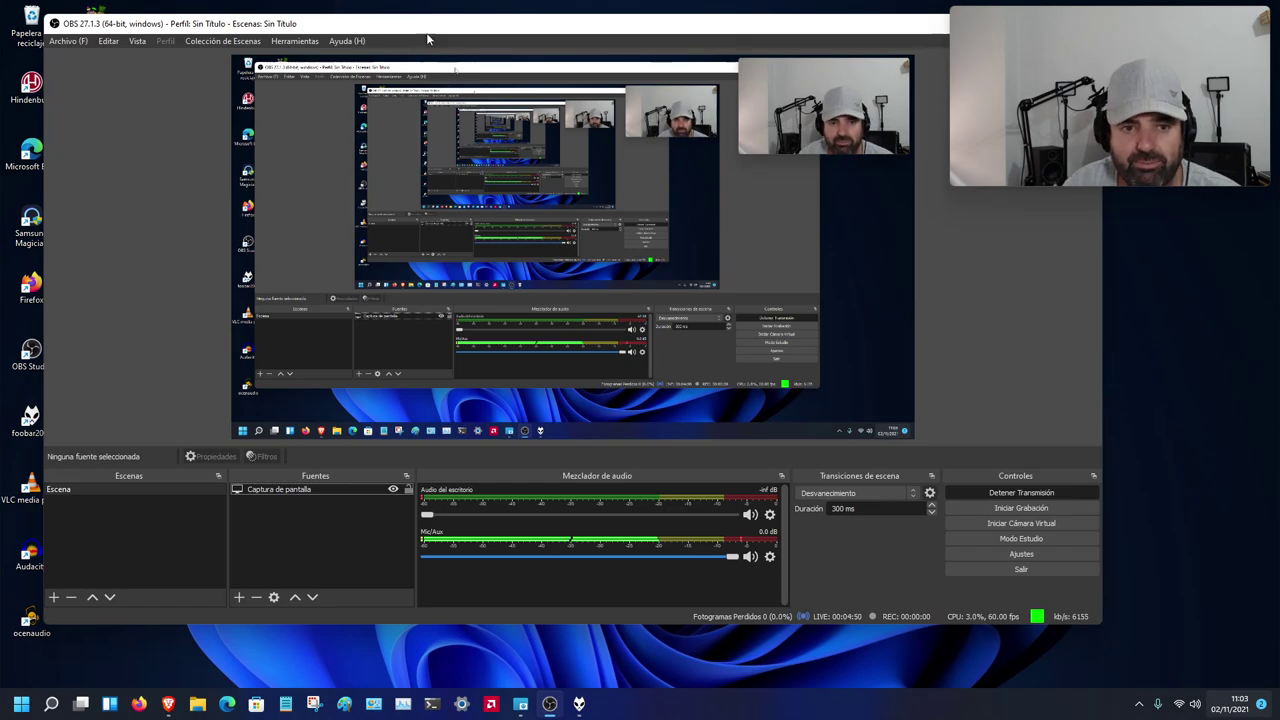
pyautogui.moveTo(420, 28); pyautogui.dragTo(503, 81)
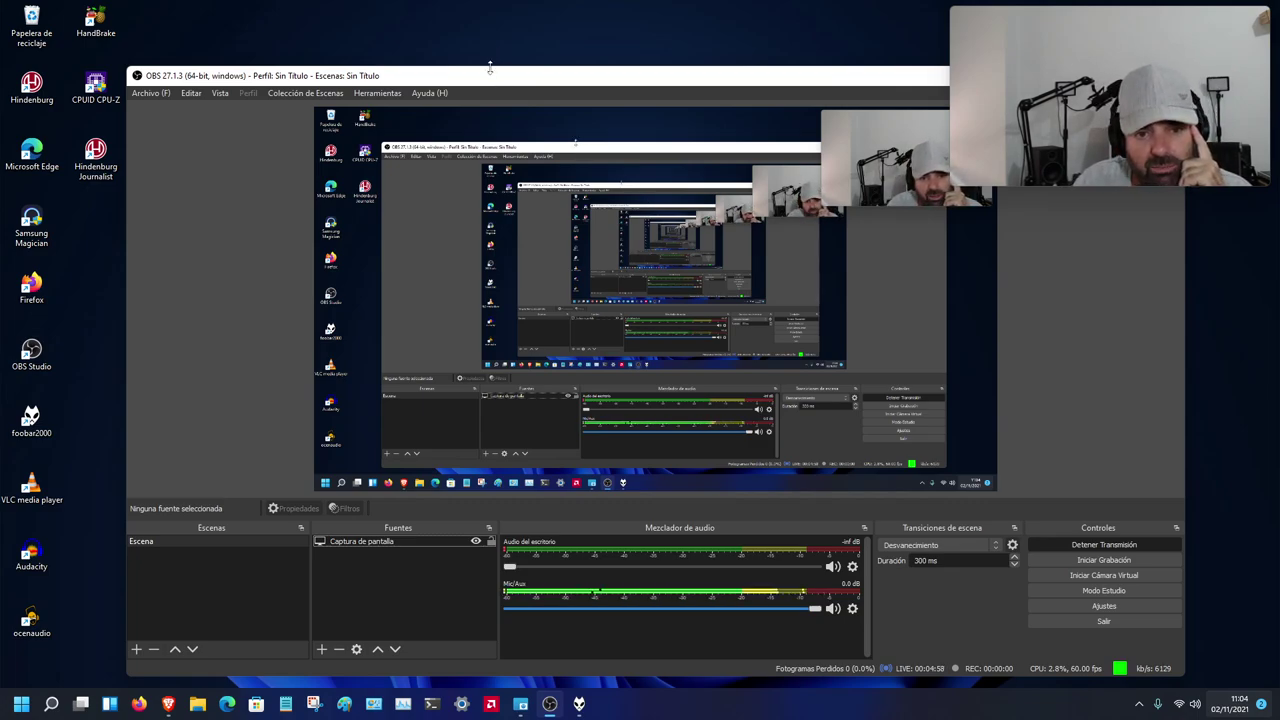
pyautogui.moveTo(493, 70); pyautogui.dragTo(533, 57)
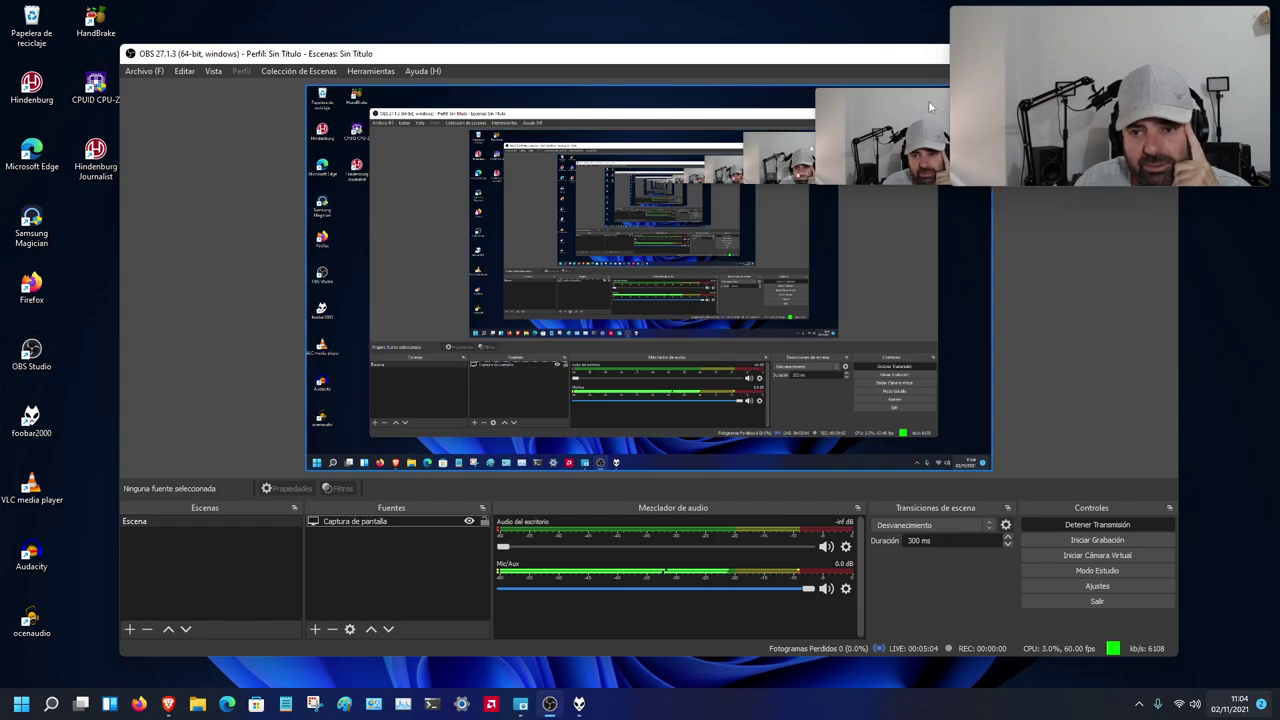
pyautogui.moveTo(864, 64); pyautogui.dragTo(642, 216)
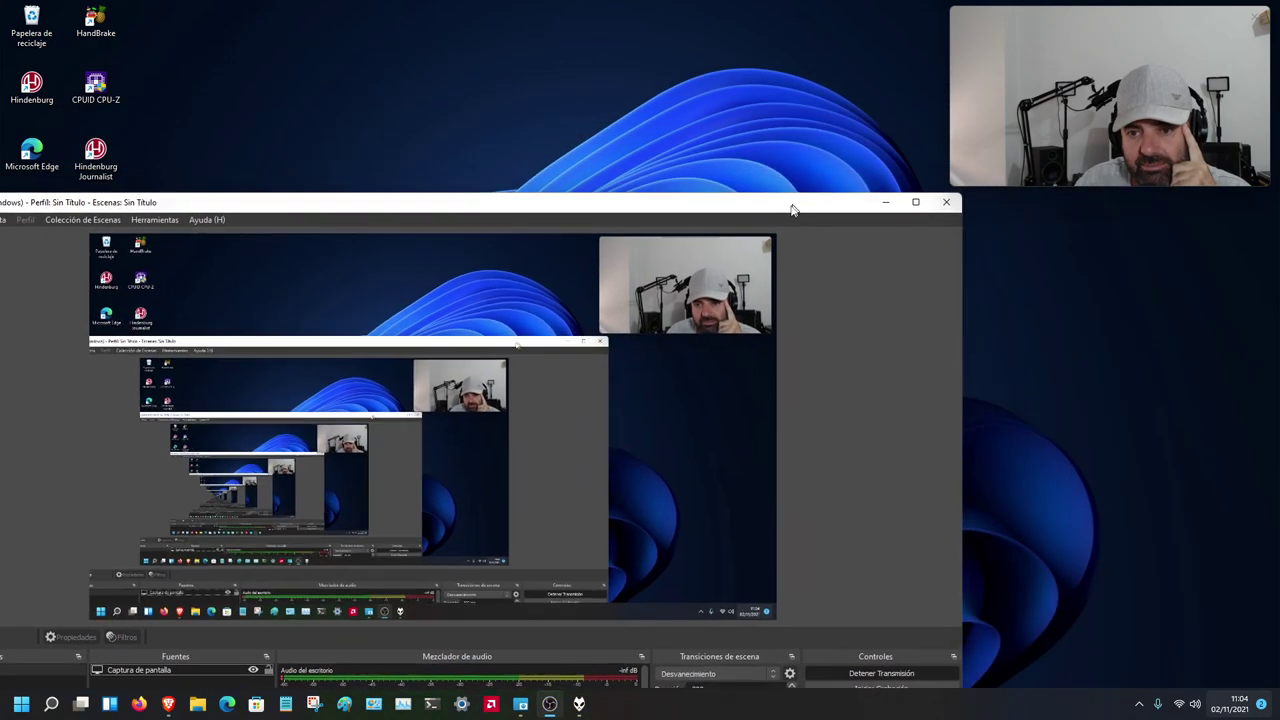
pyautogui.click(878, 206)
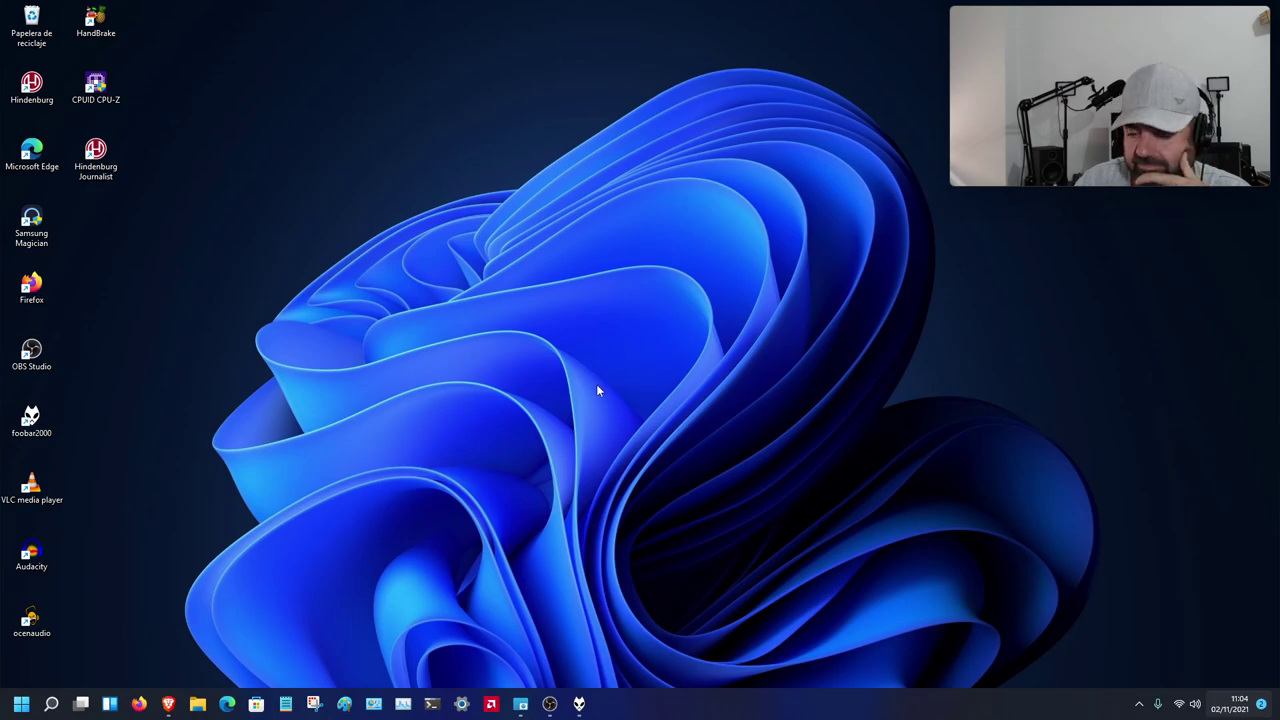
# - Check the system's quick settings, view the music playlist in foobar2000 and minimize the player
pyautogui.click(1190, 706)
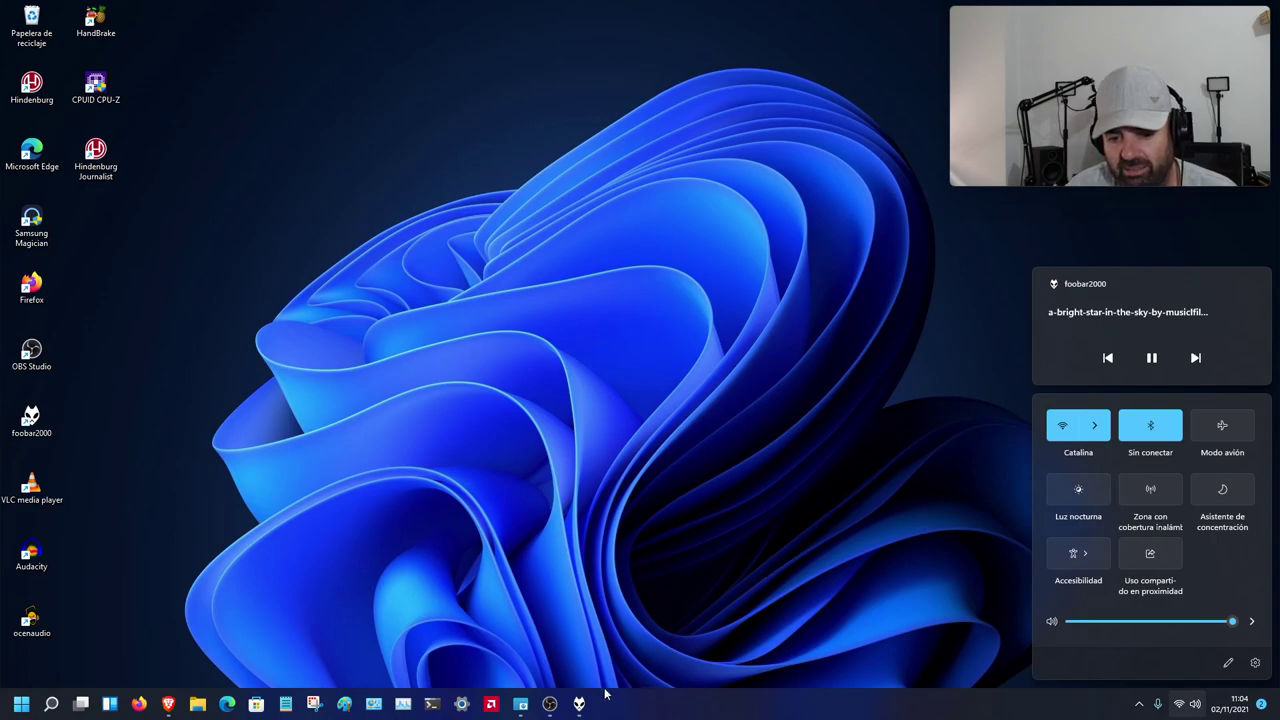
pyautogui.moveTo(586, 703)
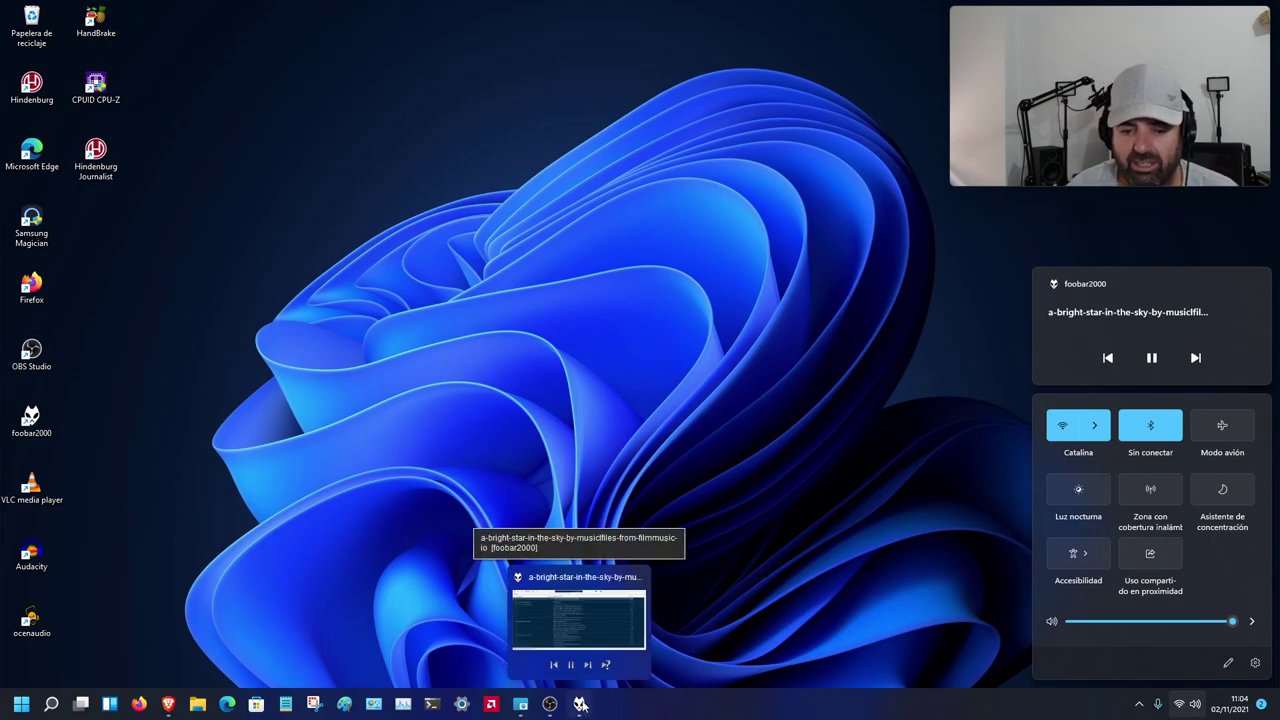
pyautogui.click(578, 620)
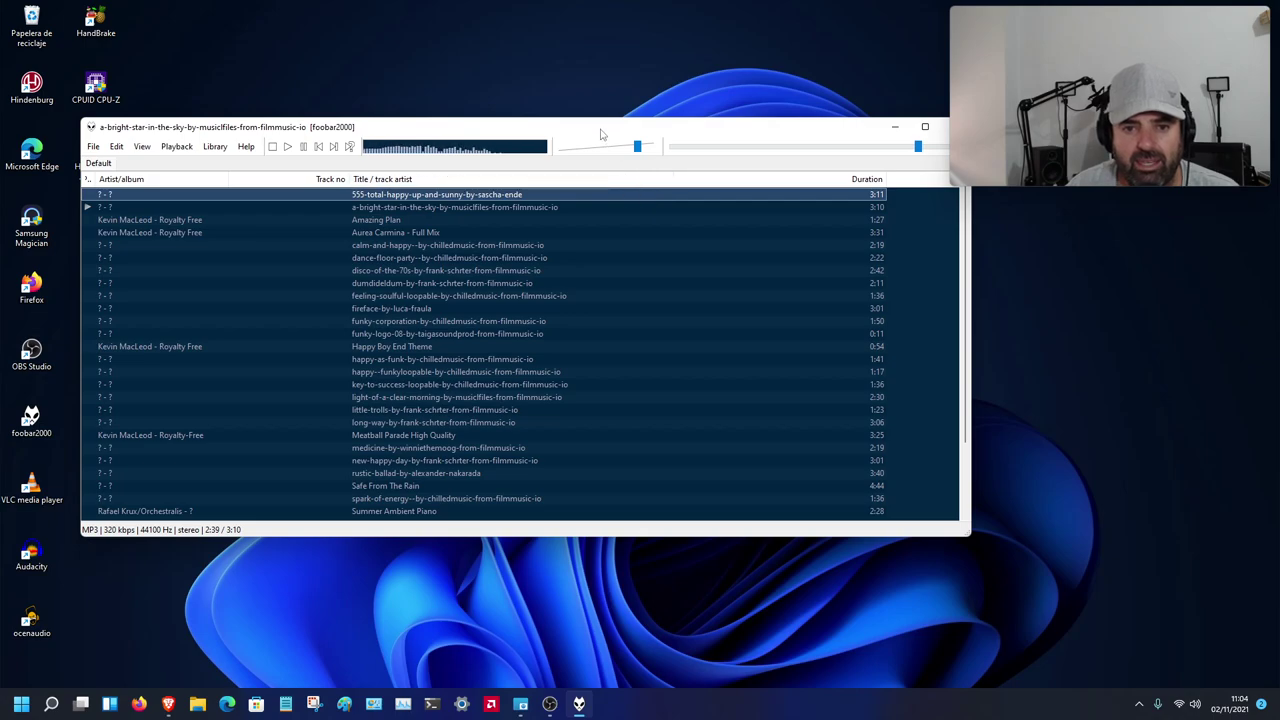
pyautogui.moveTo(601, 135); pyautogui.dragTo(701, 255)
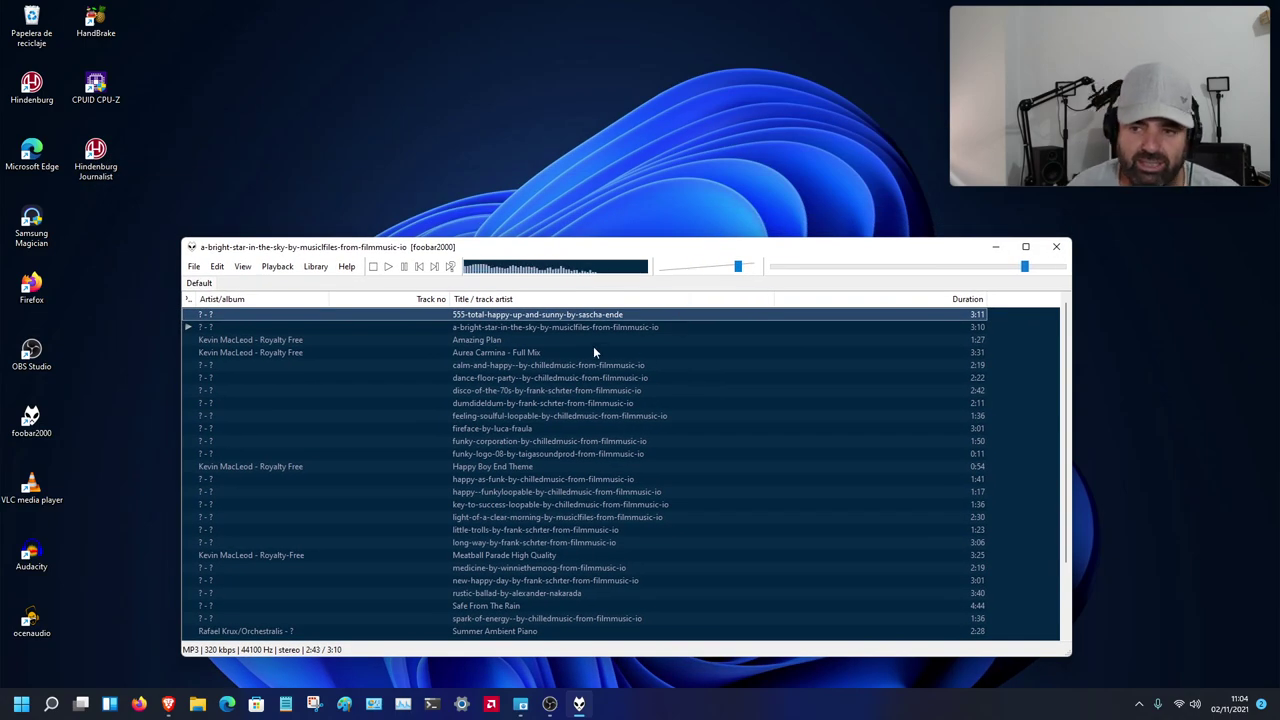
pyautogui.click(995, 247)
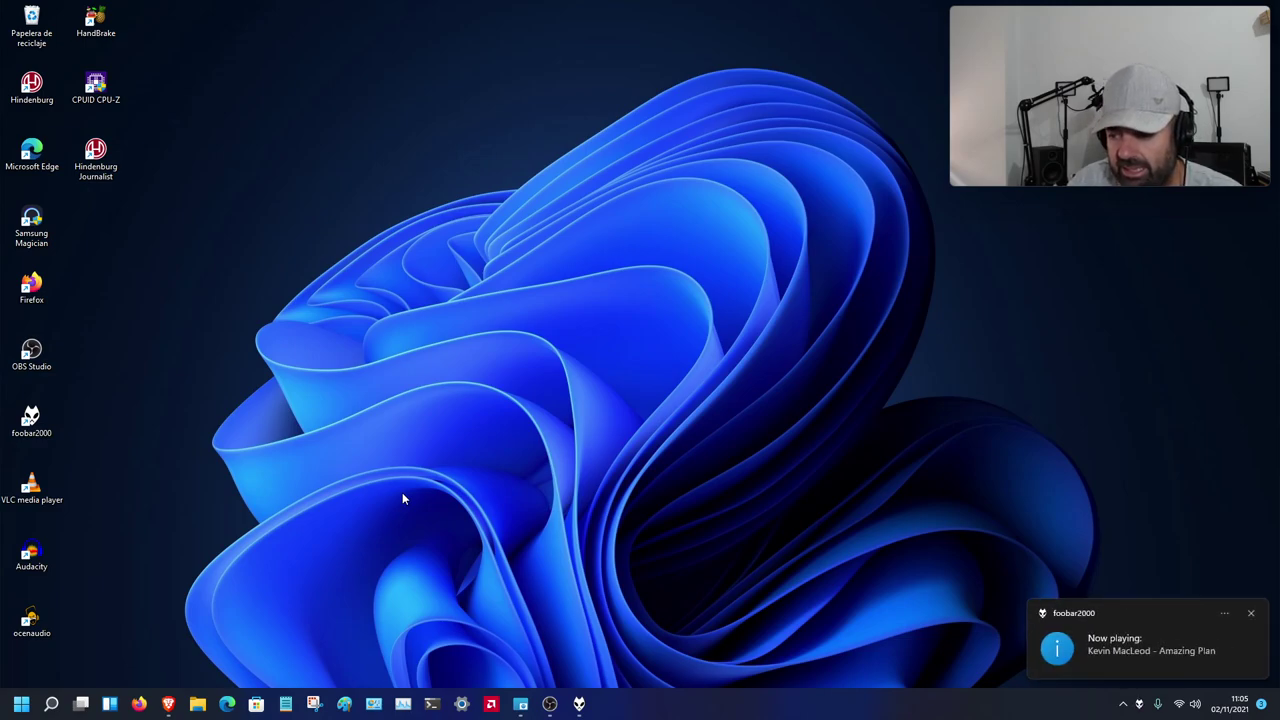
# - Open AMD Radeon Software to view its home page and close it
pyautogui.click(490, 704)
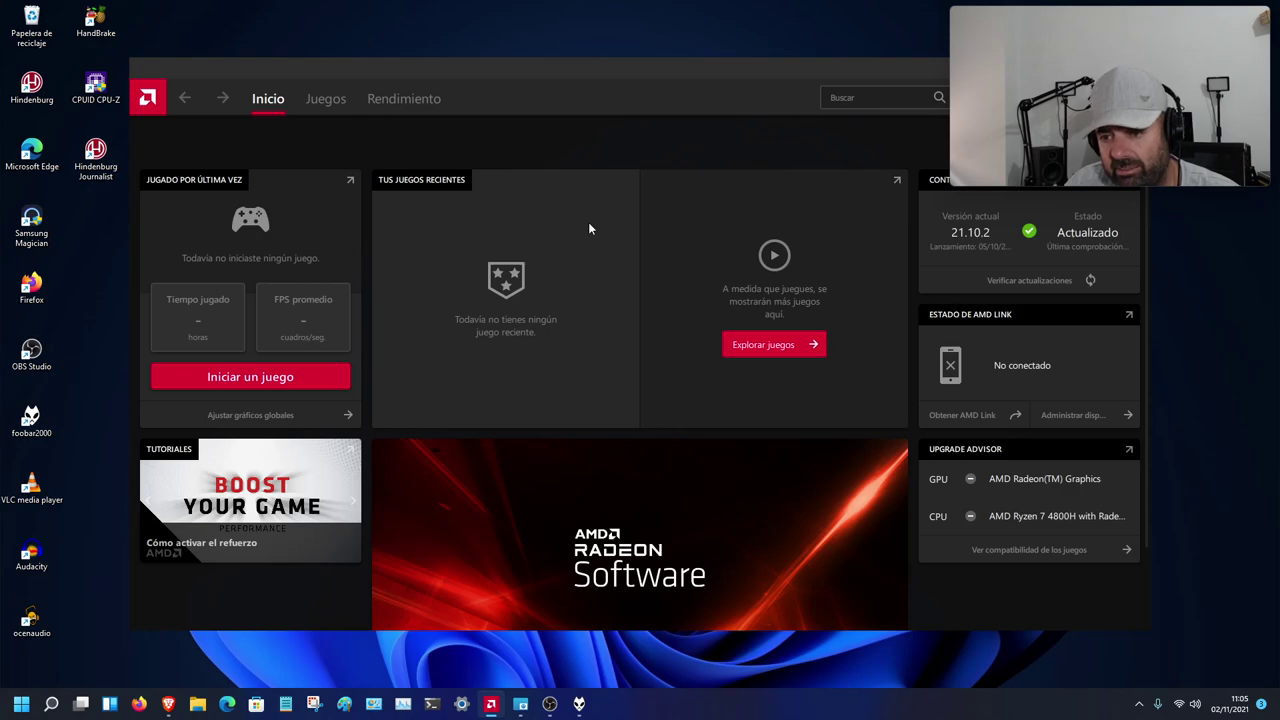
pyautogui.moveTo(599, 83); pyautogui.dragTo(575, 268)
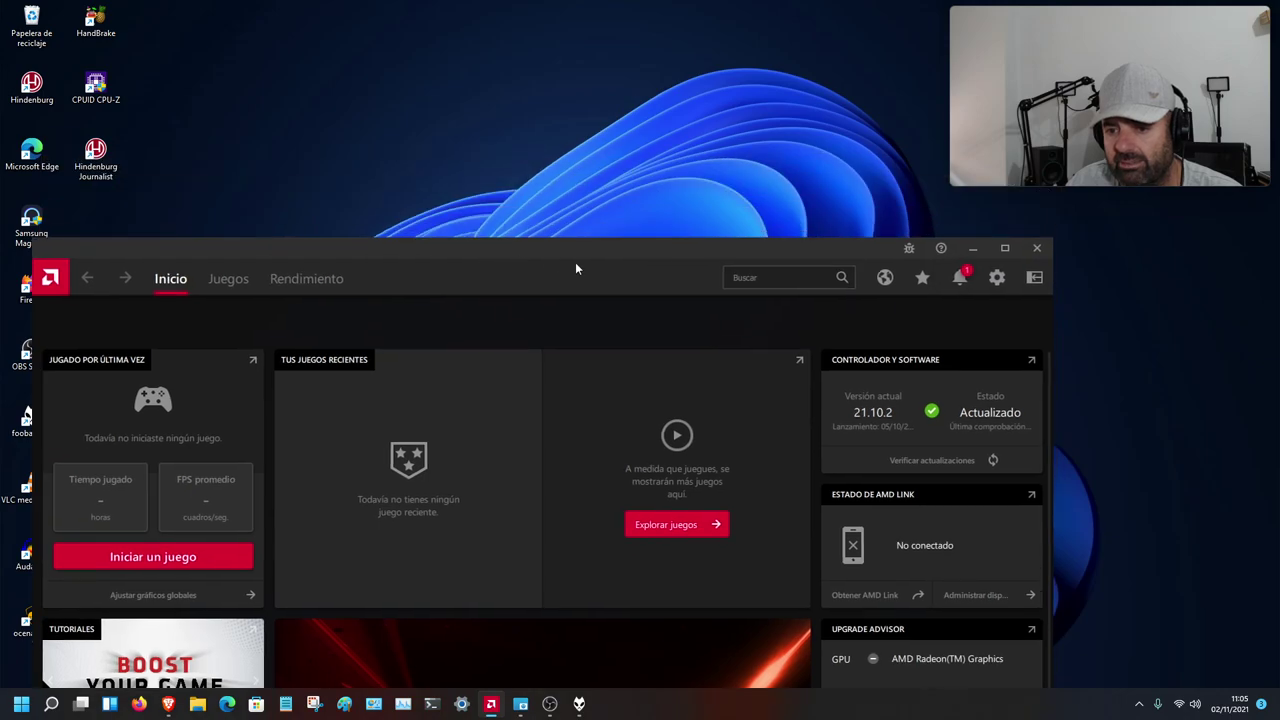
pyautogui.click(1037, 248)
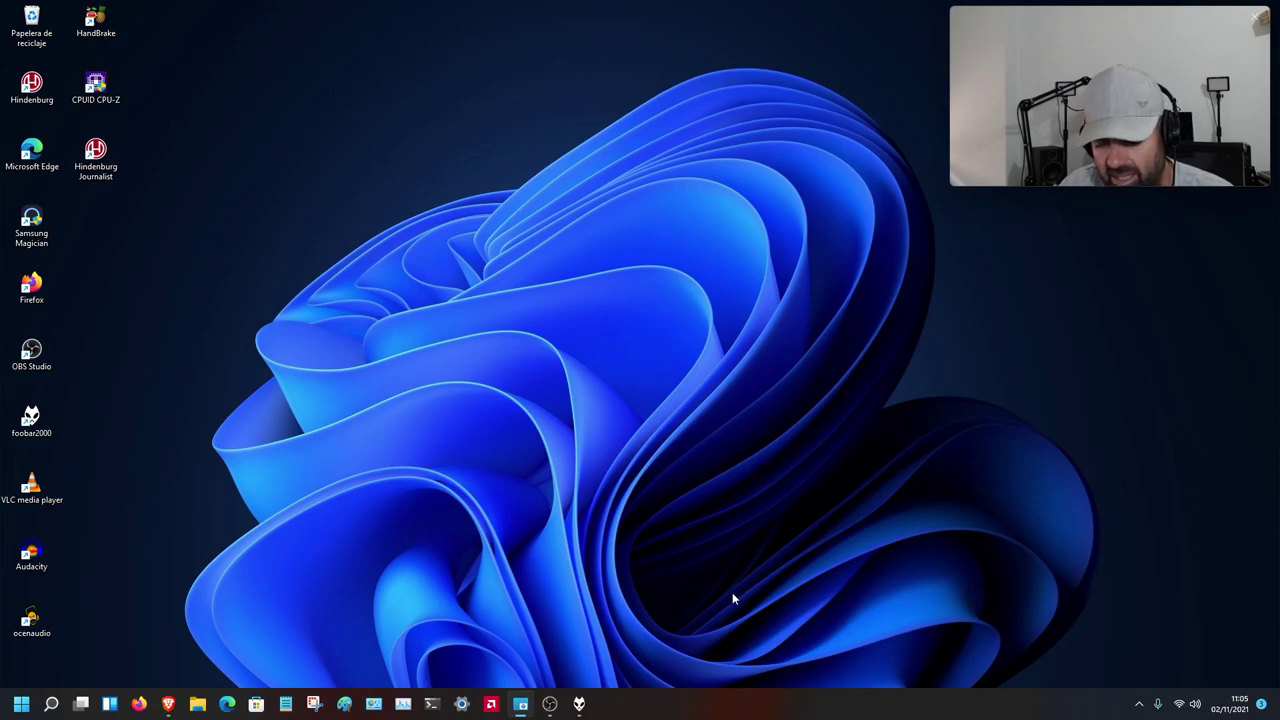
# - Switch to OBS to check the sources, audio levels and streaming performance, and return to the desktop
pyautogui.click(549, 703)
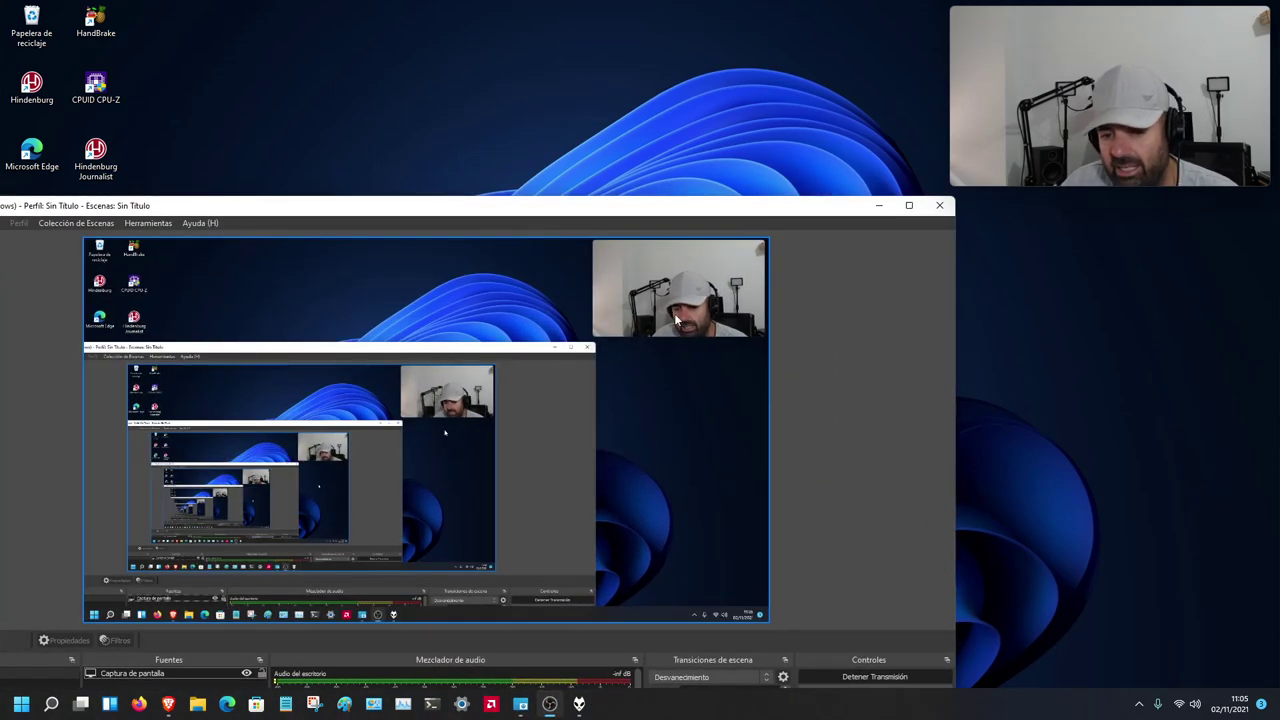
pyautogui.moveTo(586, 206); pyautogui.dragTo(692, 31)
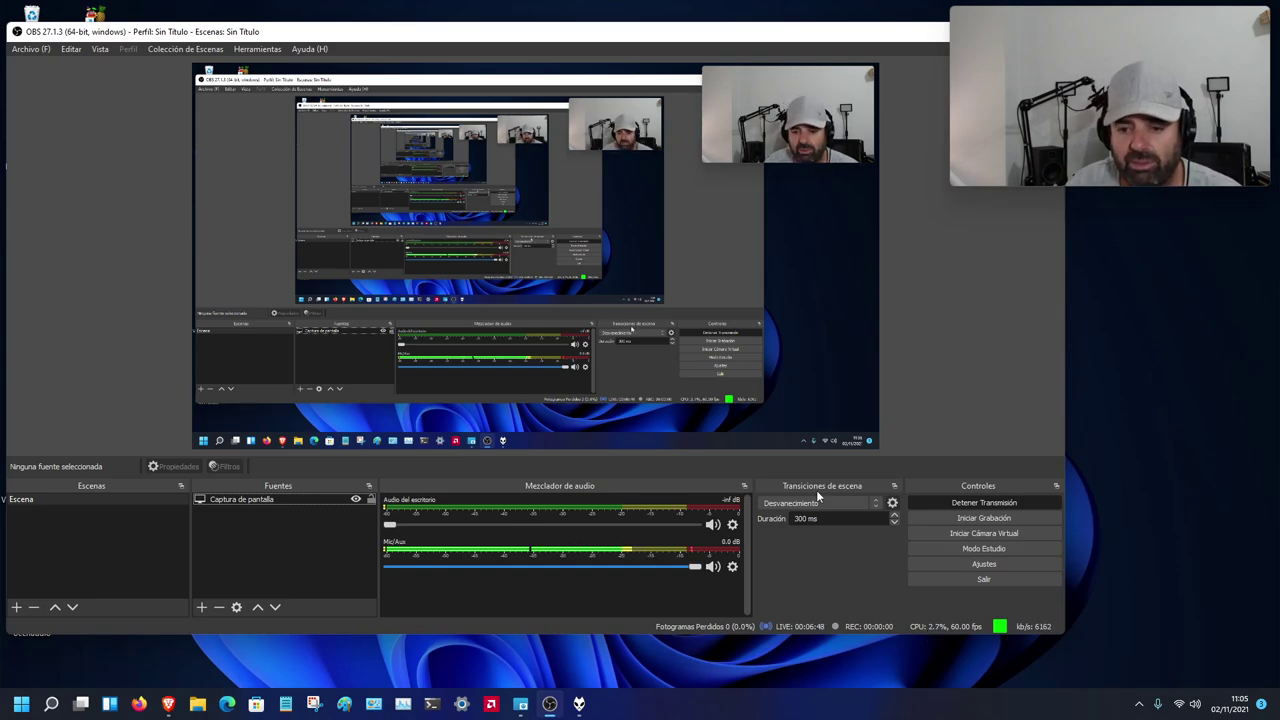
pyautogui.moveTo(869, 33); pyautogui.dragTo(871, 249)
pyautogui.press('super+d')
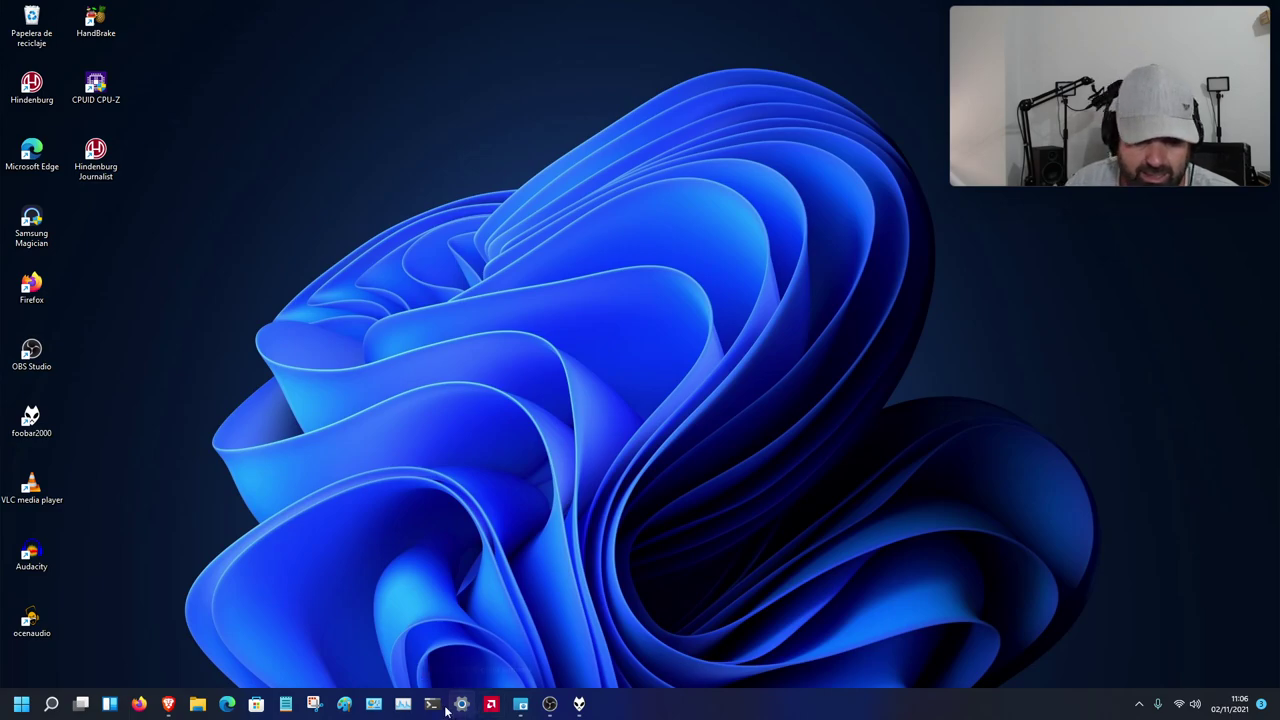
# - Open Task Manager and examine the resource usage of the running applications and background processes
pyautogui.click(403, 704)
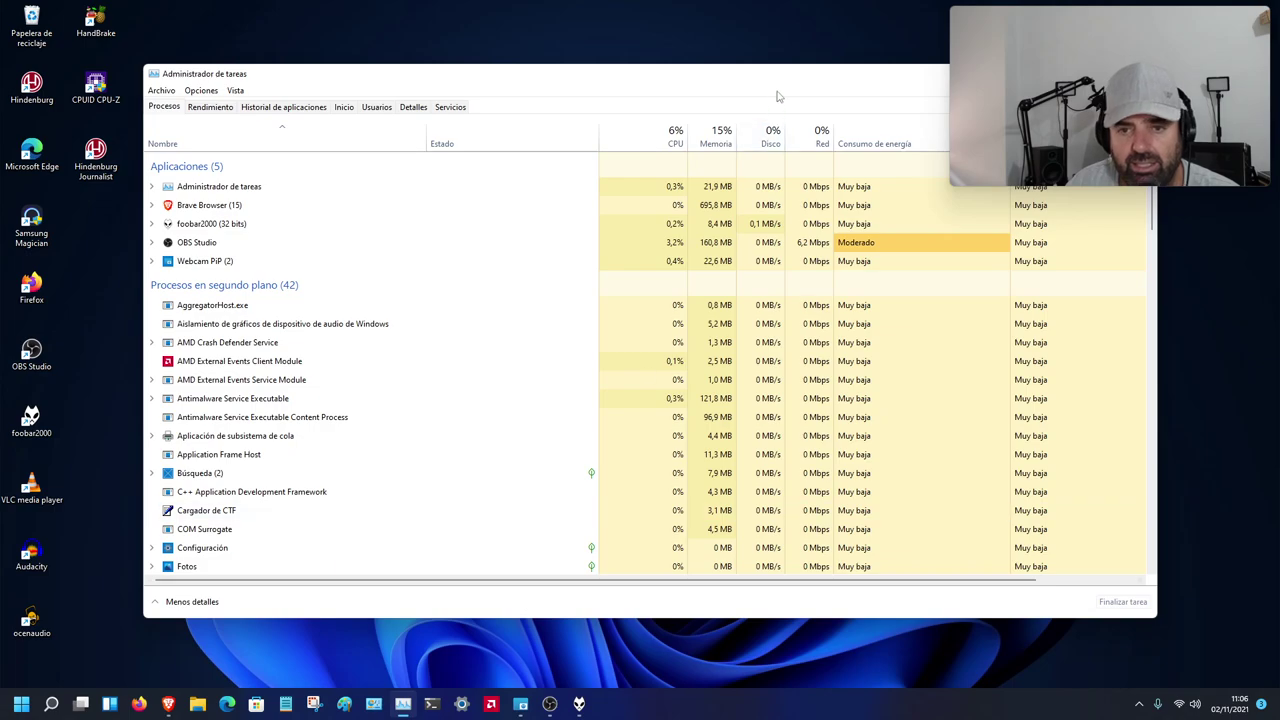
pyautogui.moveTo(775, 78); pyautogui.dragTo(630, 99)
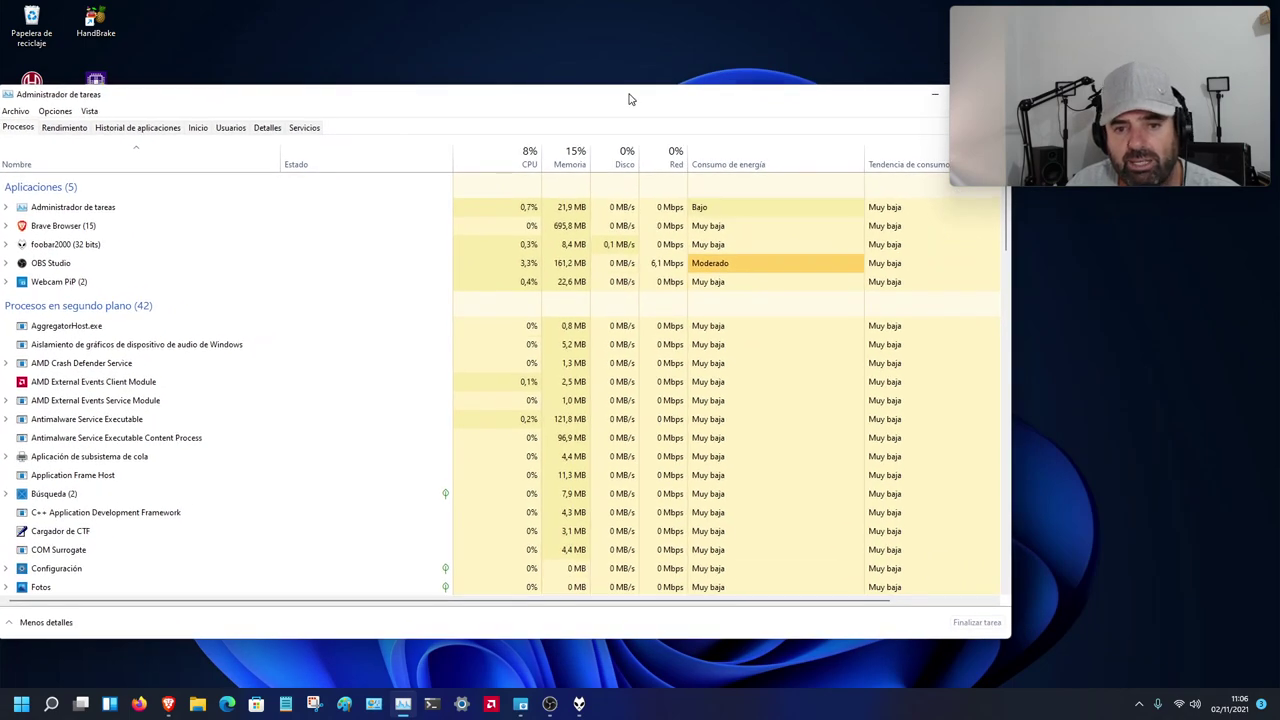
pyautogui.moveTo(437, 109); pyautogui.dragTo(560, 123)
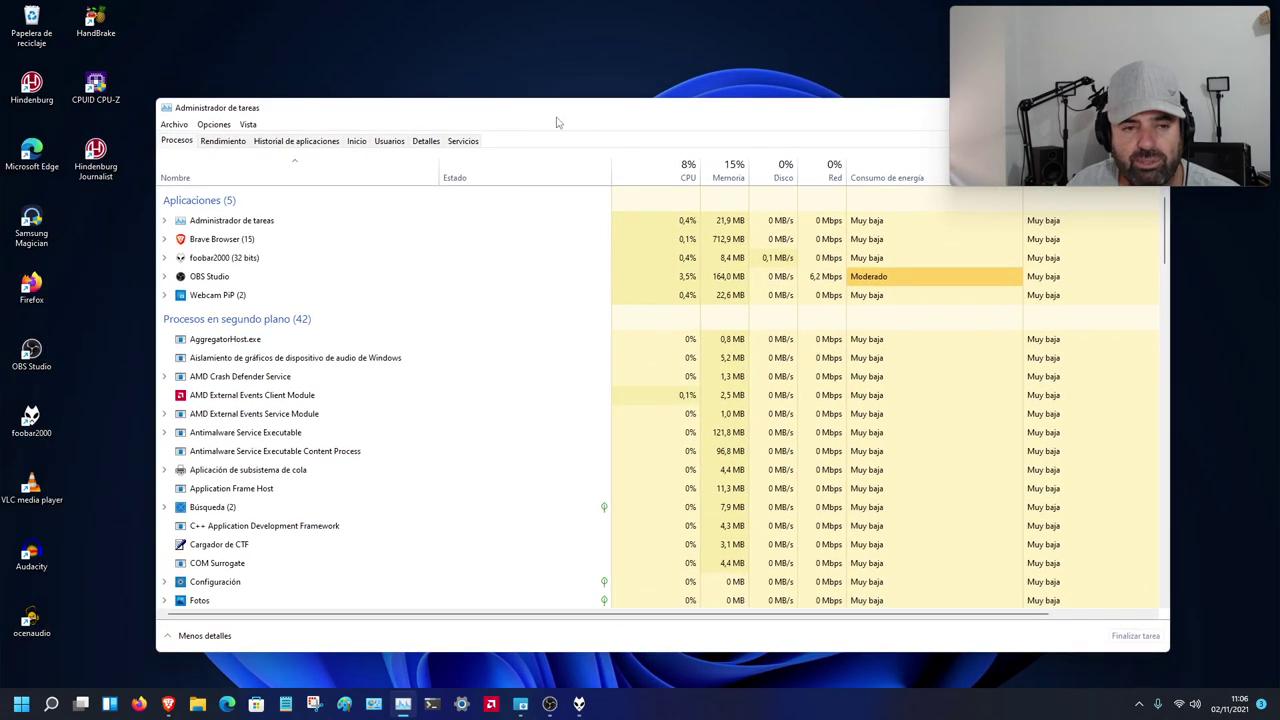
# - View the CPU performance graph and processor model in Task Manager, with the window clear of the webcam overlay
pyautogui.click(224, 142)
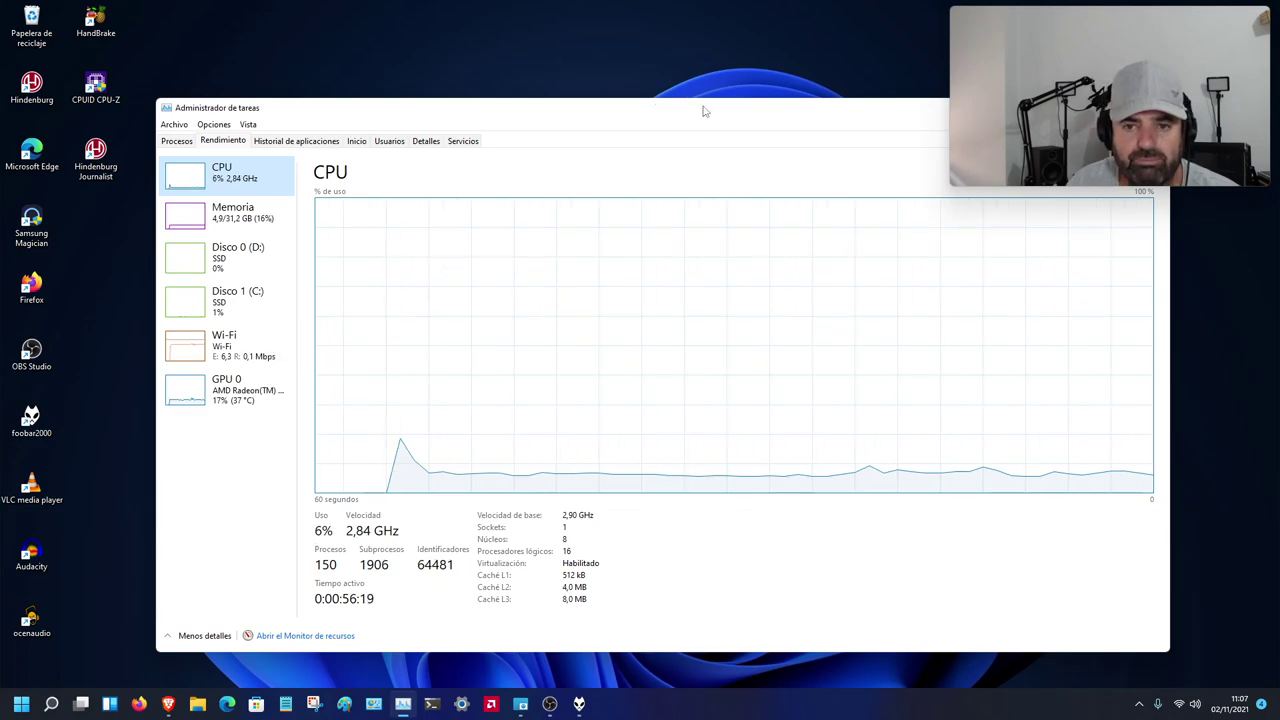
pyautogui.moveTo(704, 111); pyautogui.dragTo(636, 275)
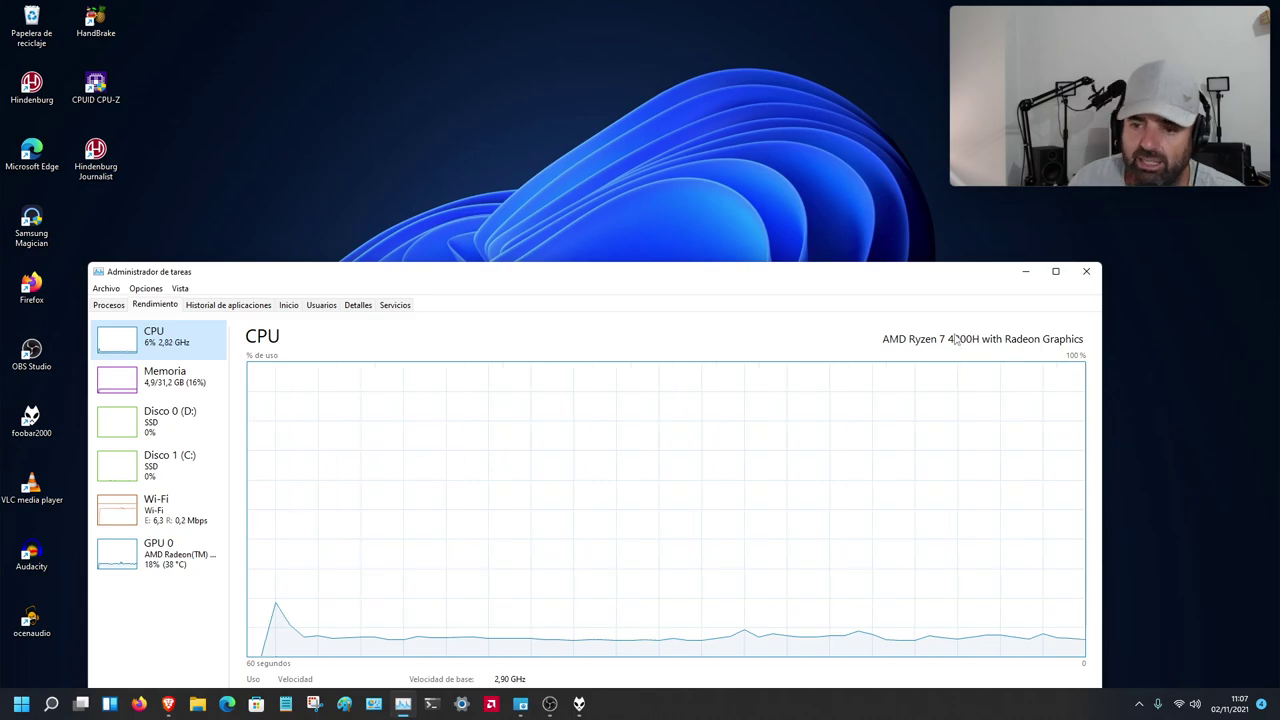
pyautogui.moveTo(786, 274); pyautogui.dragTo(917, 263)
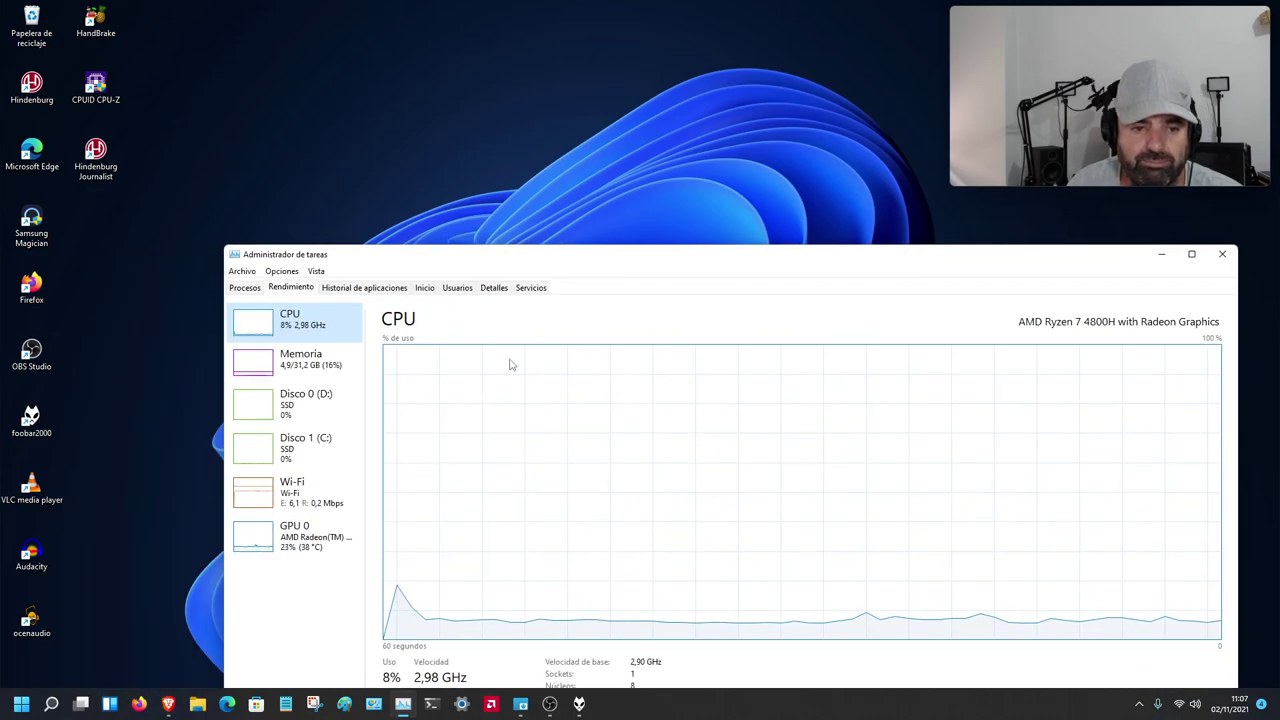
# - Examine the memory and GPU 0 performance details in Task Manager
pyautogui.click(338, 367)
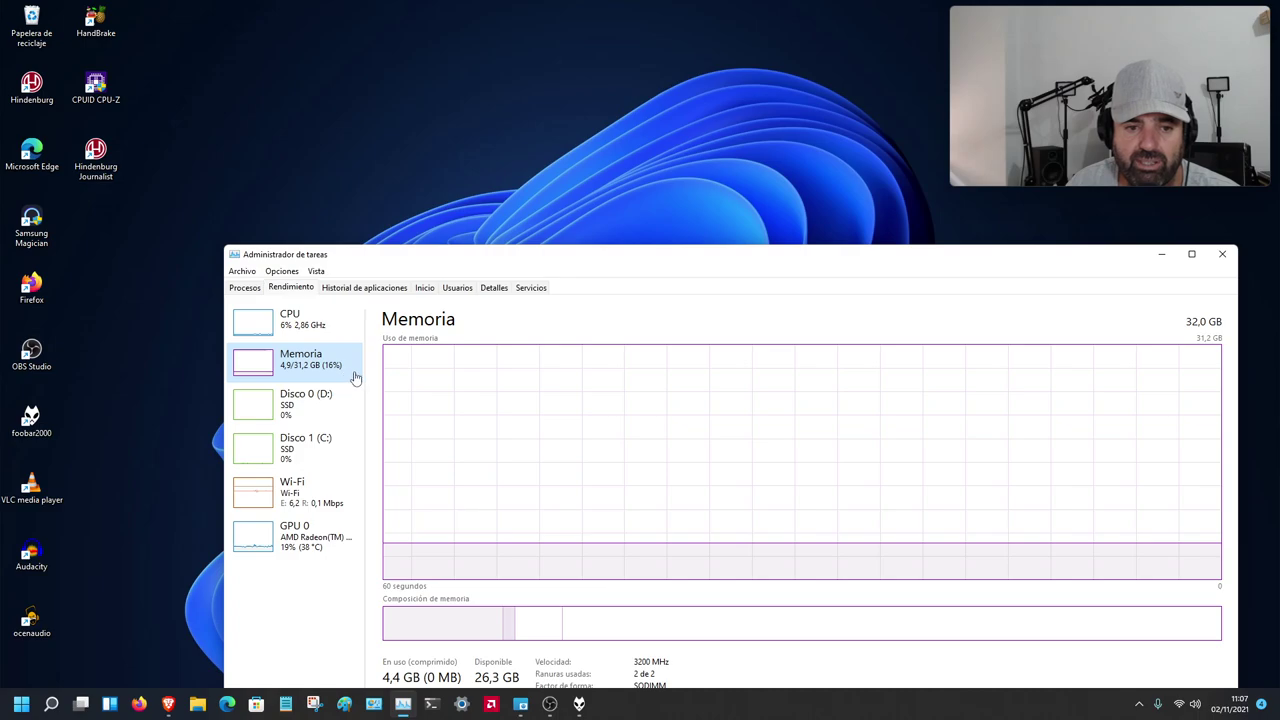
pyautogui.moveTo(801, 260); pyautogui.dragTo(682, 190)
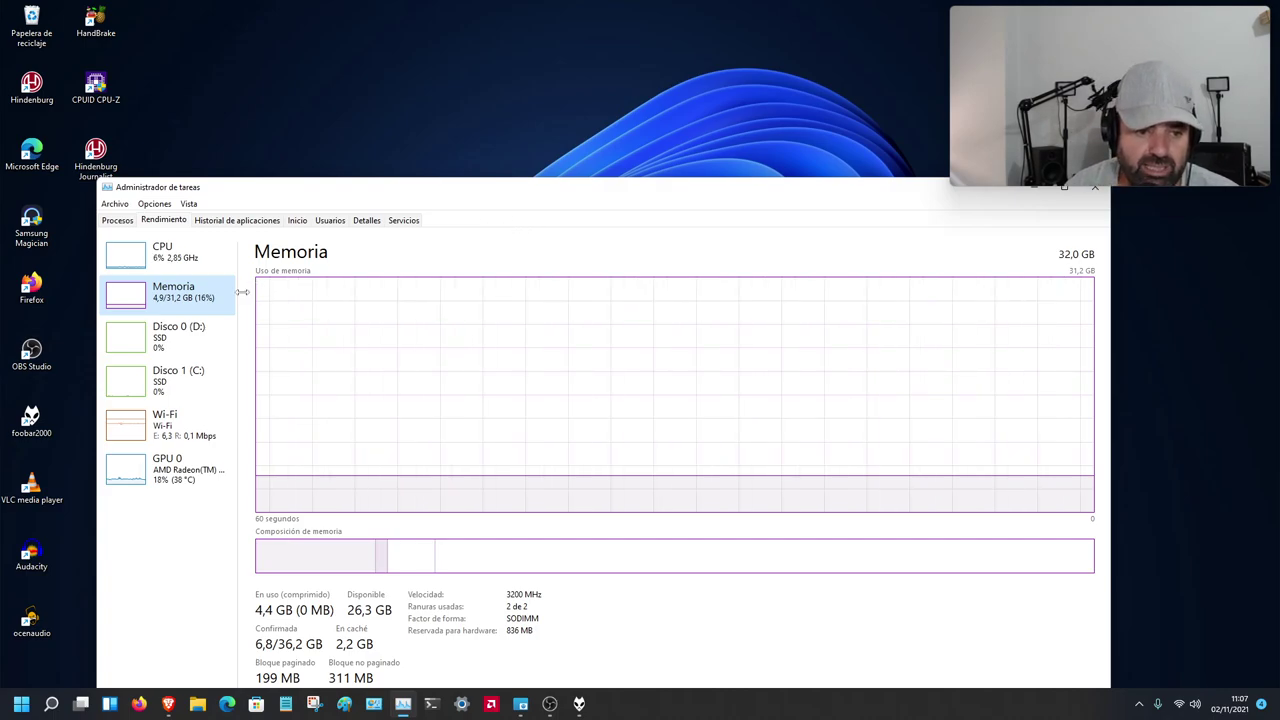
pyautogui.click(177, 476)
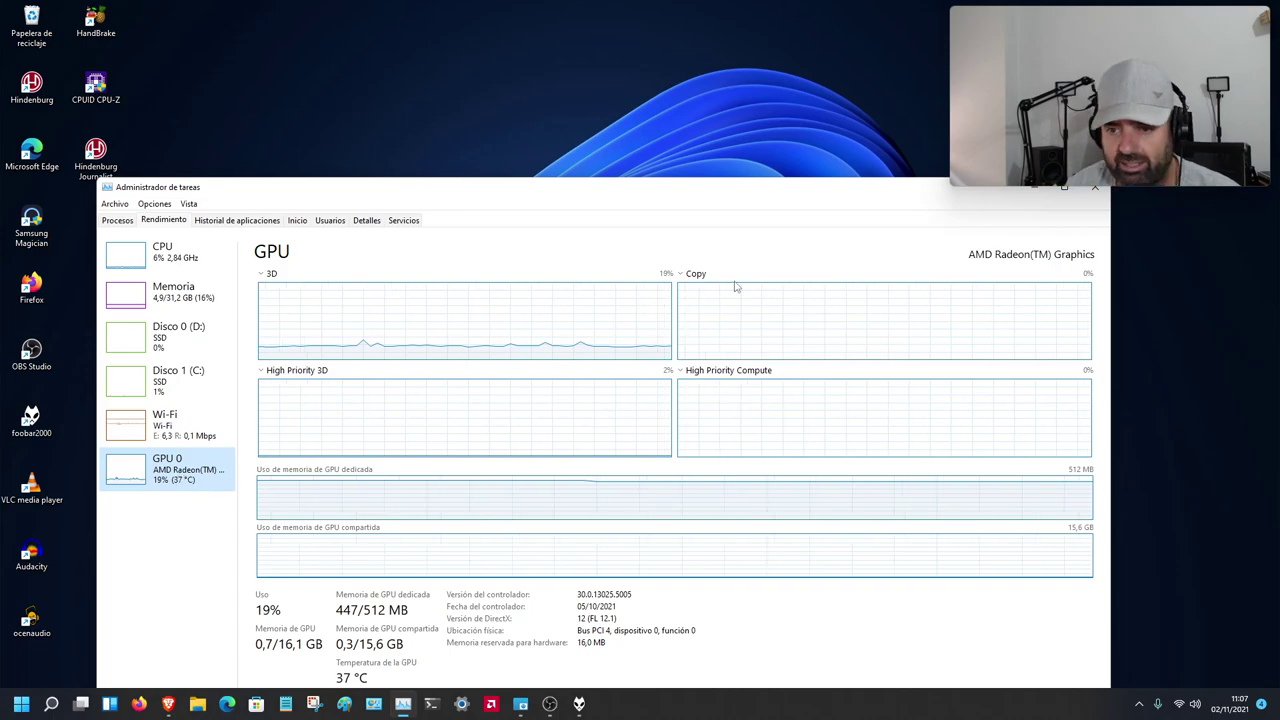
# - View the whole GPU 0 page and the CPU graph in Task Manager, and minimize its window
pyautogui.moveTo(896, 192); pyautogui.dragTo(870, 85)
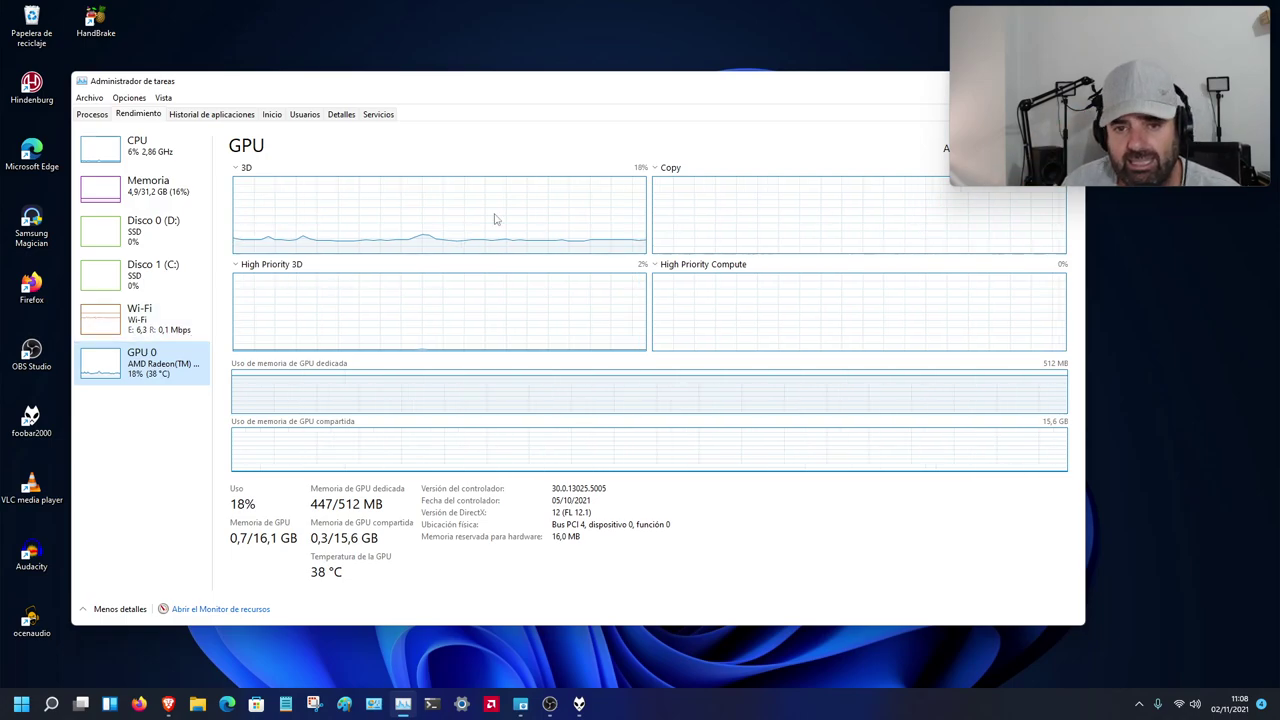
pyautogui.moveTo(655, 93); pyautogui.dragTo(632, 265)
pyautogui.click(110, 318)
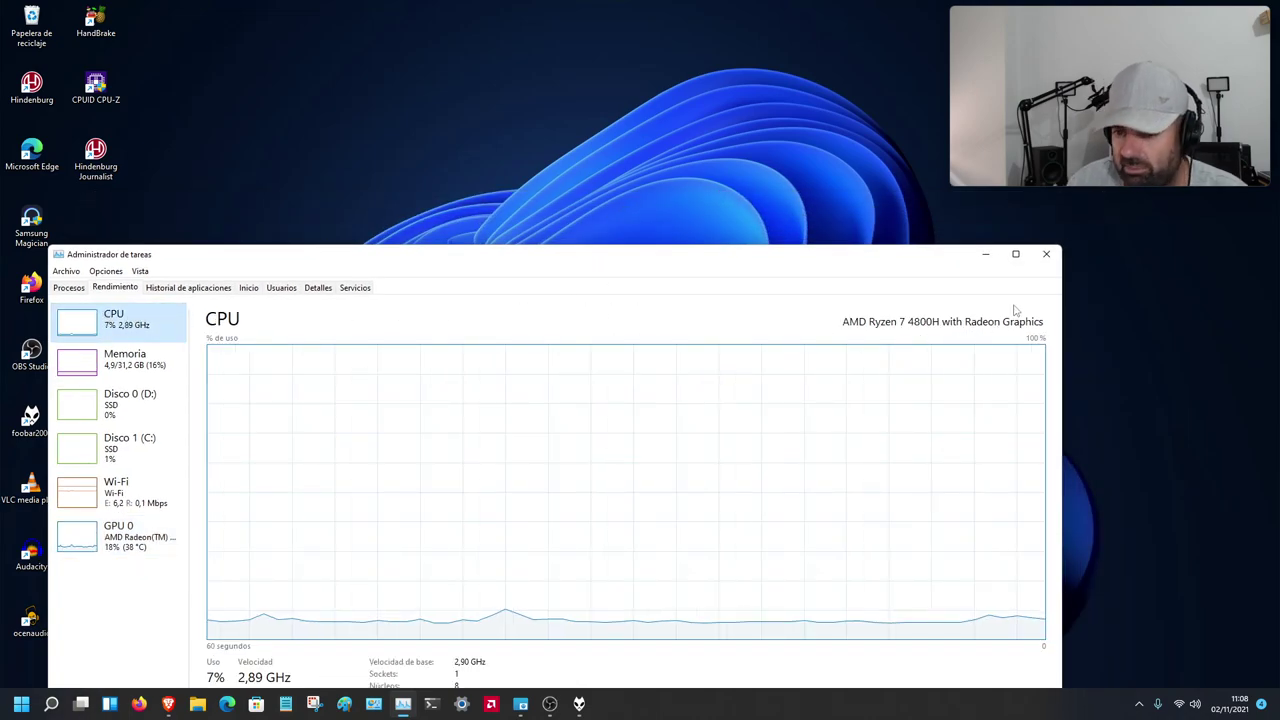
pyautogui.click(985, 254)
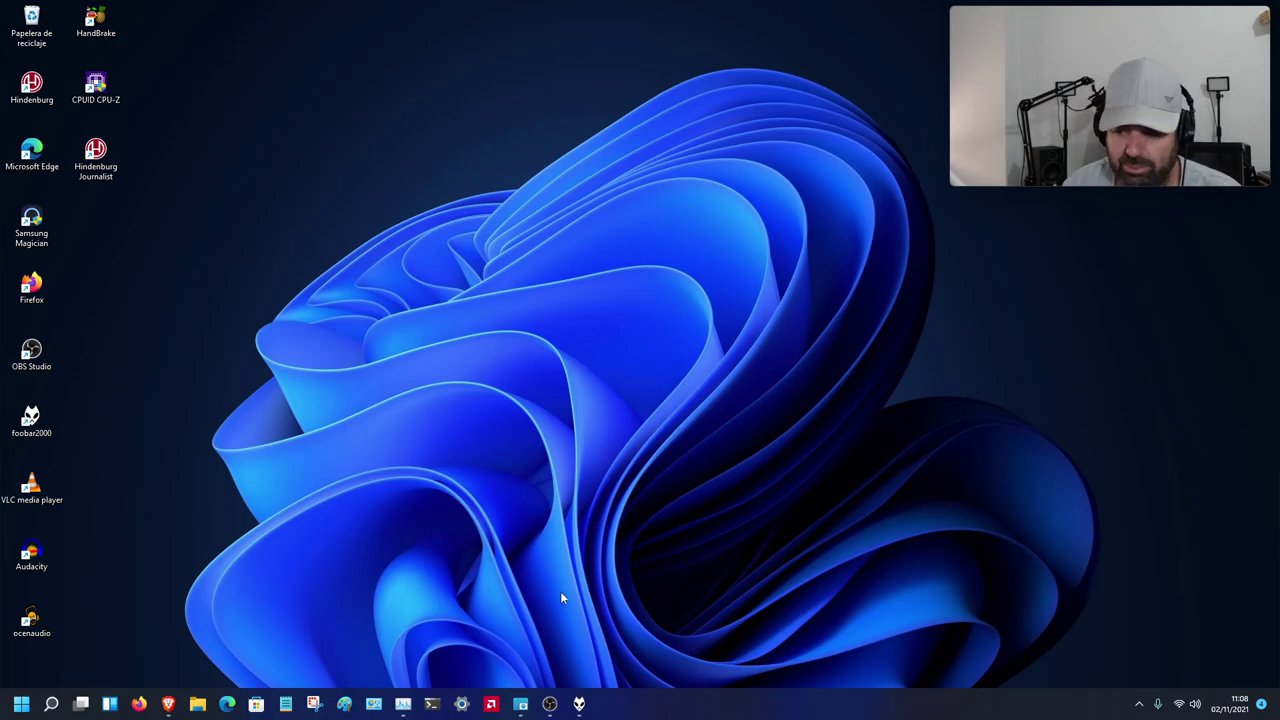
# - Switch to the Brave browser to view the live Twitch channel and its chat, dismissing the subscription price notice, and return to the desktop
pyautogui.click(168, 704)
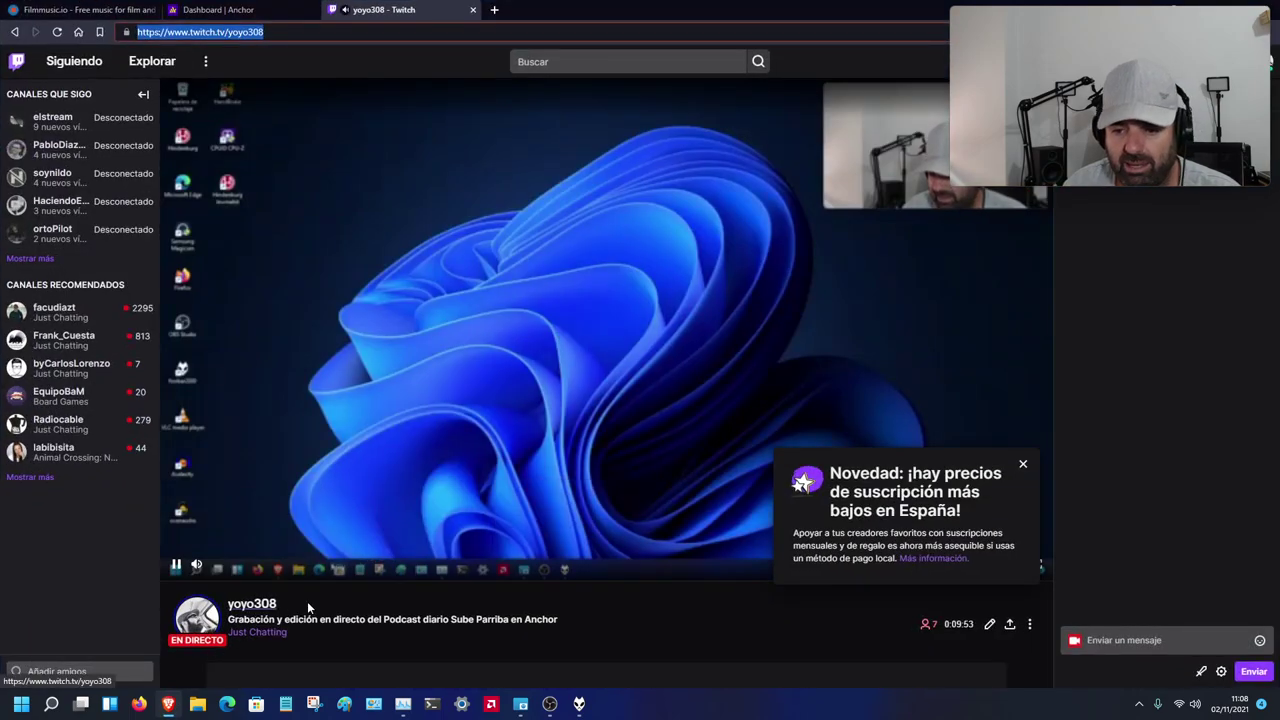
pyautogui.click(1023, 463)
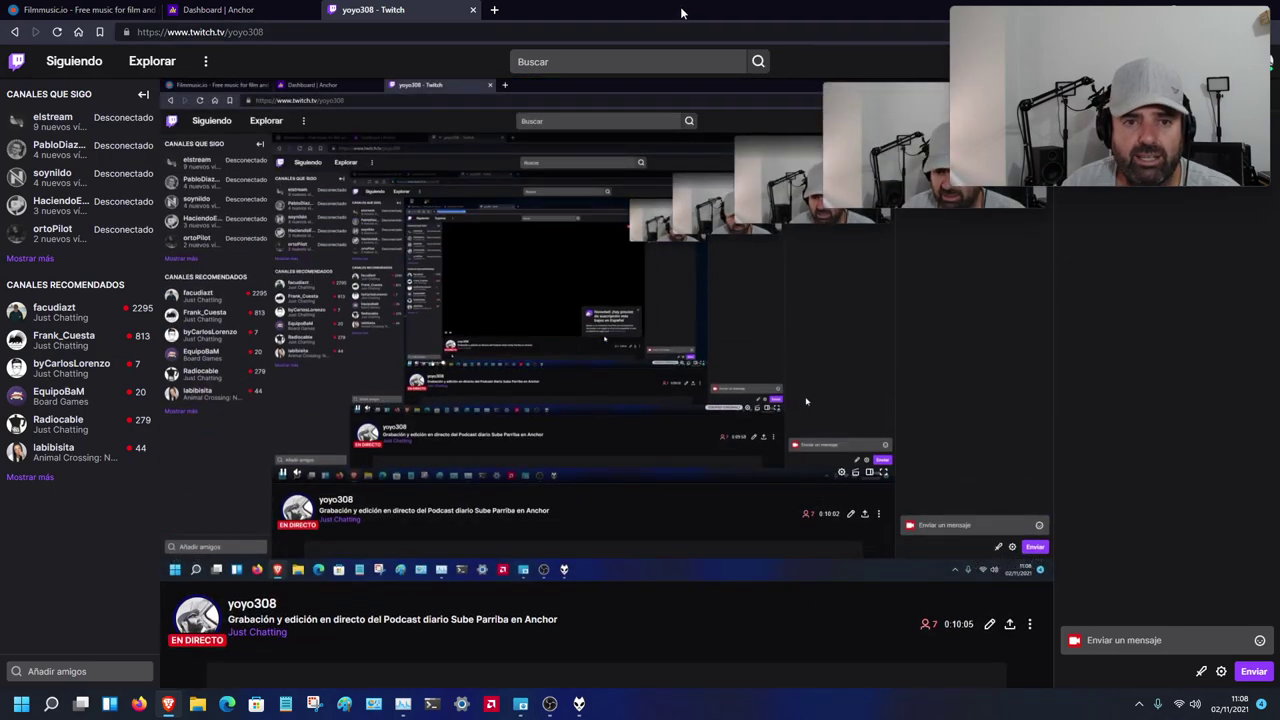
pyautogui.moveTo(678, 8); pyautogui.dragTo(843, 135)
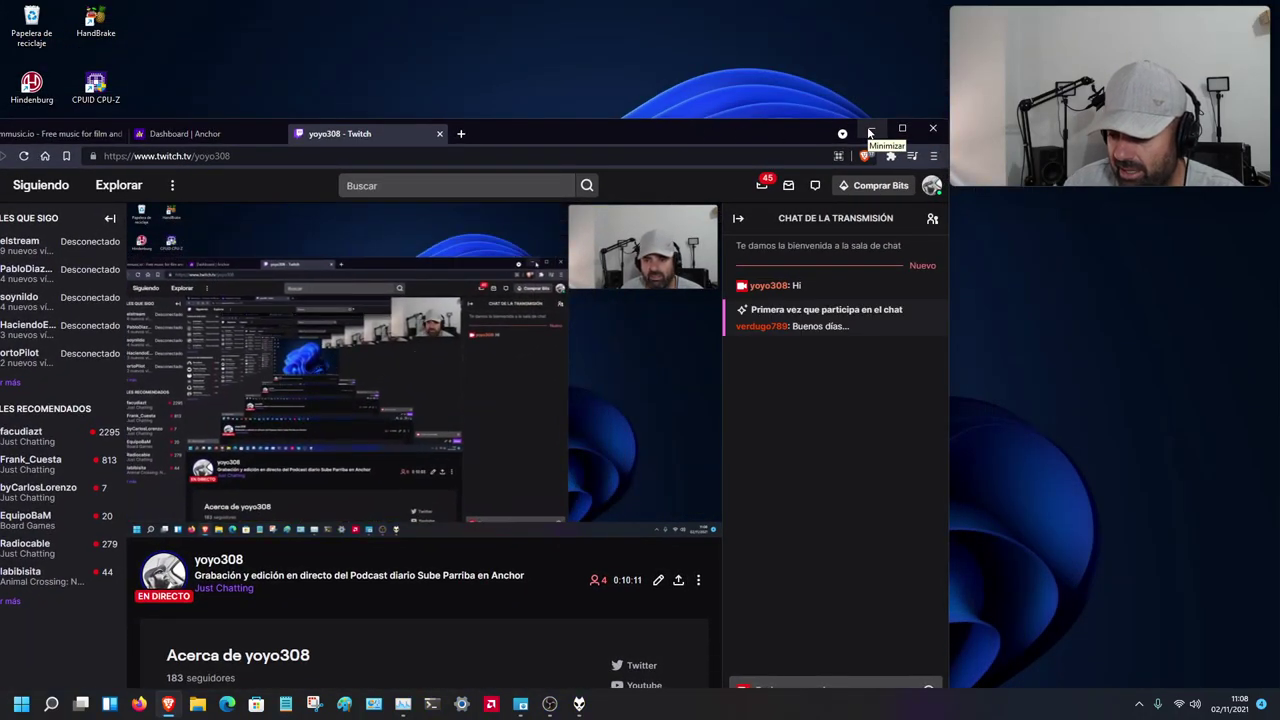
pyautogui.moveTo(814, 131); pyautogui.dragTo(876, 55)
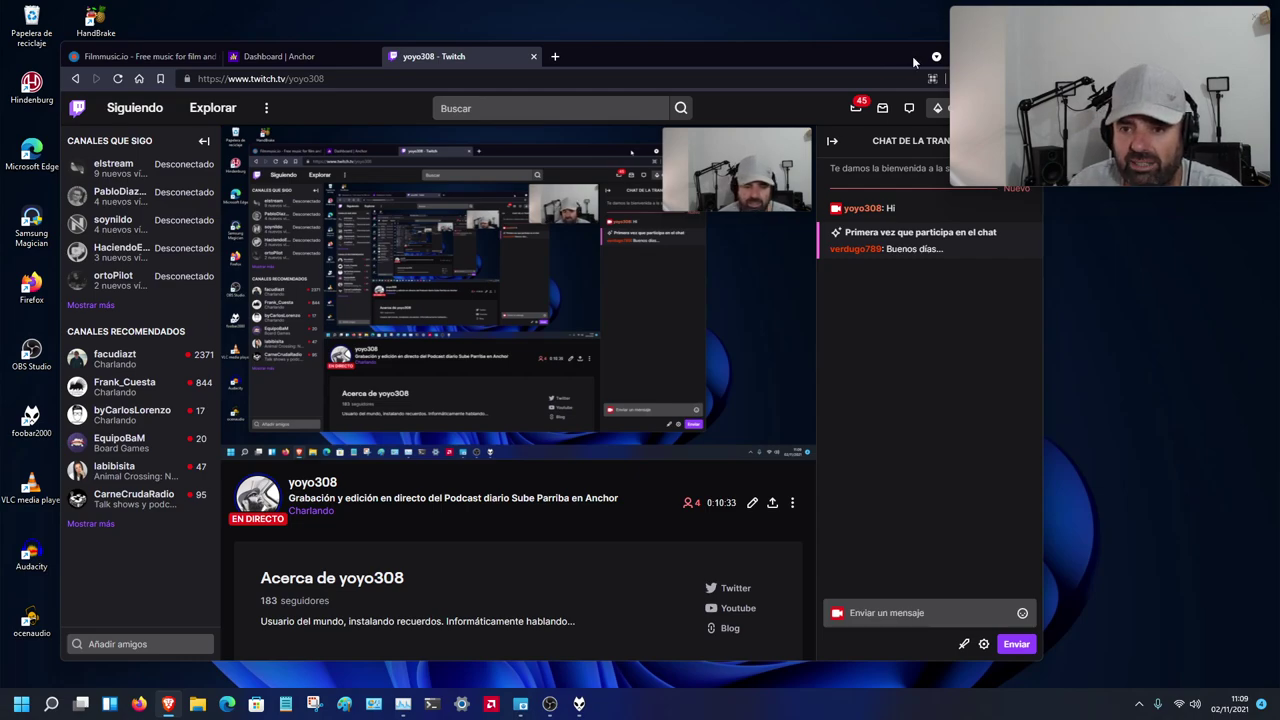
pyautogui.moveTo(912, 56); pyautogui.dragTo(893, 64)
pyautogui.doubleClick(893, 64)
pyautogui.press('super+d')
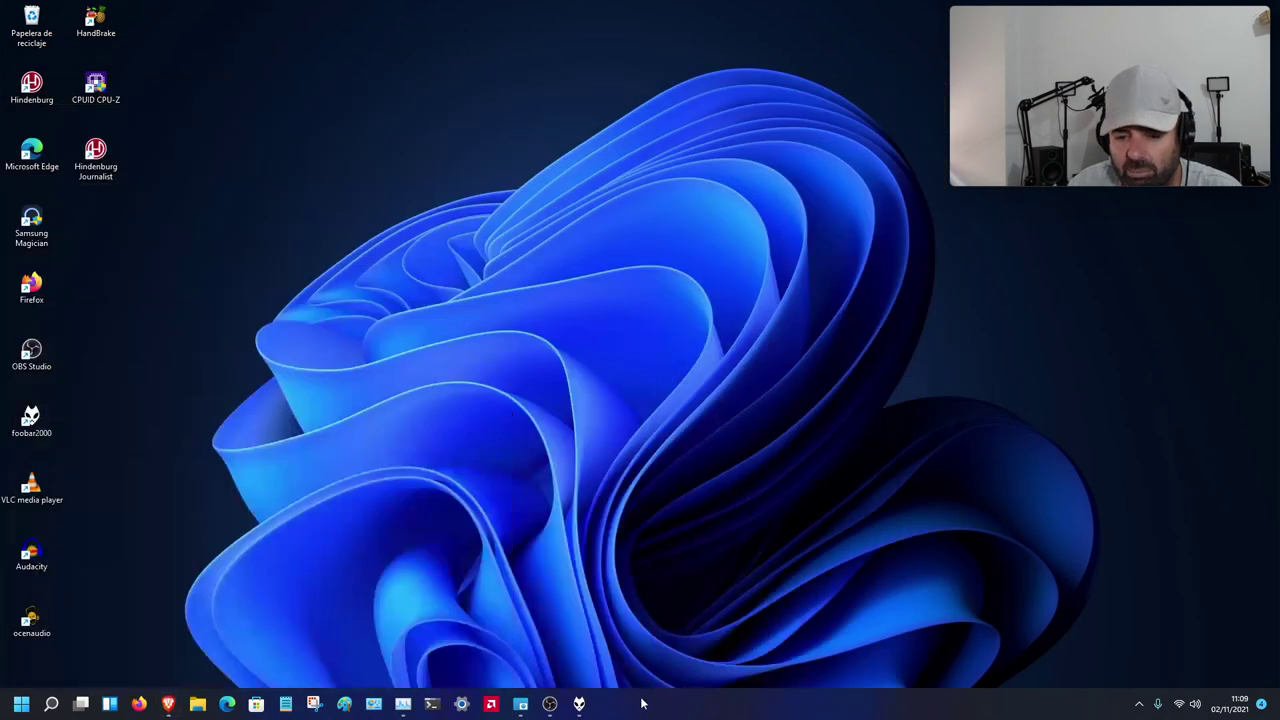
# - Switch to OBS to view the screen capture source, audio mixer and live streaming status, and minimize it
pyautogui.click(549, 704)
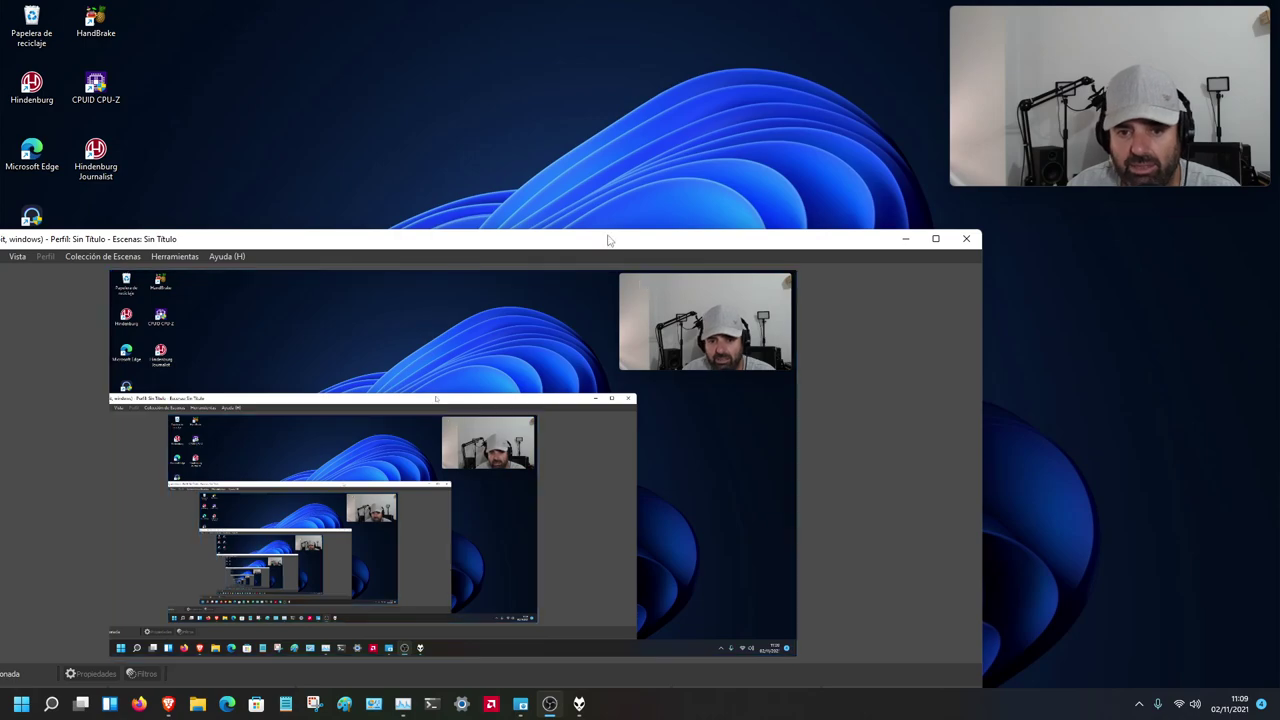
pyautogui.moveTo(609, 237); pyautogui.dragTo(716, 30)
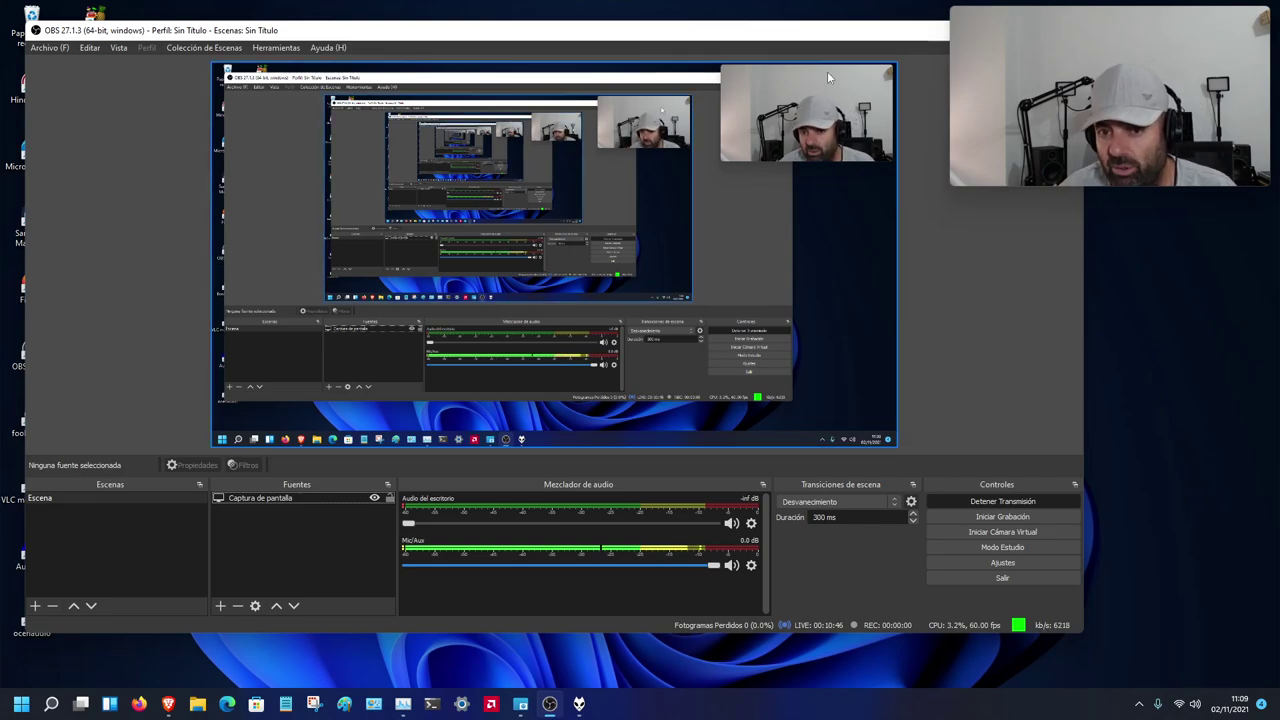
pyautogui.moveTo(794, 40); pyautogui.dragTo(765, 112)
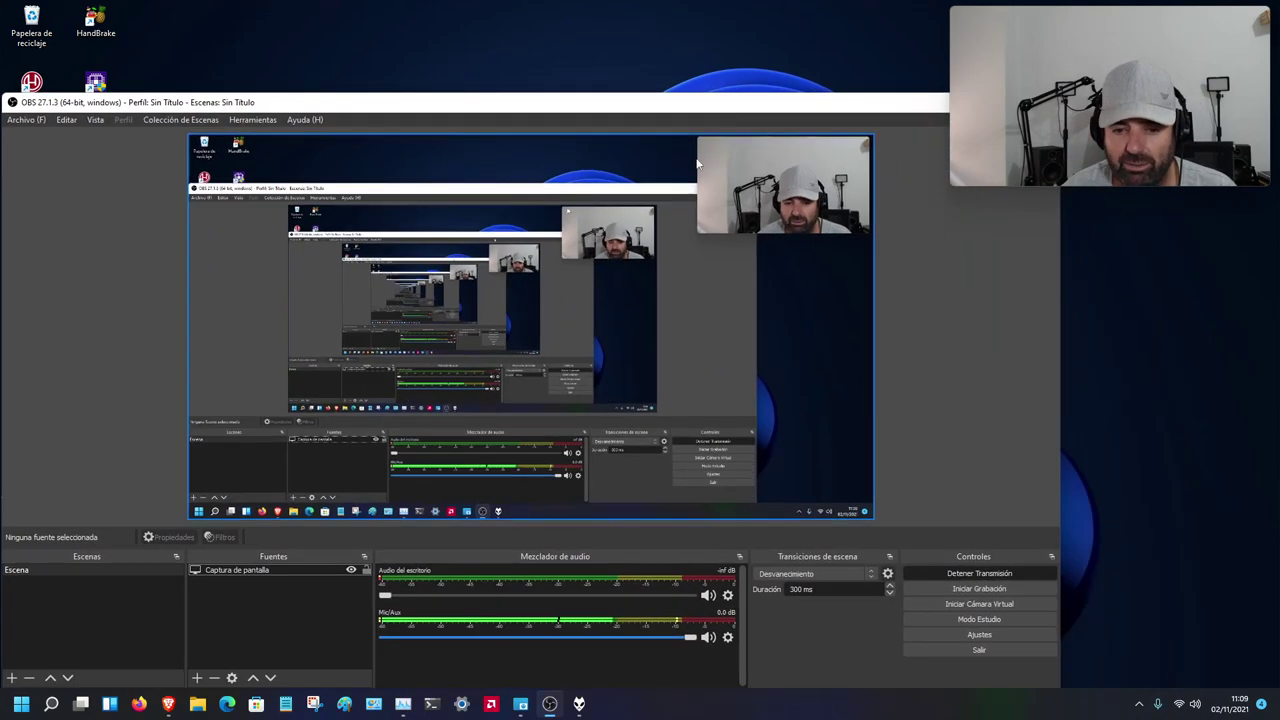
pyautogui.moveTo(975, 111); pyautogui.dragTo(832, 127)
pyautogui.click(837, 119)
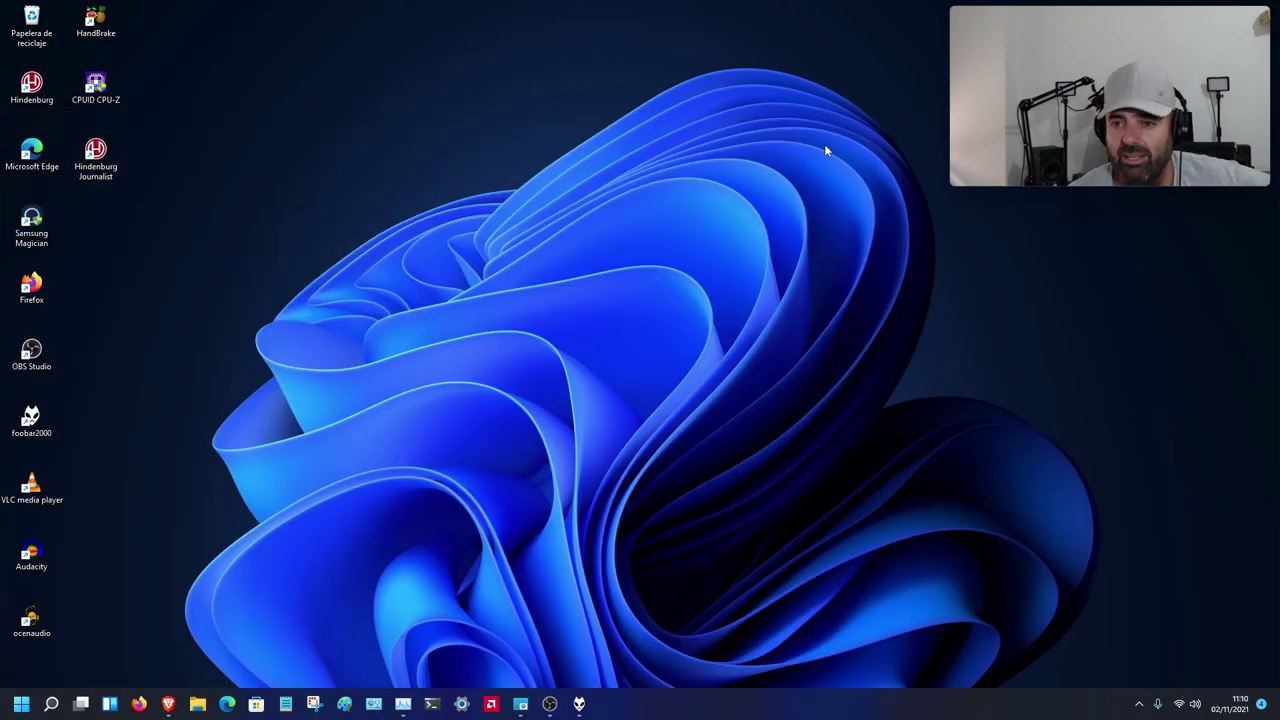
# - Switch to foobar2000 to view the background music playlist, minimize it, and put the webcam overlay back in the desktop's upper-right corner
pyautogui.moveTo(1091, 14); pyautogui.dragTo(474, 100)
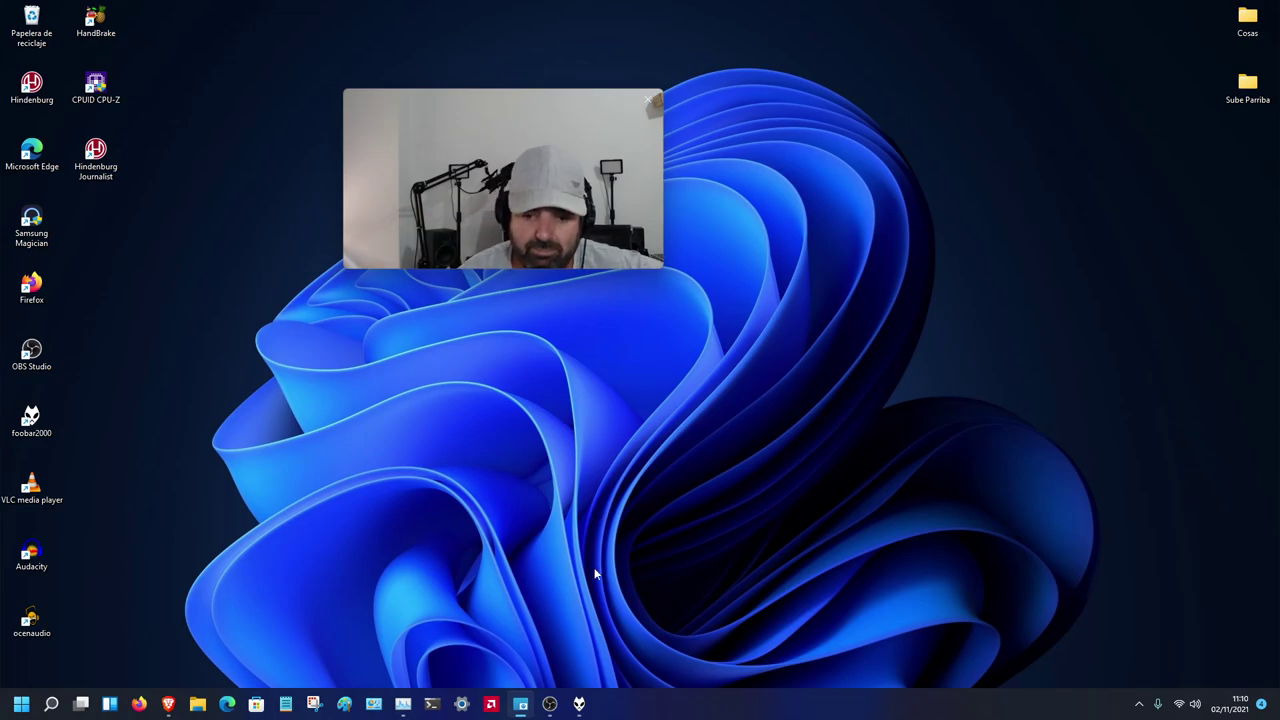
pyautogui.click(579, 704)
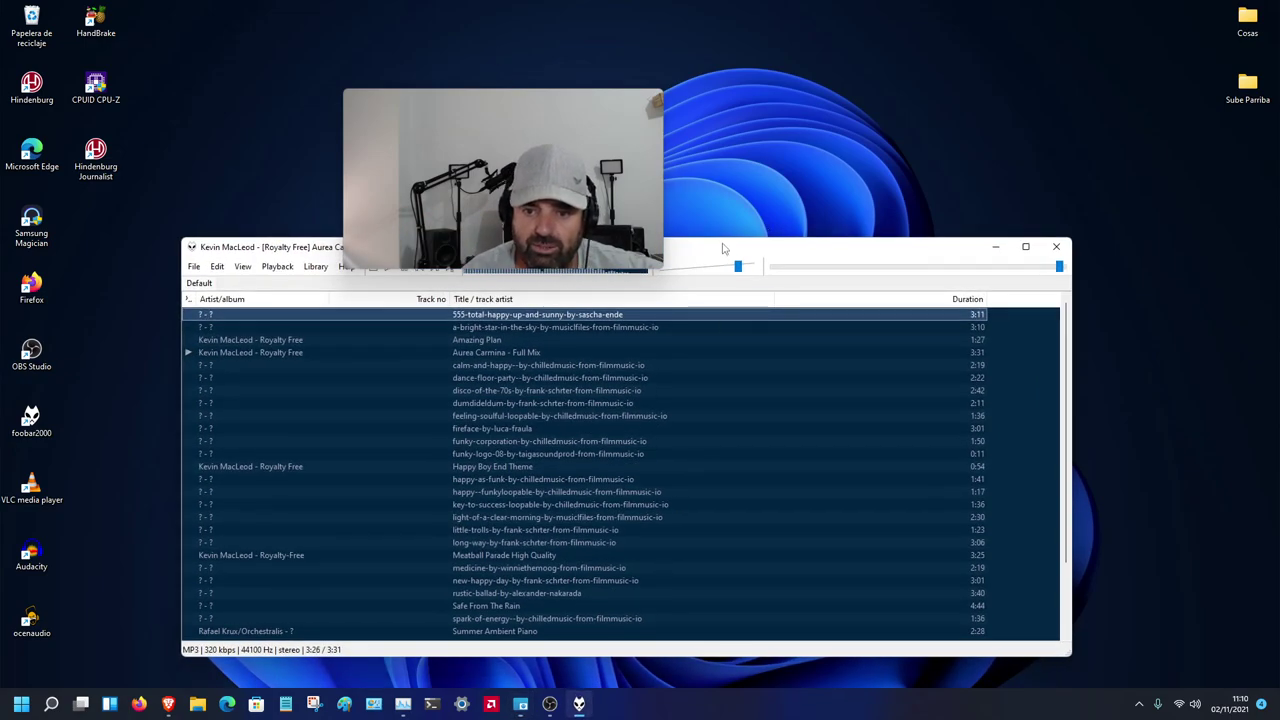
pyautogui.moveTo(724, 248); pyautogui.dragTo(823, 67)
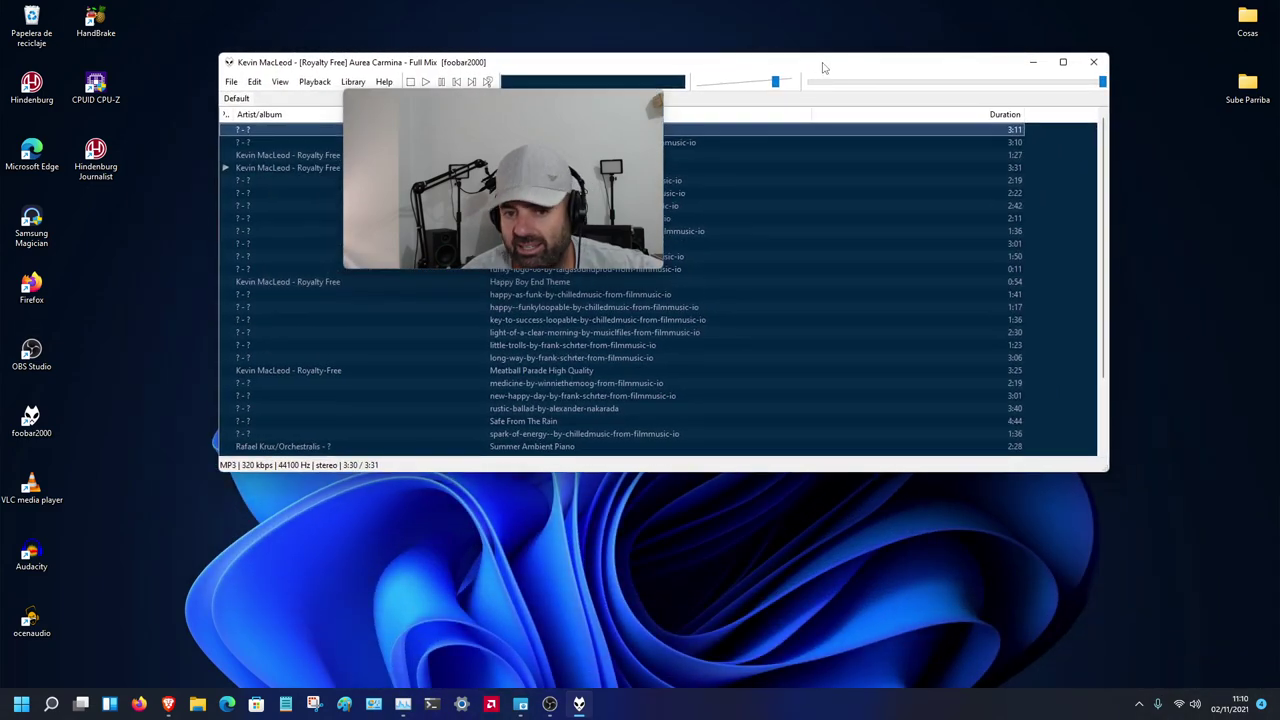
pyautogui.click(1033, 62)
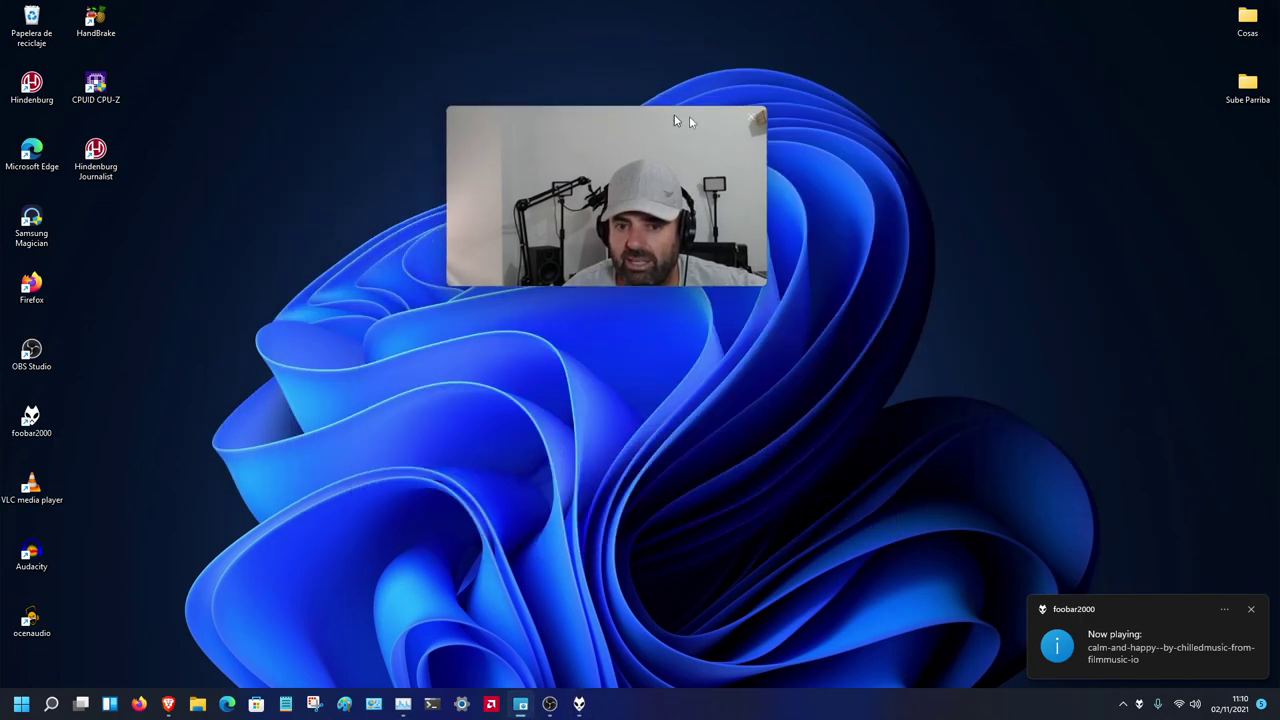
pyautogui.moveTo(689, 116); pyautogui.dragTo(1177, 19)
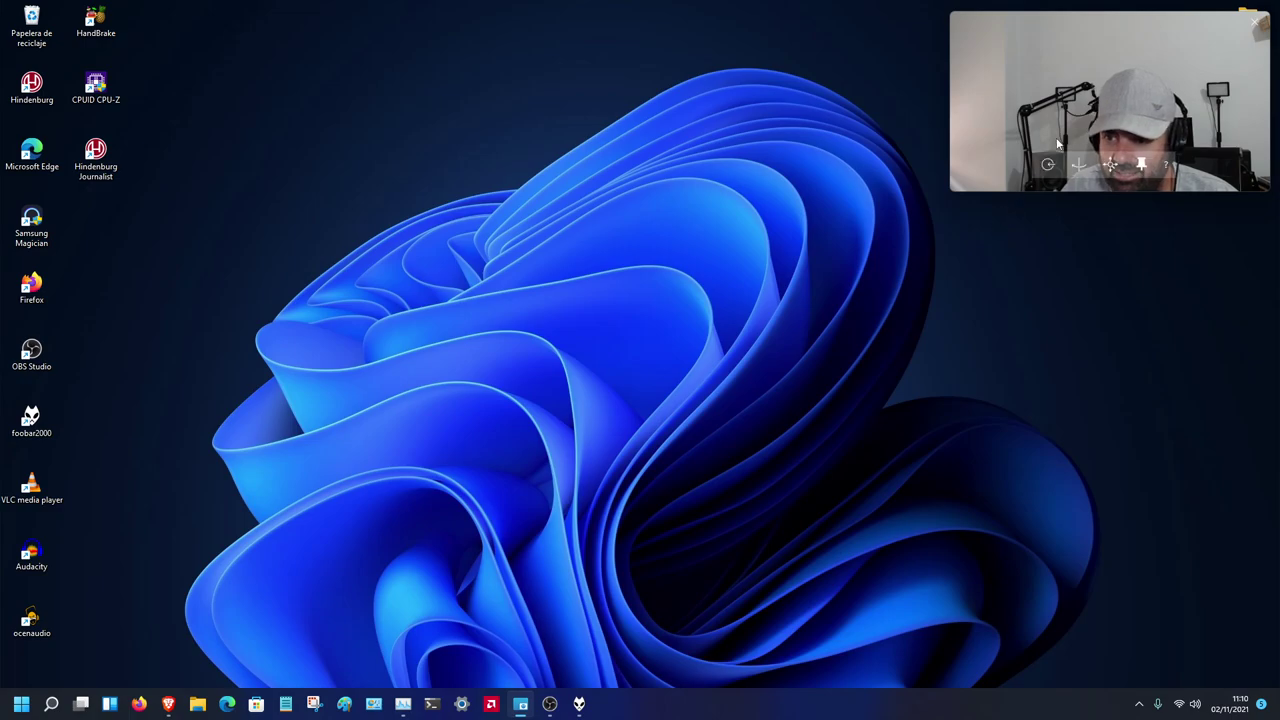
pyautogui.moveTo(1163, 163)
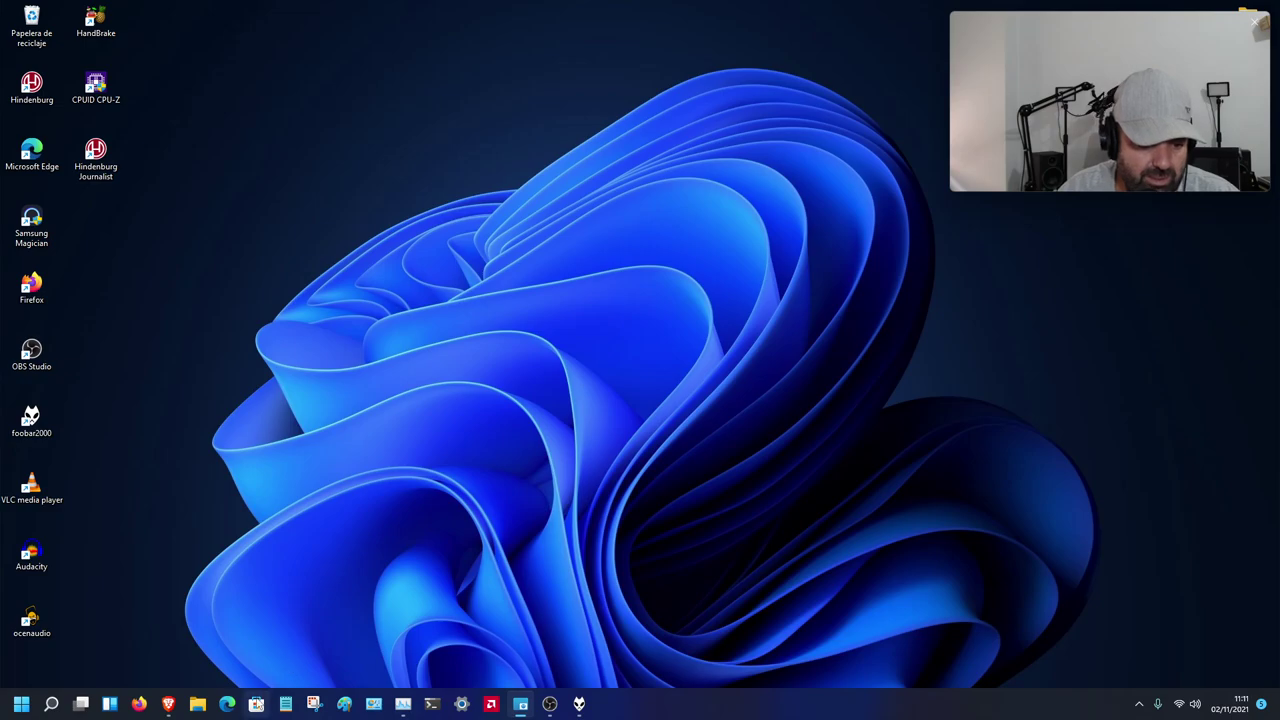
# - Open the Webcam PiP page from the library in Microsoft Store and examine its description
pyautogui.click(256, 704)
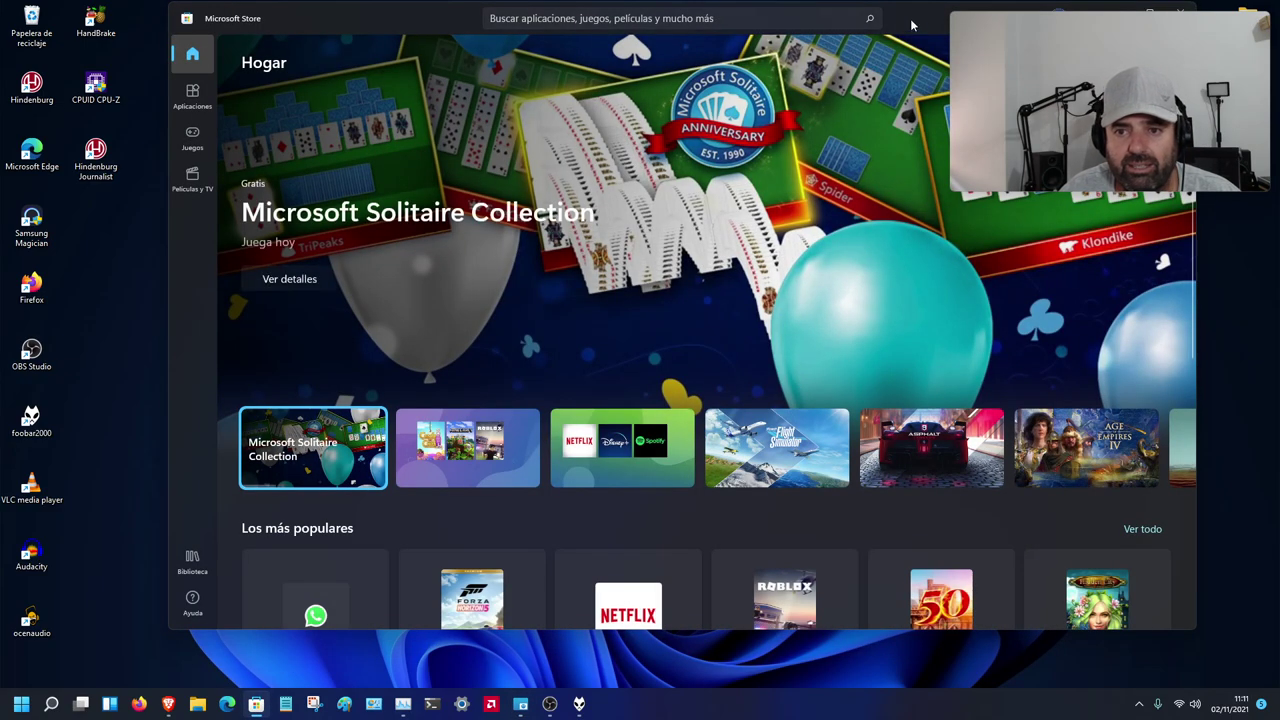
pyautogui.moveTo(912, 25); pyautogui.dragTo(788, 62)
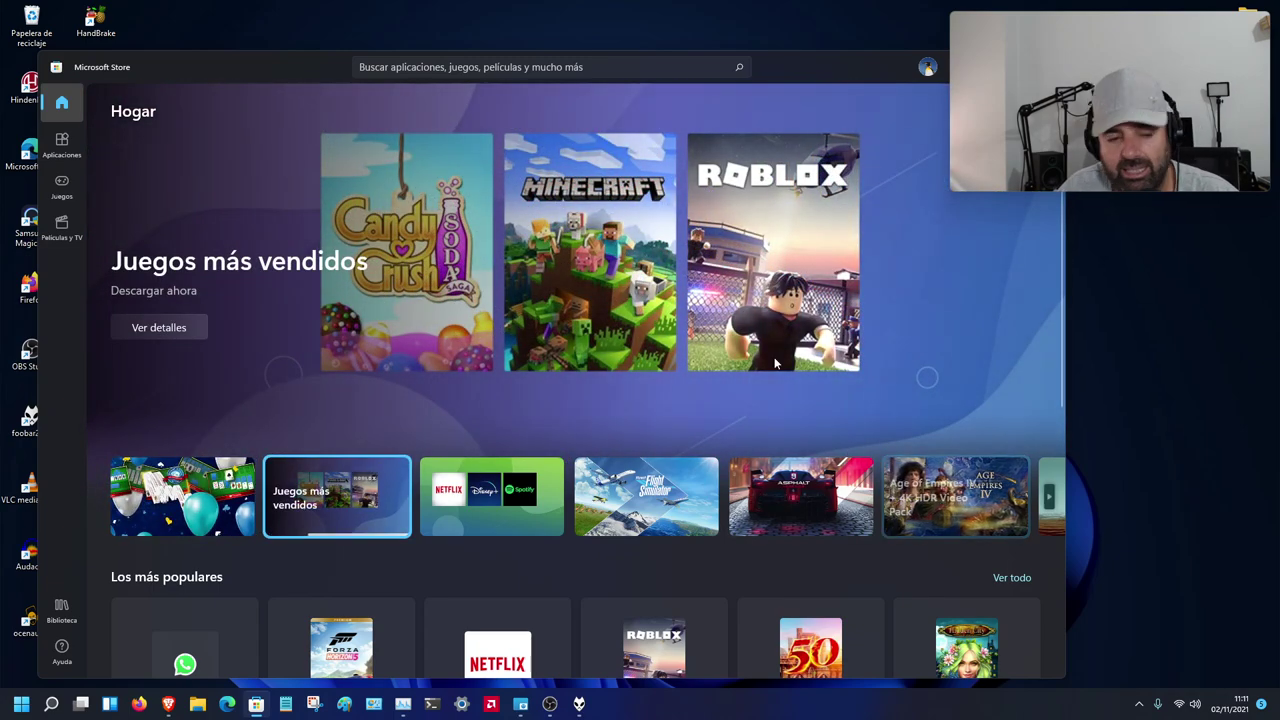
pyautogui.click(61, 612)
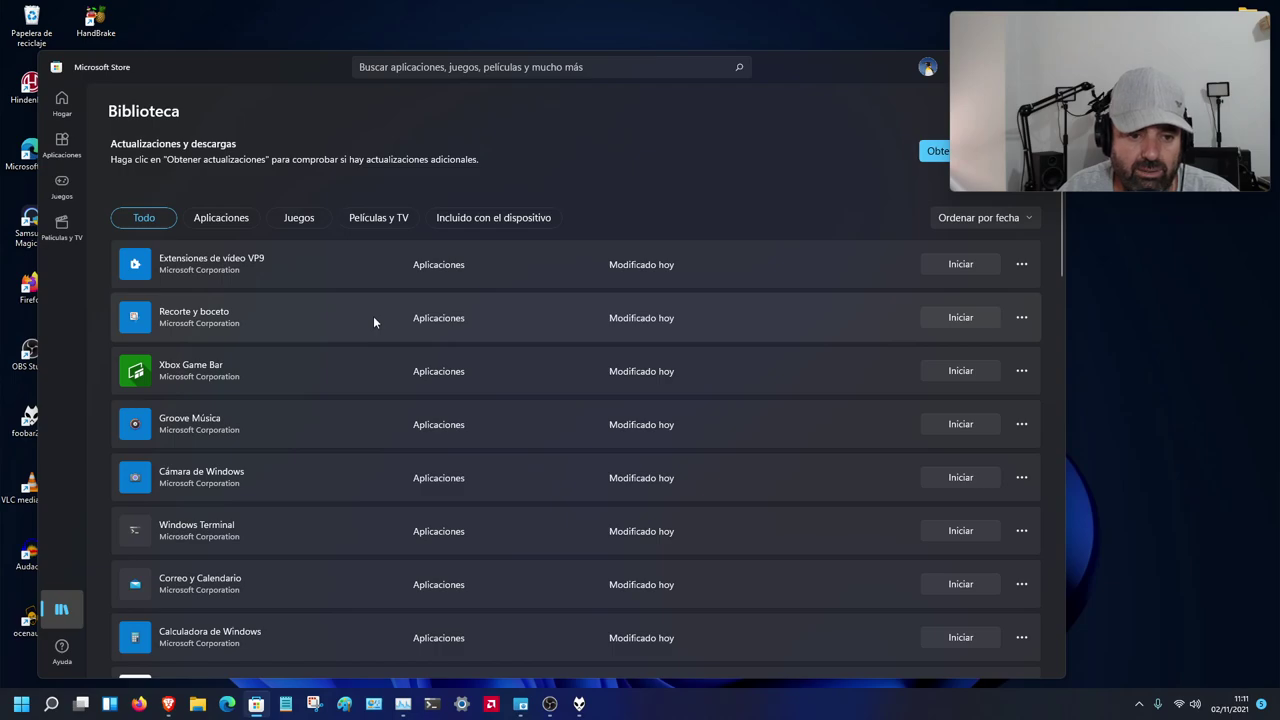
pyautogui.scroll(-3, 374, 318)
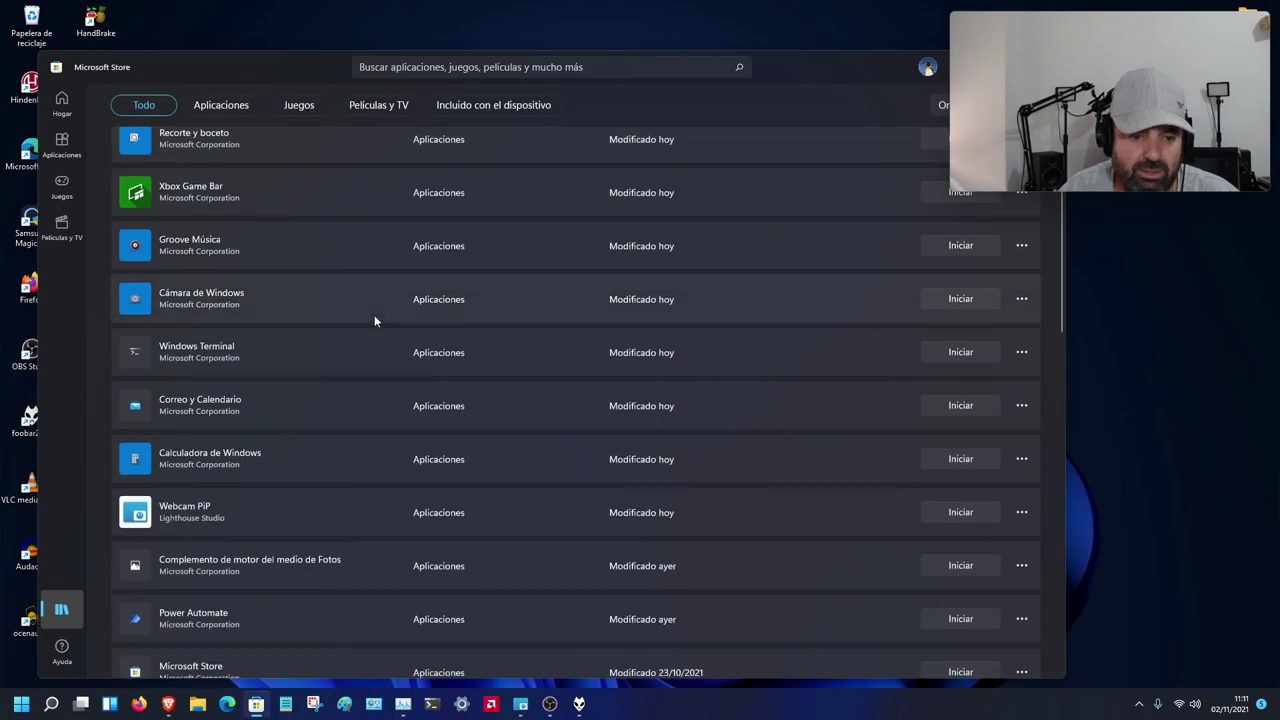
pyautogui.click(192, 502)
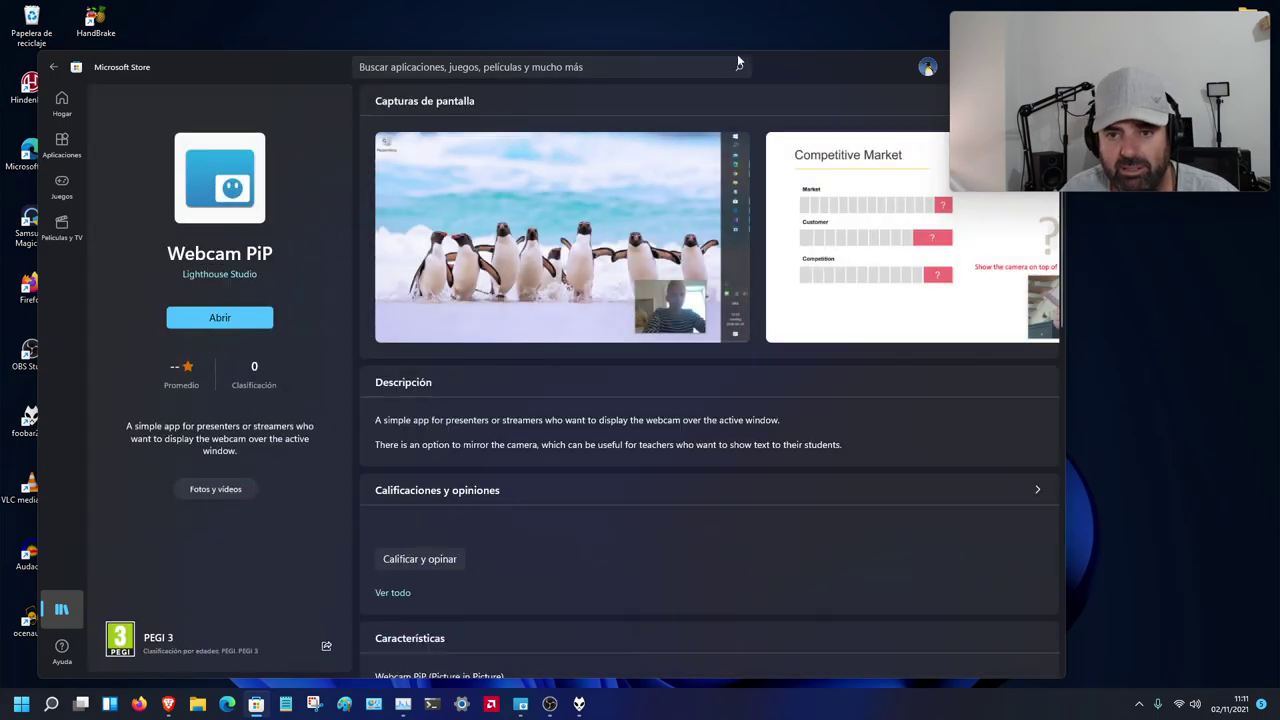
pyautogui.moveTo(785, 64); pyautogui.dragTo(744, 48)
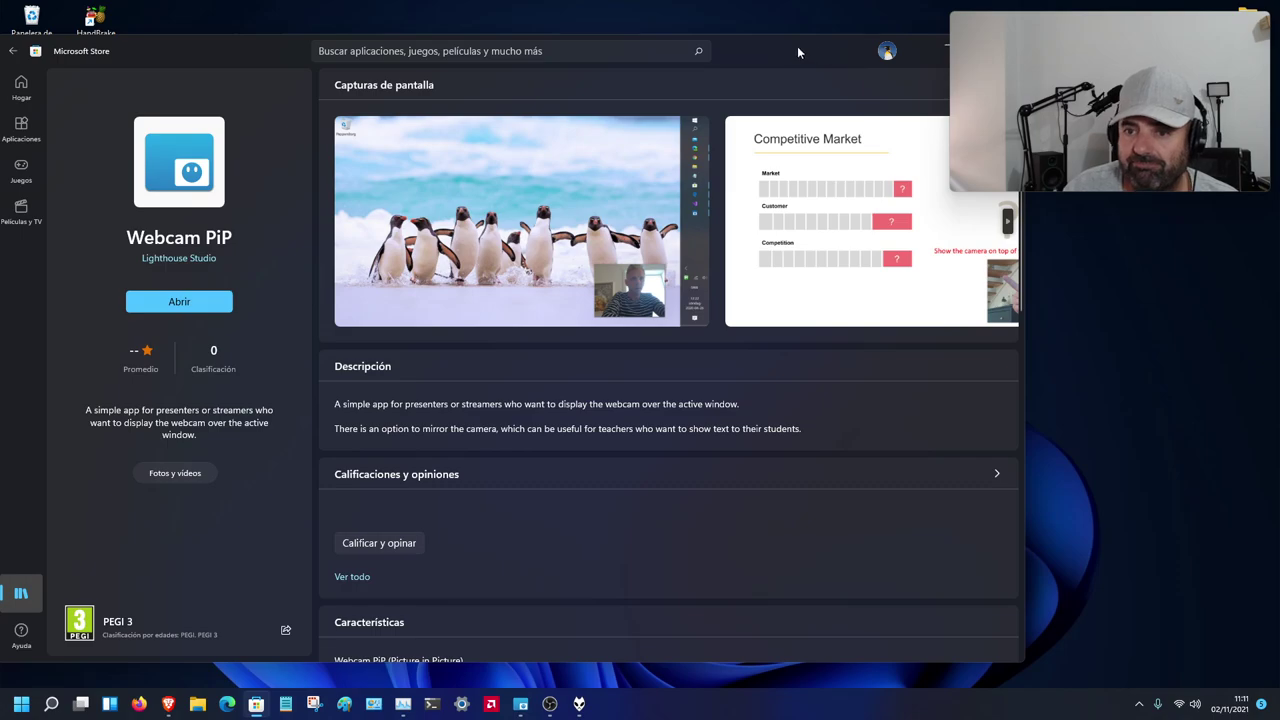
# - Demonstrate moving the webcam overlay over the Store window, return it to the desktop's upper-right corner, and minimize the Store
pyautogui.moveTo(797, 46); pyautogui.dragTo(796, 252)
pyautogui.moveTo(1150, 101)
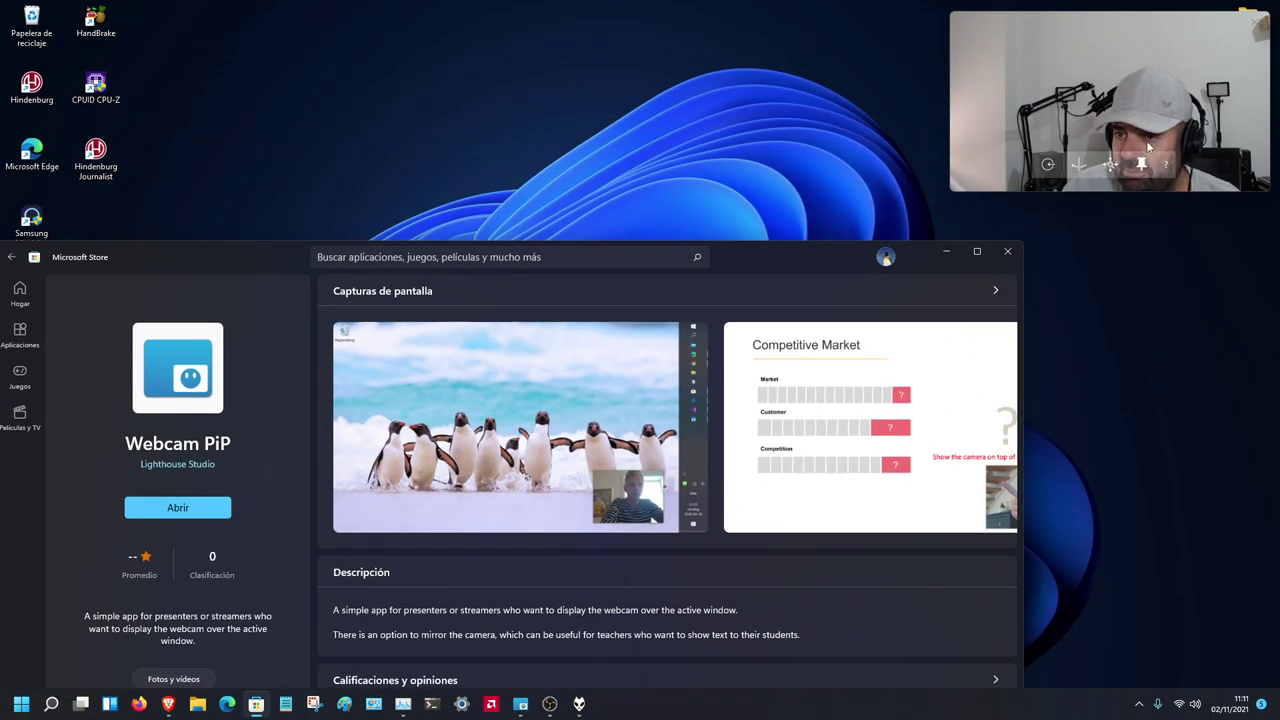
pyautogui.moveTo(1122, 20); pyautogui.dragTo(829, 88)
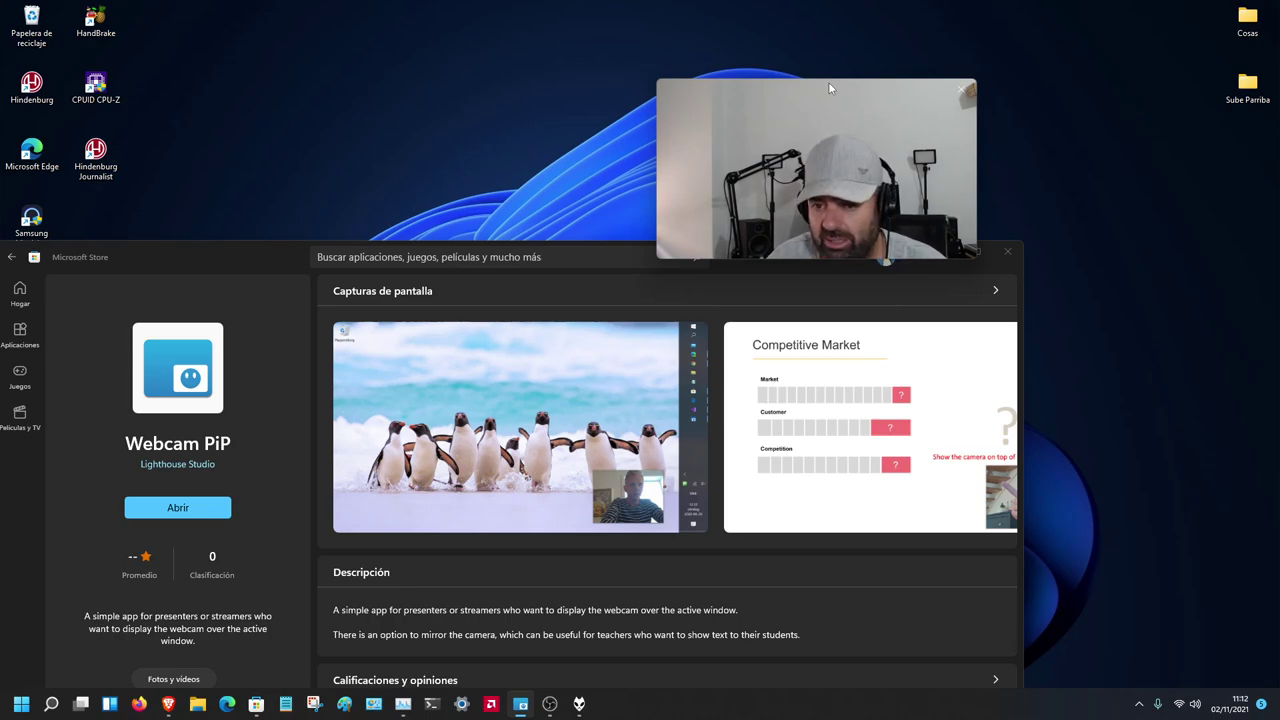
pyautogui.moveTo(686, 196)
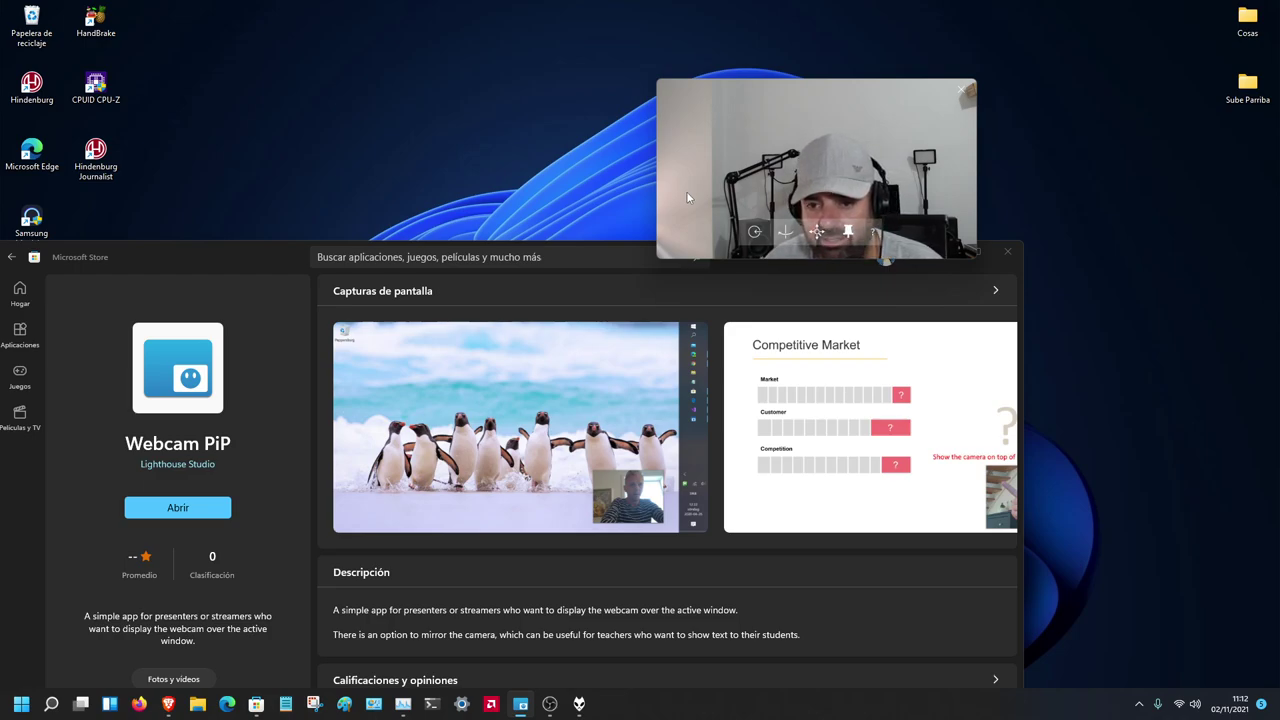
pyautogui.moveTo(775, 105); pyautogui.dragTo(798, 211)
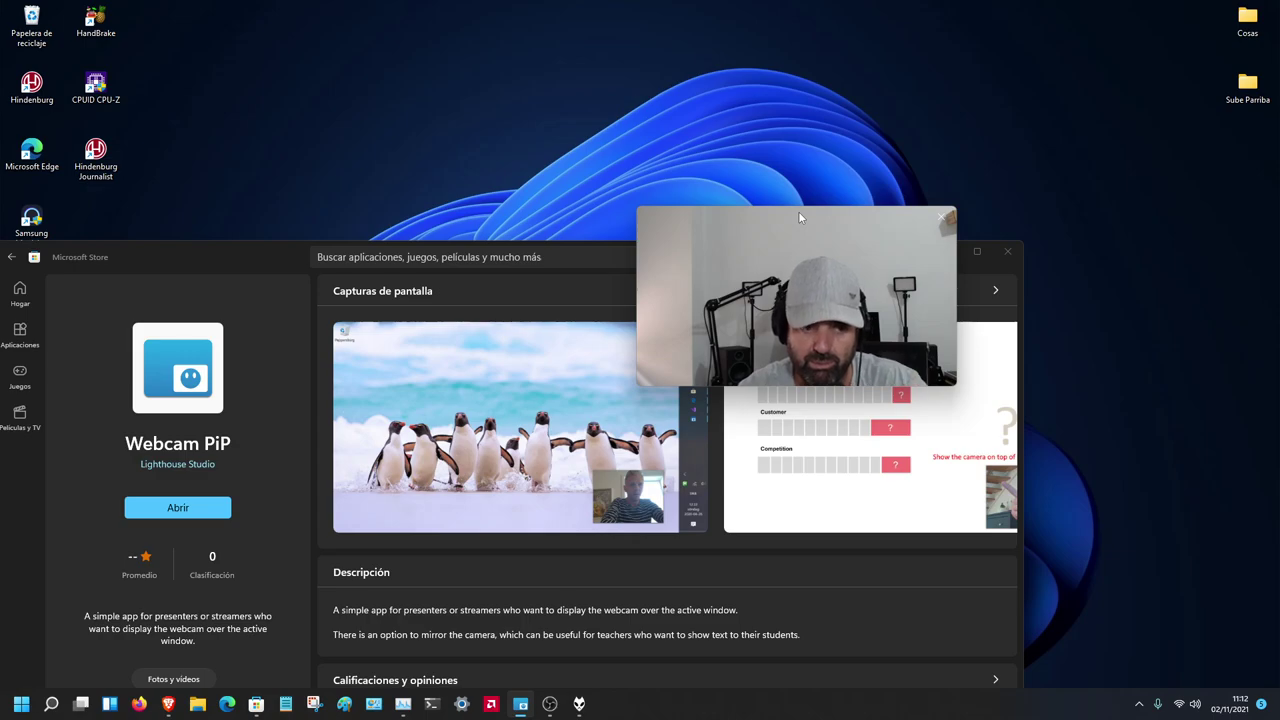
pyautogui.moveTo(708, 242)
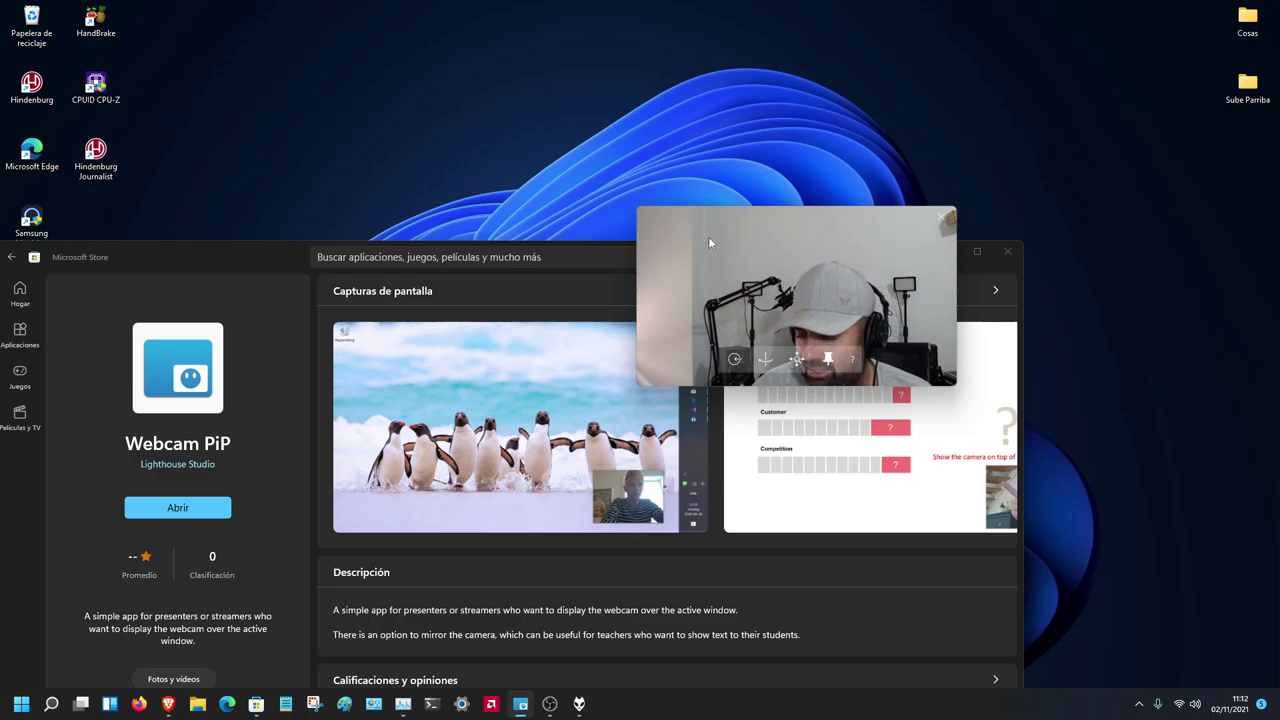
pyautogui.moveTo(791, 220); pyautogui.dragTo(1100, 28)
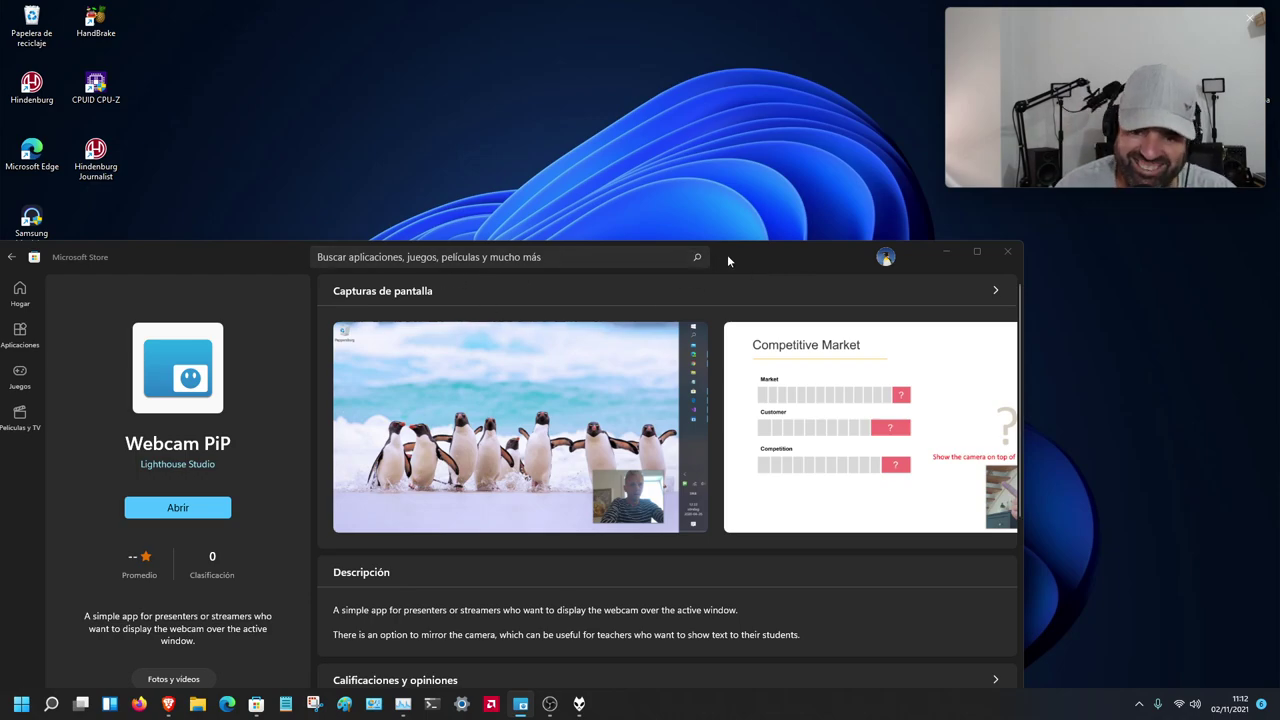
pyautogui.moveTo(729, 260); pyautogui.dragTo(666, 217)
pyautogui.click(880, 217)
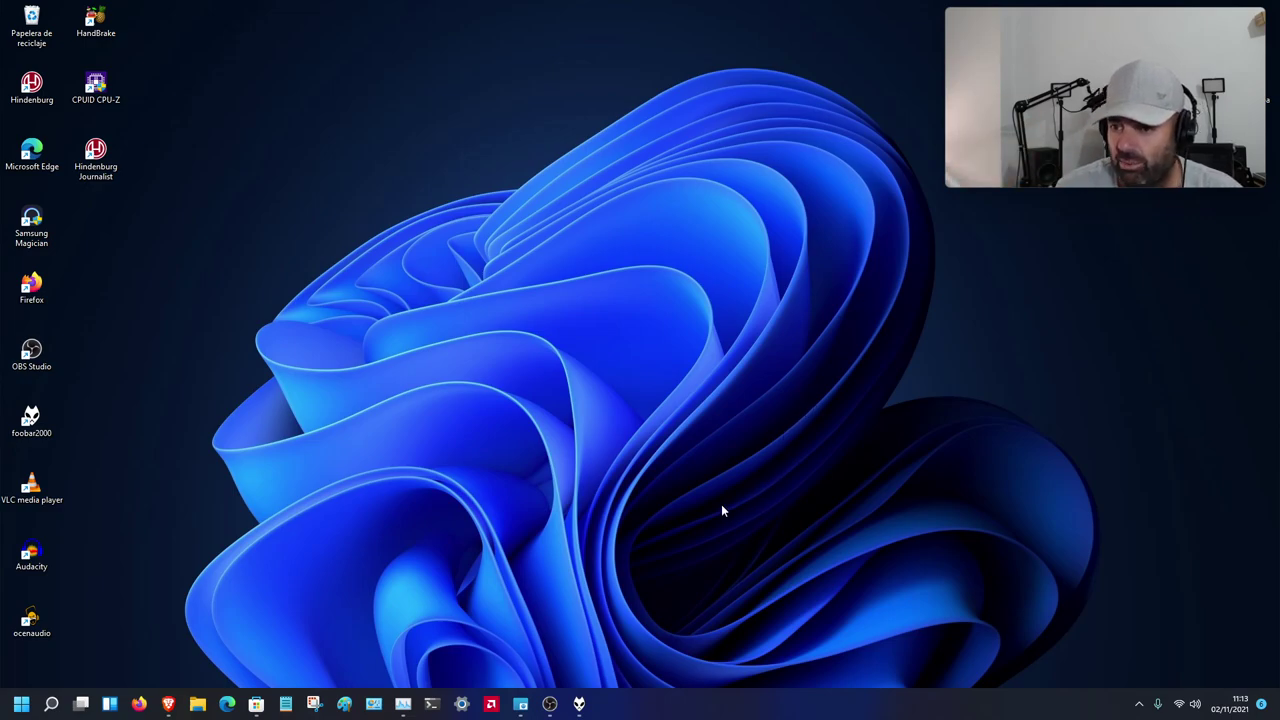
# - Switch to foobar2000, stop the music playback and close the player
pyautogui.click(579, 704)
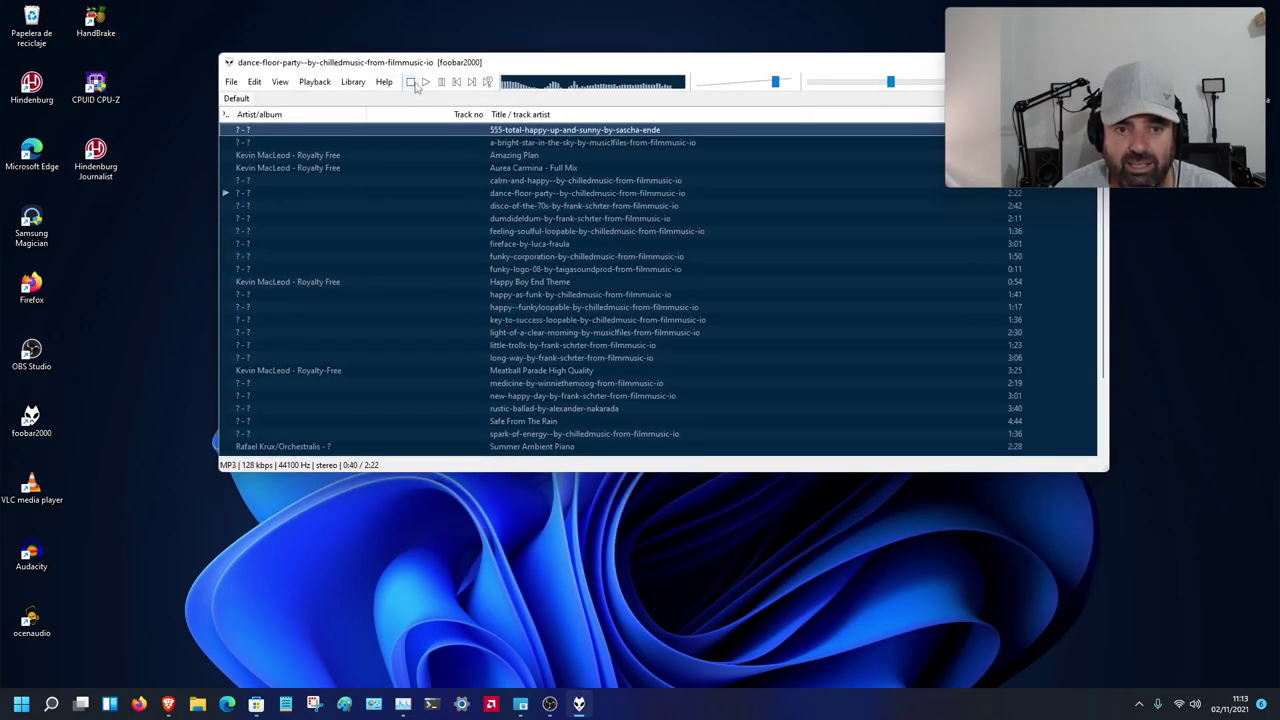
pyautogui.click(410, 82)
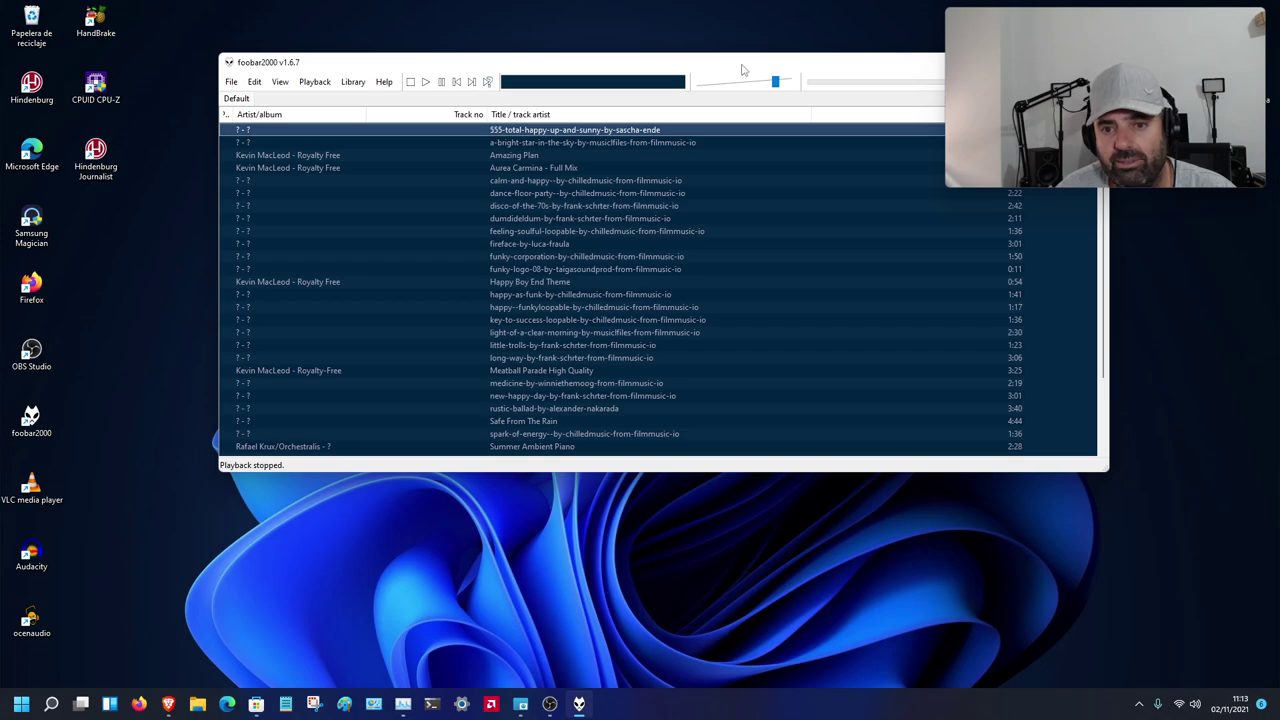
pyautogui.moveTo(742, 70); pyautogui.dragTo(613, 171)
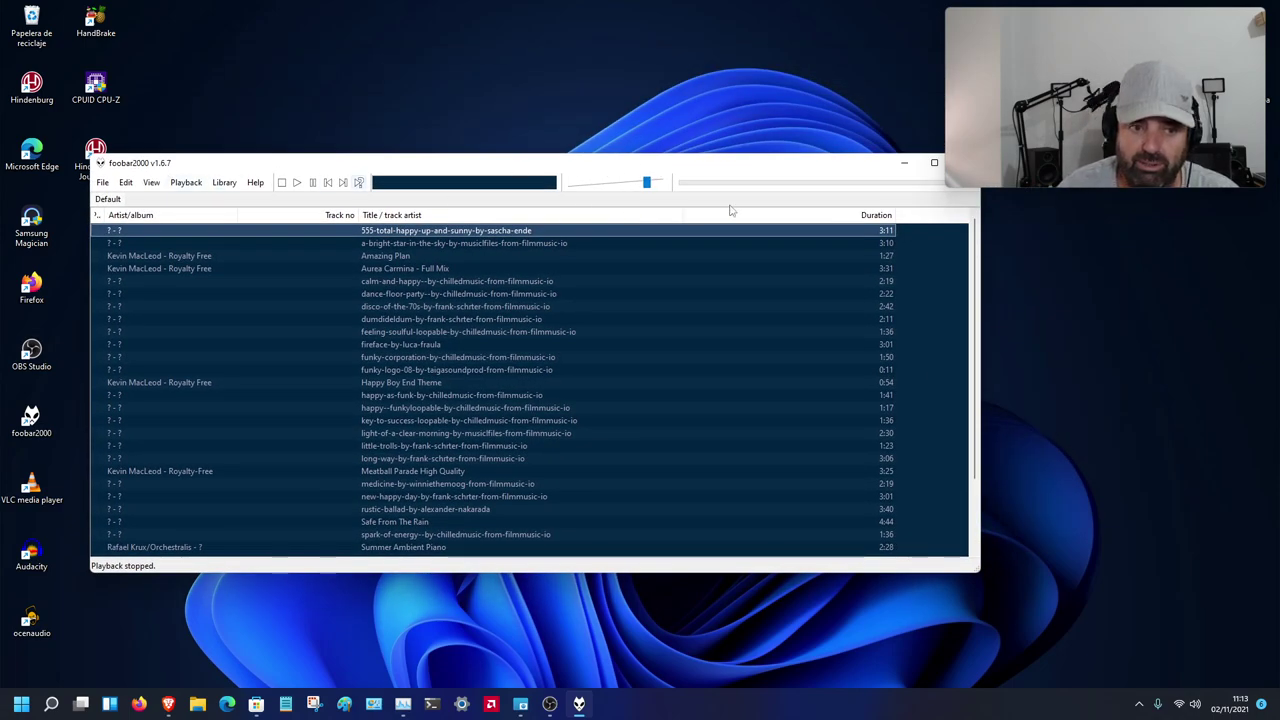
pyautogui.moveTo(880, 166); pyautogui.dragTo(900, 217)
pyautogui.click(917, 217)
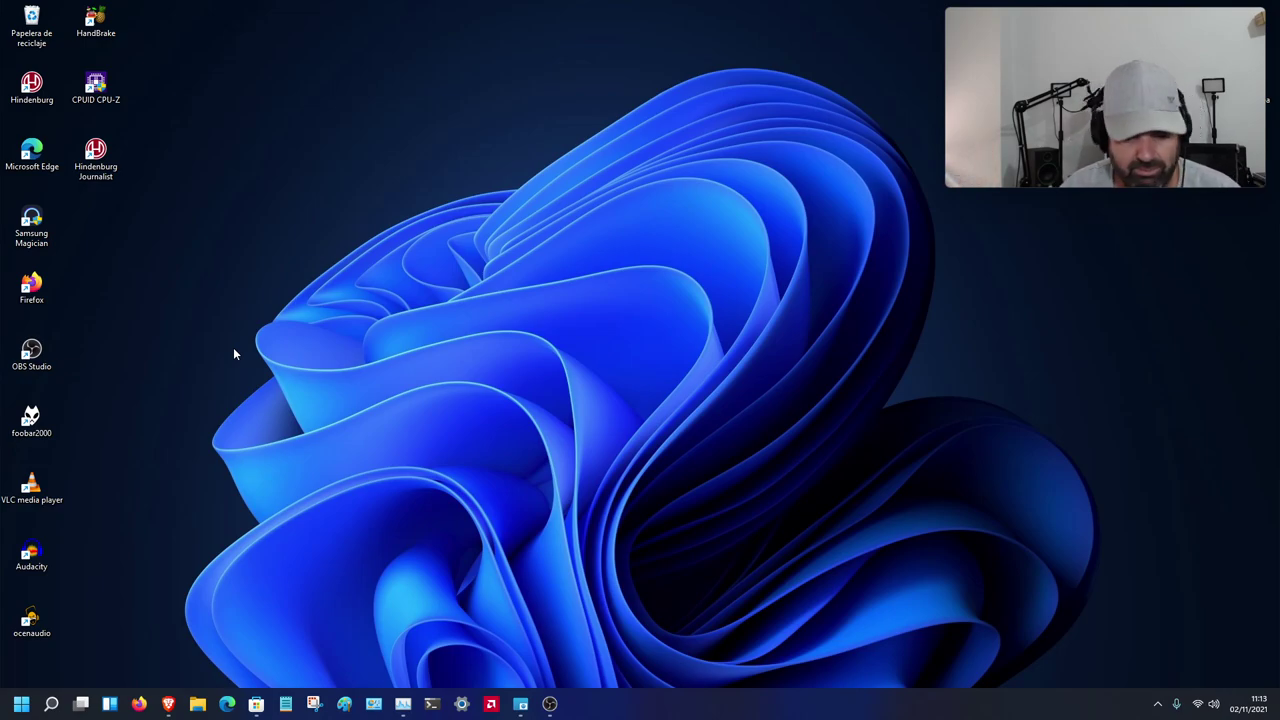
# - Bring up OBS to check the running stream and its audio levels, and minimize it again
pyautogui.click(549, 704)
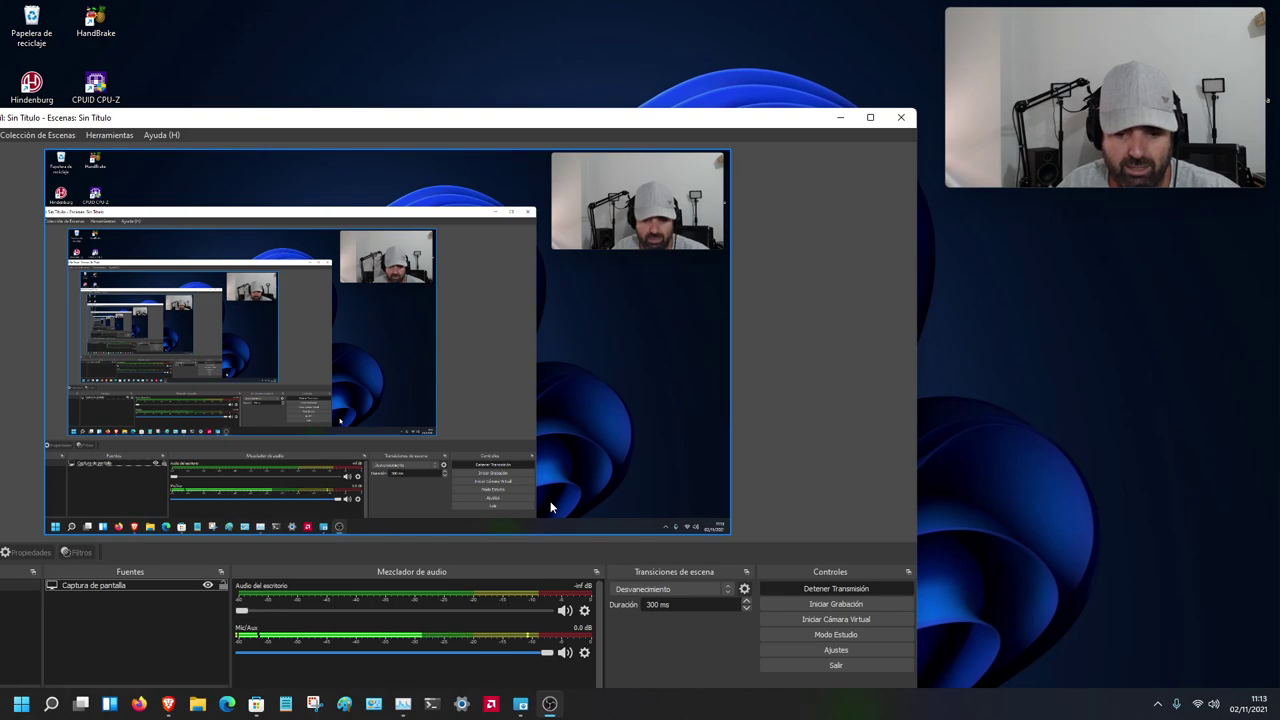
pyautogui.click(840, 117)
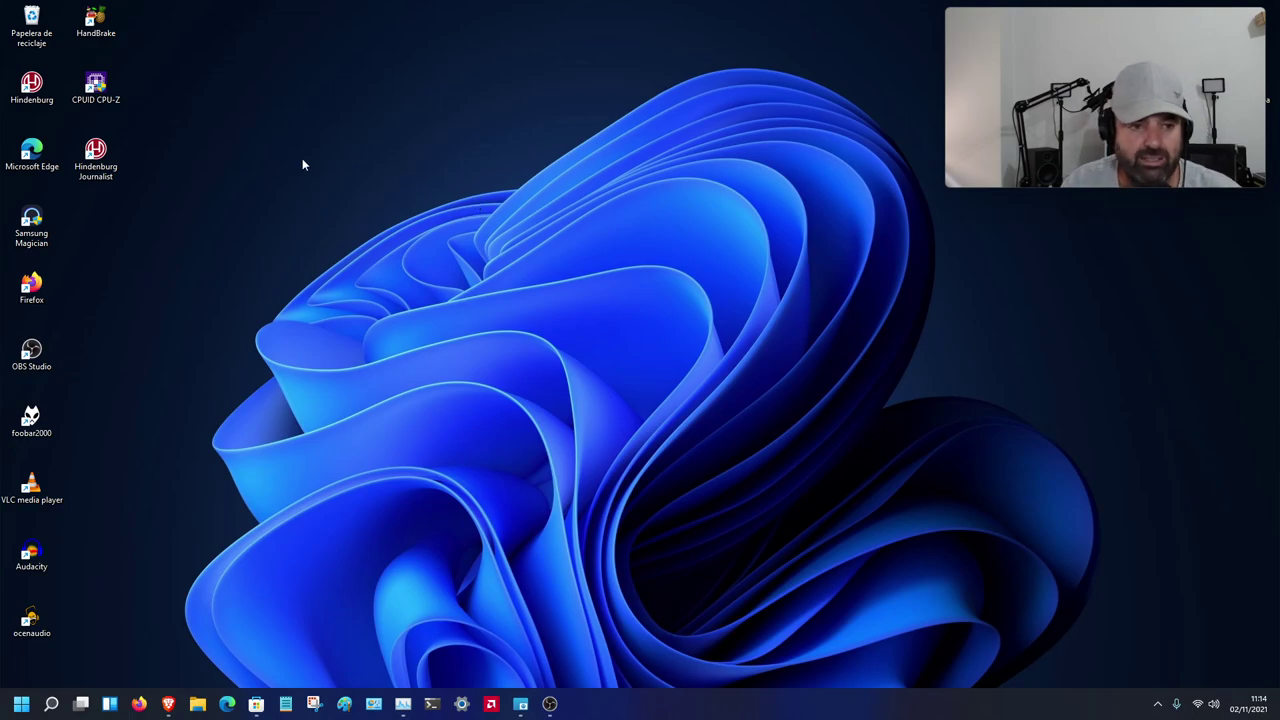
# - Open Hindenburg Journalist from the desktop and move the webcam overlay to the screen's lower-right corner
pyautogui.doubleClick(96, 155)
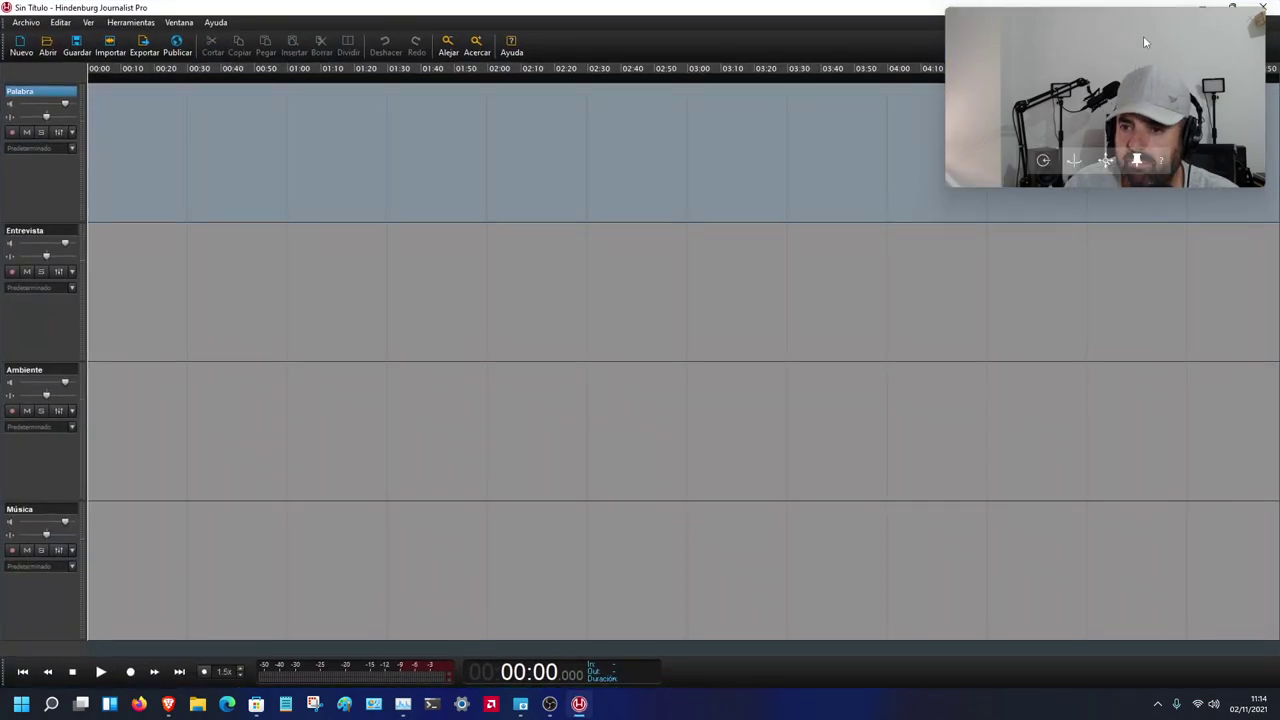
pyautogui.moveTo(1122, 18); pyautogui.dragTo(1137, 516)
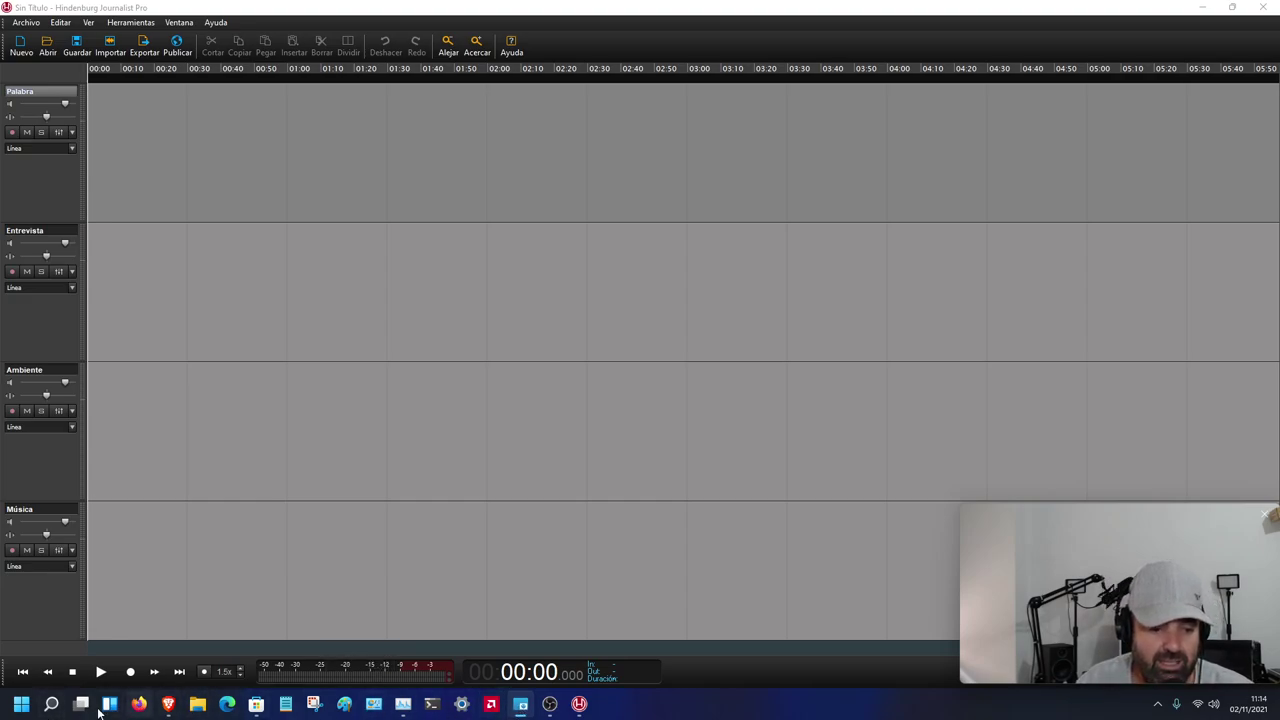
# - Open Windows Settings, view the Cuentas page with its local account details, and minimize Settings
pyautogui.click(20, 704)
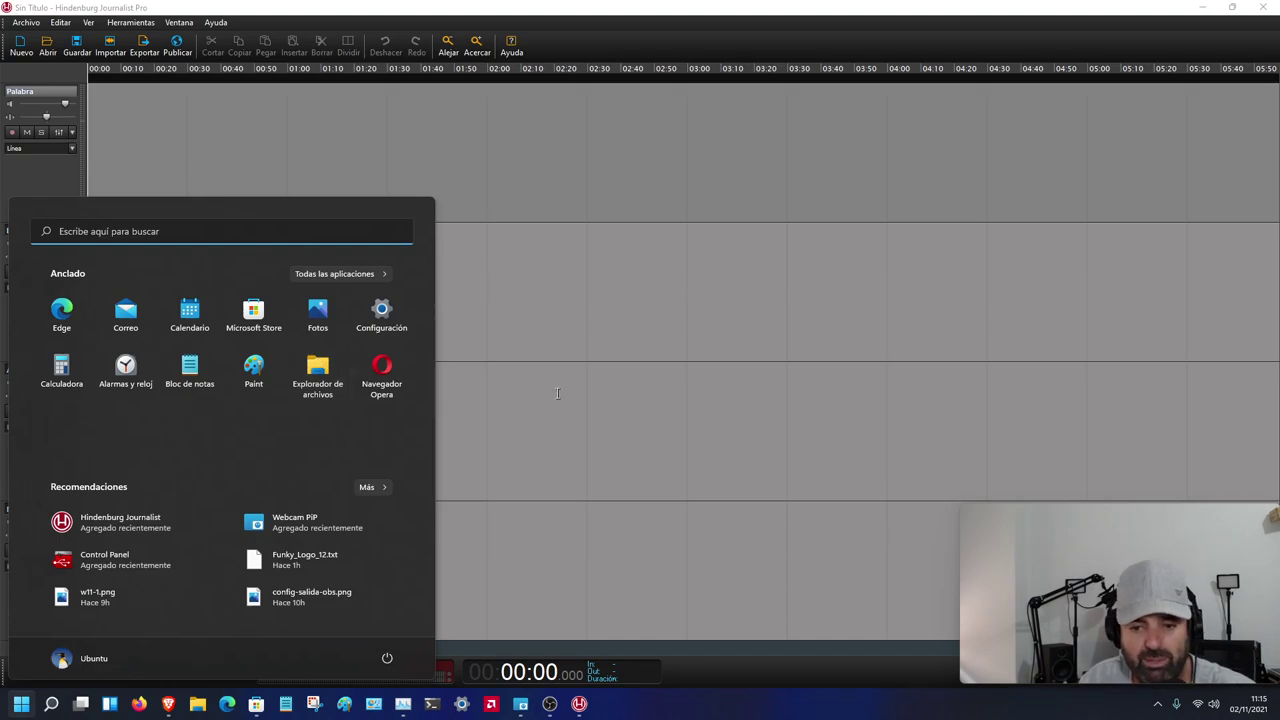
pyautogui.click(590, 482)
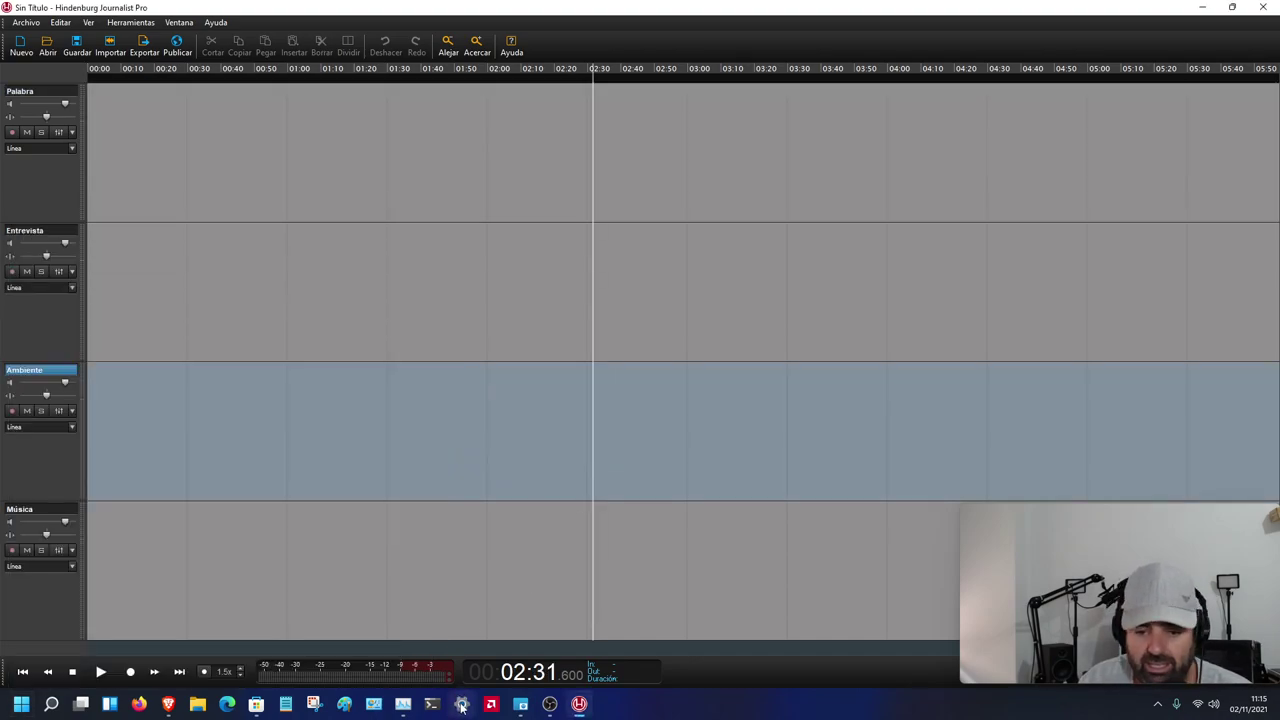
pyautogui.click(462, 704)
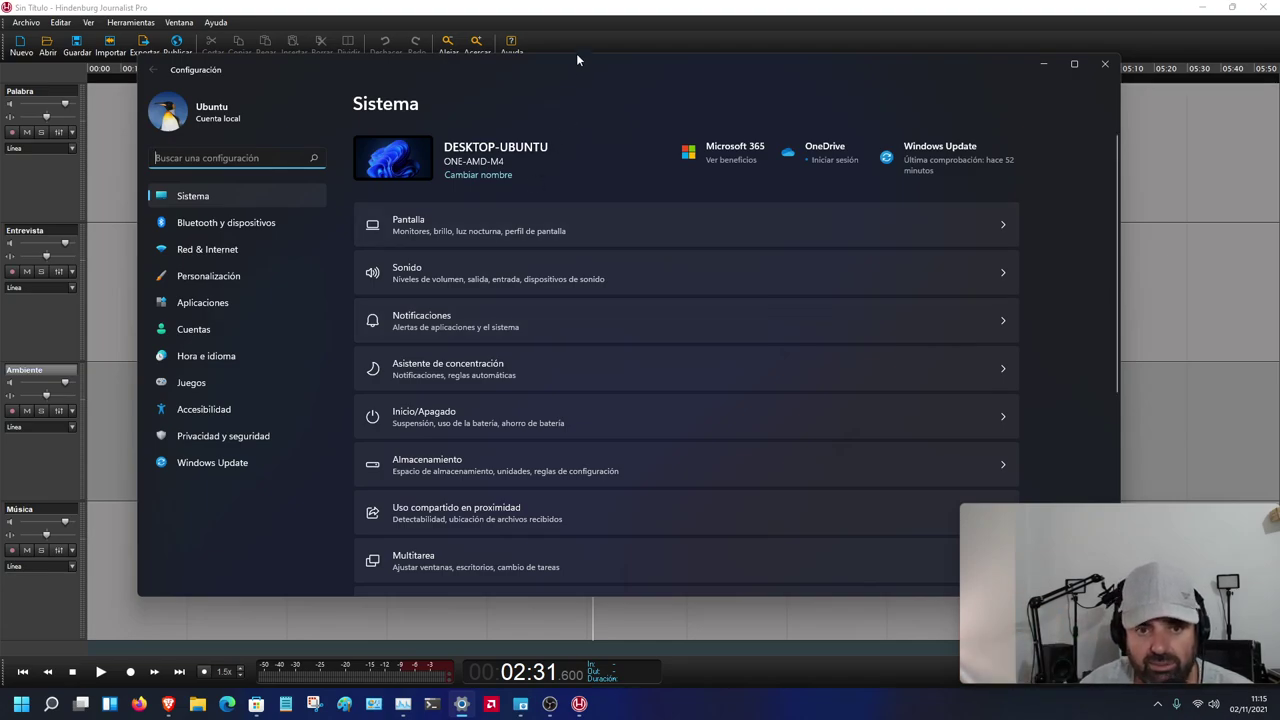
pyautogui.moveTo(566, 73); pyautogui.dragTo(533, 66)
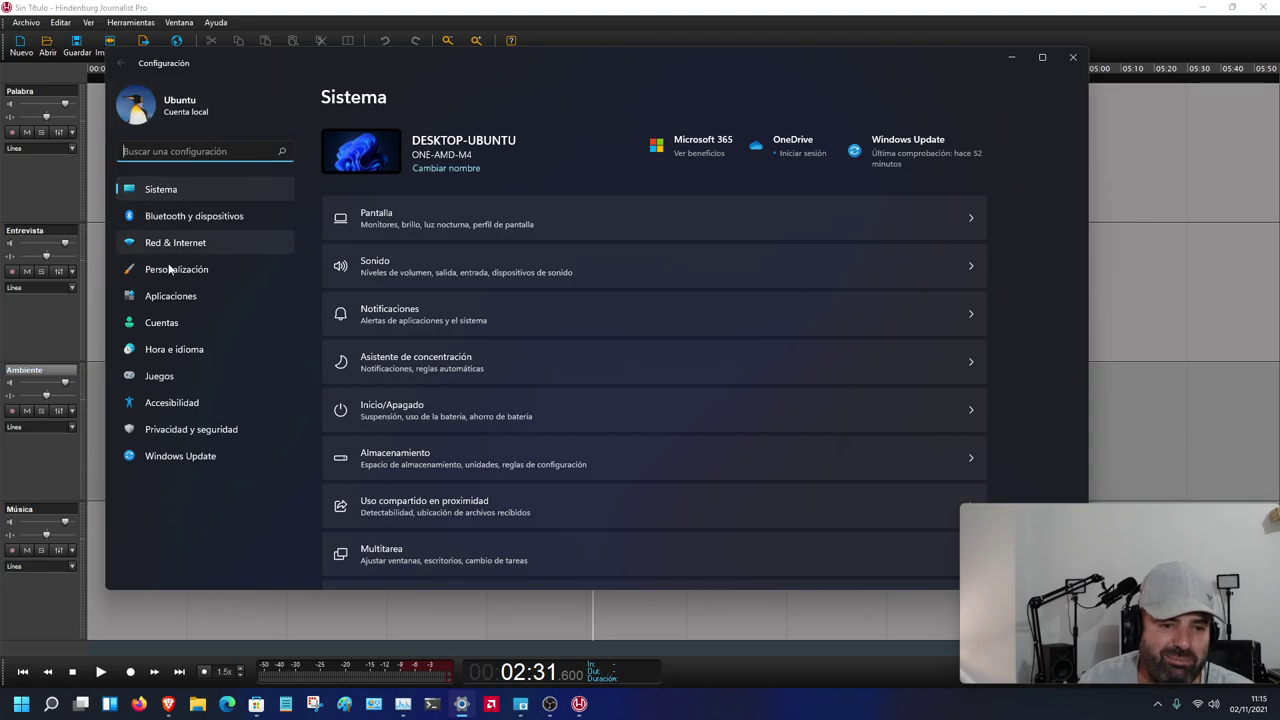
pyautogui.click(162, 322)
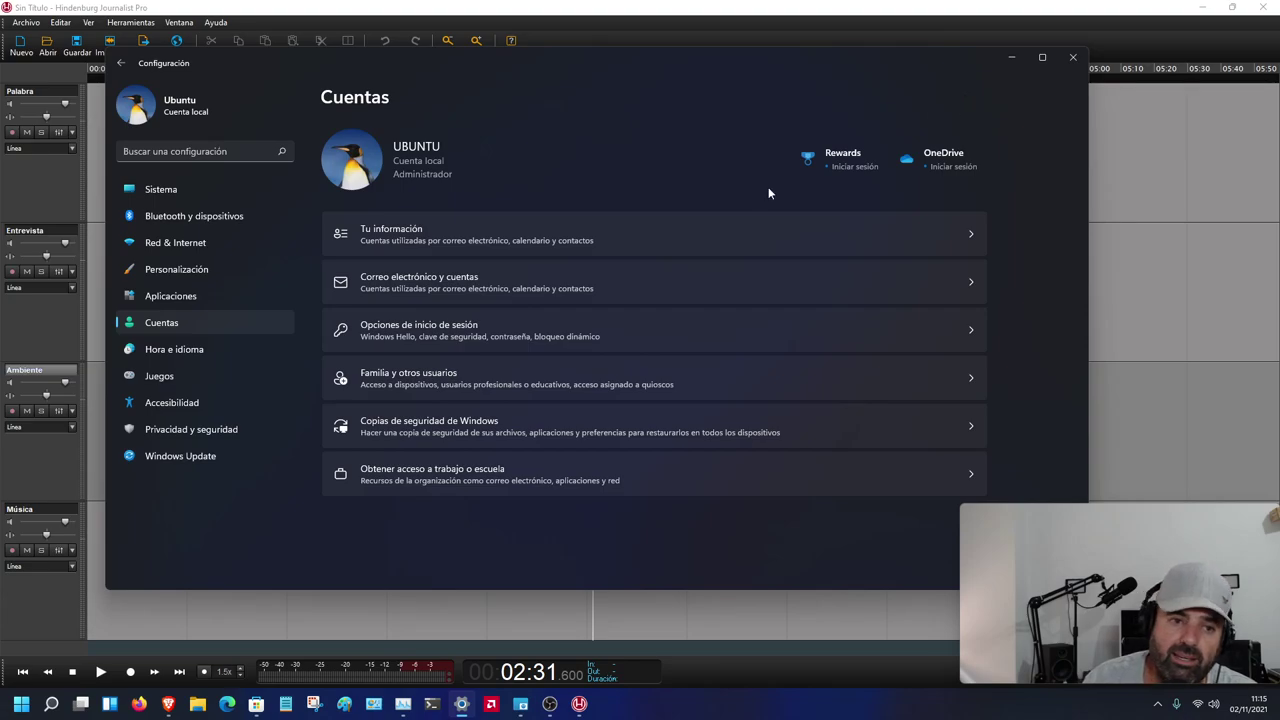
pyautogui.click(1011, 58)
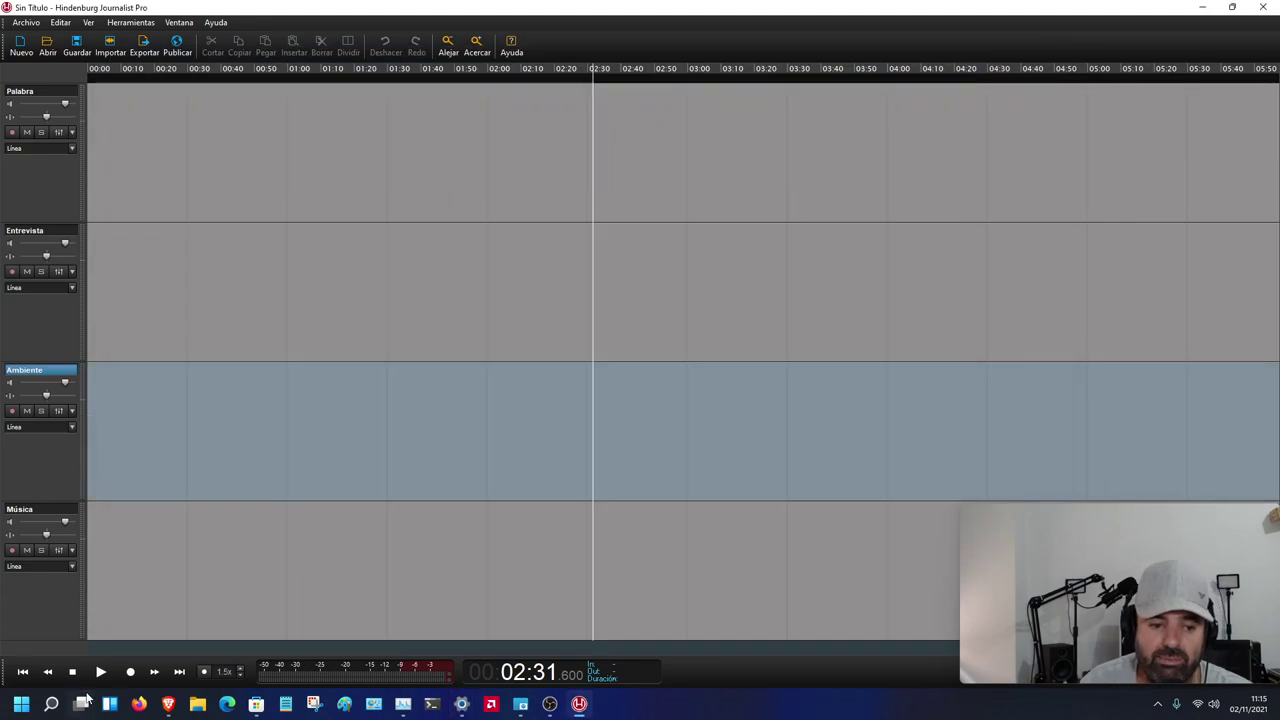
# - Switch to Microsoft Store and close its window
pyautogui.click(257, 704)
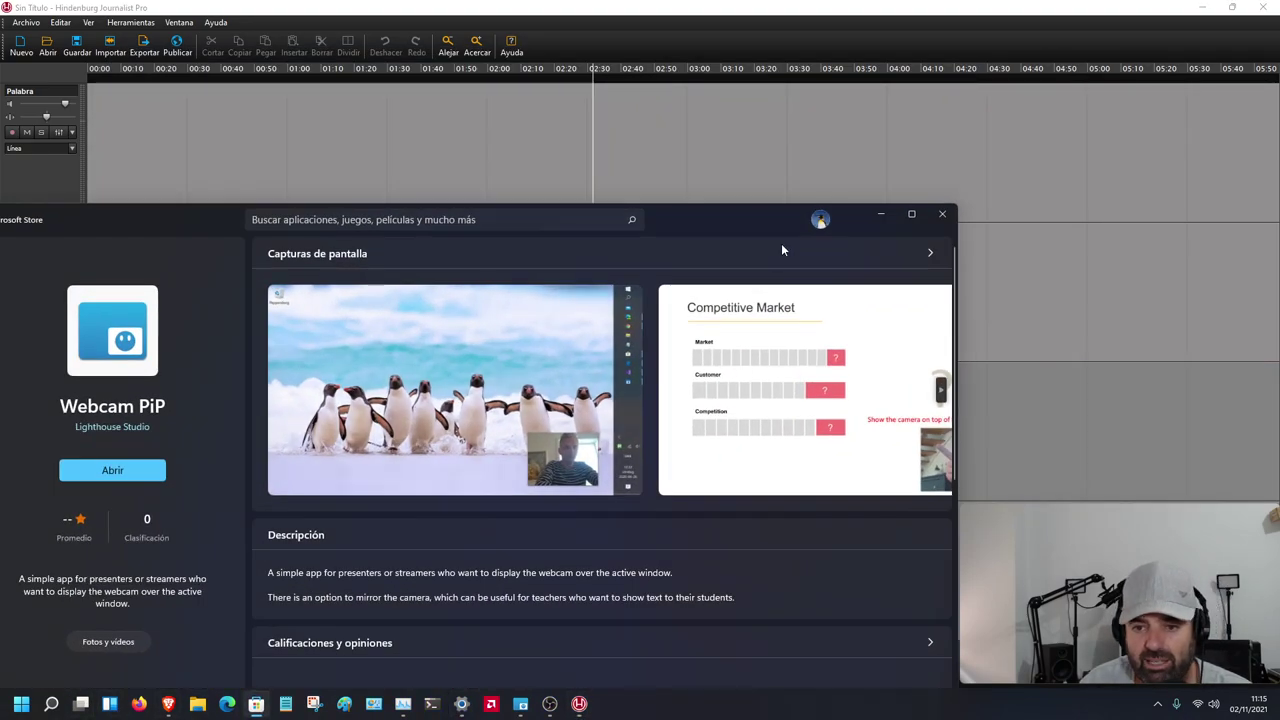
pyautogui.click(941, 214)
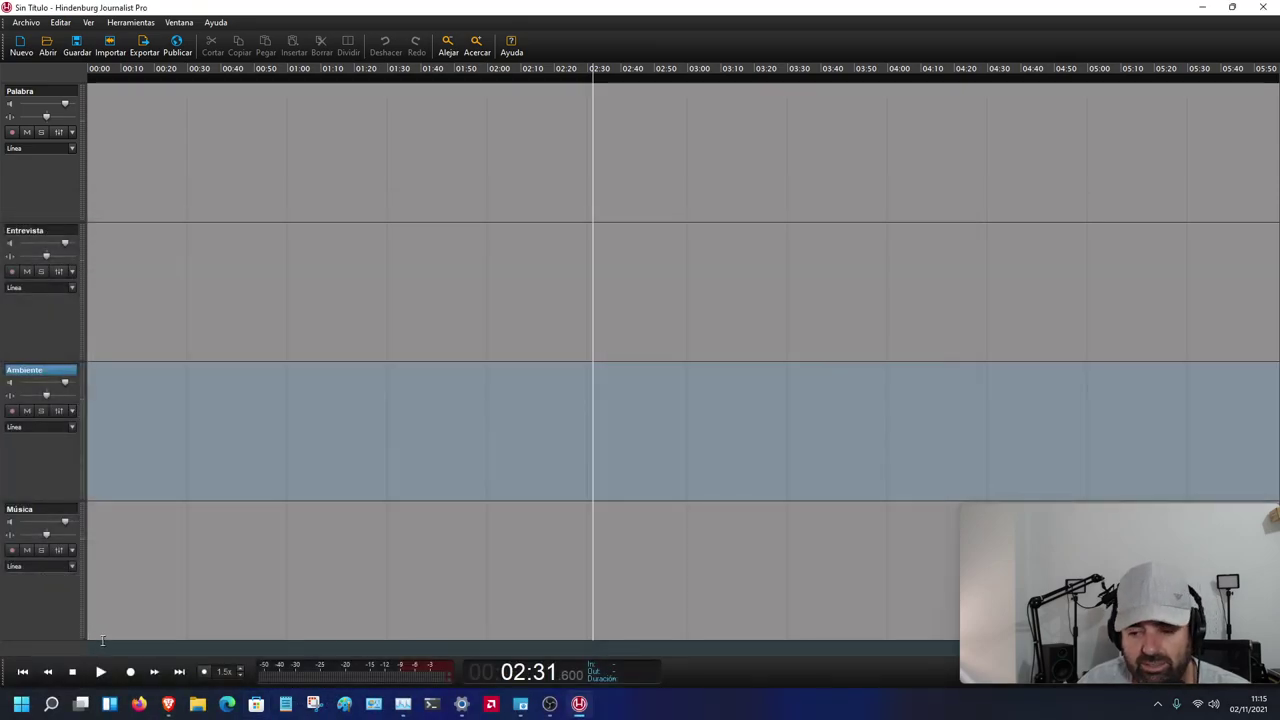
# - Switch to Windows Settings, check for updates on the Windows Update page, and close Settings
pyautogui.click(461, 704)
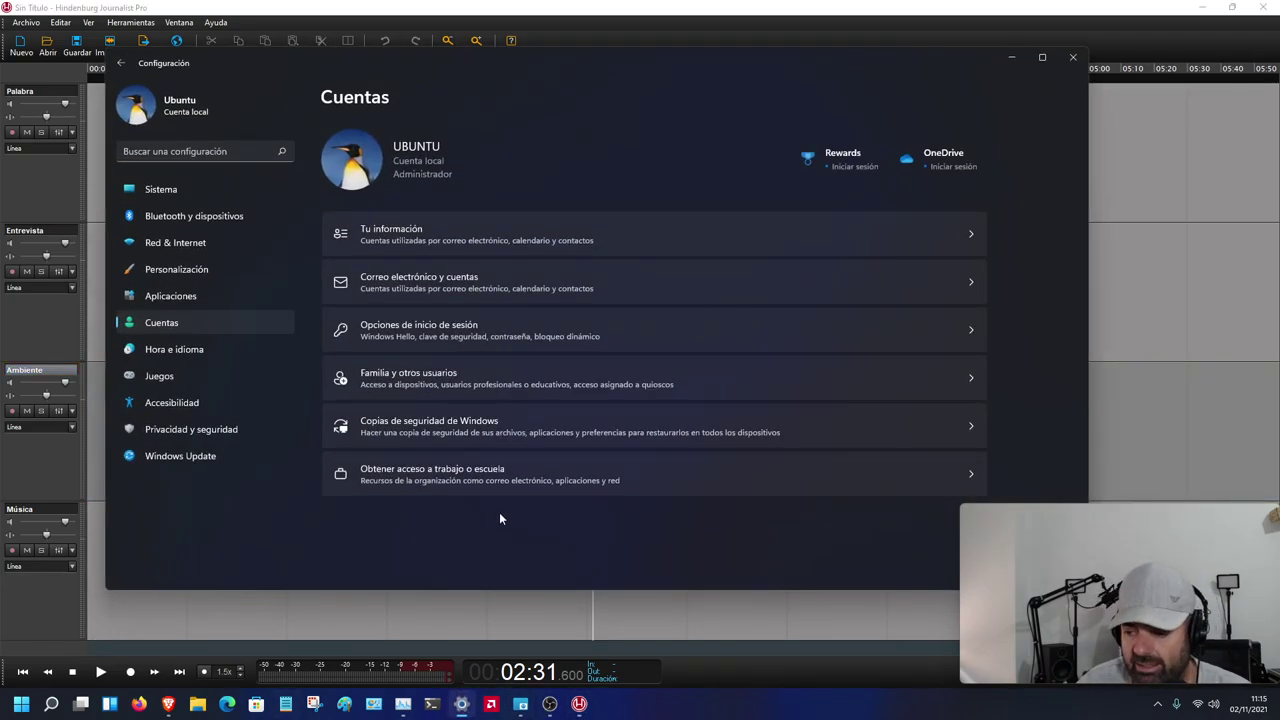
pyautogui.click(208, 458)
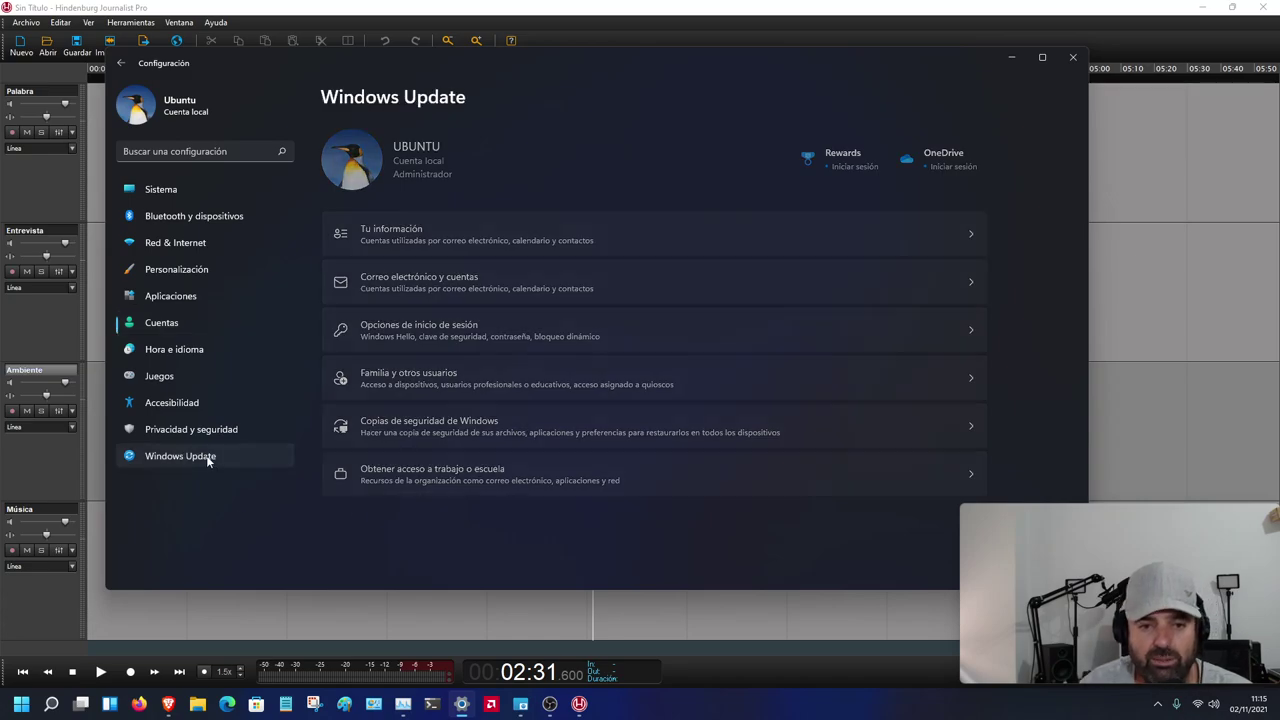
pyautogui.click(924, 156)
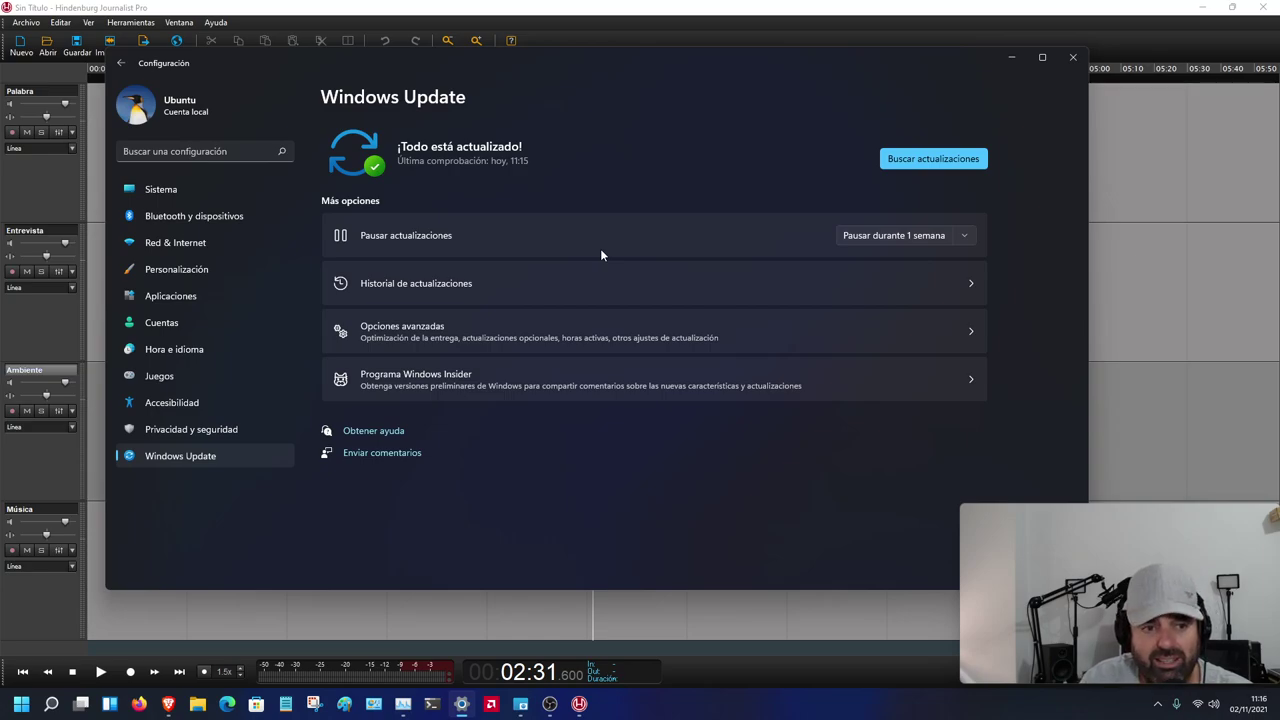
pyautogui.moveTo(652, 61); pyautogui.dragTo(697, 88)
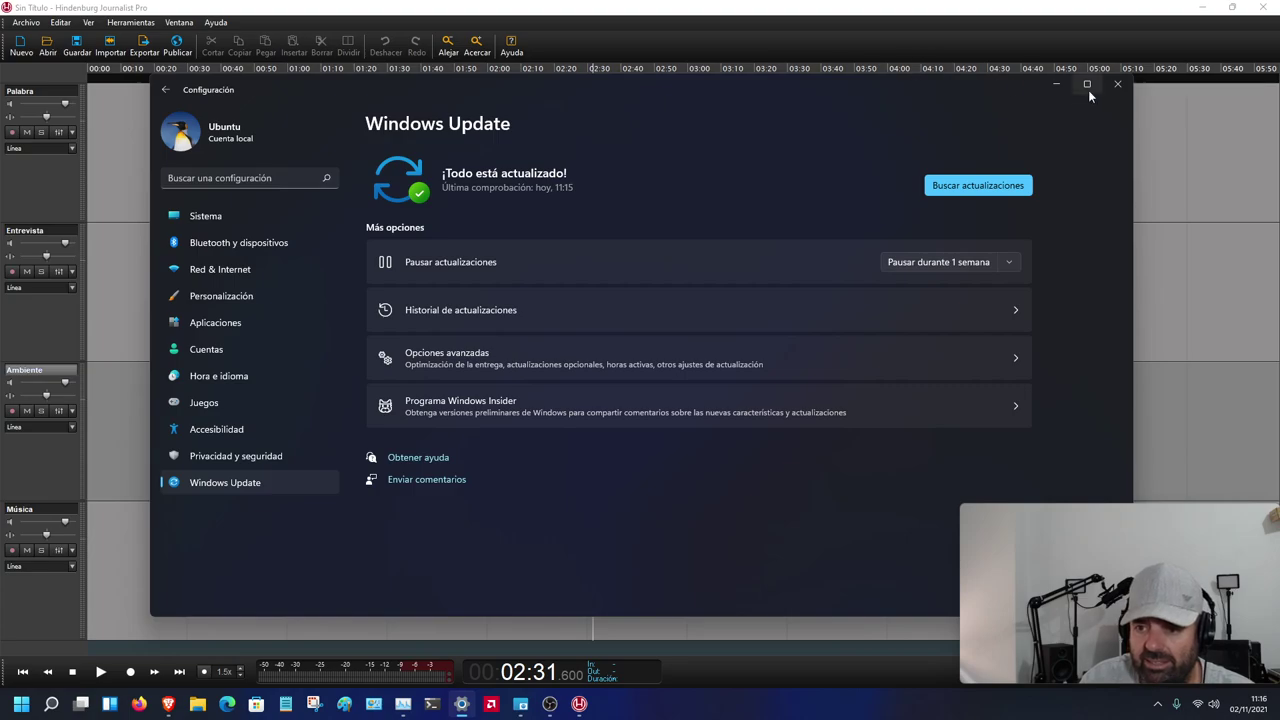
pyautogui.click(1117, 84)
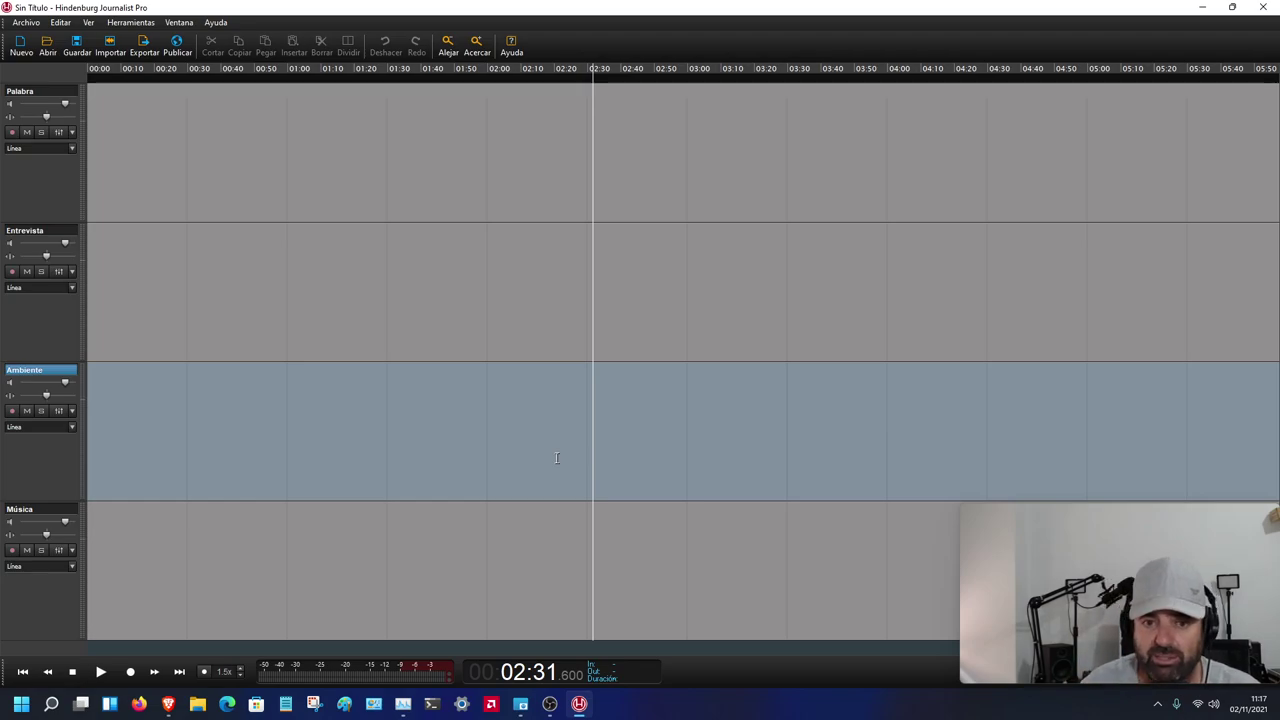
# - Return the Hindenburg Journalist playhead to the start of the timeline, and view the session properties without changing them
pyautogui.click(23, 672)
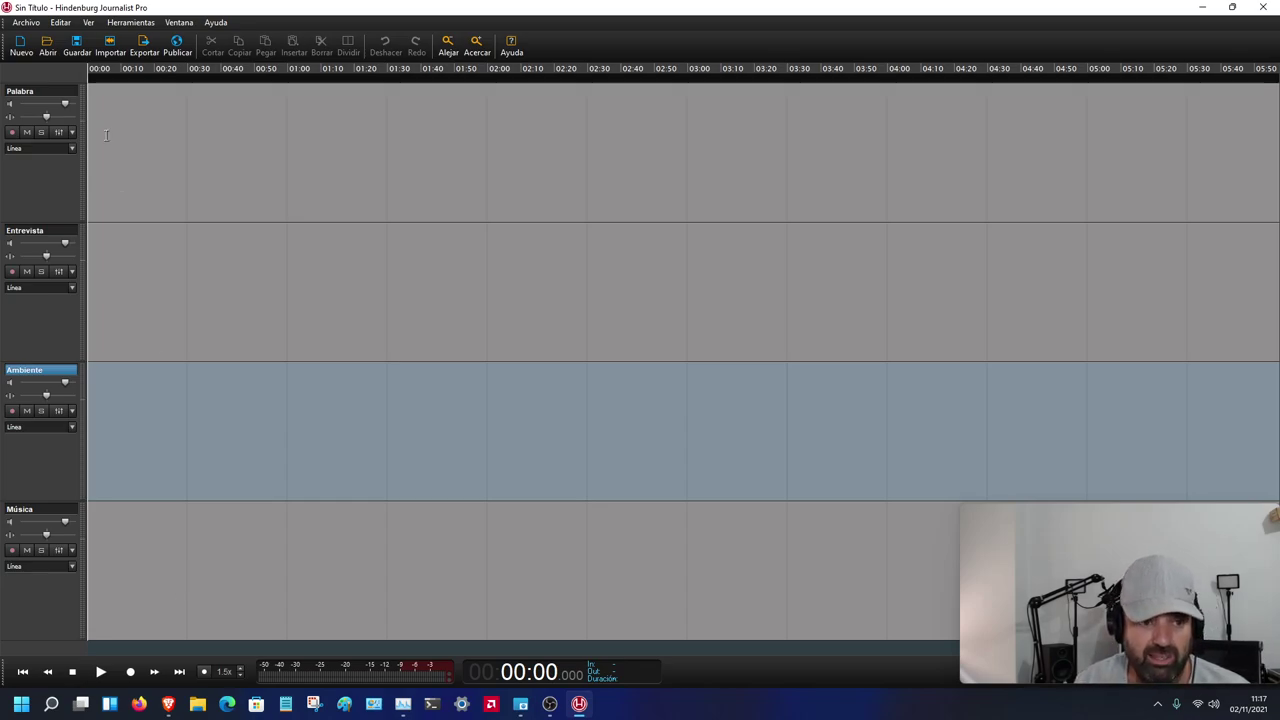
pyautogui.click(62, 25)
pyautogui.moveTo(26, 22)
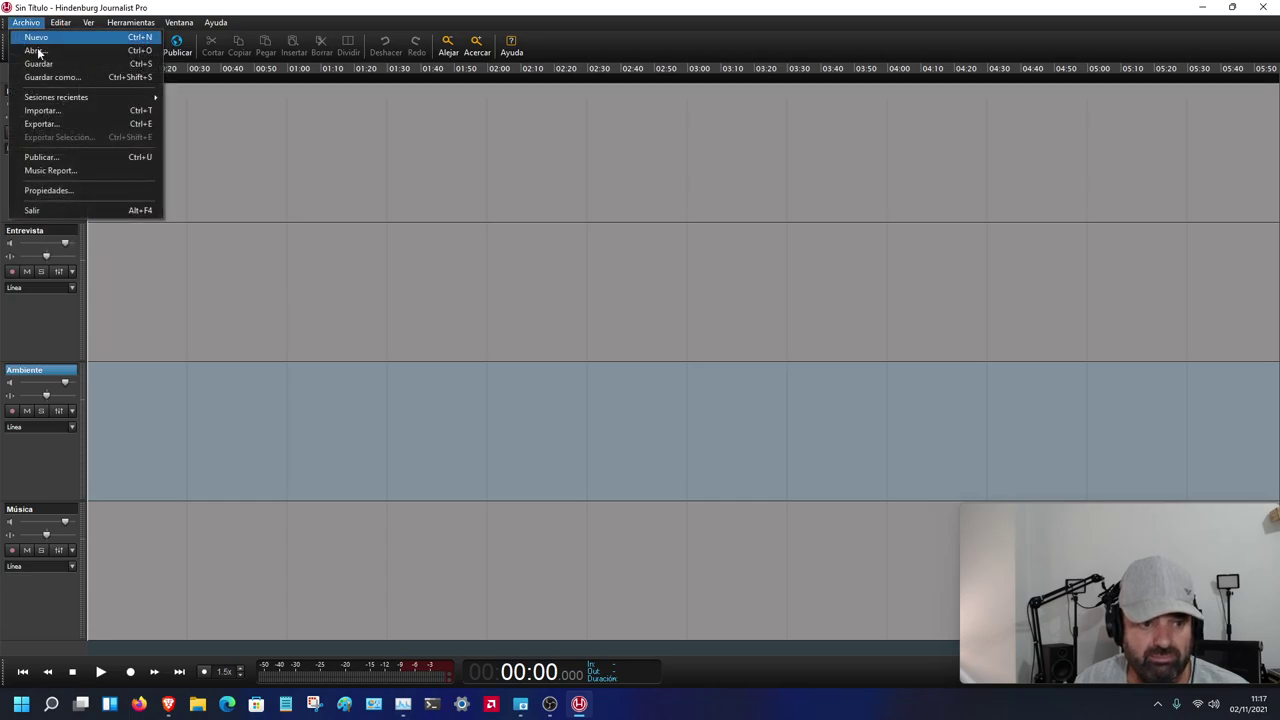
pyautogui.click(53, 191)
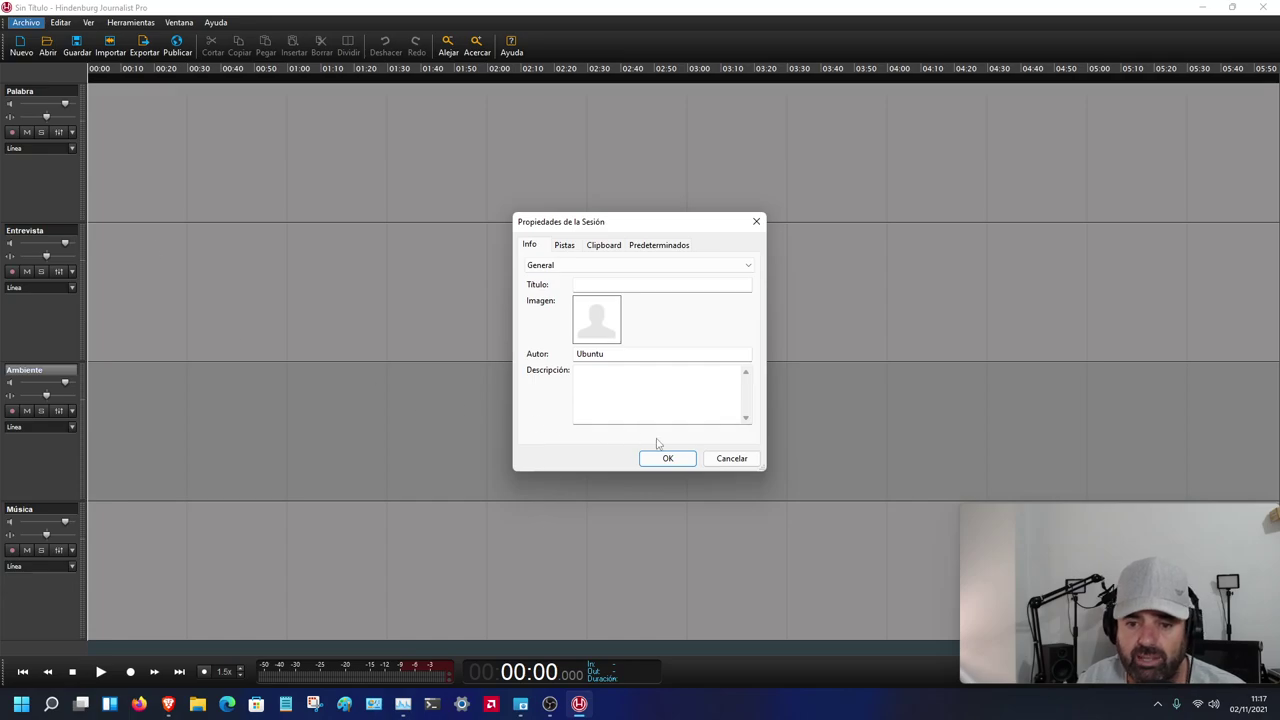
pyautogui.click(730, 458)
# - Examine the Audio, Interfaz and Avanzado settings in Hindenburg Journalist's options, and close the dialog
pyautogui.click(131, 22)
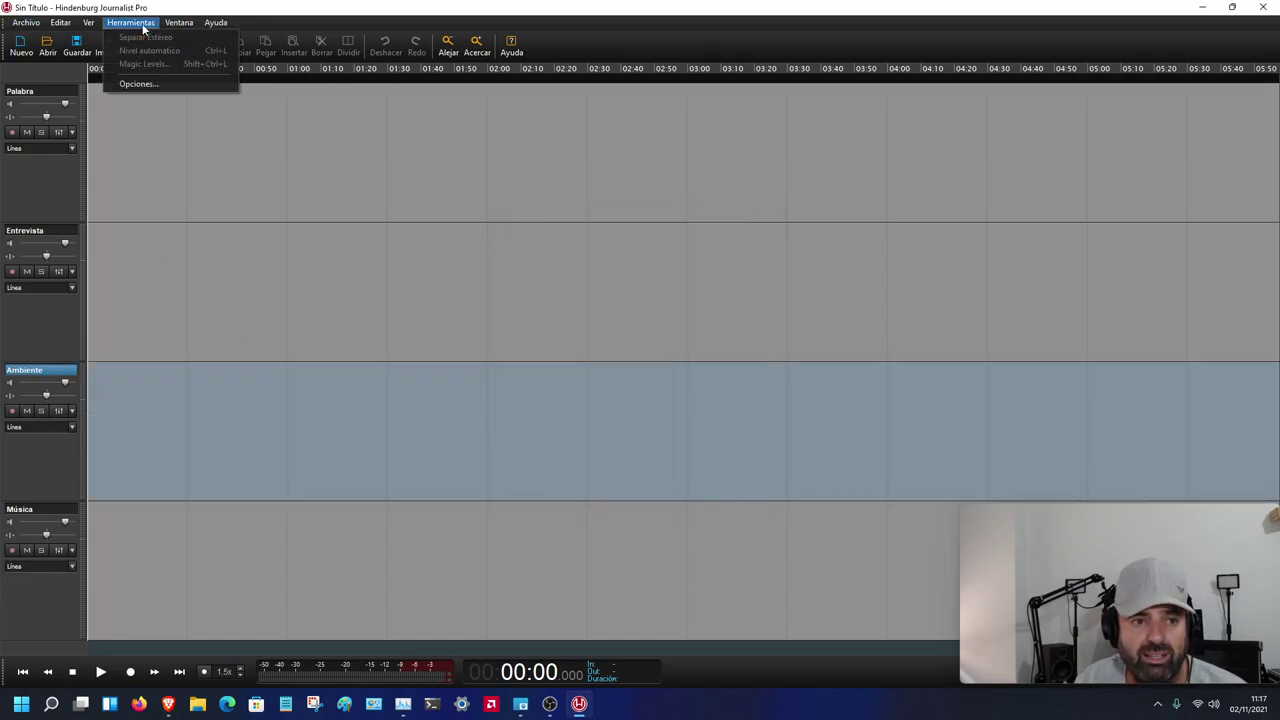
pyautogui.click(140, 84)
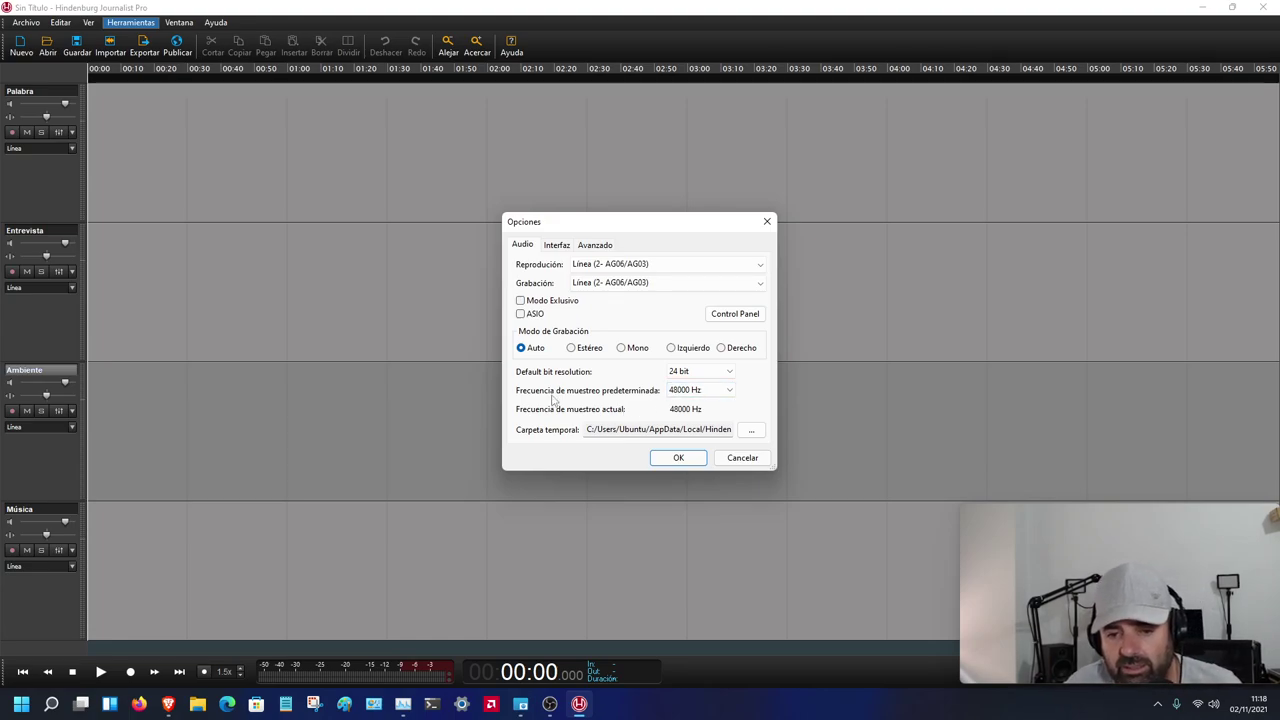
pyautogui.click(558, 246)
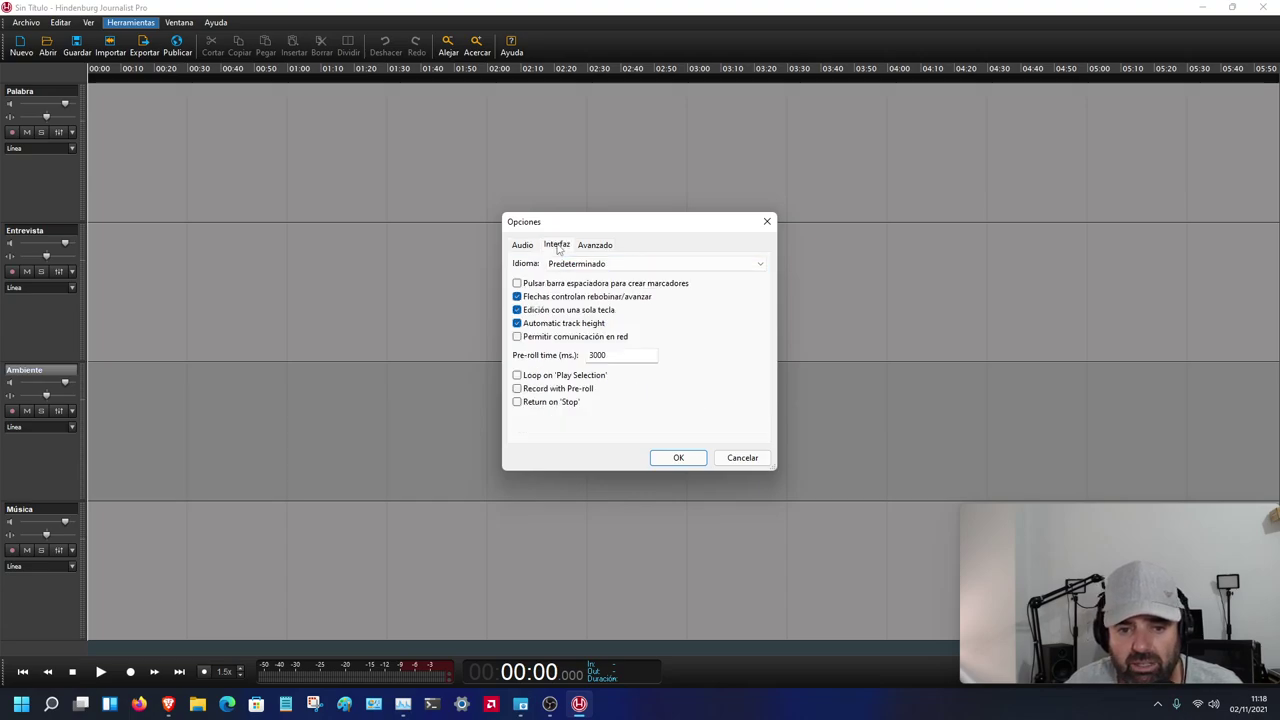
pyautogui.click(596, 247)
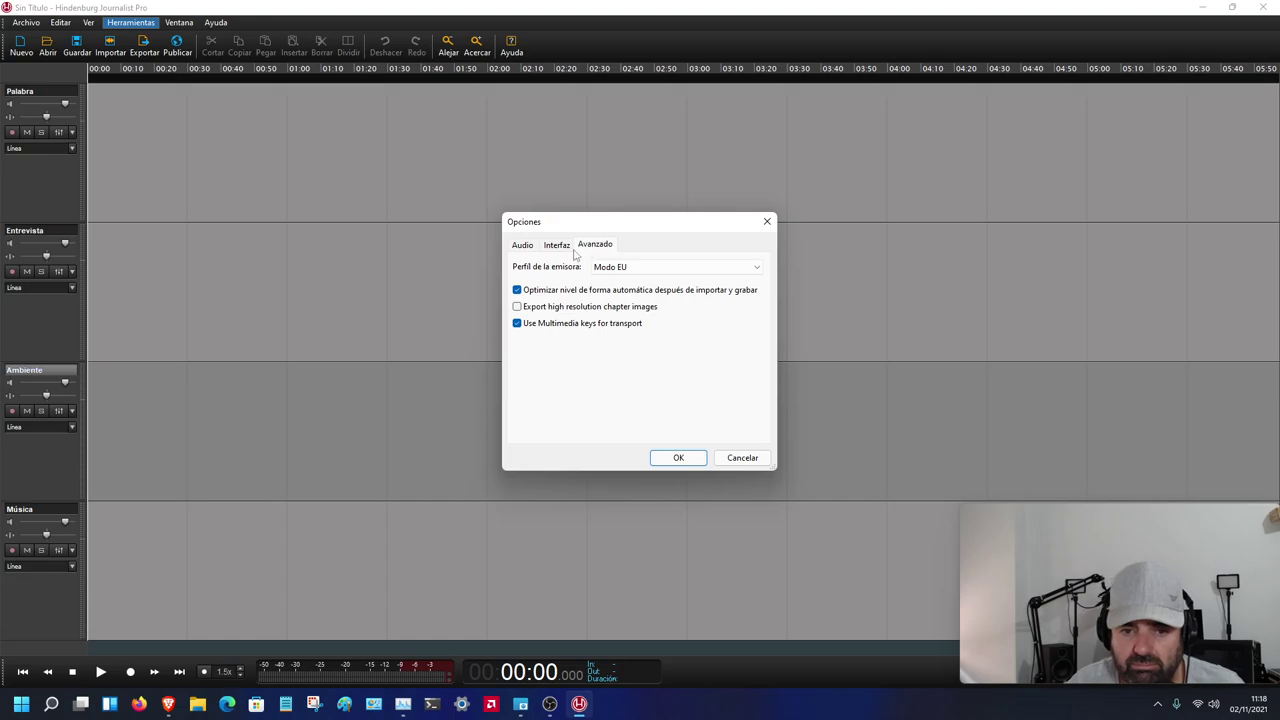
pyautogui.click(530, 252)
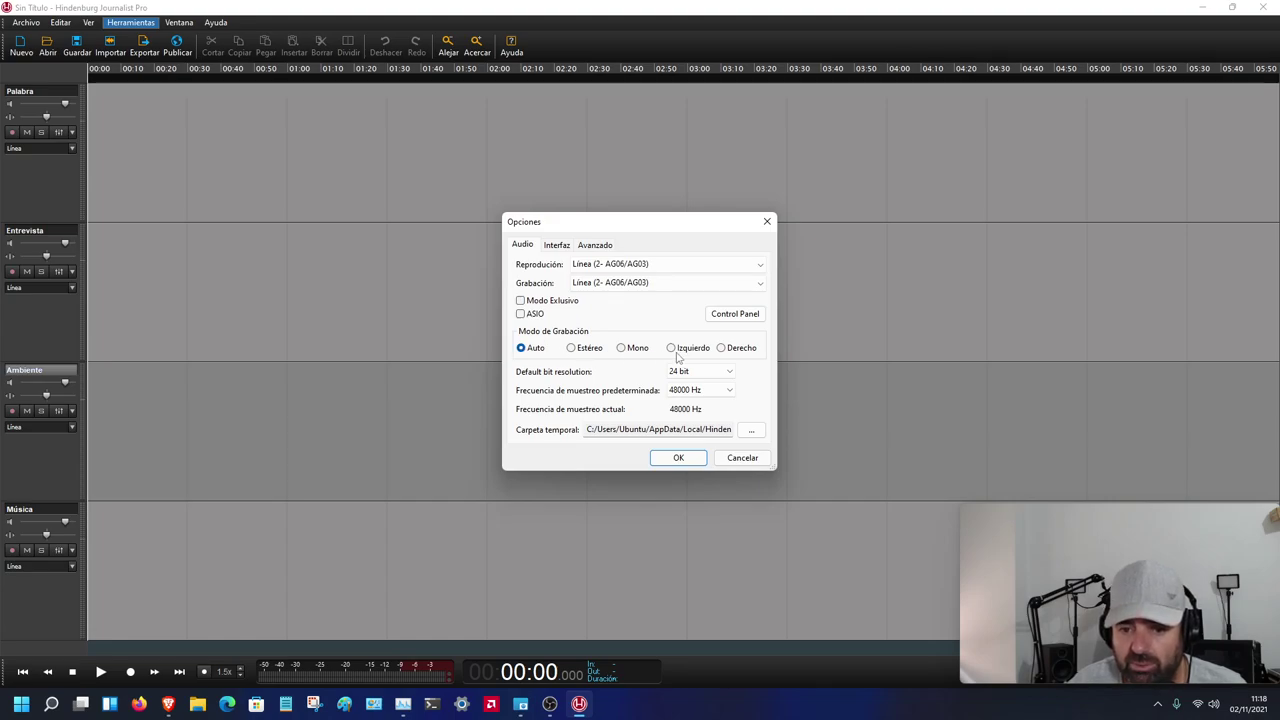
pyautogui.click(655, 459)
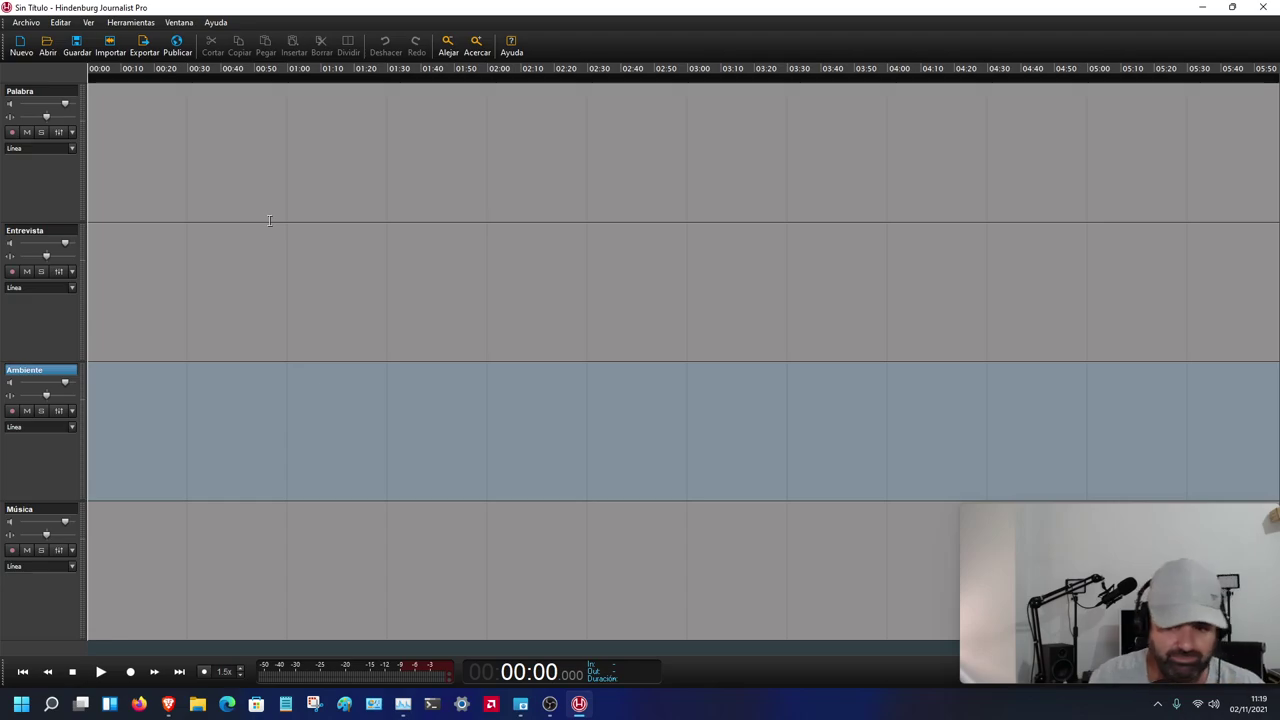
# - Arm the Palabra track, check the CPU and streaming statistics in OBS, and start recording in Hindenburg Journalist
pyautogui.click(14, 134)
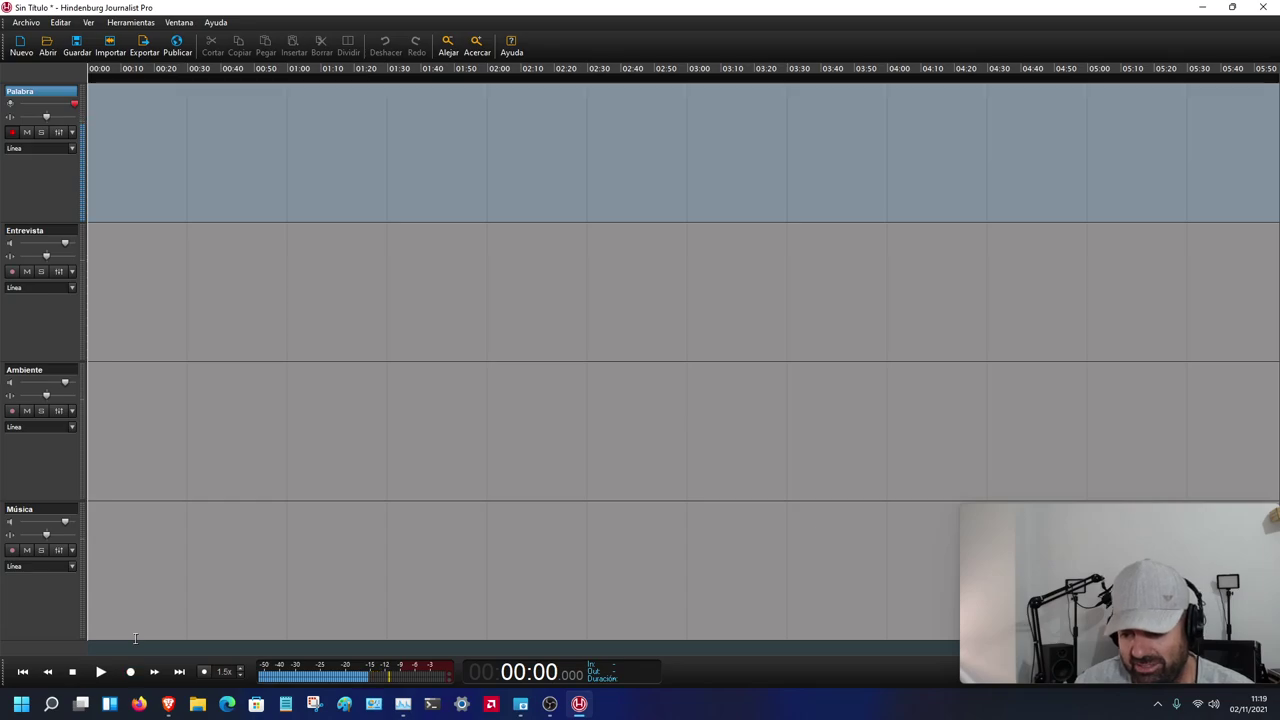
pyautogui.click(550, 705)
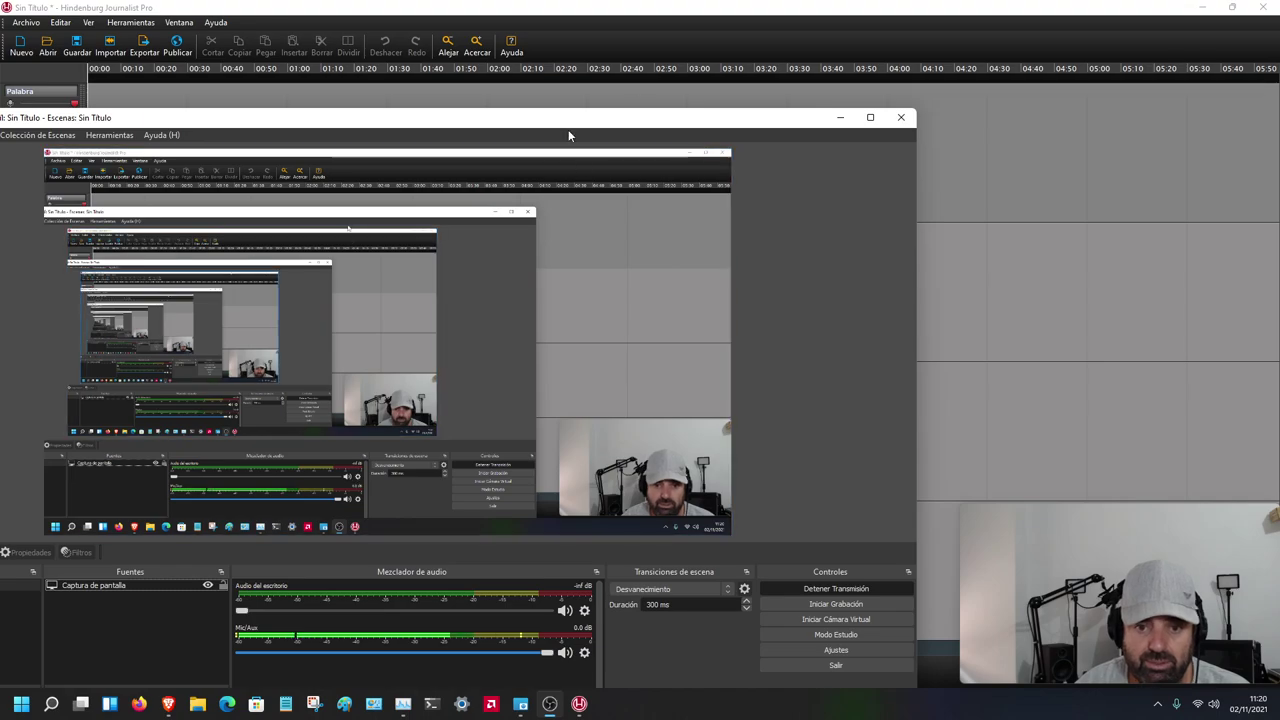
pyautogui.moveTo(573, 119); pyautogui.dragTo(553, 50)
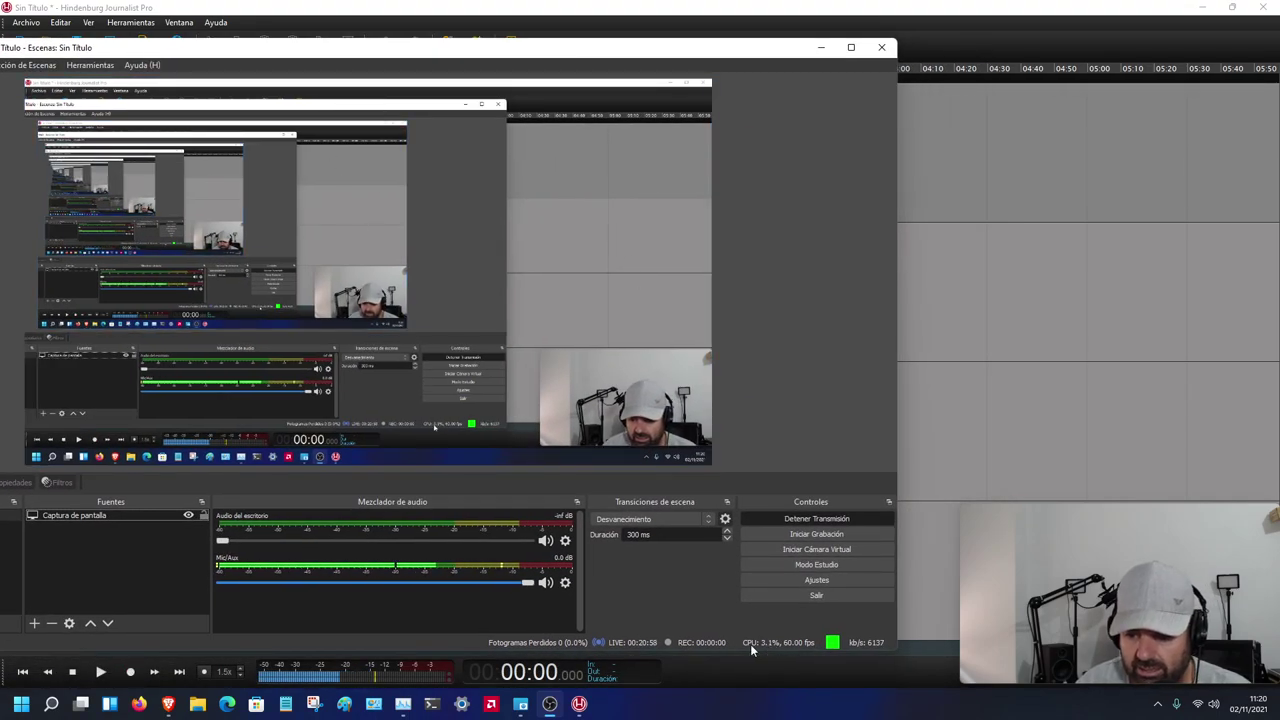
pyautogui.click(820, 48)
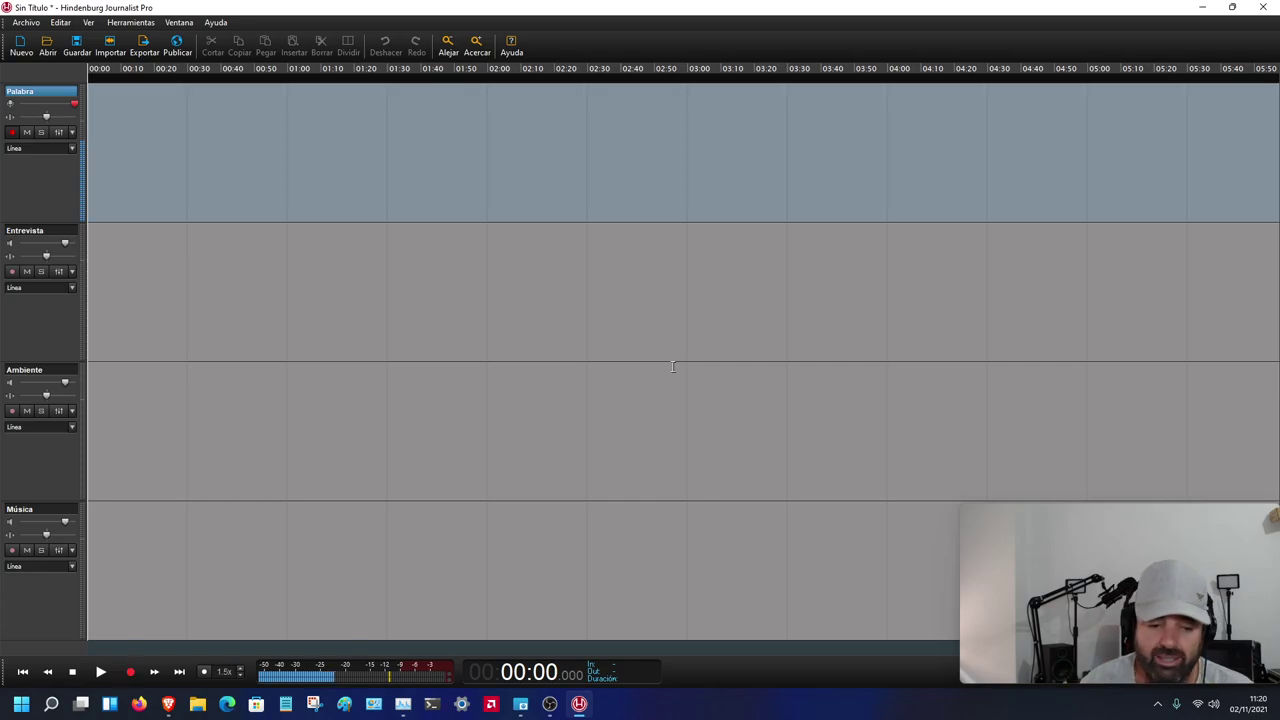
pyautogui.click(131, 673)
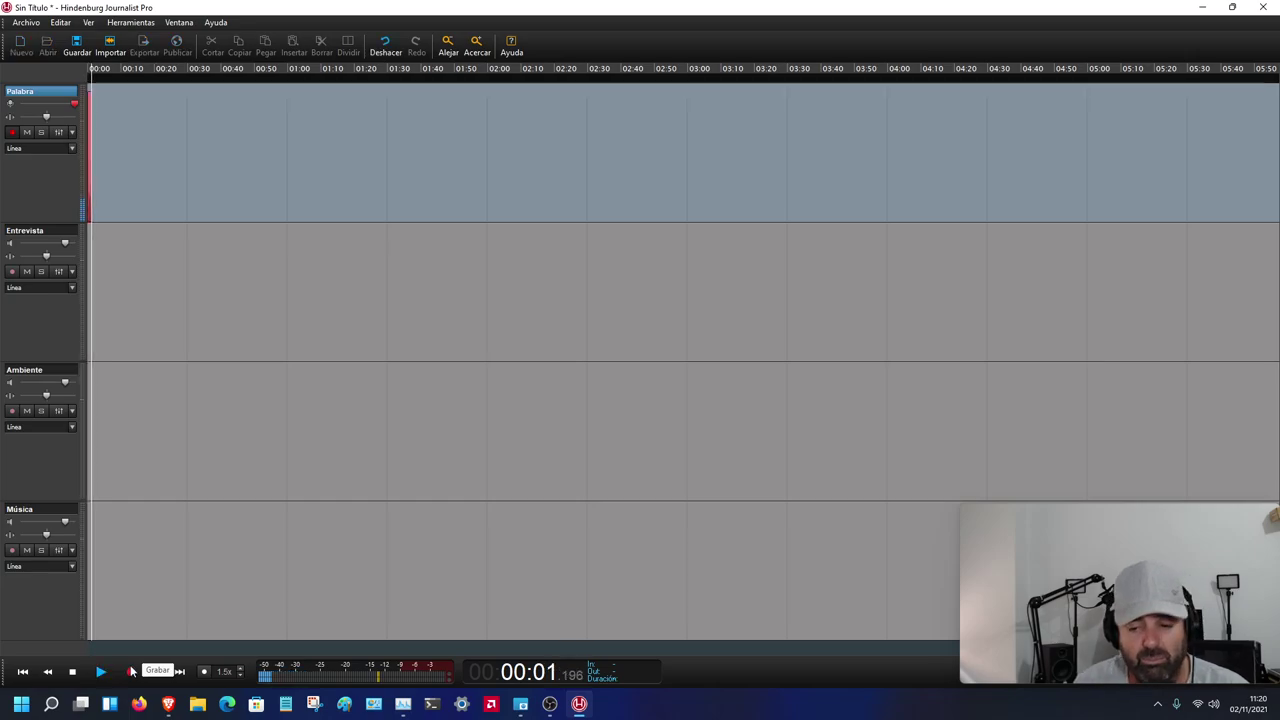
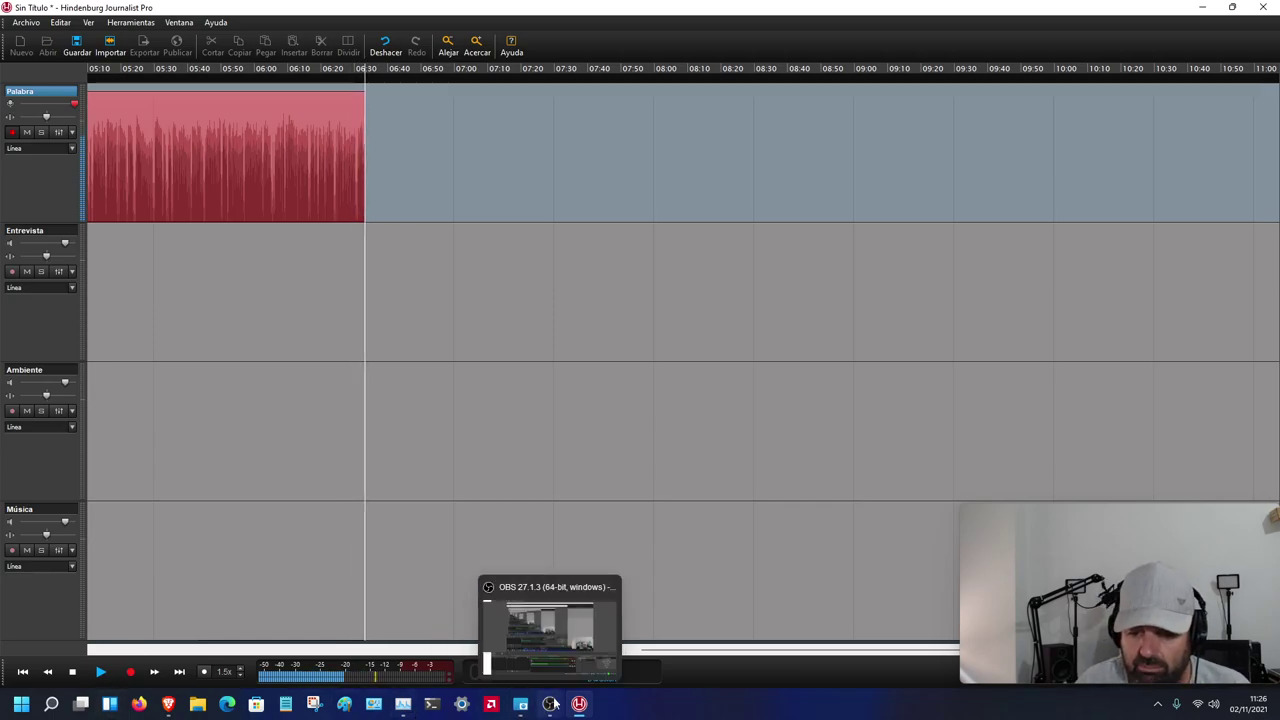
# - Check the stream status in OBS while recording, return to Hindenburg Journalist, and stop the recording at about 11:03 minutes
pyautogui.click(550, 704)
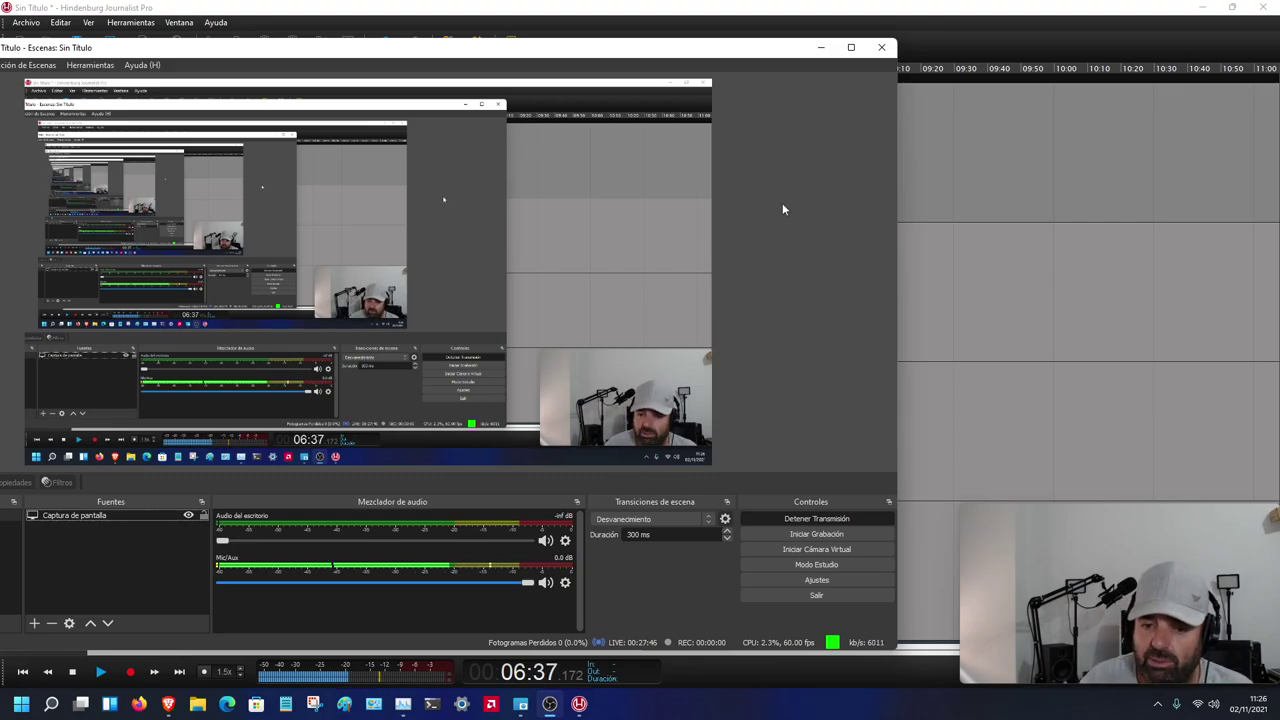
pyautogui.click(820, 50)
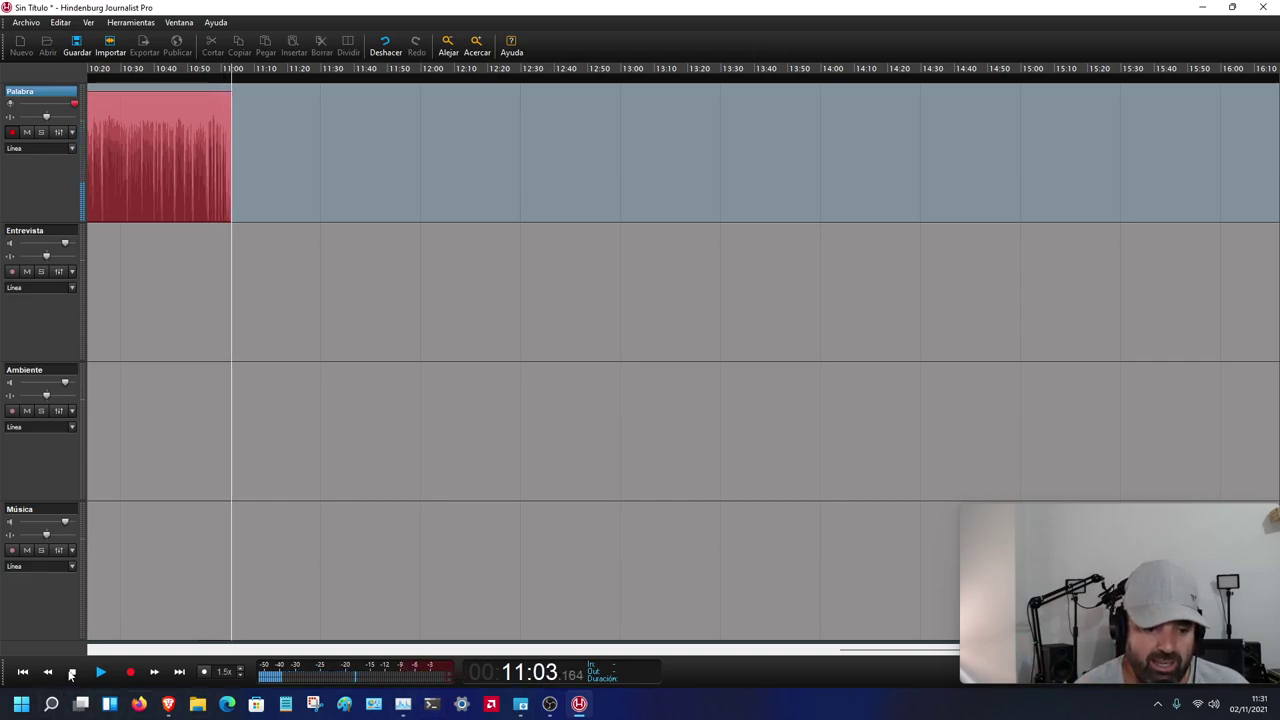
pyautogui.click(71, 672)
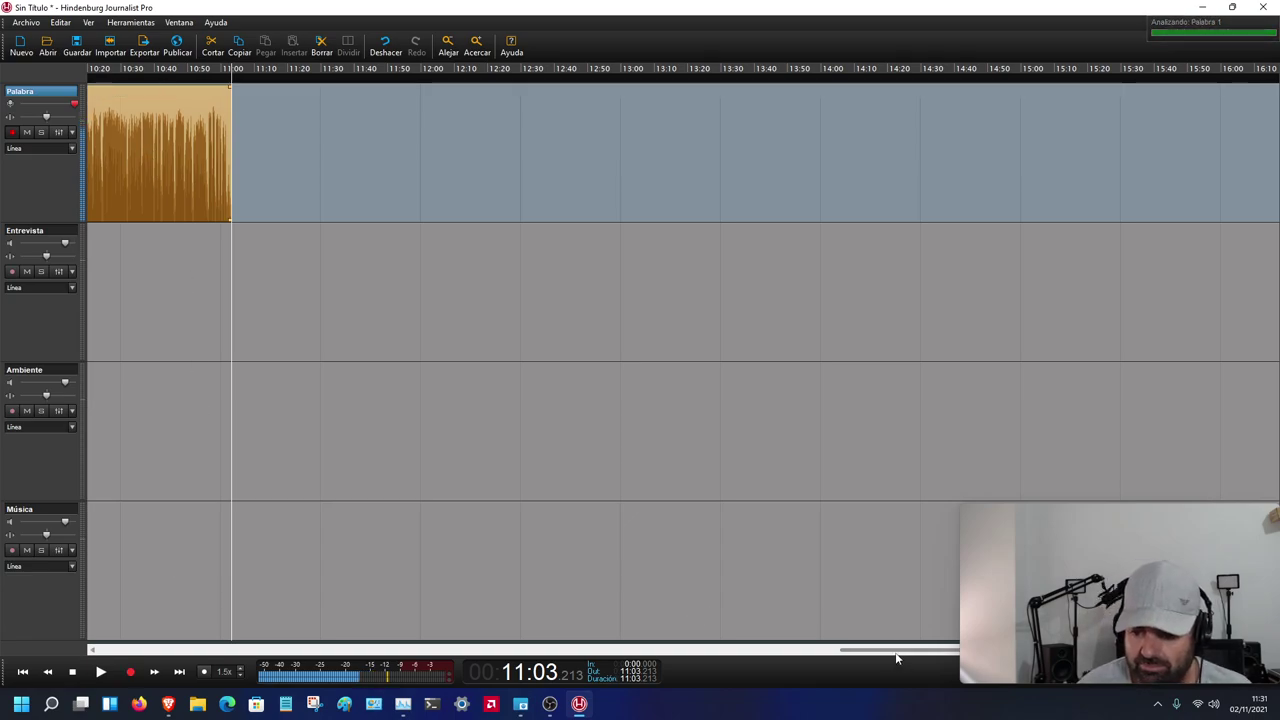
# - Move the Palabra 1 recording along its track so that it starts at about 0:26
pyautogui.moveTo(900, 657); pyautogui.dragTo(126, 659)
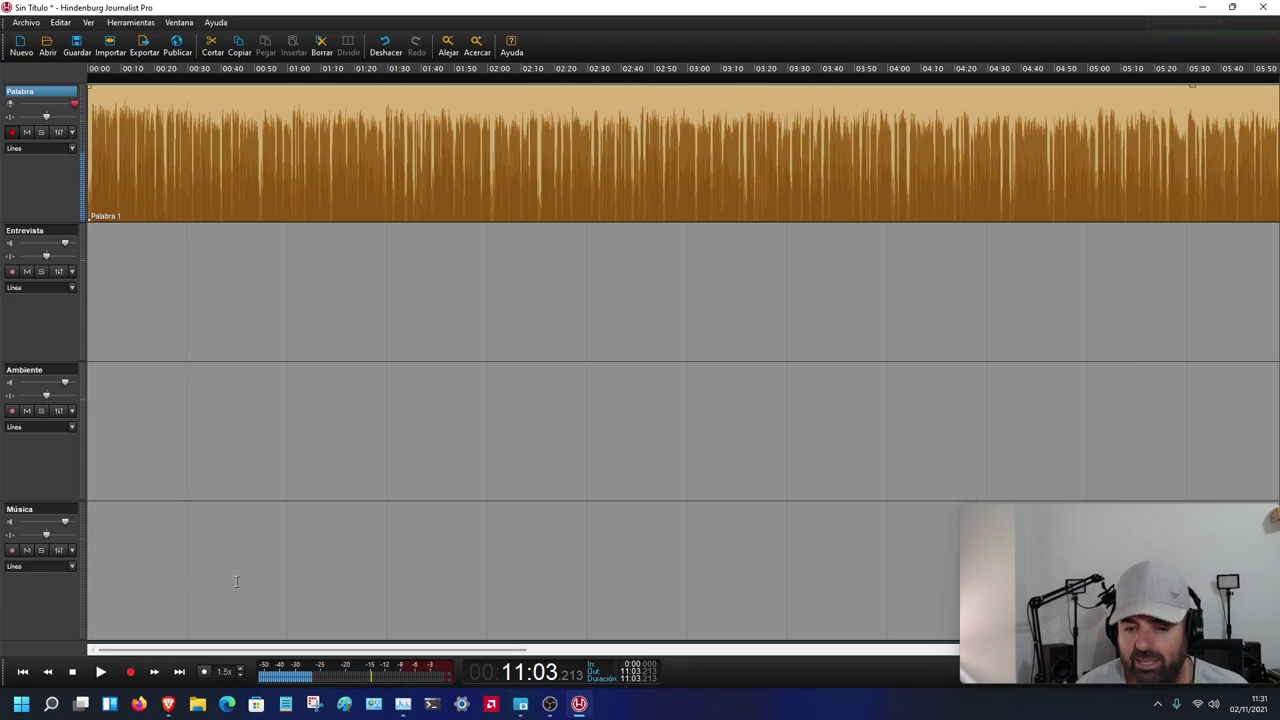
pyautogui.moveTo(440, 656); pyautogui.dragTo(386, 640)
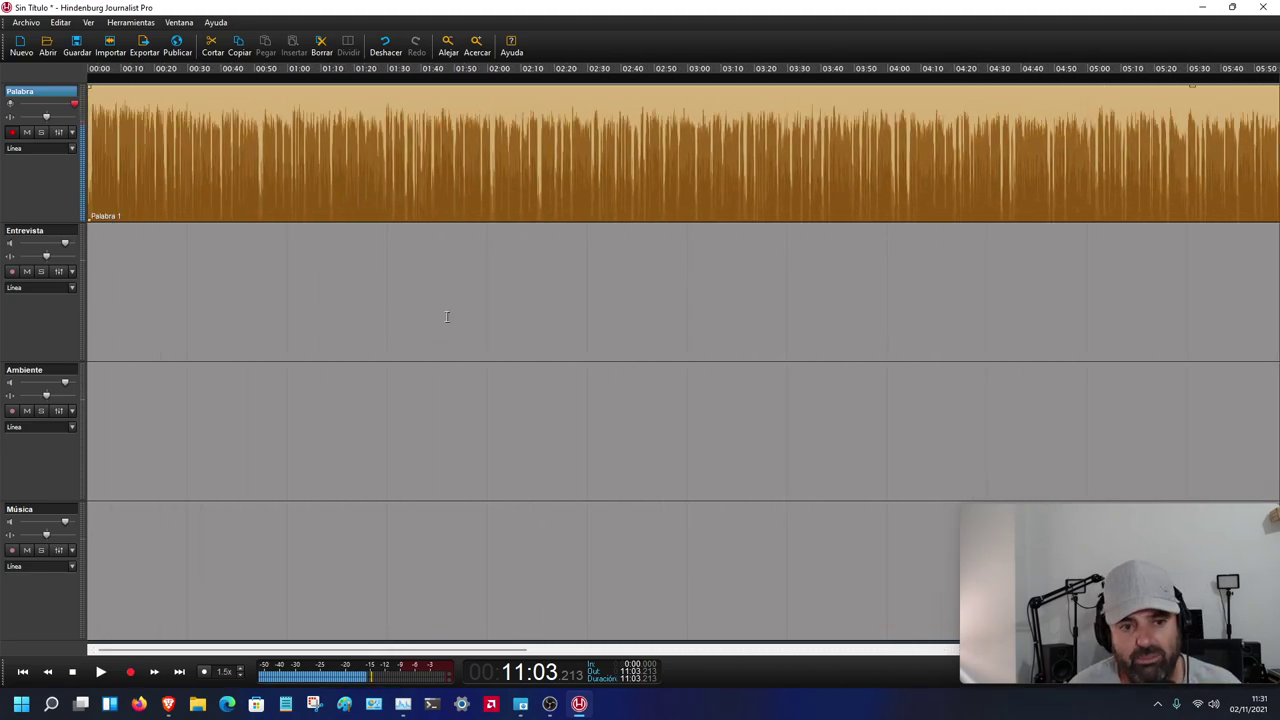
pyautogui.click(401, 268)
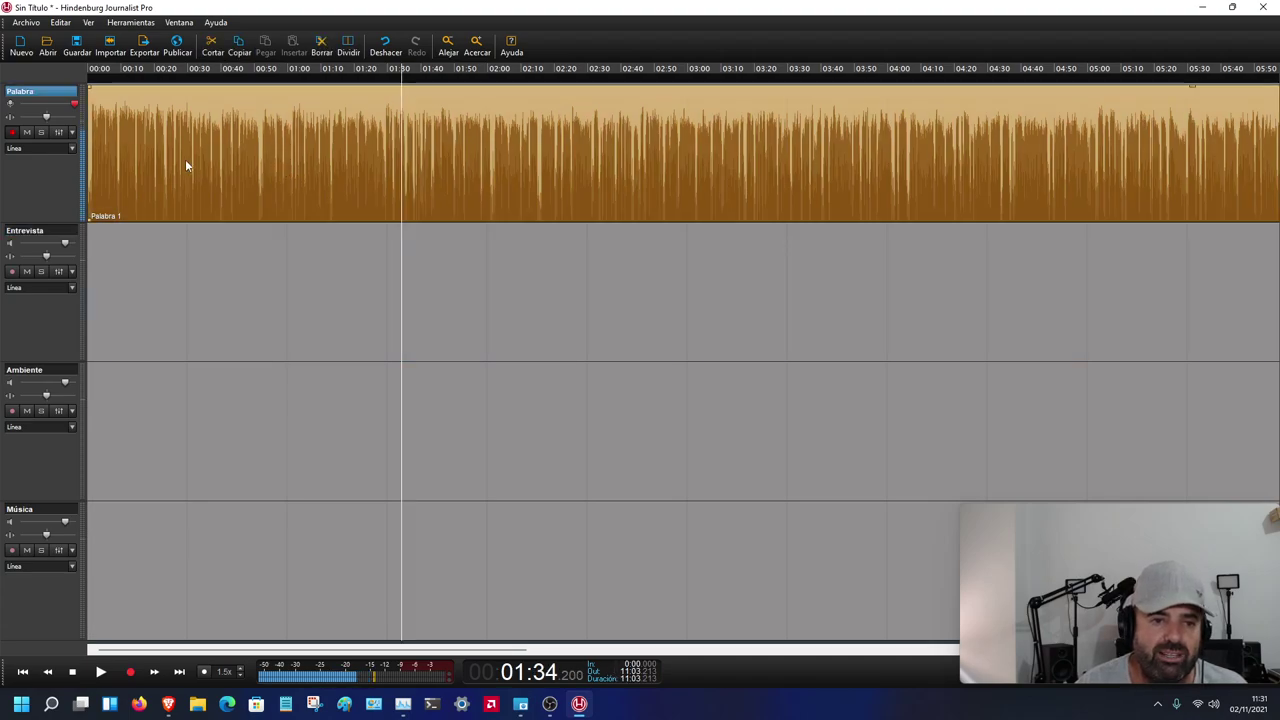
pyautogui.moveTo(186, 166); pyautogui.dragTo(273, 163)
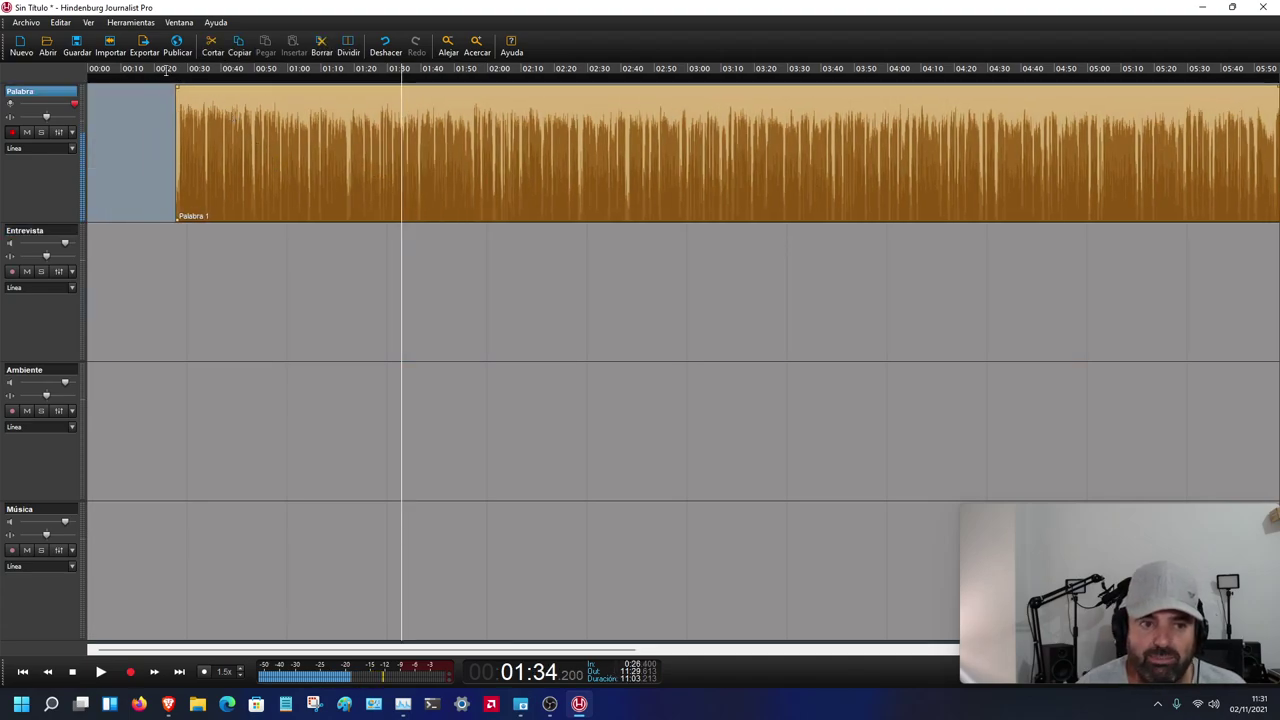
# - Play the opening of the Palabra 1 clip and trim its beginning to about 0:27
pyautogui.click(166, 84)
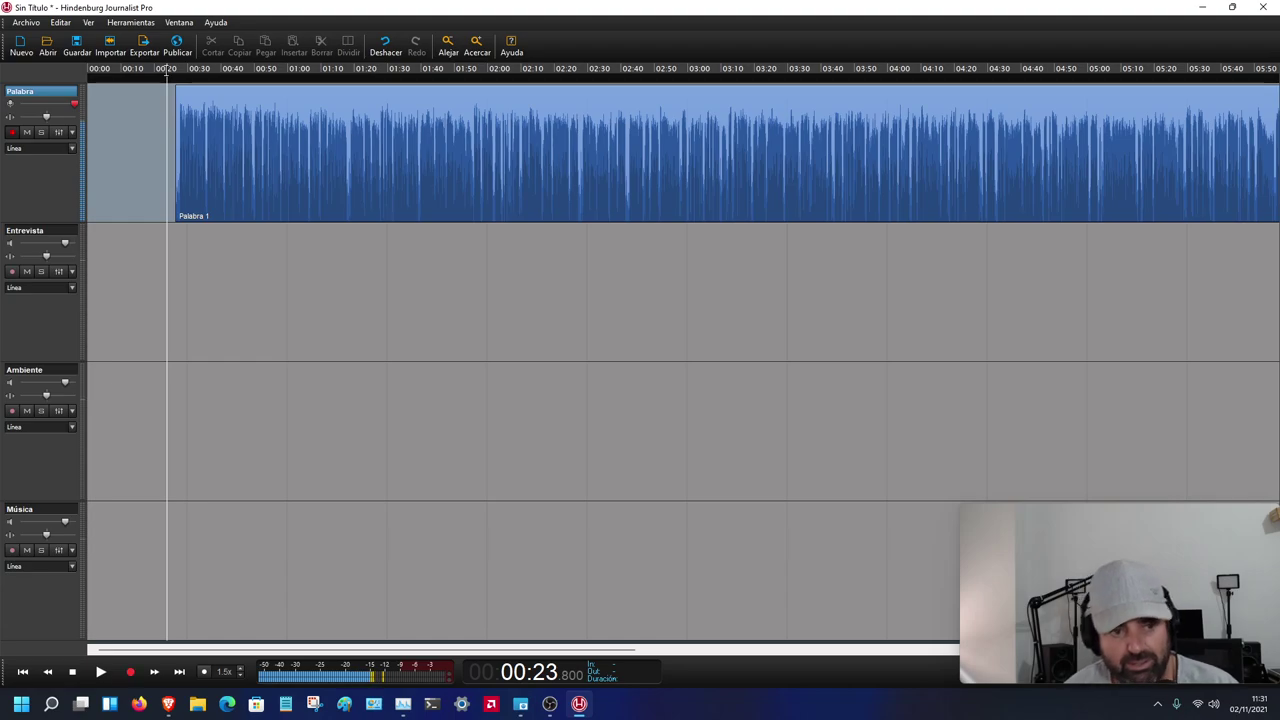
pyautogui.press('space')
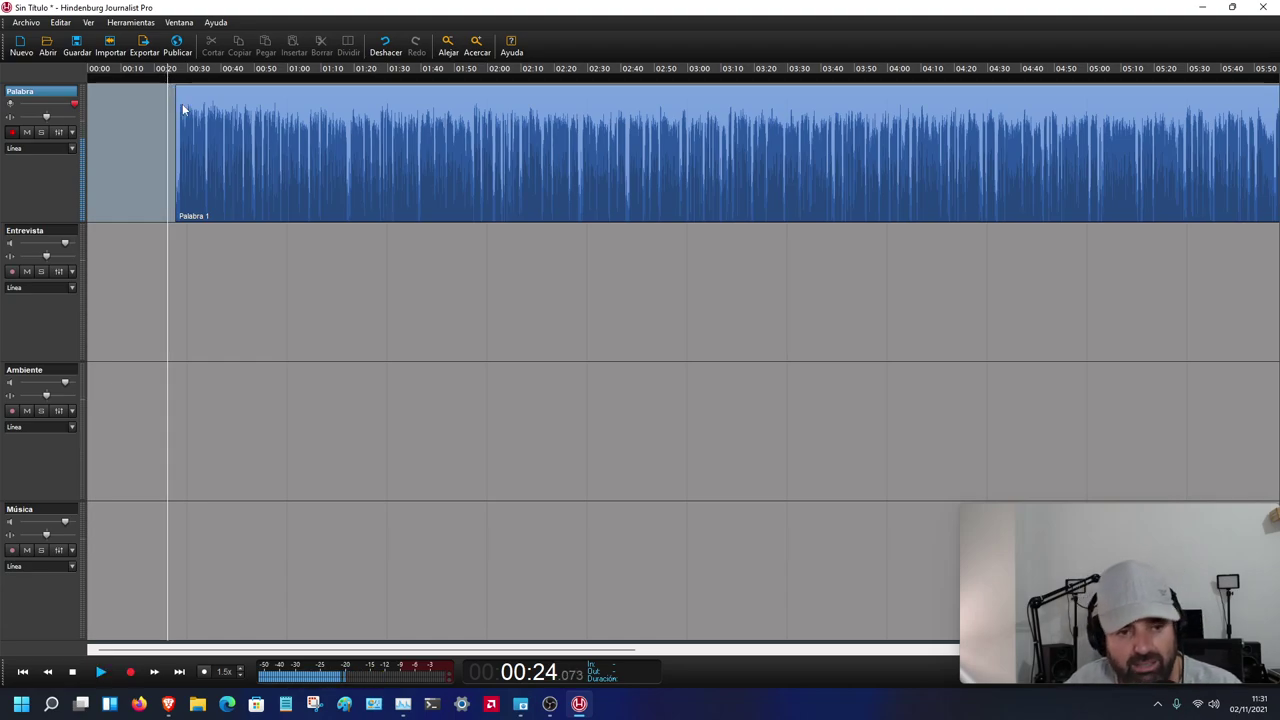
pyautogui.click(178, 179)
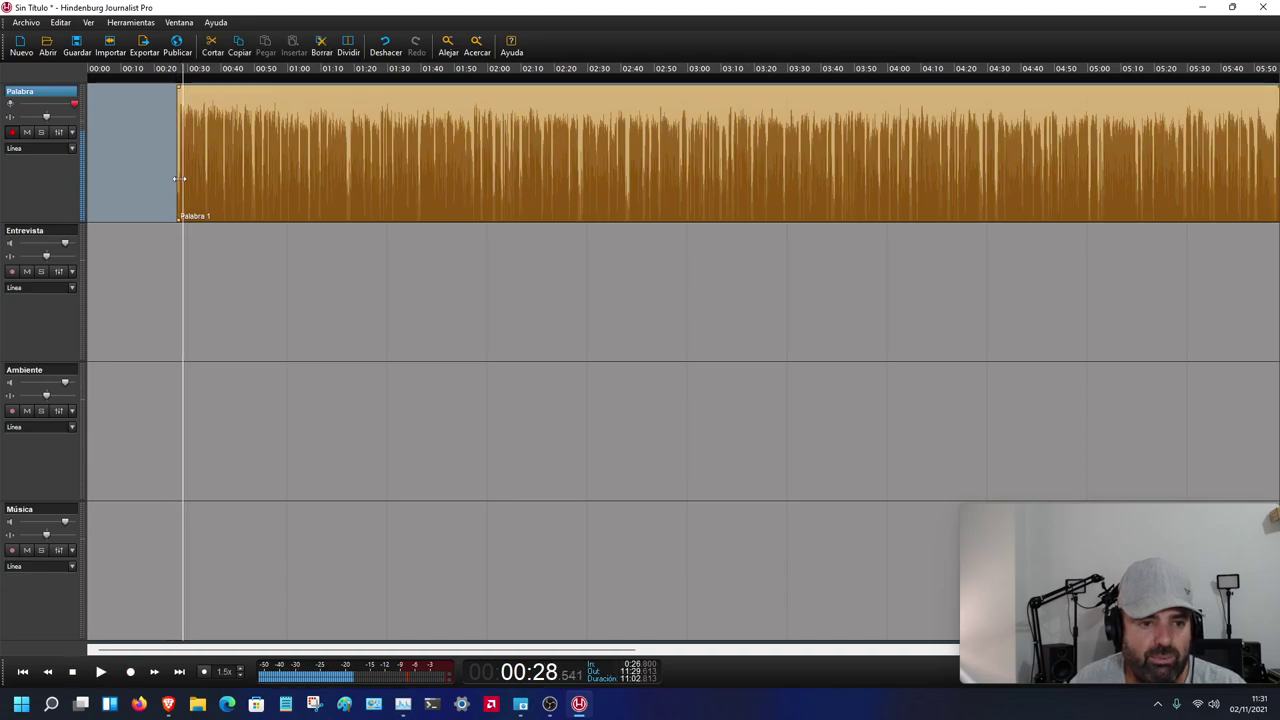
pyautogui.click(176, 70)
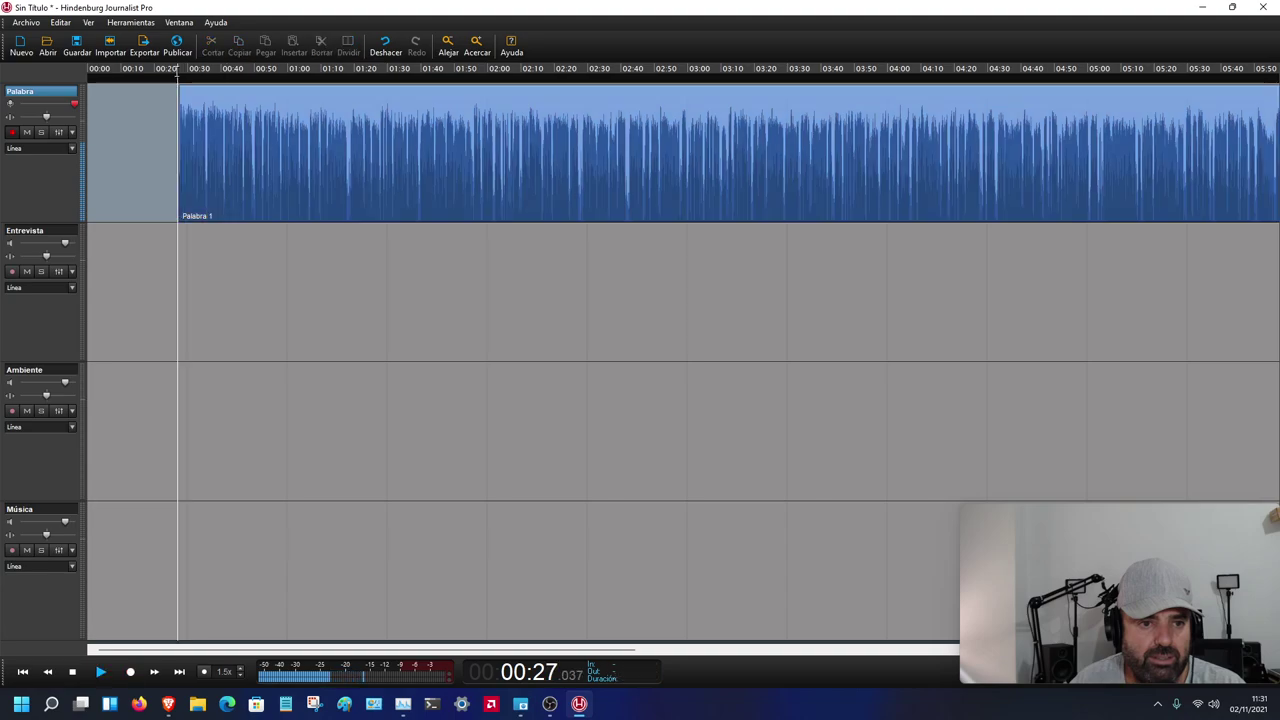
pyautogui.press('space')
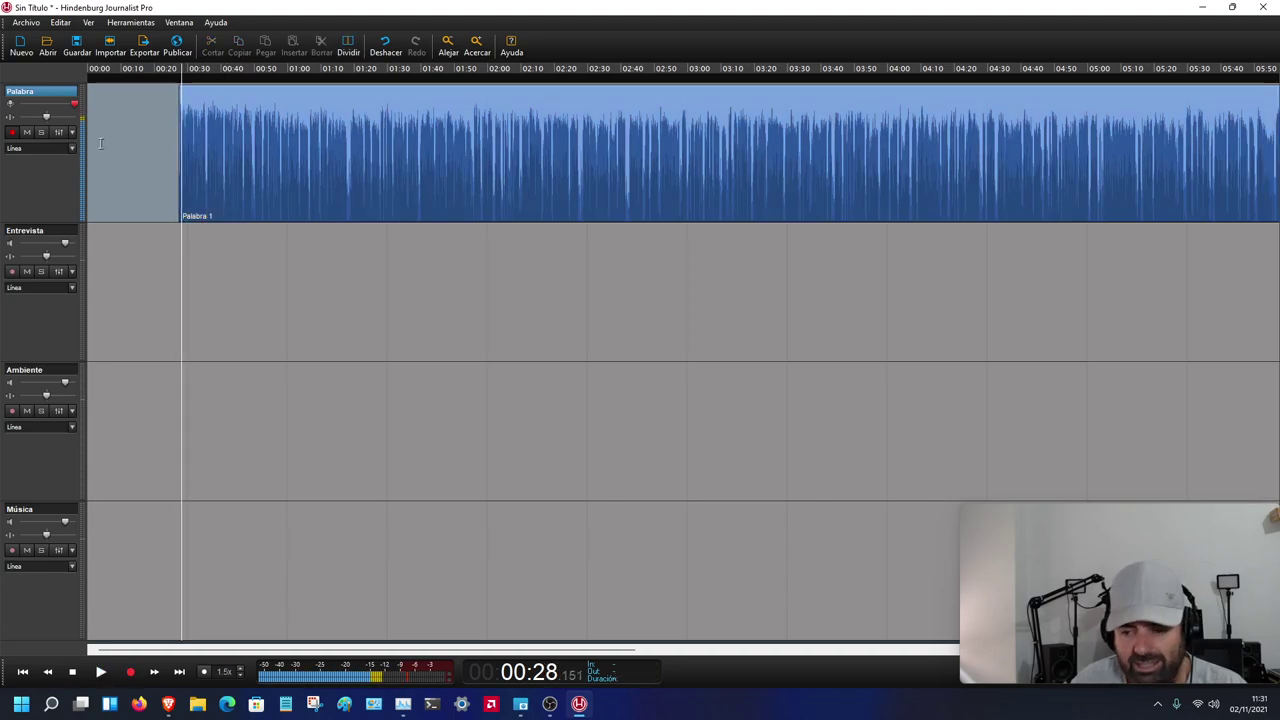
# - Add the Noise Reduction effect to the Palabra track and place its window below the waveform
pyautogui.click(59, 131)
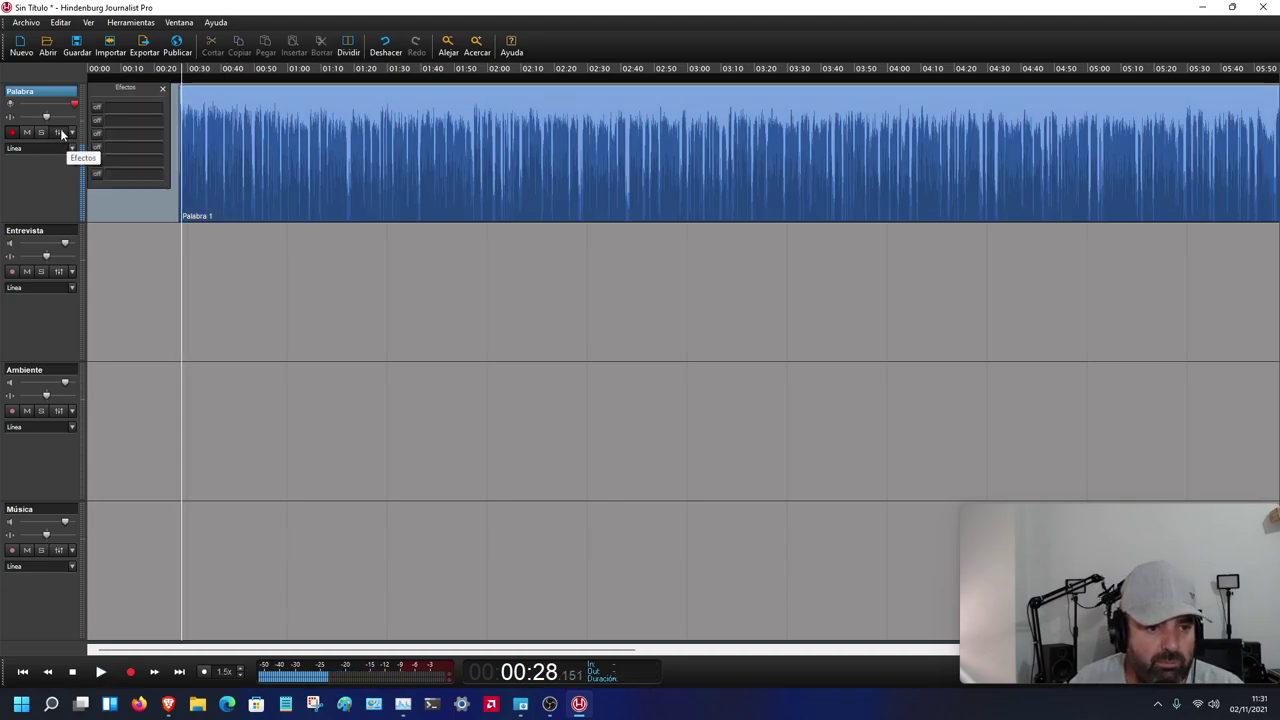
pyautogui.click(99, 108)
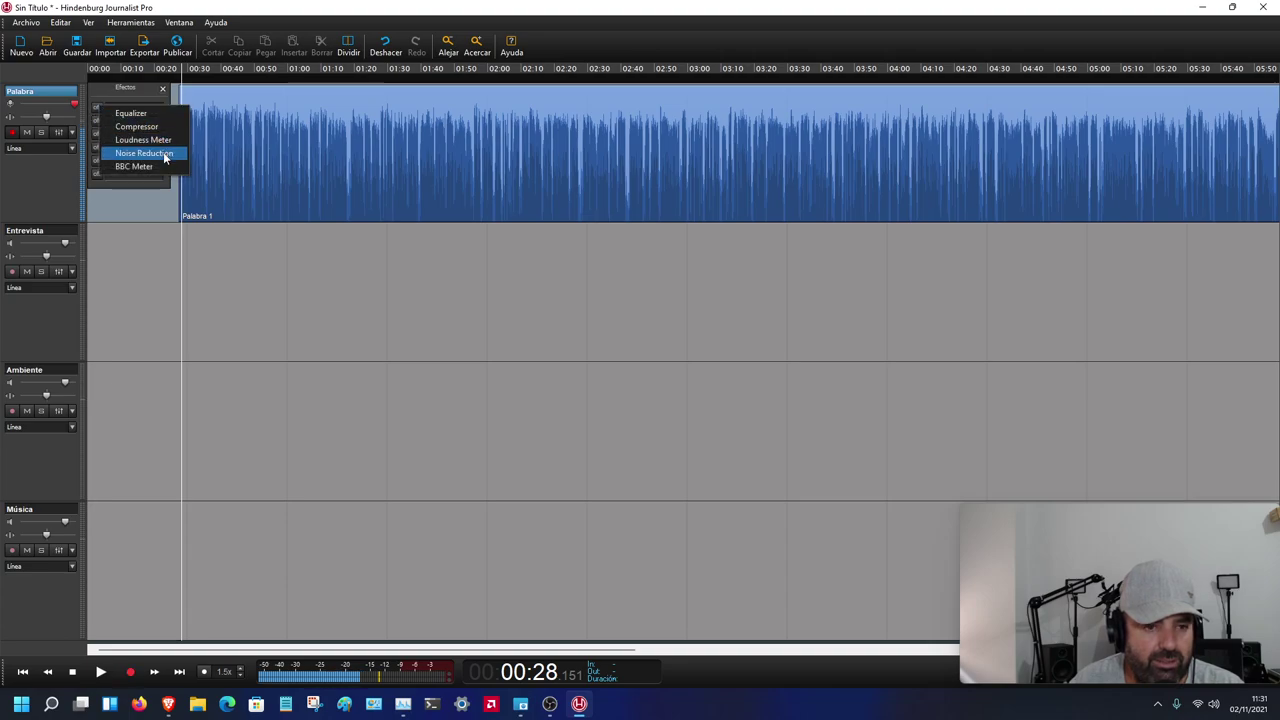
pyautogui.click(157, 156)
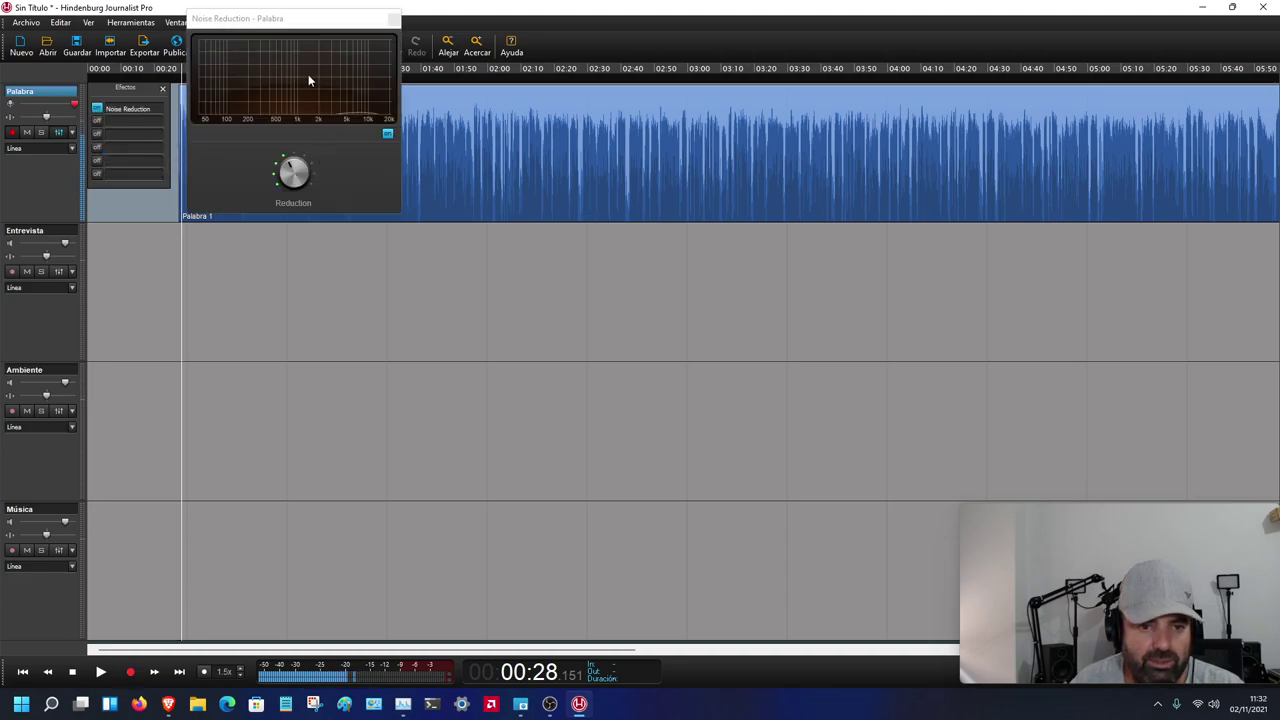
pyautogui.moveTo(290, 22); pyautogui.dragTo(457, 323)
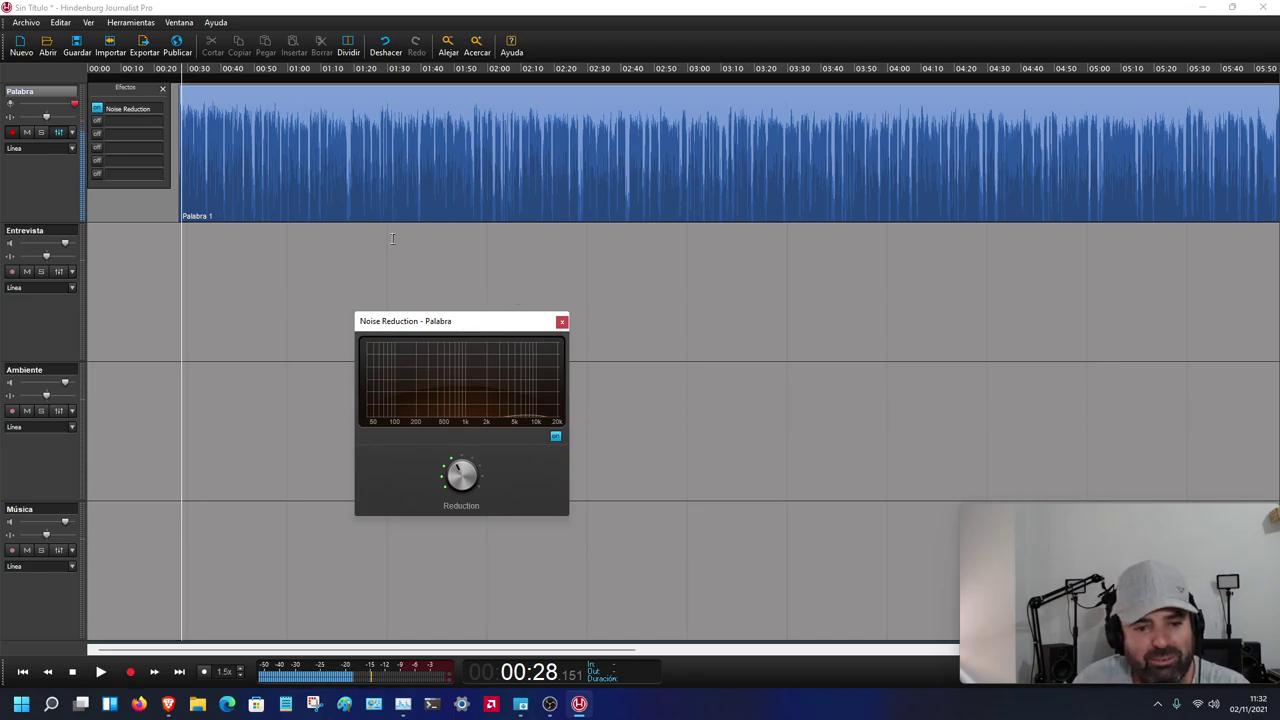
# - Play the Palabra clip from 1:45 and again around 3:30 to examine the Noise Reduction spectrum
pyautogui.click(437, 72)
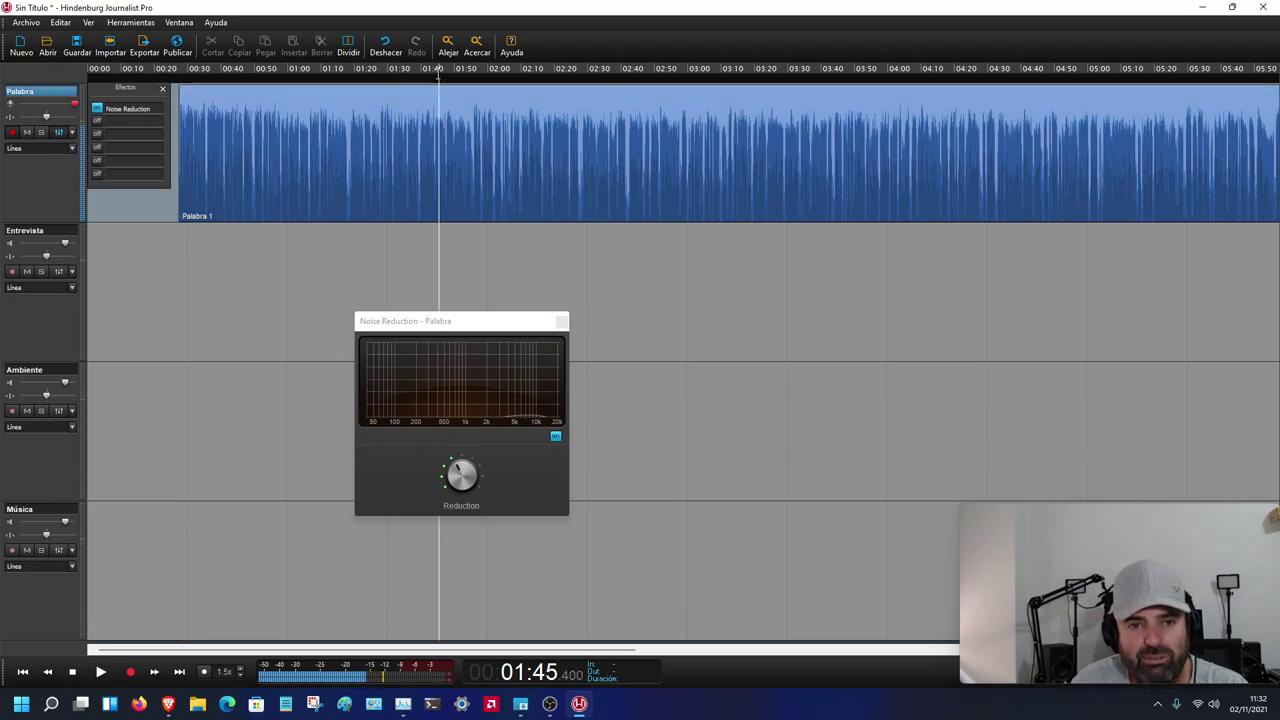
pyautogui.moveTo(457, 321); pyautogui.dragTo(343, 321)
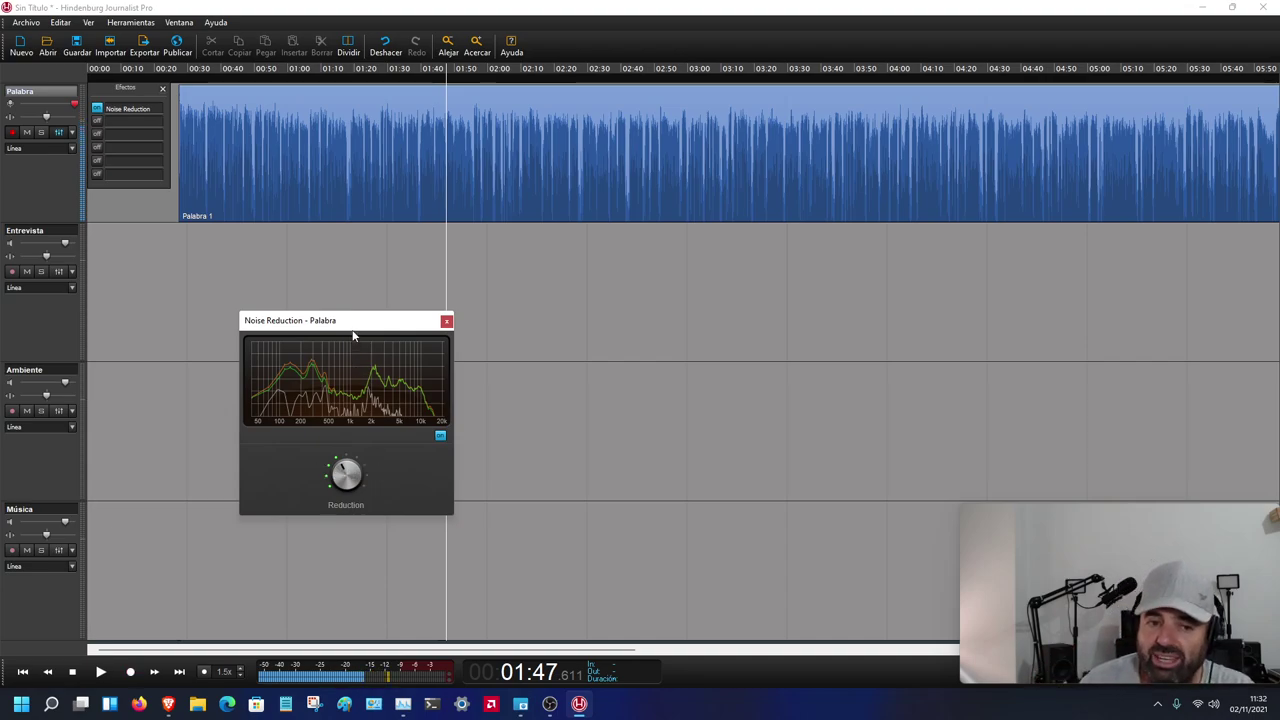
pyautogui.moveTo(350, 324); pyautogui.dragTo(706, 288)
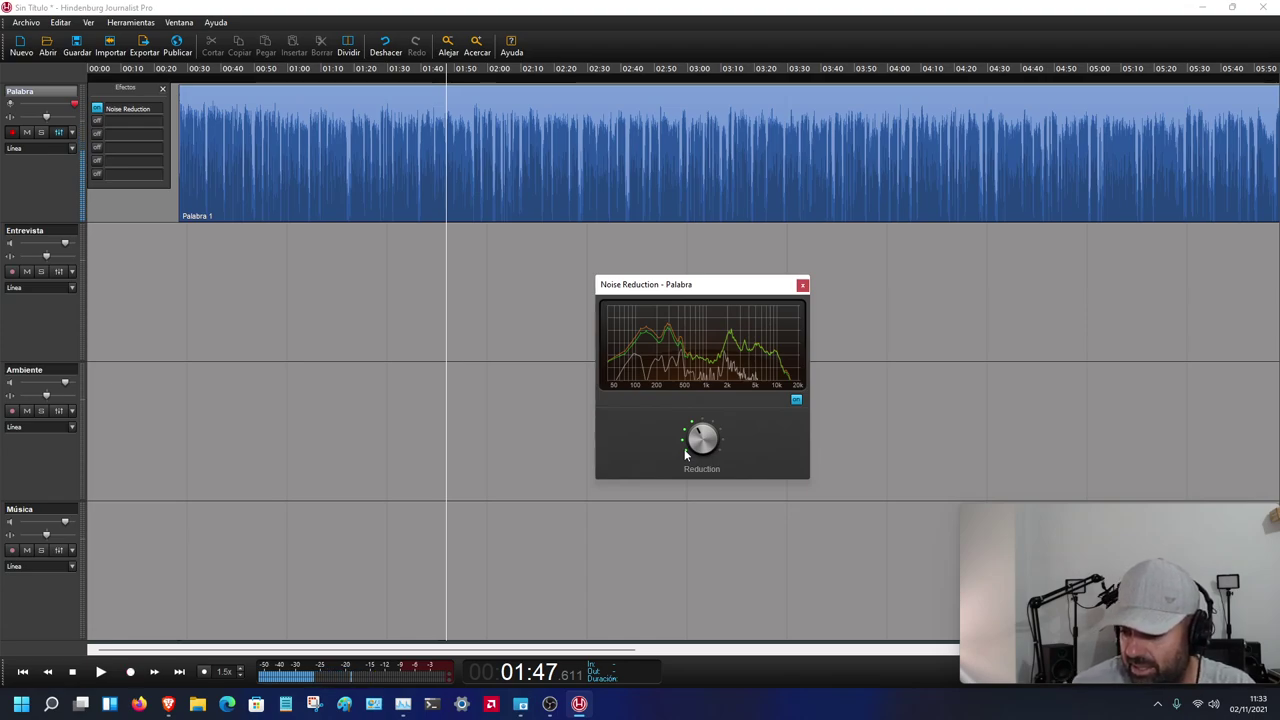
pyautogui.moveTo(731, 289); pyautogui.dragTo(657, 291)
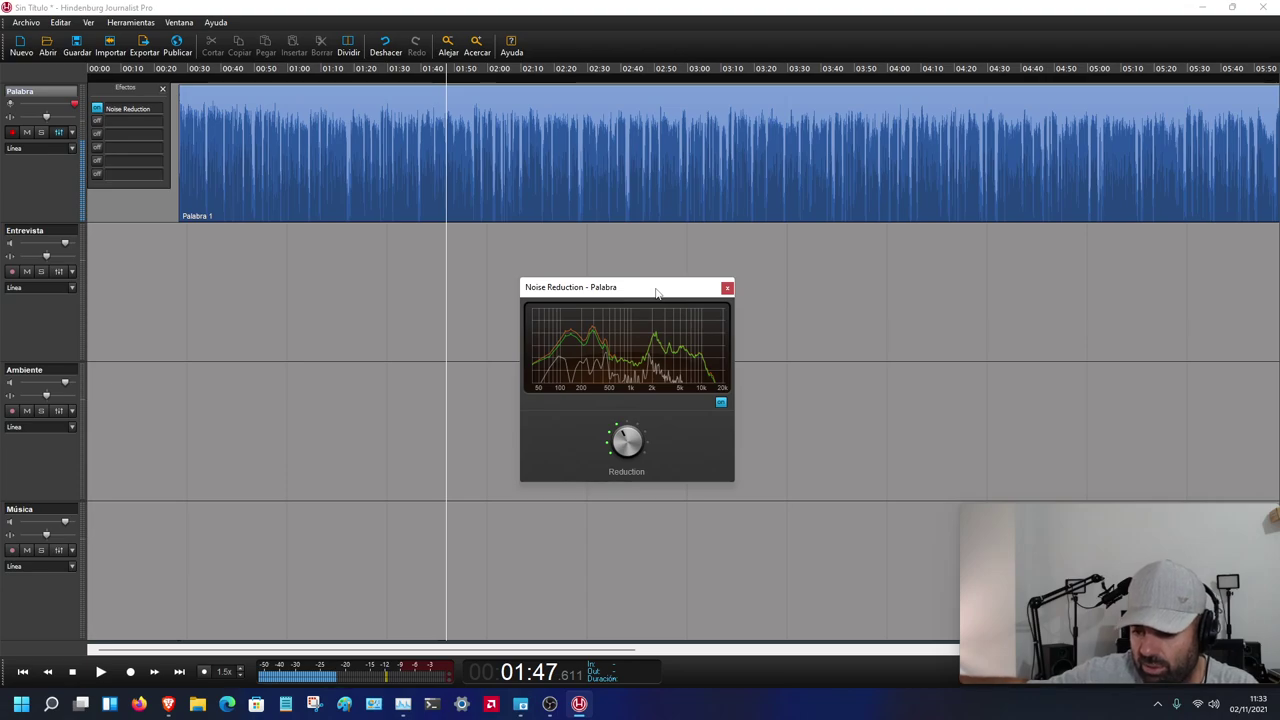
pyautogui.click(765, 69)
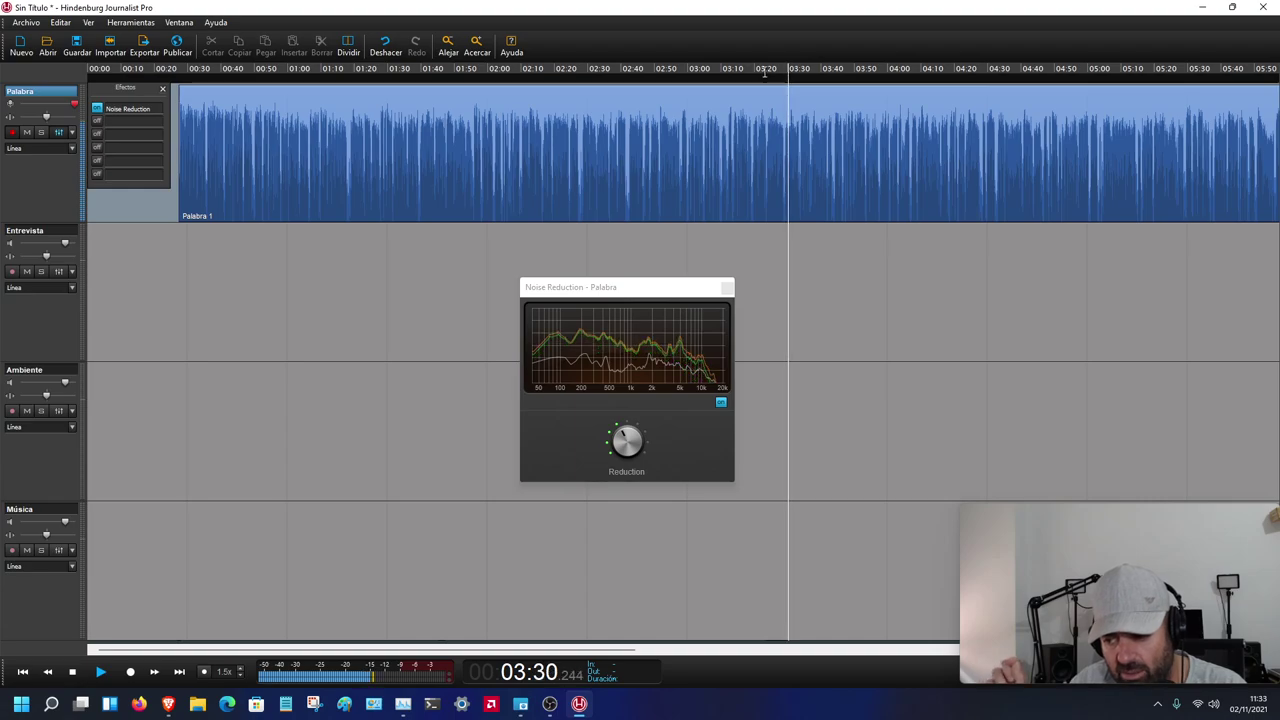
pyautogui.press('space')
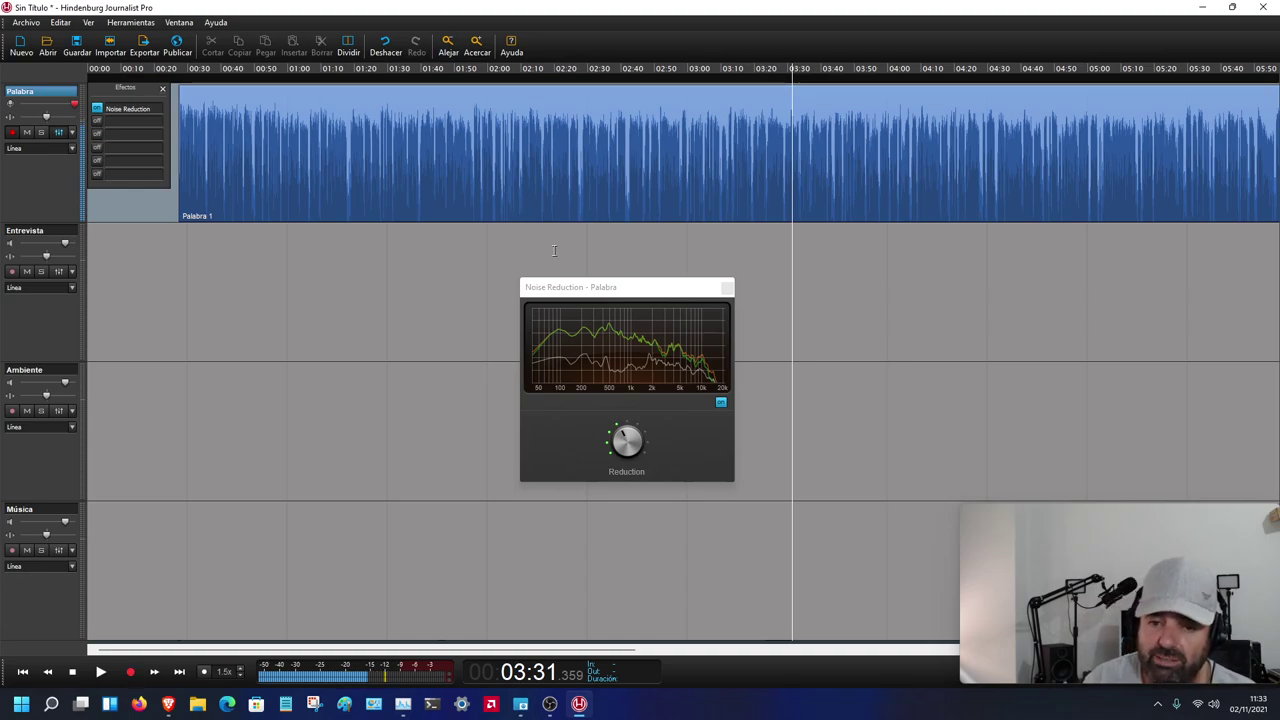
pyautogui.moveTo(666, 288); pyautogui.dragTo(514, 289)
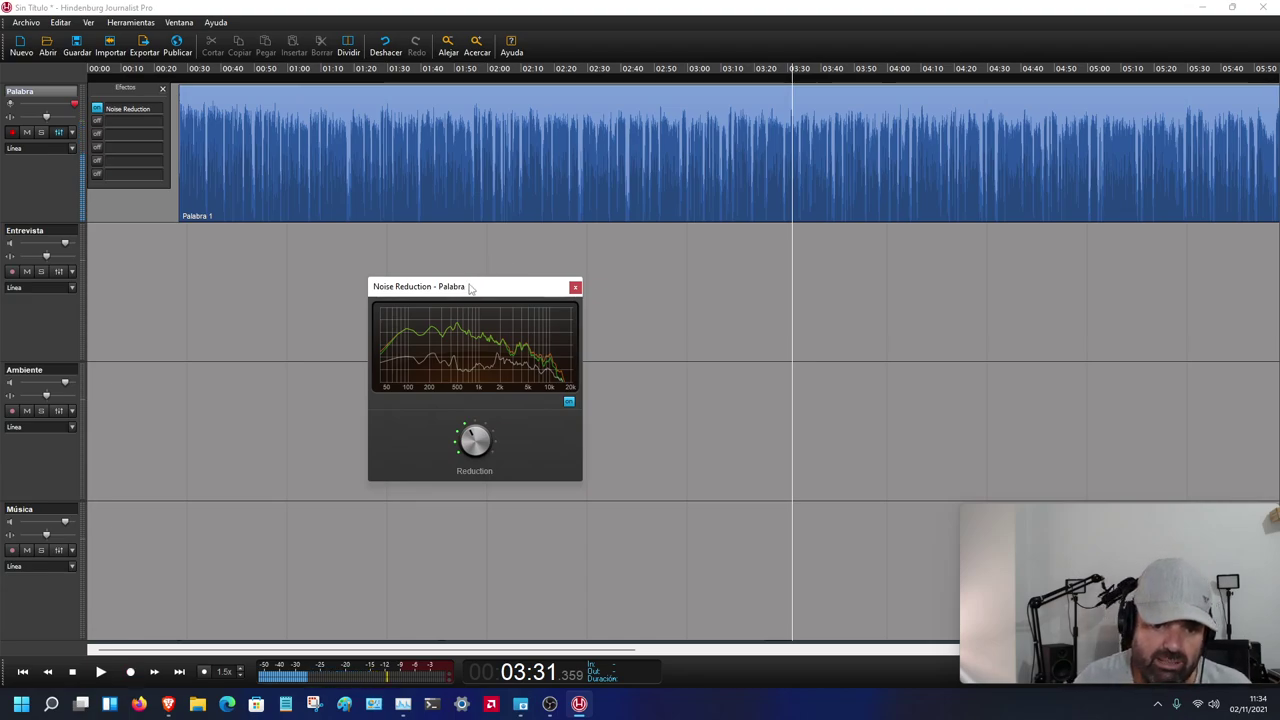
pyautogui.moveTo(467, 288); pyautogui.dragTo(501, 293)
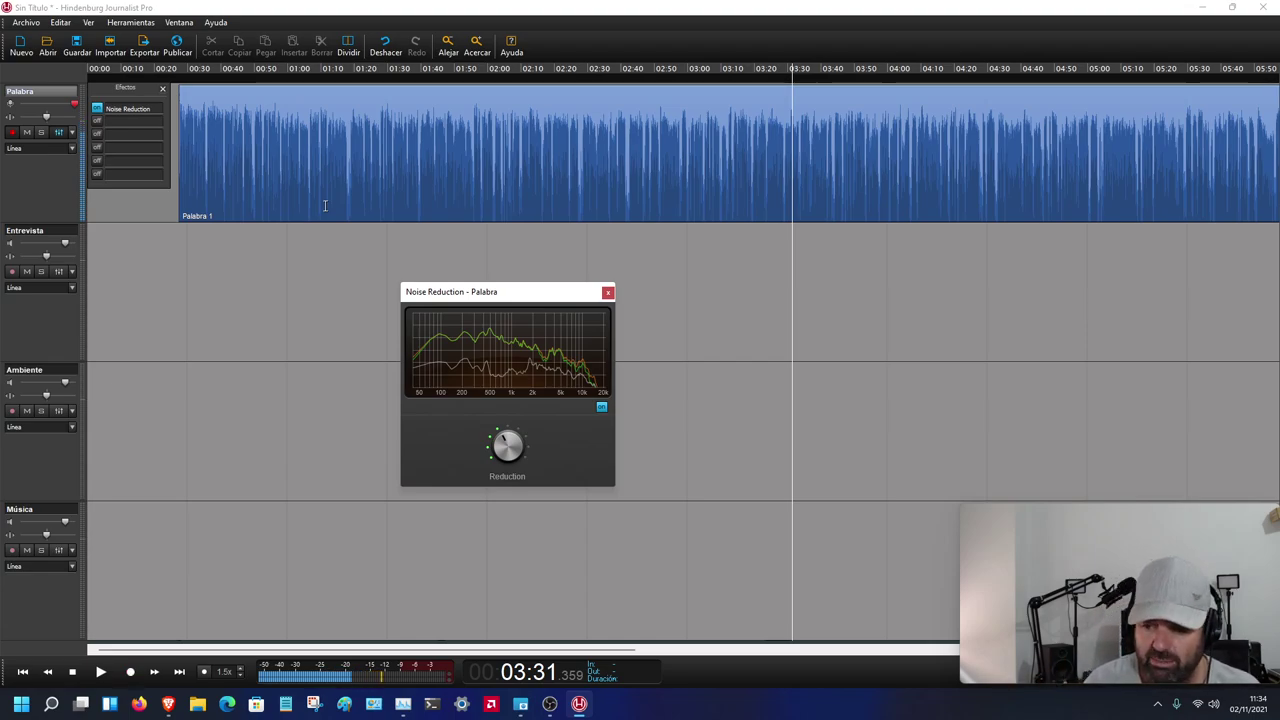
pyautogui.moveTo(488, 298); pyautogui.dragTo(547, 296)
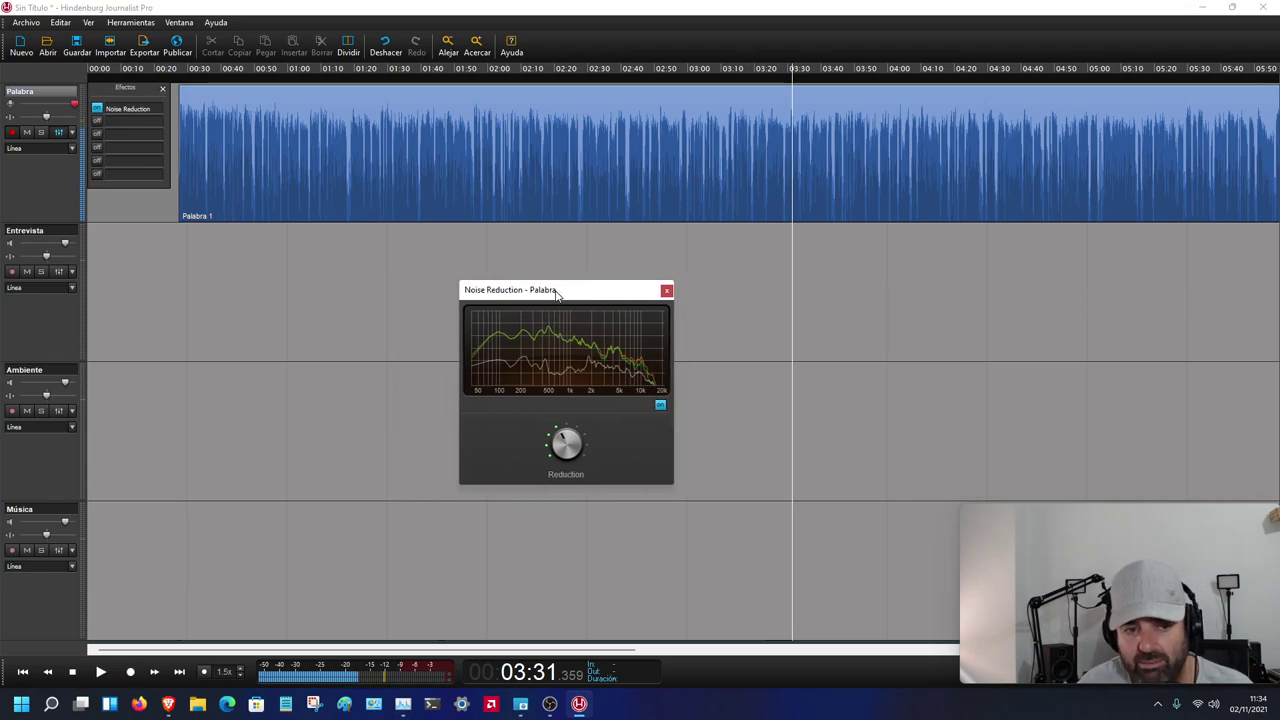
# - Add a Compressor to the Palabra track with its knob at the second level mark, and close the Noise Reduction window
pyautogui.click(96, 125)
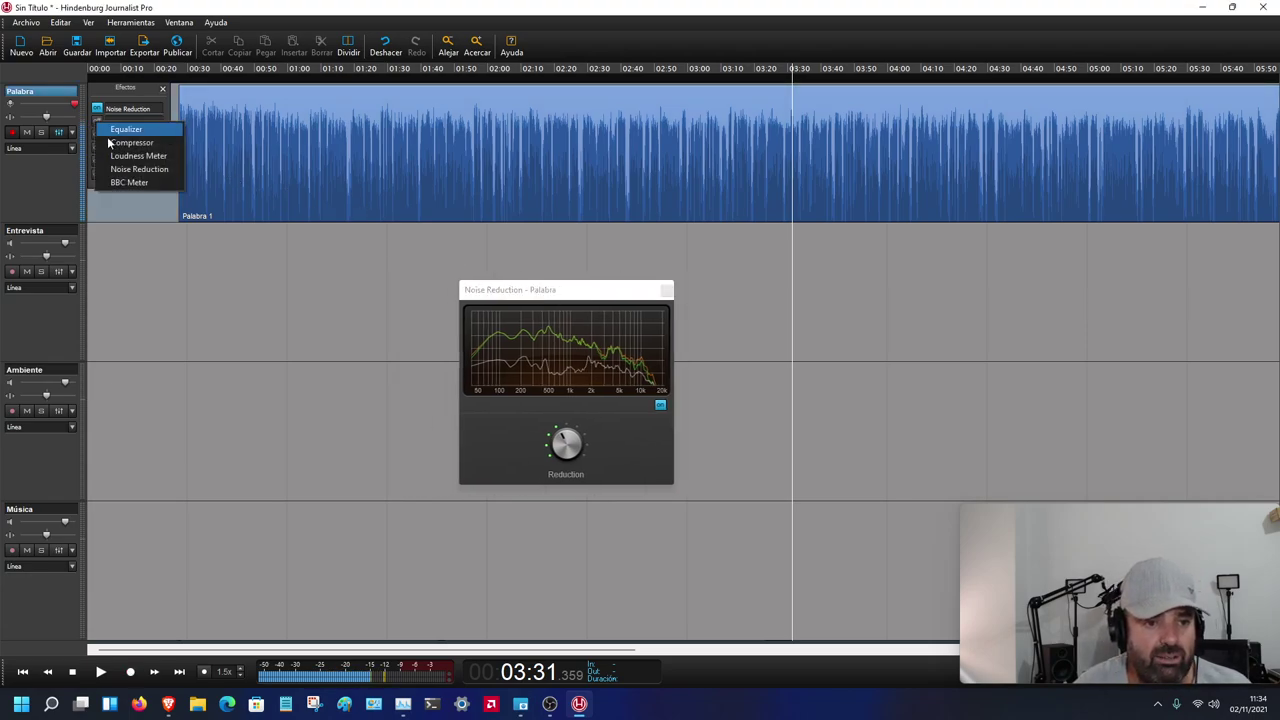
pyautogui.click(125, 134)
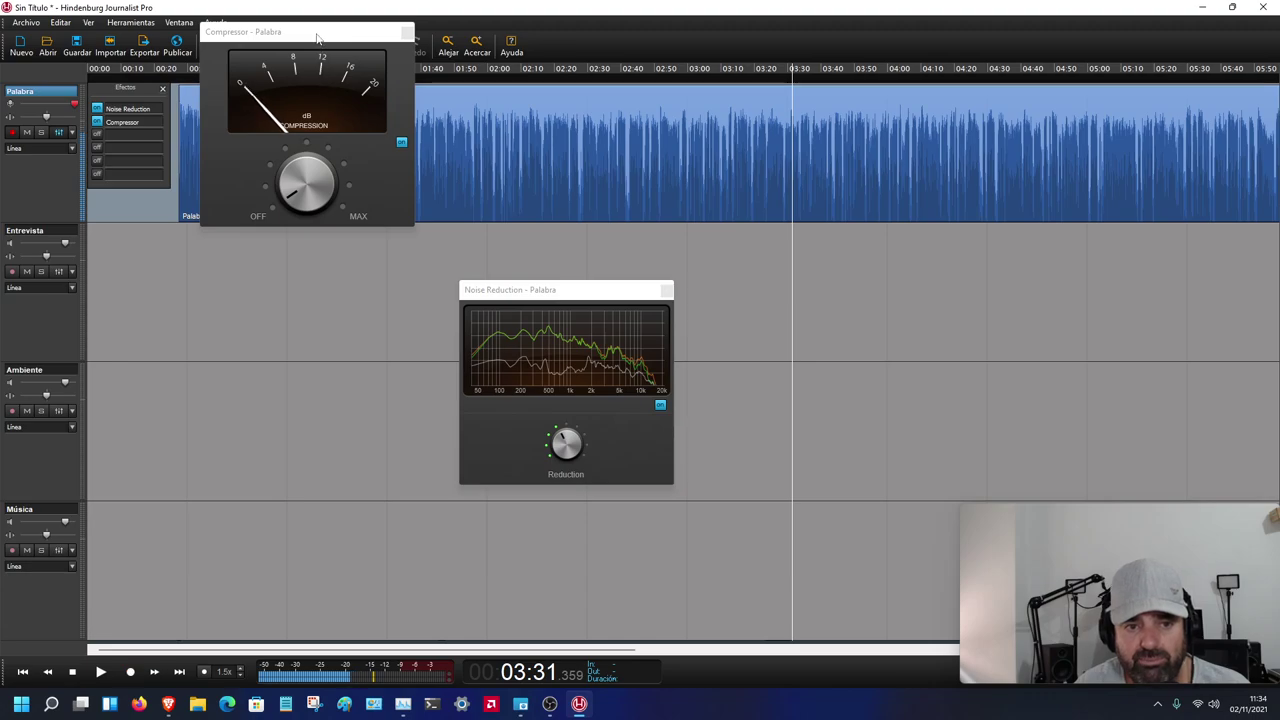
pyautogui.moveTo(318, 33); pyautogui.dragTo(300, 316)
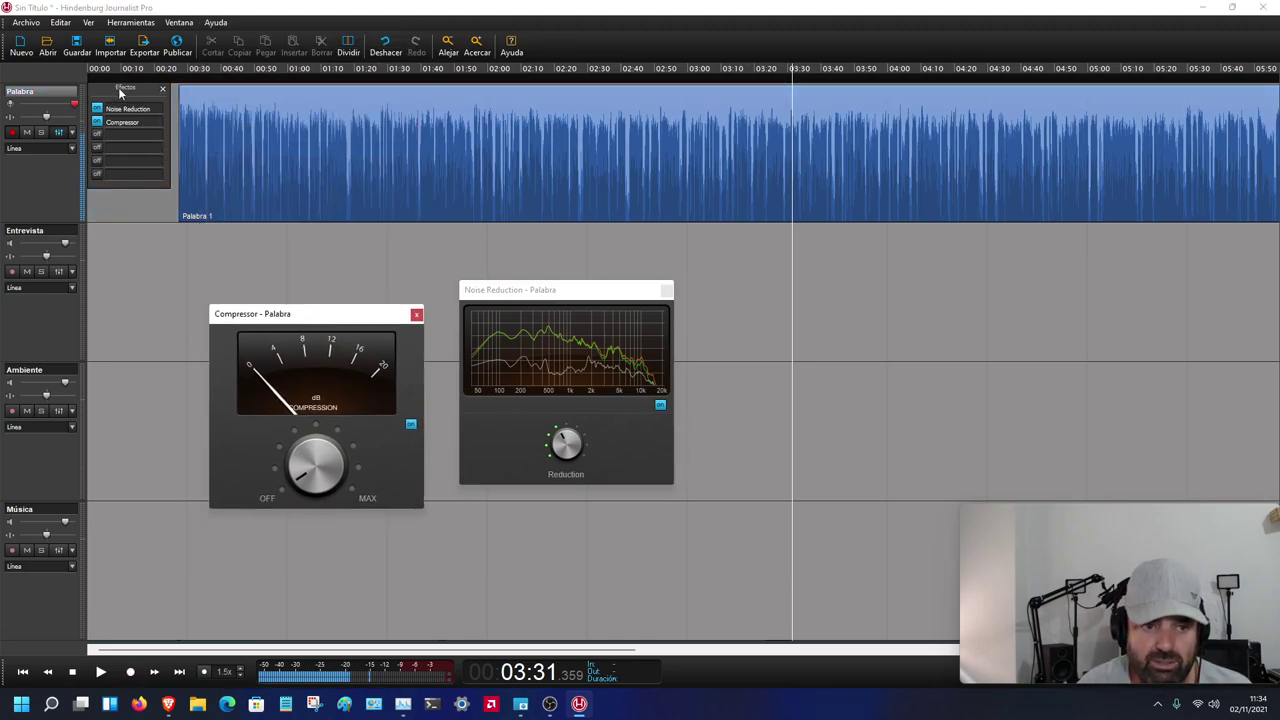
pyautogui.moveTo(310, 484); pyautogui.dragTo(297, 468)
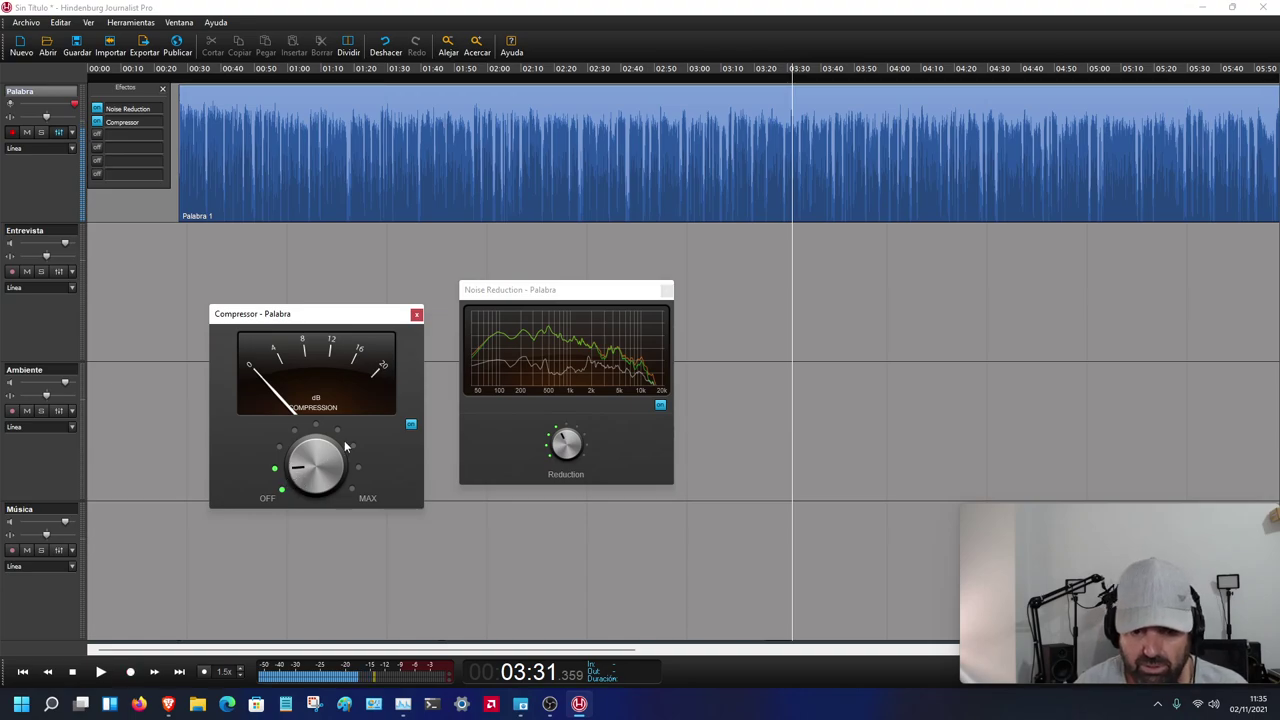
pyautogui.click(587, 299)
pyautogui.click(666, 290)
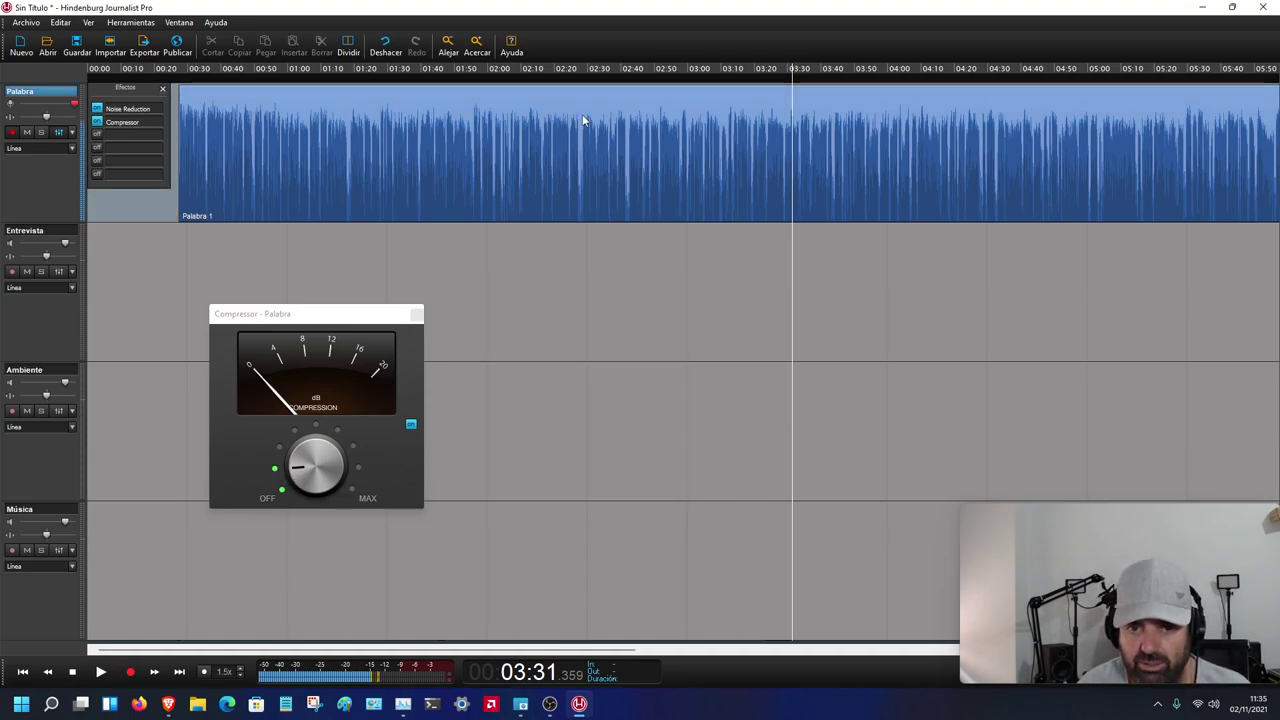
# - Play the Palabra clip from 1:52 and again shortly before 3:00 to check the compression meter and output level
pyautogui.click(461, 70)
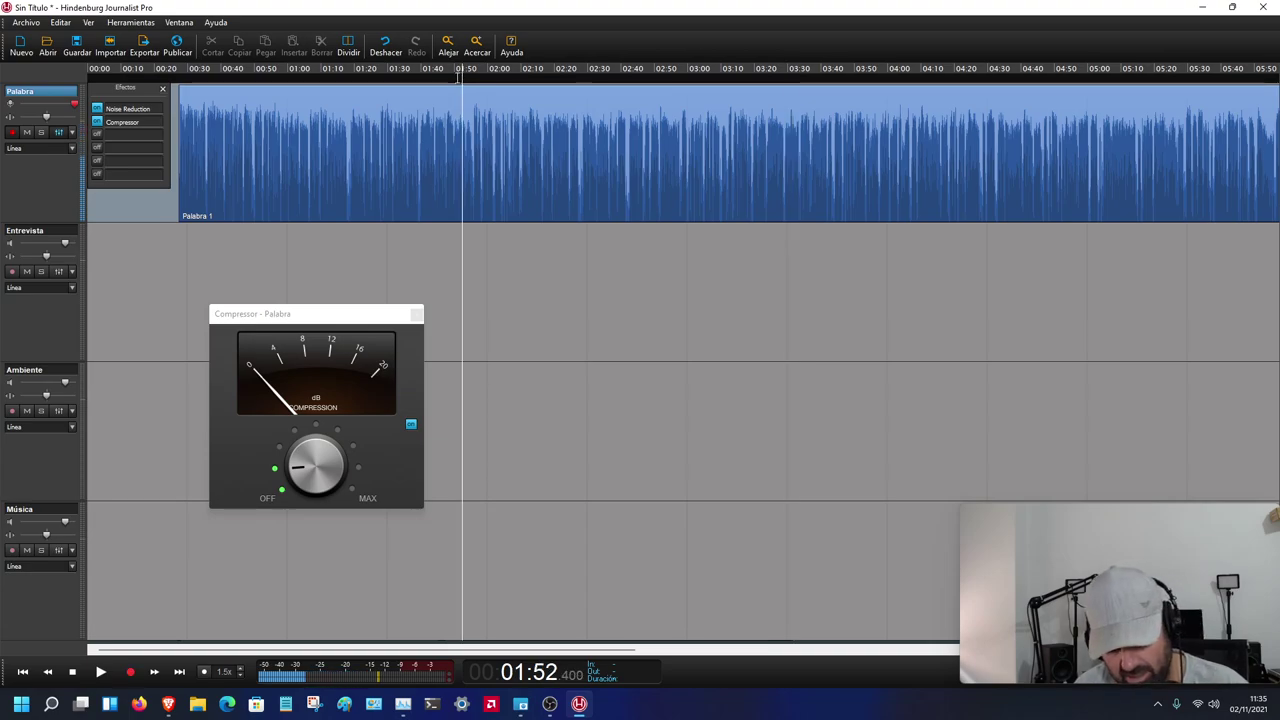
pyautogui.press('space')
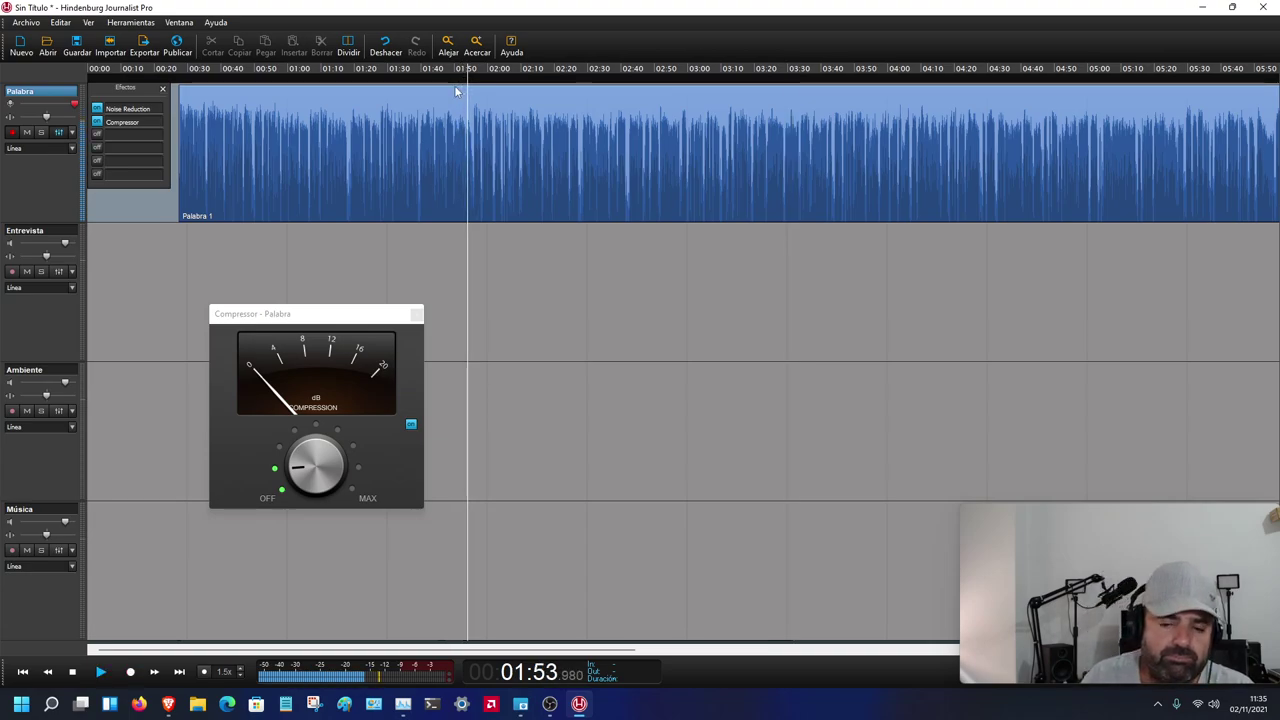
pyautogui.press('space')
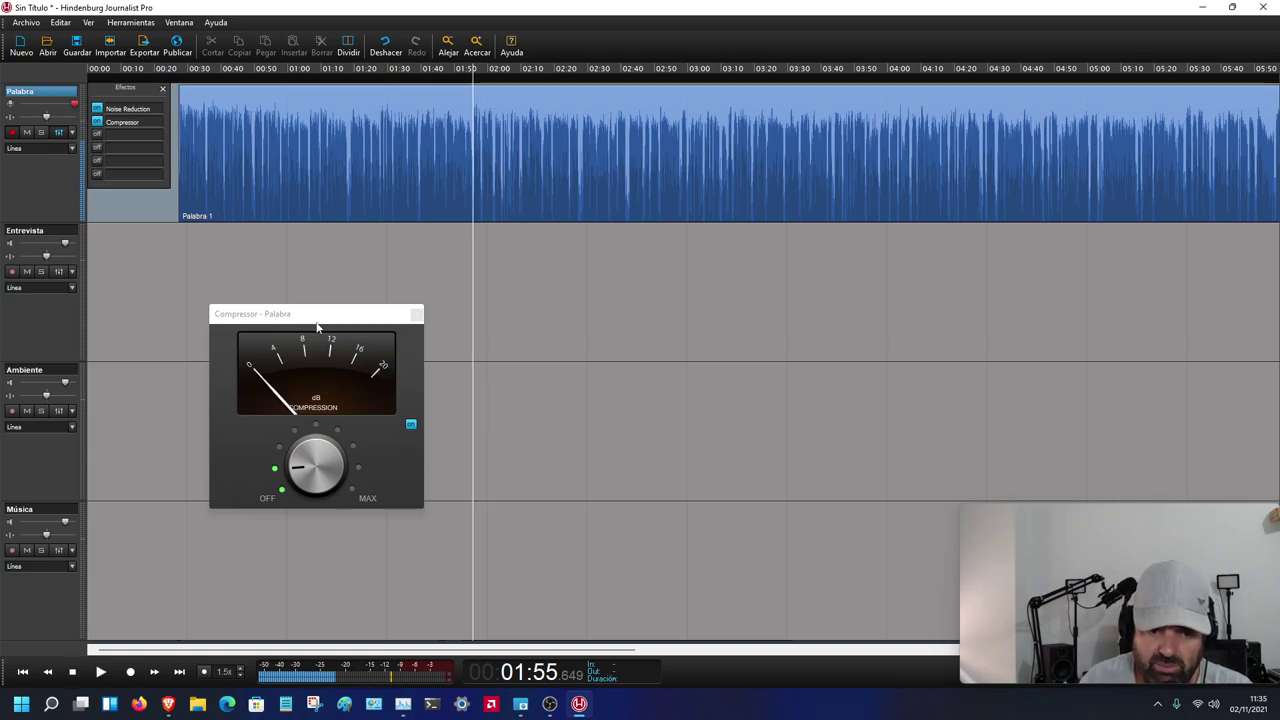
pyautogui.moveTo(276, 436); pyautogui.dragTo(380, 448)
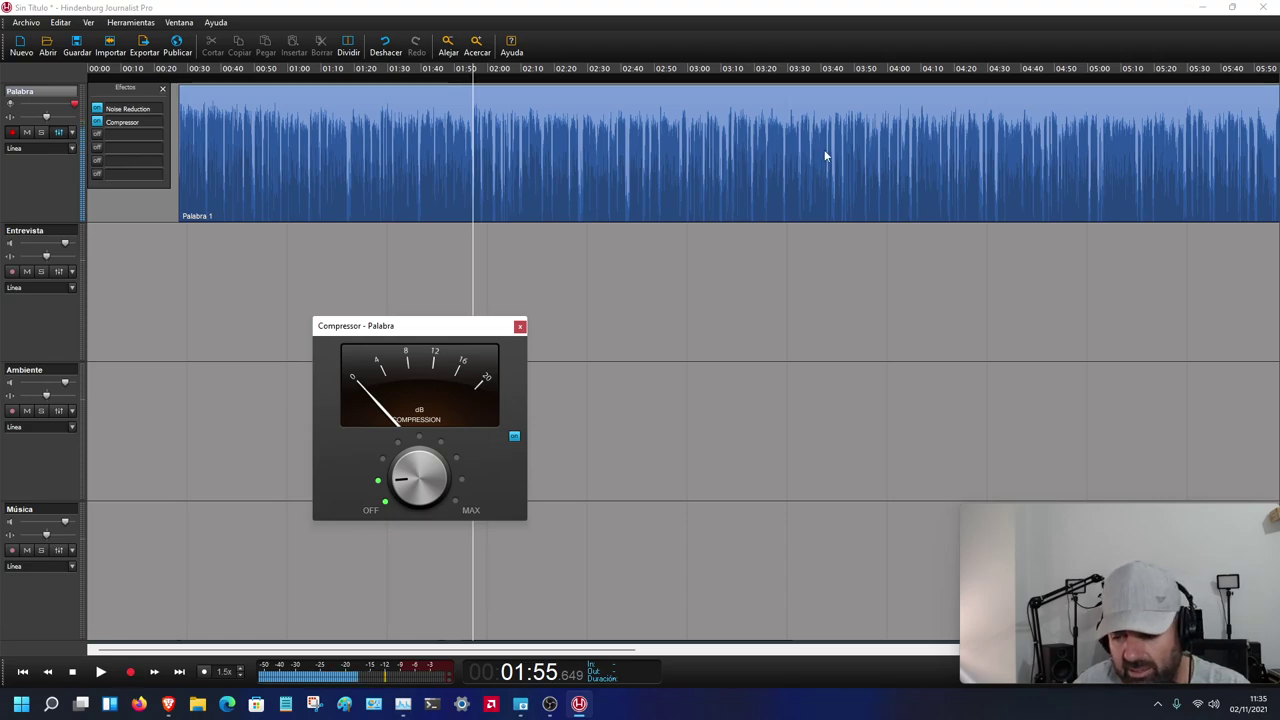
pyautogui.moveTo(420, 328); pyautogui.dragTo(424, 326)
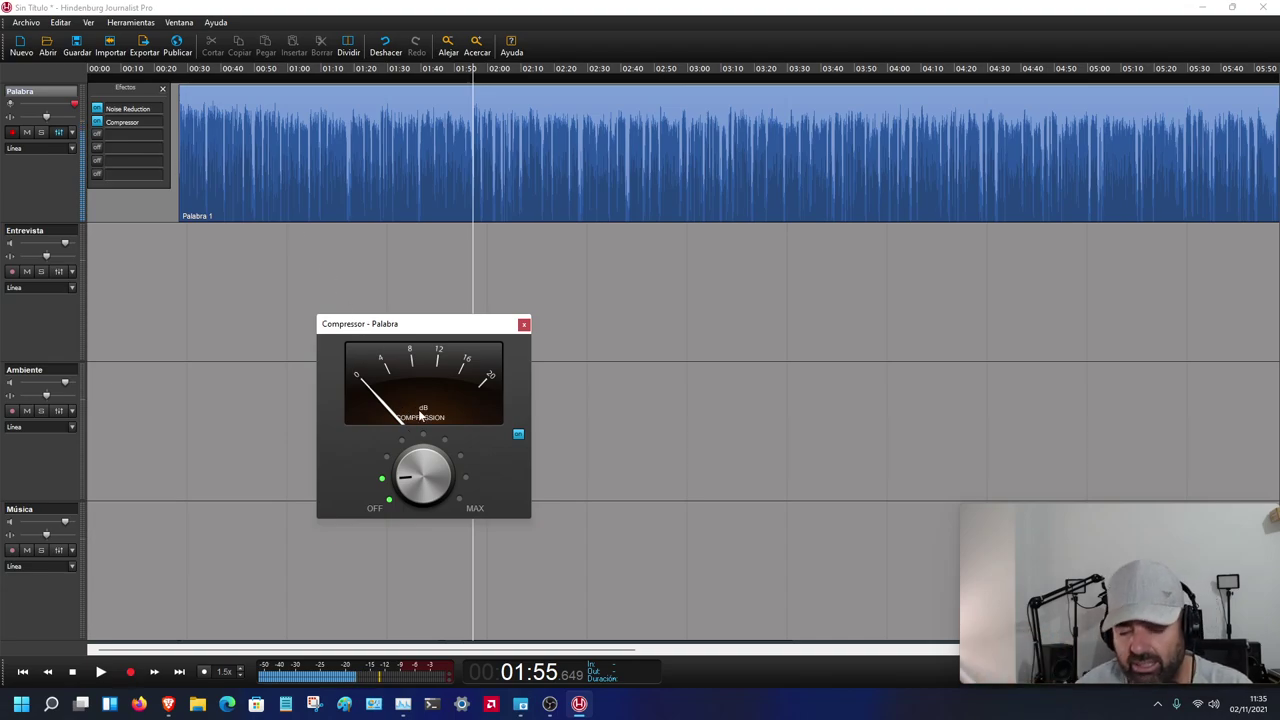
pyautogui.click(660, 70)
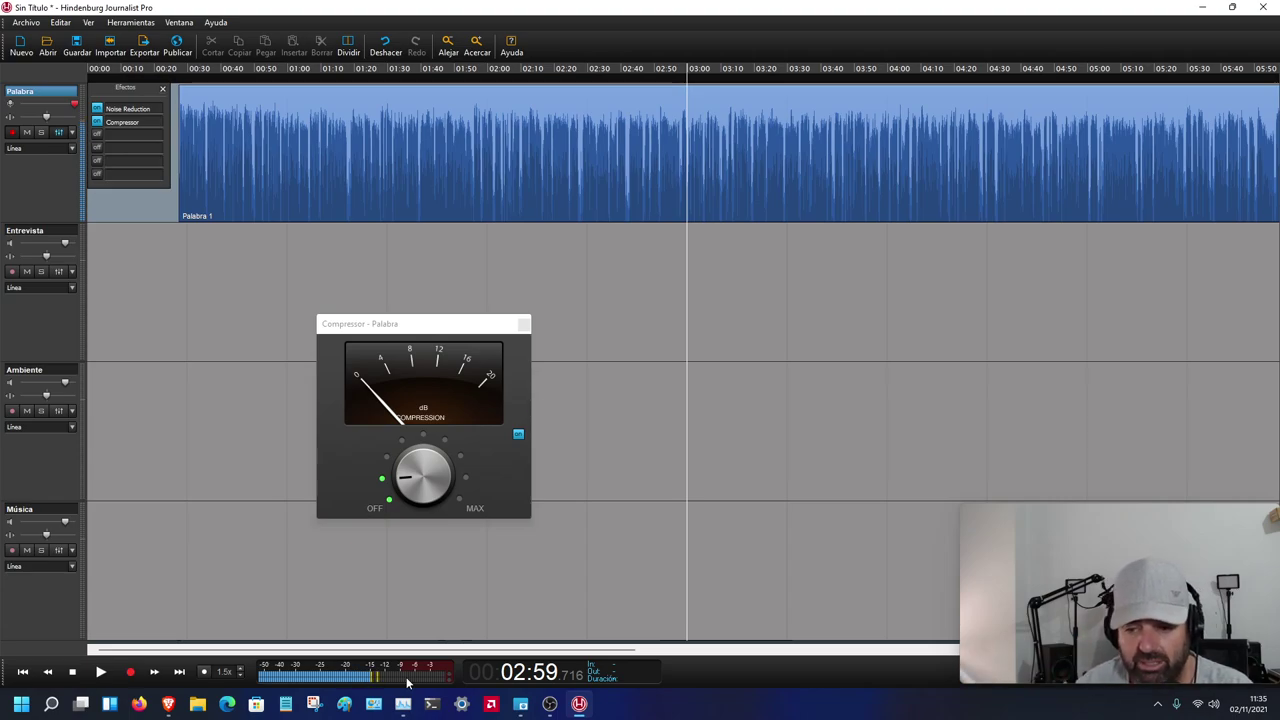
pyautogui.click(140, 24)
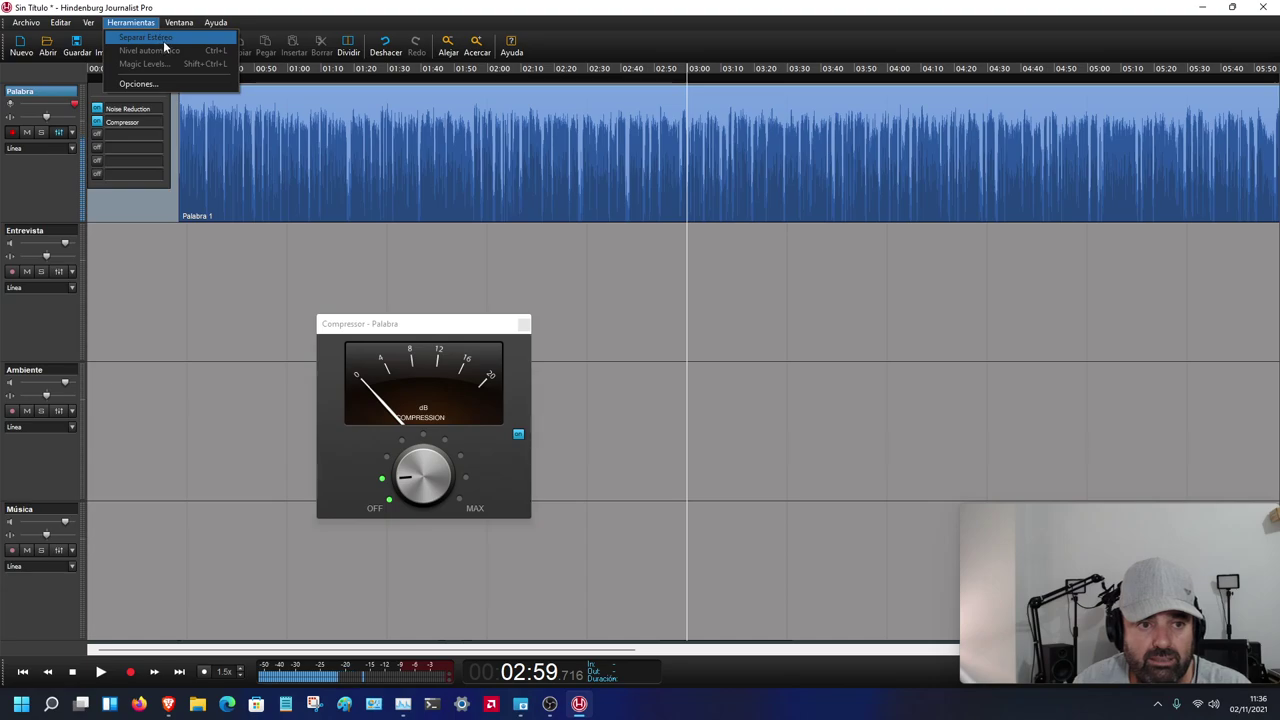
pyautogui.click(292, 169)
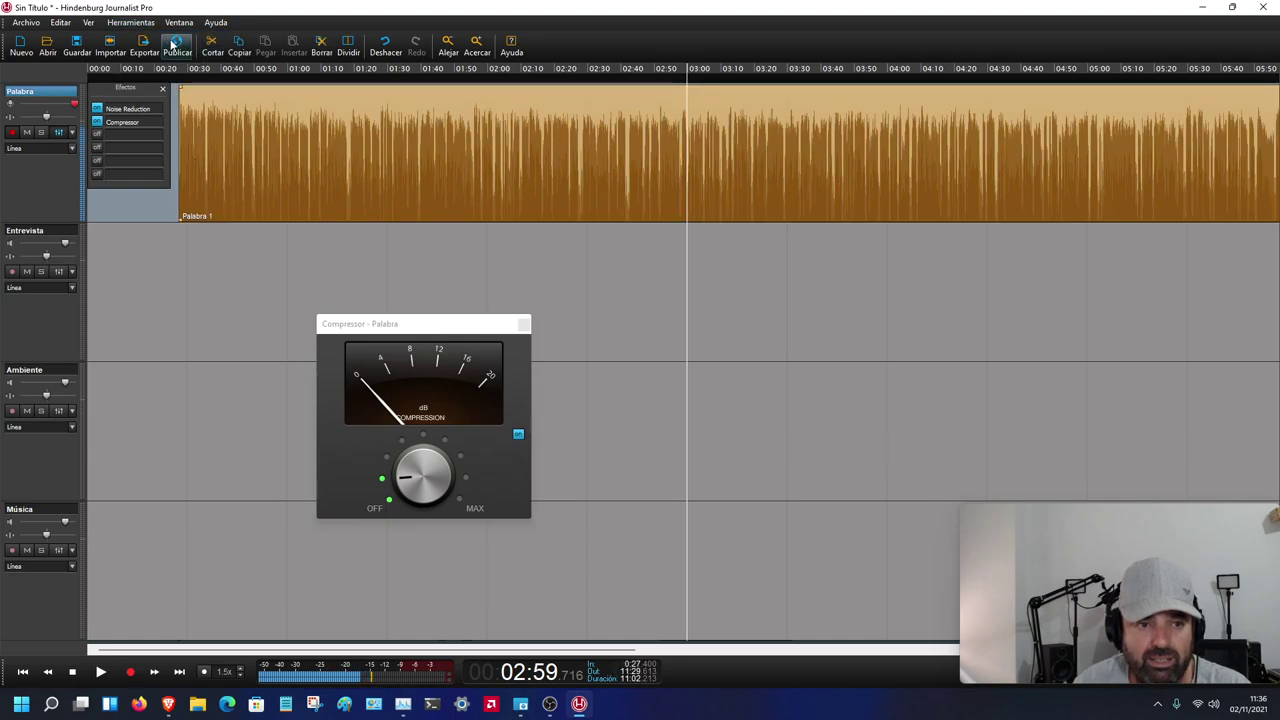
pyautogui.click(130, 22)
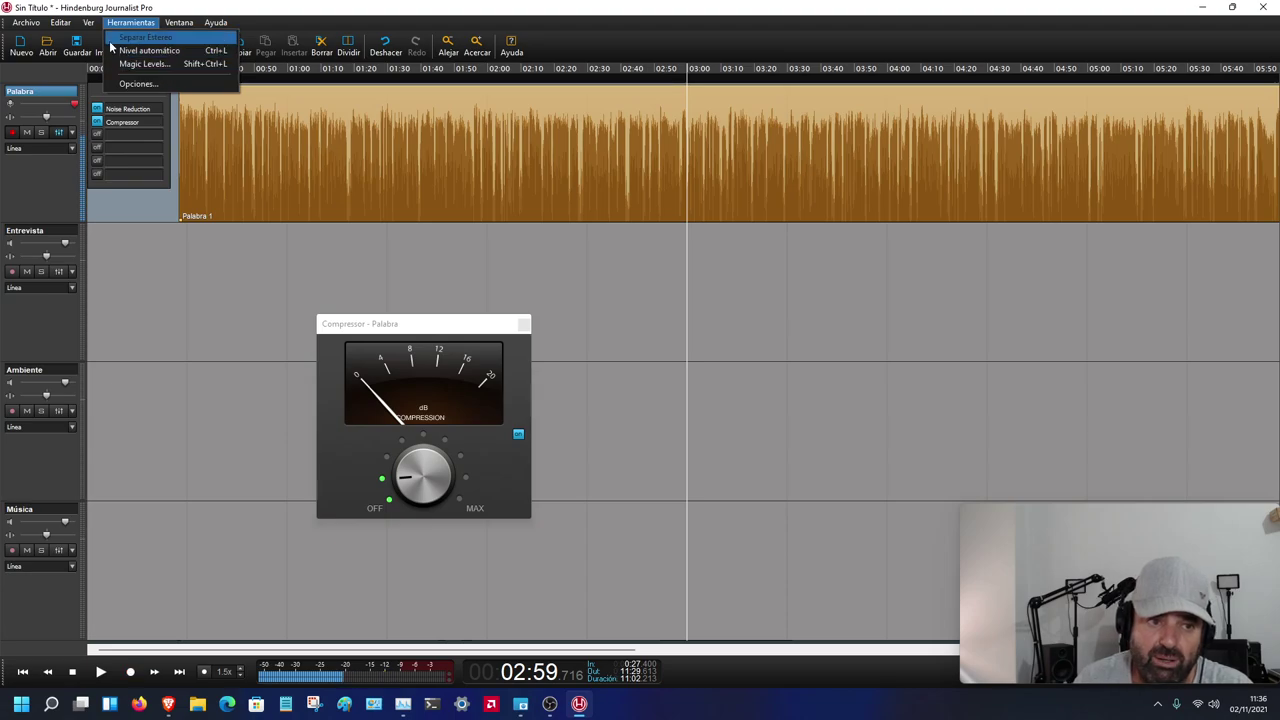
pyautogui.moveTo(24, 24)
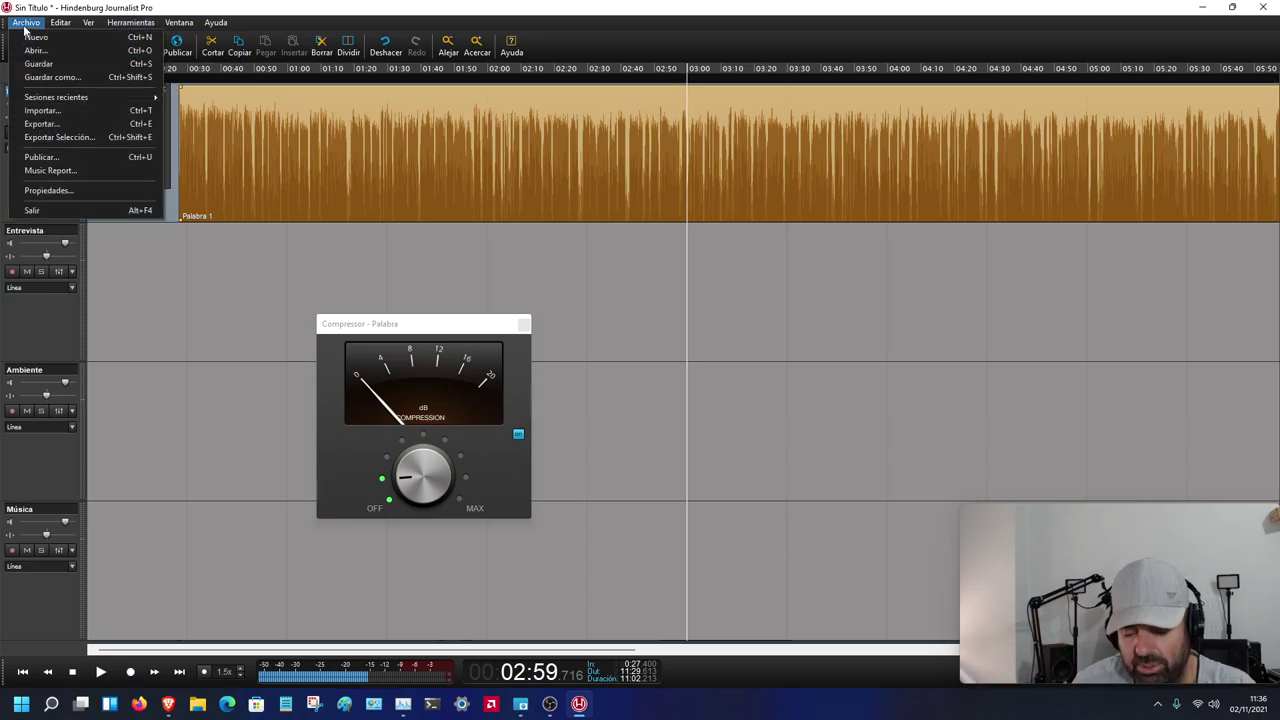
pyautogui.moveTo(155, 18)
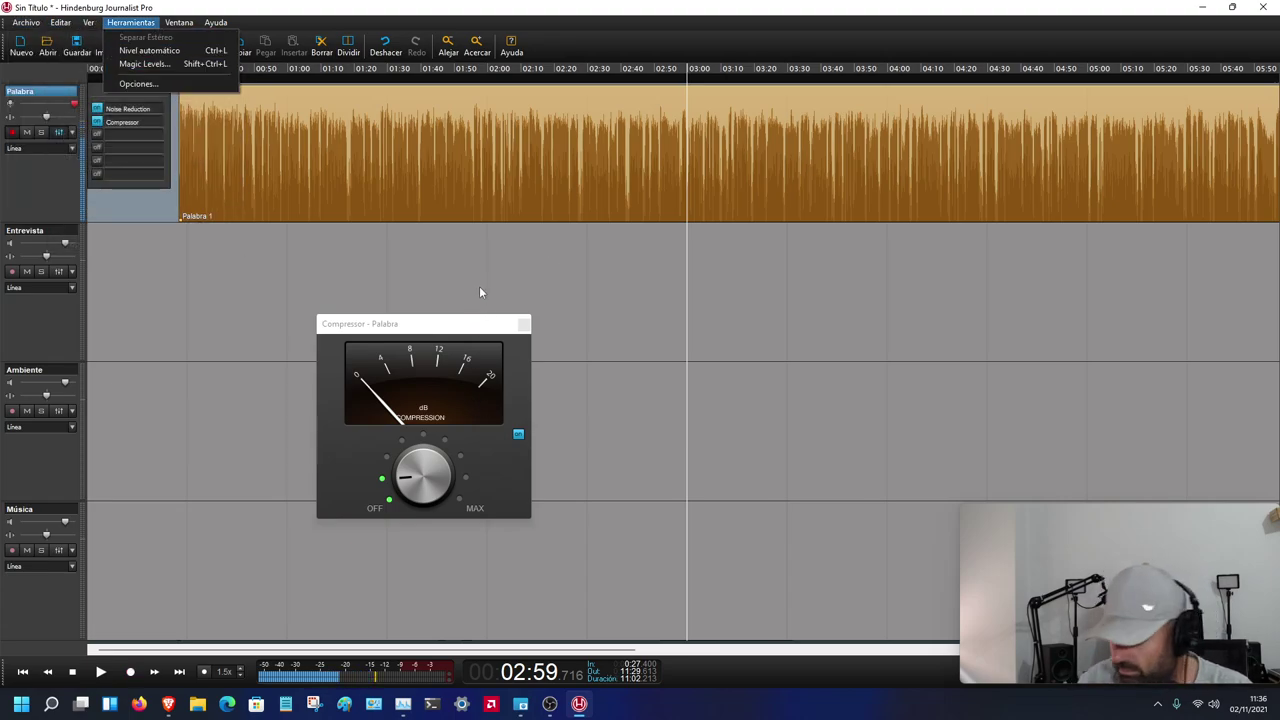
pyautogui.click(430, 323)
# - Close the Palabra track's effects rack and Compressor window, and return the playhead to the start of the session
pyautogui.click(165, 304)
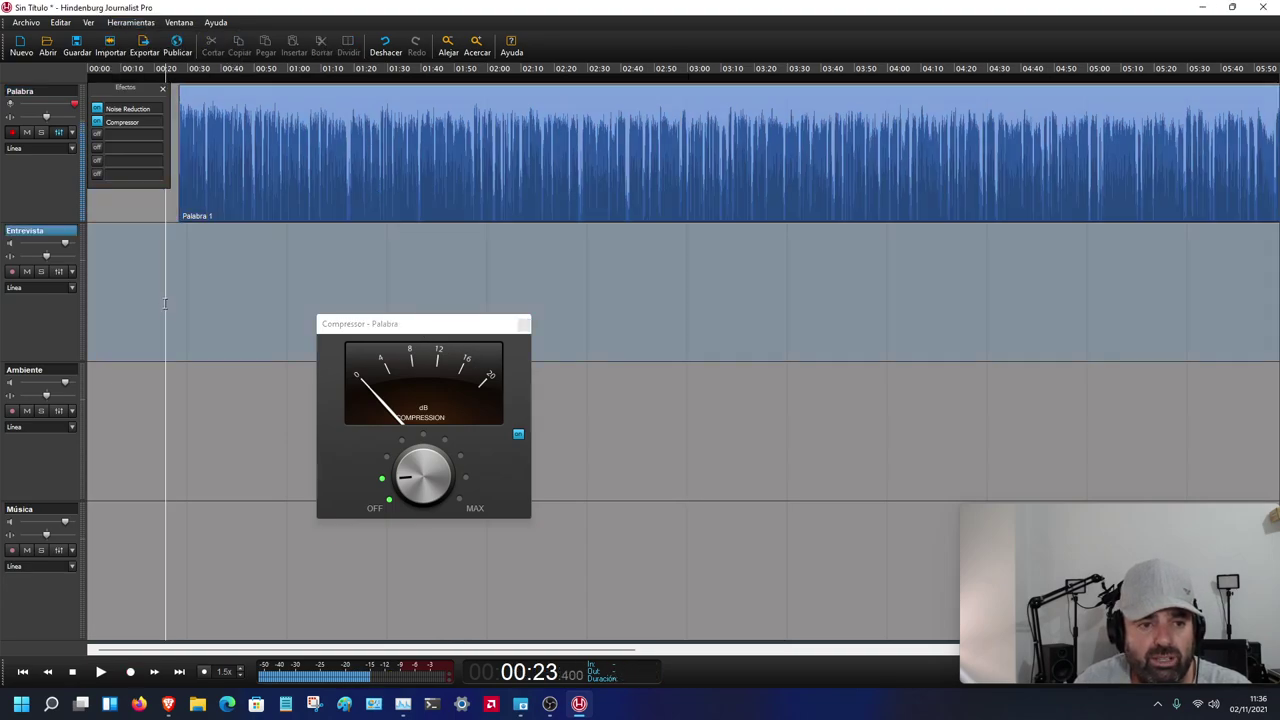
pyautogui.click(166, 89)
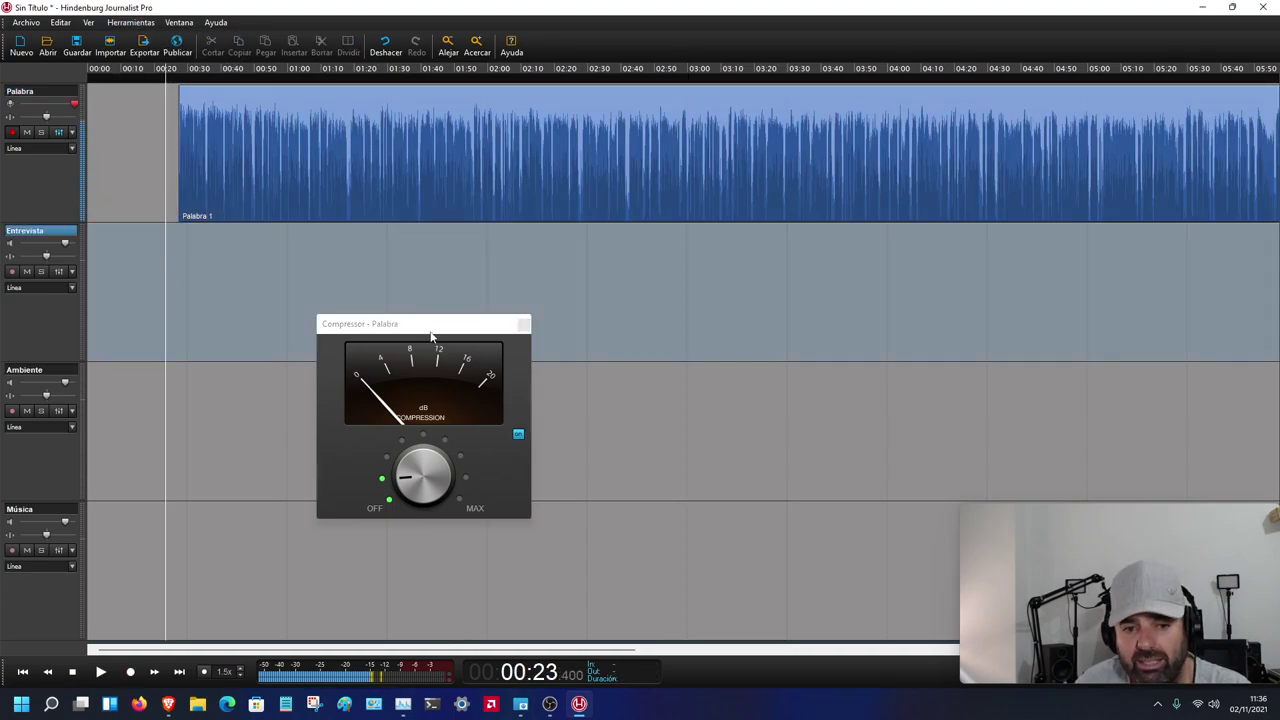
pyautogui.moveTo(427, 329); pyautogui.dragTo(410, 325)
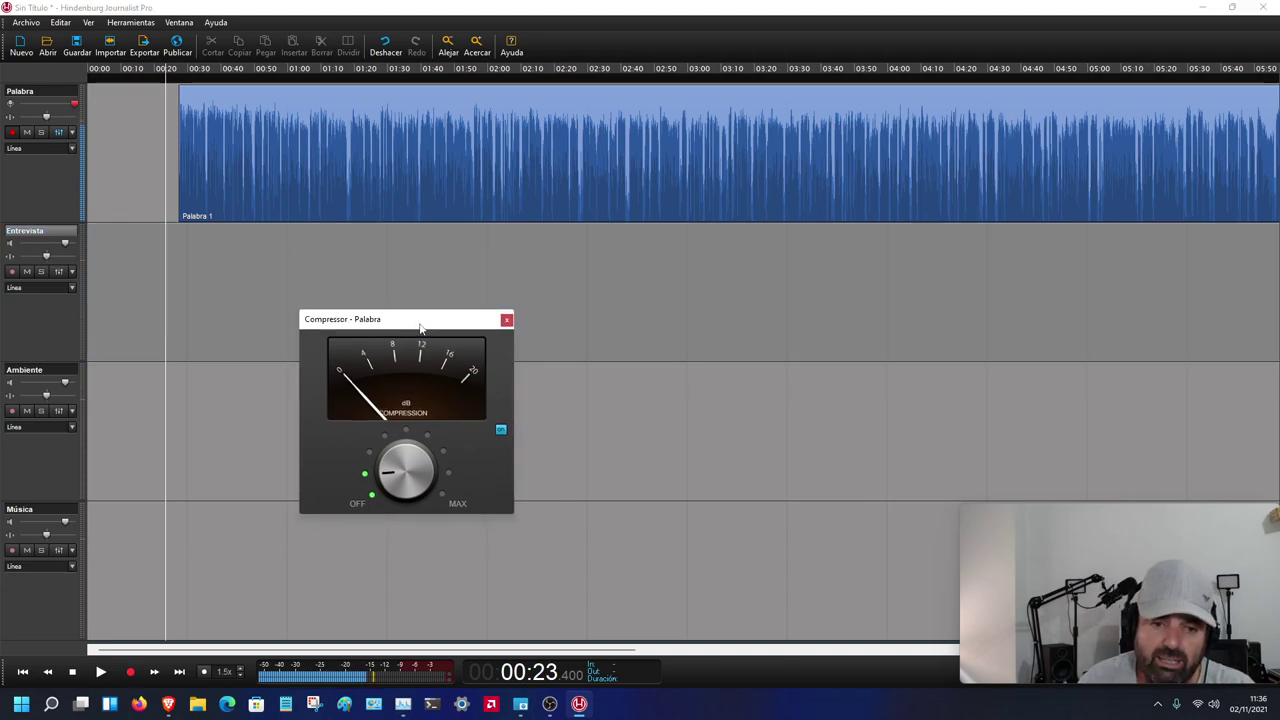
pyautogui.moveTo(410, 325); pyautogui.dragTo(501, 313)
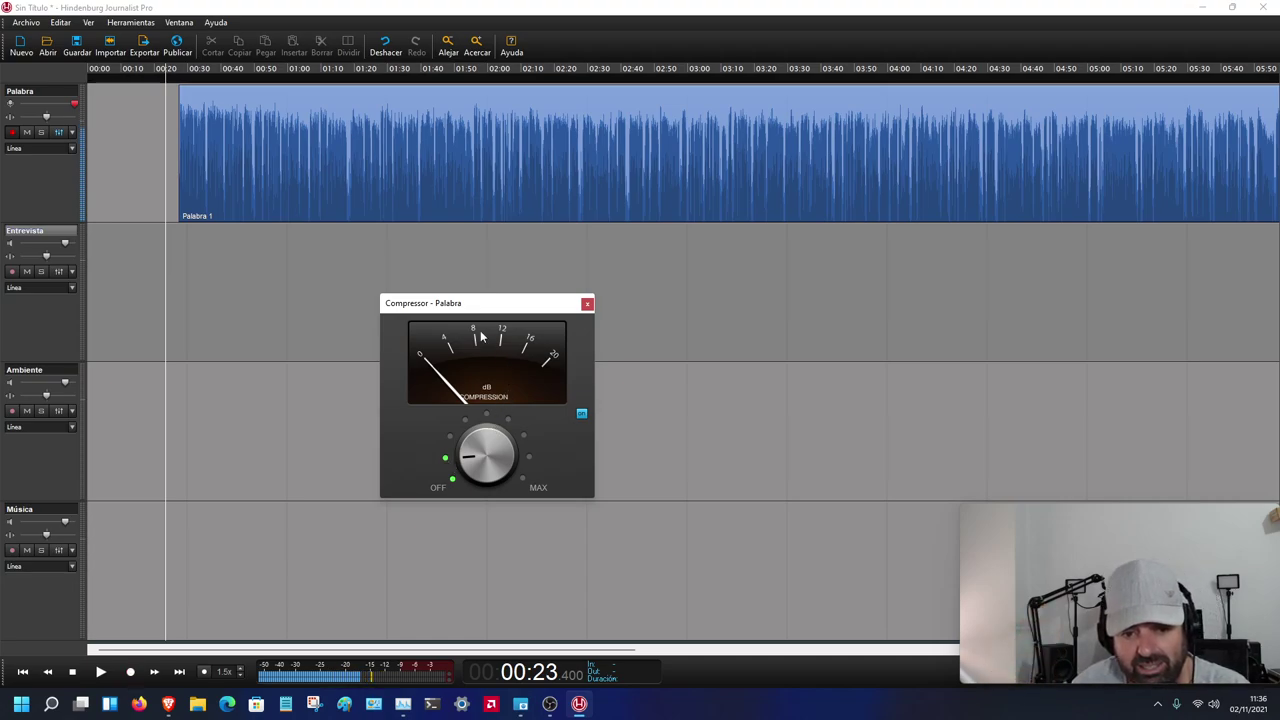
pyautogui.moveTo(472, 312); pyautogui.dragTo(575, 305)
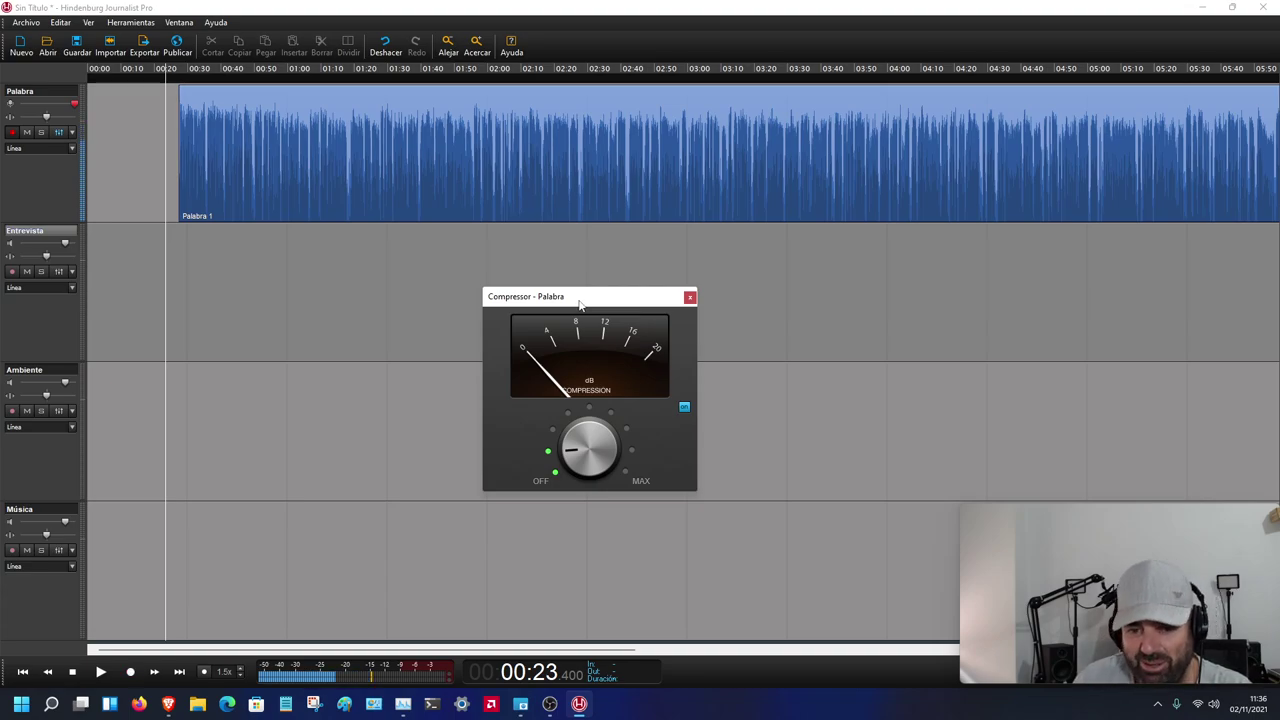
pyautogui.click(690, 298)
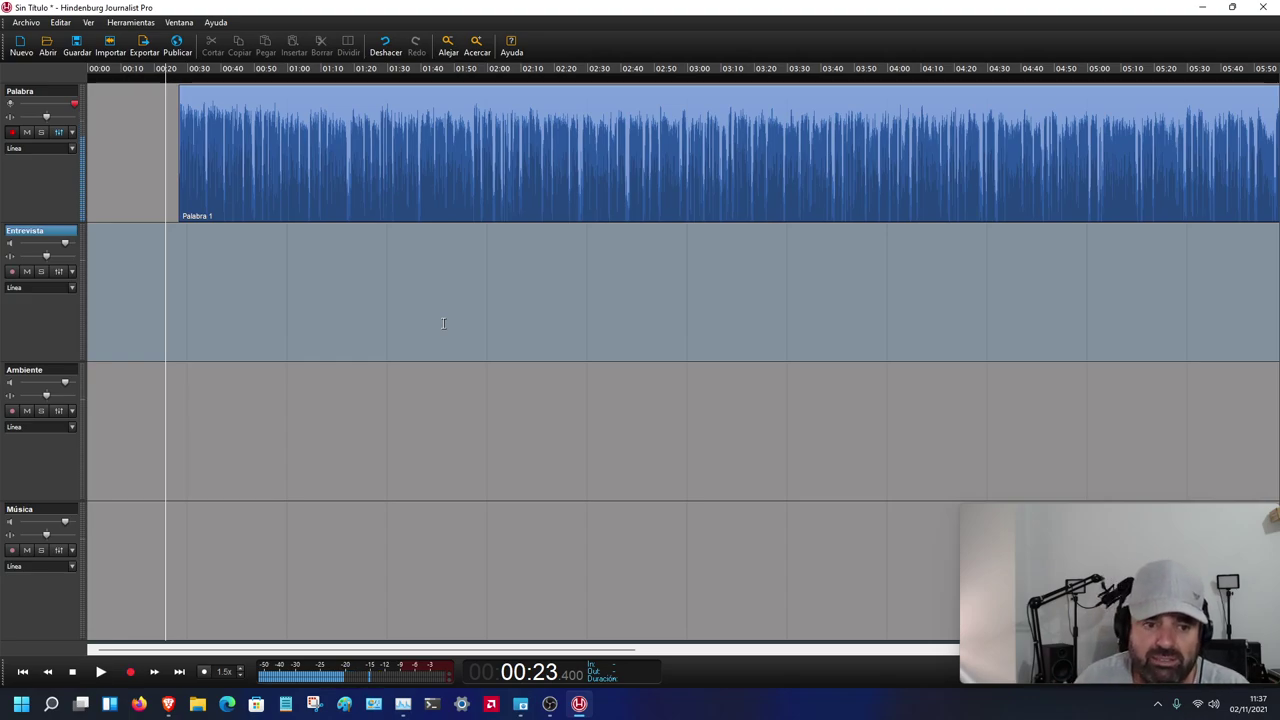
pyautogui.click(123, 600)
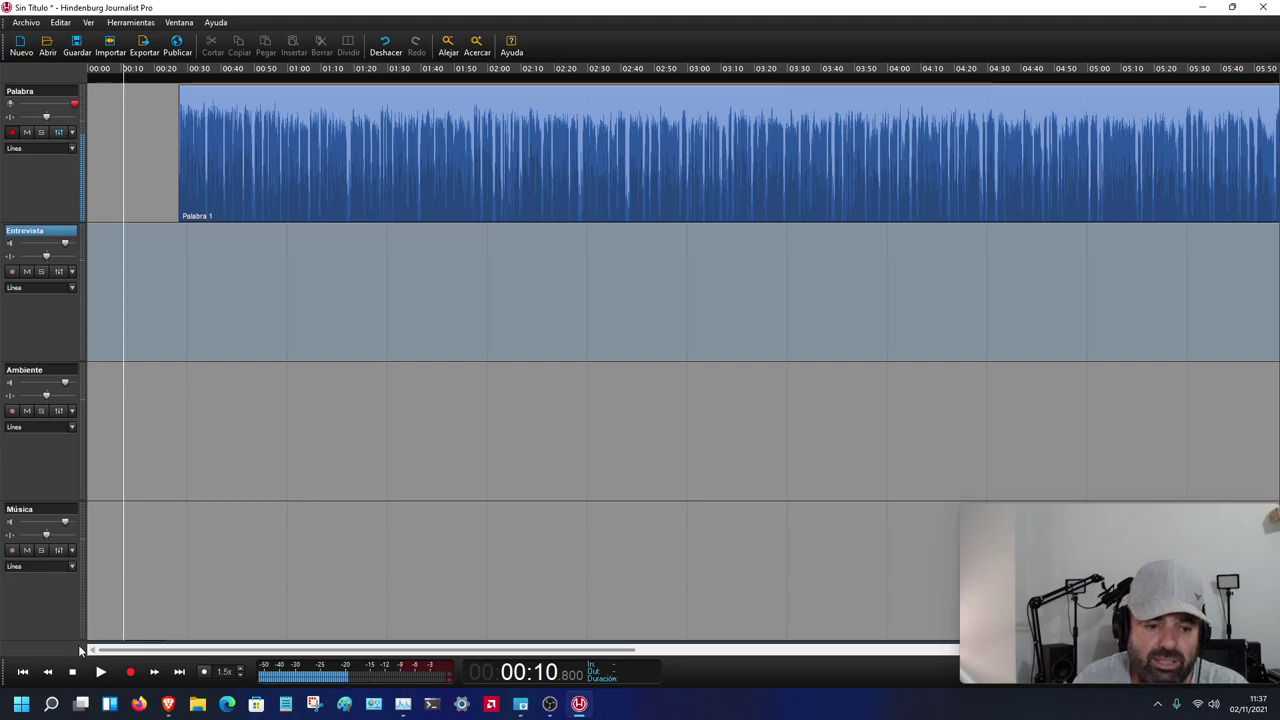
pyautogui.click(24, 671)
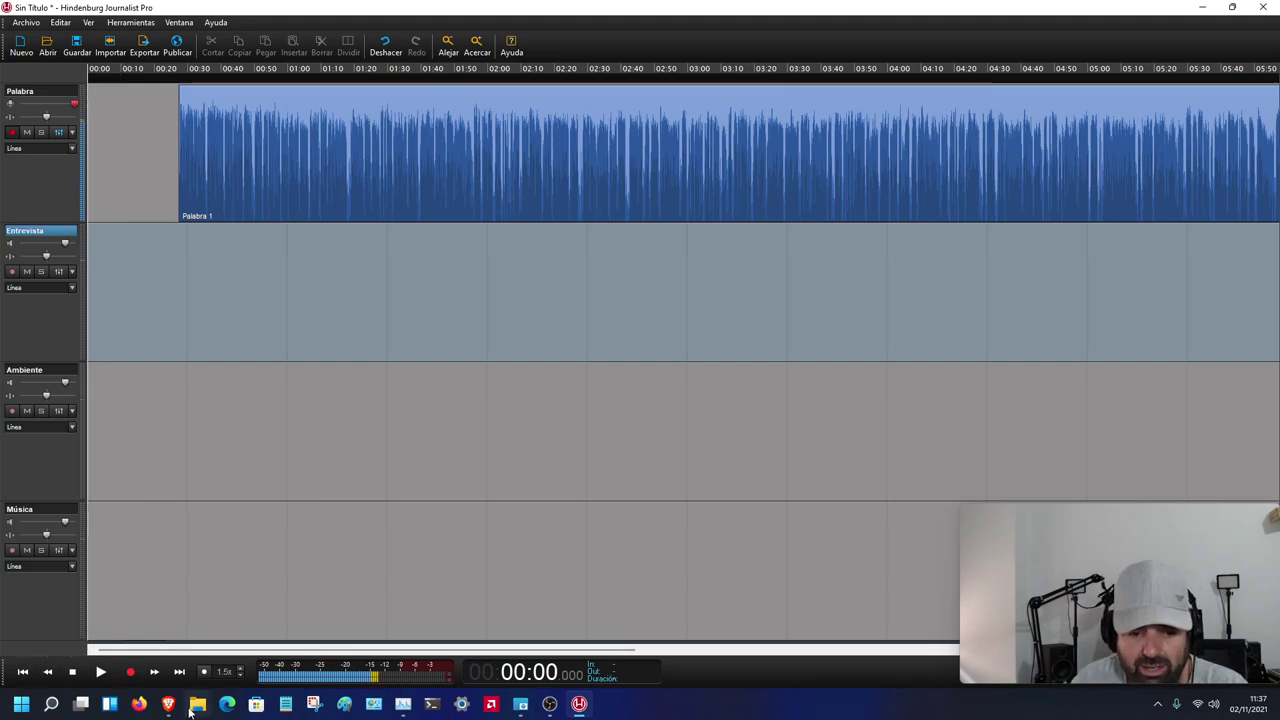
# - Open the Sube Parriba folder from the Desktop in File Explorer and move its window down below the Palabra waveform
pyautogui.click(194, 706)
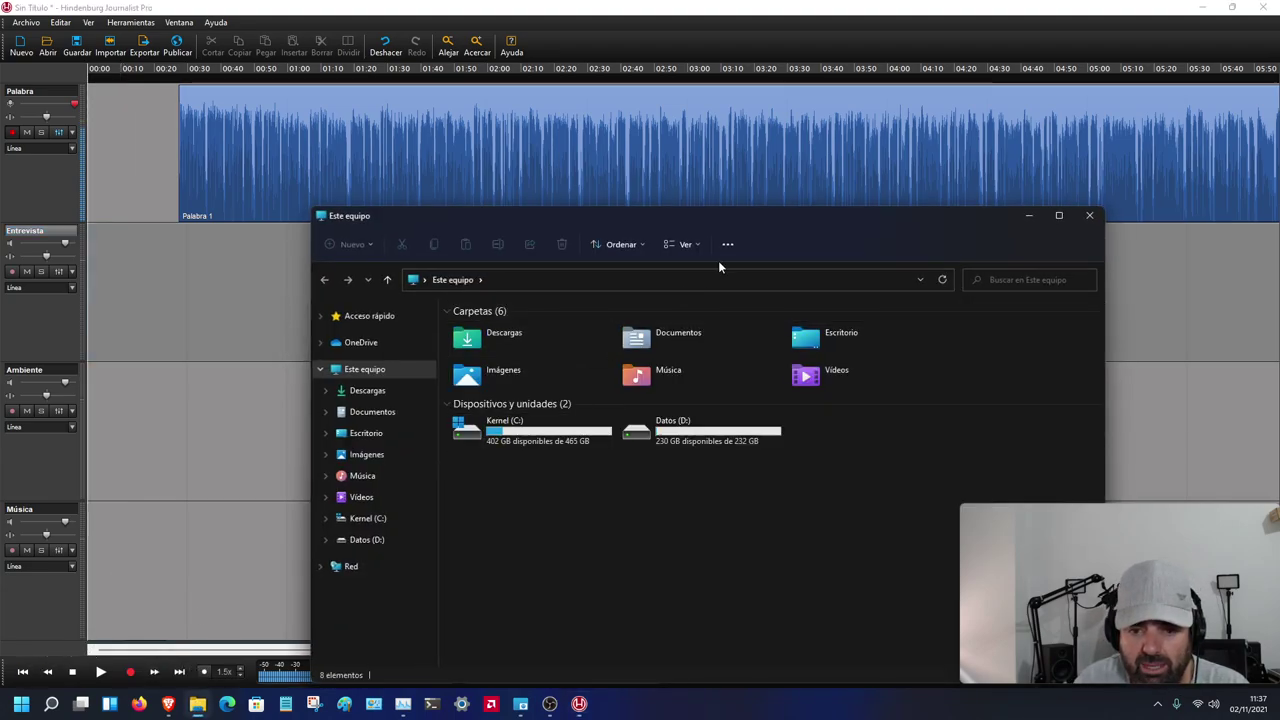
pyautogui.moveTo(778, 212); pyautogui.dragTo(727, 135)
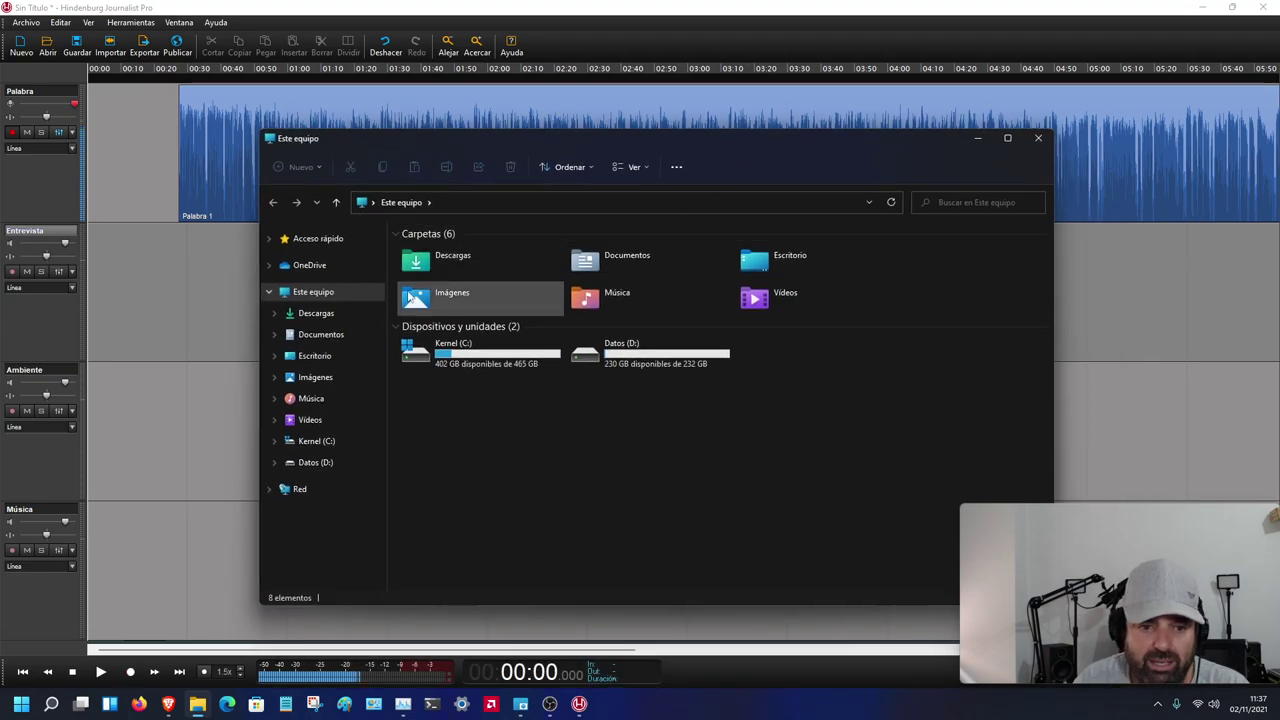
pyautogui.click(325, 357)
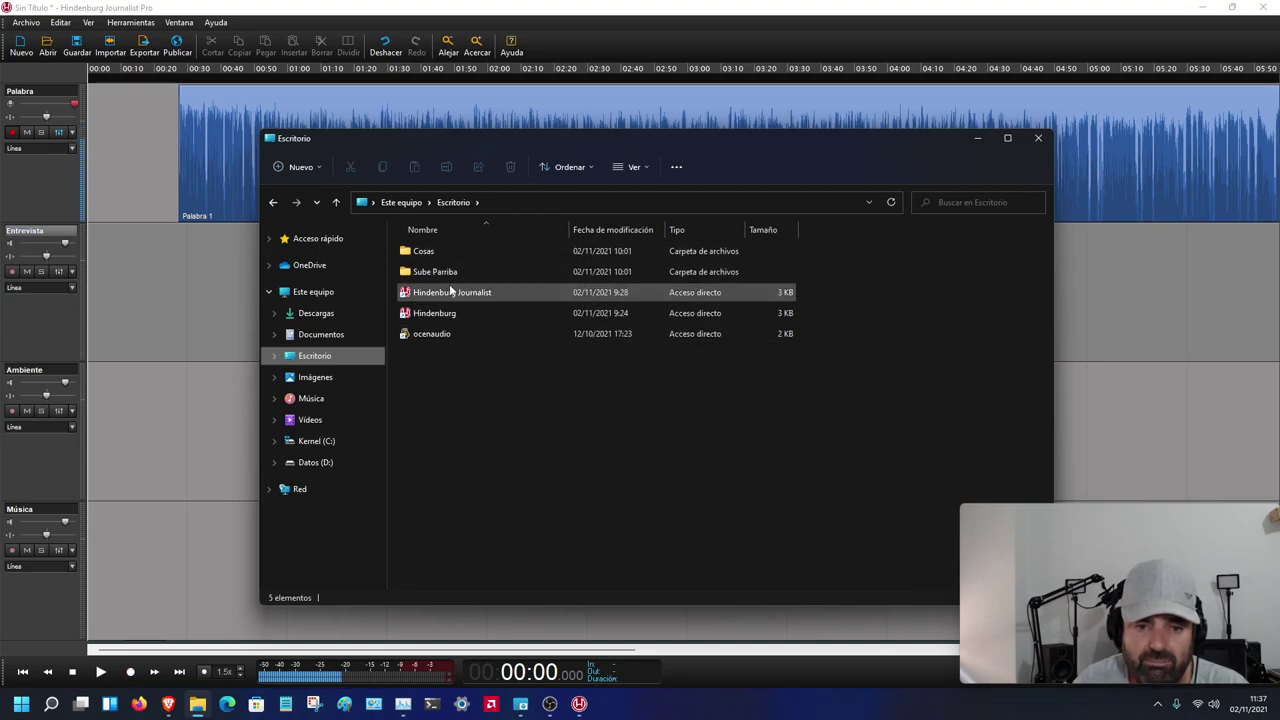
pyautogui.click(440, 273)
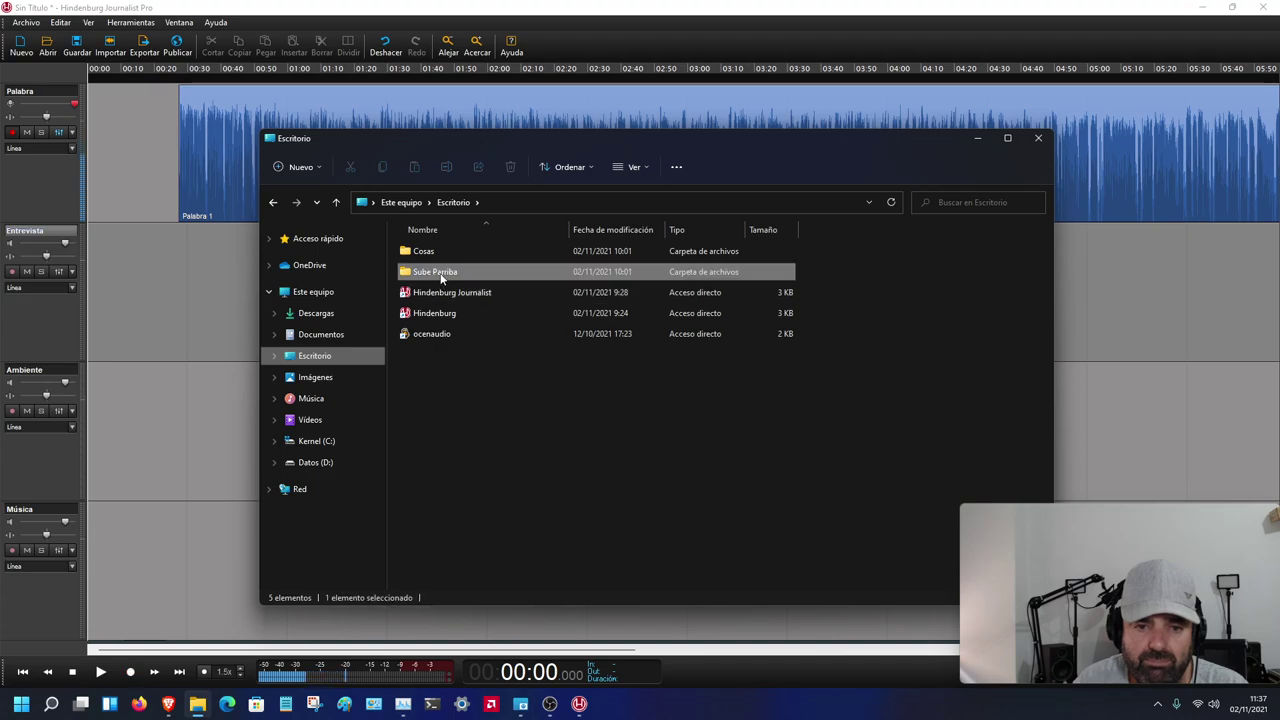
pyautogui.doubleClick(441, 278)
pyautogui.moveTo(757, 140); pyautogui.dragTo(770, 416)
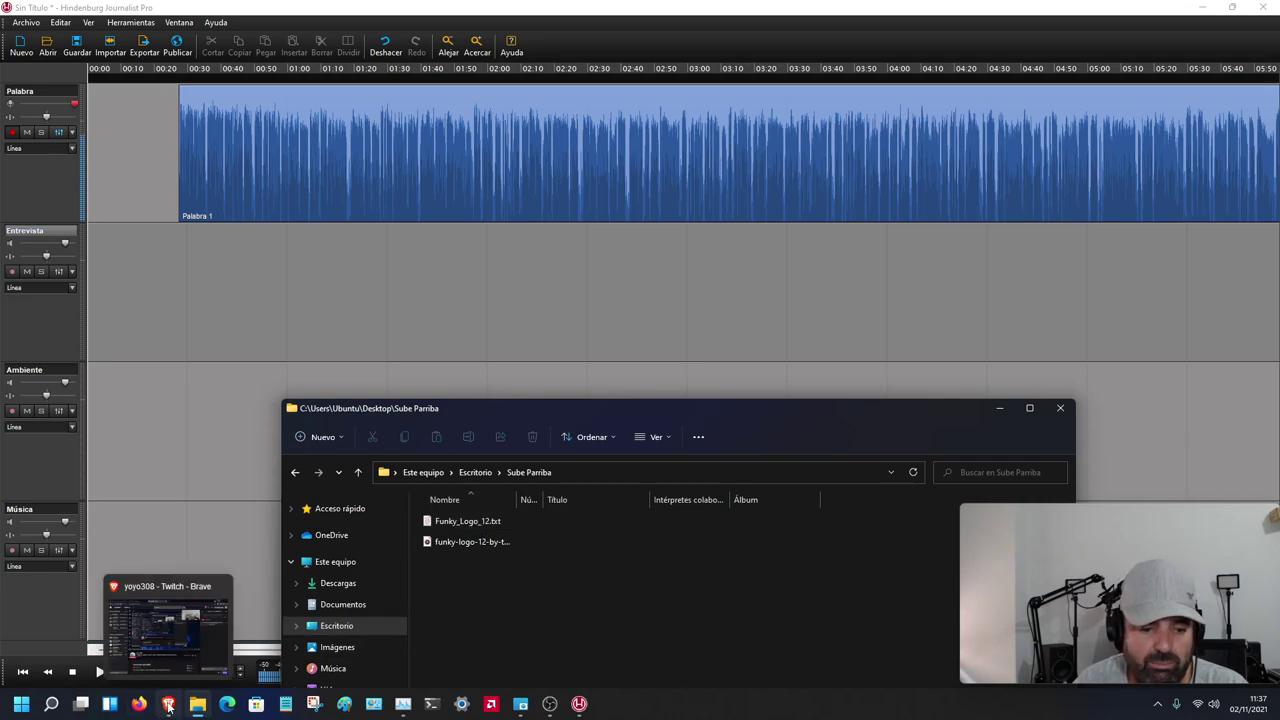
# - Switch to the Brave browser, show the Filmmusic.io home page with the whole window in view, and examine its address
pyautogui.click(168, 707)
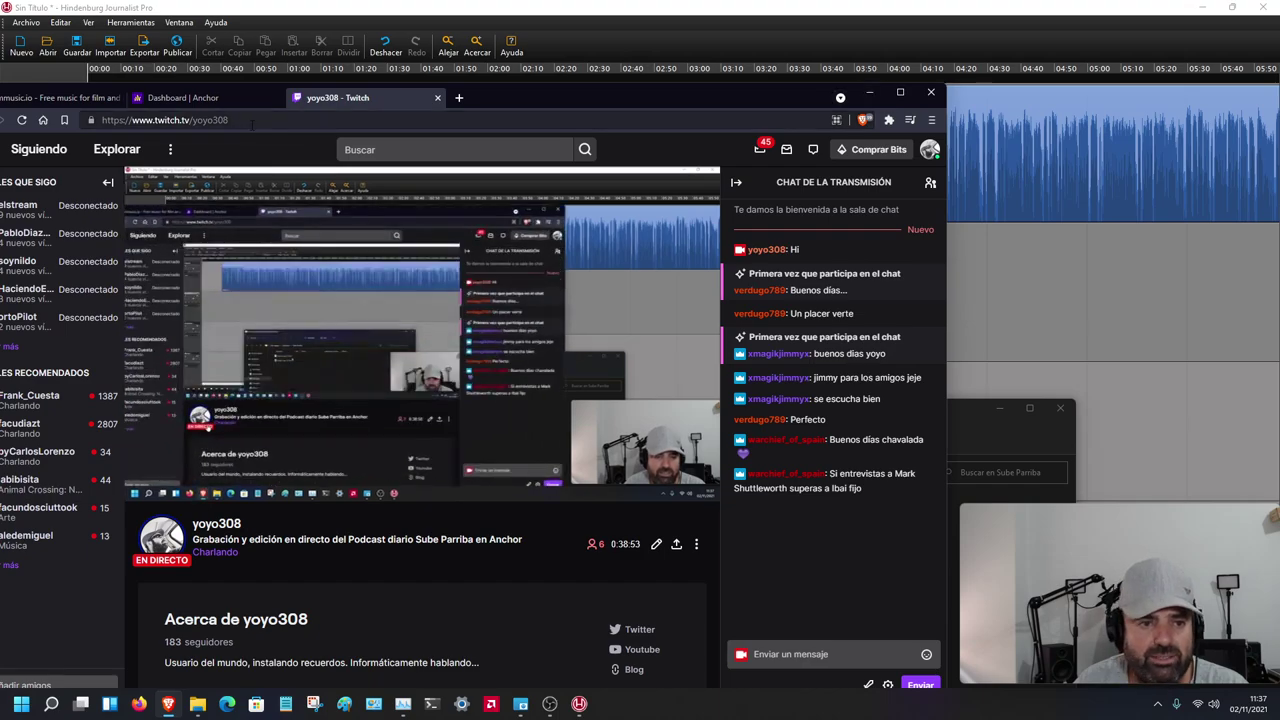
pyautogui.click(80, 99)
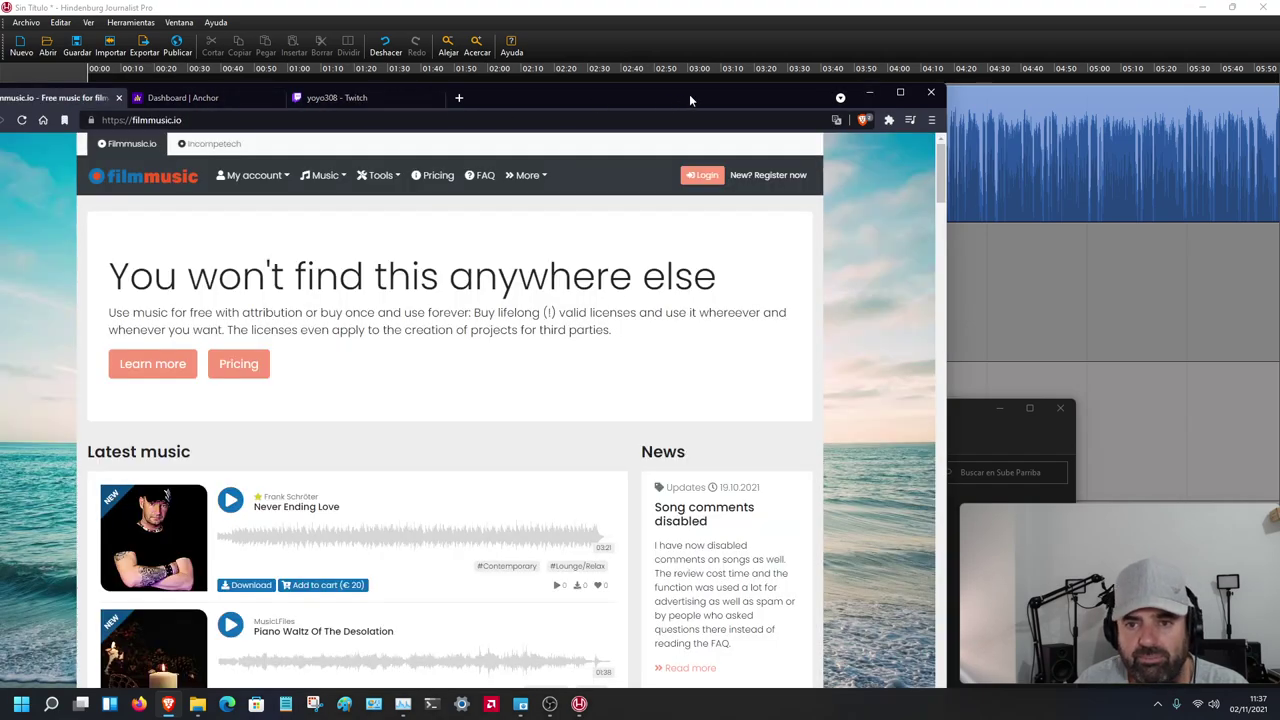
pyautogui.moveTo(662, 92); pyautogui.dragTo(822, 66)
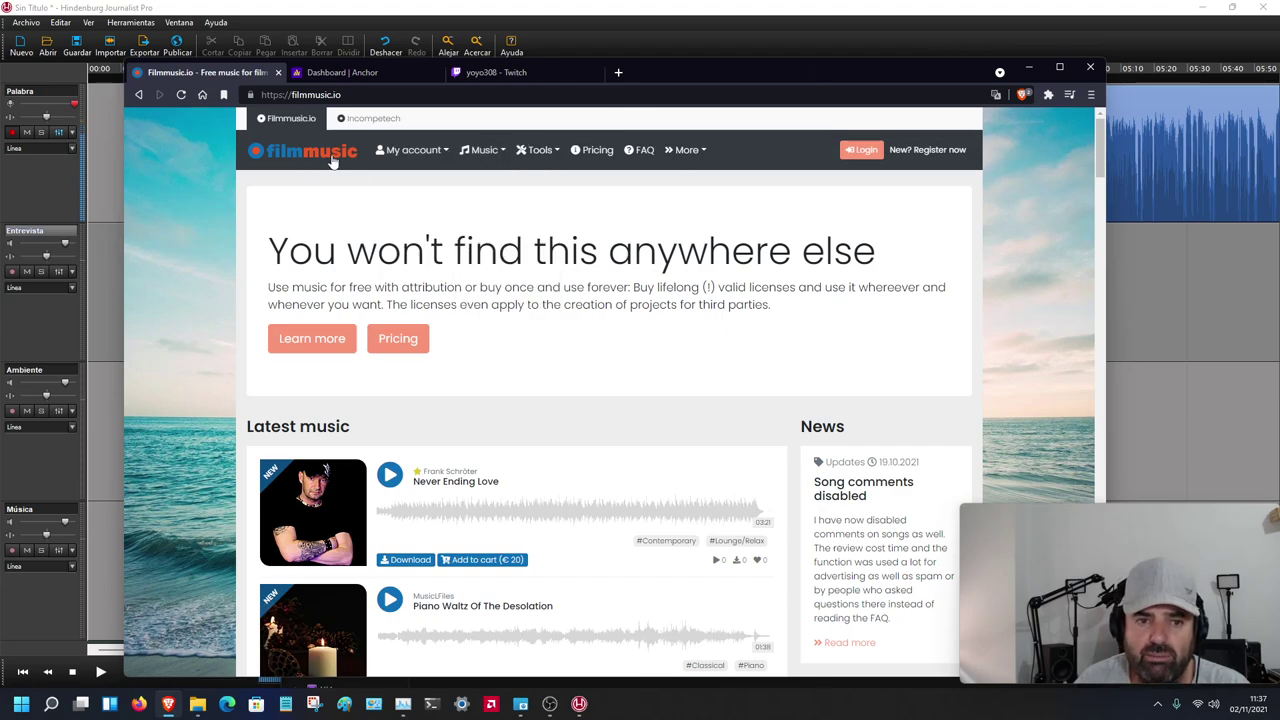
pyautogui.click(298, 94)
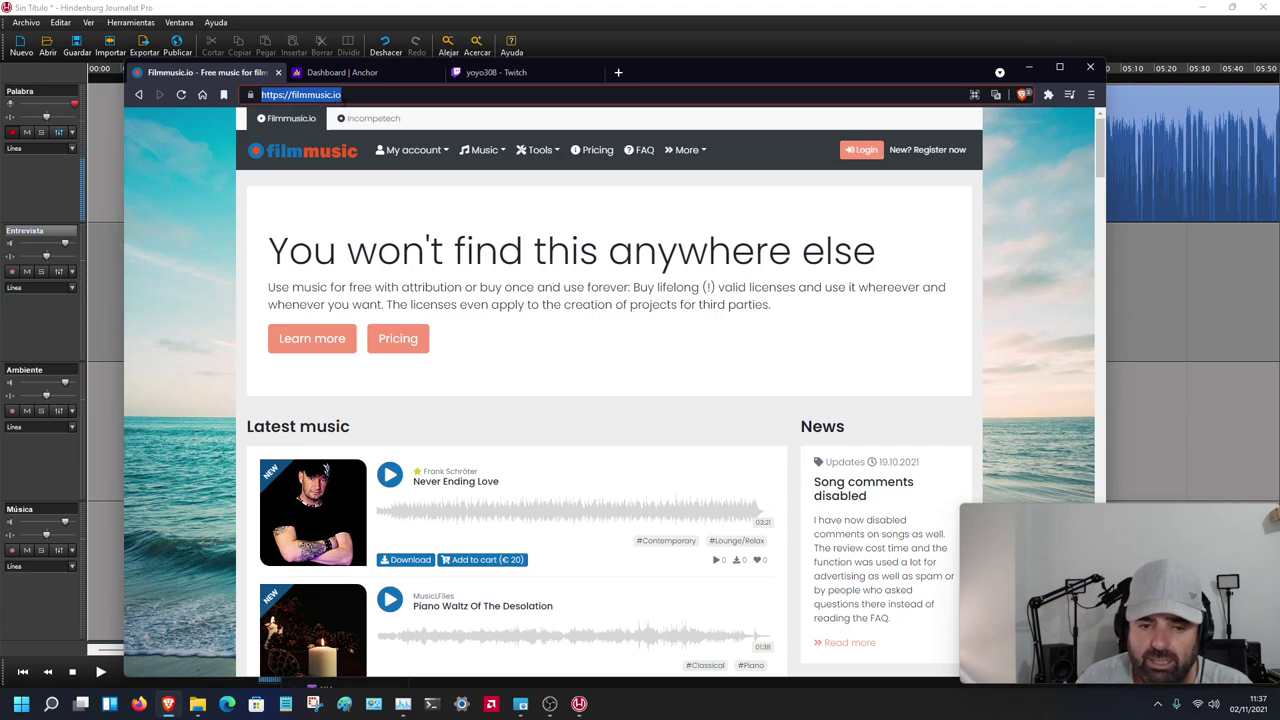
pyautogui.click(342, 94)
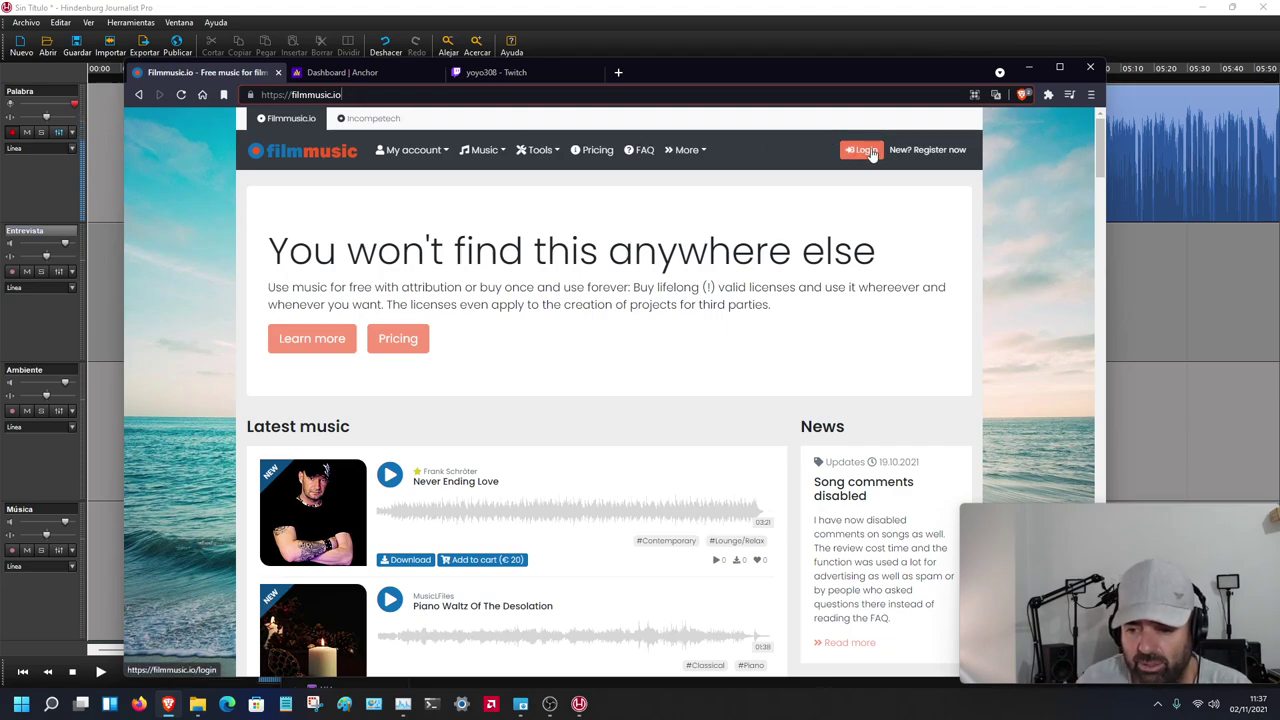
# - Open the song page for Never Ending Love and try to download the track with the free A license
pyautogui.click(453, 485)
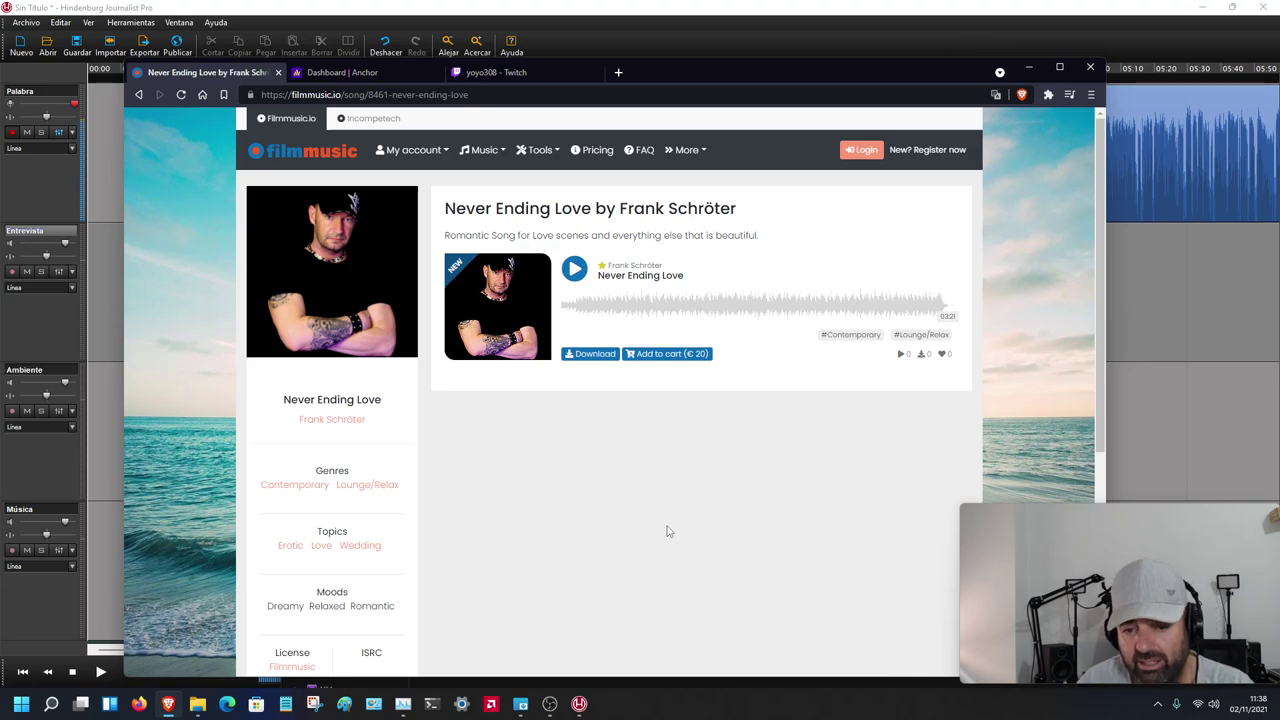
pyautogui.click(587, 356)
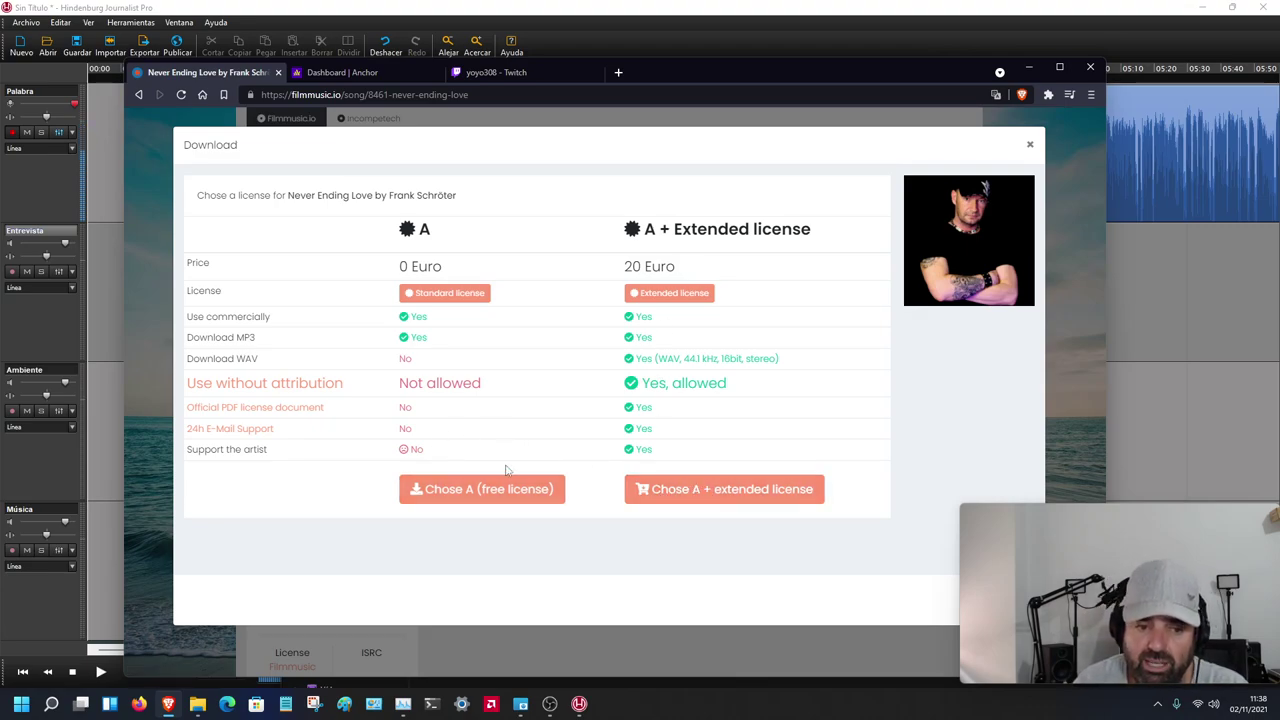
pyautogui.click(457, 489)
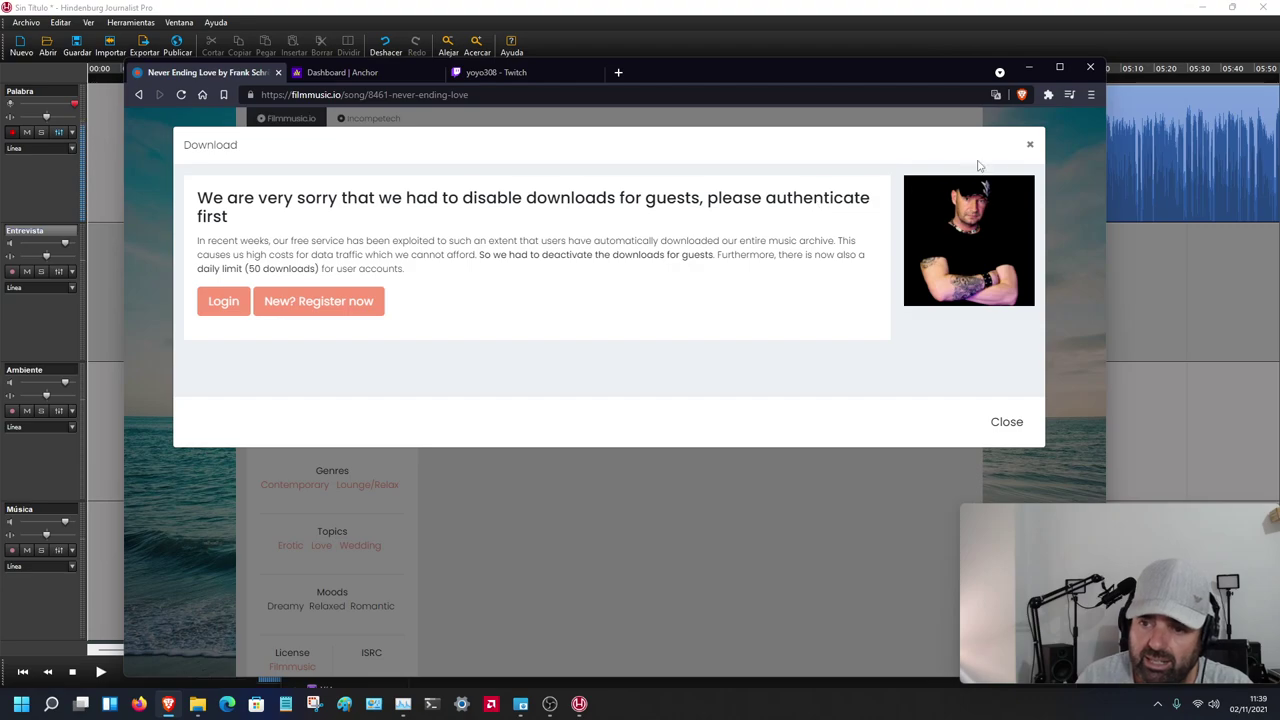
pyautogui.click(1029, 144)
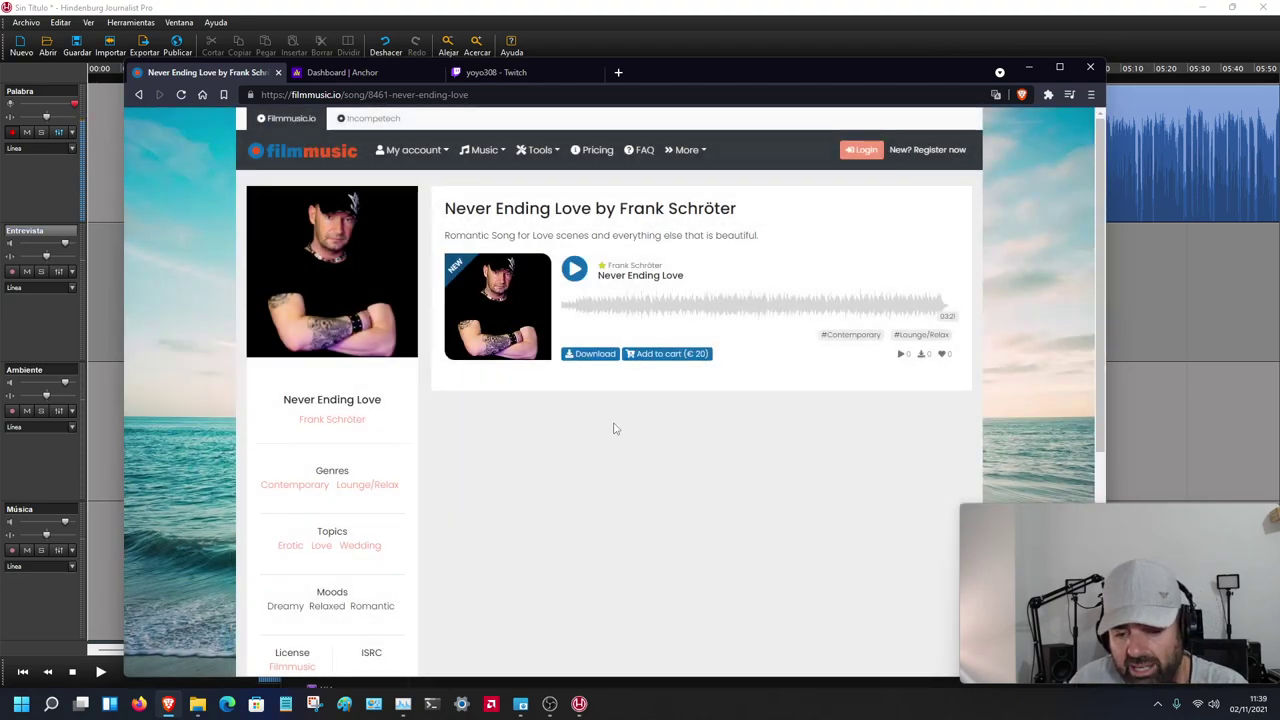
# - Switch to File Explorer, open Funky_Logo_12.txt from the Sube Parriba folder, and examine its music credit, song link and license lines
pyautogui.click(197, 704)
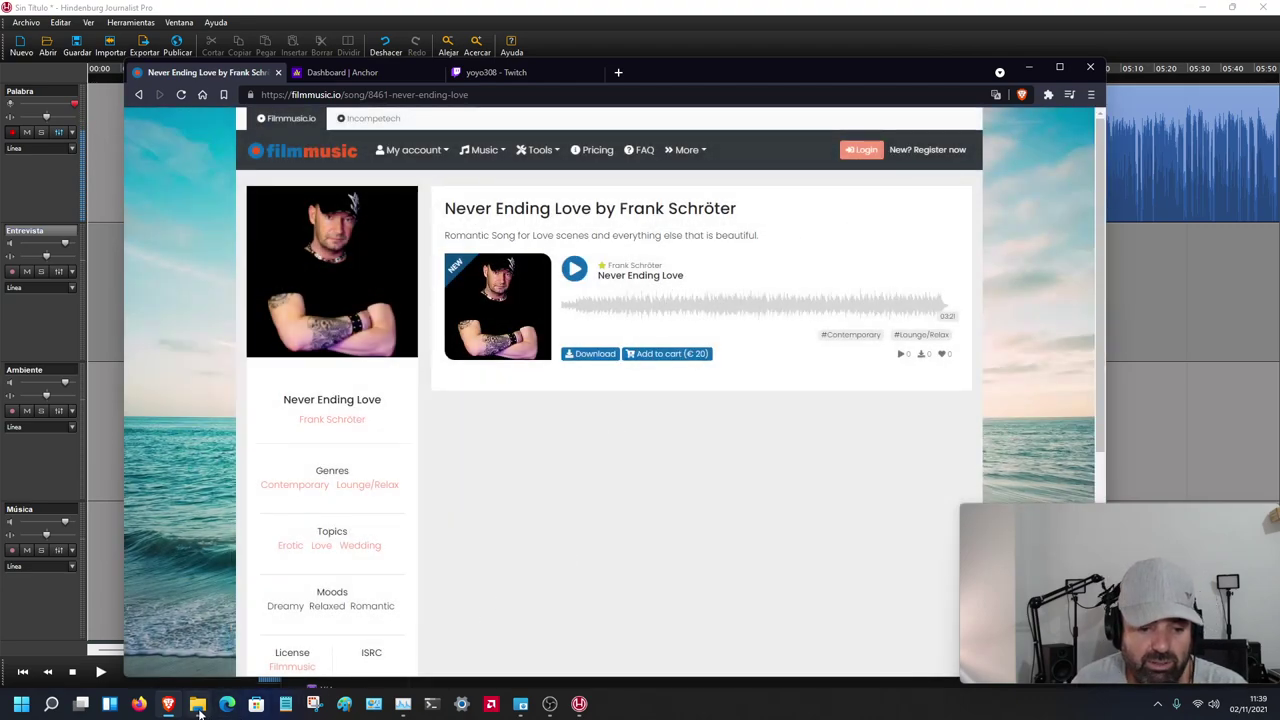
pyautogui.doubleClick(472, 522)
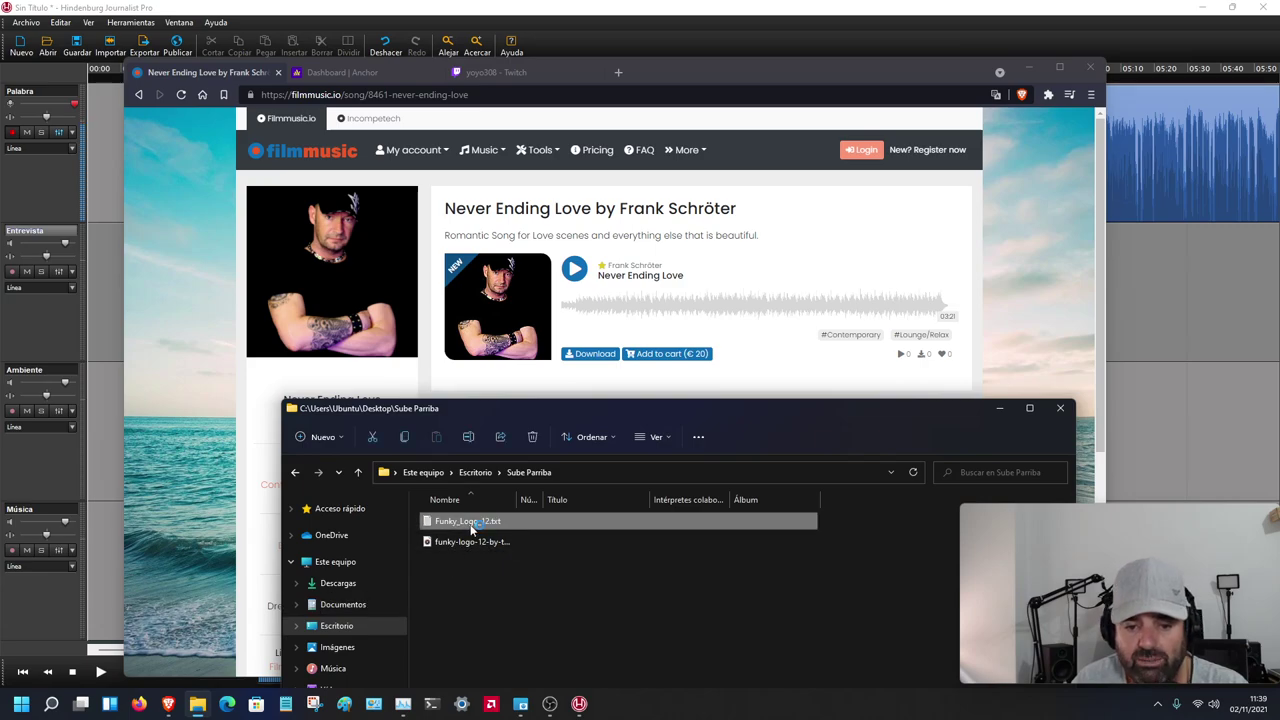
pyautogui.moveTo(375, 148); pyautogui.dragTo(90, 103)
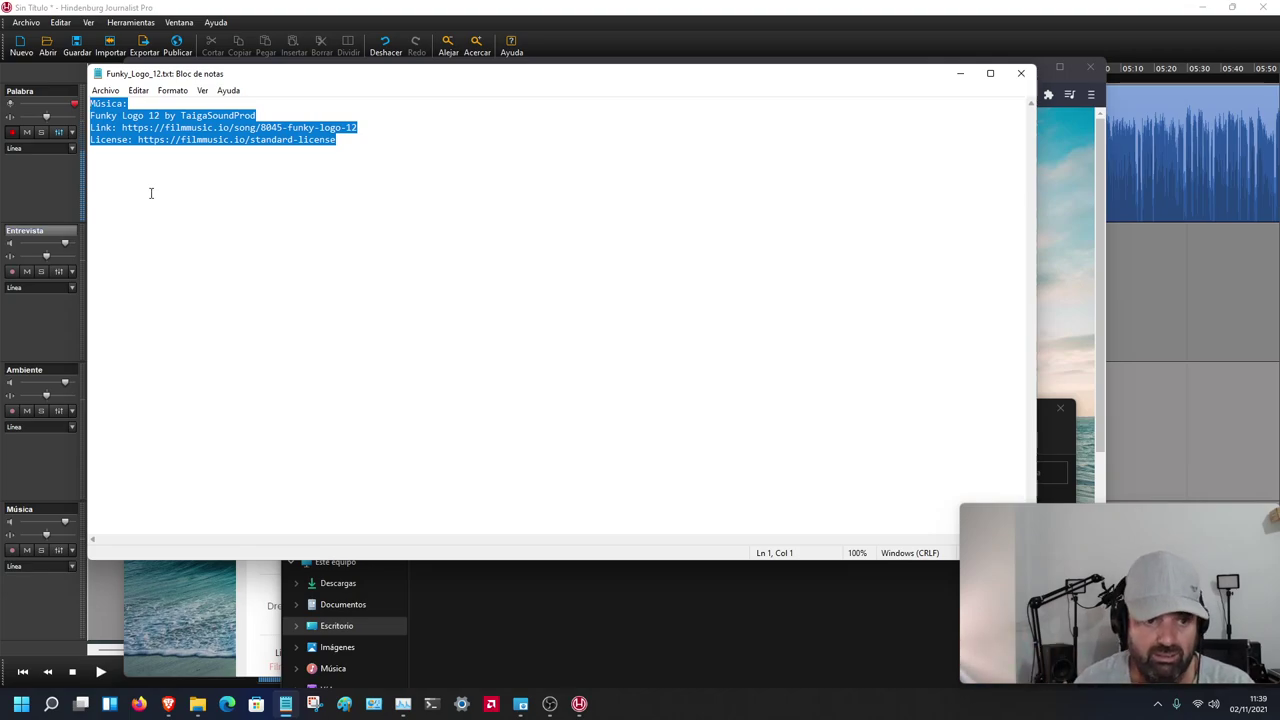
pyautogui.click(227, 189)
pyautogui.moveTo(270, 114); pyautogui.dragTo(89, 116)
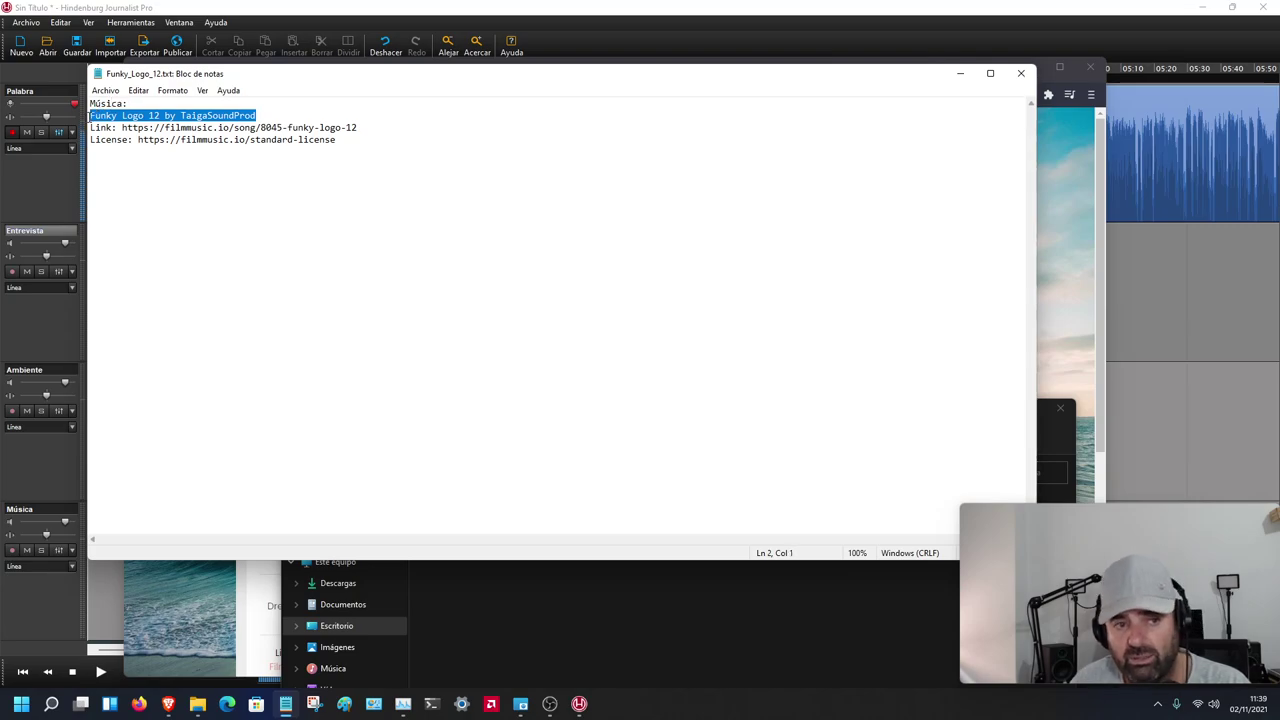
pyautogui.click(197, 144)
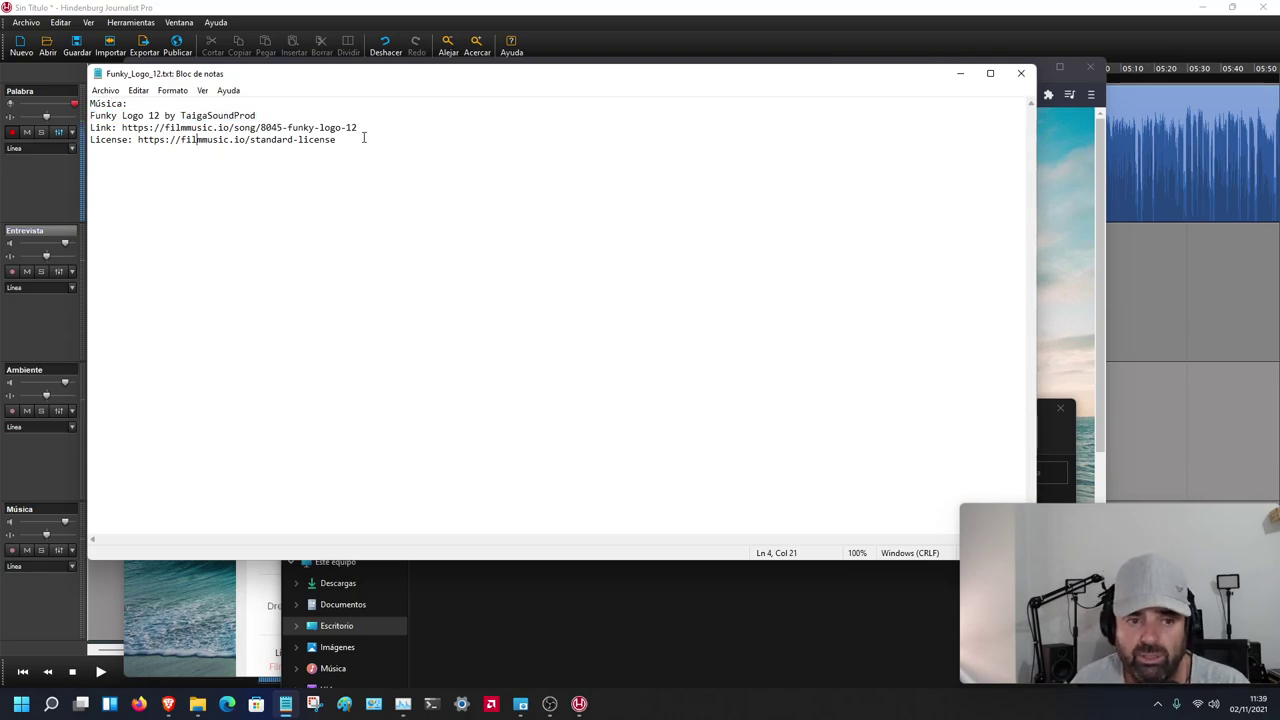
pyautogui.moveTo(360, 128); pyautogui.dragTo(149, 127)
pyautogui.moveTo(96, 116); pyautogui.dragTo(90, 128)
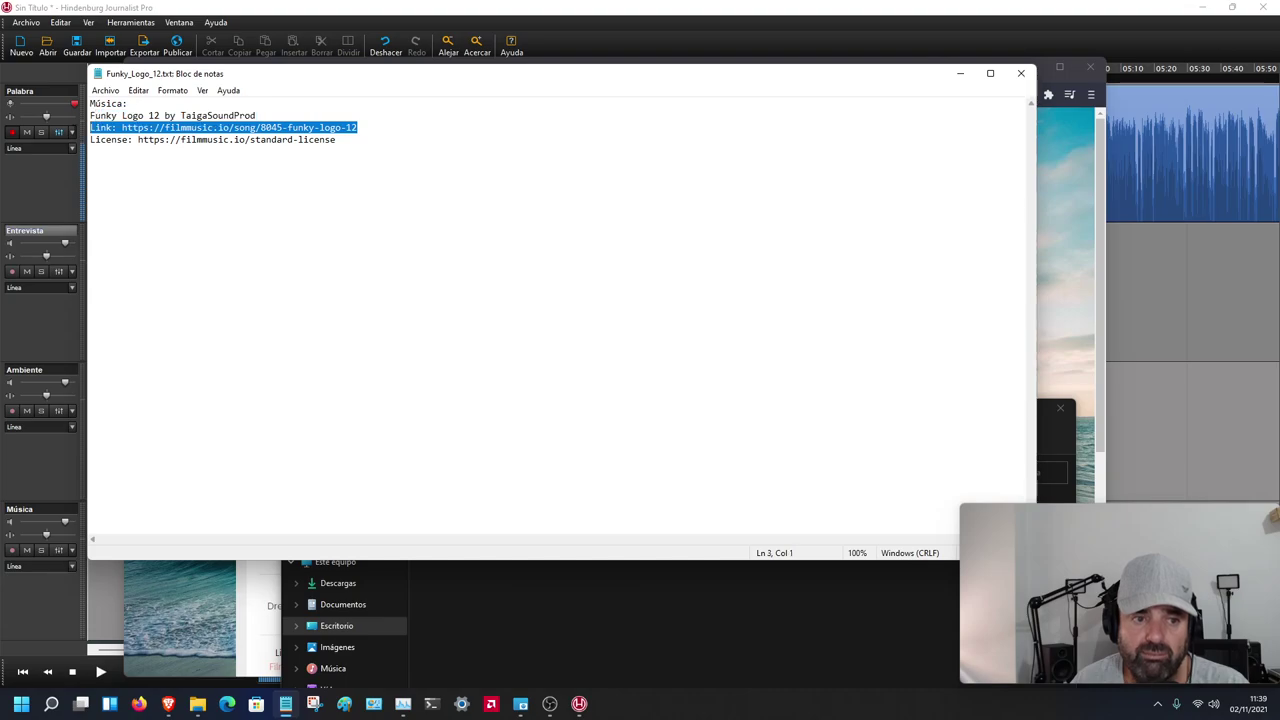
pyautogui.click(214, 194)
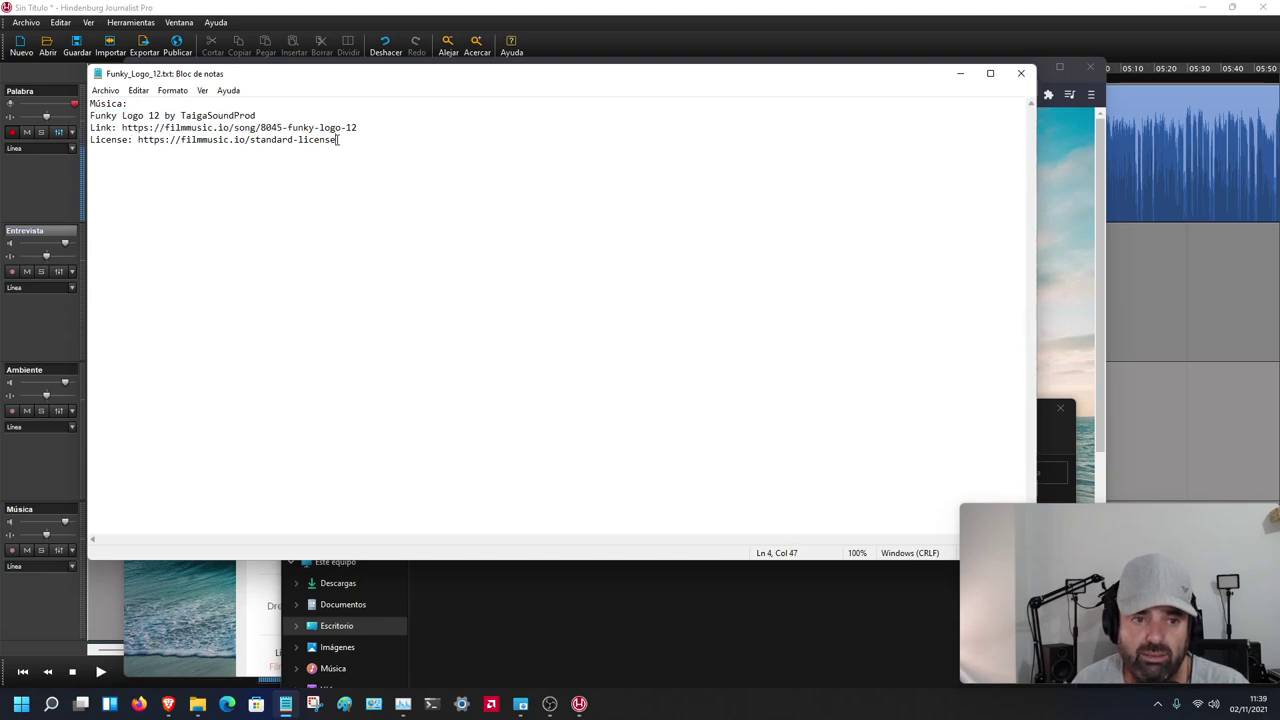
pyautogui.moveTo(338, 140); pyautogui.dragTo(100, 141)
pyautogui.click(228, 177)
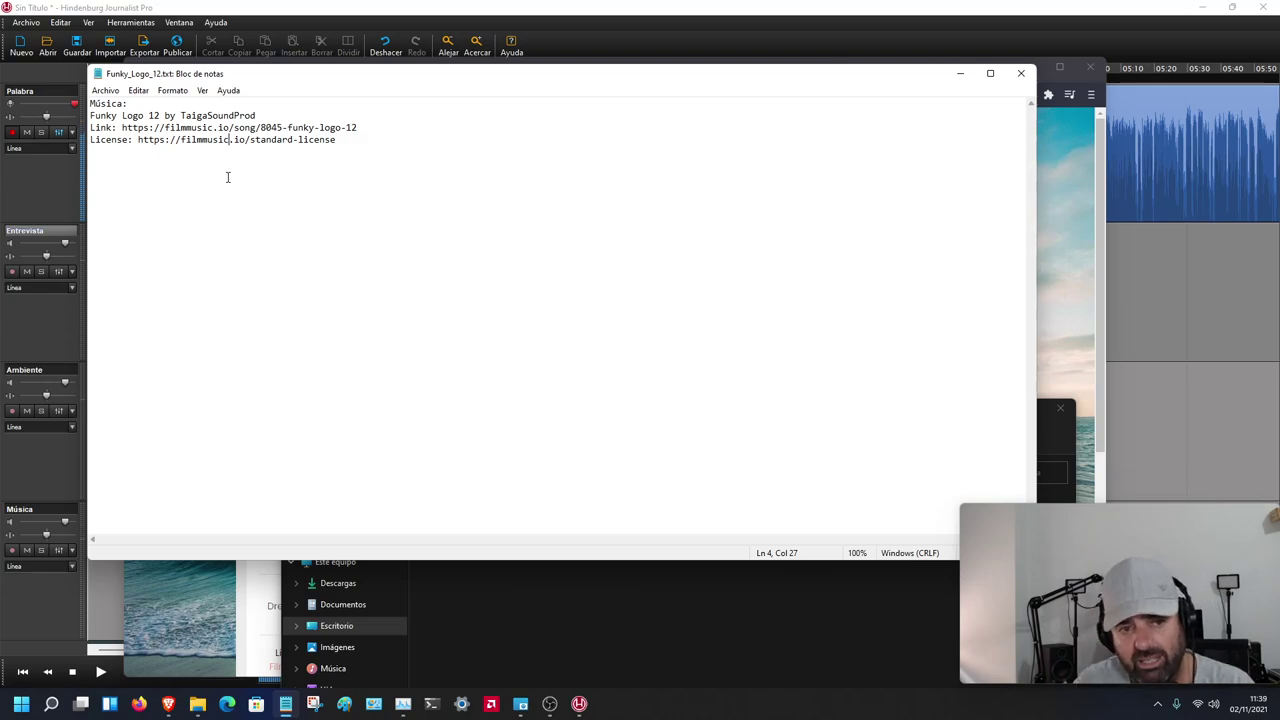
# - Clear the text note and browser away, and import the funky-logo-12 audio file from the Sube Parriba folder onto the Entrevista track near the beginning
pyautogui.click(962, 73)
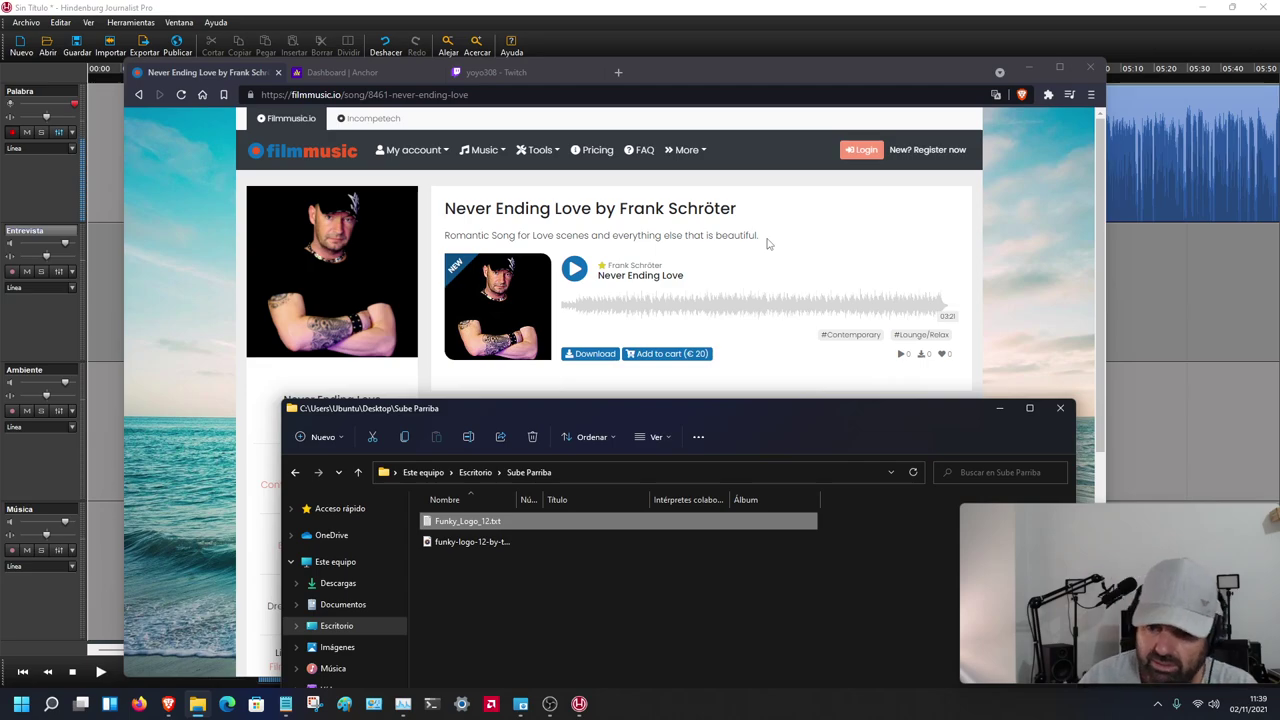
pyautogui.click(1029, 71)
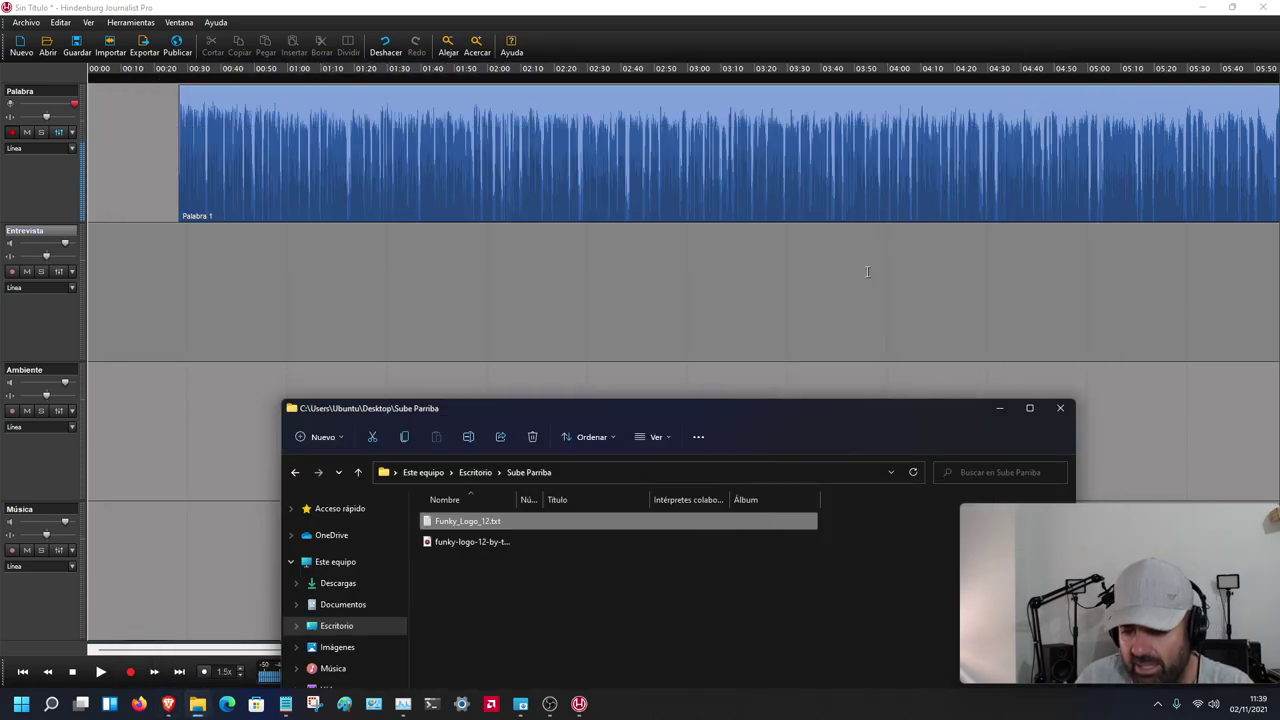
pyautogui.moveTo(743, 407); pyautogui.dragTo(902, 276)
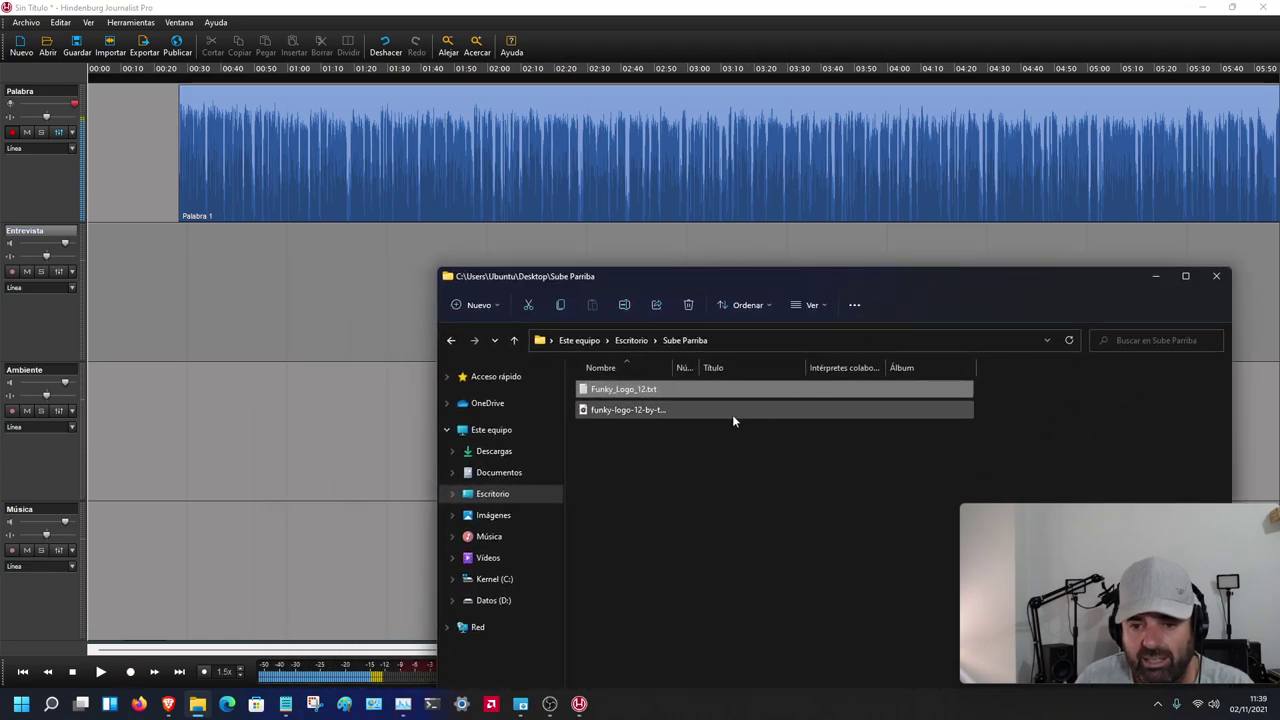
pyautogui.click(621, 411)
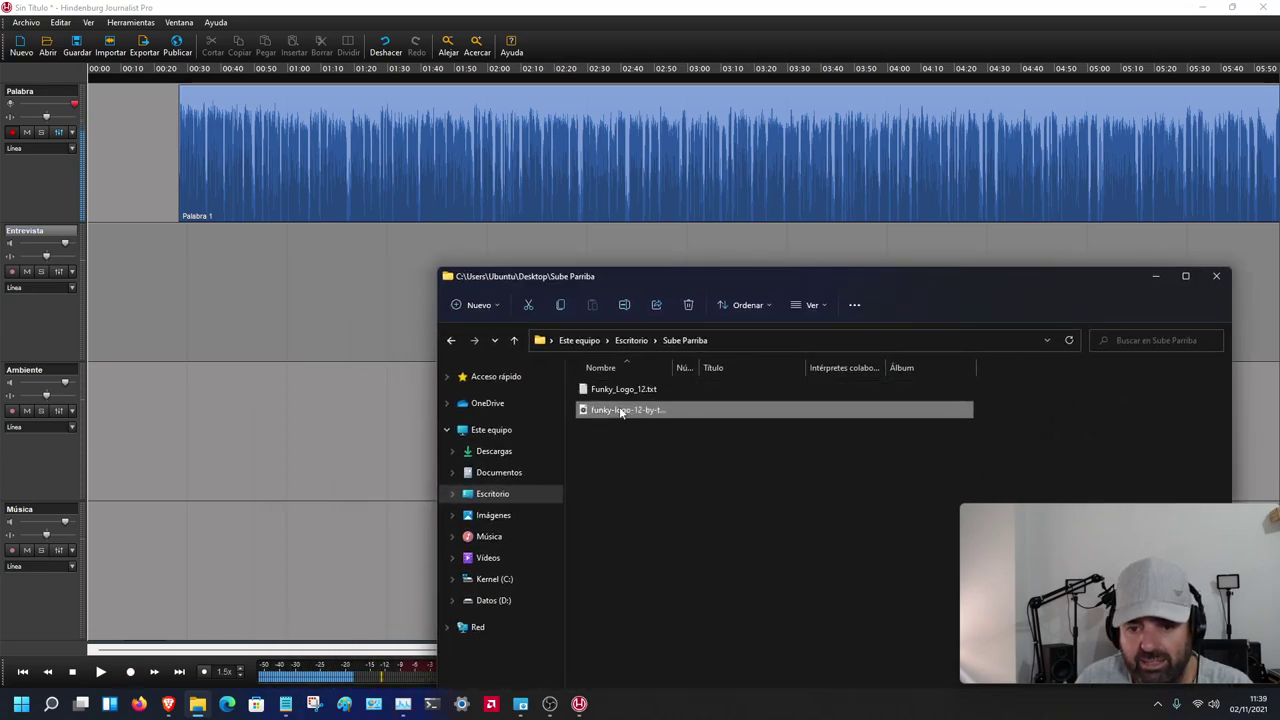
pyautogui.moveTo(621, 411); pyautogui.dragTo(108, 282)
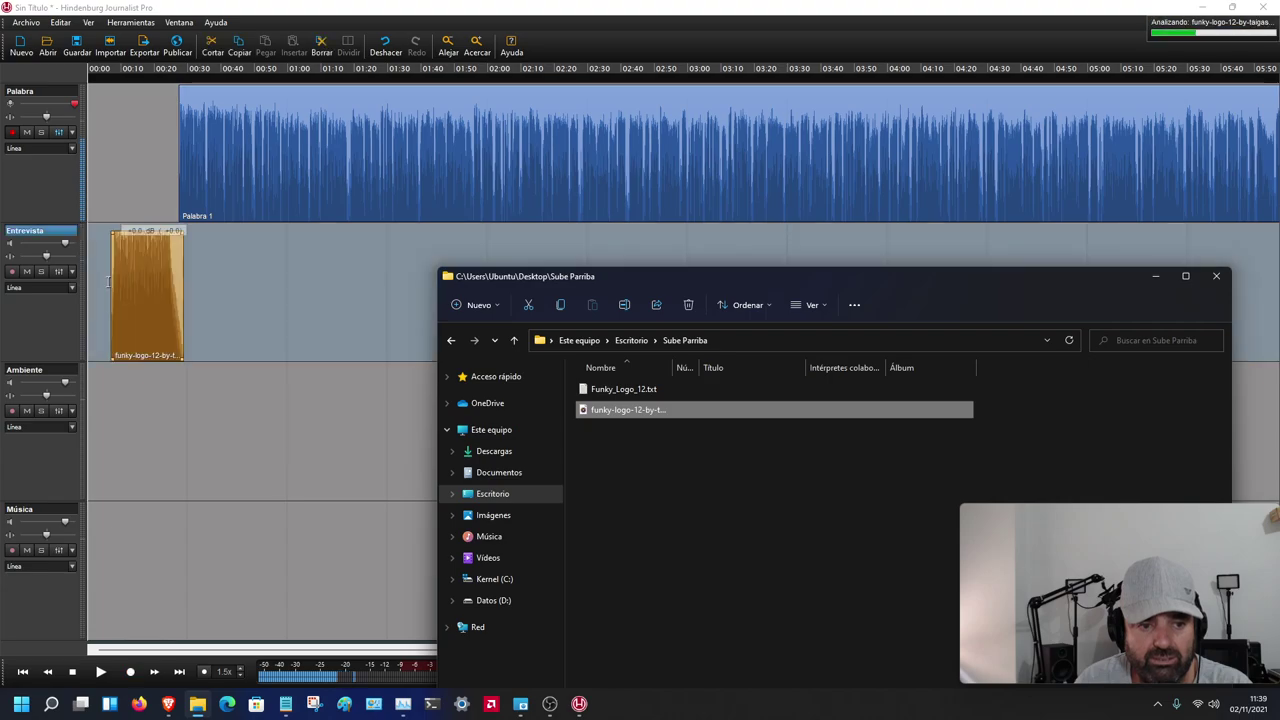
pyautogui.click(1150, 276)
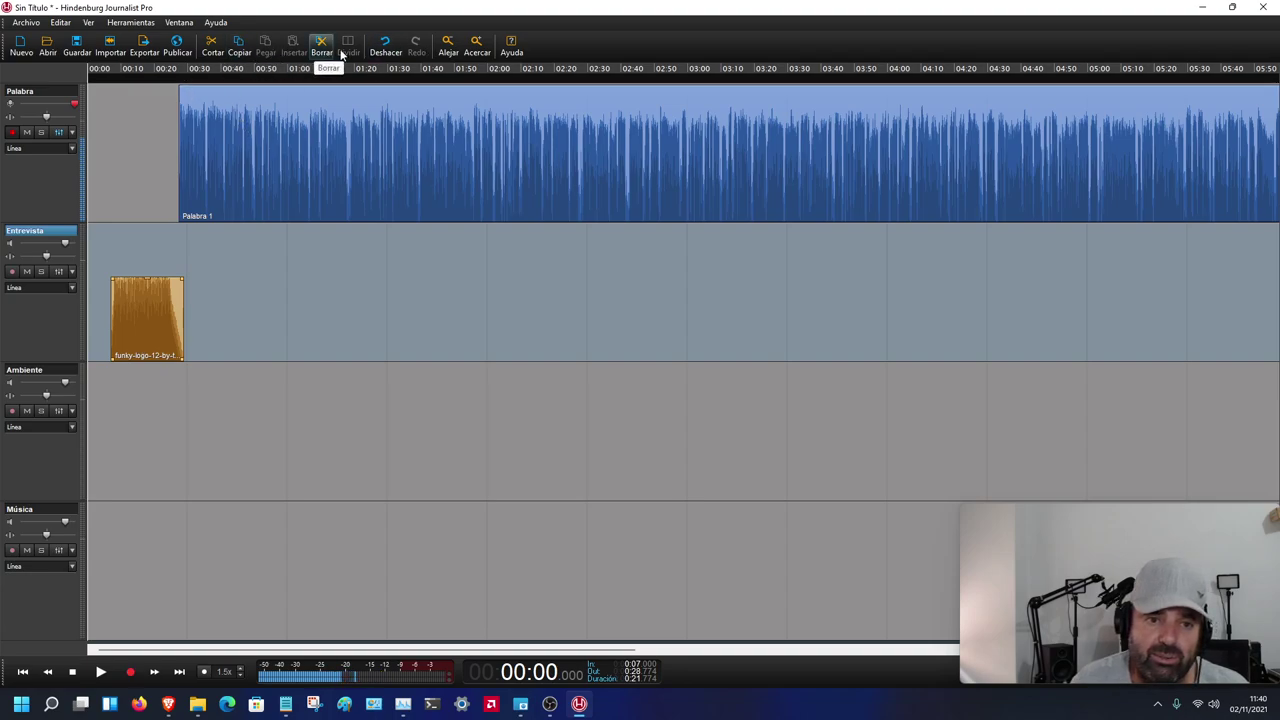
# - Move the funky-logo-12 clip on the Entrevista track to the very start of the timeline at 00:00
pyautogui.click(478, 44)
pyautogui.click(478, 44)
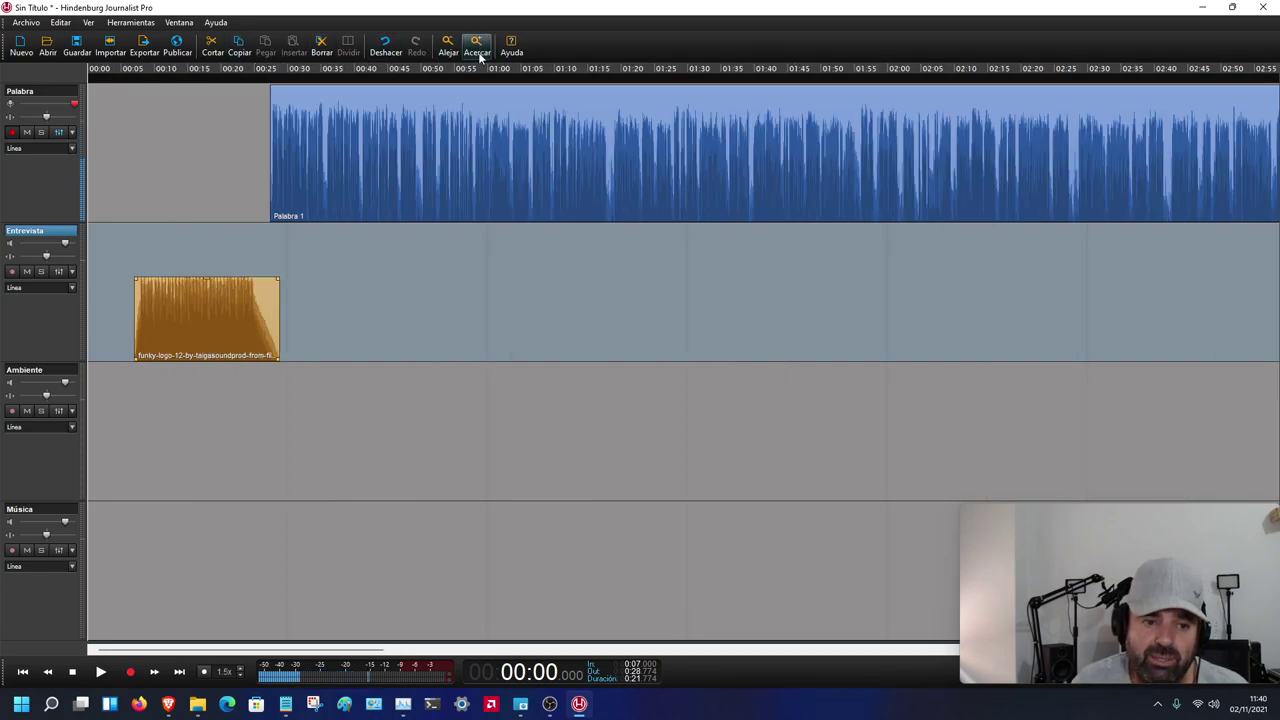
pyautogui.moveTo(218, 308); pyautogui.dragTo(161, 311)
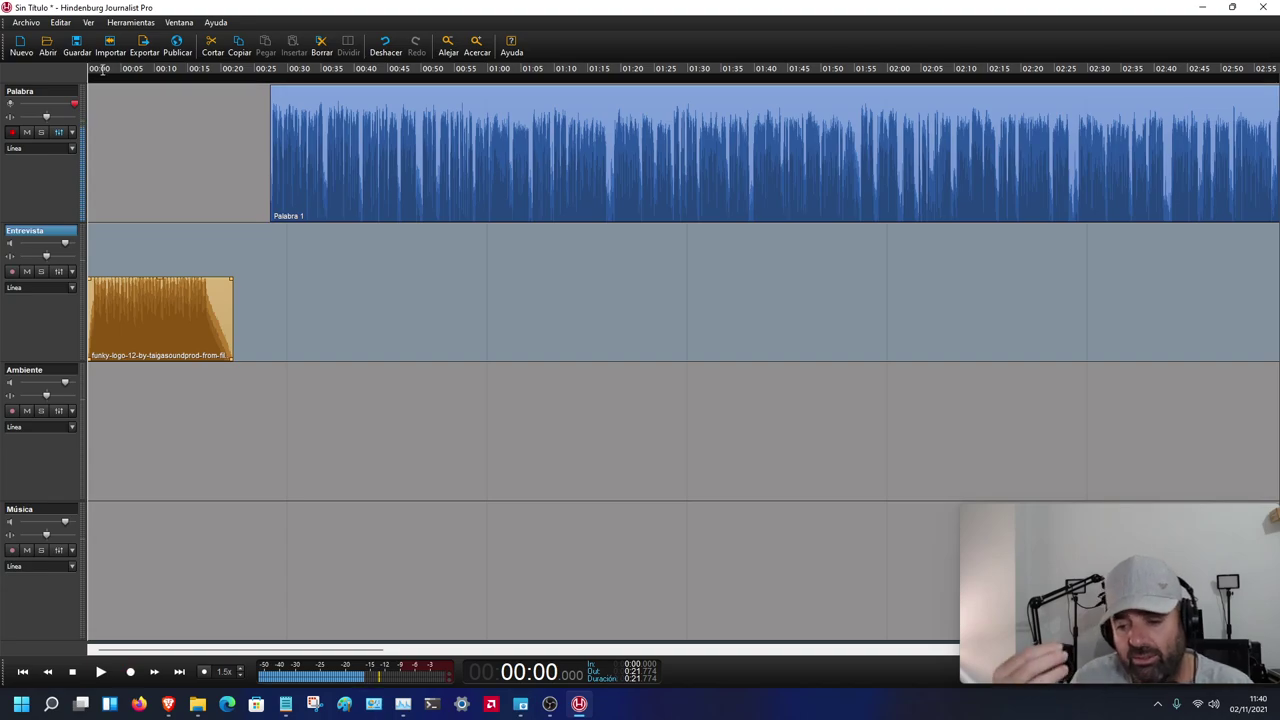
# - Play the opening music and then the voice around 00:46, comparing their levels on the meter
pyautogui.click(102, 70)
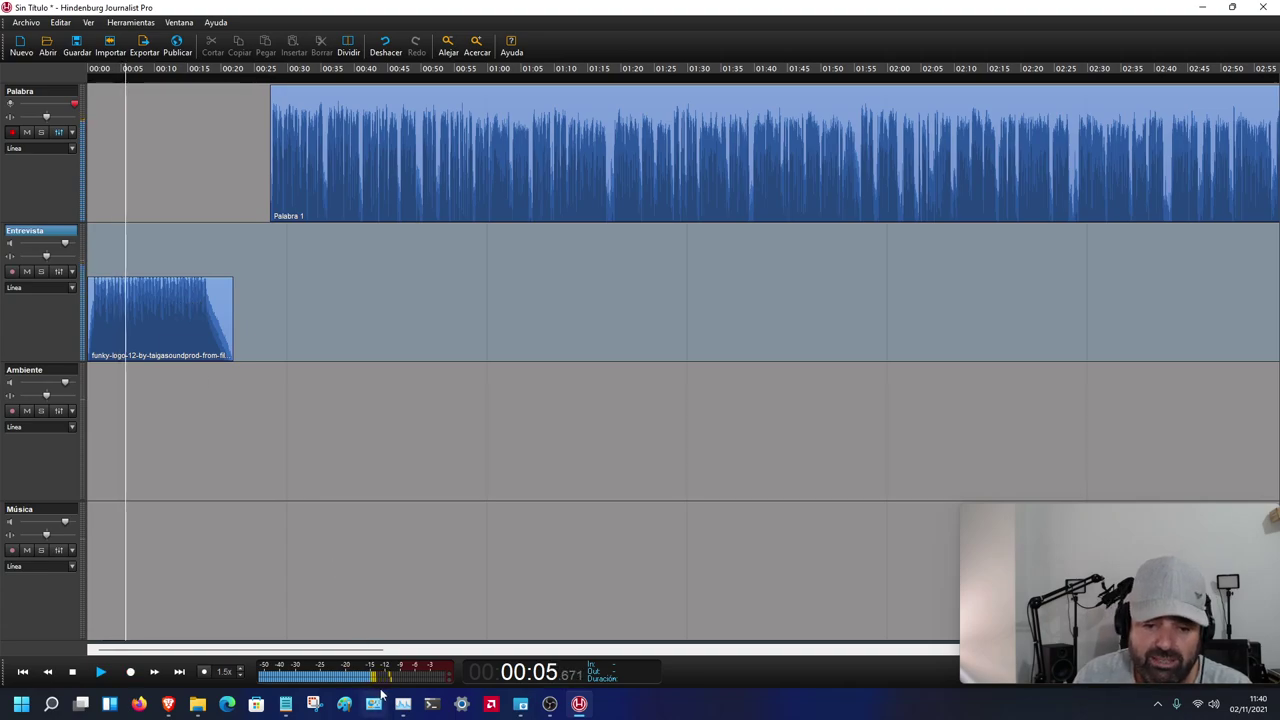
pyautogui.press('space')
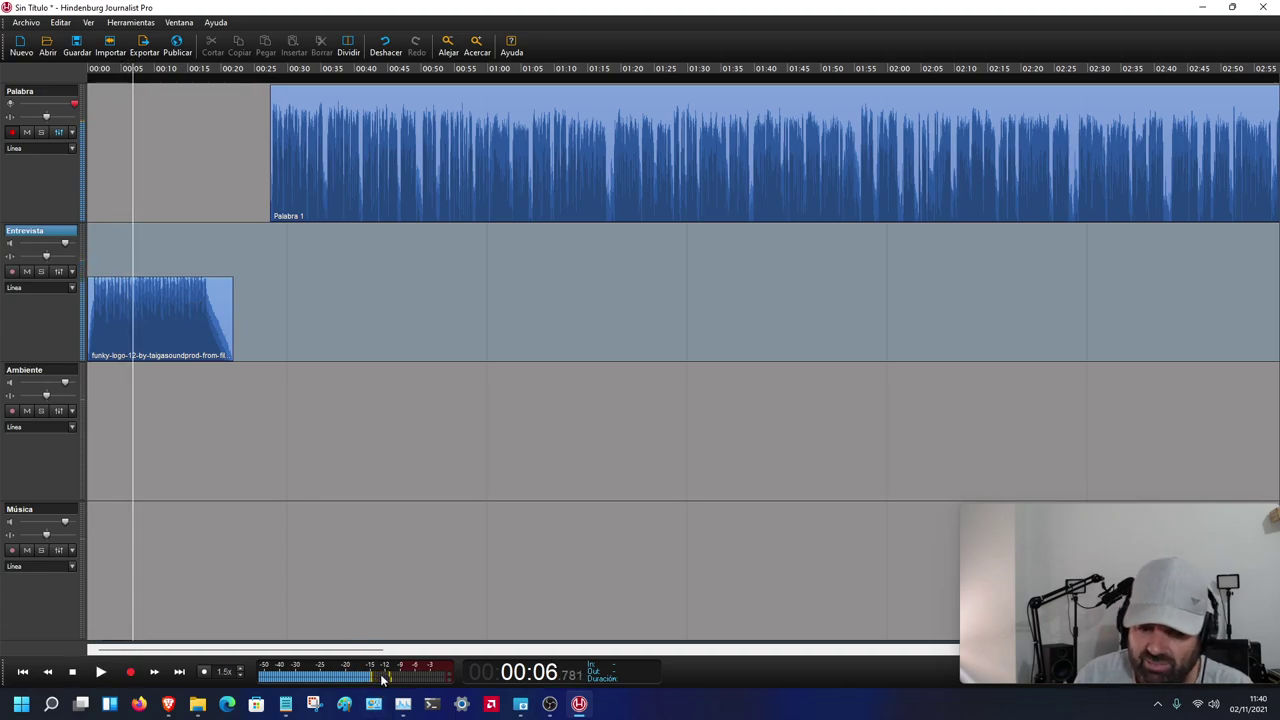
pyautogui.click(160, 300)
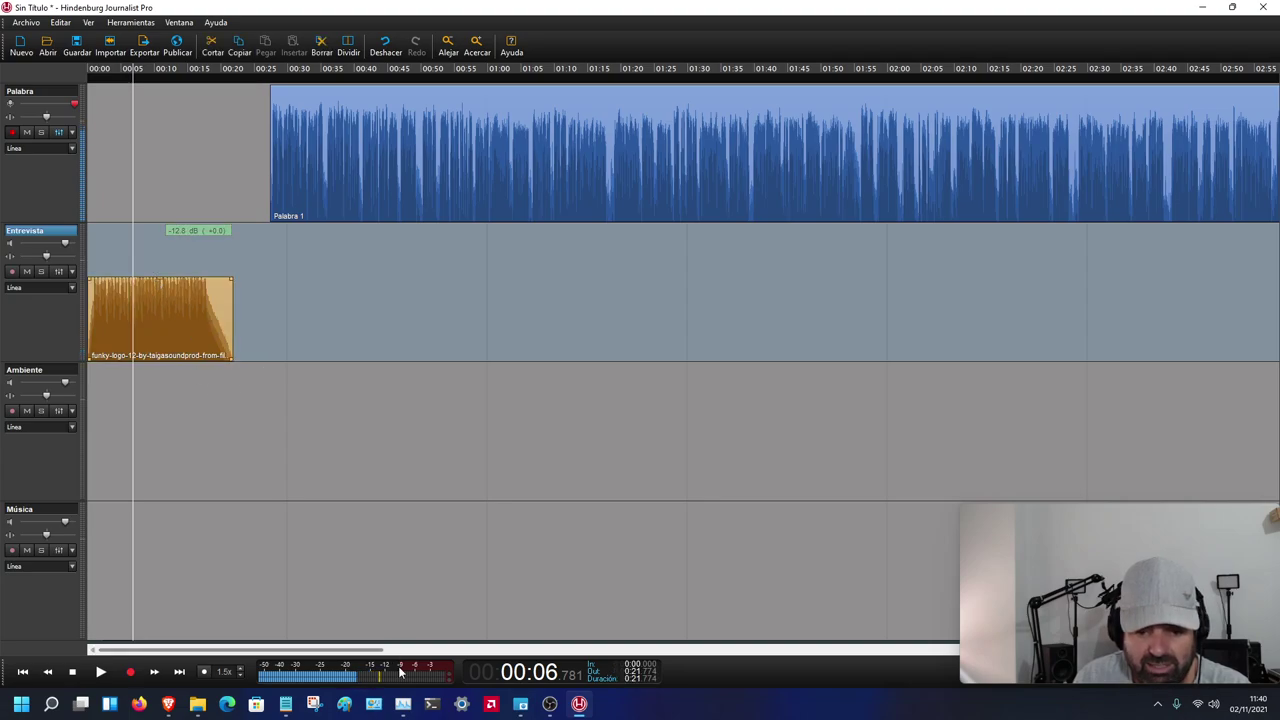
pyautogui.click(396, 76)
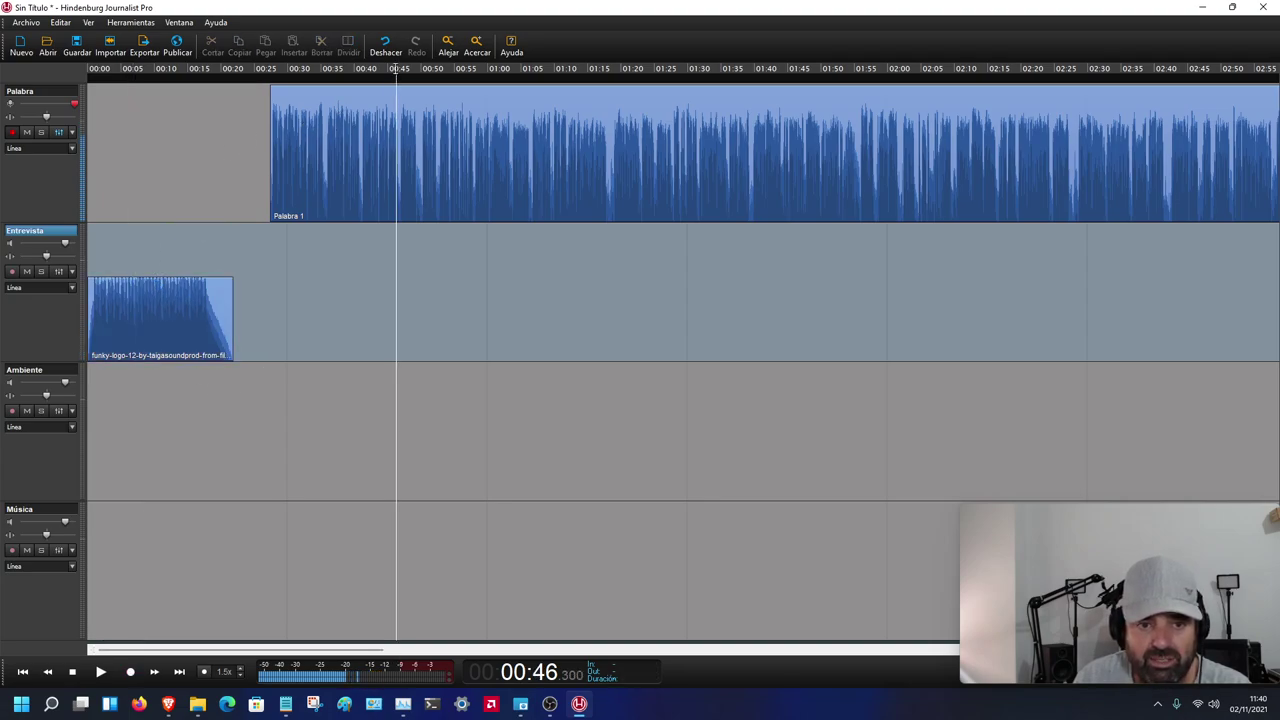
pyautogui.press('space')
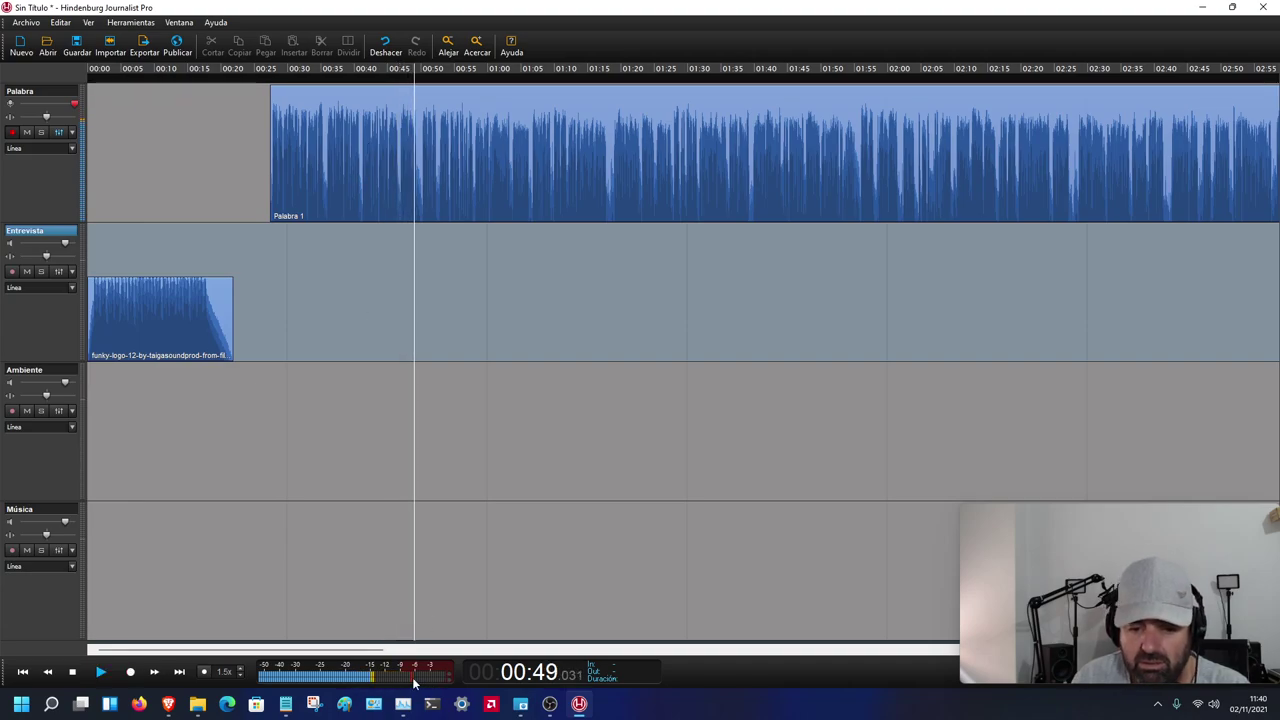
# - Replay the funky-logo-12 clip from about 00:04 and raise its clip volume to bring it closer to the voice level
pyautogui.click(112, 301)
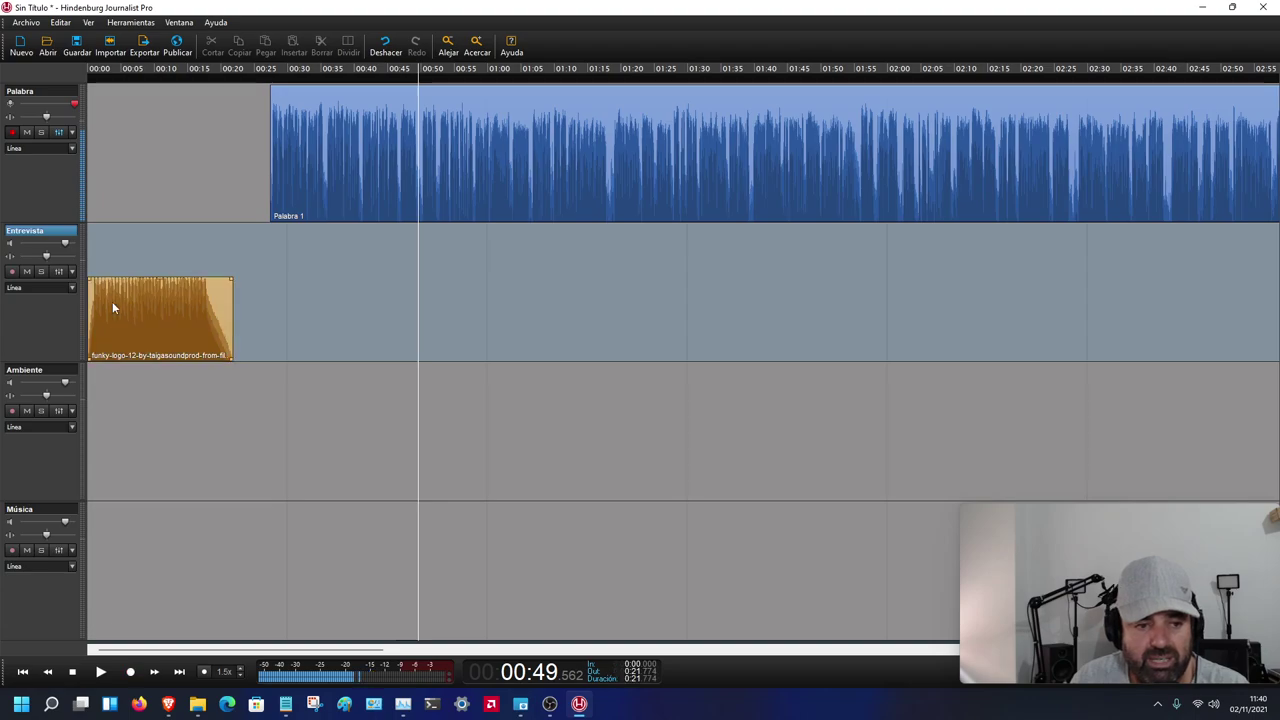
pyautogui.click(118, 80)
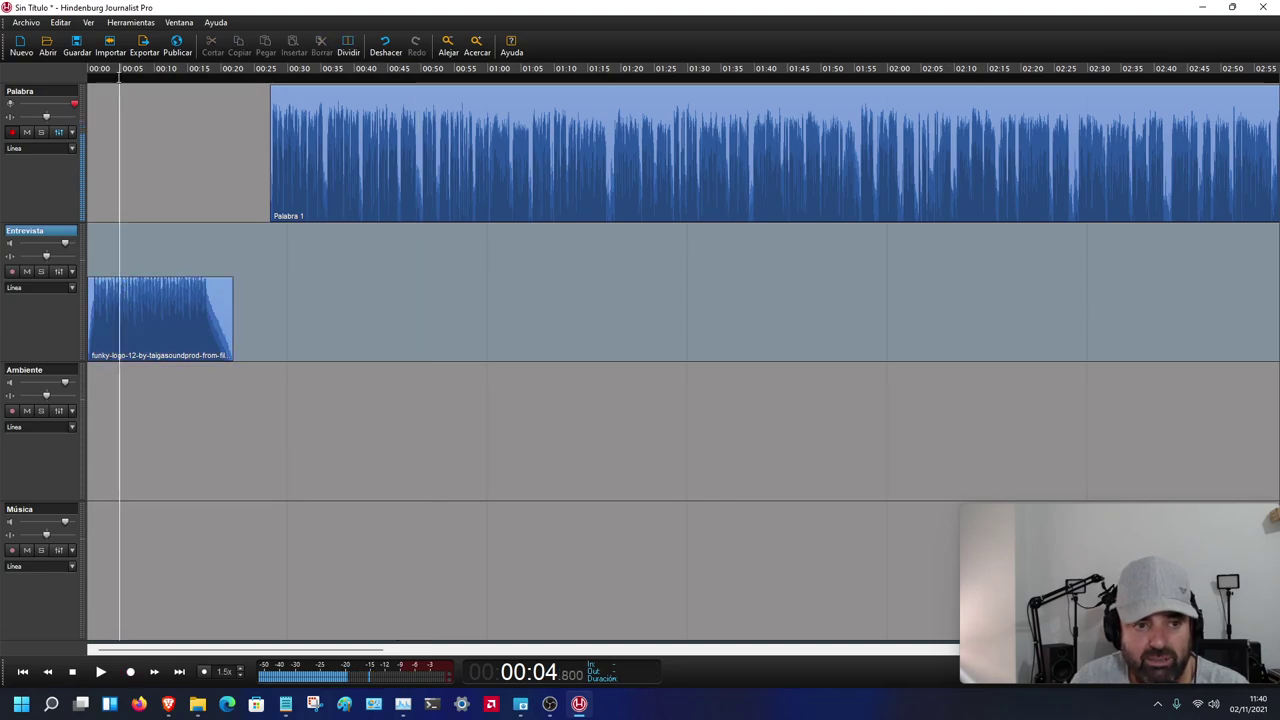
pyautogui.click(147, 280)
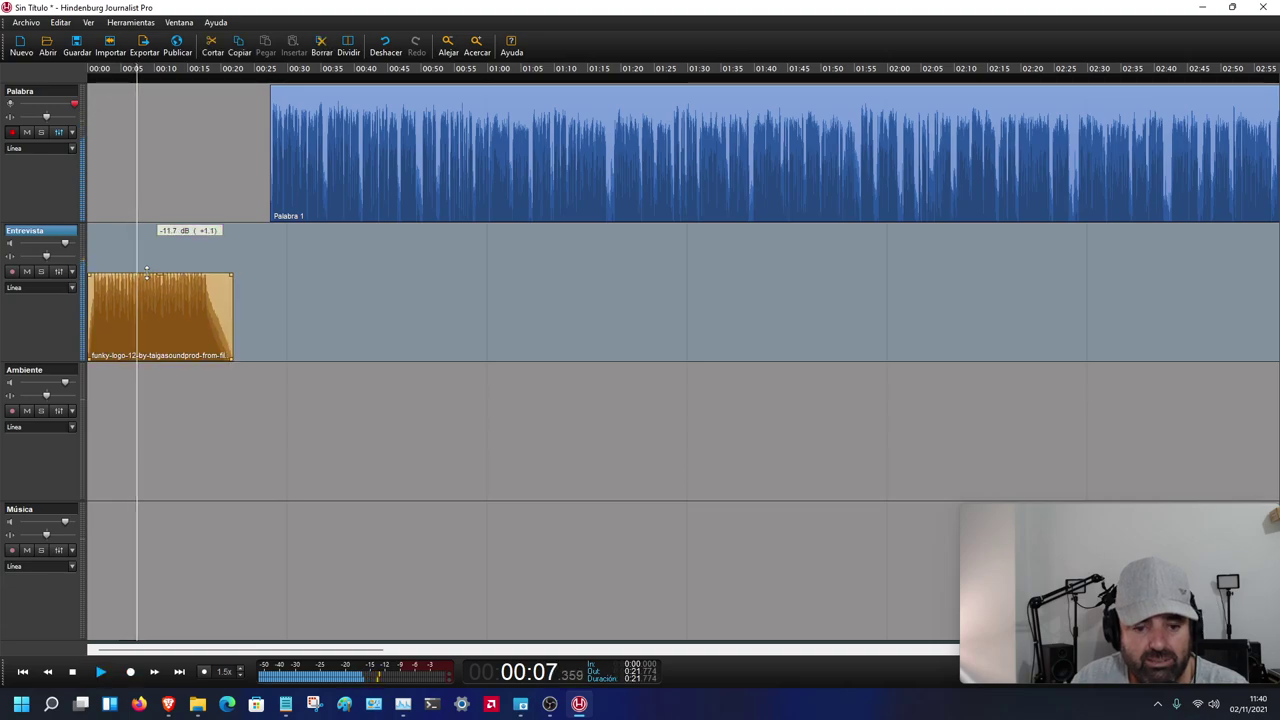
pyautogui.moveTo(147, 280); pyautogui.dragTo(148, 257)
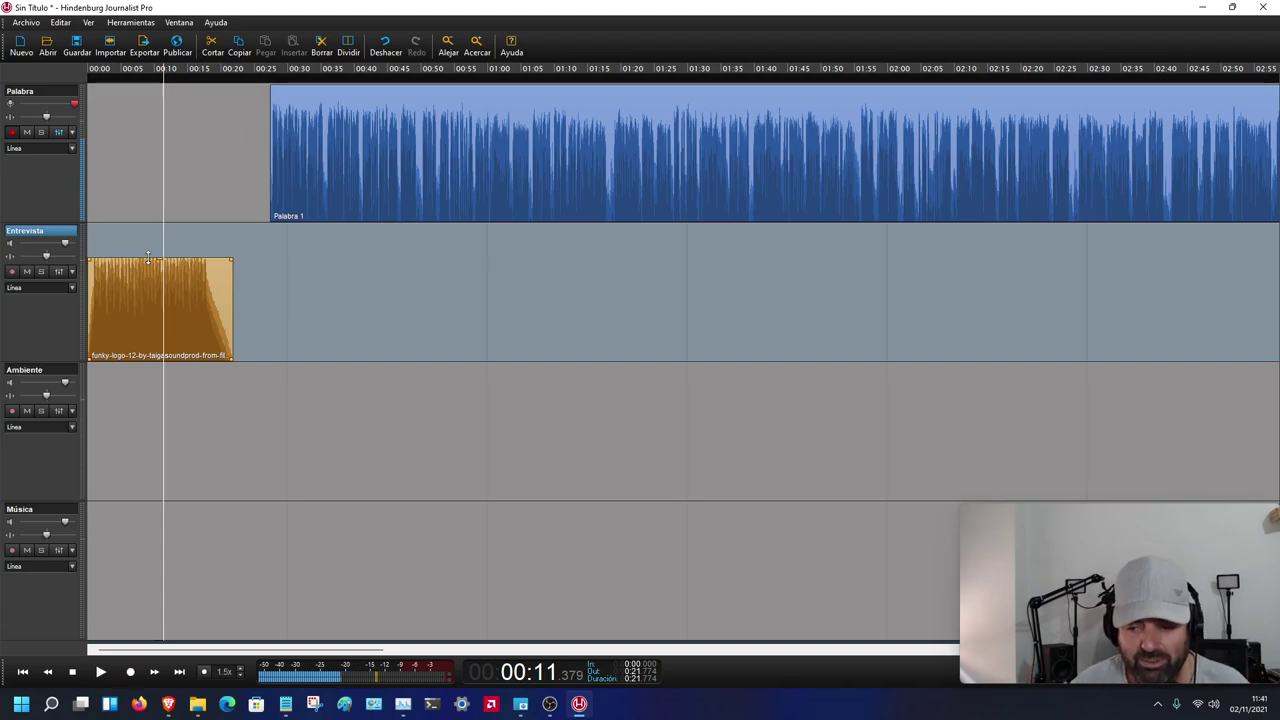
pyautogui.click(118, 78)
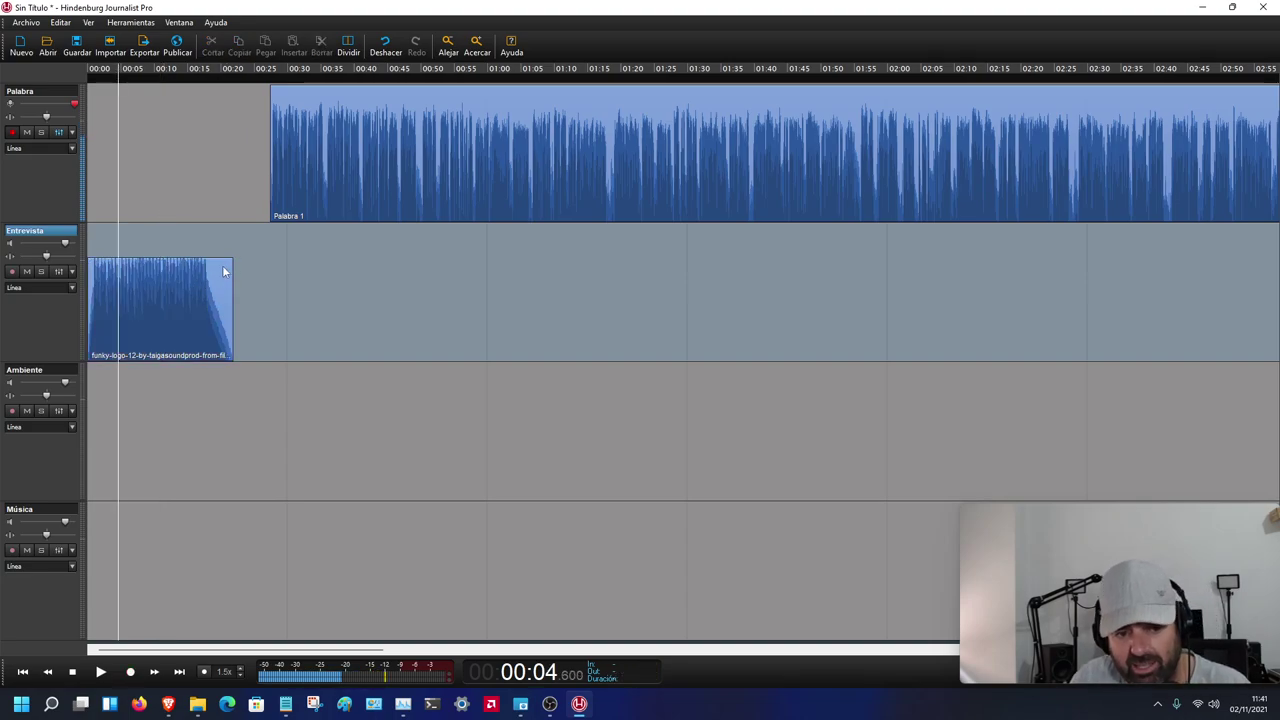
# - Move the Palabra 1 clip to start at about 00:18, overlapping the music's fade-out, and listen to the transition from about 00:17
pyautogui.click(340, 156)
pyautogui.moveTo(352, 158); pyautogui.dragTo(289, 159)
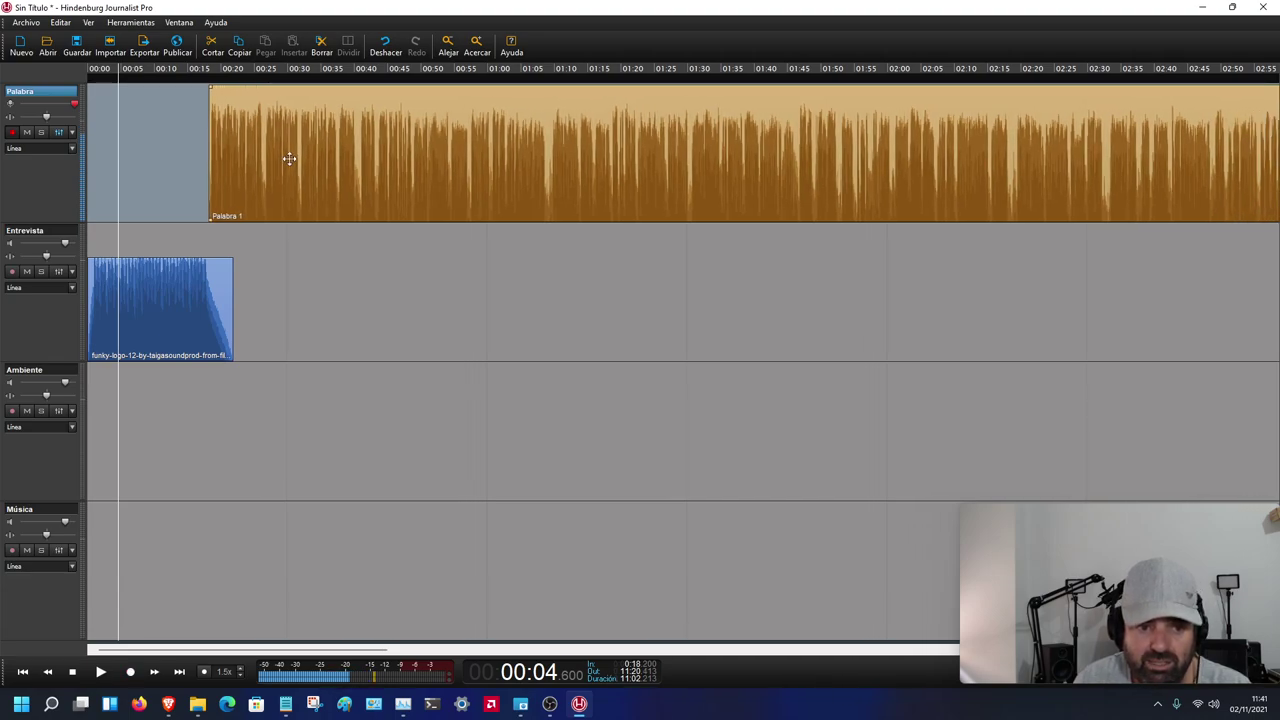
pyautogui.click(200, 74)
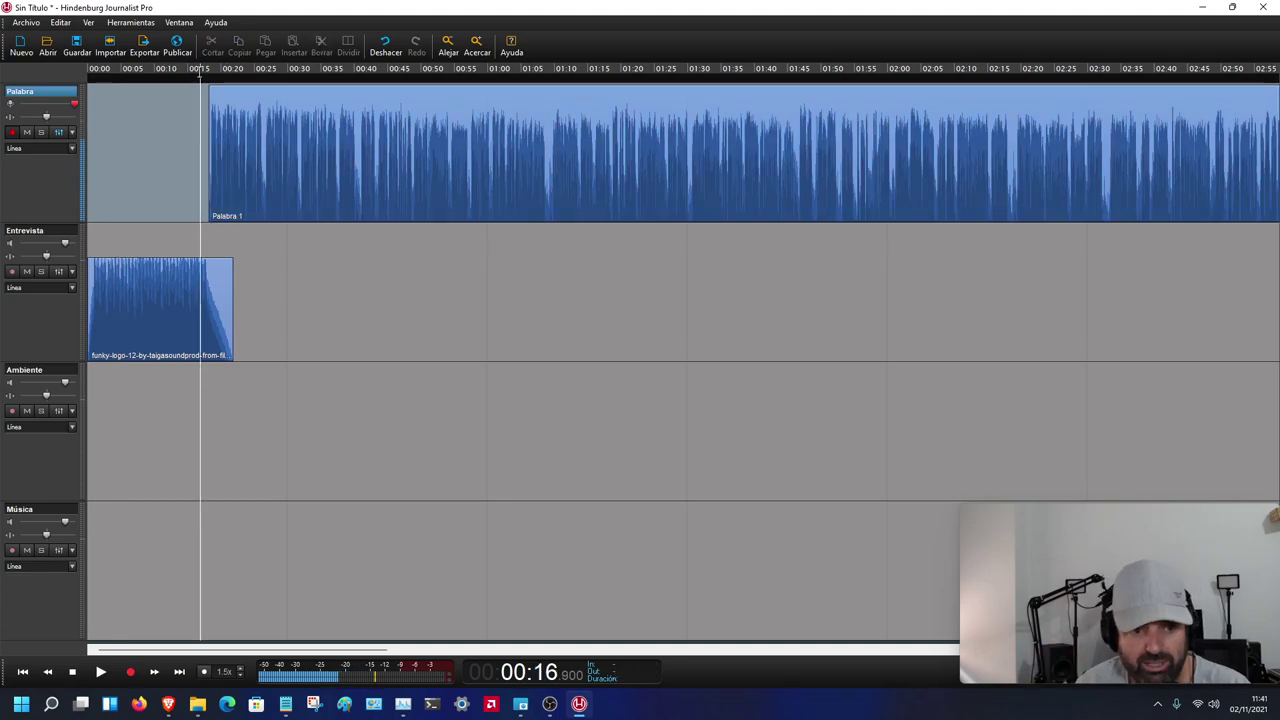
pyautogui.press('space')
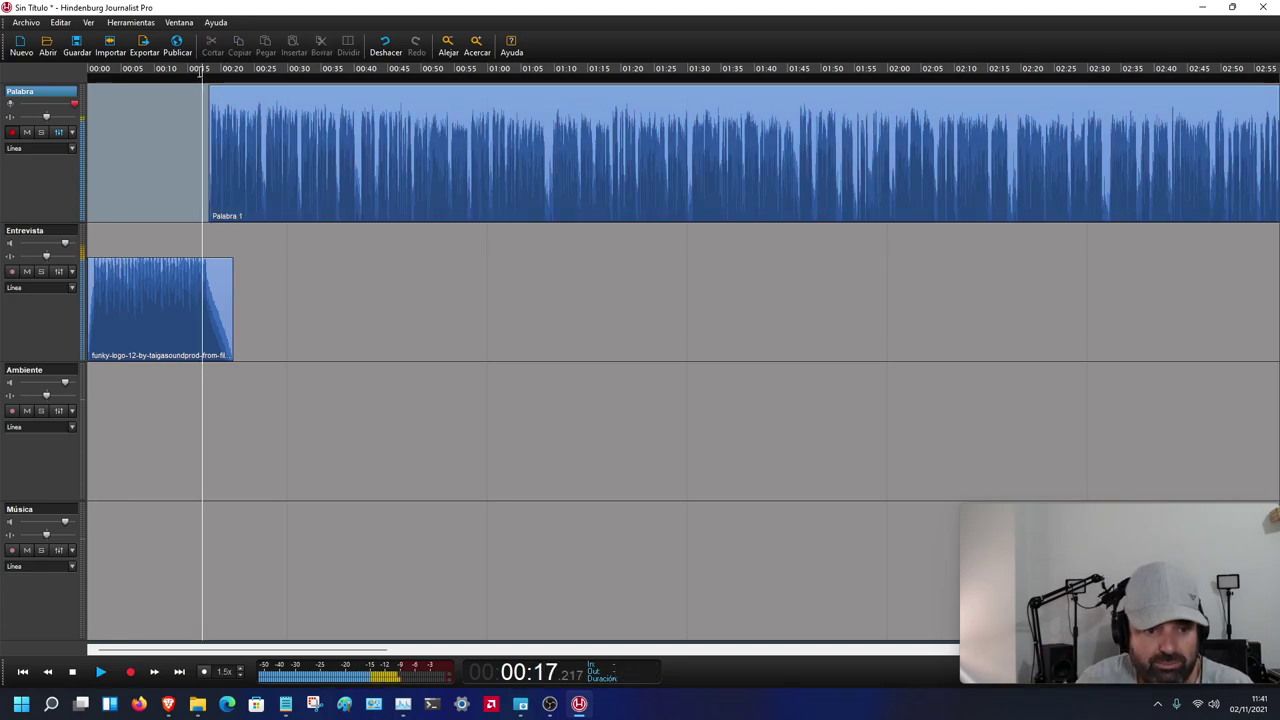
pyautogui.click(86, 664)
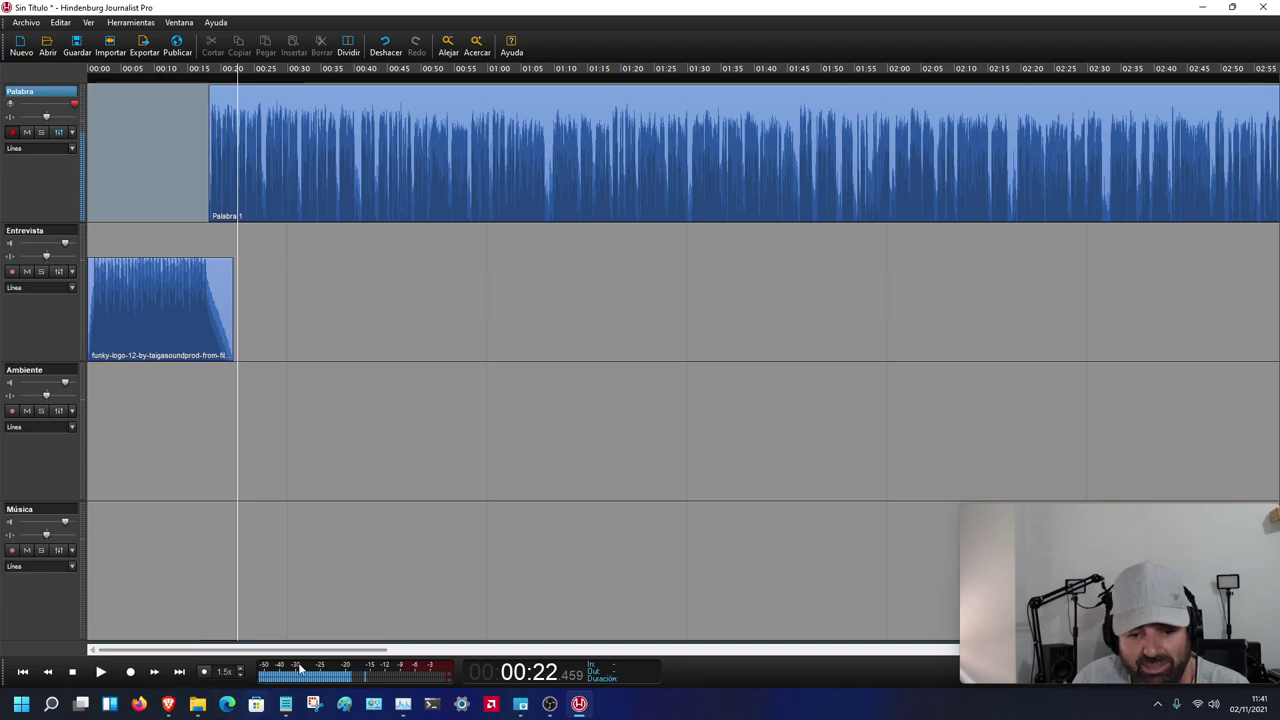
# - Show the end of the recording, move the webcam window over to the track headers, and try its mirrored view
pyautogui.moveTo(359, 651); pyautogui.dragTo(1245, 648)
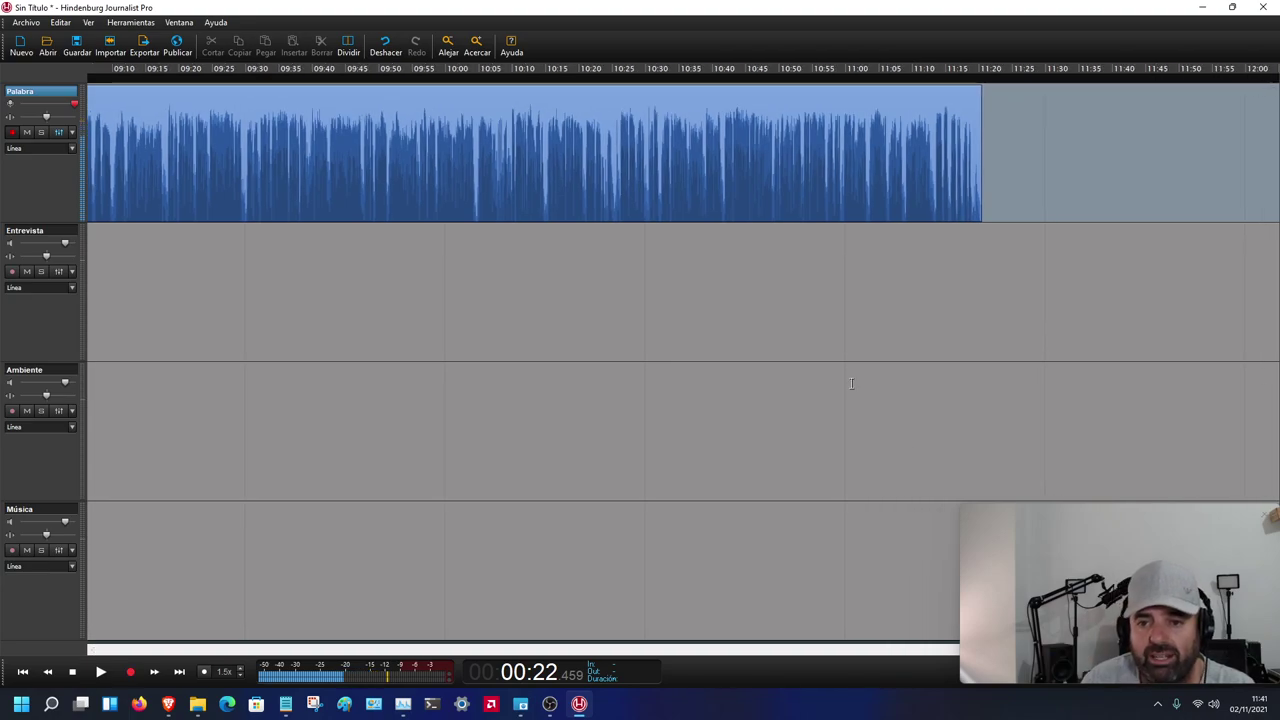
pyautogui.moveTo(1120, 515); pyautogui.dragTo(169, 478)
pyautogui.moveTo(221, 610)
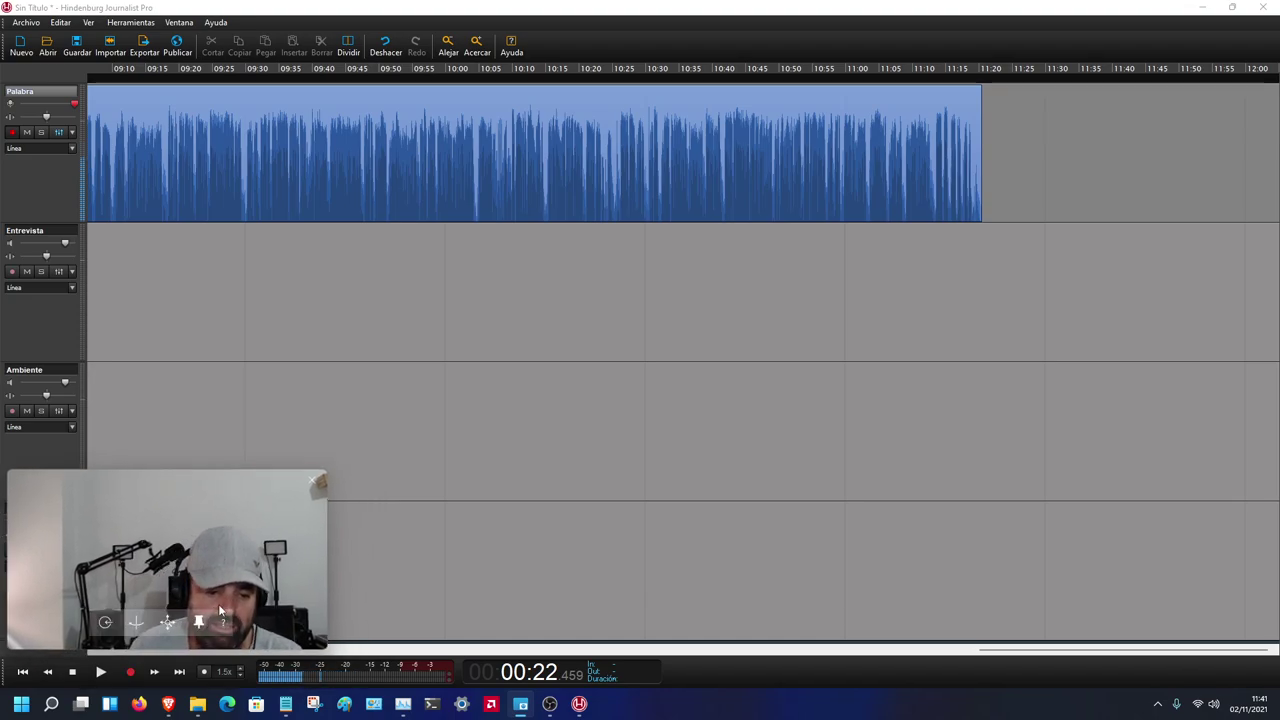
pyautogui.click(136, 622)
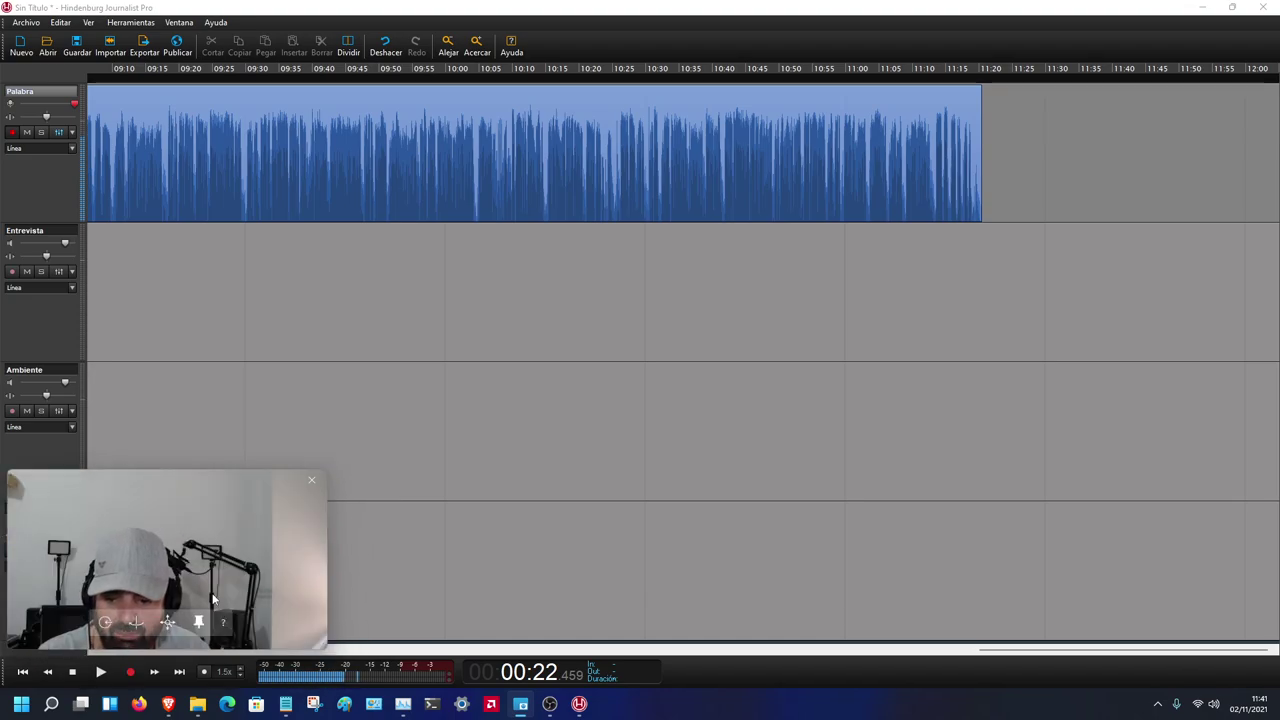
pyautogui.click(136, 622)
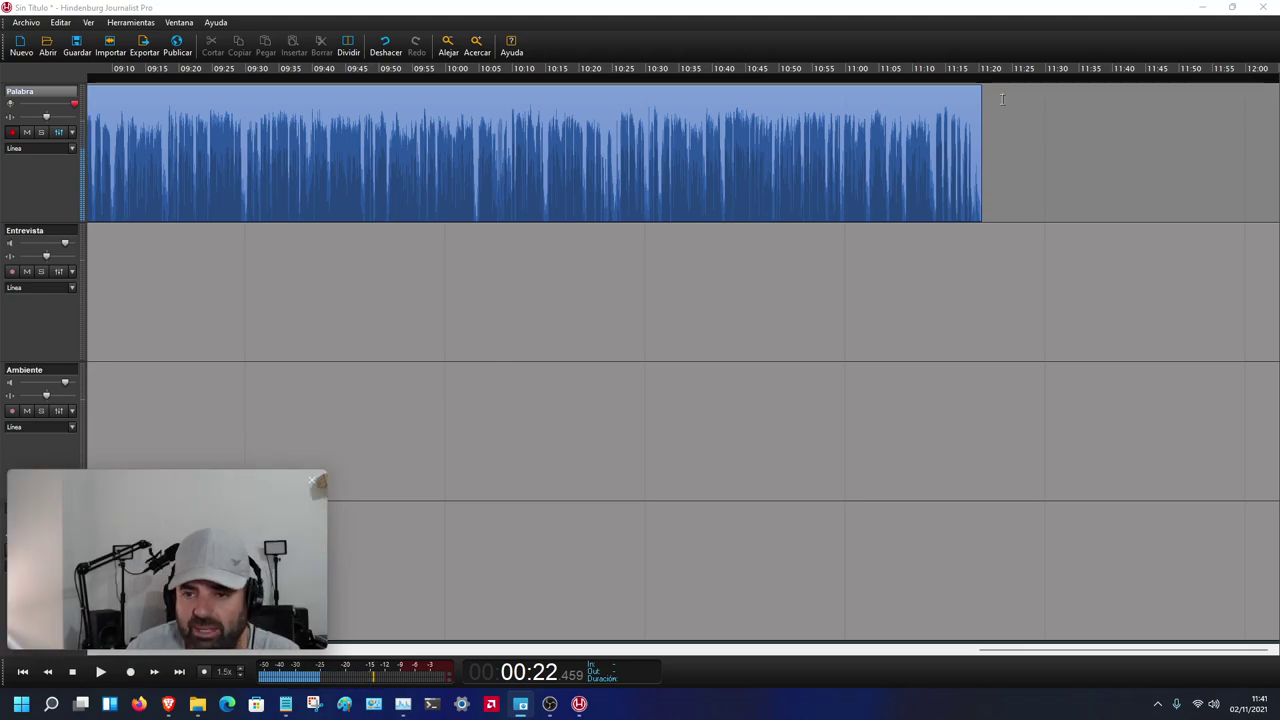
# - Play the end of the Palabra 1 clip and trim its closing noise so it ends at about 11:18.5
pyautogui.click(957, 130)
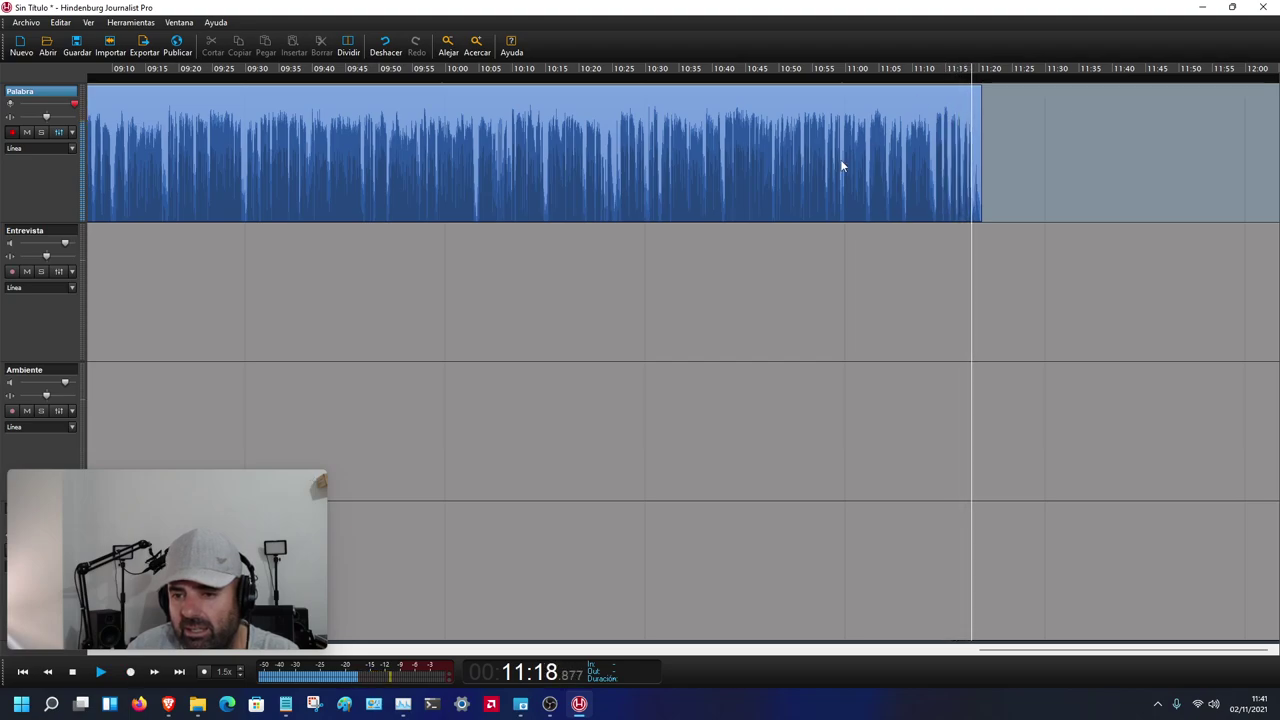
pyautogui.click(908, 173)
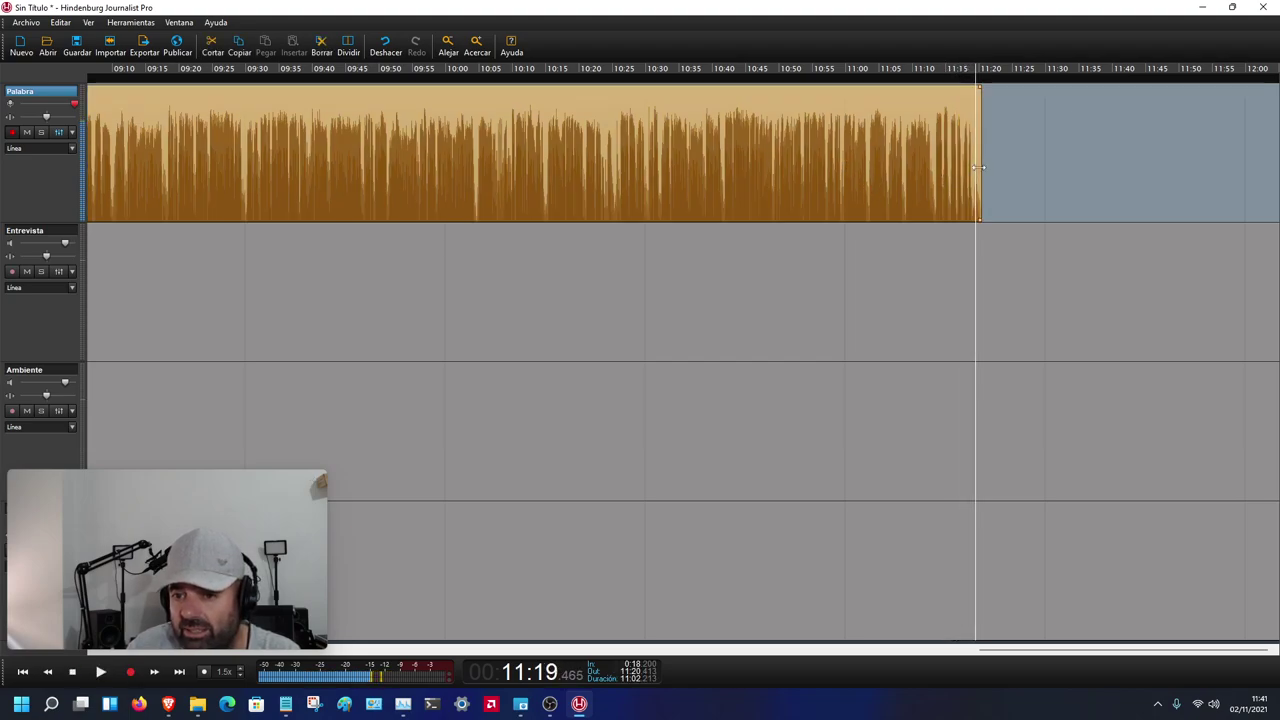
pyautogui.moveTo(978, 168); pyautogui.dragTo(966, 177)
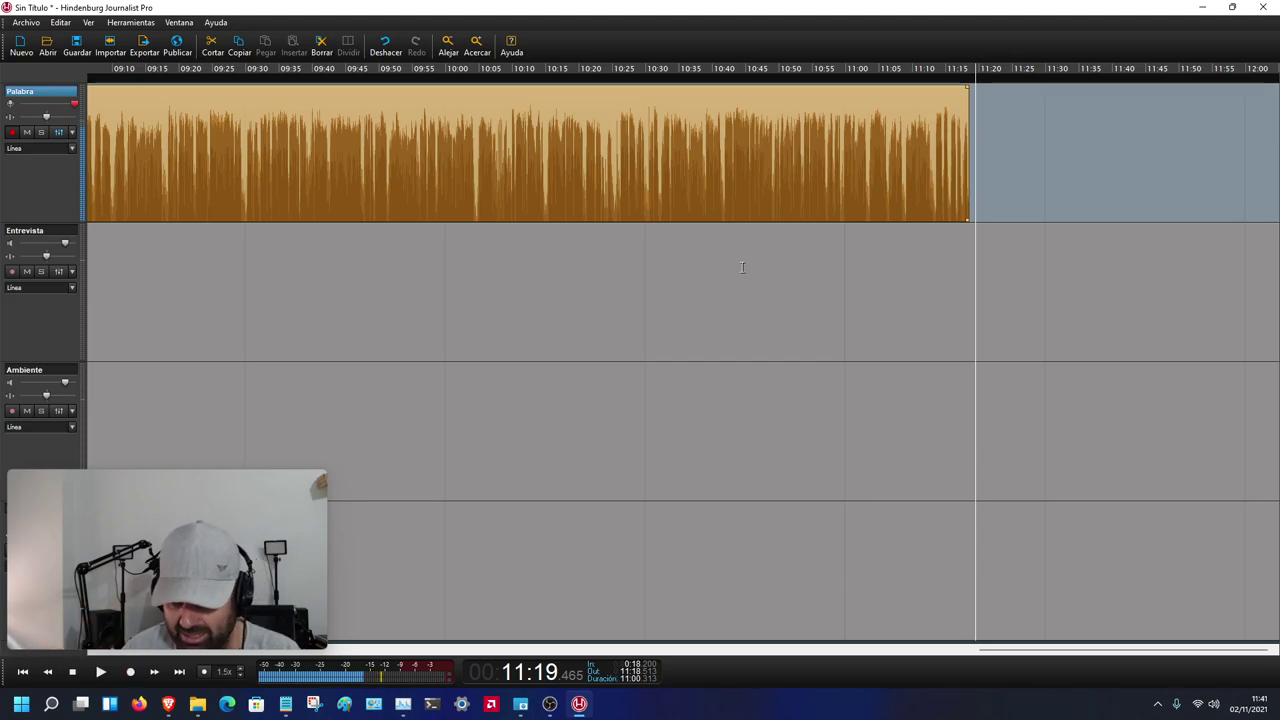
pyautogui.hotkey('ctrl', 'r')
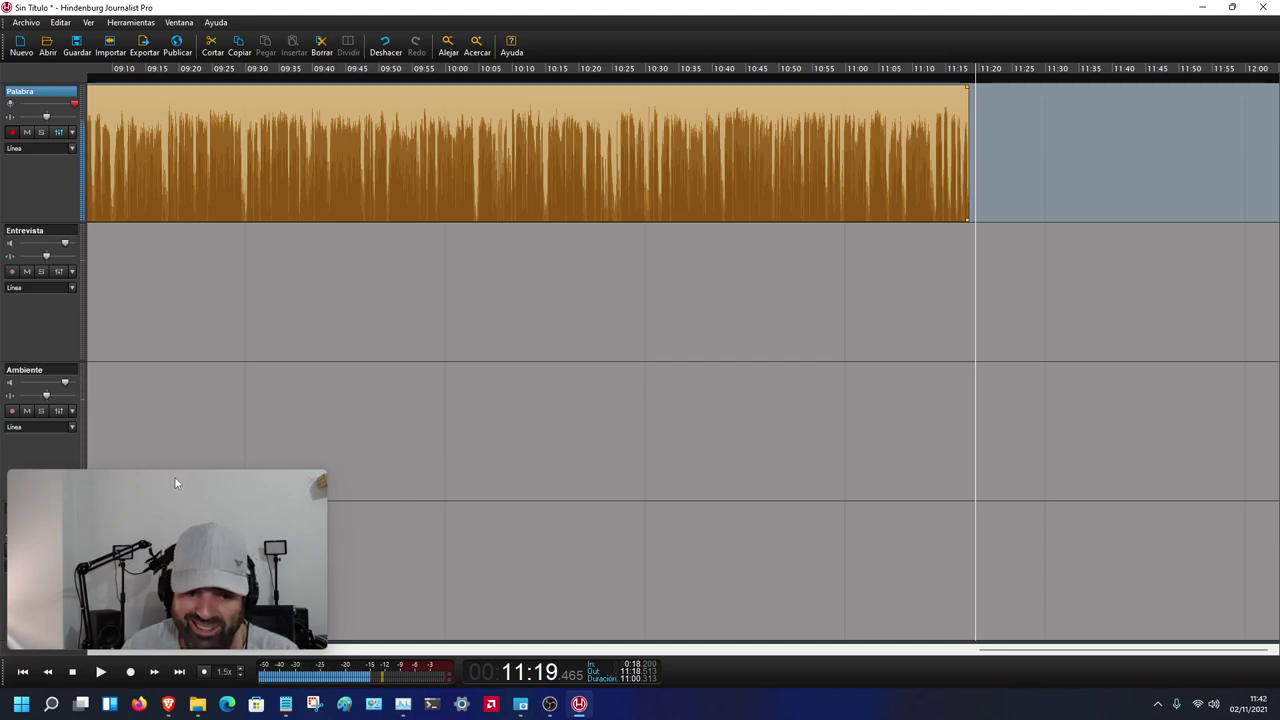
# - Move the webcam window back over the empty tracks past the recording's end and listen to the trimmed voice ending
pyautogui.moveTo(174, 476); pyautogui.dragTo(1114, 463)
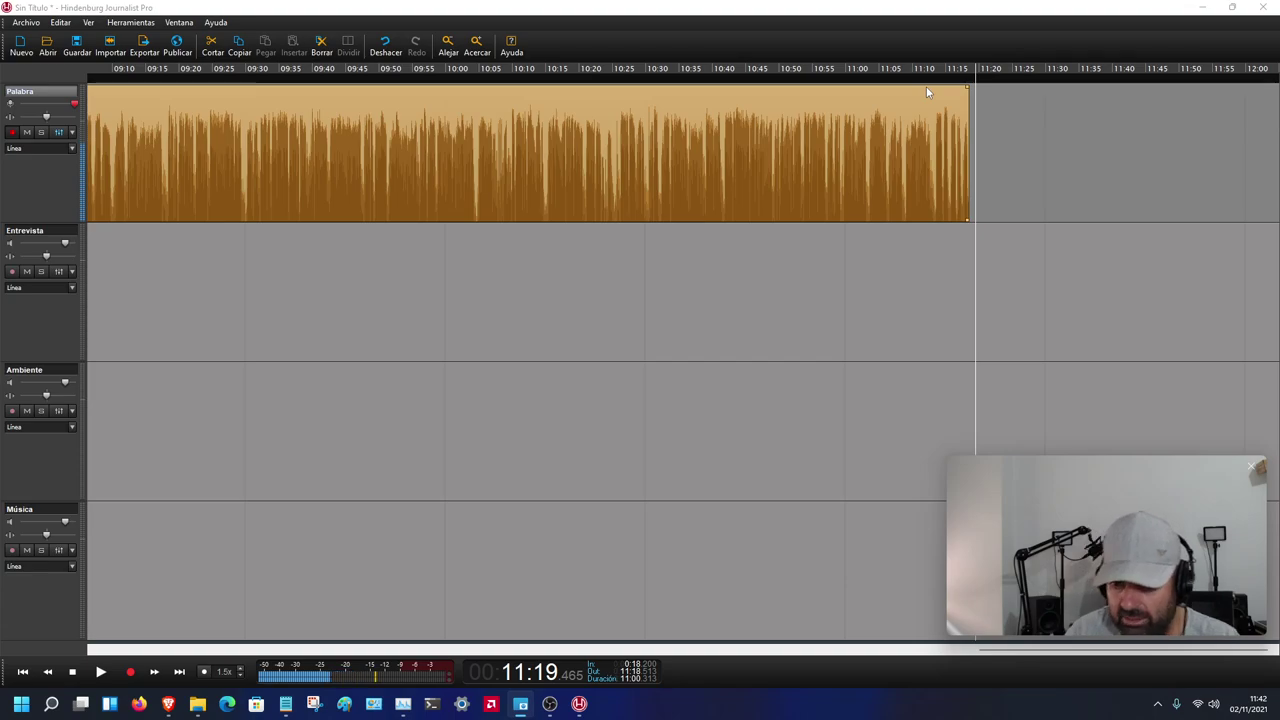
pyautogui.click(935, 142)
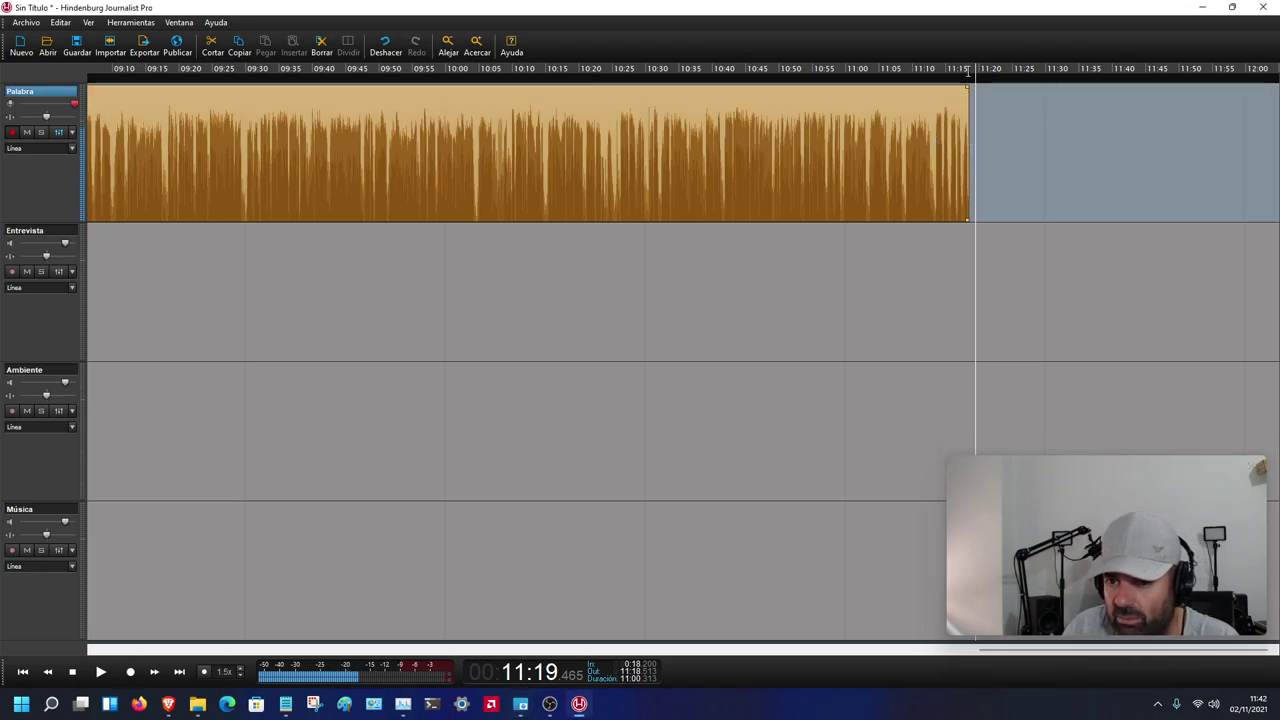
pyautogui.click(954, 150)
pyautogui.press('space')
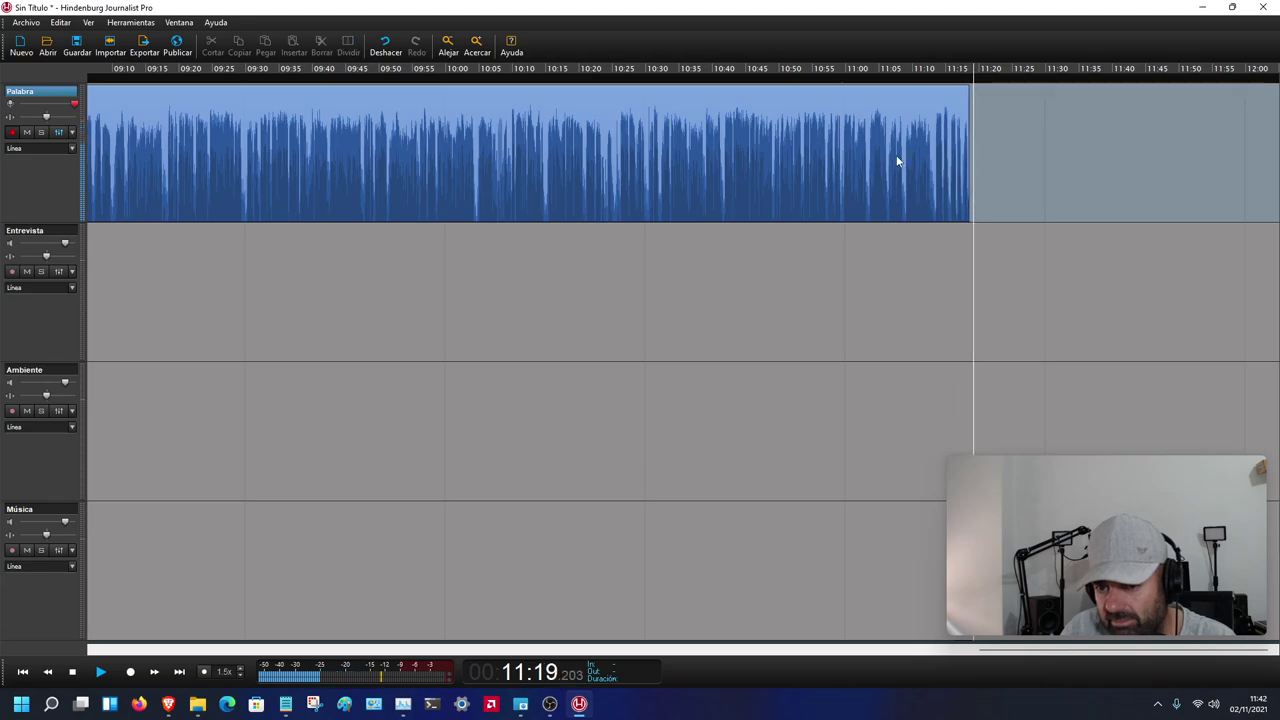
# - Add the funky-logo-12 music file from the Sube Parriba folder to the Entrevista track at about 11:23 and close the folder window
pyautogui.click(197, 703)
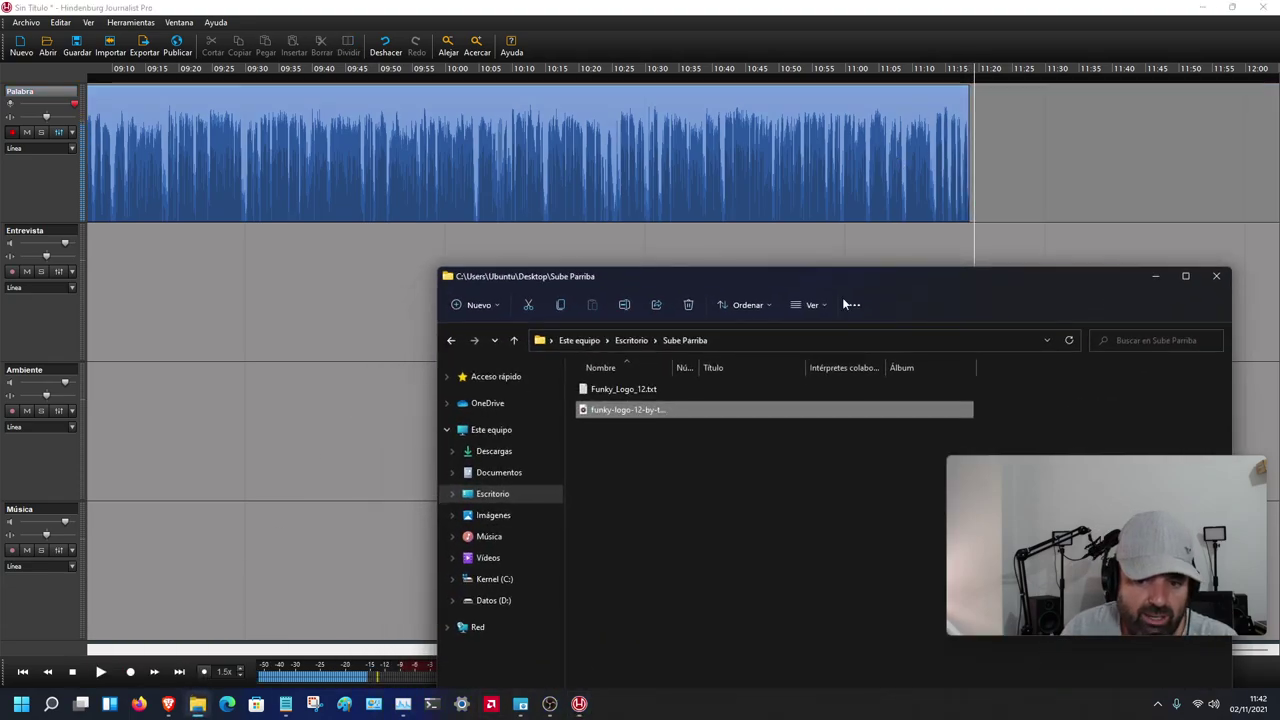
pyautogui.moveTo(939, 286); pyautogui.dragTo(491, 377)
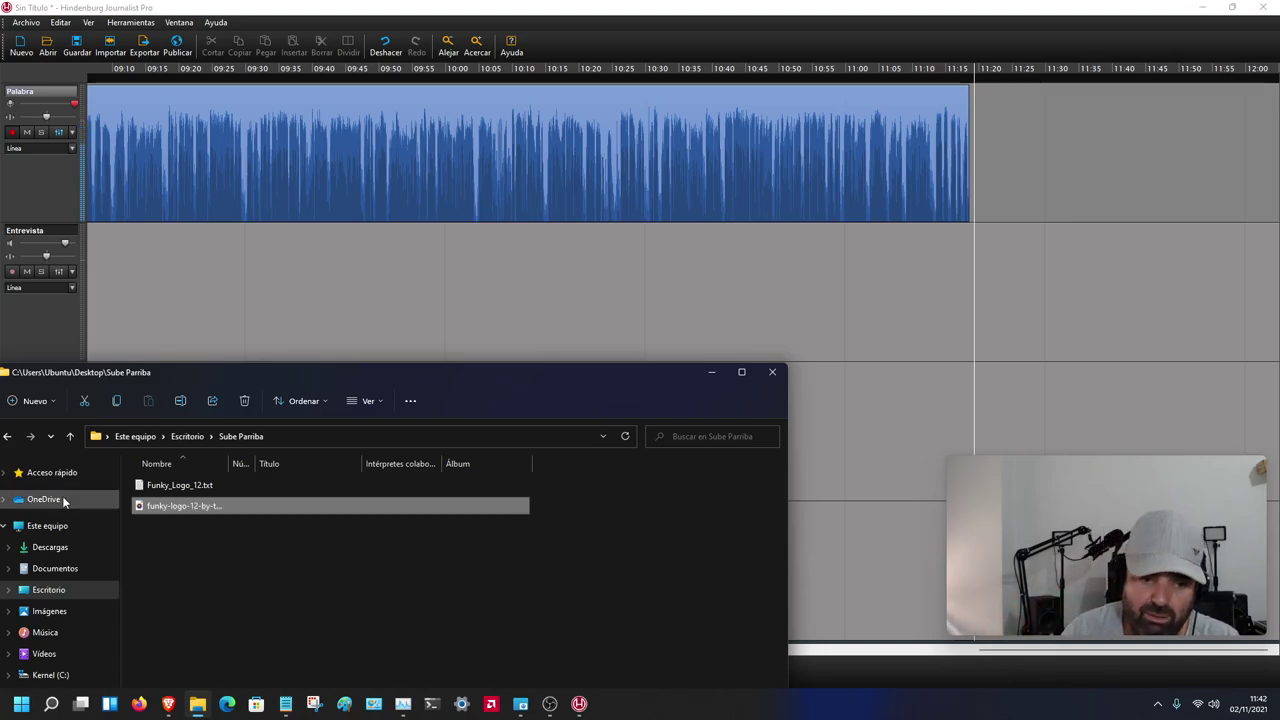
pyautogui.moveTo(143, 506); pyautogui.dragTo(1010, 308)
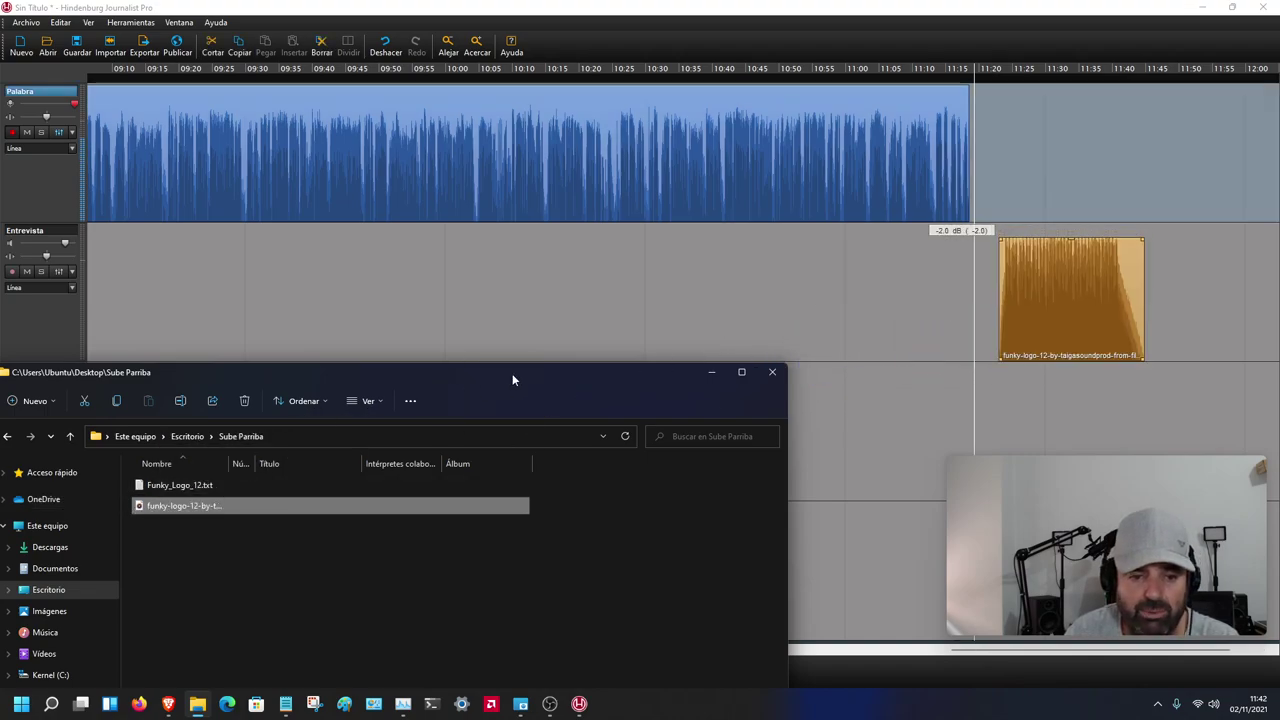
pyautogui.moveTo(512, 373); pyautogui.dragTo(771, 301)
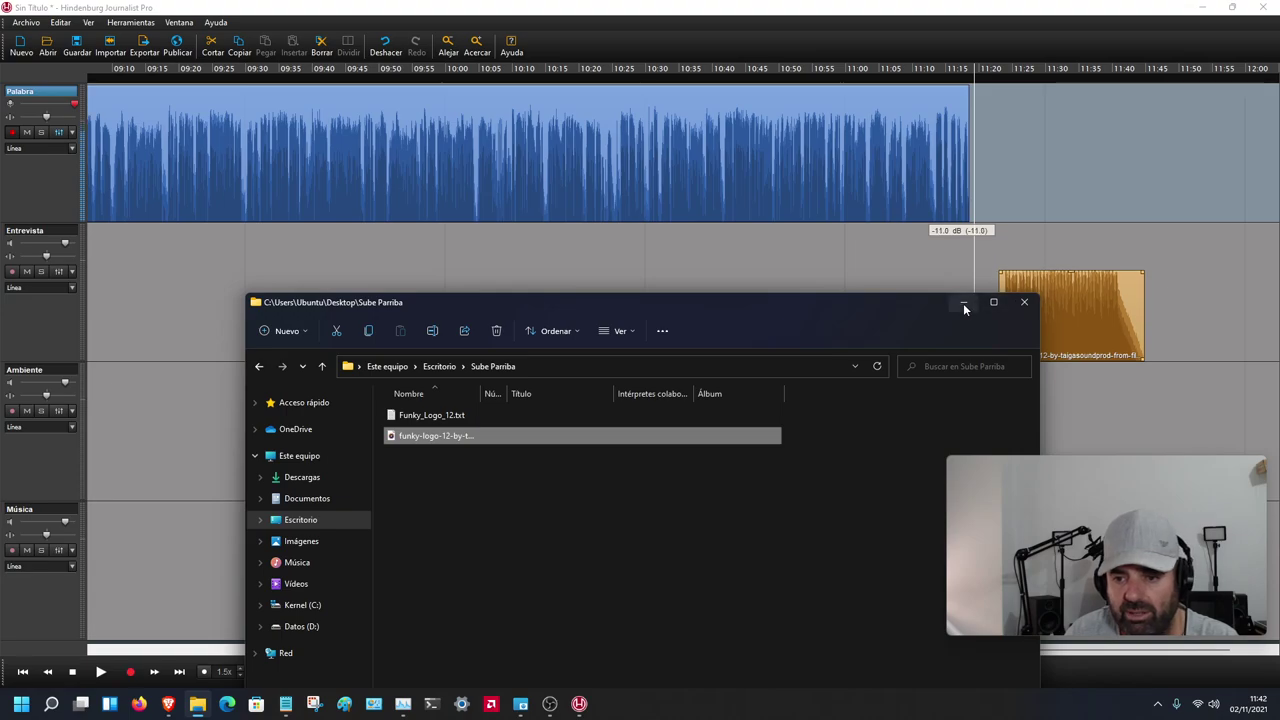
pyautogui.click(1024, 301)
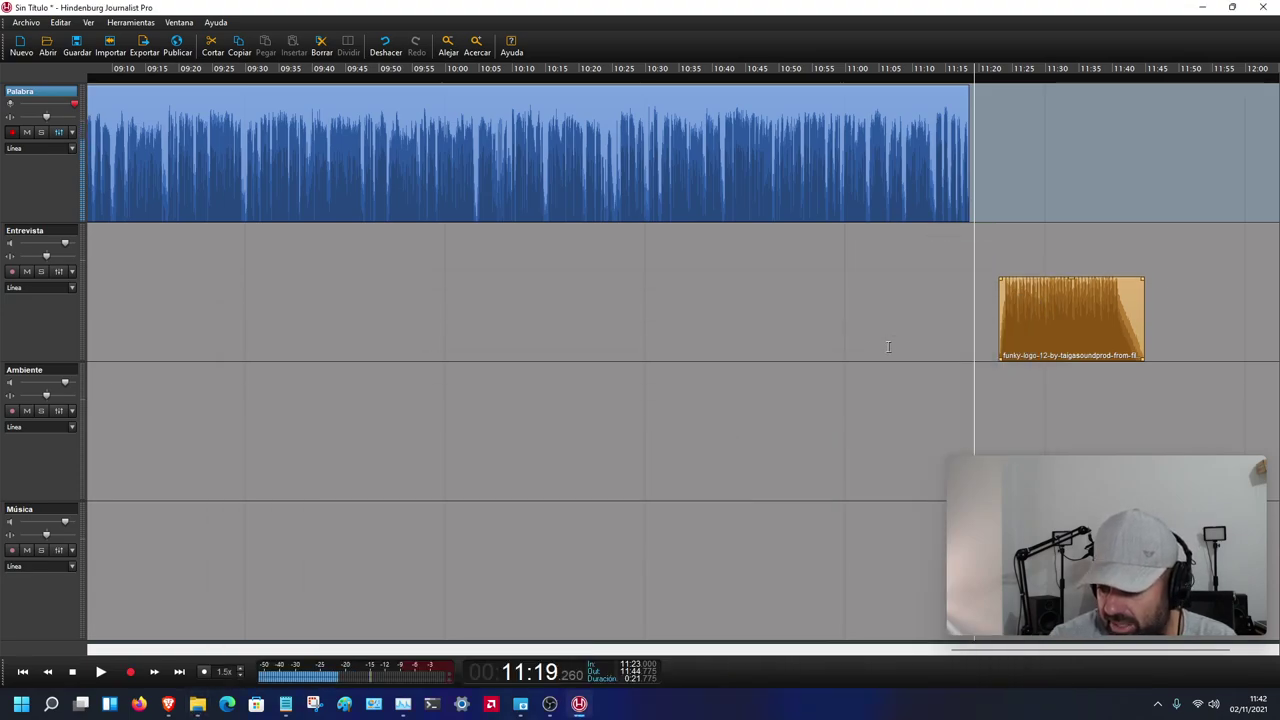
# - Set the playhead to about 11:06 and move the closing funky-logo-12 clip on the Entrevista track to start at about 11:18
pyautogui.click(892, 72)
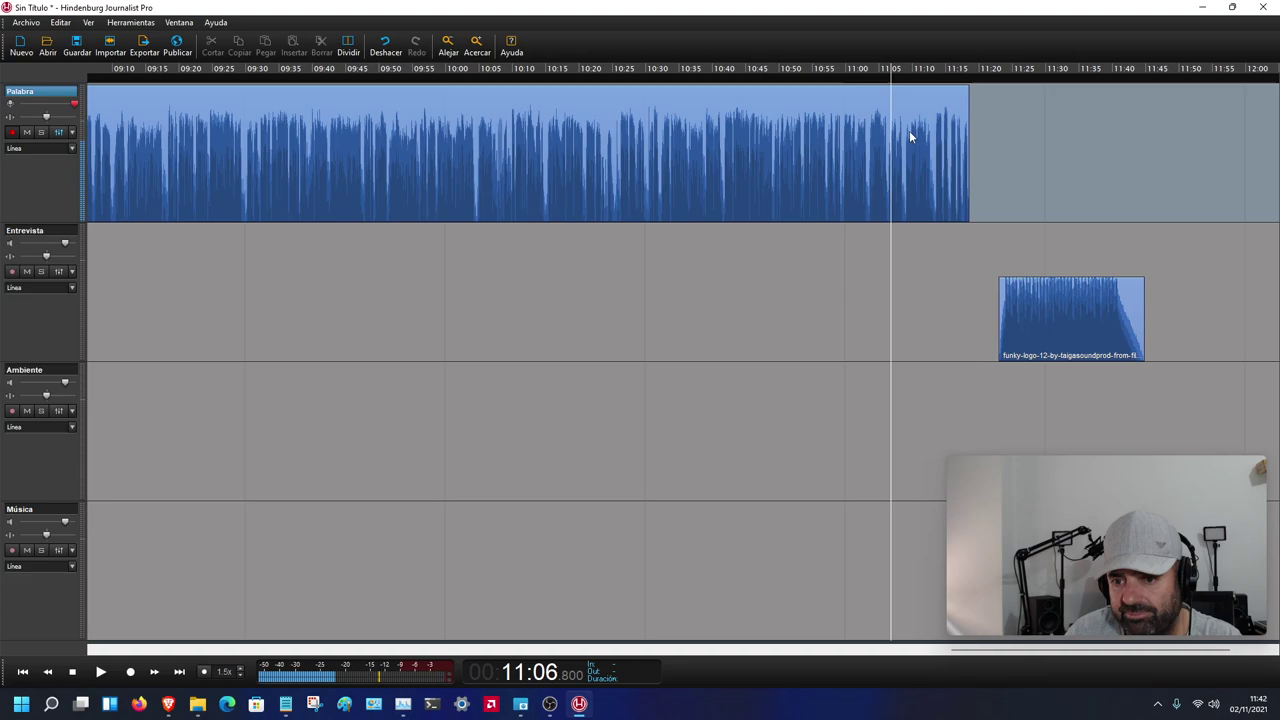
pyautogui.click(1032, 316)
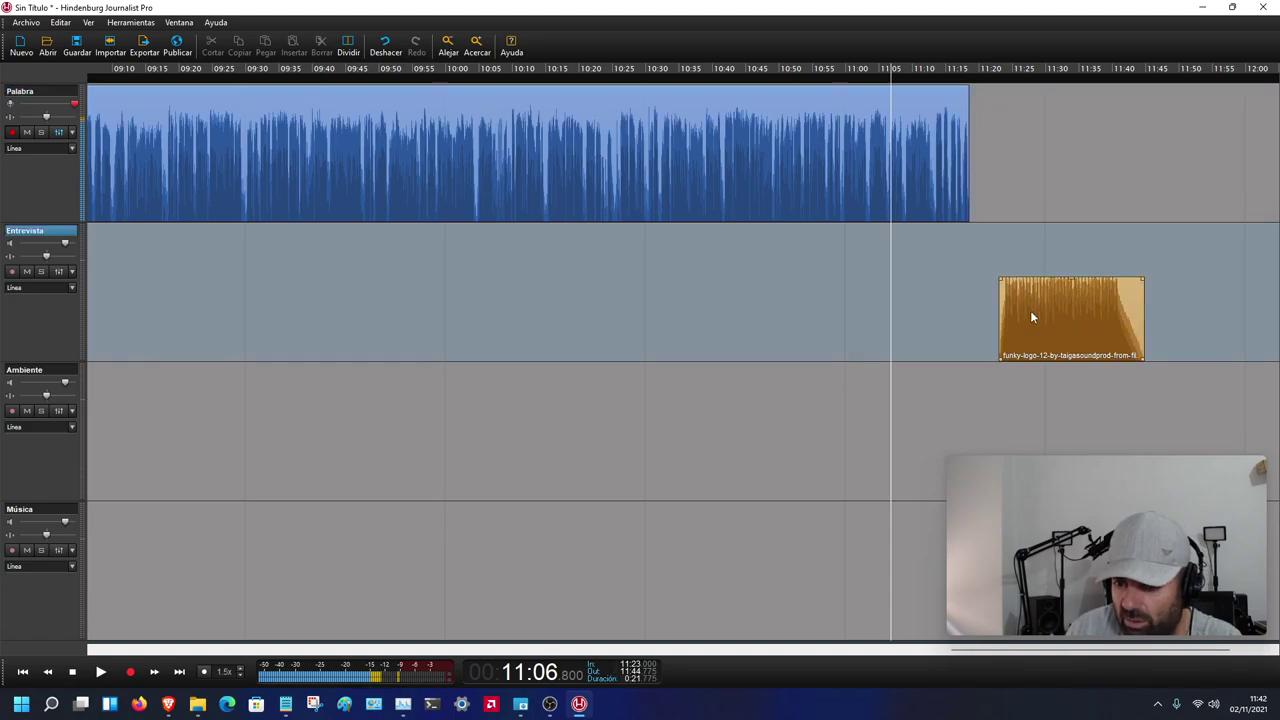
pyautogui.moveTo(1032, 317); pyautogui.dragTo(998, 318)
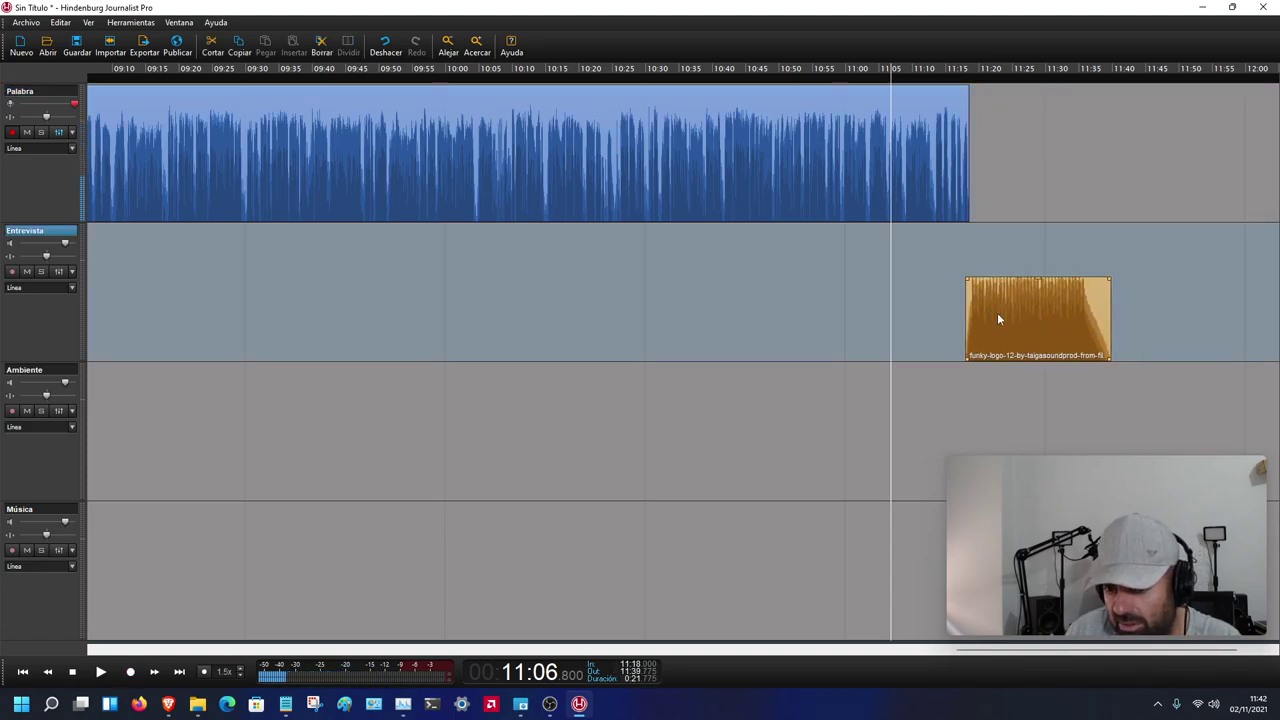
# - Play the end transition, nudge the closing funky-logo clip on the Entrevista track to start at 11:17.800 and raise its volume slightly
pyautogui.click(959, 78)
pyautogui.press('space')
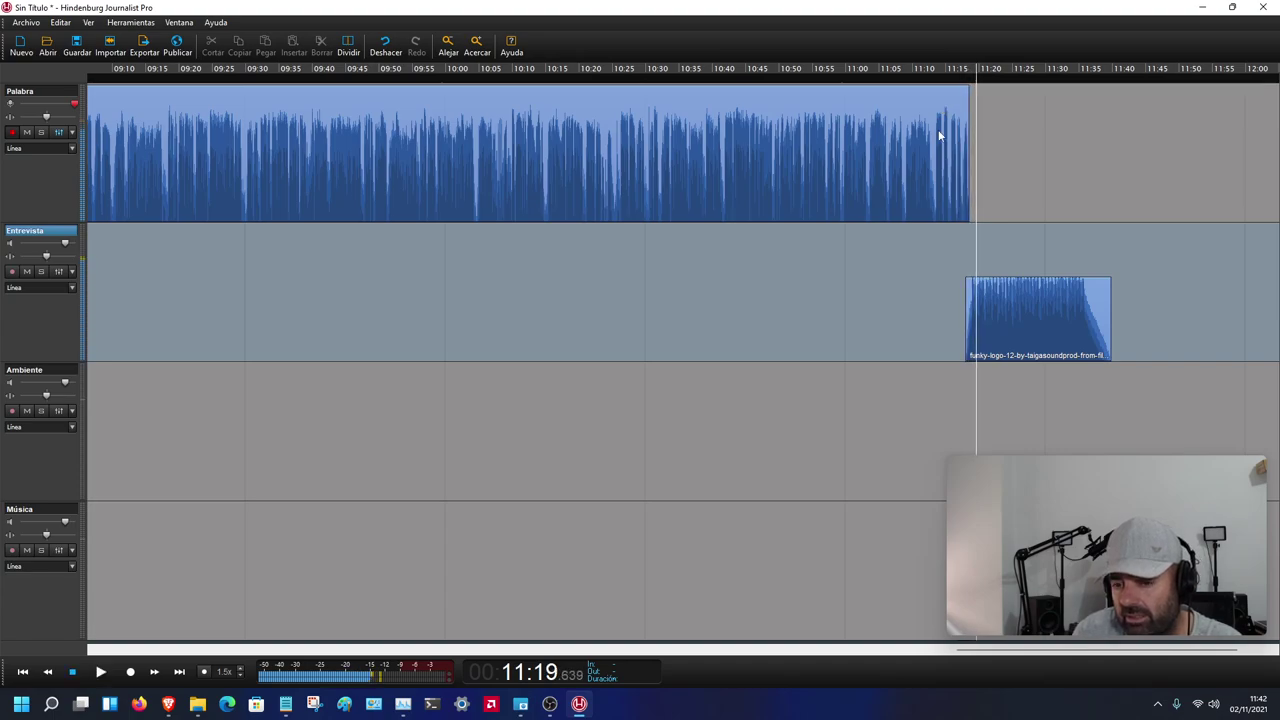
pyautogui.click(1044, 312)
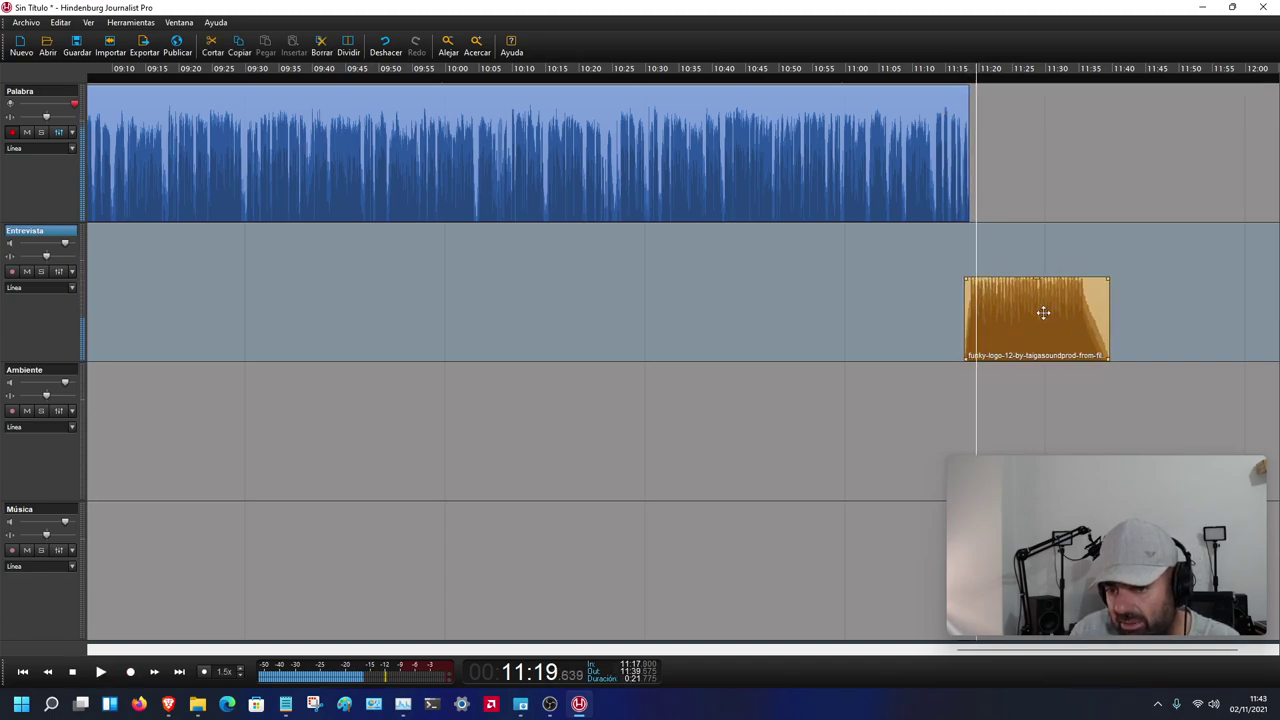
pyautogui.click(951, 72)
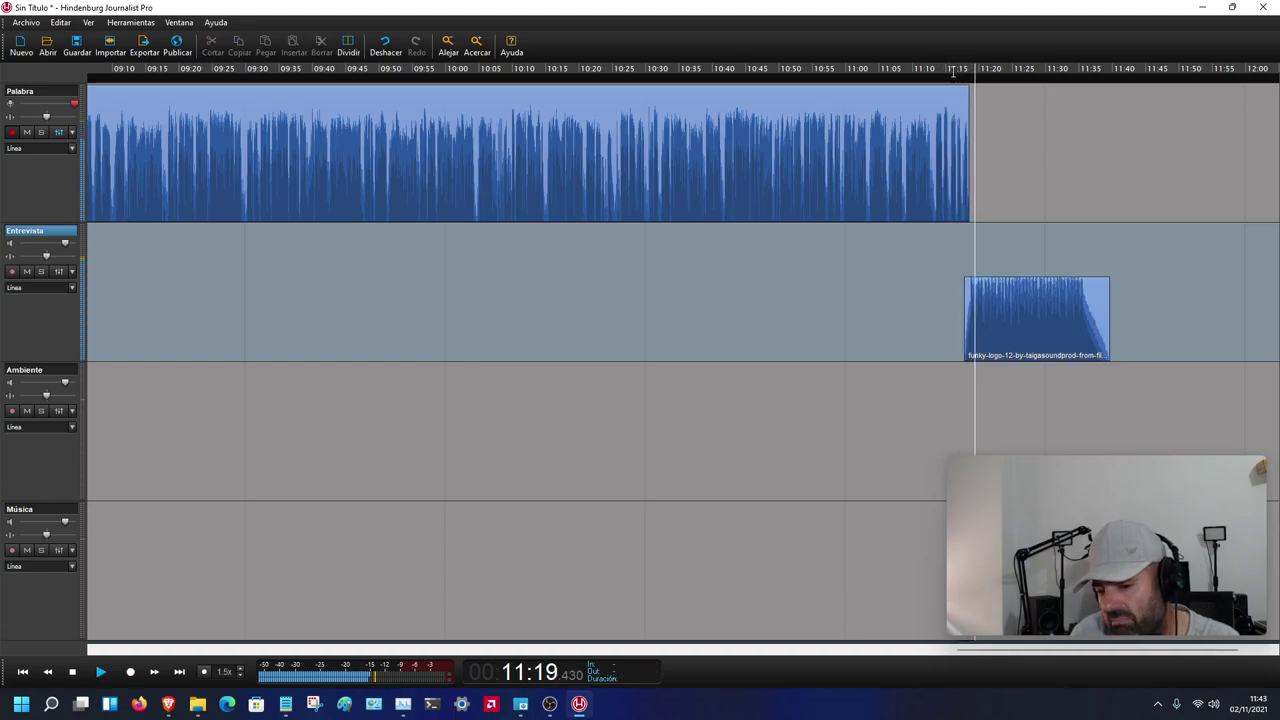
pyautogui.moveTo(1016, 276); pyautogui.dragTo(1016, 253)
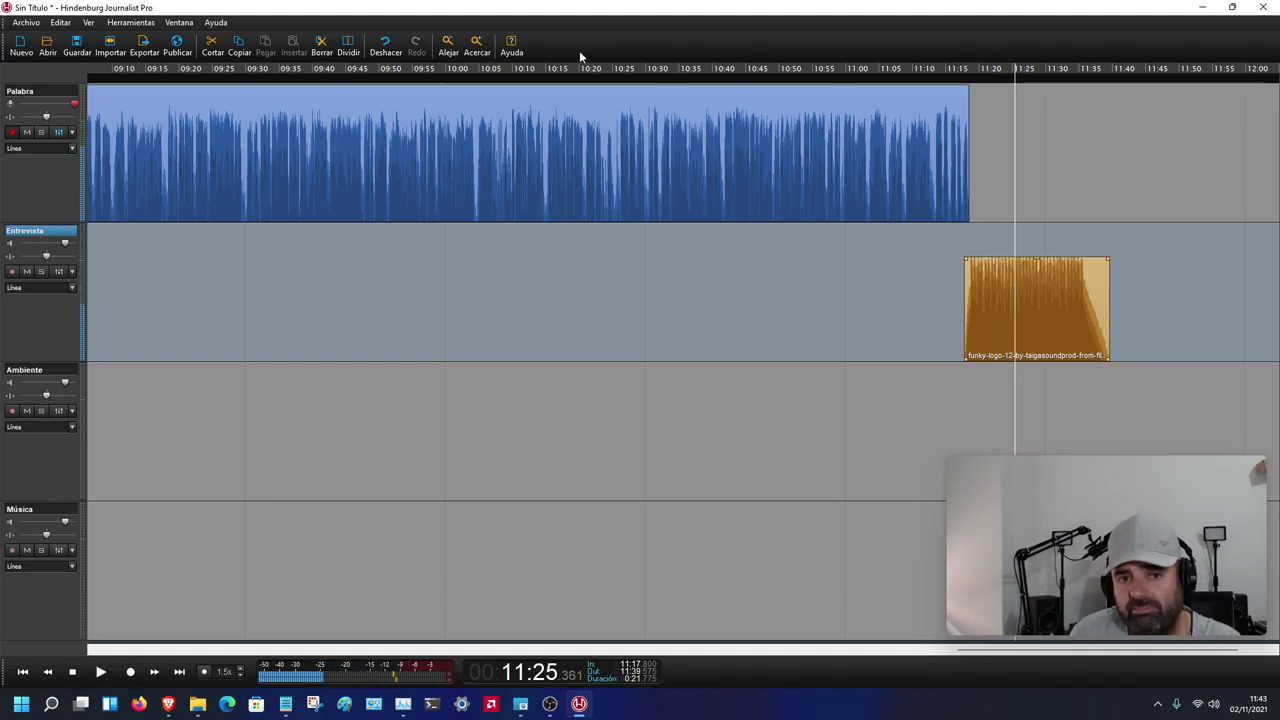
# - Move the closing funky-logo clip earlier under the end of the voice recording, starting at 11:07.900
pyautogui.click(477, 45)
pyautogui.click(478, 45)
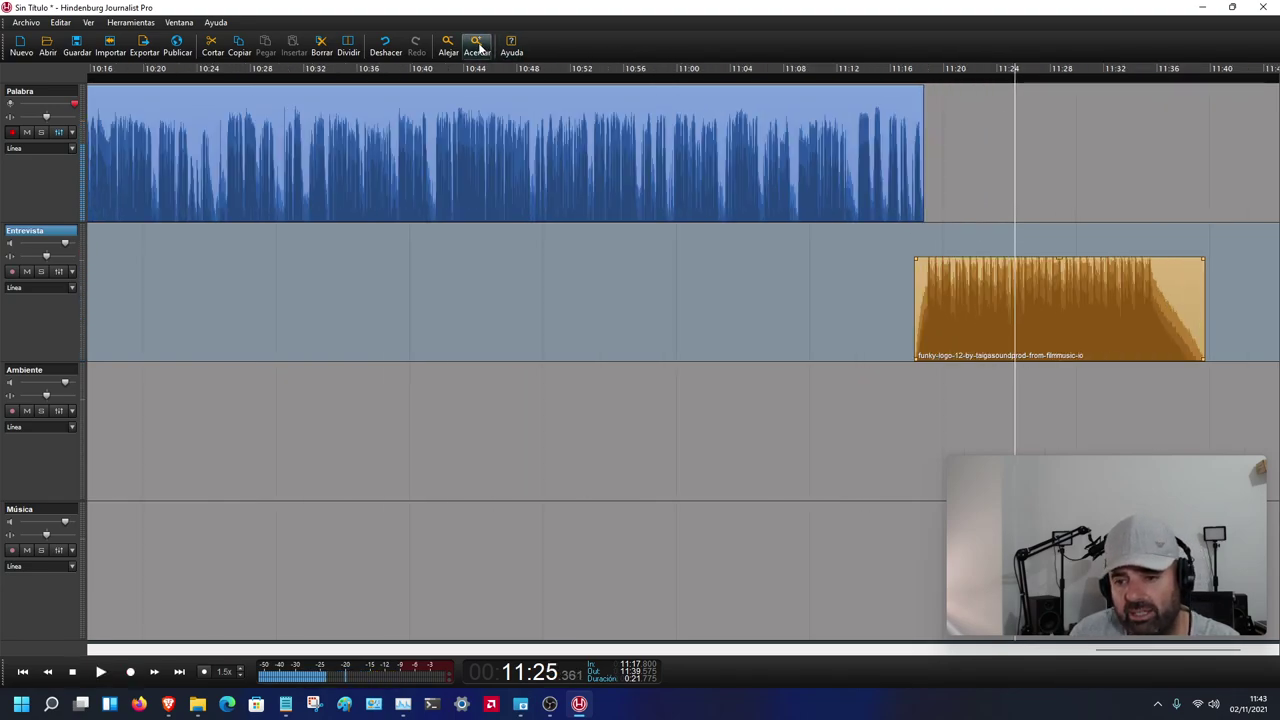
pyautogui.moveTo(990, 295); pyautogui.dragTo(849, 297)
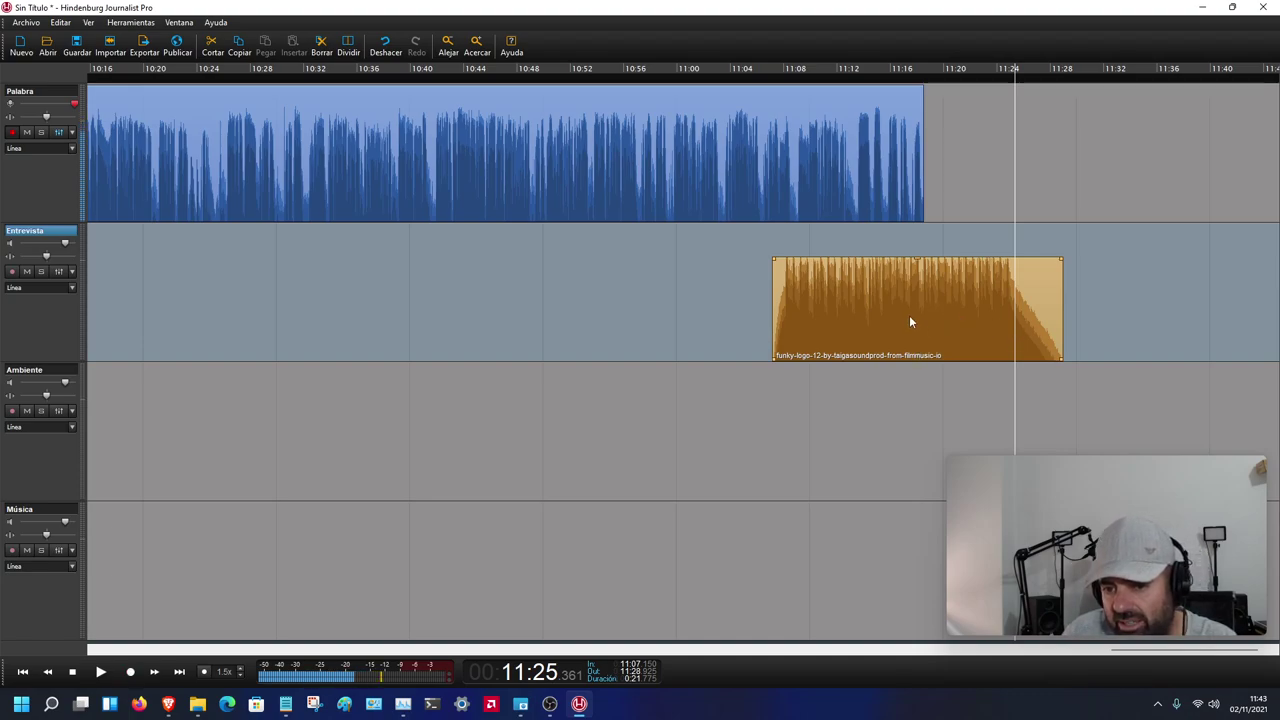
pyautogui.moveTo(908, 320); pyautogui.dragTo(918, 314)
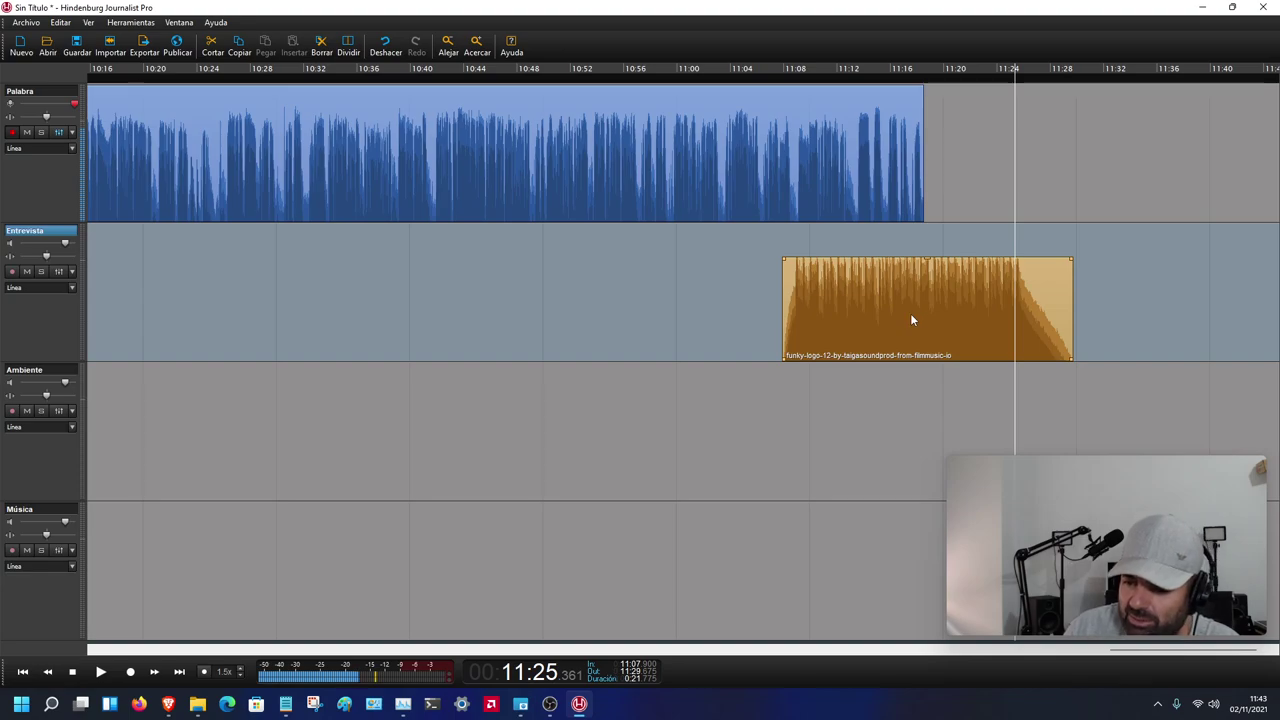
# - Lower the music clip's volume under the voice between 11:08.150 and 11:18.600, and play that section
pyautogui.click(924, 364)
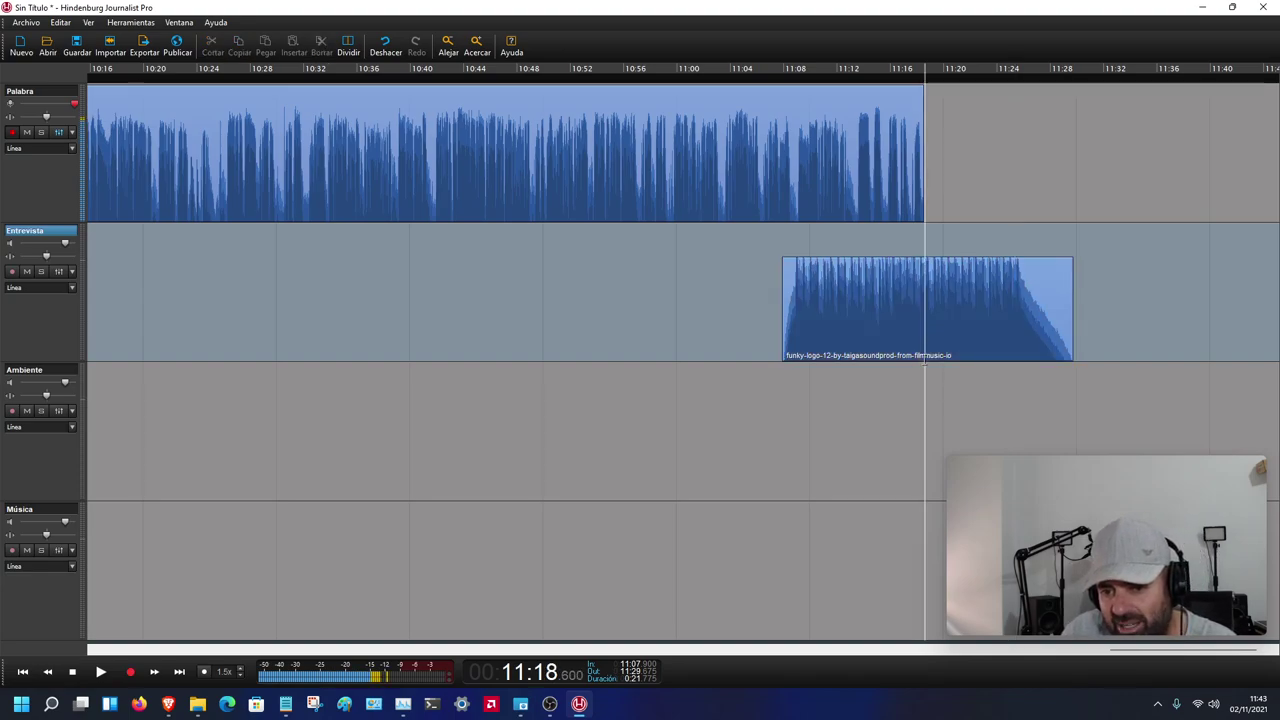
pyautogui.moveTo(924, 364); pyautogui.dragTo(785, 364)
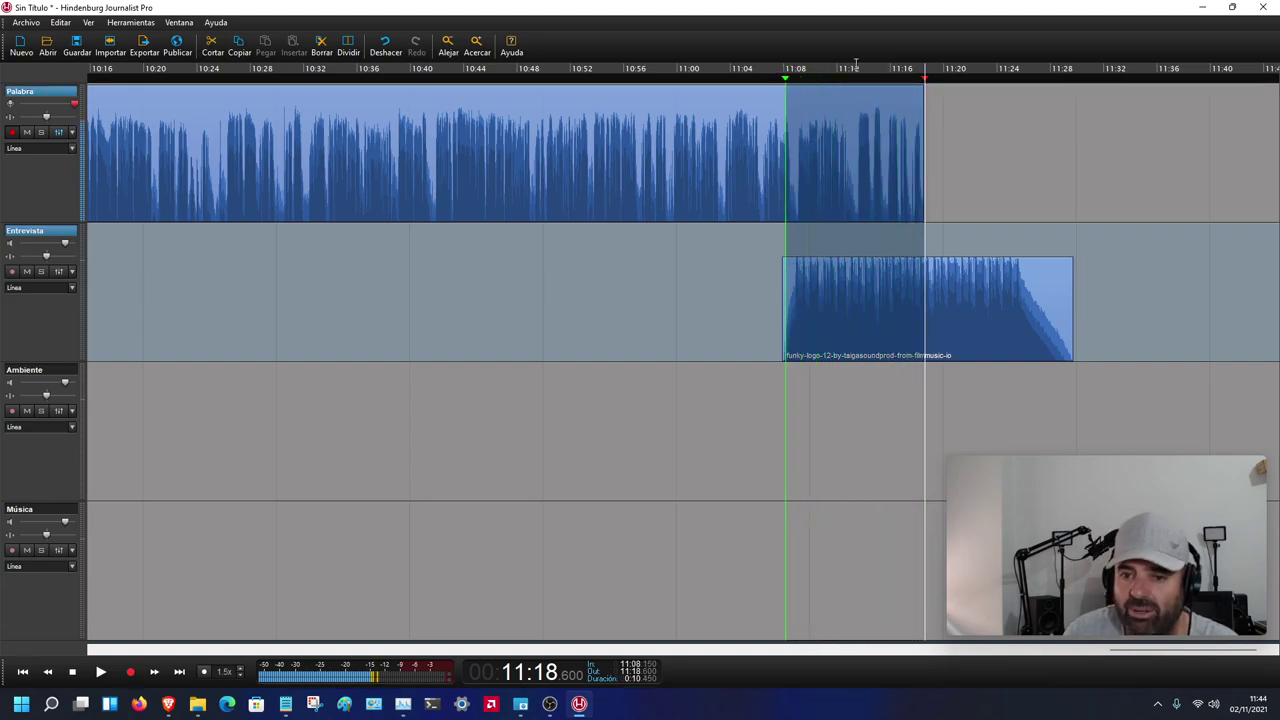
pyautogui.moveTo(857, 255); pyautogui.dragTo(771, 334)
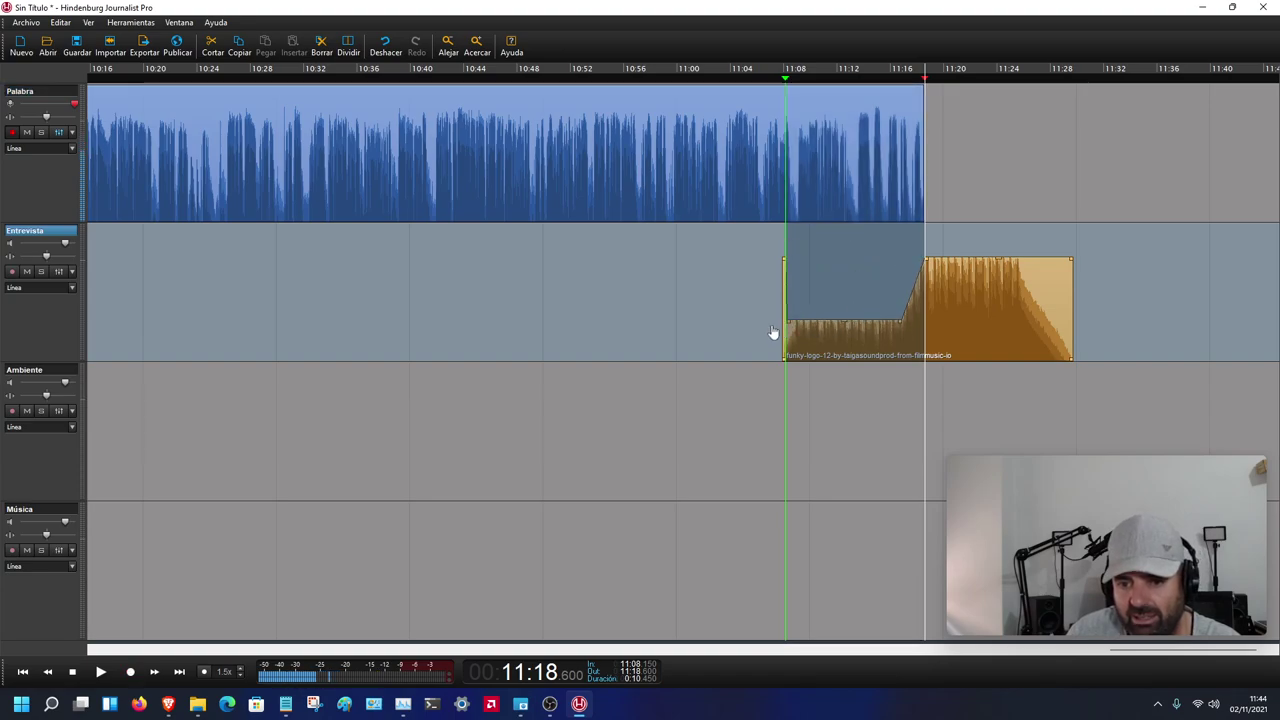
pyautogui.click(778, 72)
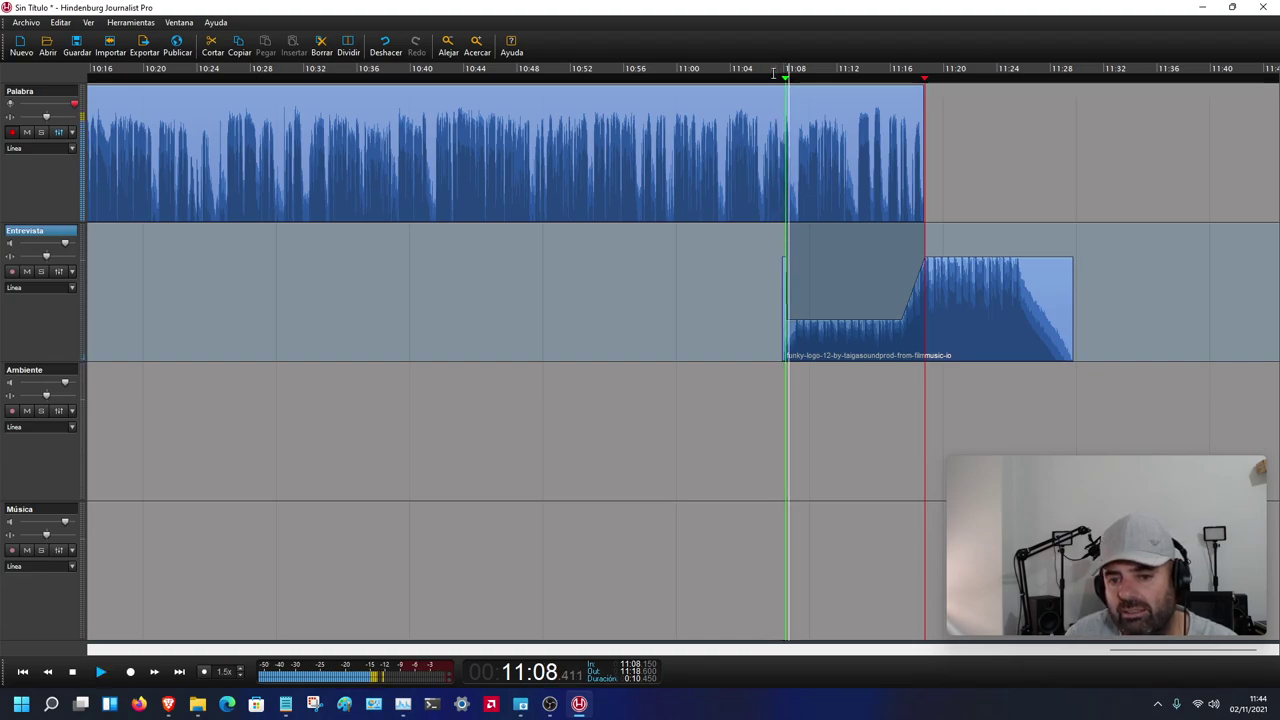
# - Raise the lowered part of the closing music clip slightly and play it back
pyautogui.click(848, 328)
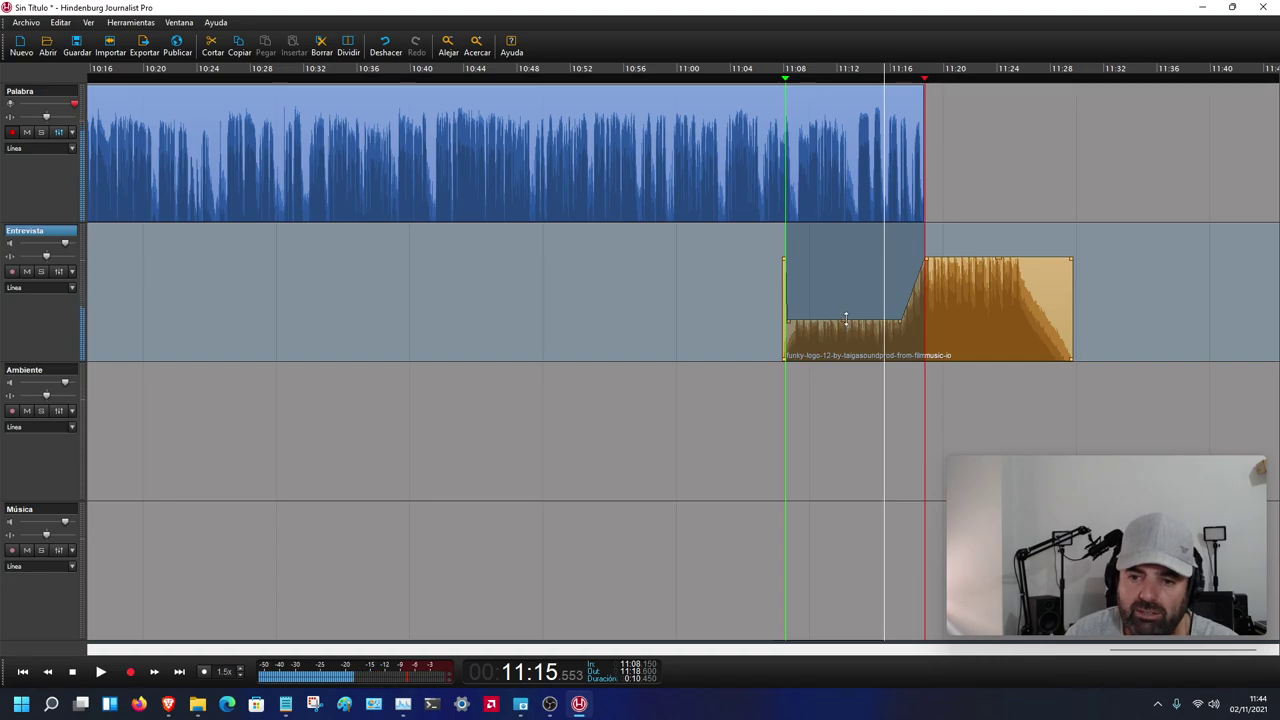
pyautogui.moveTo(845, 328); pyautogui.dragTo(845, 320)
pyautogui.click(769, 80)
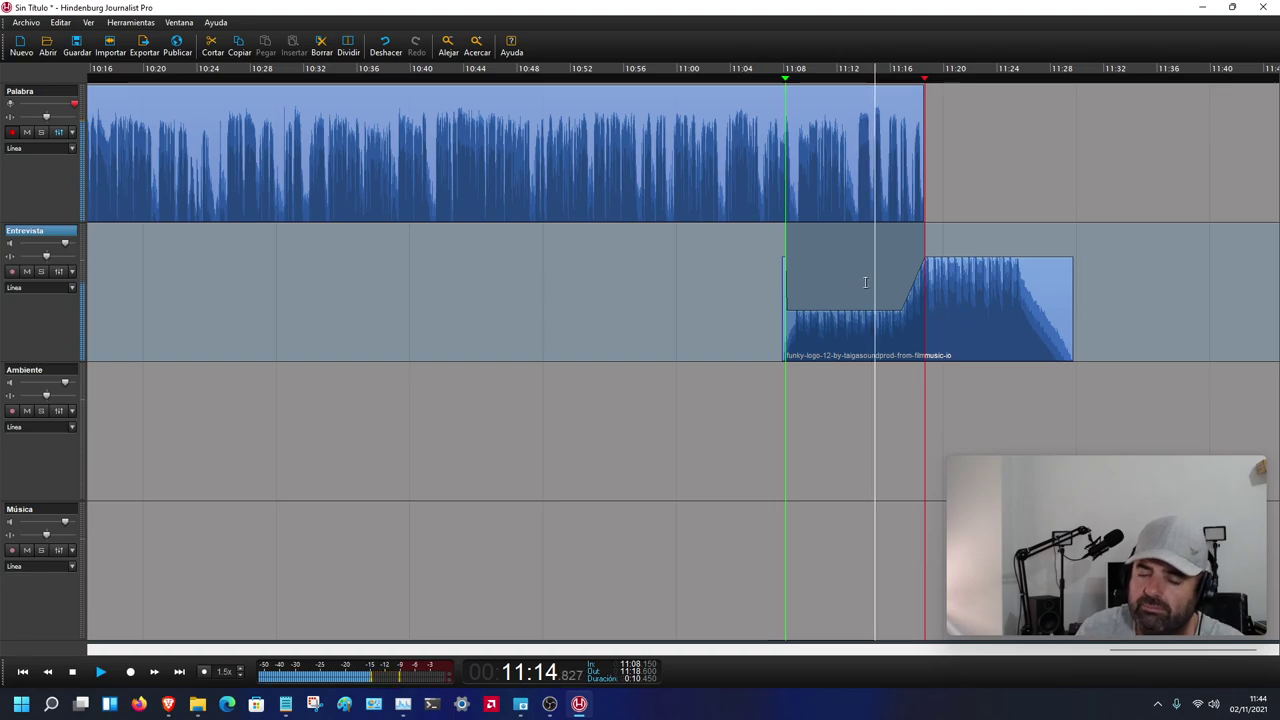
# - Shorten the volume ramp where the voice ends and lower the closing music slightly under the voice, checking the result by playback
pyautogui.click(952, 300)
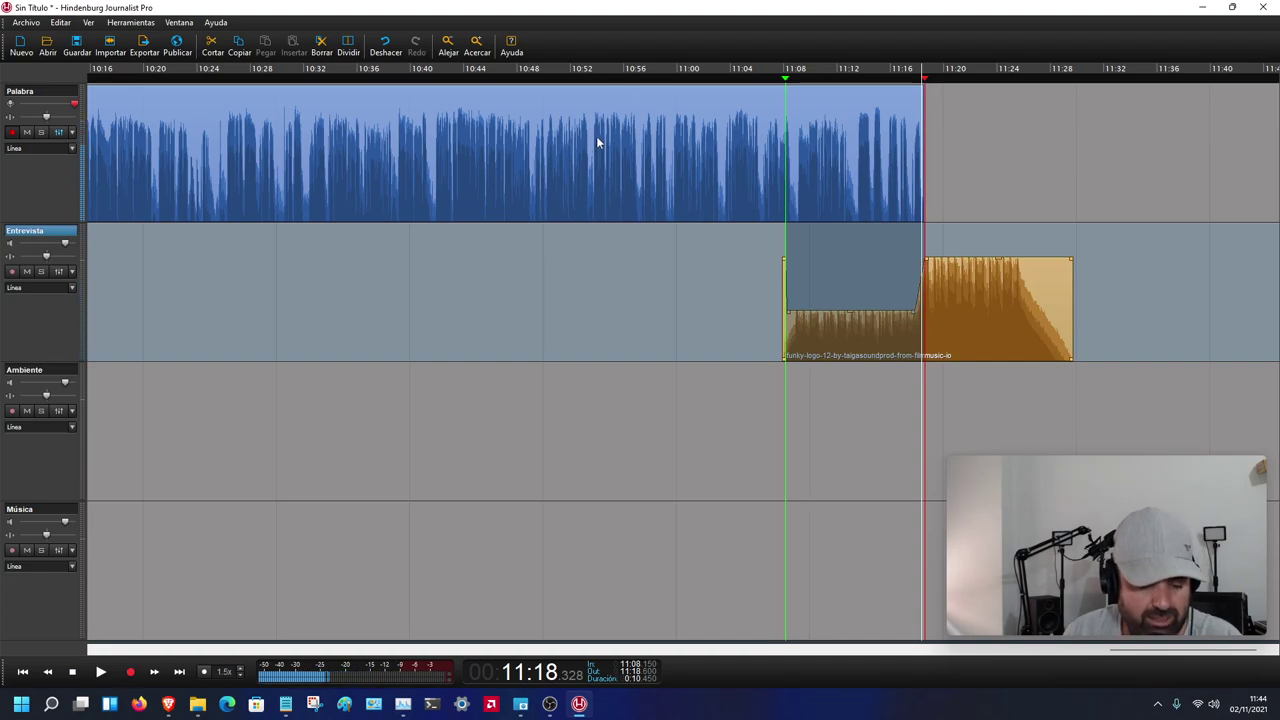
pyautogui.press('Escape')
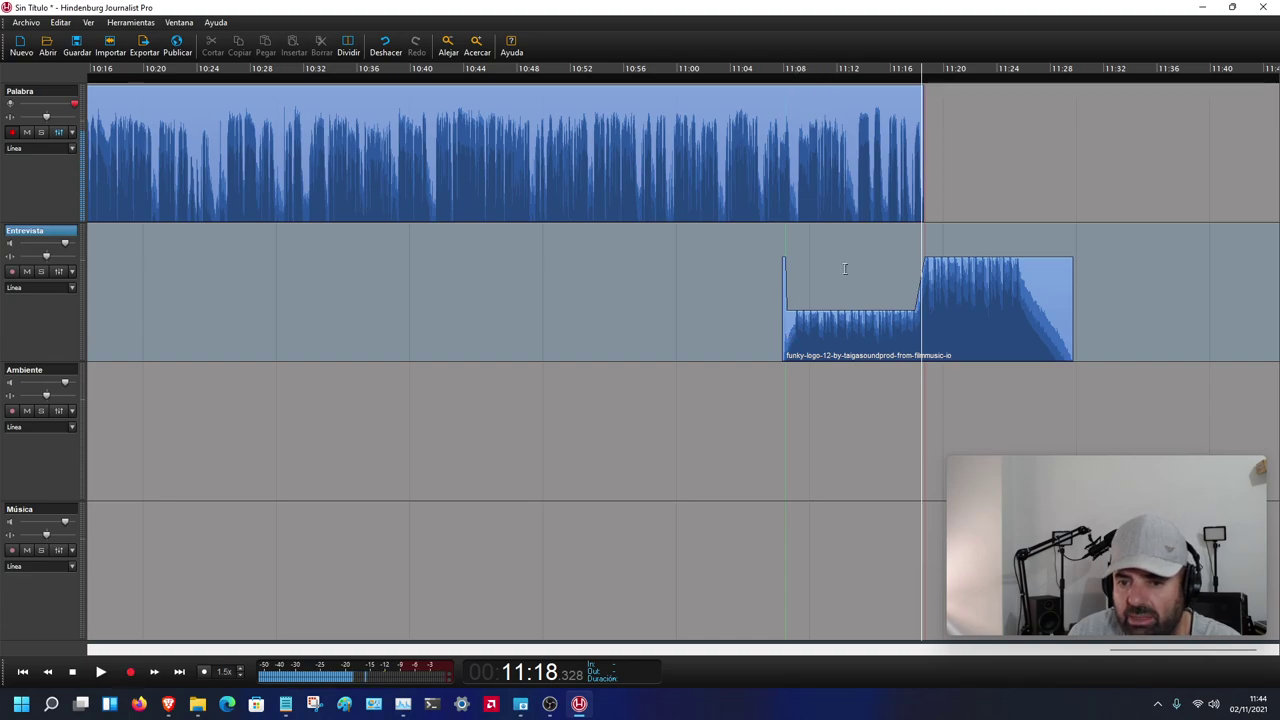
pyautogui.click(852, 314)
pyautogui.moveTo(852, 314); pyautogui.dragTo(851, 321)
pyautogui.click(763, 72)
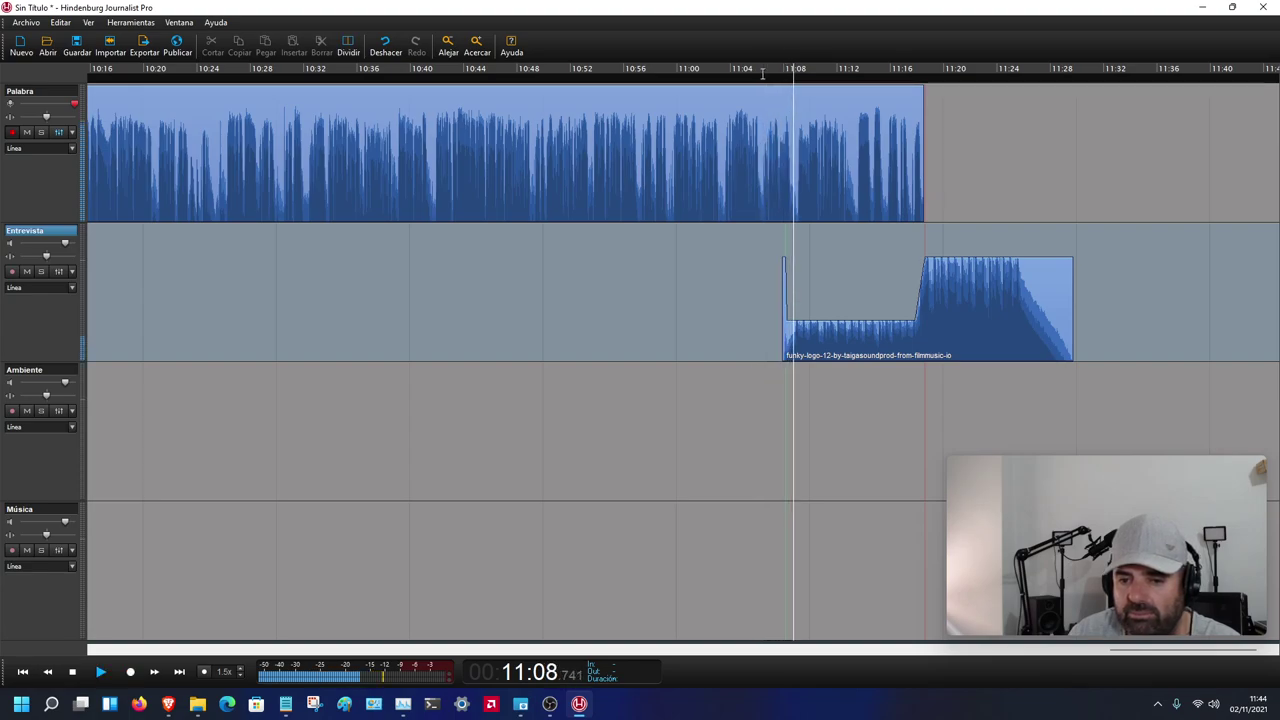
pyautogui.click(912, 102)
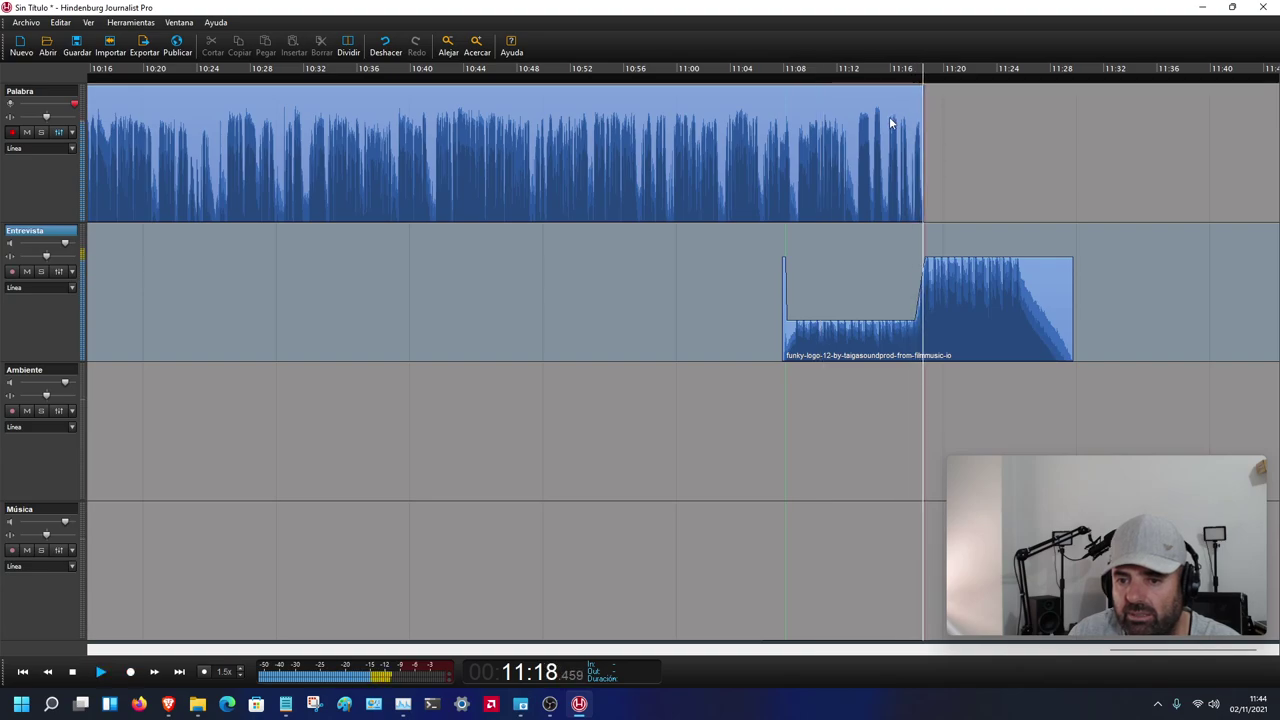
# - Shift the upper end of the closing music's volume ramp slightly past the end of the voice and replay the transition
pyautogui.click(888, 72)
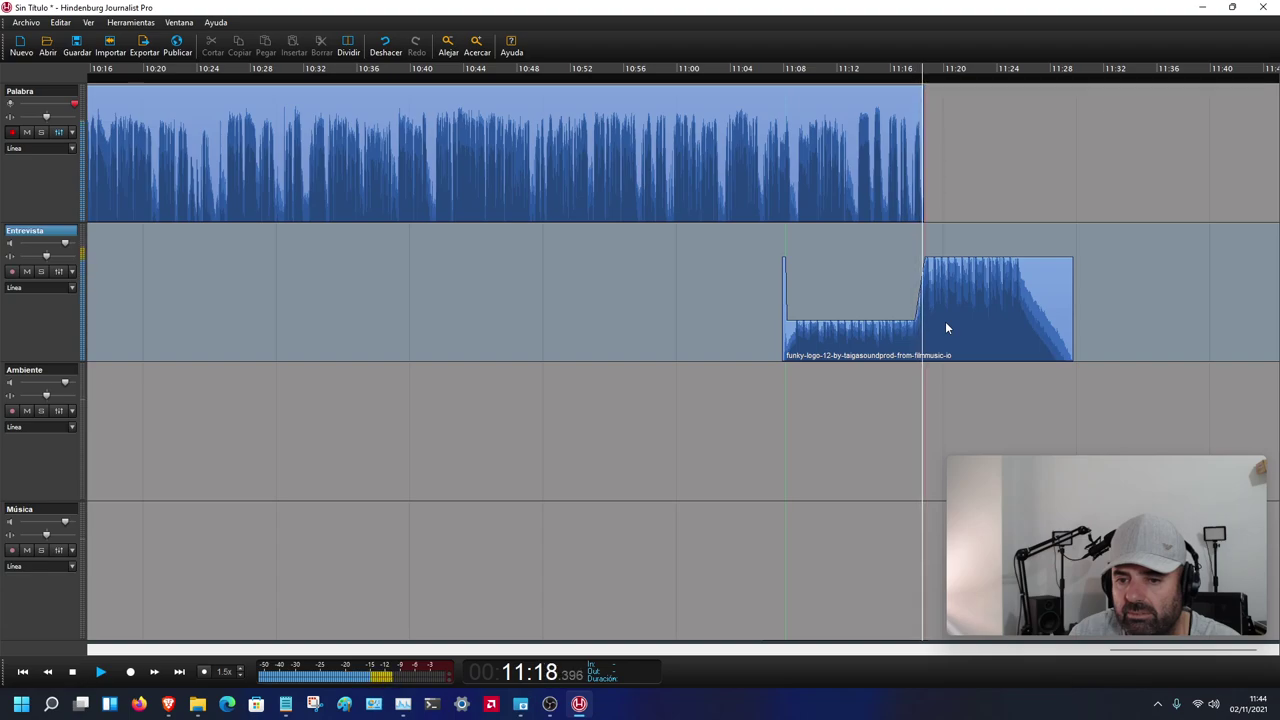
pyautogui.press('space')
pyautogui.click(945, 282)
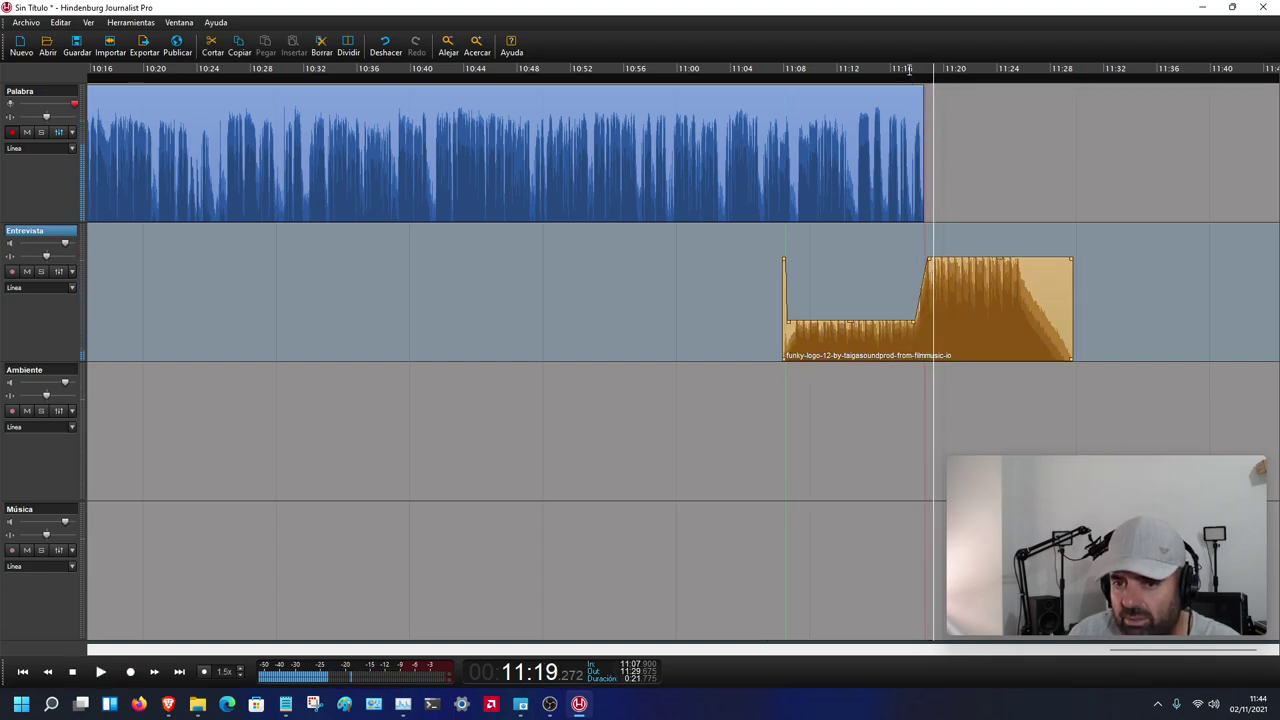
pyautogui.click(908, 118)
pyautogui.press('space')
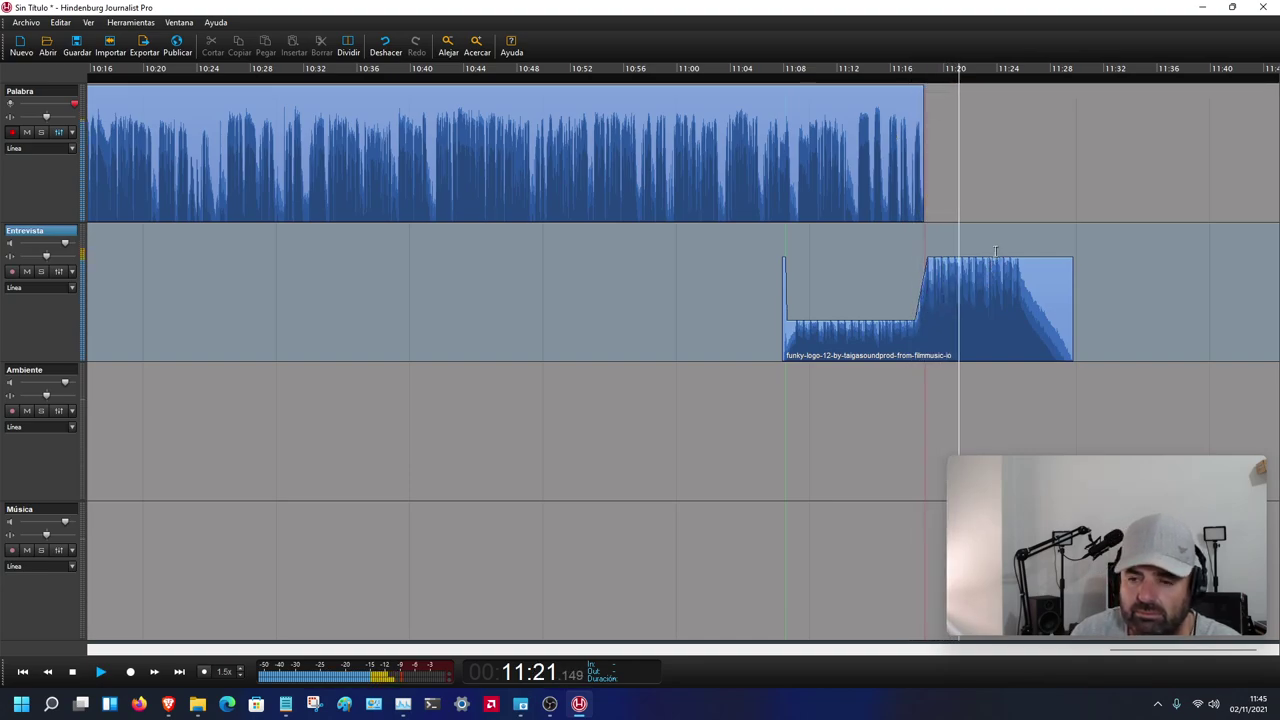
pyautogui.click(890, 73)
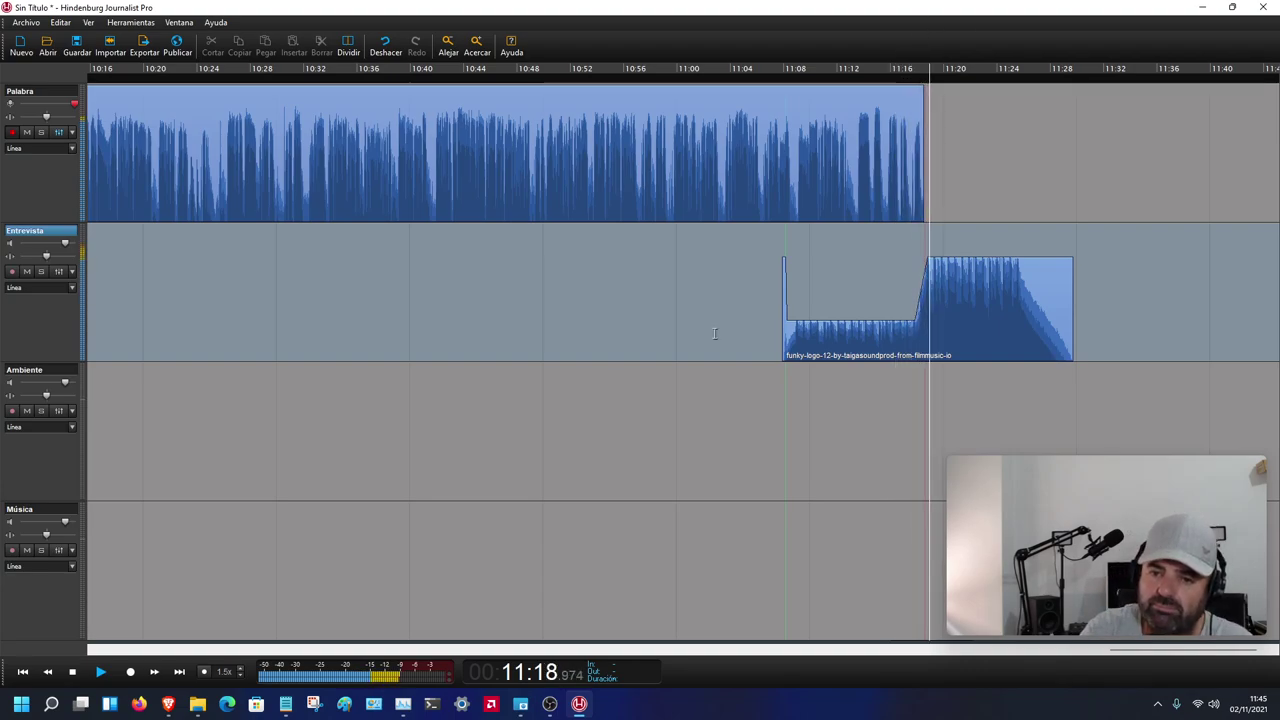
pyautogui.click(771, 70)
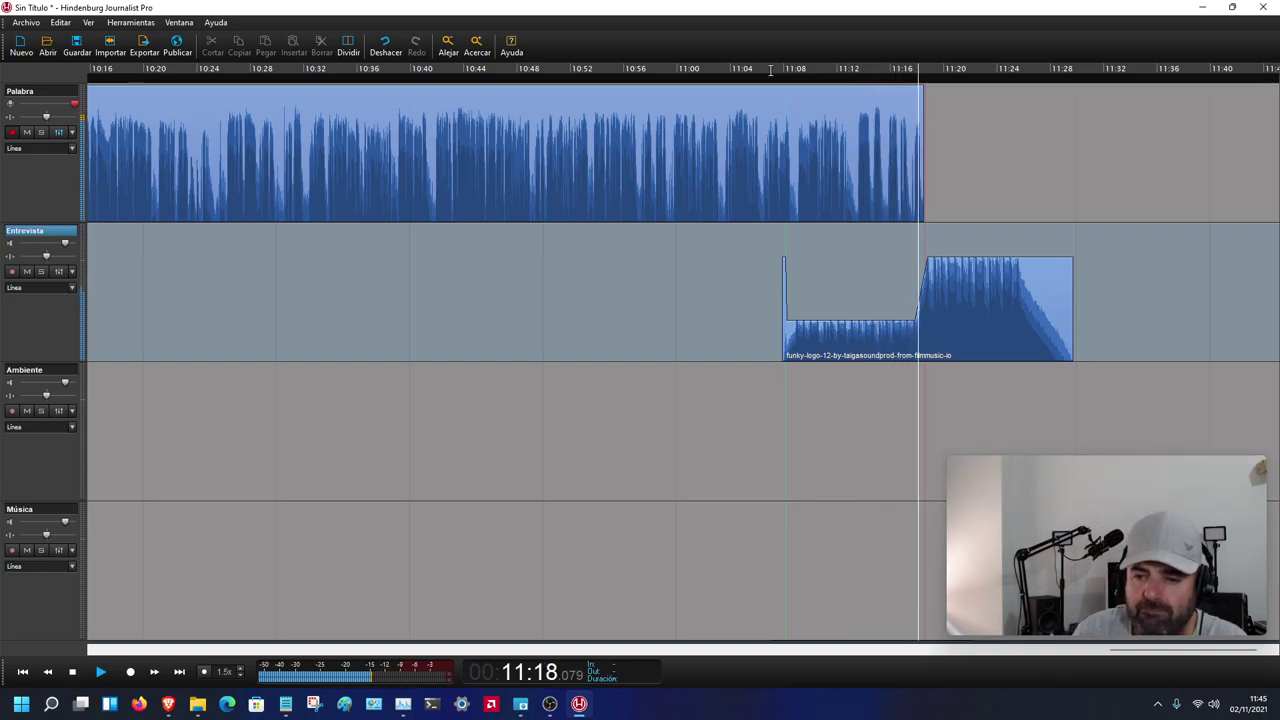
pyautogui.hotkey('ctrl', 'r')
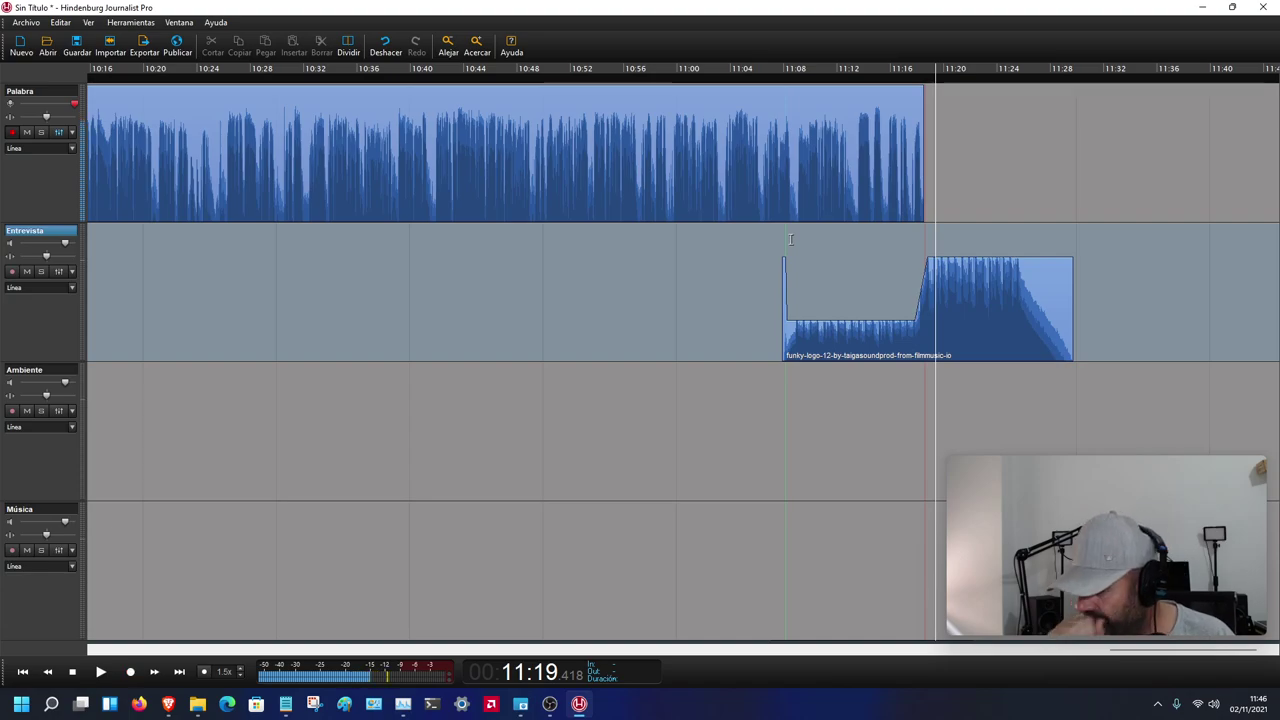
# - Return to the start of the session and play the opening music through its fade into the voice recording
pyautogui.click(456, 46)
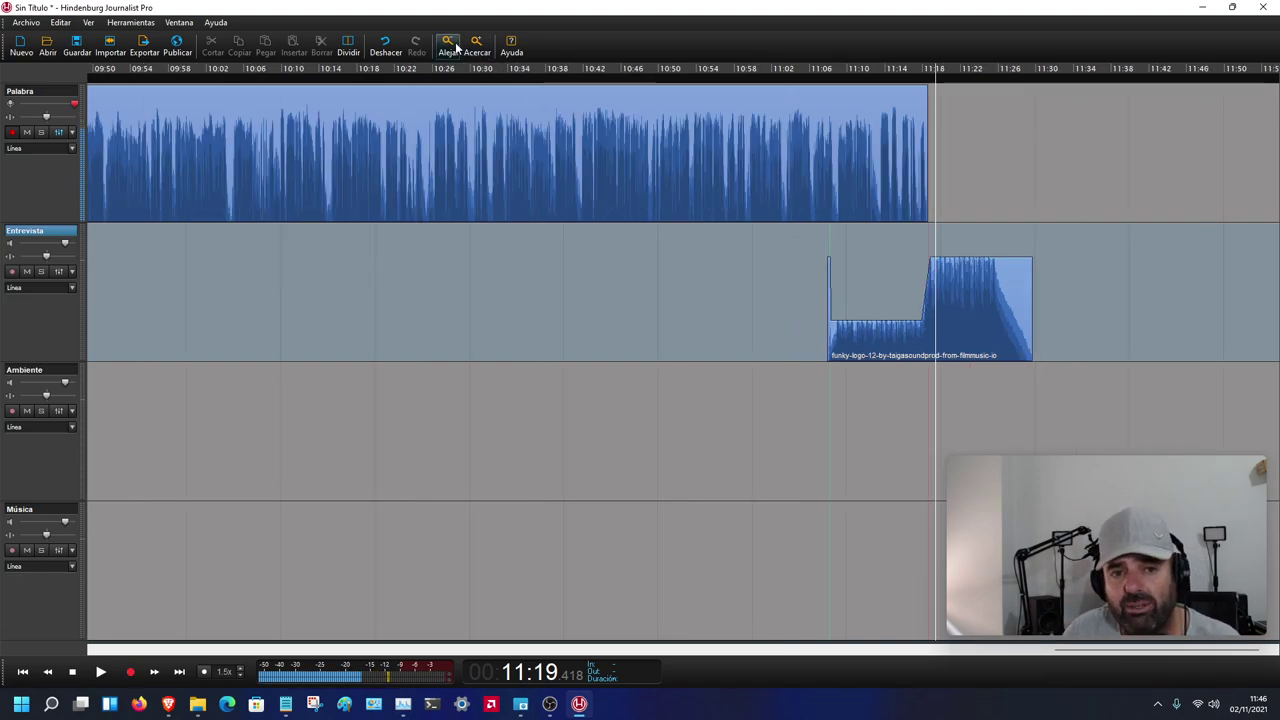
pyautogui.click(456, 46)
pyautogui.click(456, 46)
pyautogui.click(456, 46)
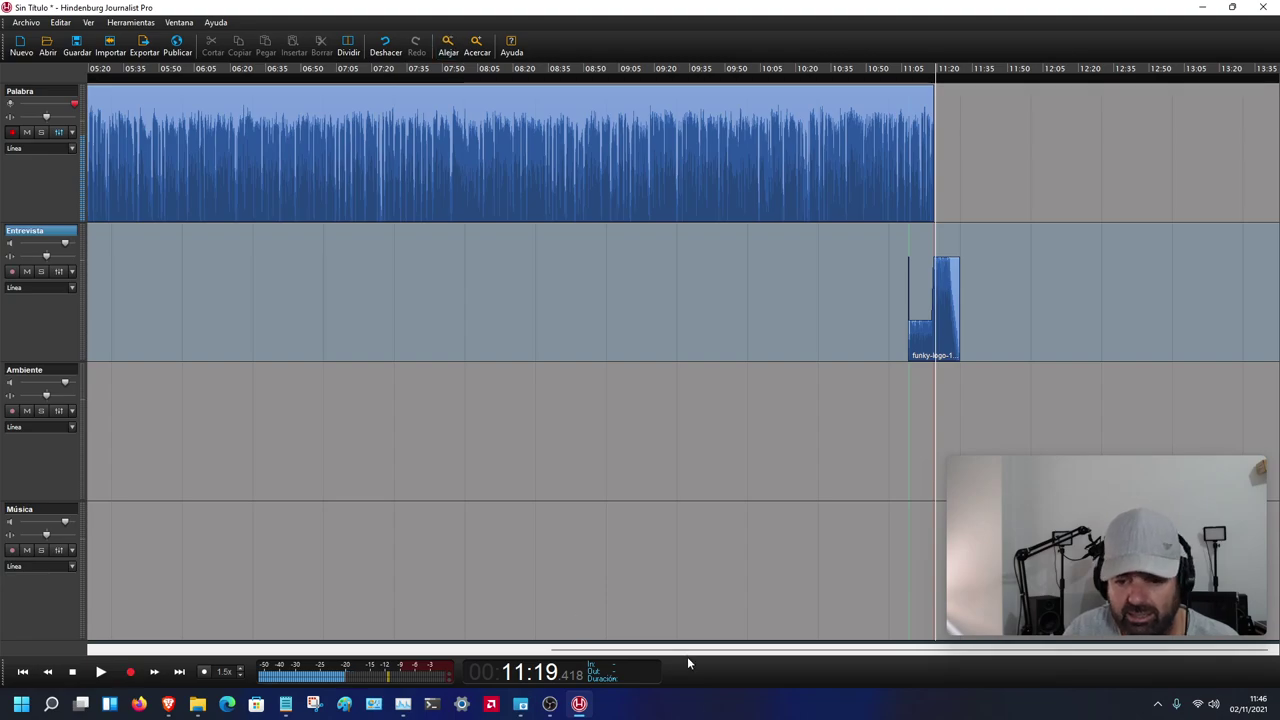
pyautogui.moveTo(668, 652); pyautogui.dragTo(209, 652)
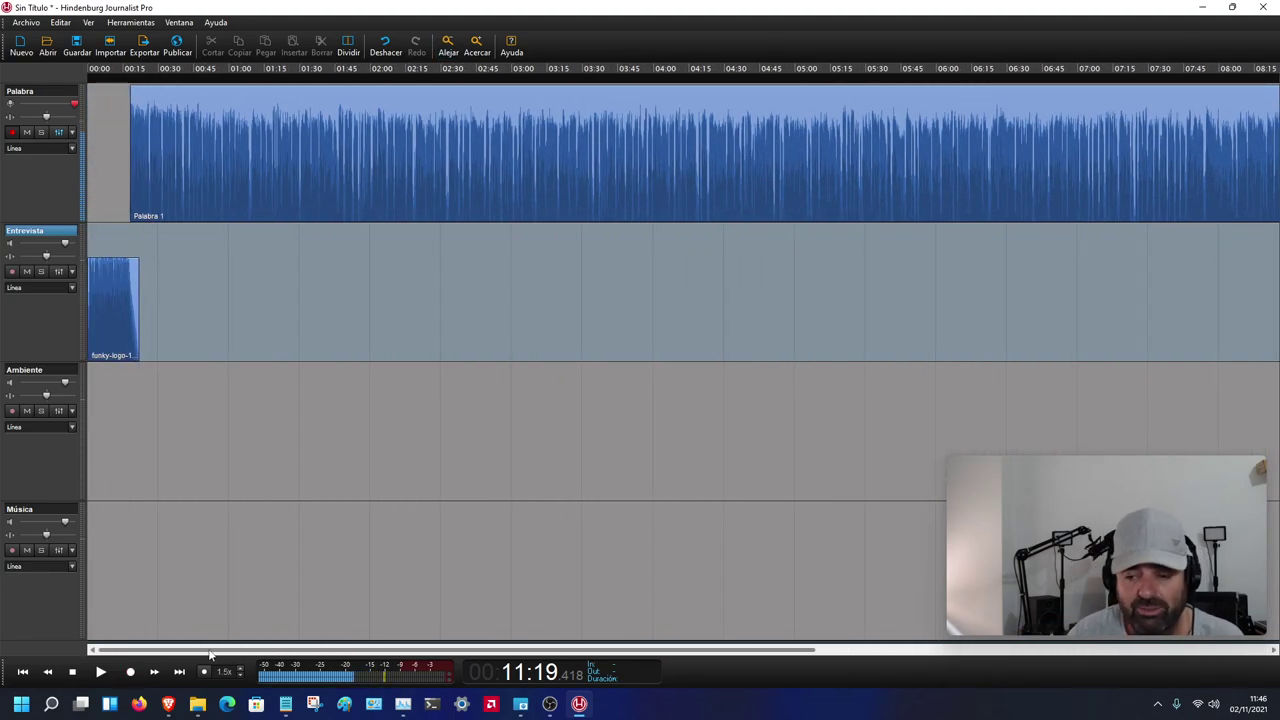
pyautogui.moveTo(430, 652); pyautogui.dragTo(327, 640)
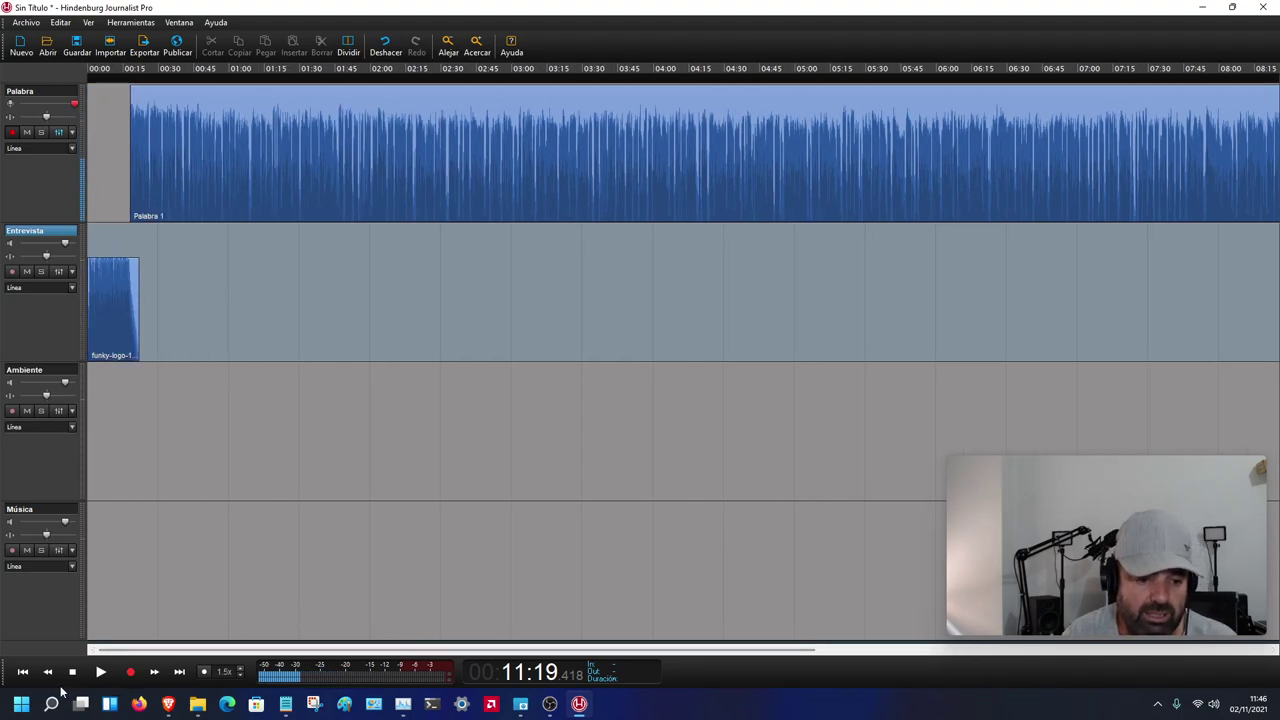
pyautogui.click(23, 672)
pyautogui.click(100, 672)
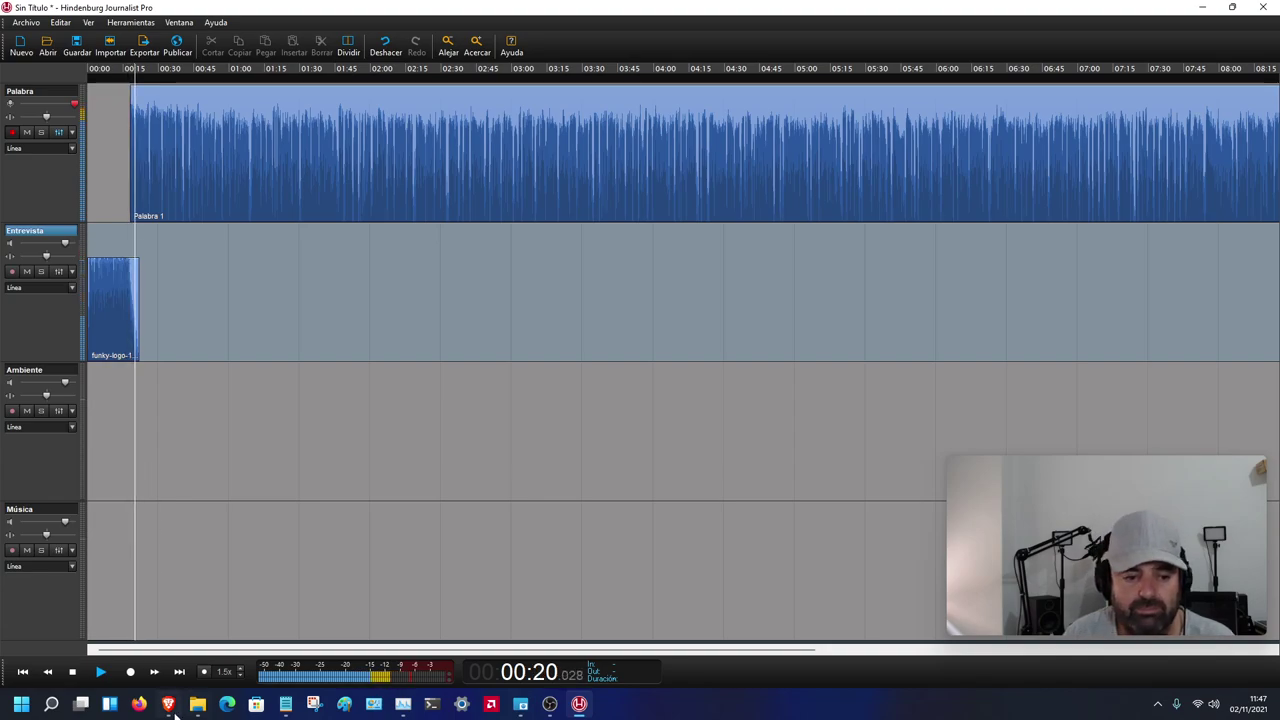
pyautogui.click(73, 676)
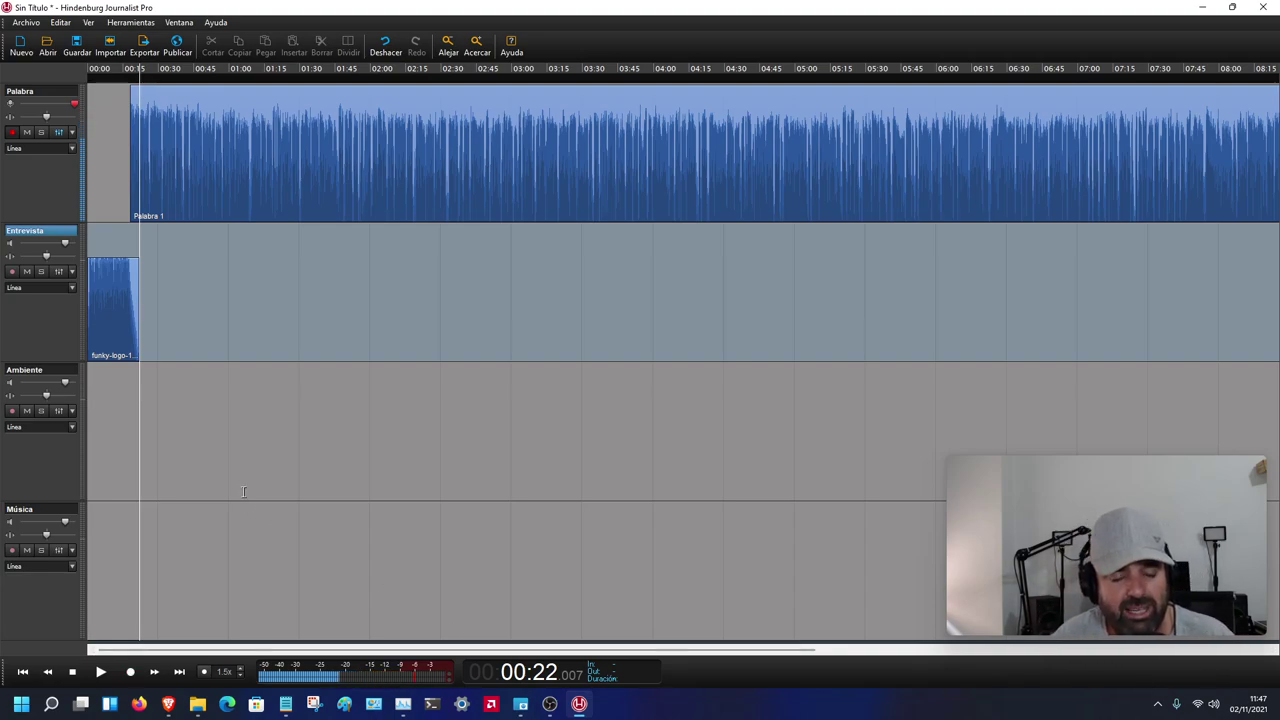
pyautogui.click(60, 22)
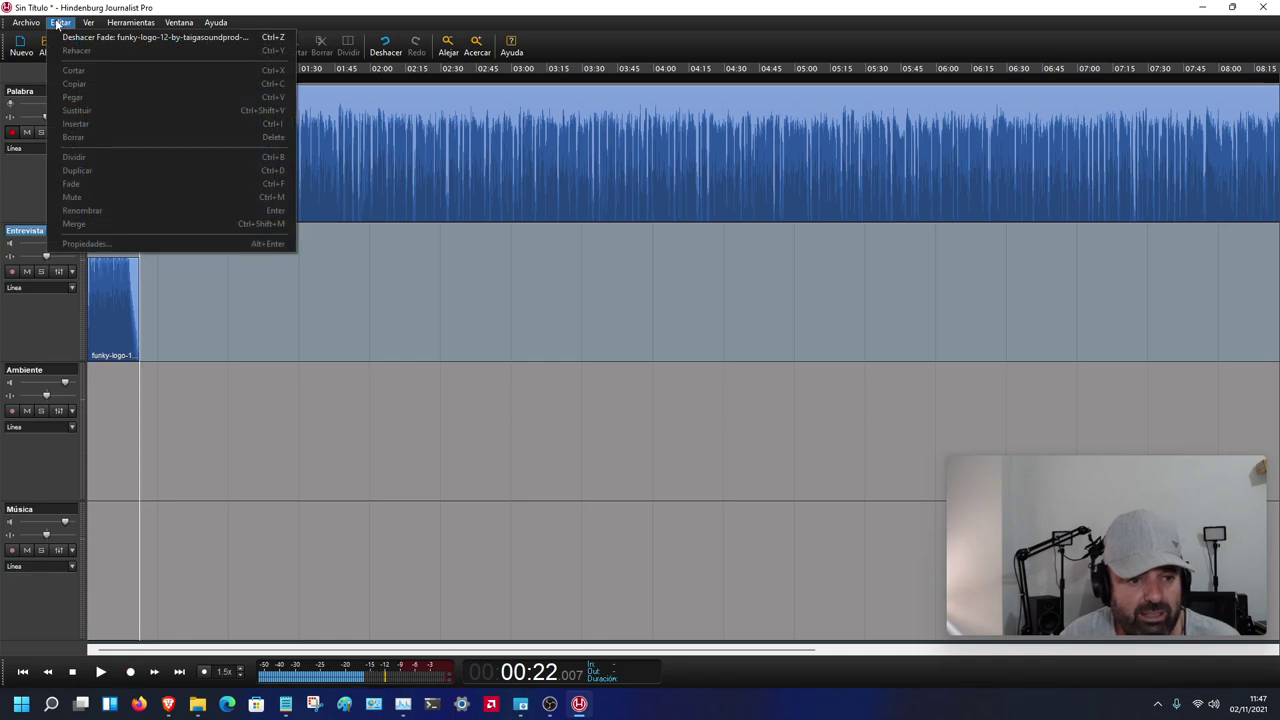
pyautogui.click(294, 375)
pyautogui.click(127, 428)
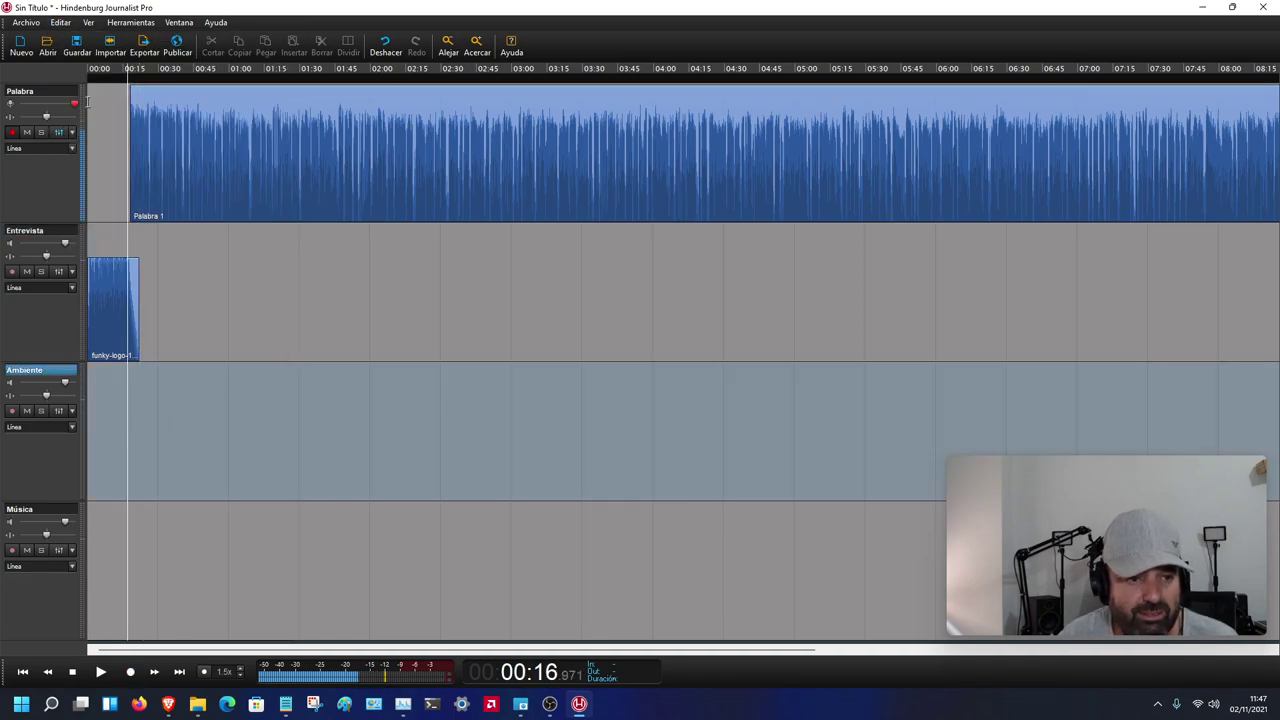
# - Open the session's MP3 properties and set the title to "Pensando en Twitch"
pyautogui.click(30, 23)
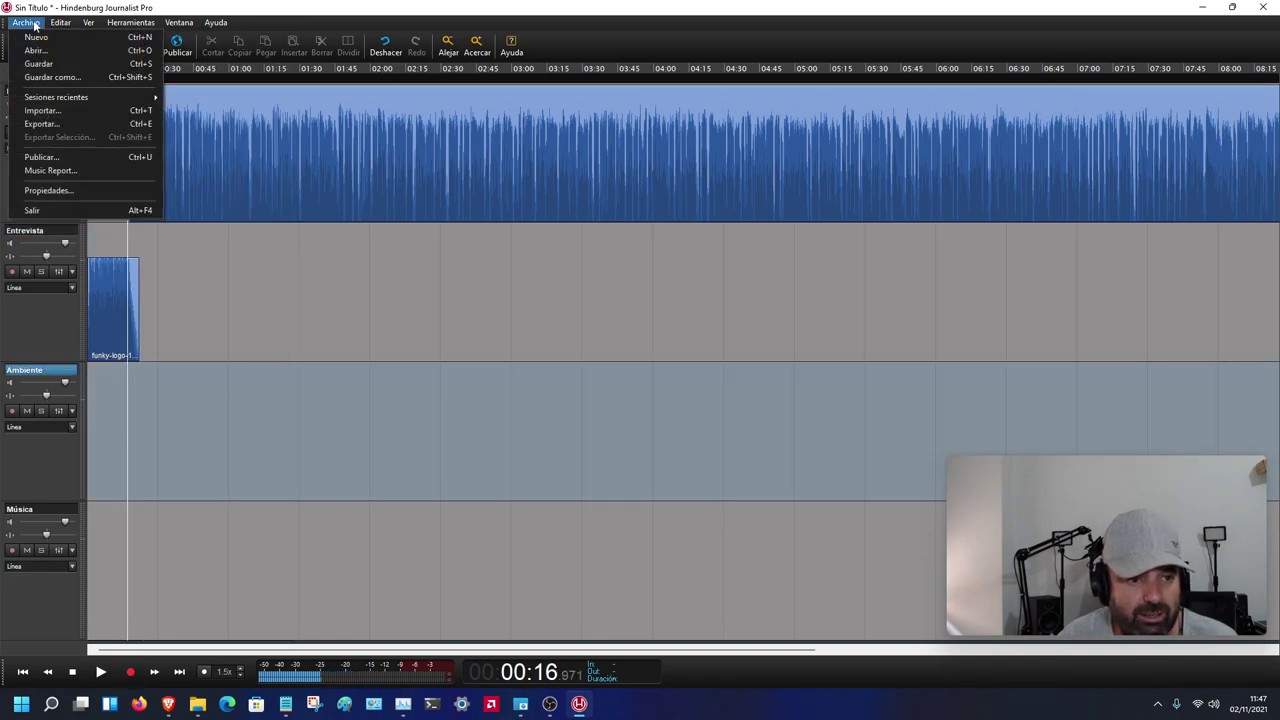
pyautogui.click(51, 189)
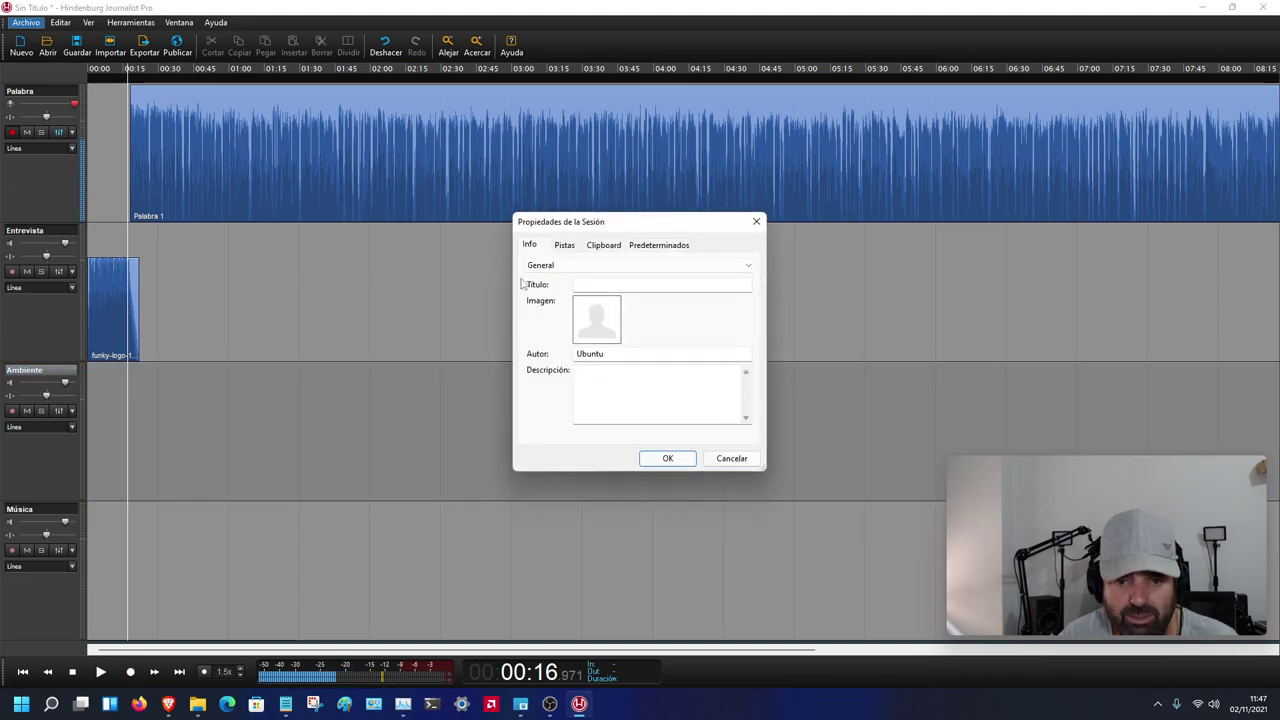
pyautogui.click(562, 266)
pyautogui.click(535, 298)
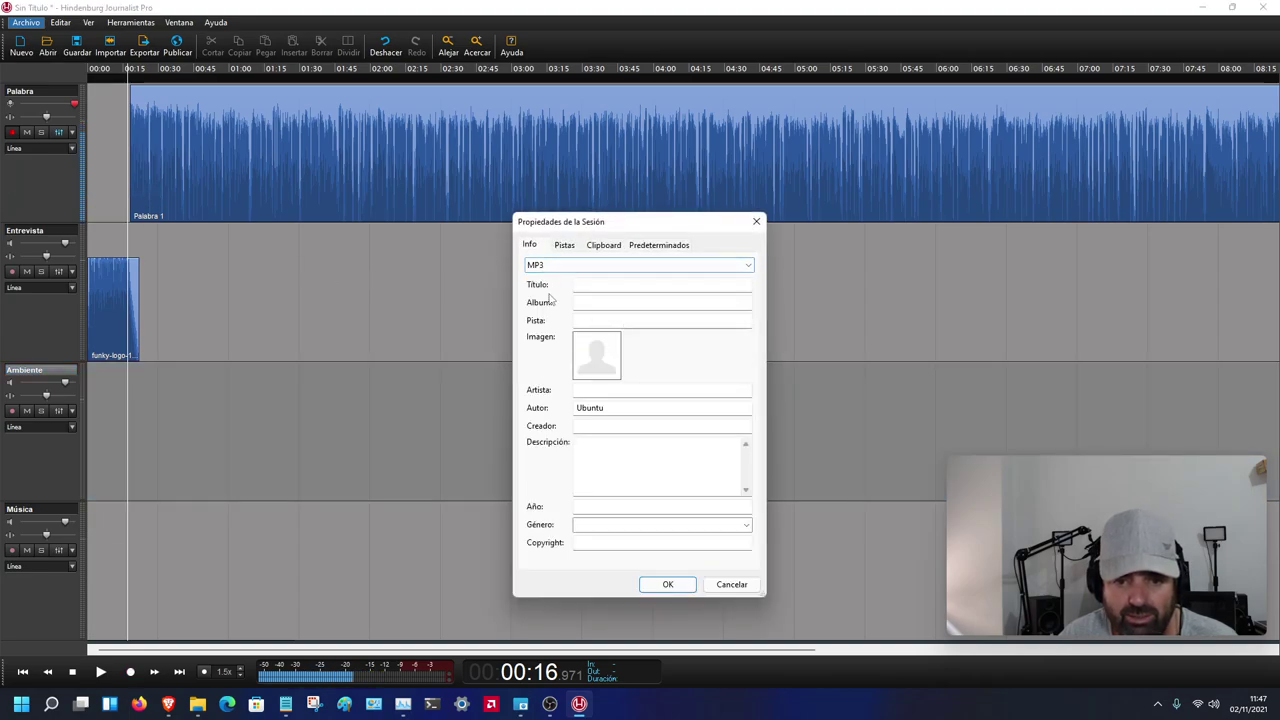
pyautogui.click(614, 282)
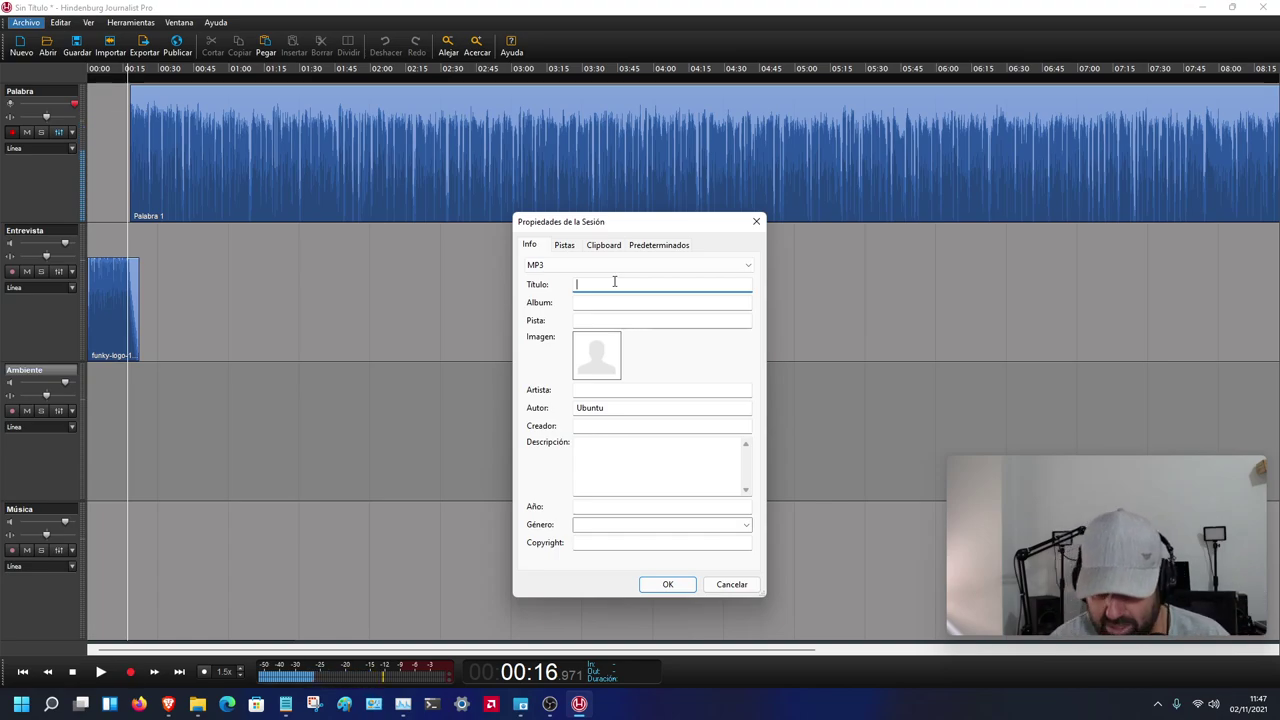
pyautogui.write('P')
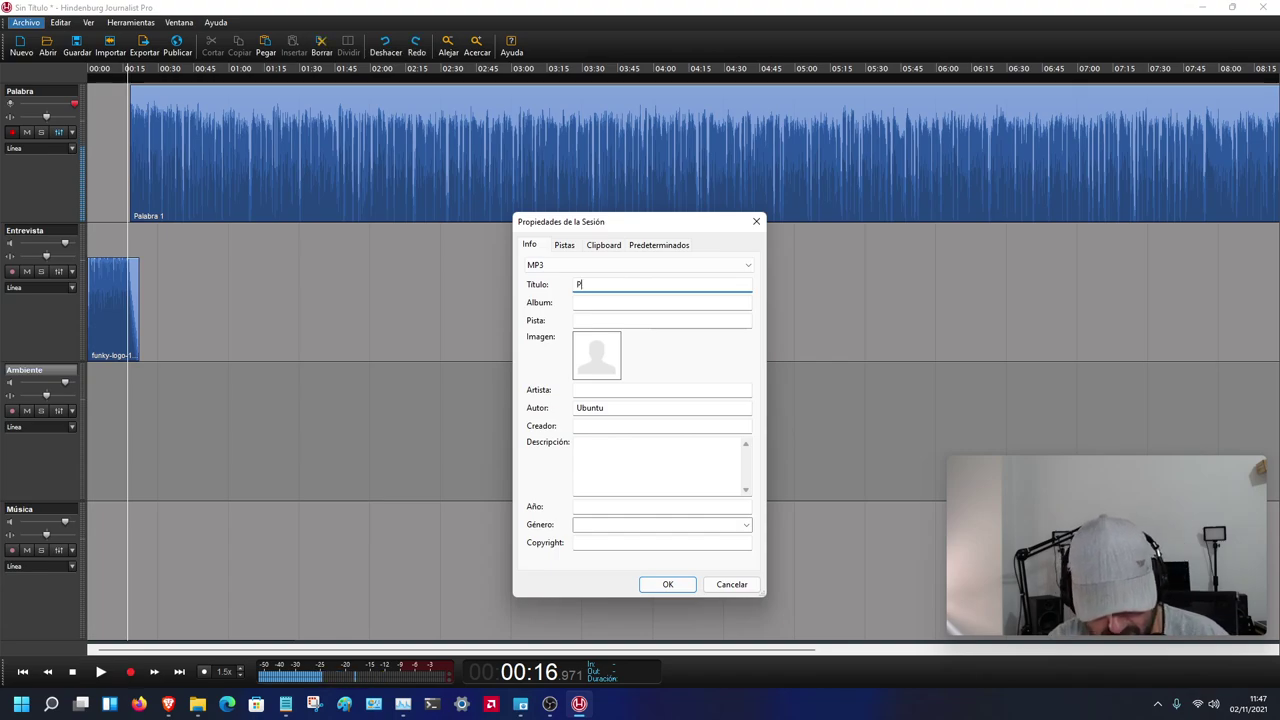
pyautogui.write('ensando')
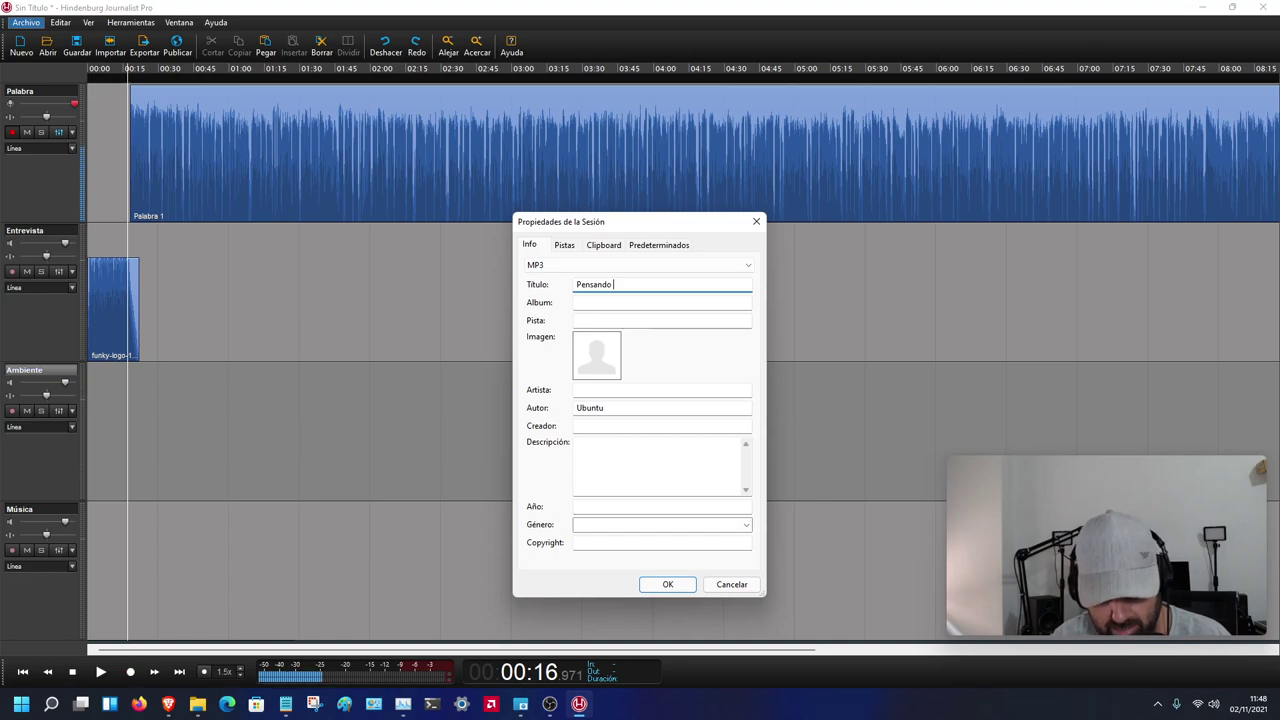
pyautogui.write(' en Tw')
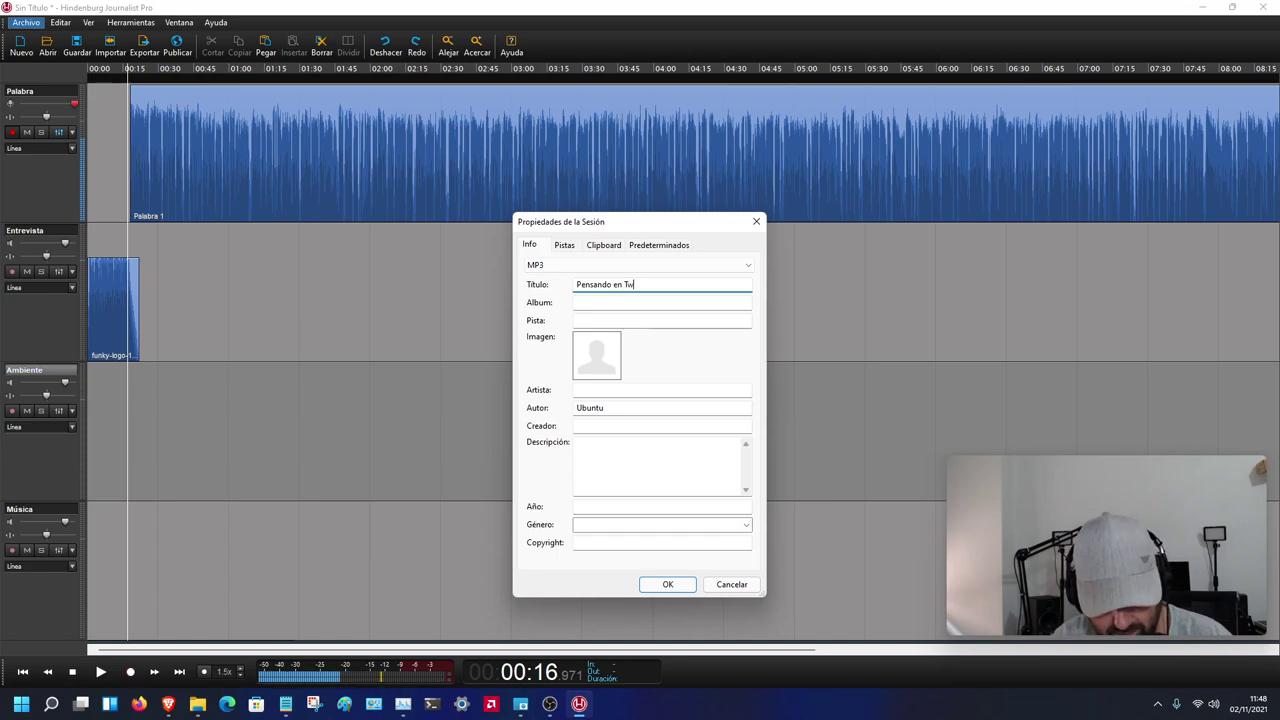
pyautogui.write('itch')
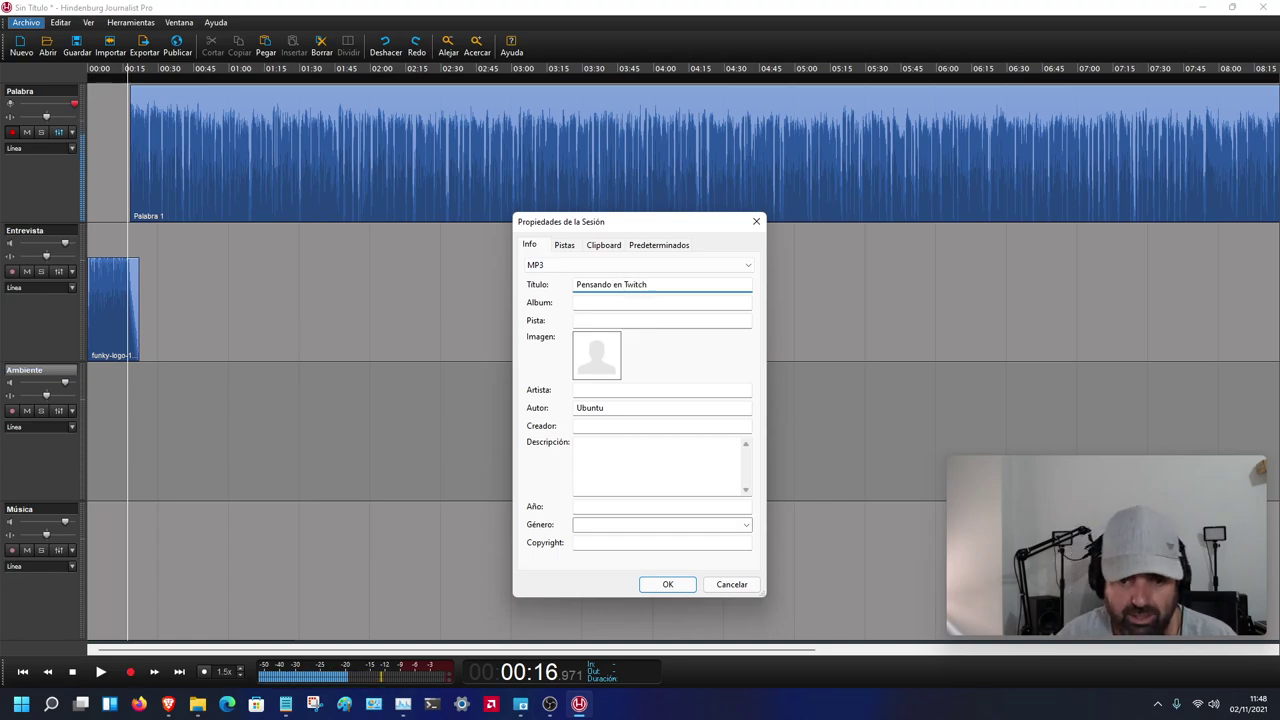
# - Enter "Sube Parriba" as the album in the MP3 metadata
pyautogui.click(589, 300)
pyautogui.write('S')
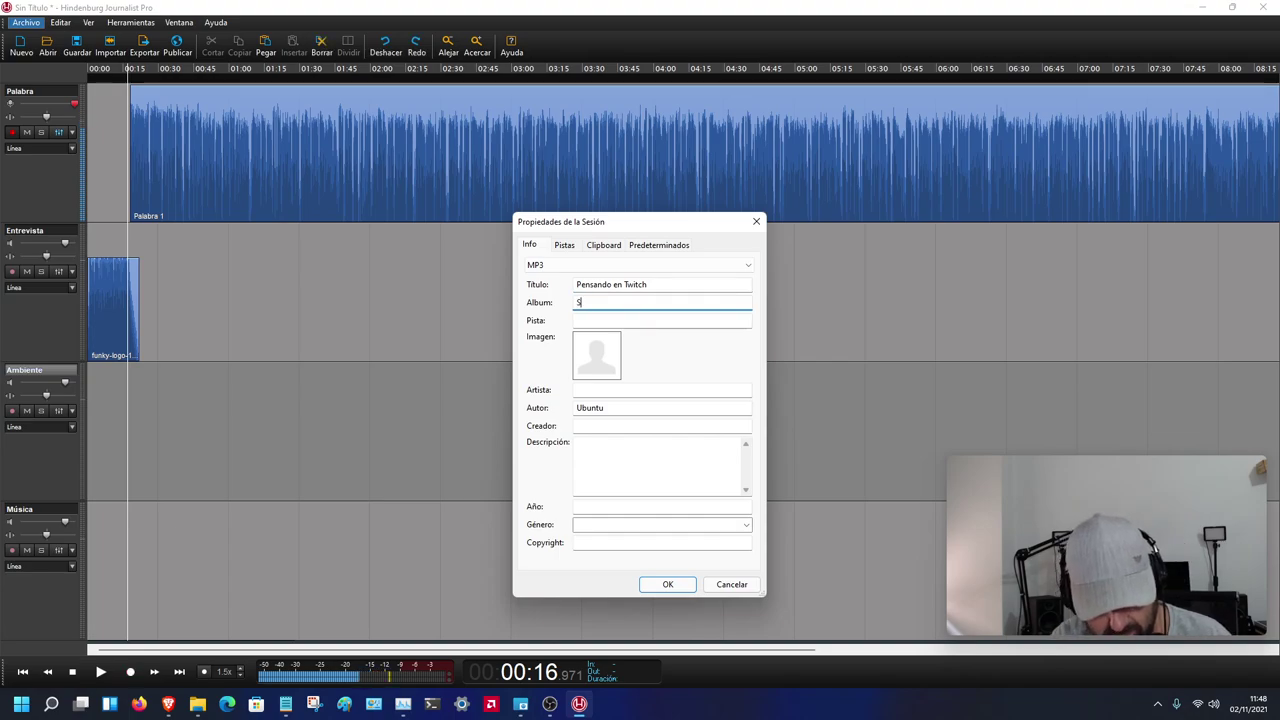
pyautogui.write('ube P')
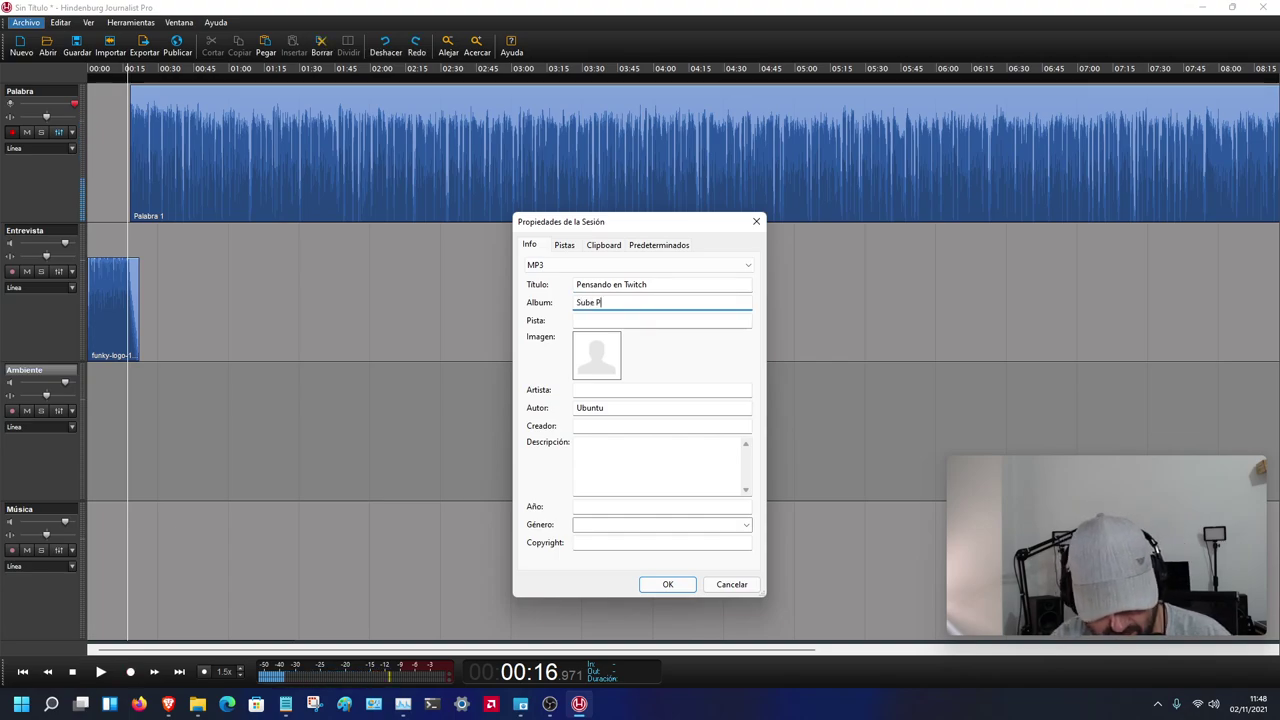
pyautogui.write('arriba')
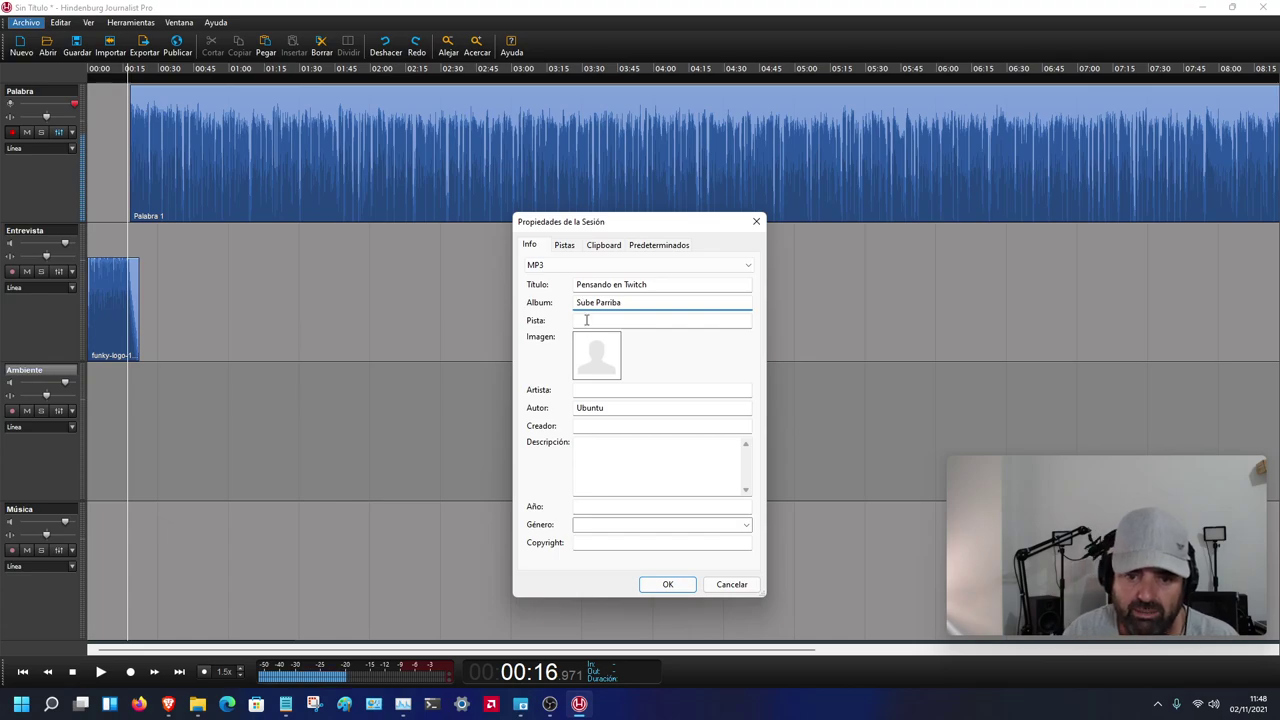
# - Replace the author in the MP3 metadata with the podcaster's nickname and accept the session properties
pyautogui.click(620, 405)
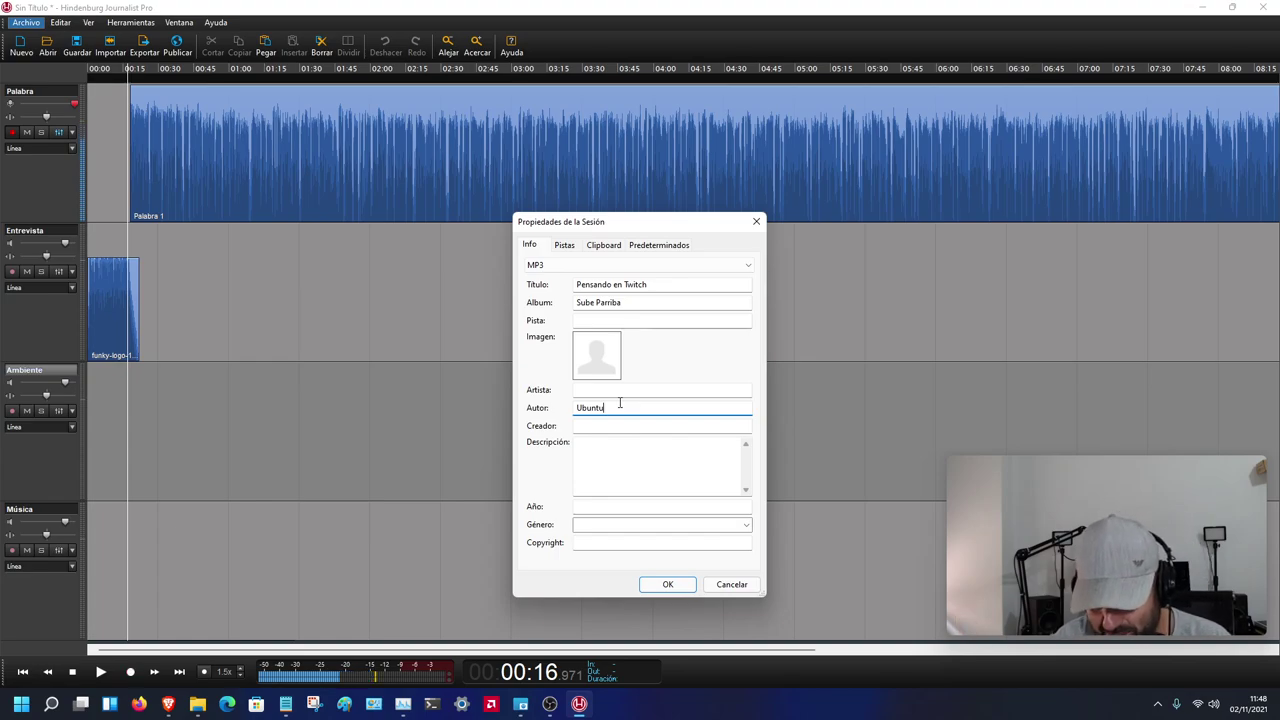
pyautogui.press('BackSpace')
pyautogui.press('BackSpace')
pyautogui.press('BackSpace')
pyautogui.press('BackSpace')
pyautogui.press('BackSpace')
pyautogui.press('BackSpace')
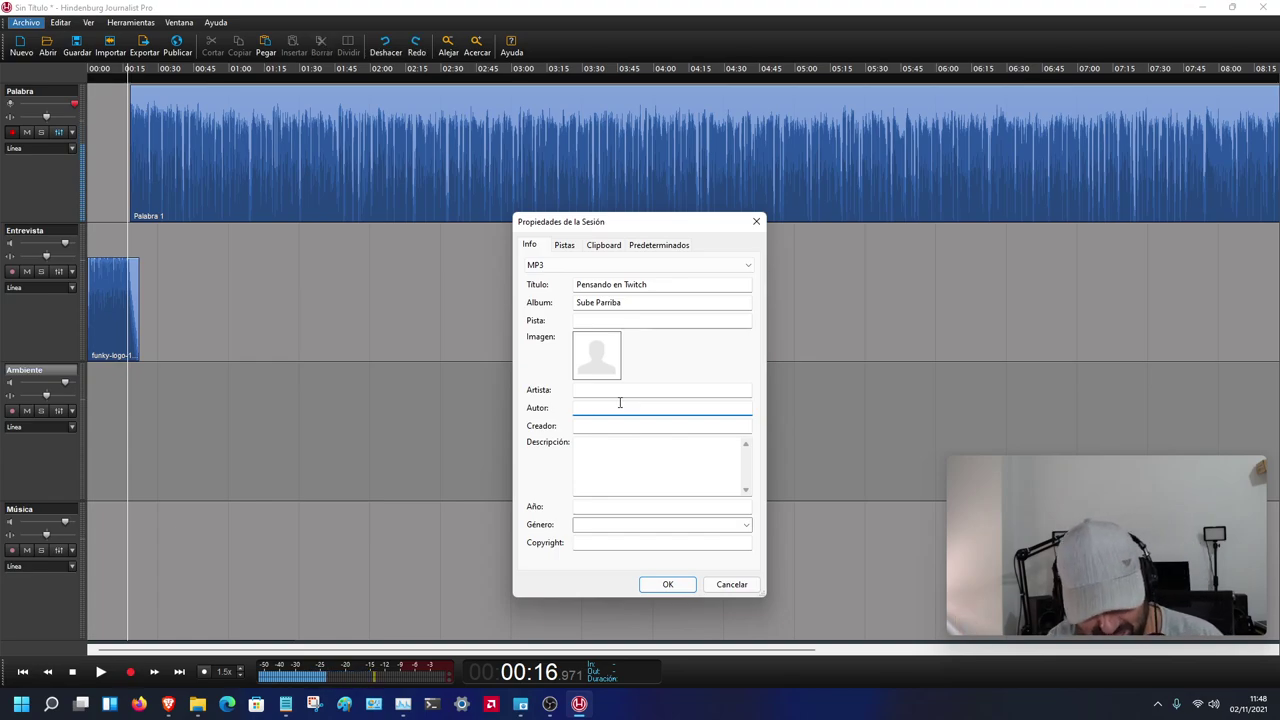
pyautogui.write('Yoyo')
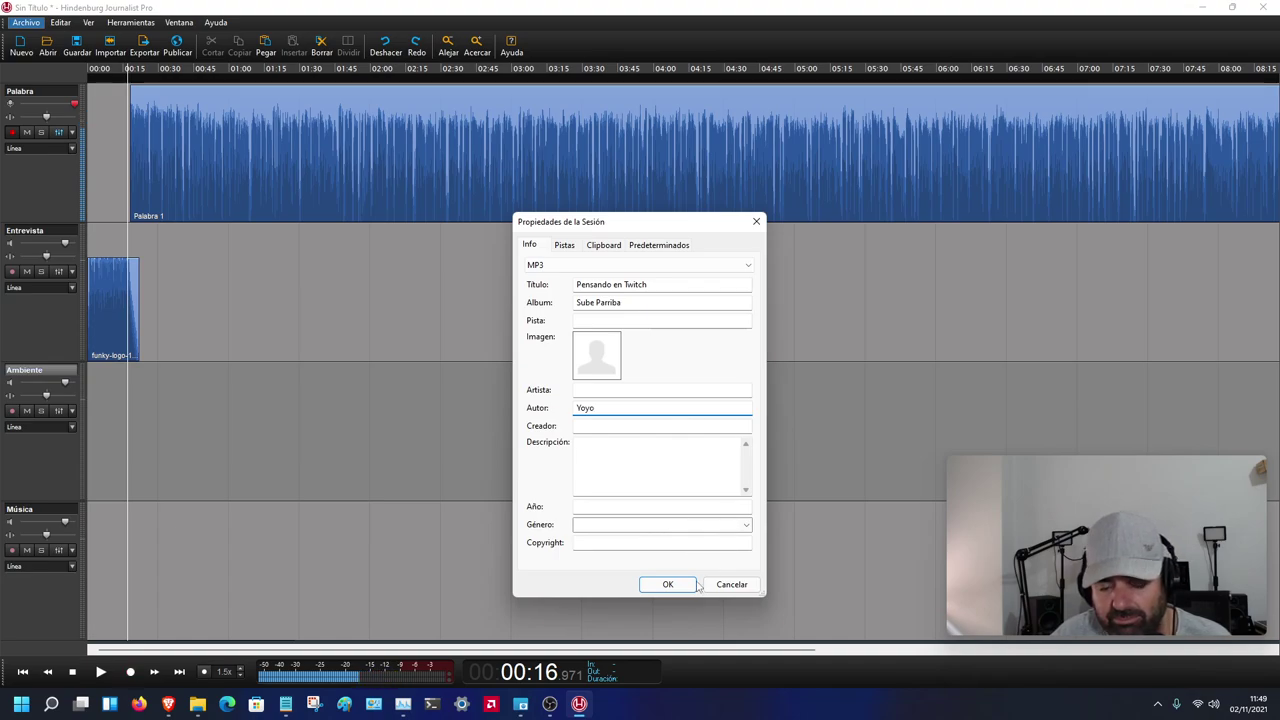
pyautogui.click(658, 589)
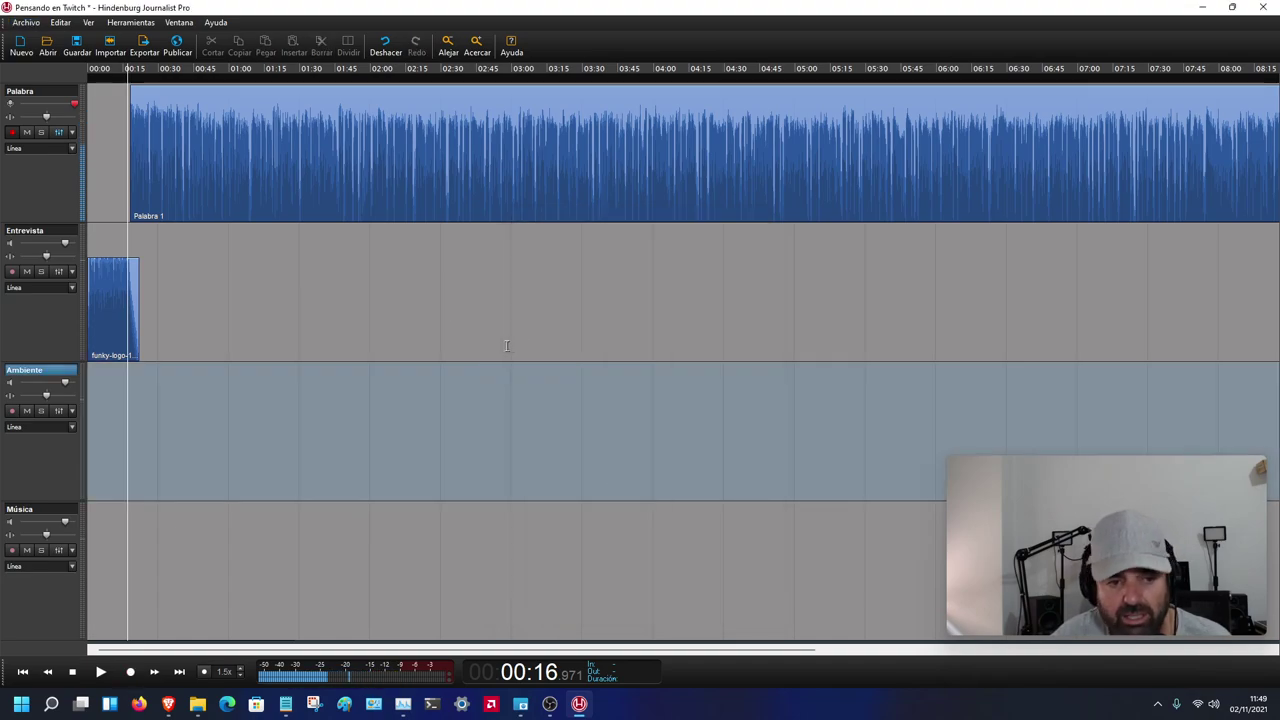
# - Start exporting the session, choosing the Música folder as destination and MP3 as the file type
pyautogui.click(27, 22)
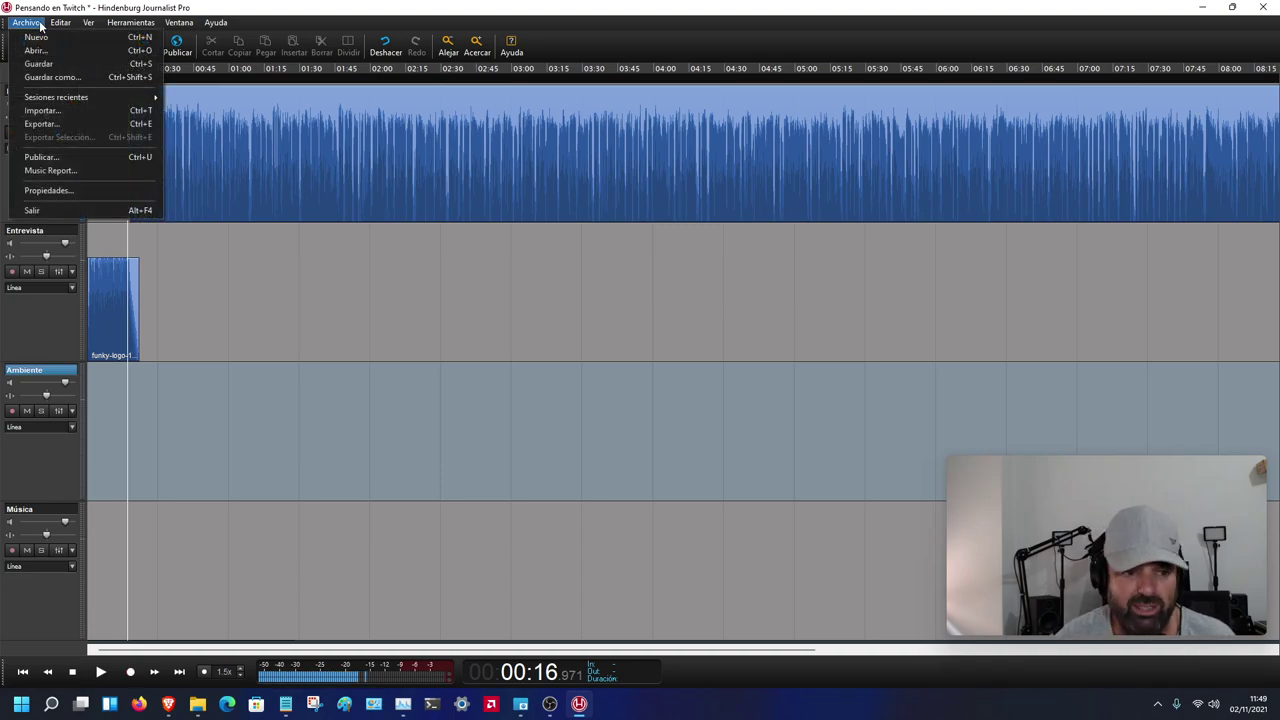
pyautogui.click(42, 123)
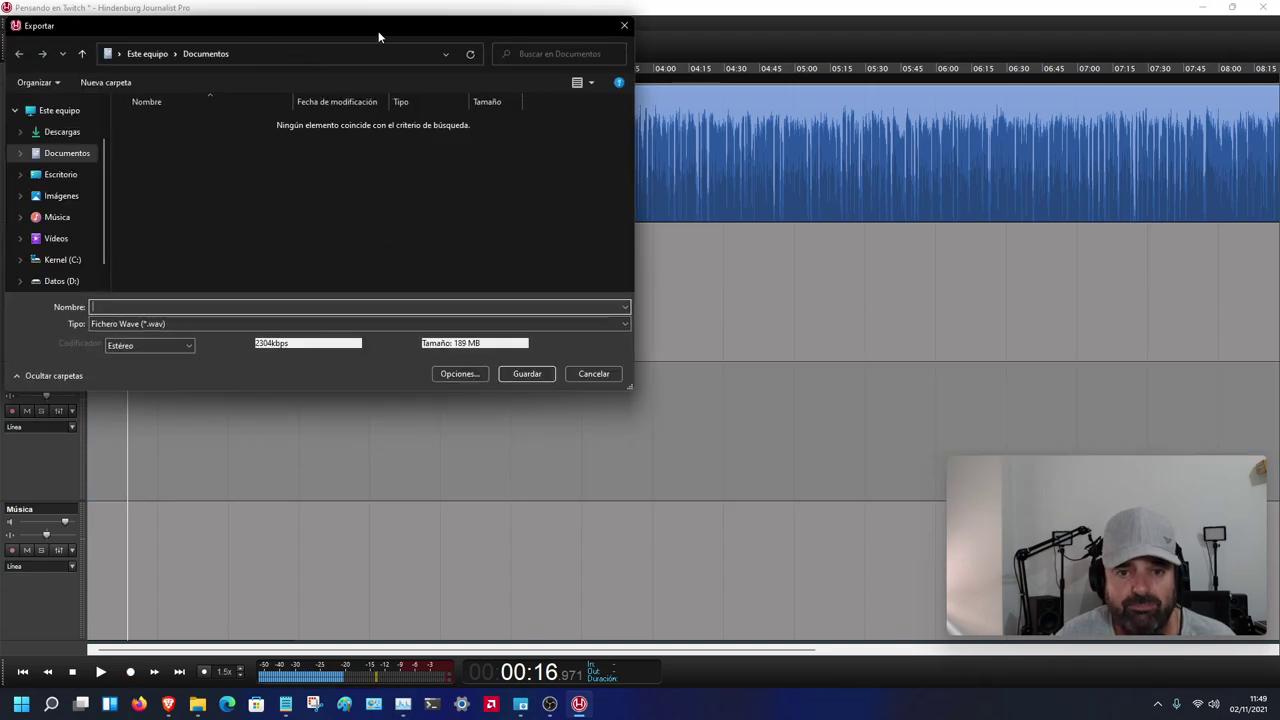
pyautogui.moveTo(363, 30); pyautogui.dragTo(644, 158)
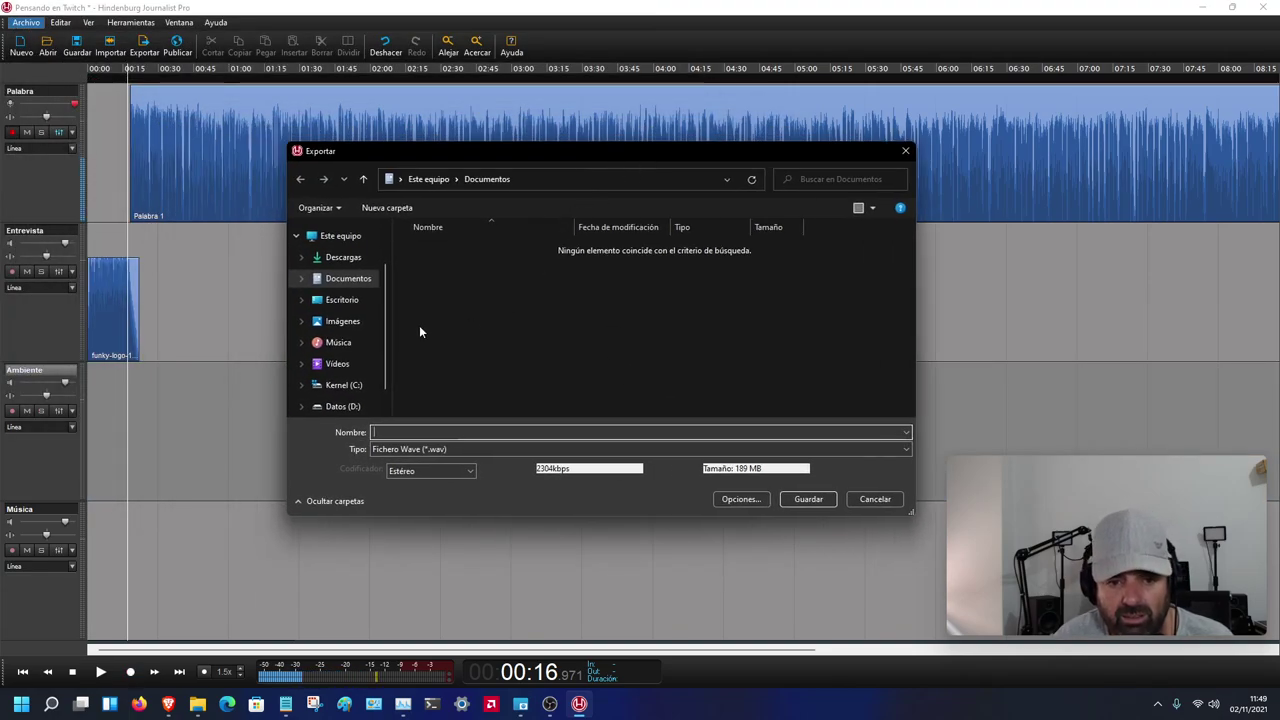
pyautogui.click(360, 341)
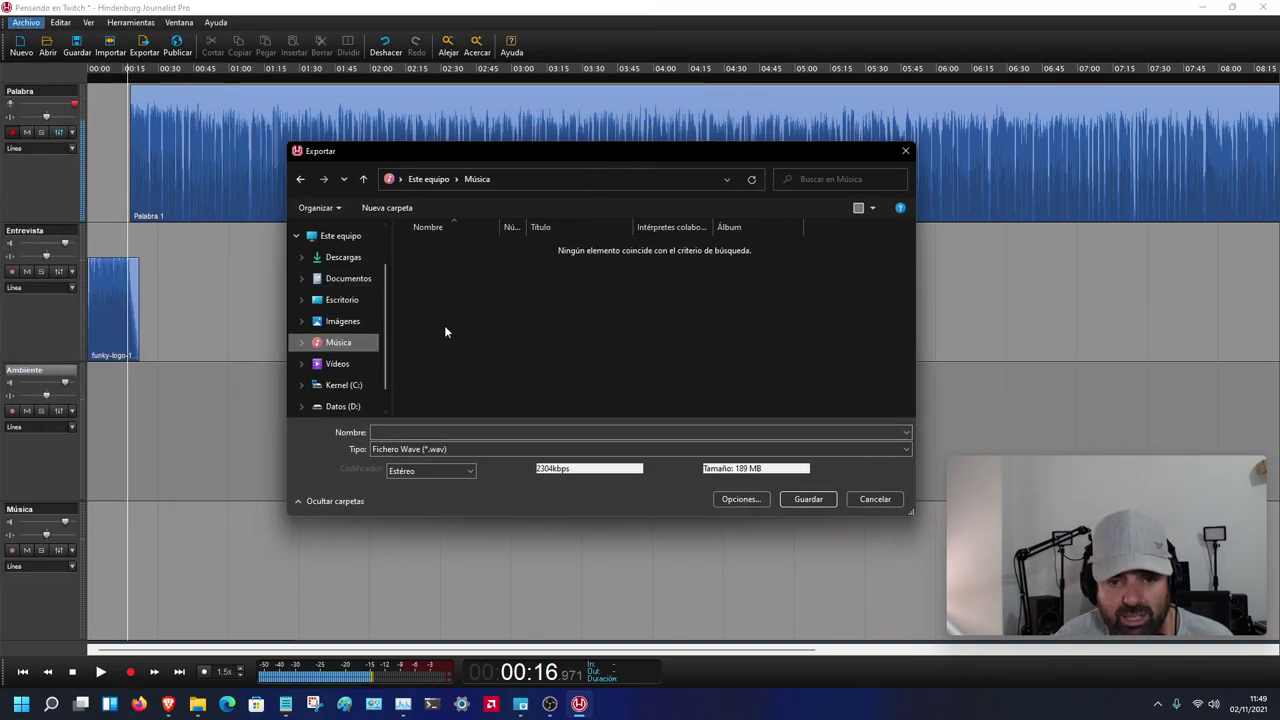
pyautogui.click(458, 449)
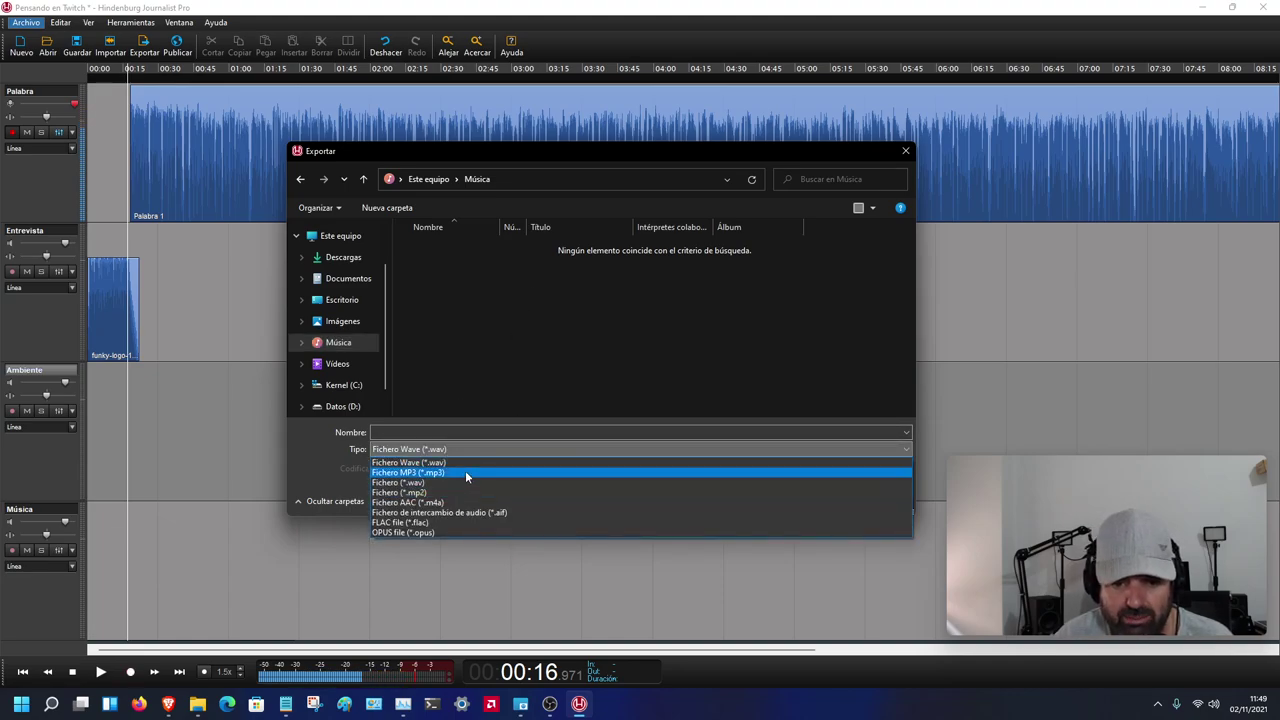
pyautogui.click(465, 472)
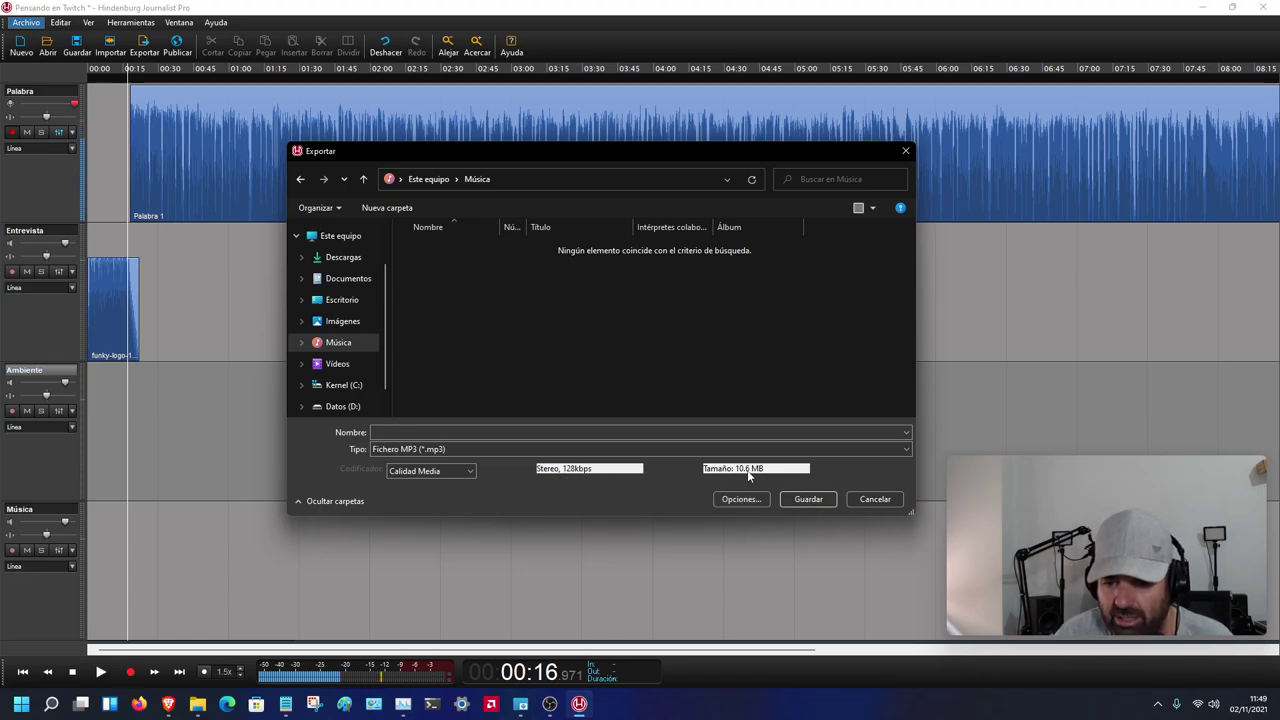
# - Set the MP3 export options to a 48000 Hz sample rate, no added chapters and -16 LUFS loudness
pyautogui.click(734, 499)
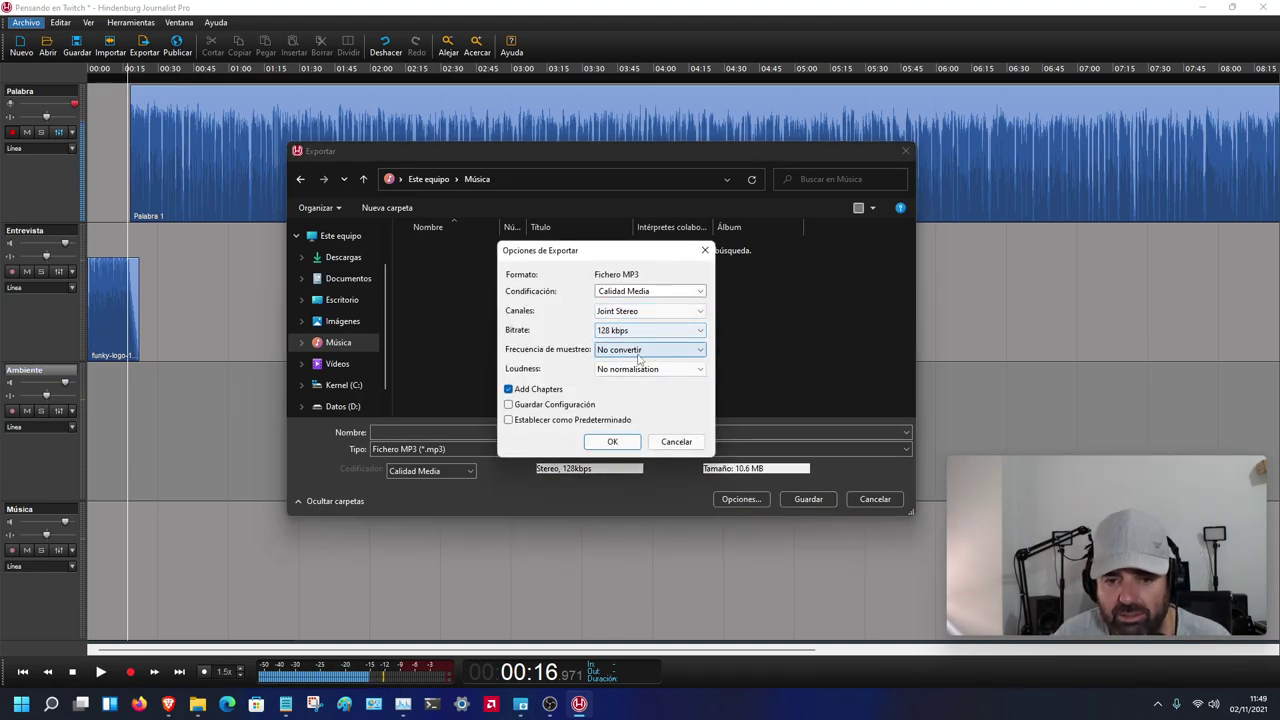
pyautogui.click(643, 350)
pyautogui.click(614, 452)
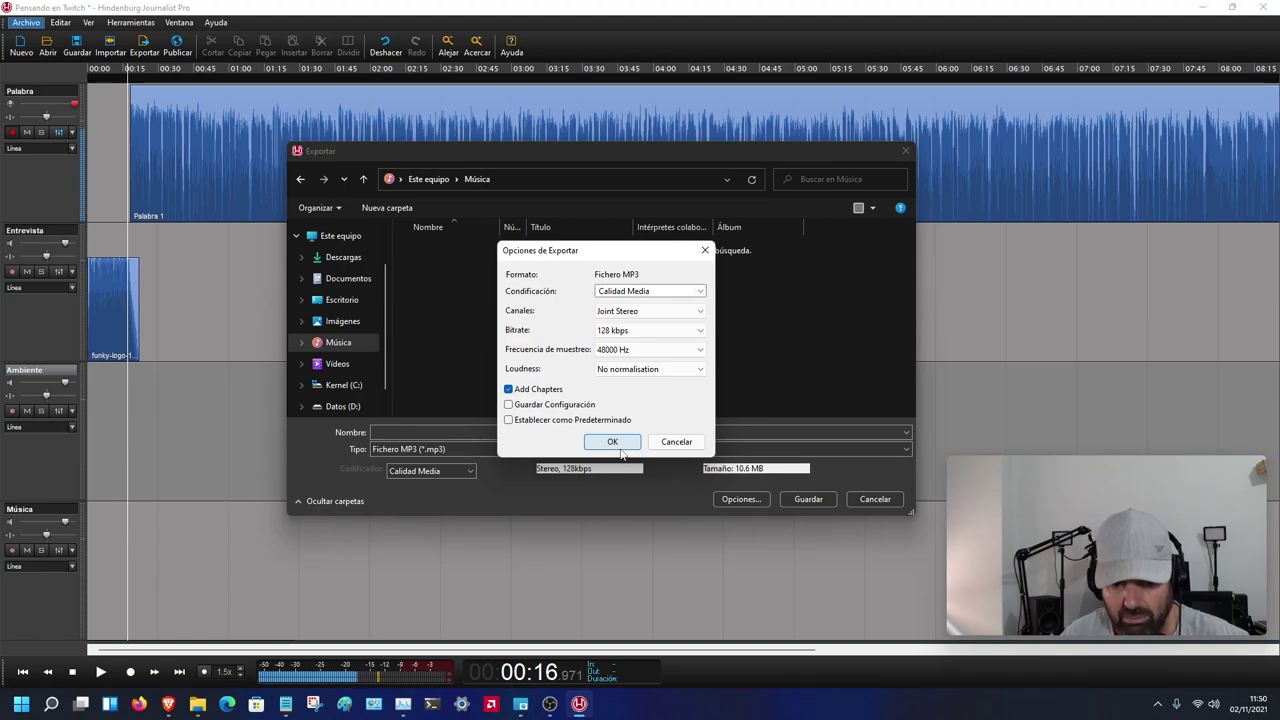
pyautogui.click(532, 393)
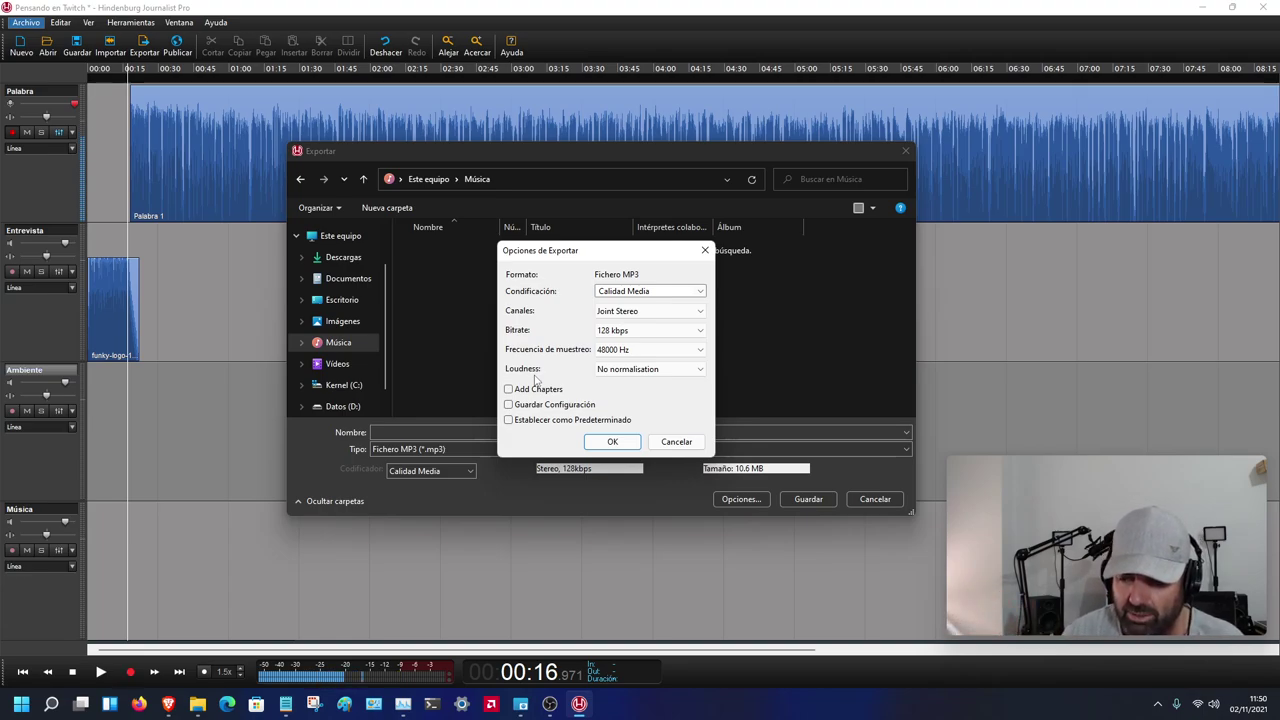
pyautogui.click(640, 369)
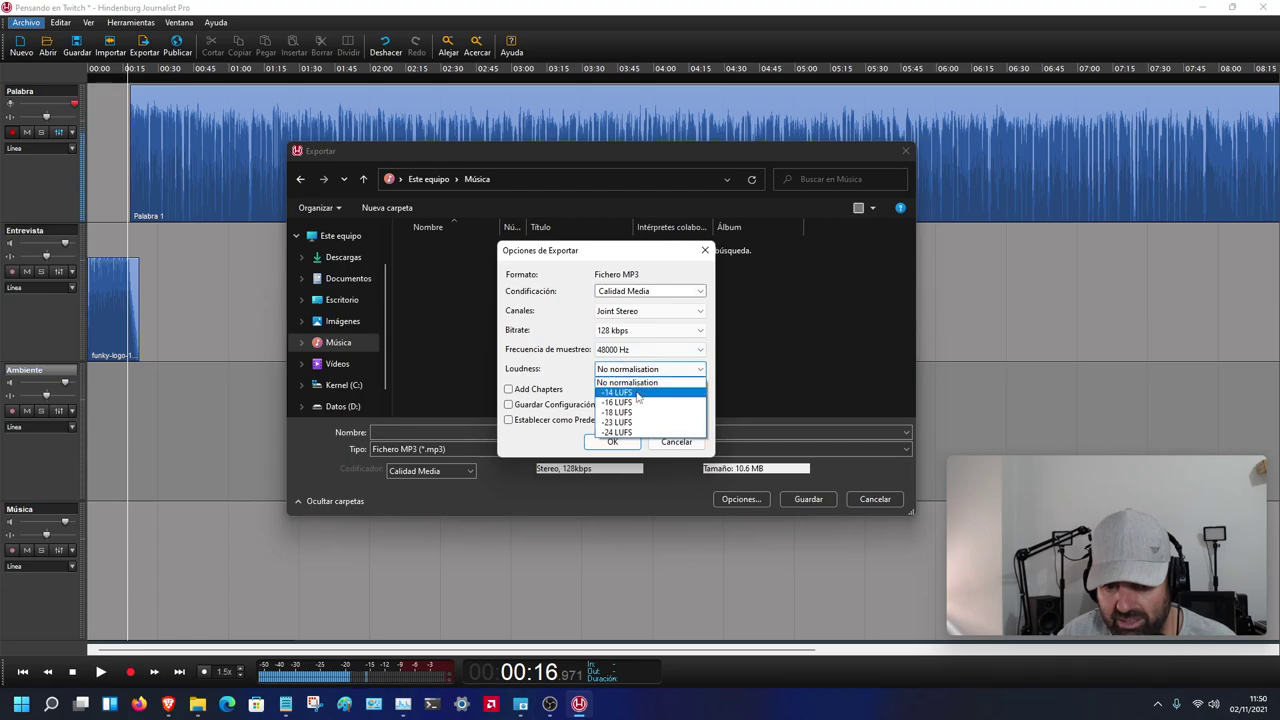
pyautogui.click(636, 402)
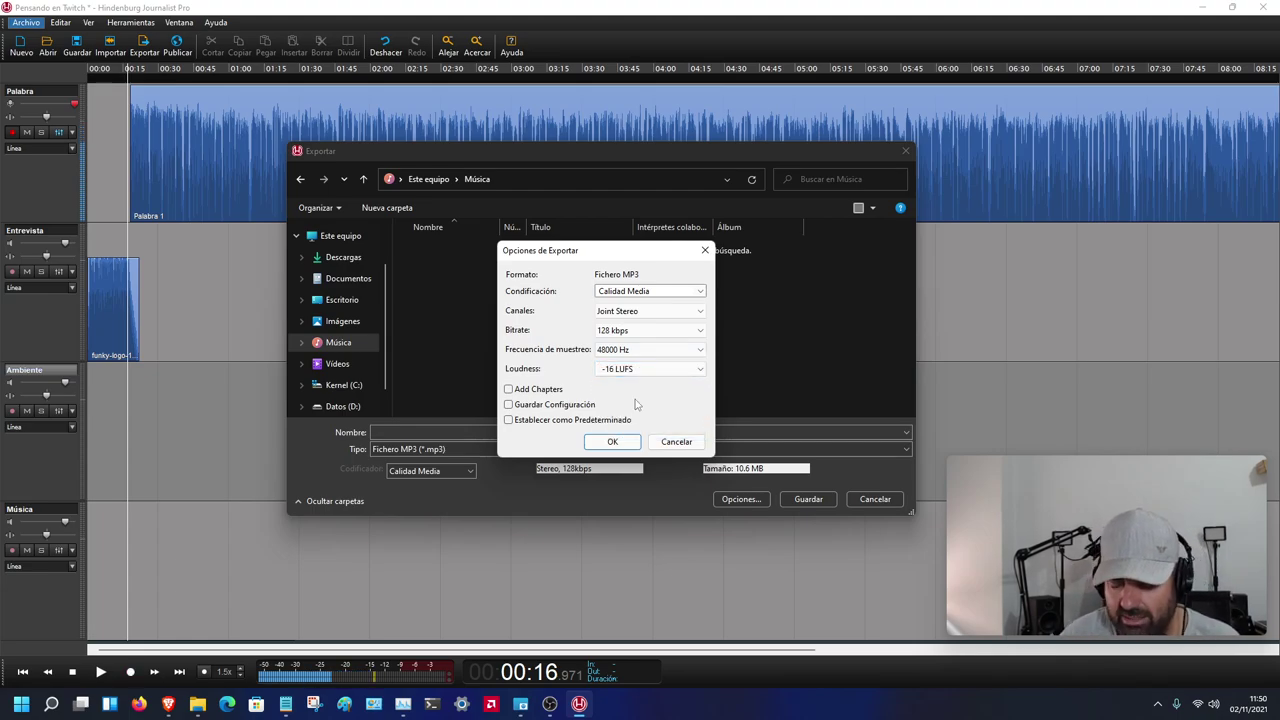
pyautogui.click(638, 370)
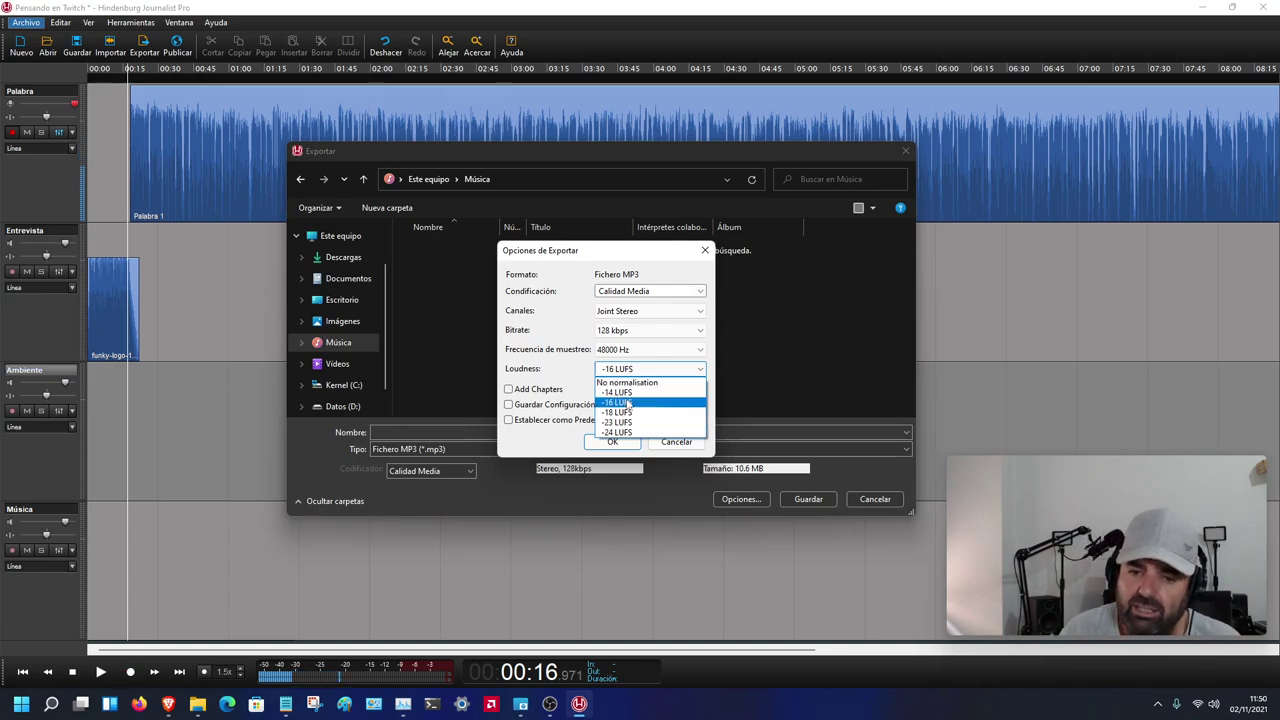
pyautogui.click(629, 402)
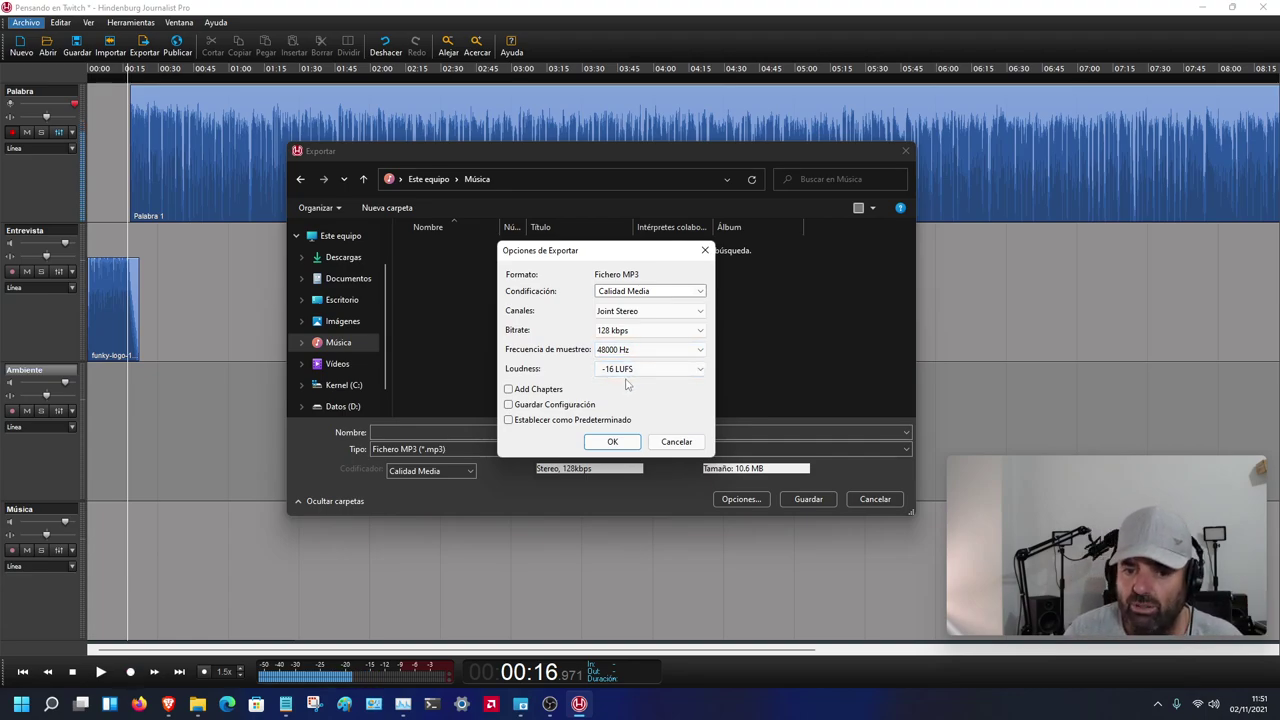
pyautogui.click(612, 441)
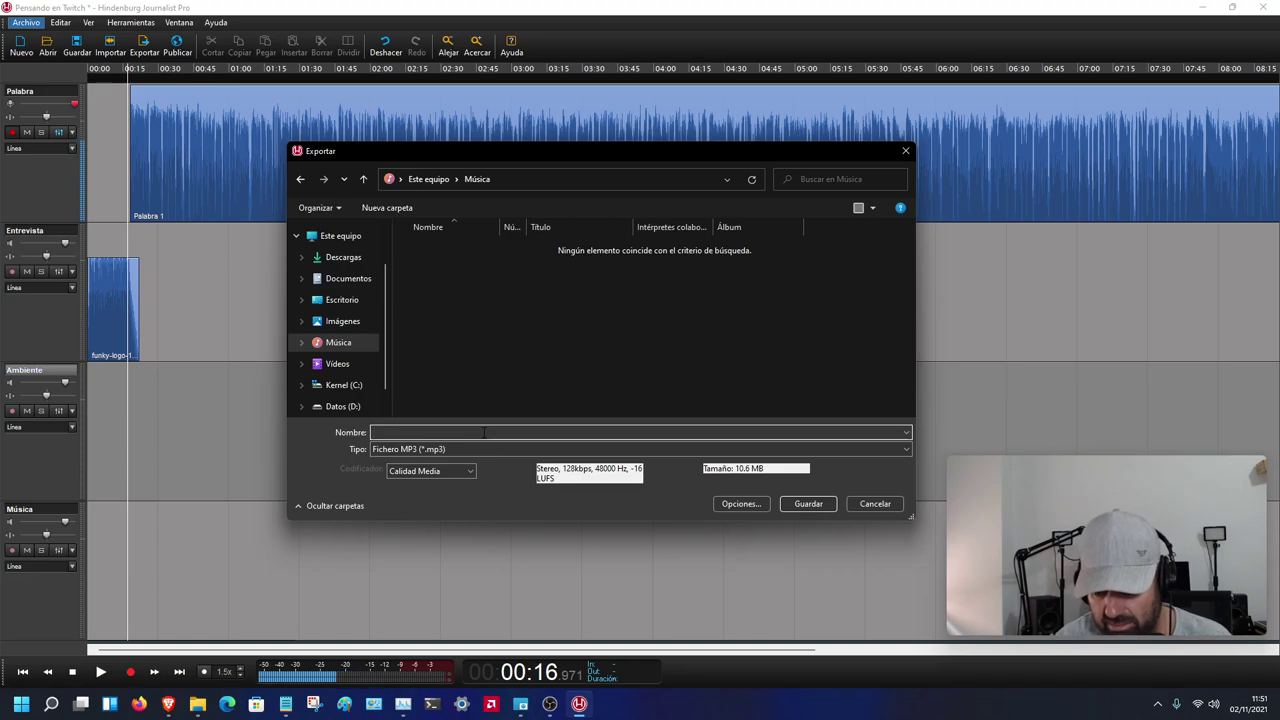
# - Name the export file "pensando-en-twitch" and save the MP3
pyautogui.write('p')
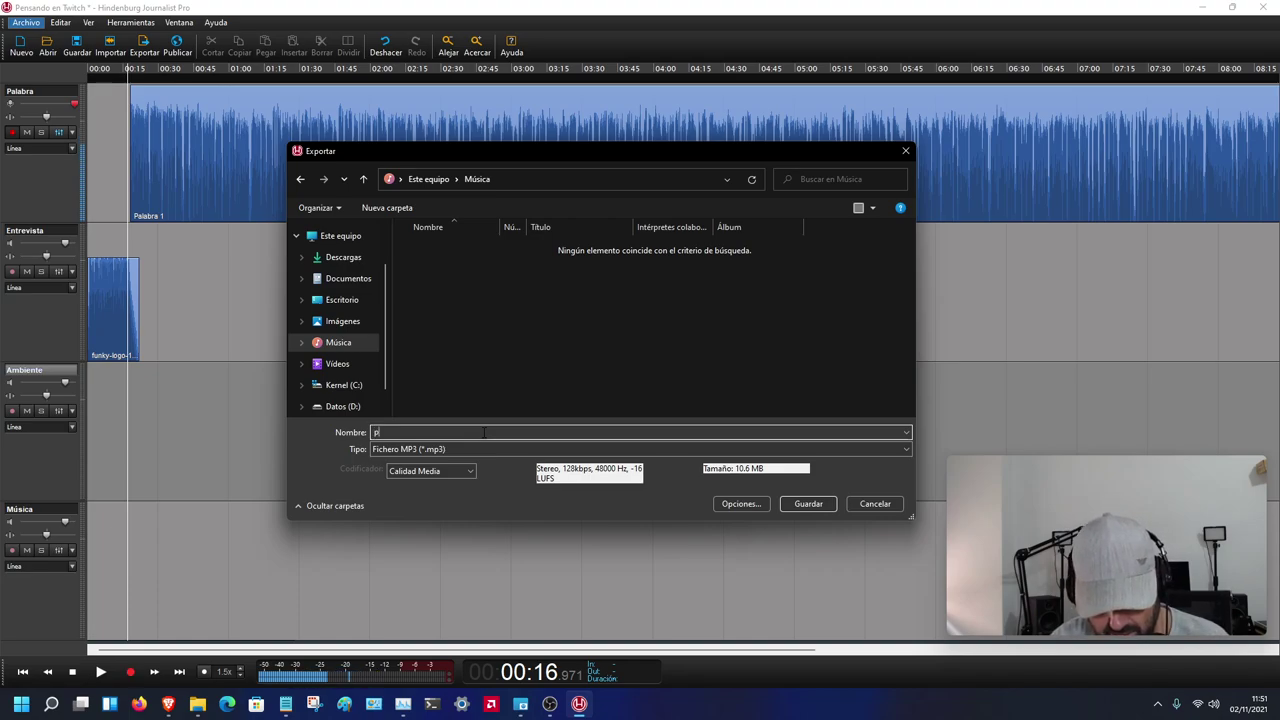
pyautogui.write('ensando')
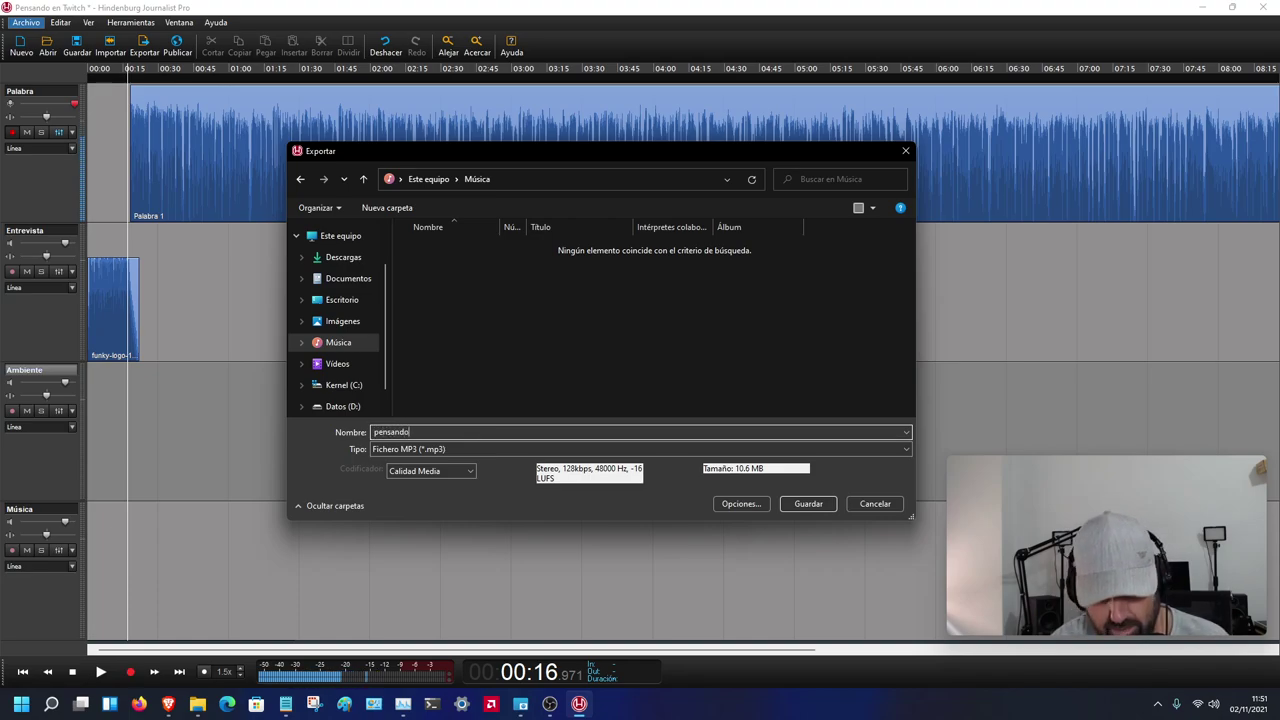
pyautogui.write('-')
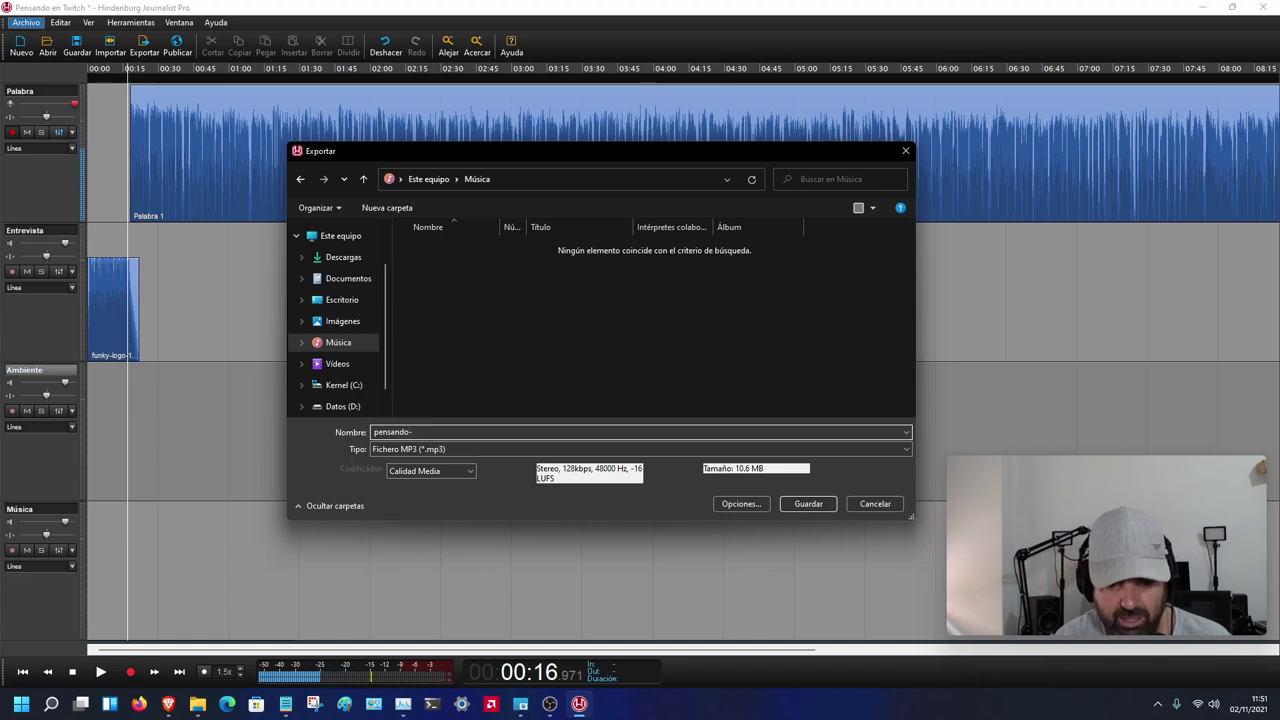
pyautogui.write('en-')
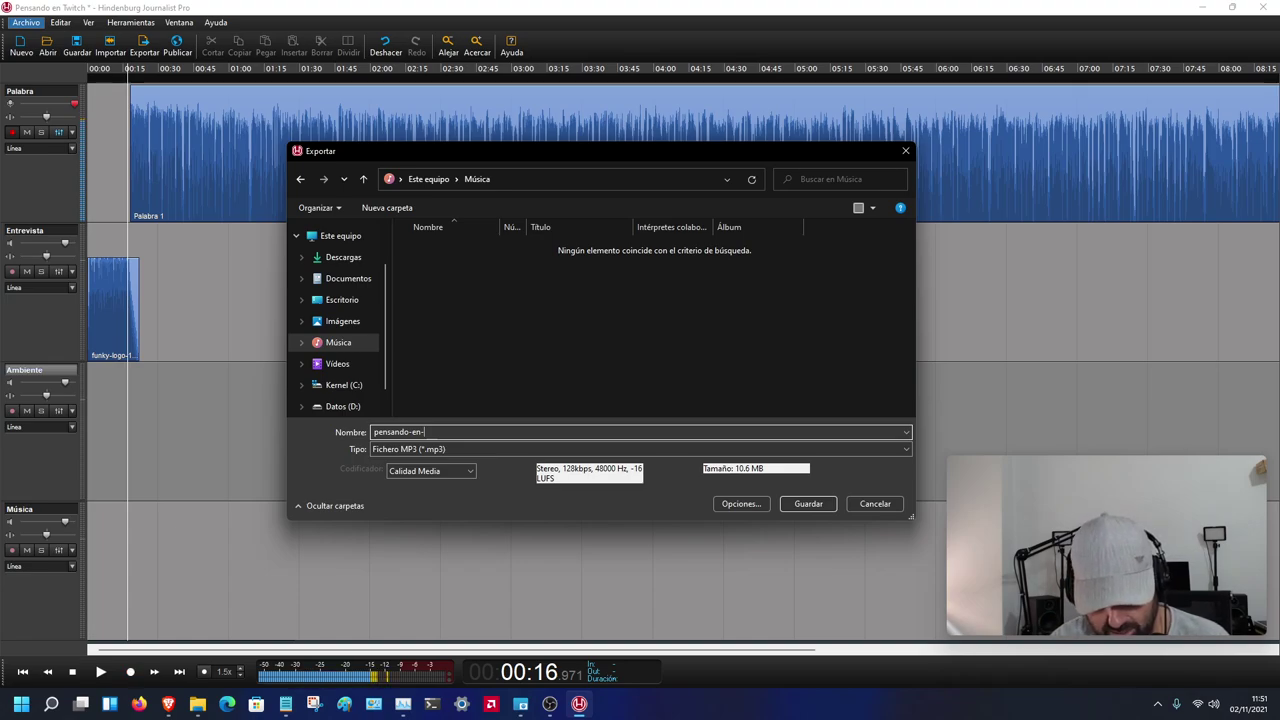
pyautogui.write('witch')
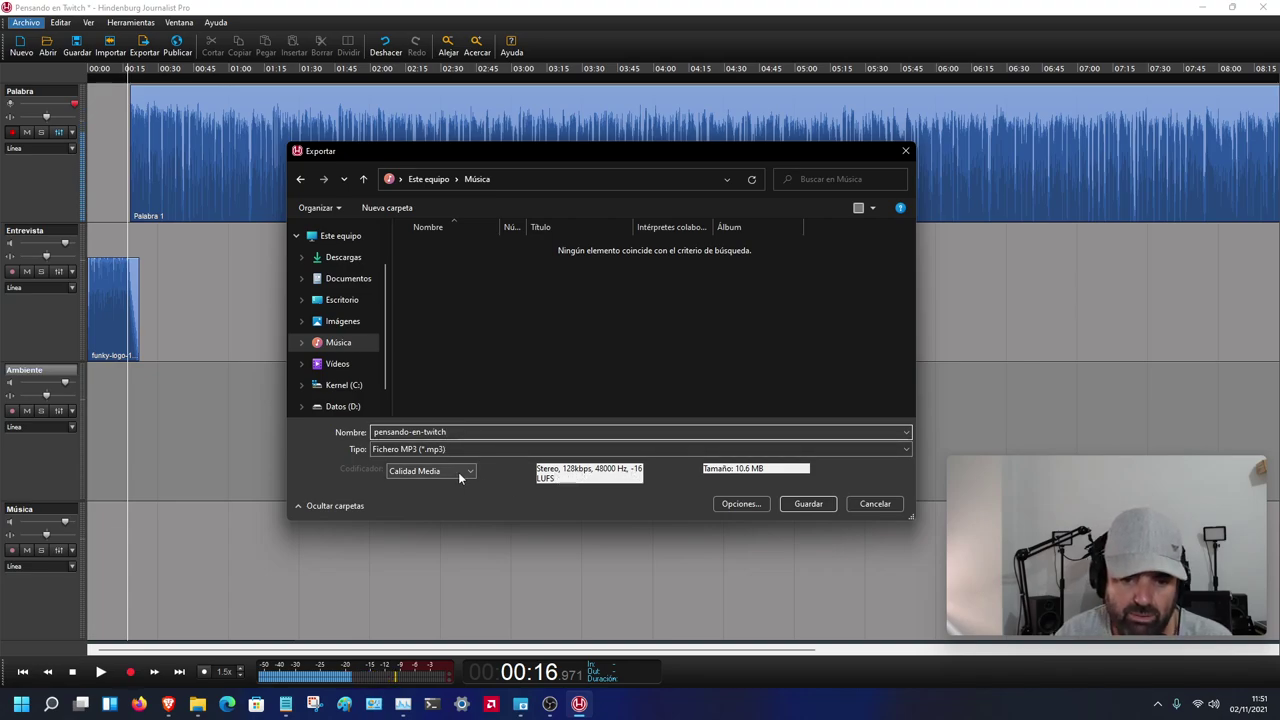
pyautogui.click(810, 504)
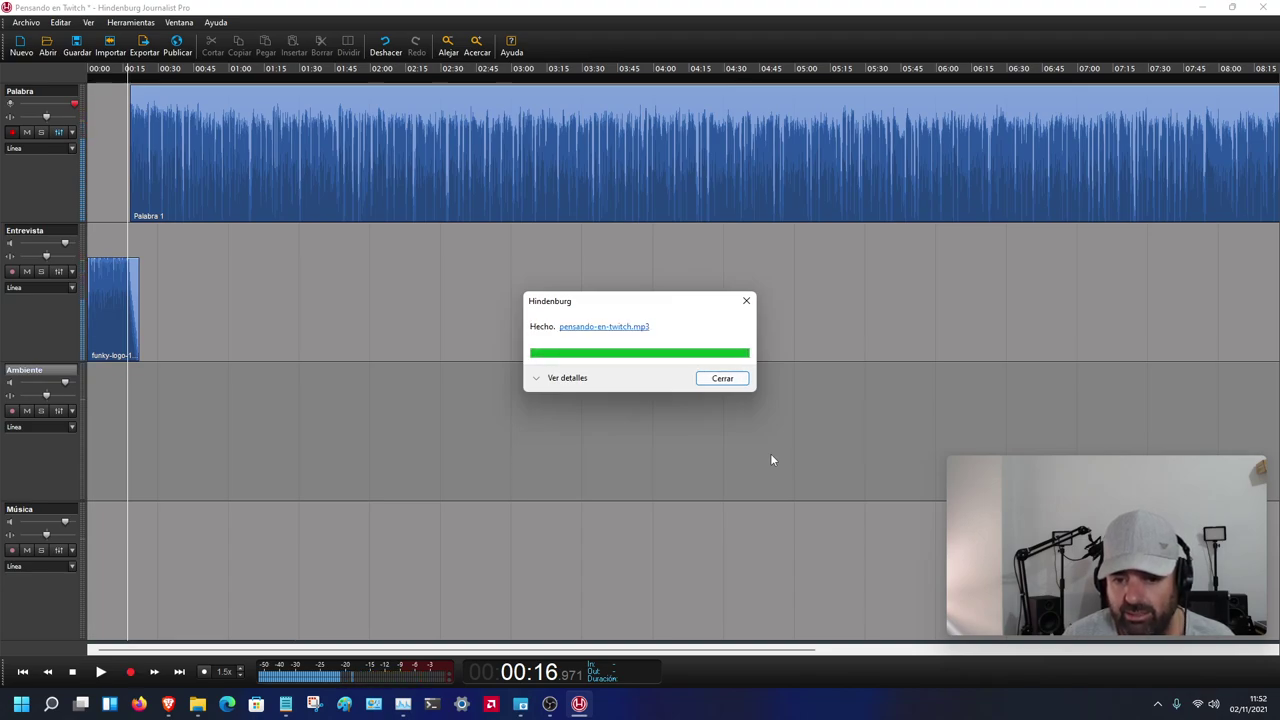
# - Close the finished export message, minimise the audio editor and open the Música folder in File Explorer
pyautogui.click(716, 378)
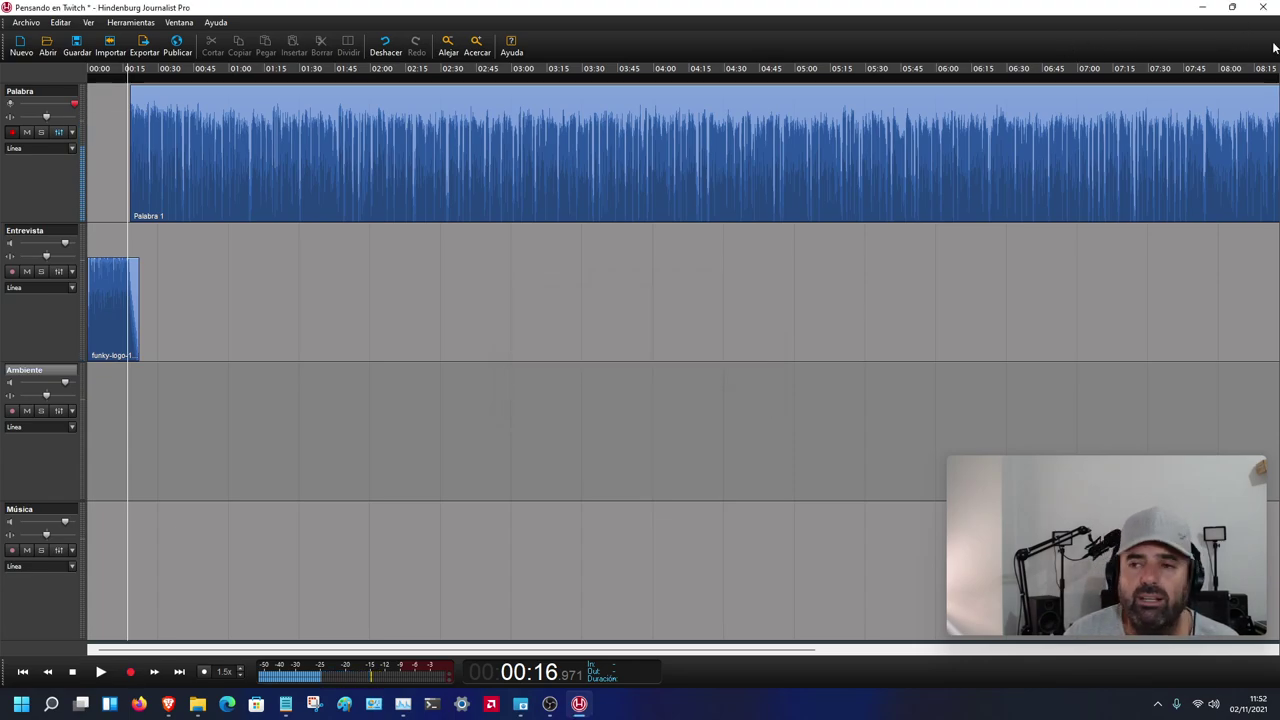
pyautogui.click(1202, 7)
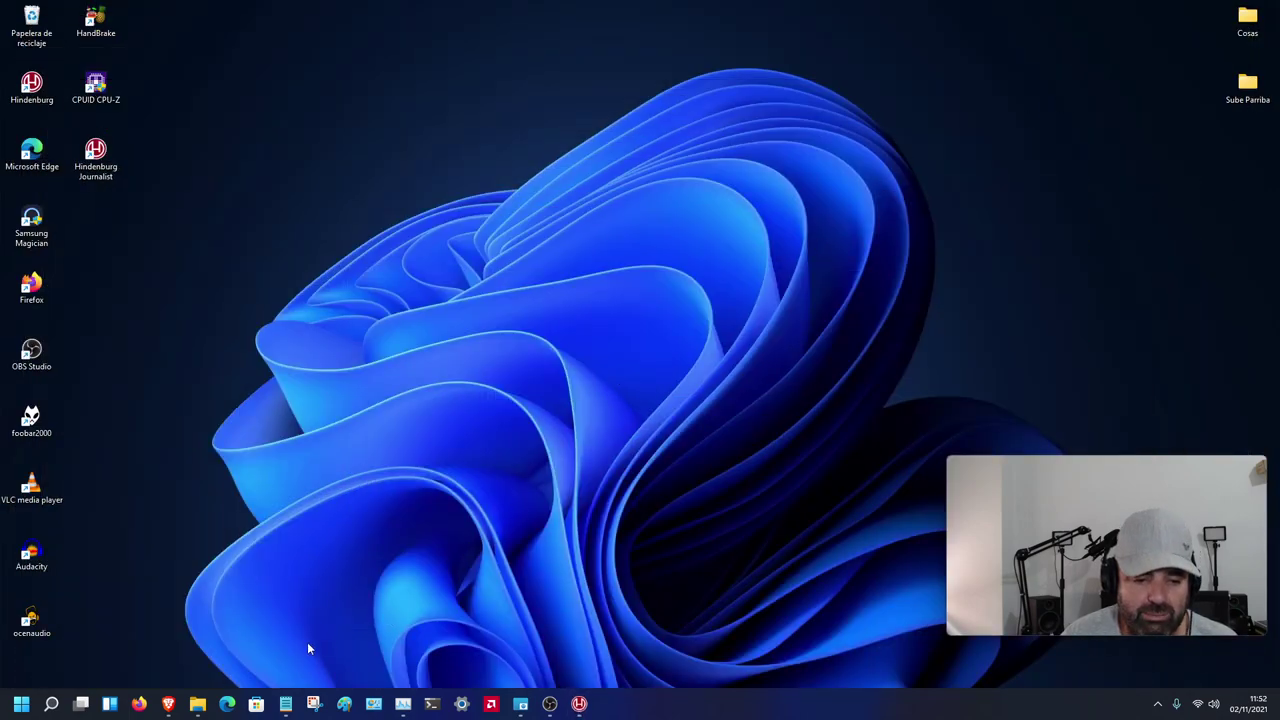
pyautogui.click(197, 704)
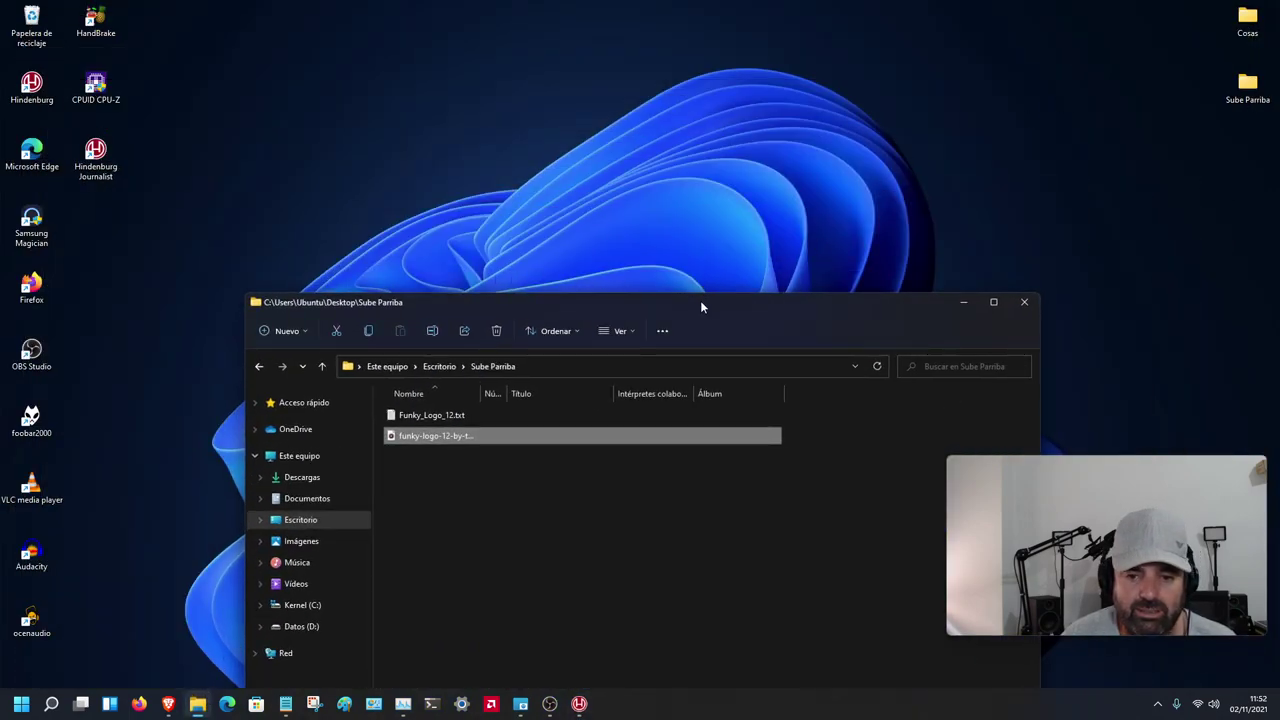
pyautogui.moveTo(700, 307); pyautogui.dragTo(613, 158)
pyautogui.click(239, 411)
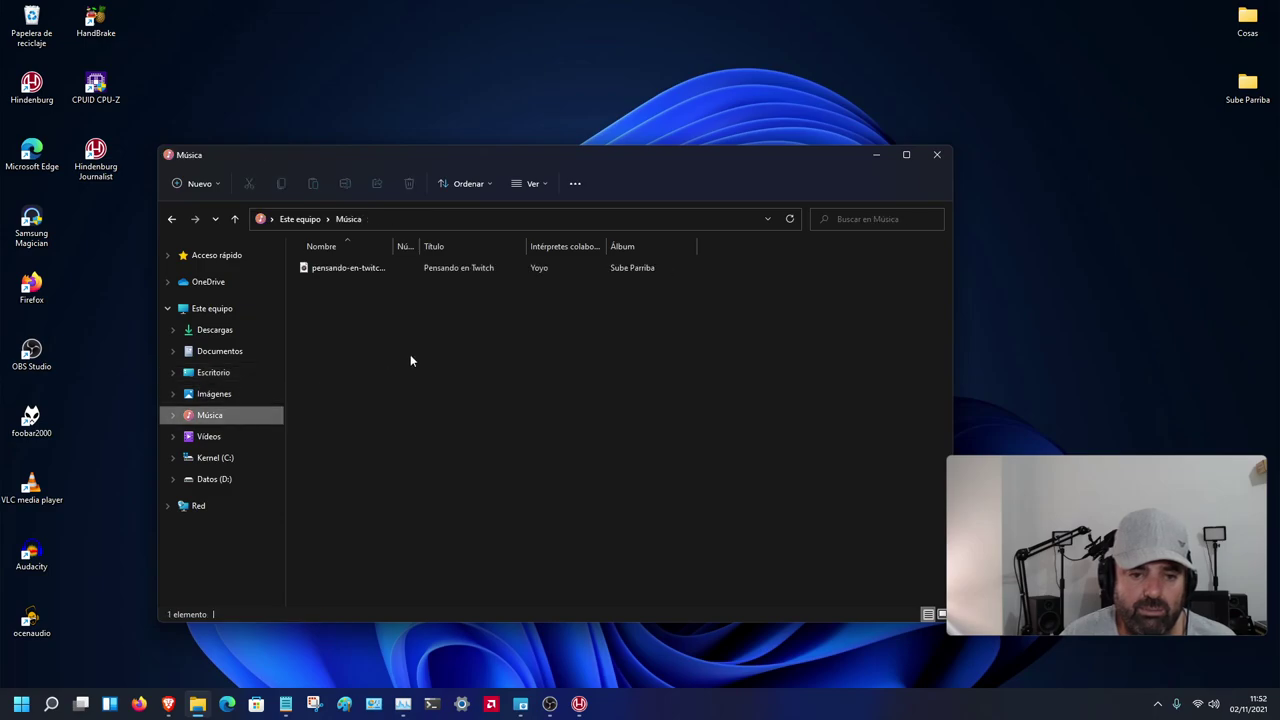
# - Widen the file name column in the Música folder and switch the view to medium icons
pyautogui.moveTo(394, 246); pyautogui.dragTo(461, 259)
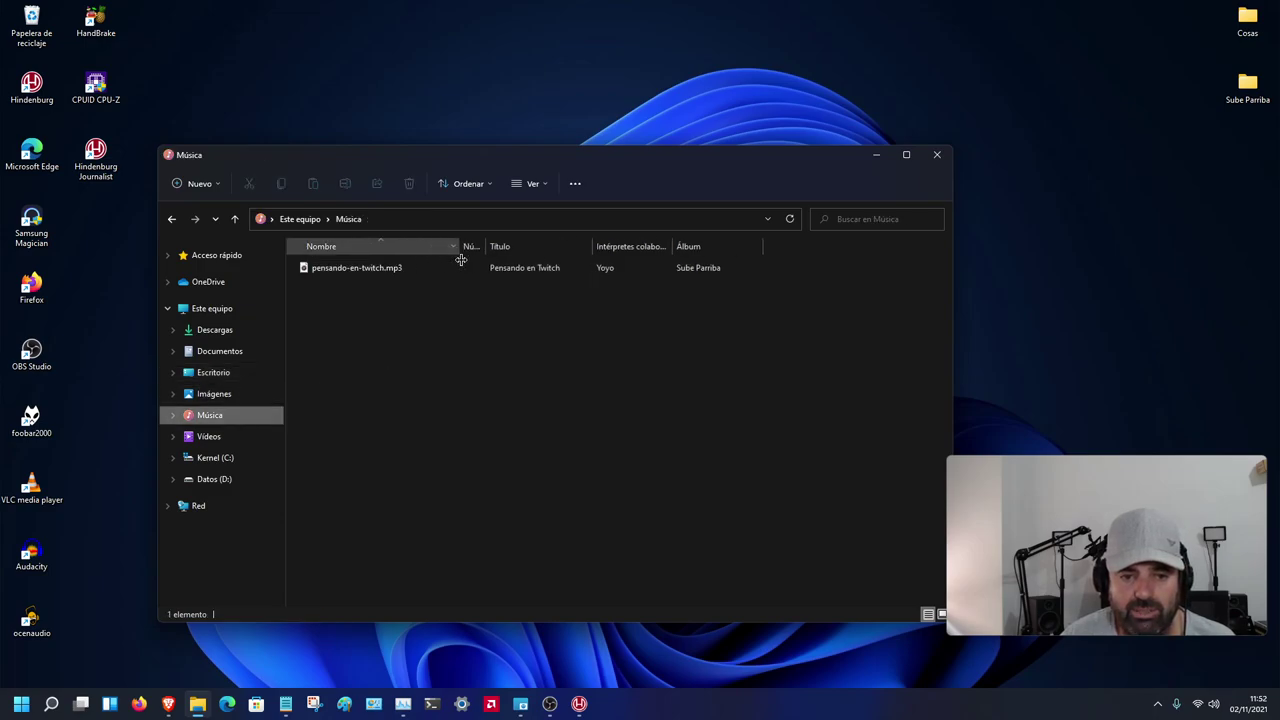
pyautogui.click(531, 183)
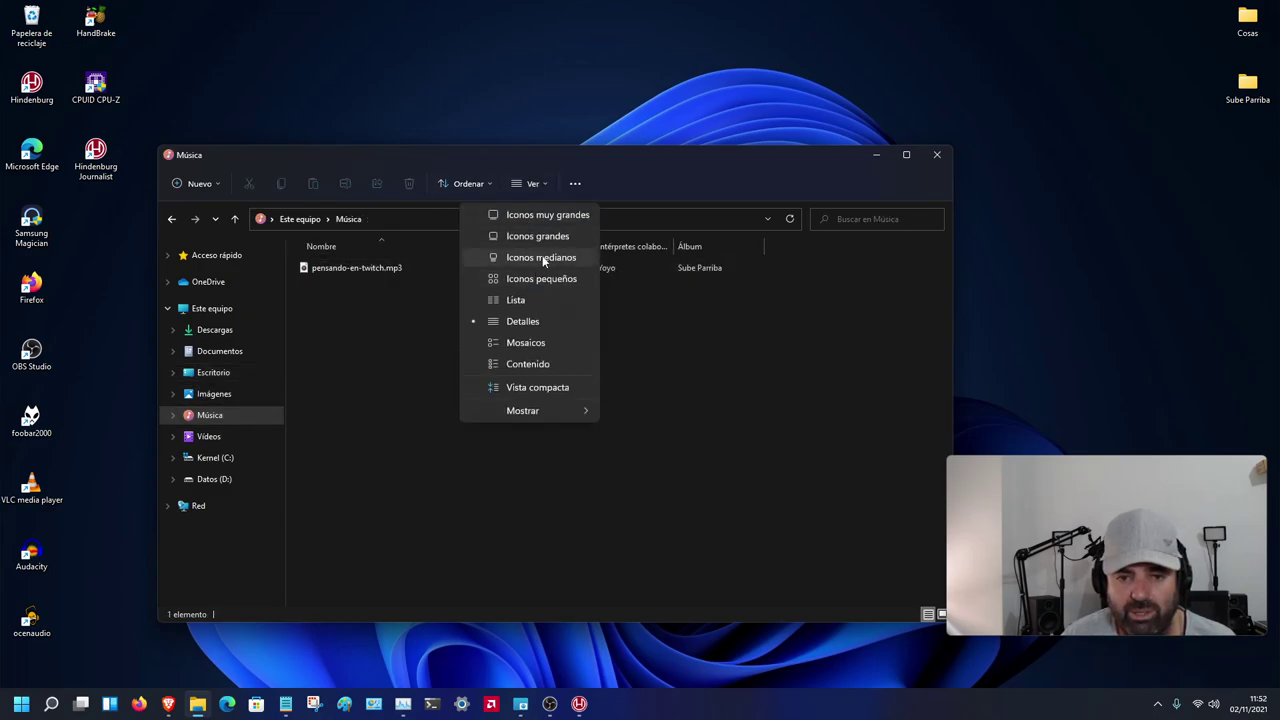
pyautogui.click(541, 257)
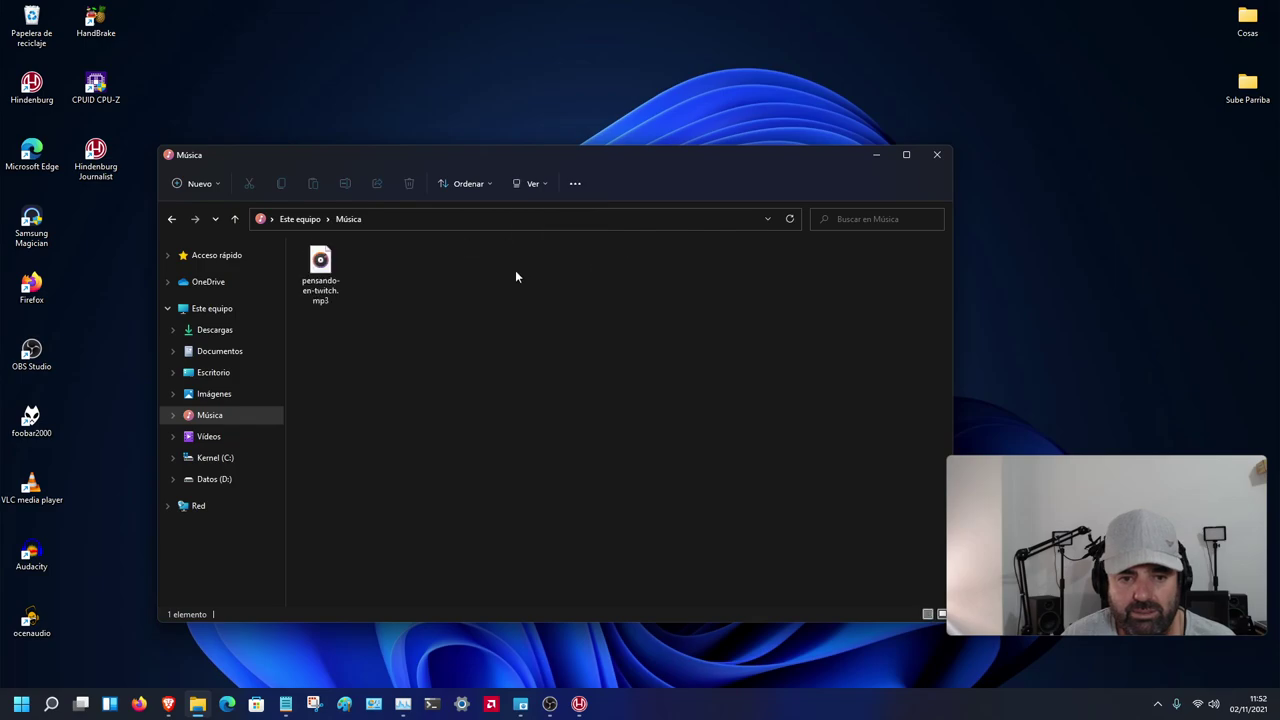
# - Open pensando-en-twitch.mp3 with VLC media player, without making it the default, and reduce and reposition the player window
pyautogui.click(322, 265)
pyautogui.rightClick(322, 268)
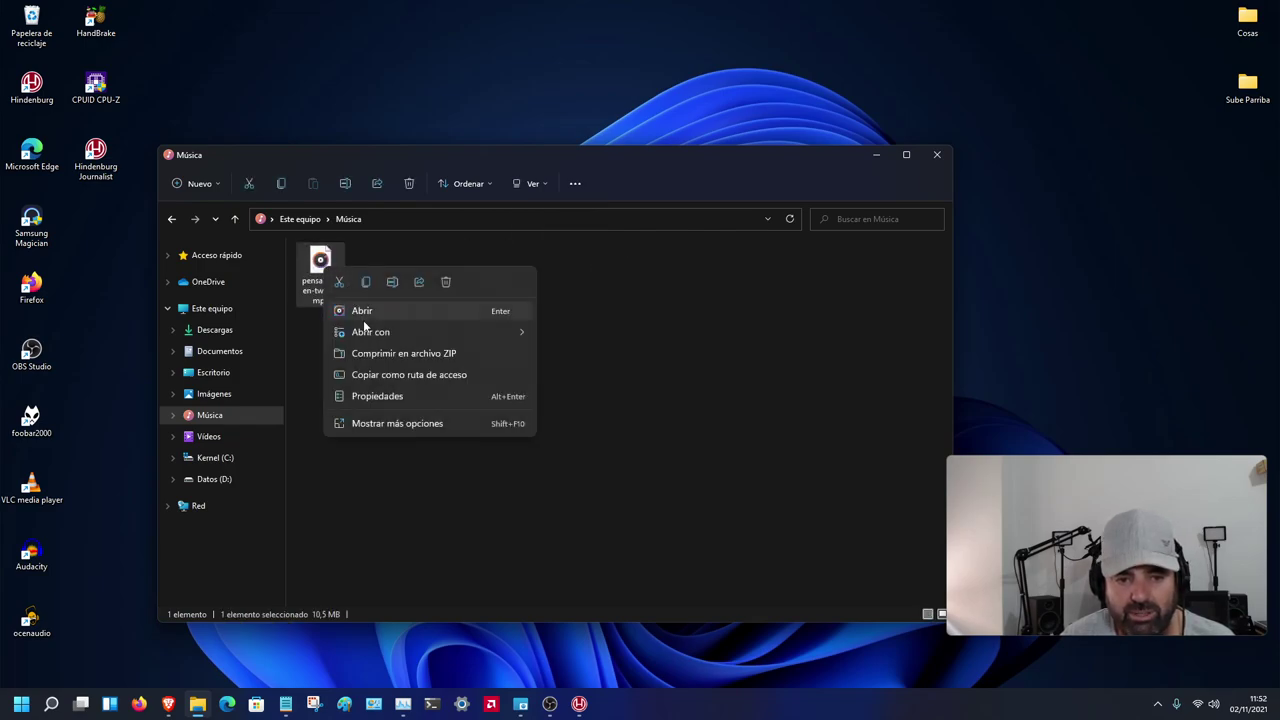
pyautogui.moveTo(378, 336)
pyautogui.click(594, 398)
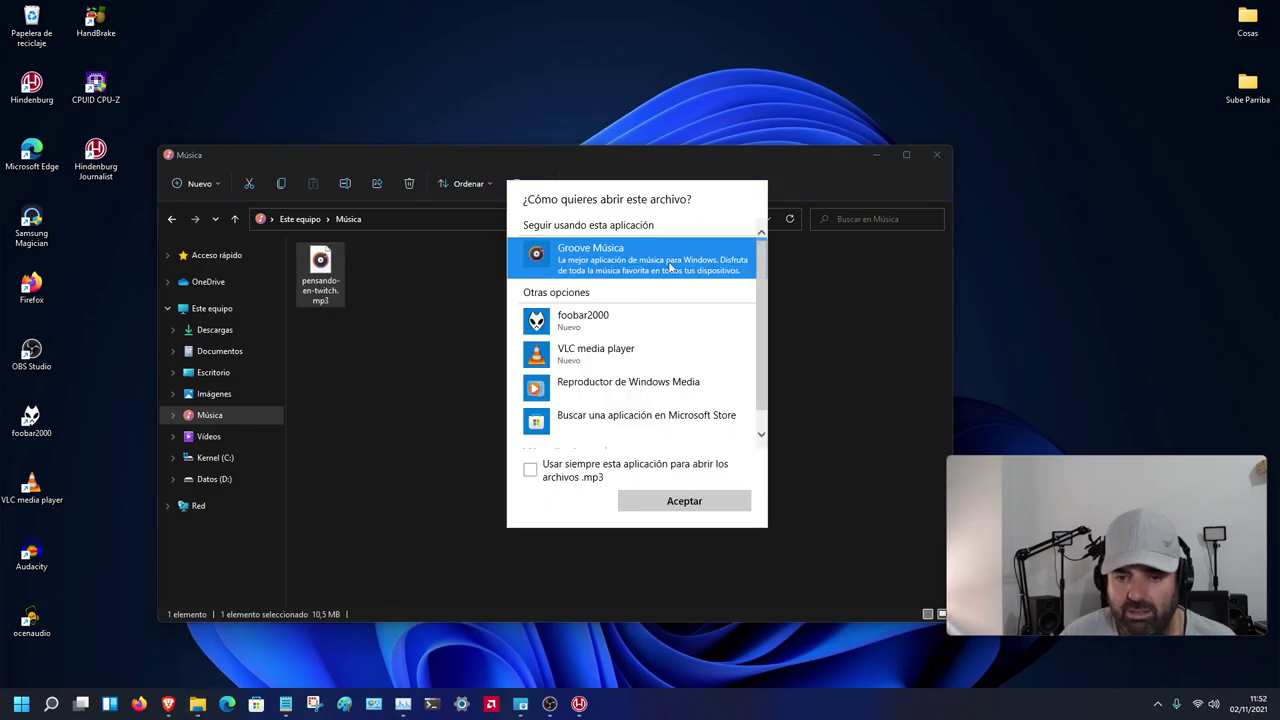
pyautogui.click(620, 360)
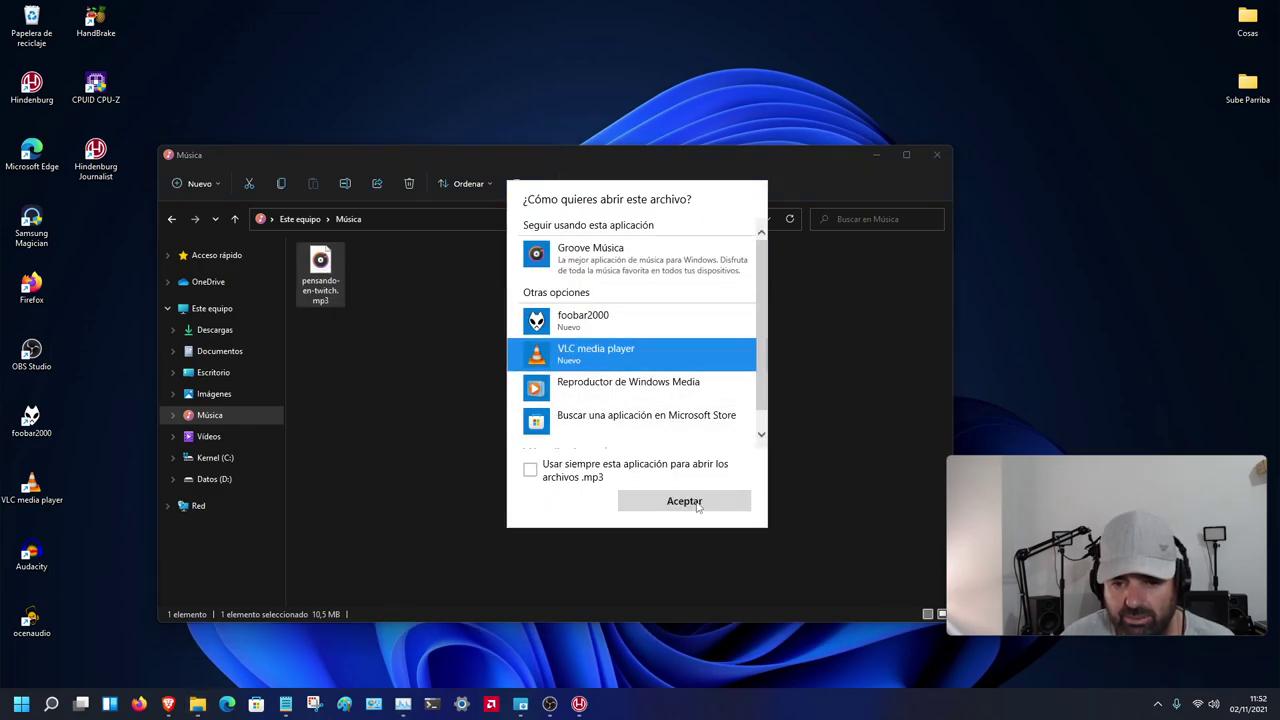
pyautogui.click(680, 507)
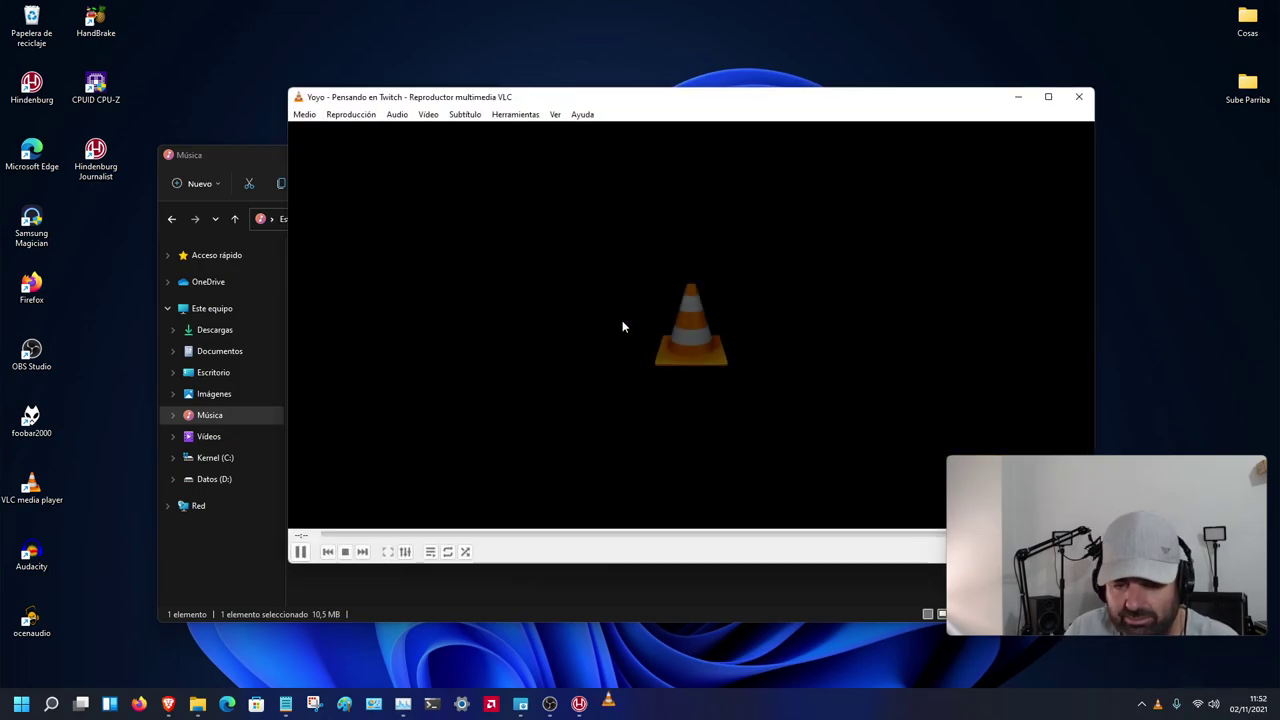
pyautogui.moveTo(751, 106); pyautogui.dragTo(584, 52)
pyautogui.moveTo(916, 503); pyautogui.dragTo(916, 341)
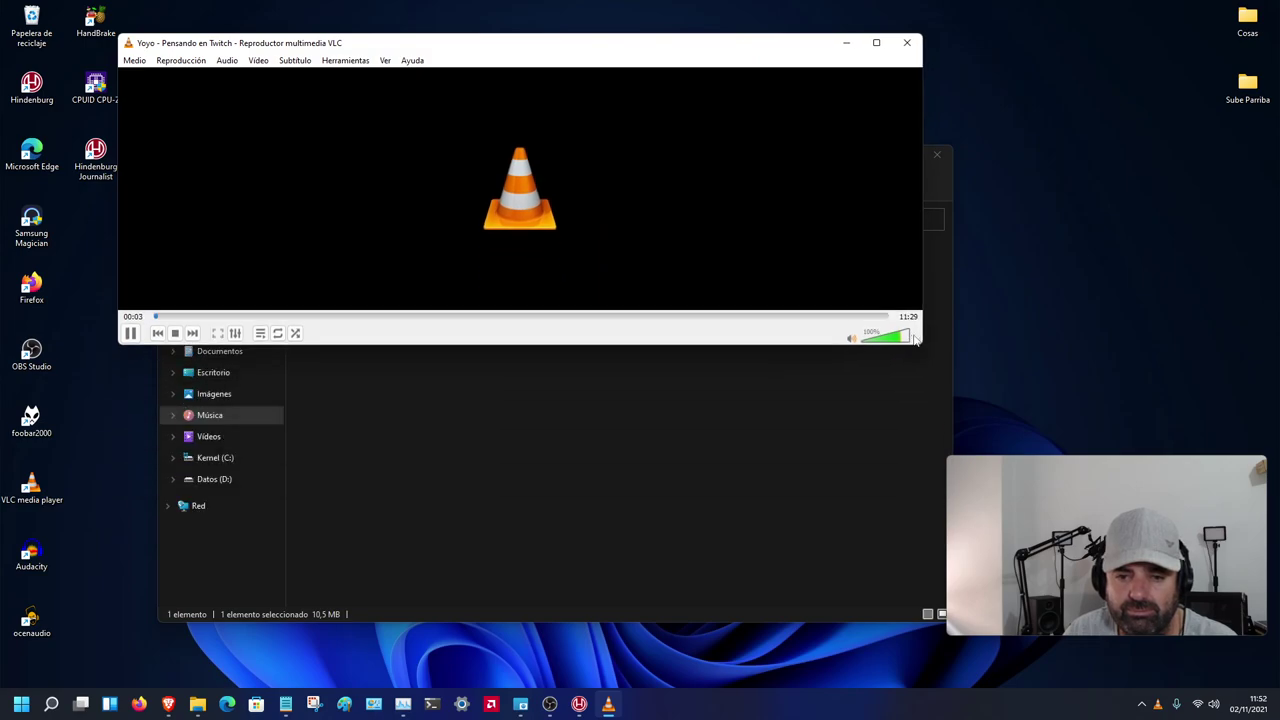
pyautogui.moveTo(466, 45); pyautogui.dragTo(550, 100)
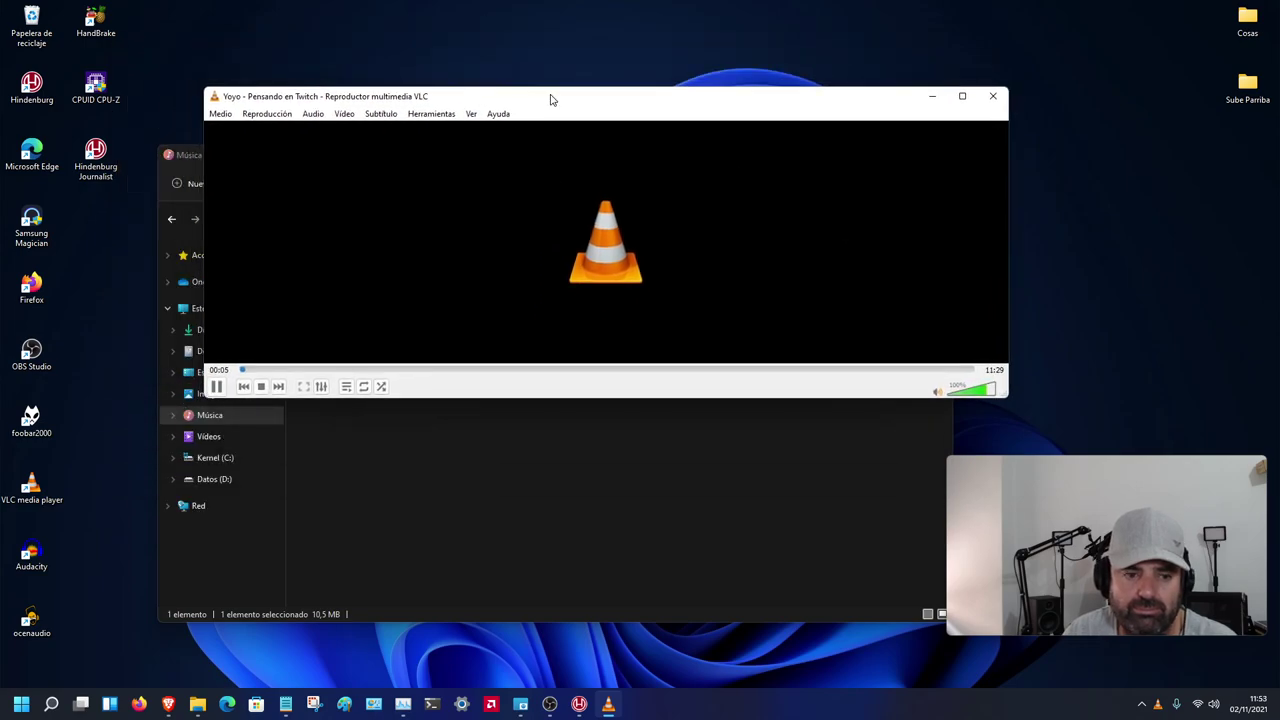
# - Spot-check the MP3's playback at about 2:29, 5:25 and 7:52, pause and close the player, and view the file's details
pyautogui.click(397, 370)
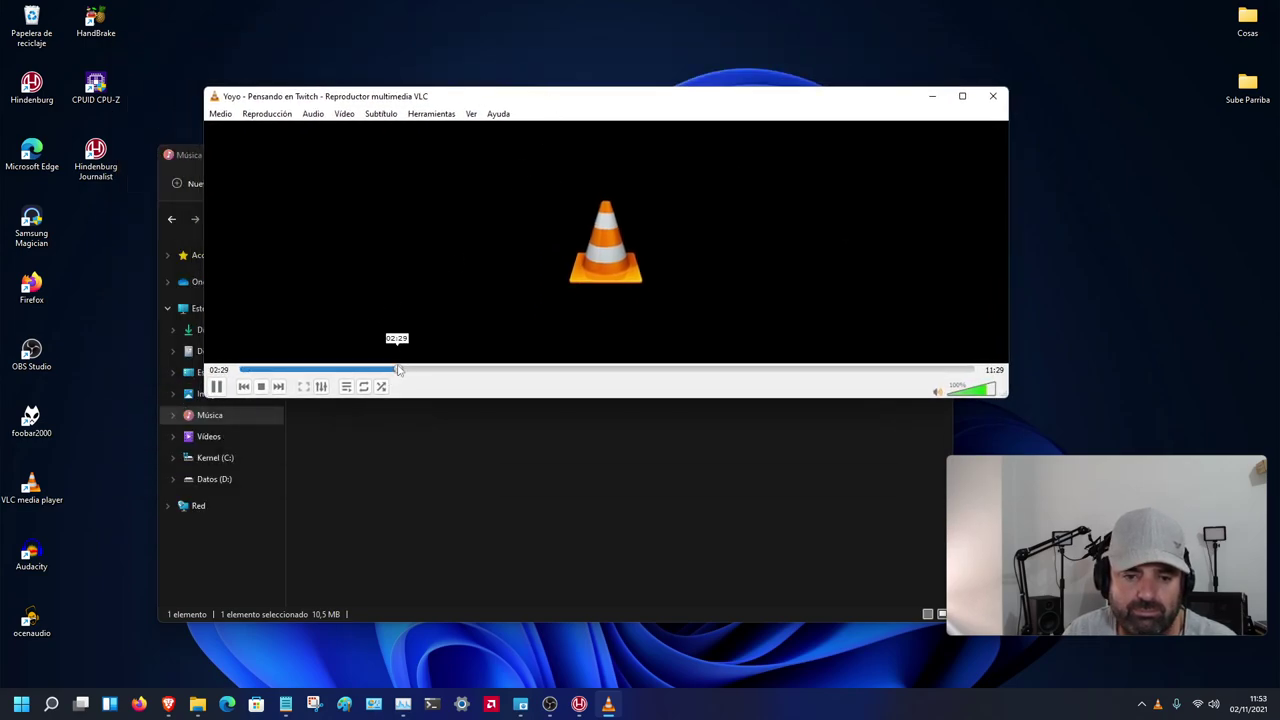
pyautogui.click(584, 369)
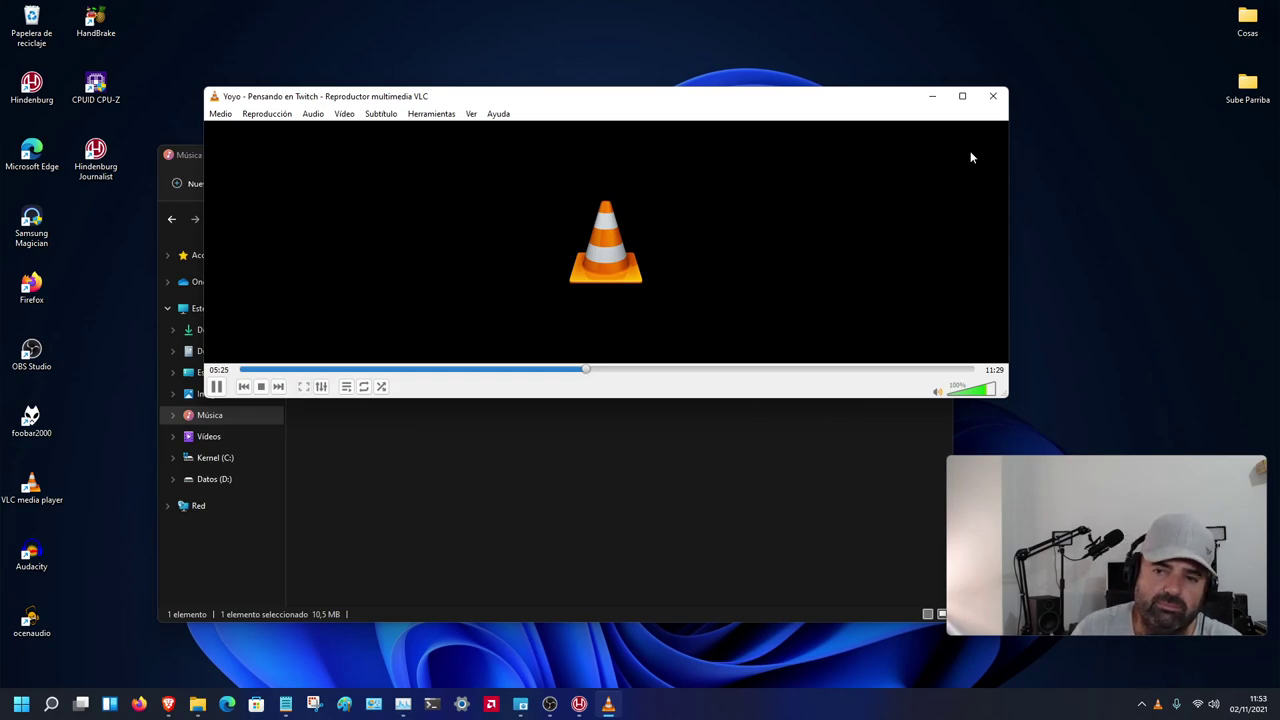
pyautogui.click(744, 369)
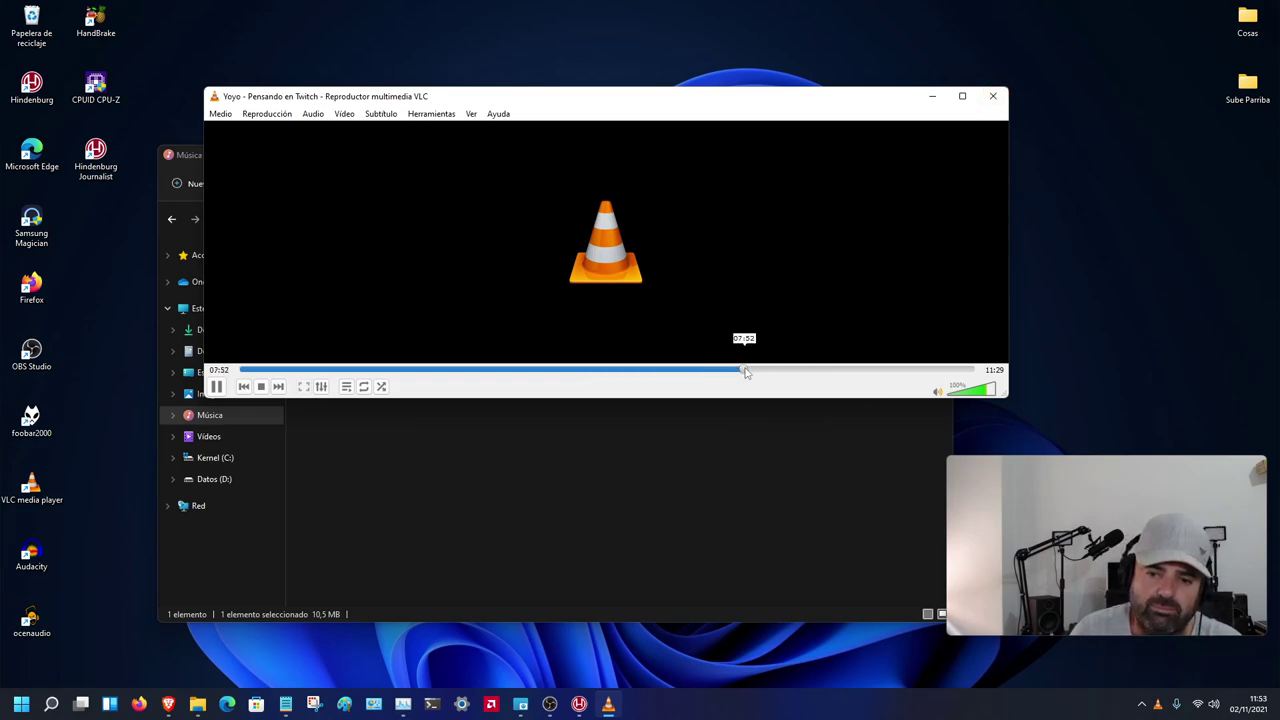
pyautogui.click(217, 388)
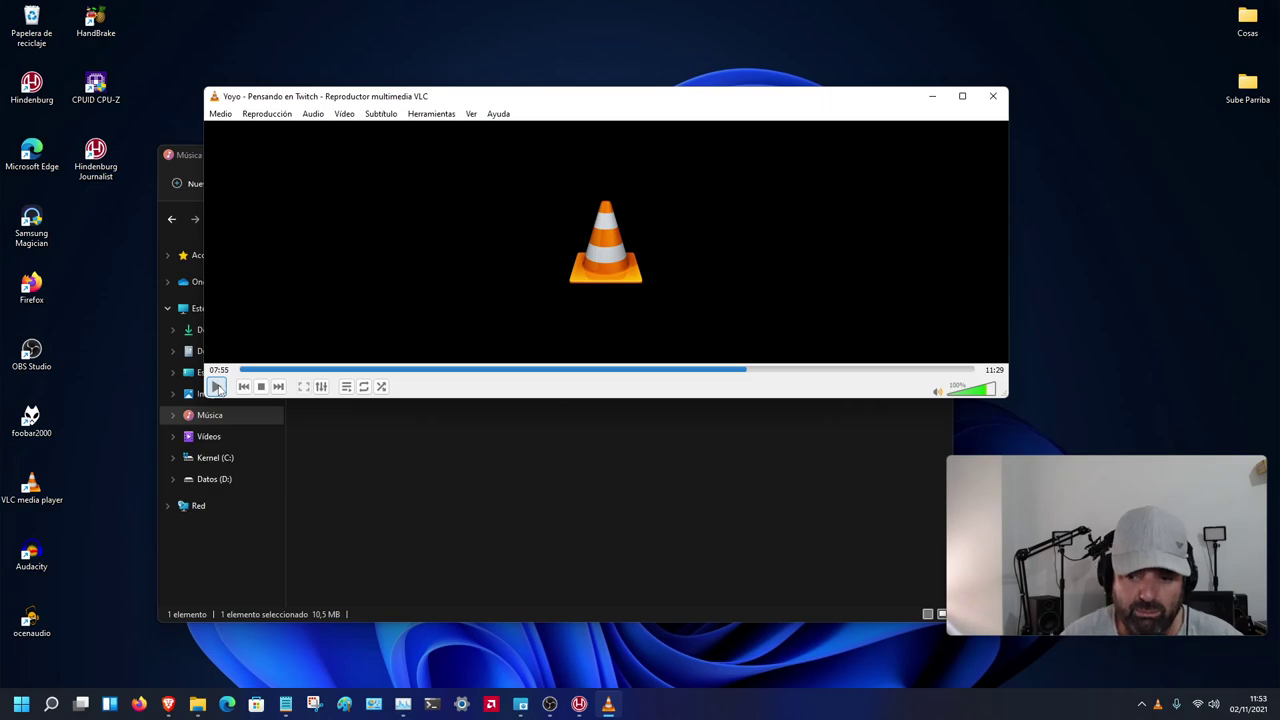
pyautogui.click(993, 97)
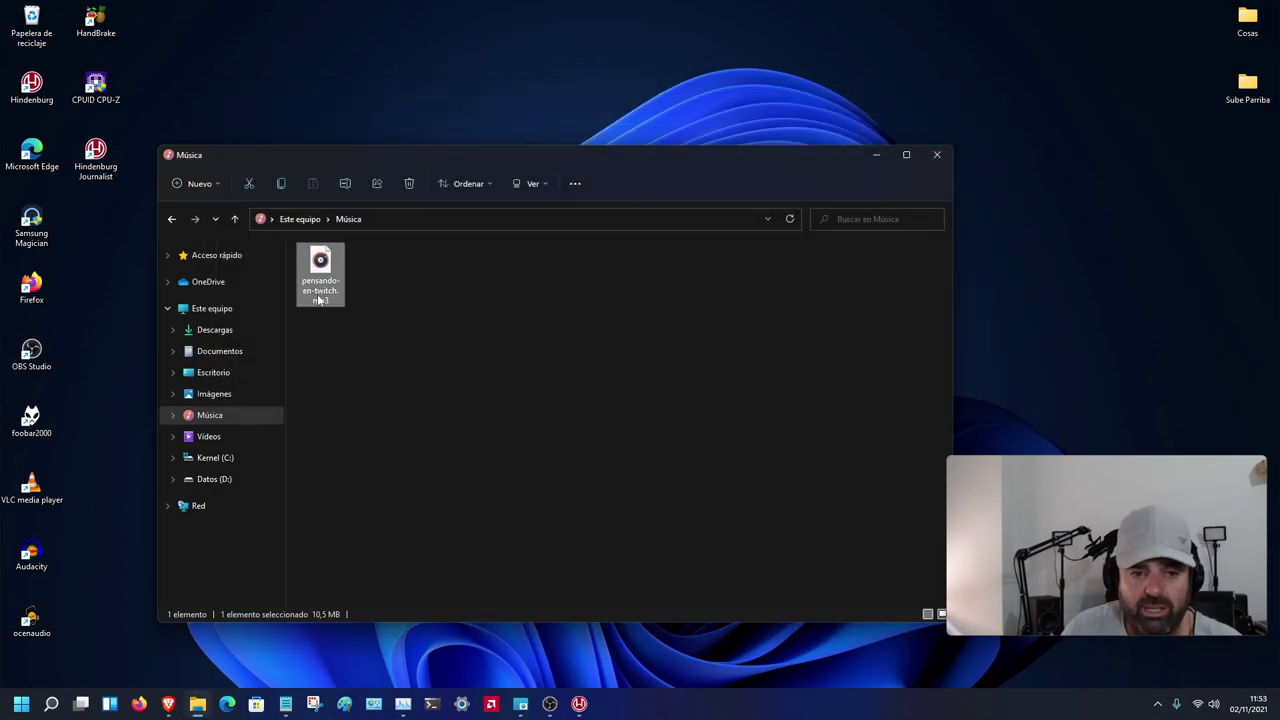
pyautogui.moveTo(320, 296)
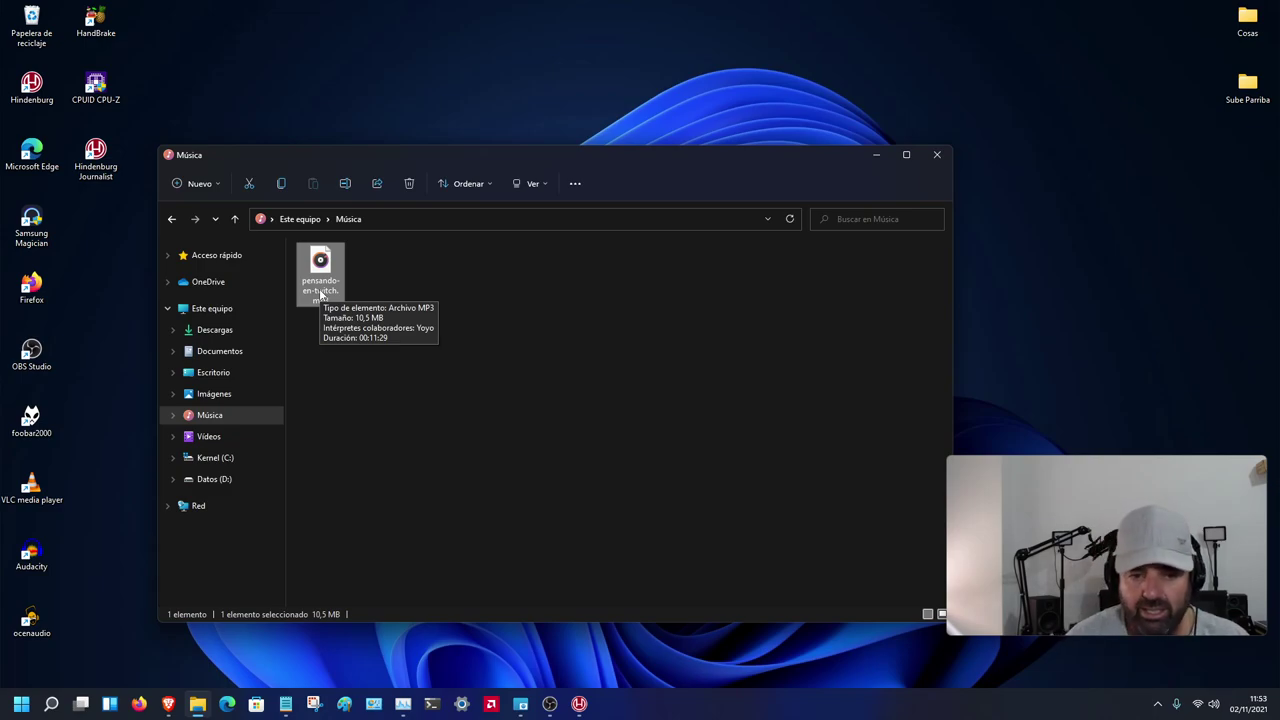
pyautogui.click(452, 456)
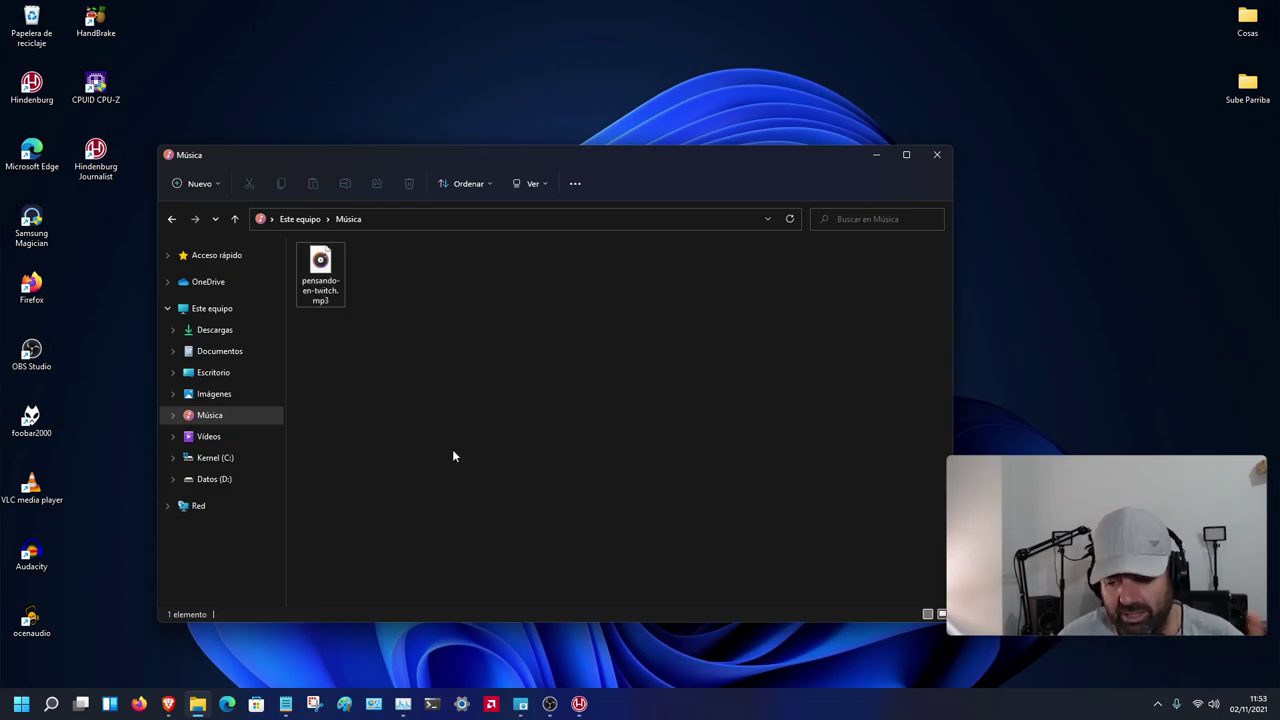
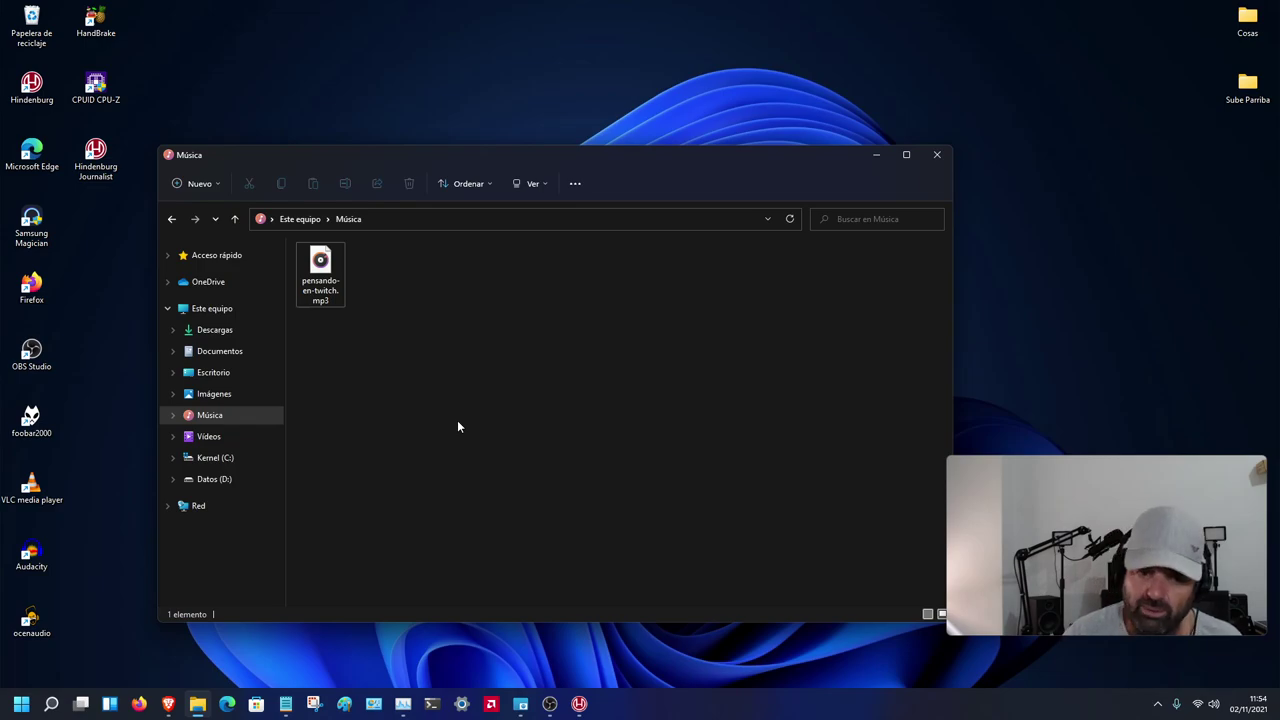
# - Minimise the folder window, switch to the Brave browser, maximise it and show the Anchor dashboard
pyautogui.click(877, 156)
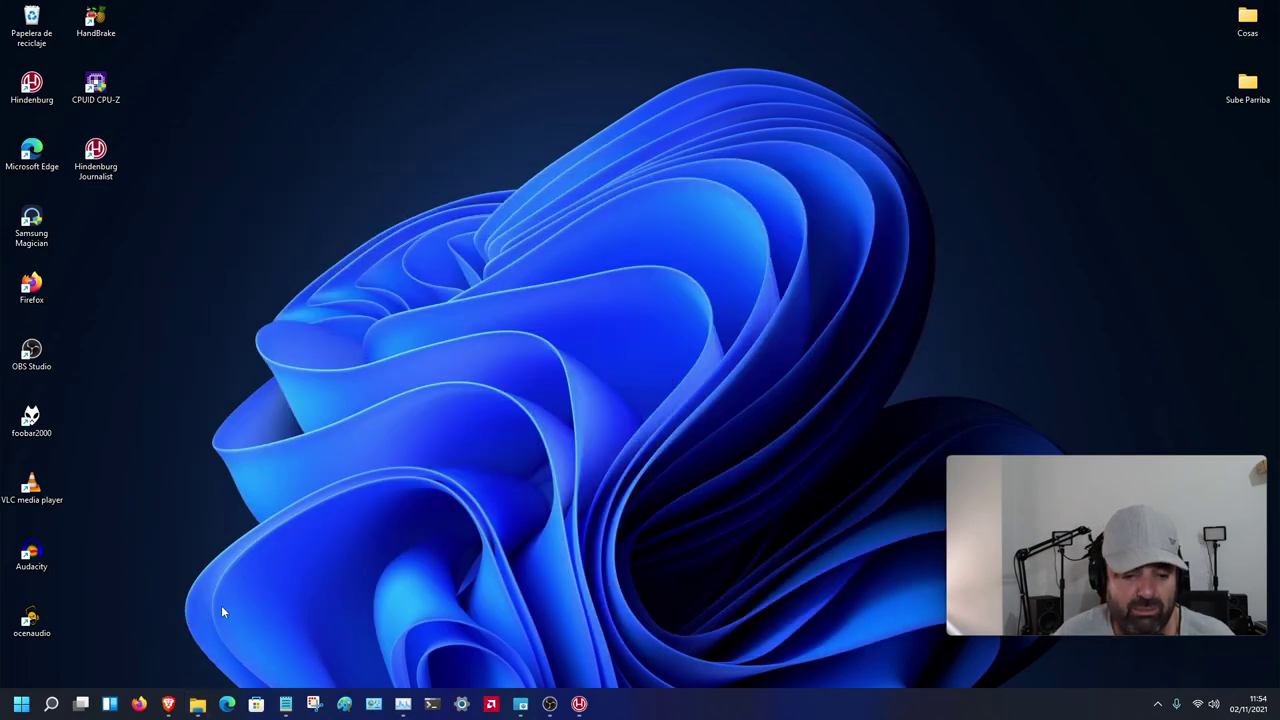
pyautogui.click(169, 704)
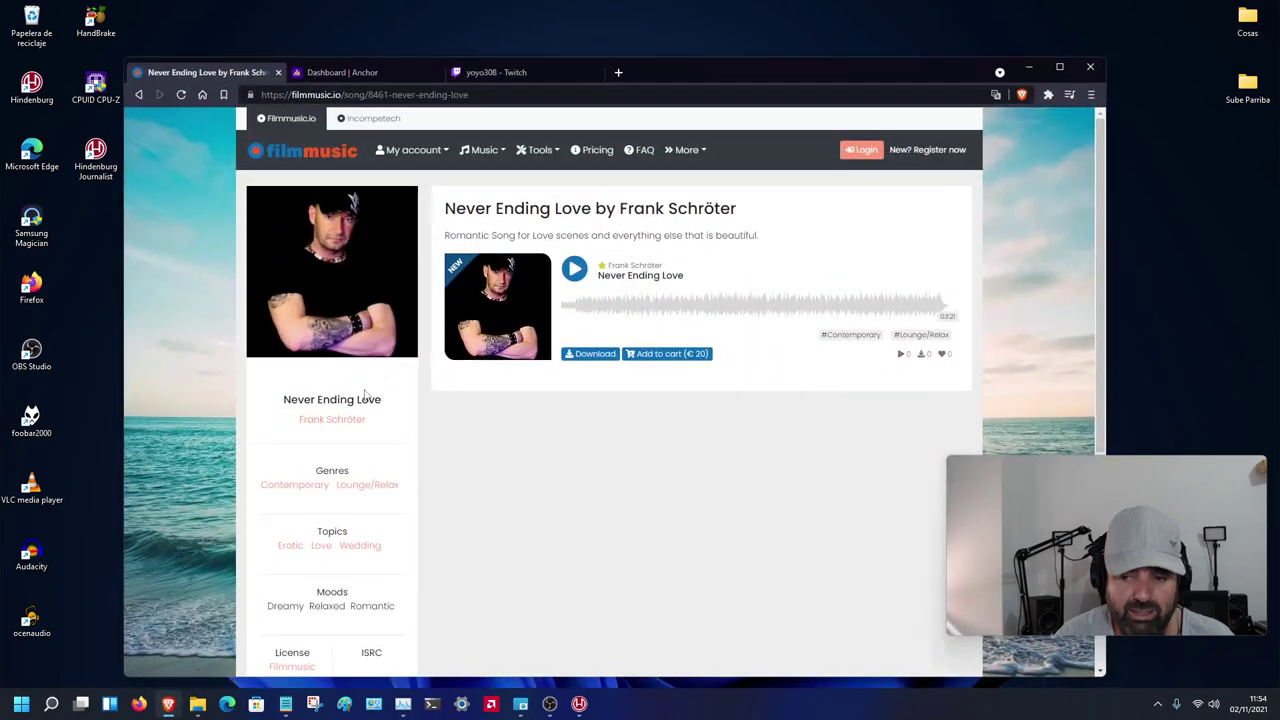
pyautogui.click(1057, 64)
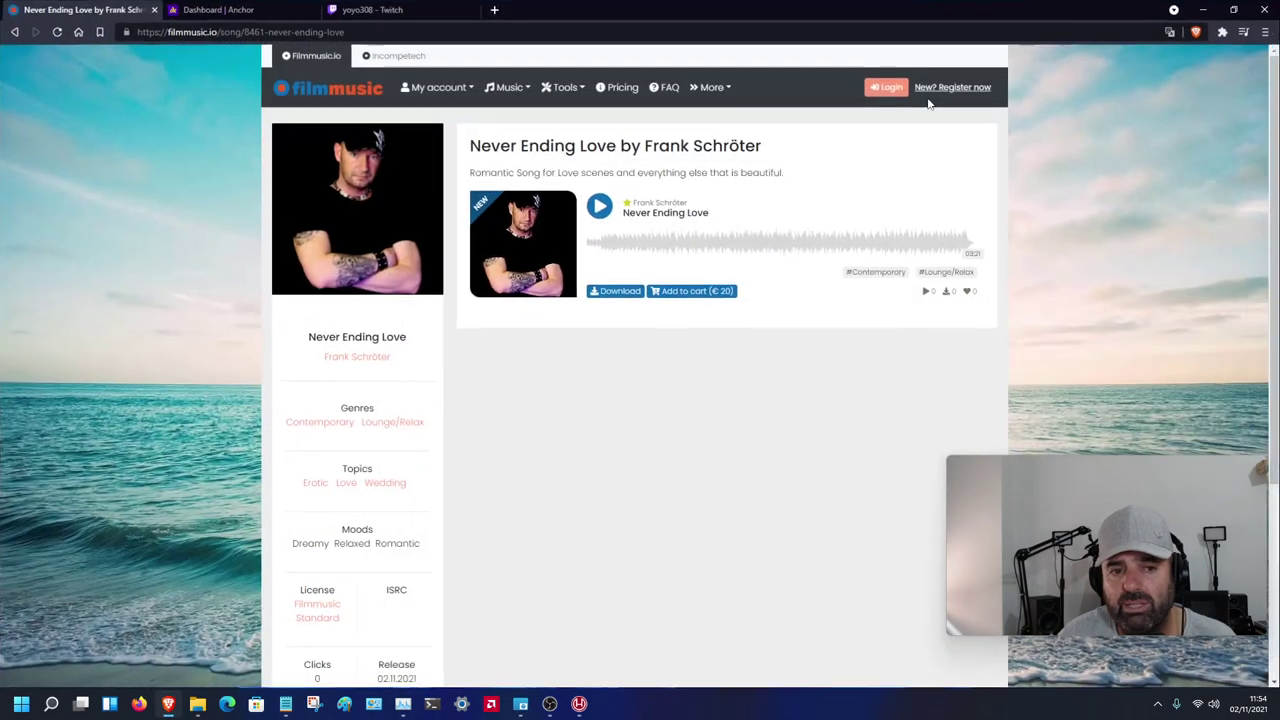
pyautogui.click(290, 12)
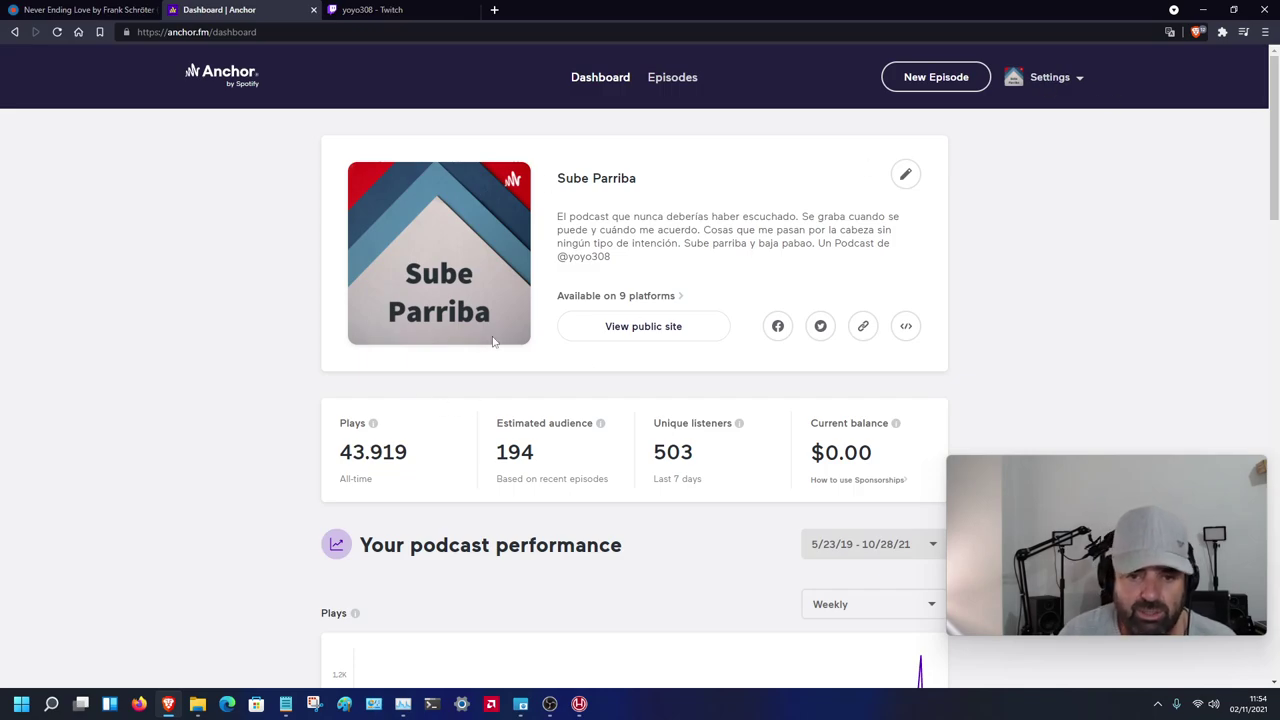
# - Examine the Sube Parriba podcast's plays over time, top episodes and listener statistics on the Anchor dashboard
pyautogui.scroll(-4, 303, 366)
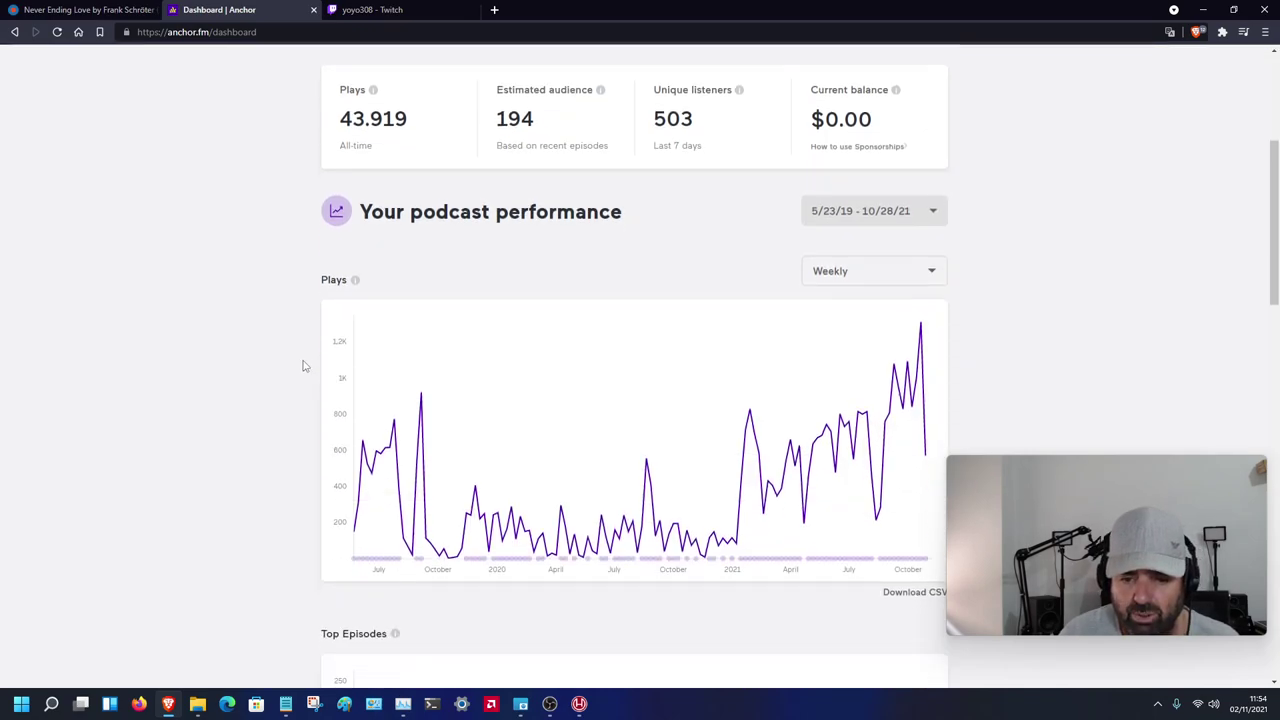
pyautogui.scroll(3, 303, 366)
pyautogui.scroll(1, 303, 366)
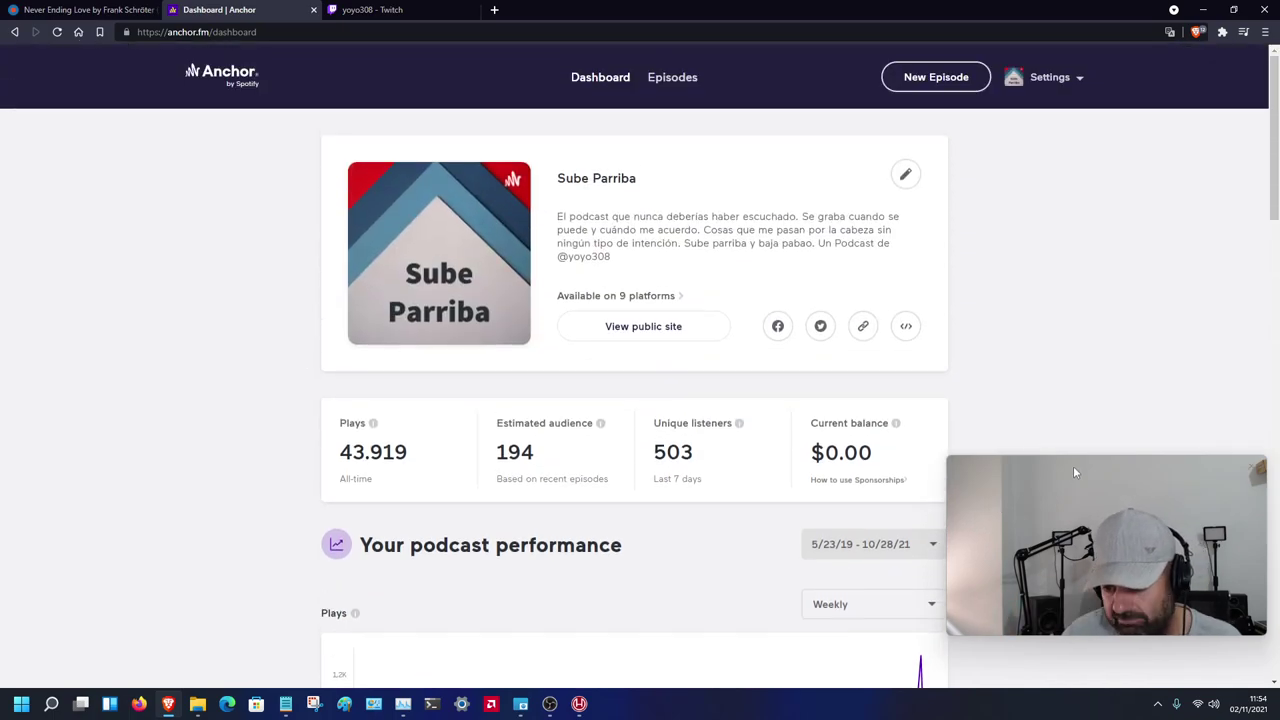
pyautogui.moveTo(1074, 458); pyautogui.dragTo(1076, 499)
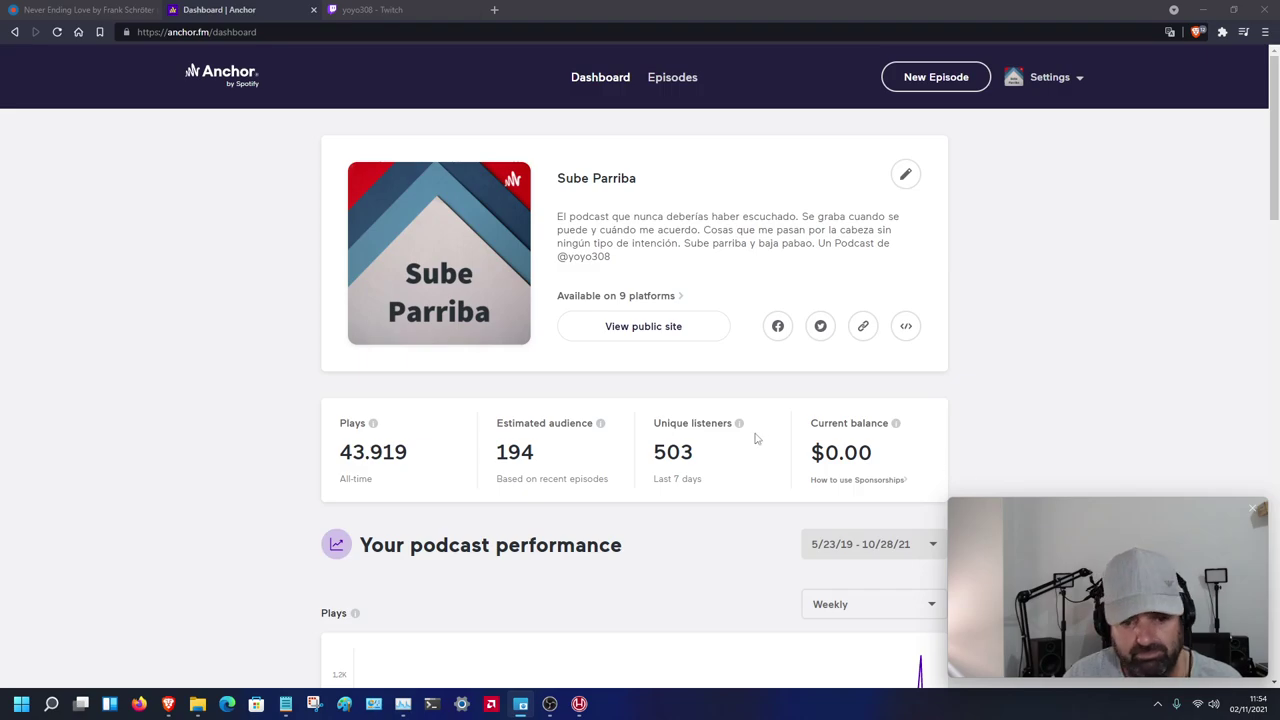
pyautogui.scroll(-1, 650, 433)
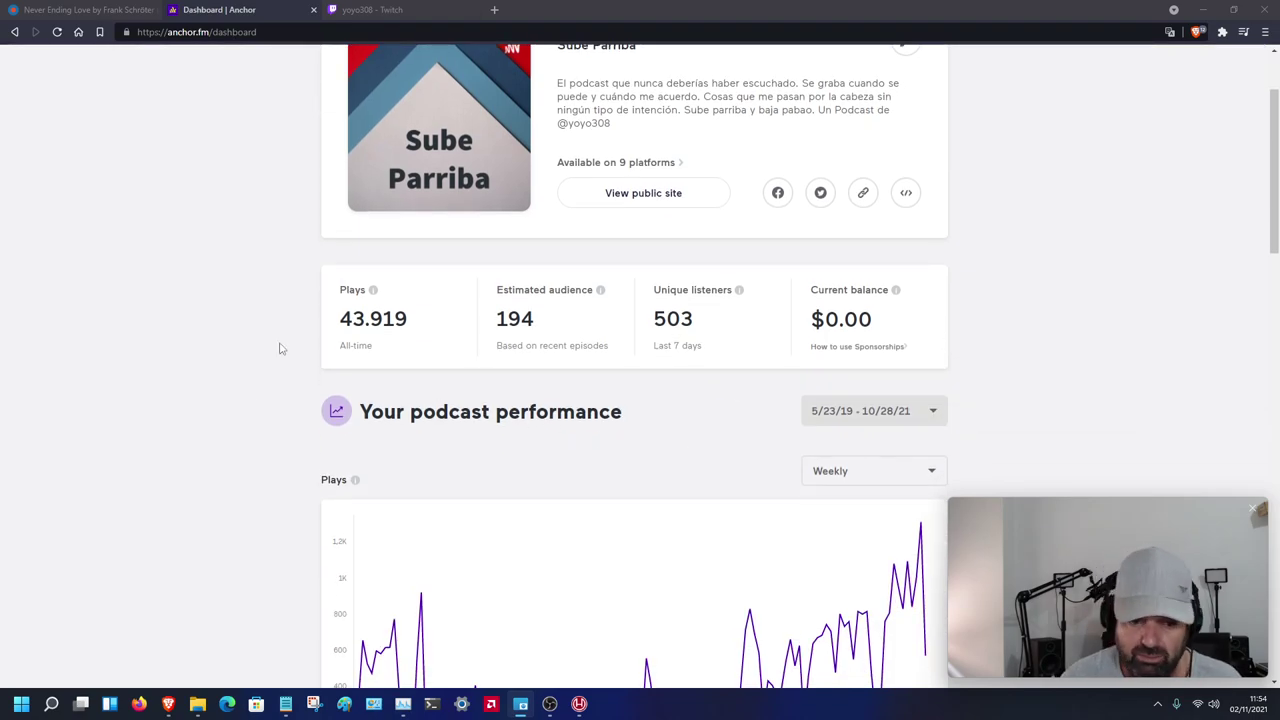
pyautogui.scroll(-4, 338, 359)
pyautogui.scroll(3, 180, 349)
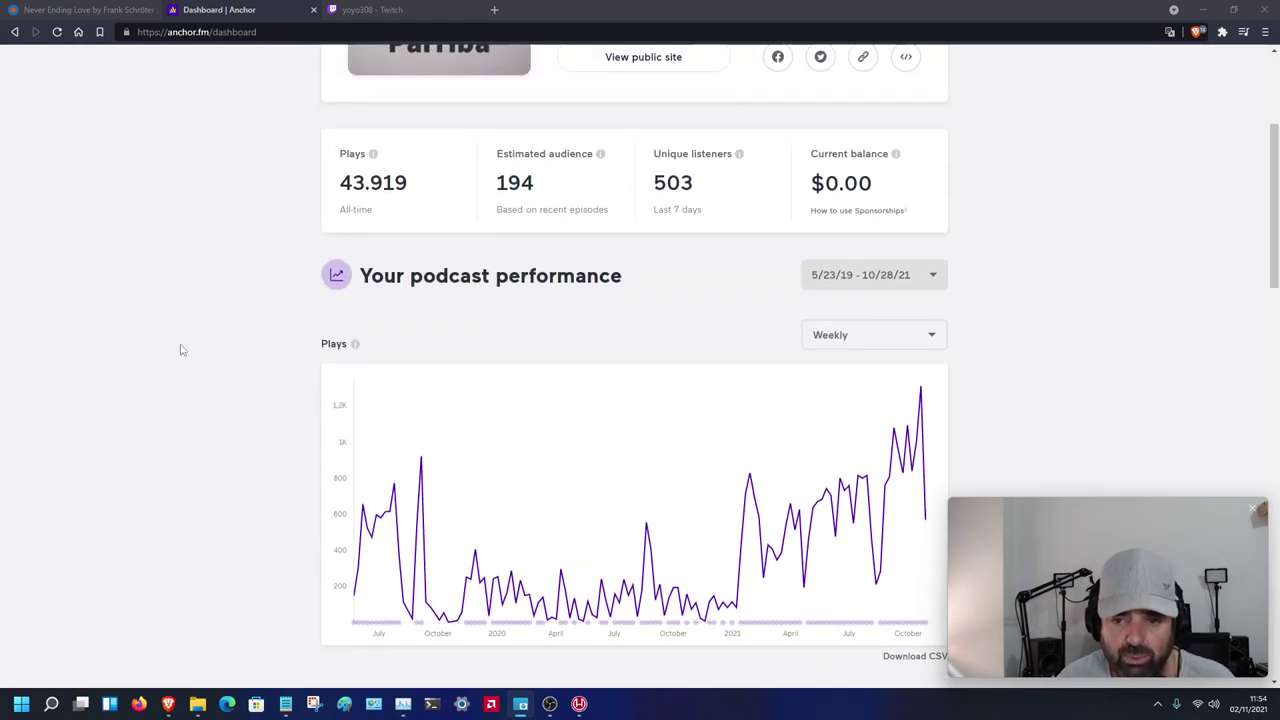
pyautogui.scroll(-2, 383, 310)
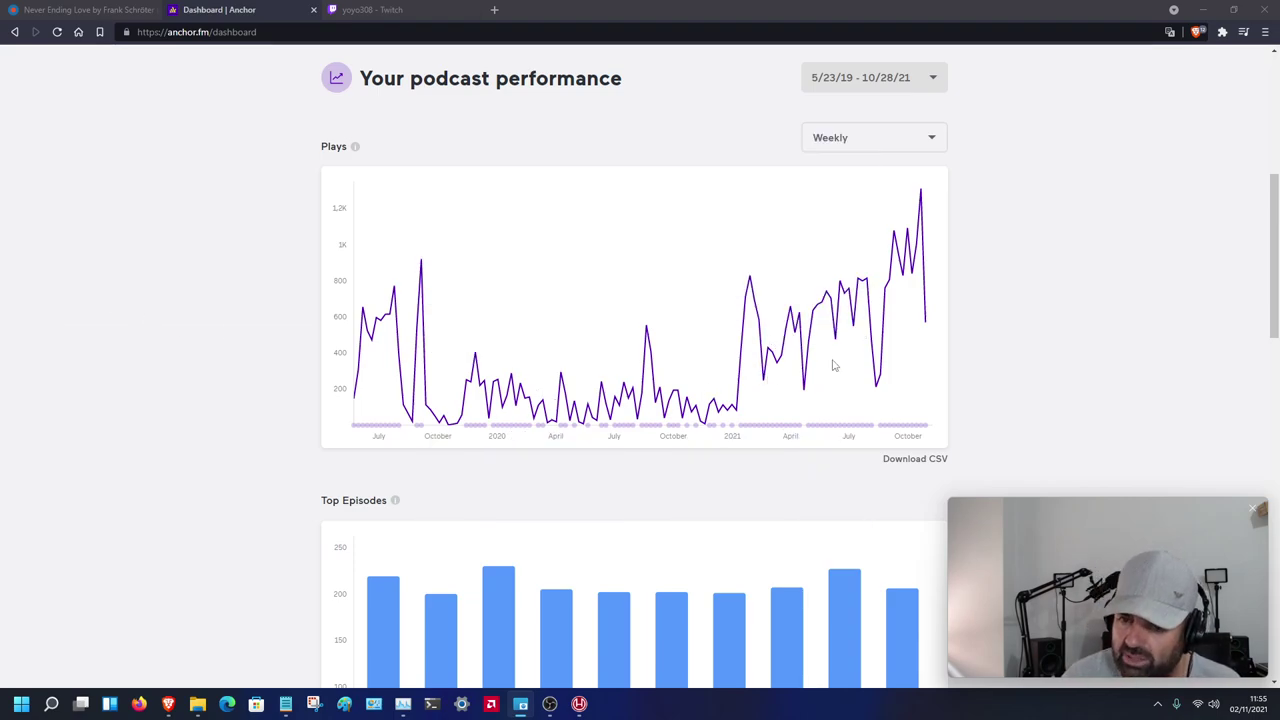
pyautogui.scroll(-3, 420, 360)
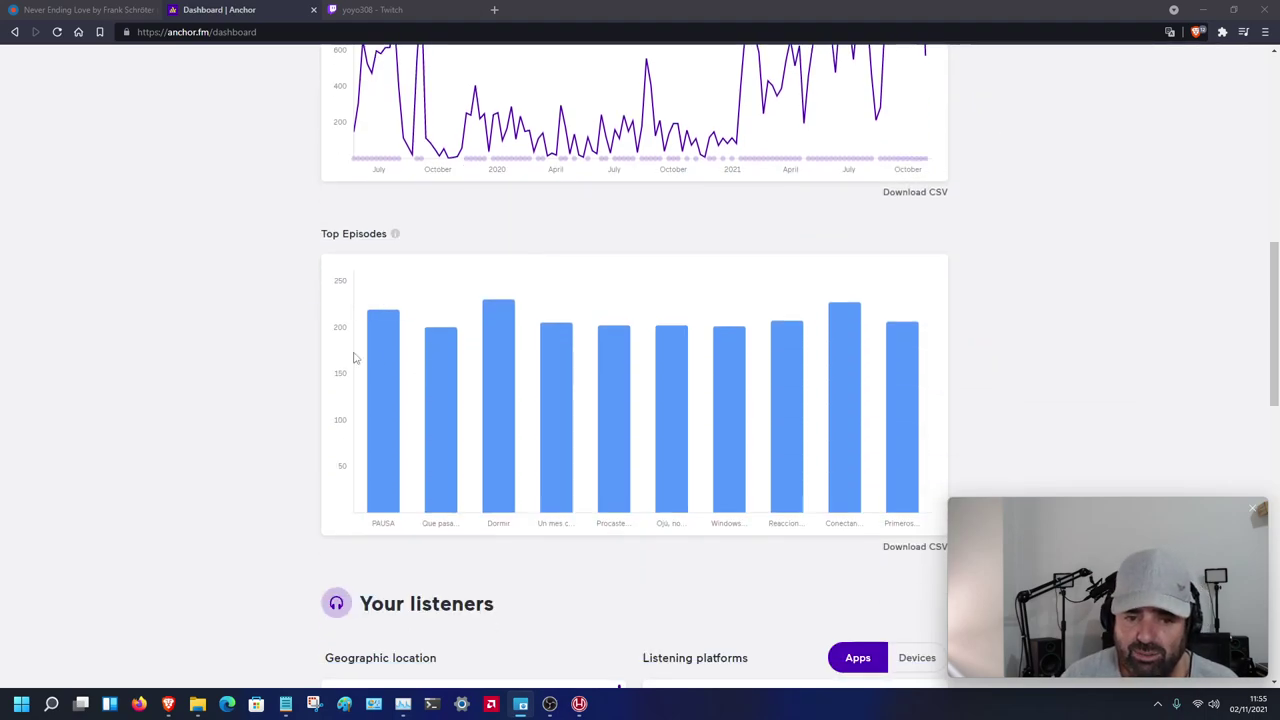
pyautogui.scroll(-3, 184, 292)
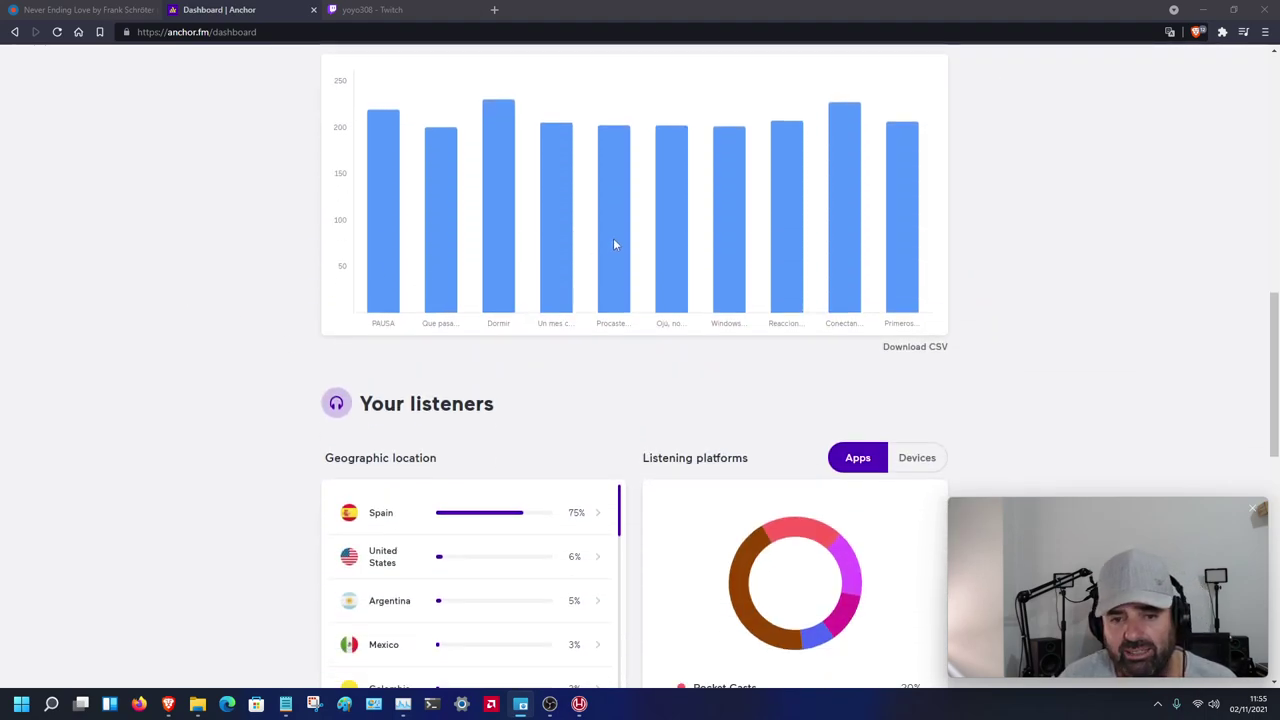
pyautogui.scroll(2, 230, 370)
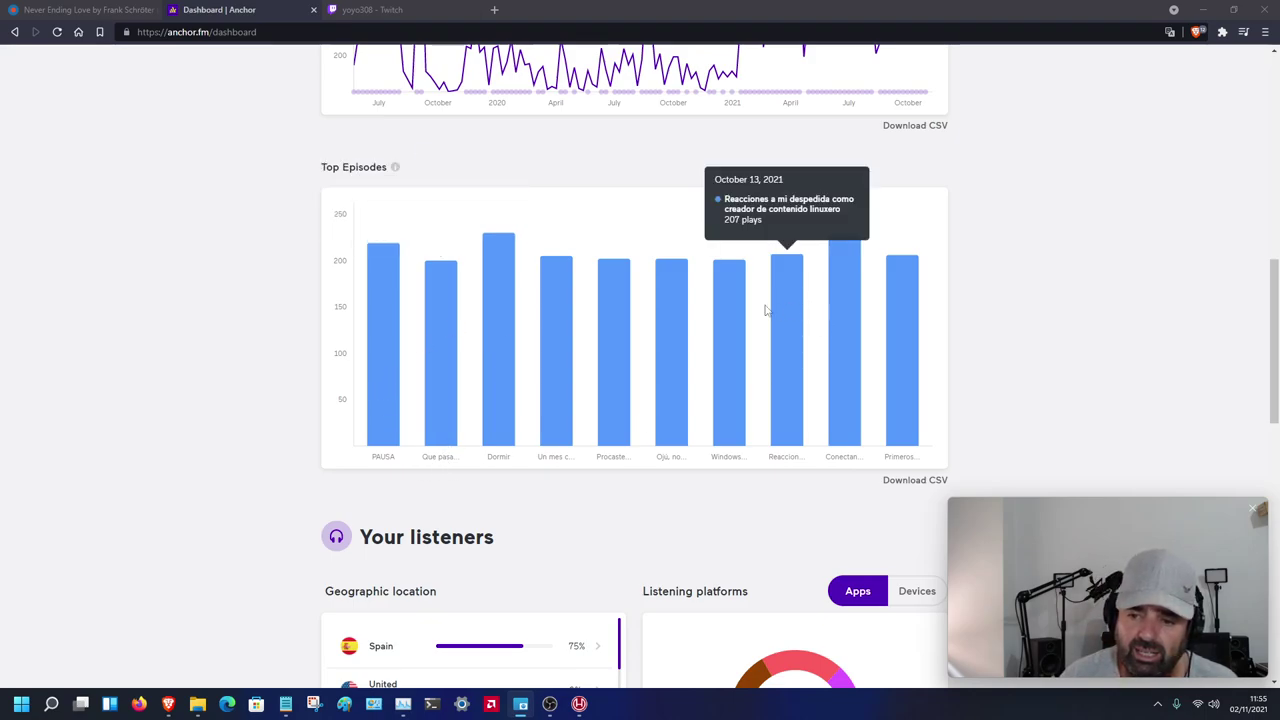
pyautogui.scroll(-2, 771, 306)
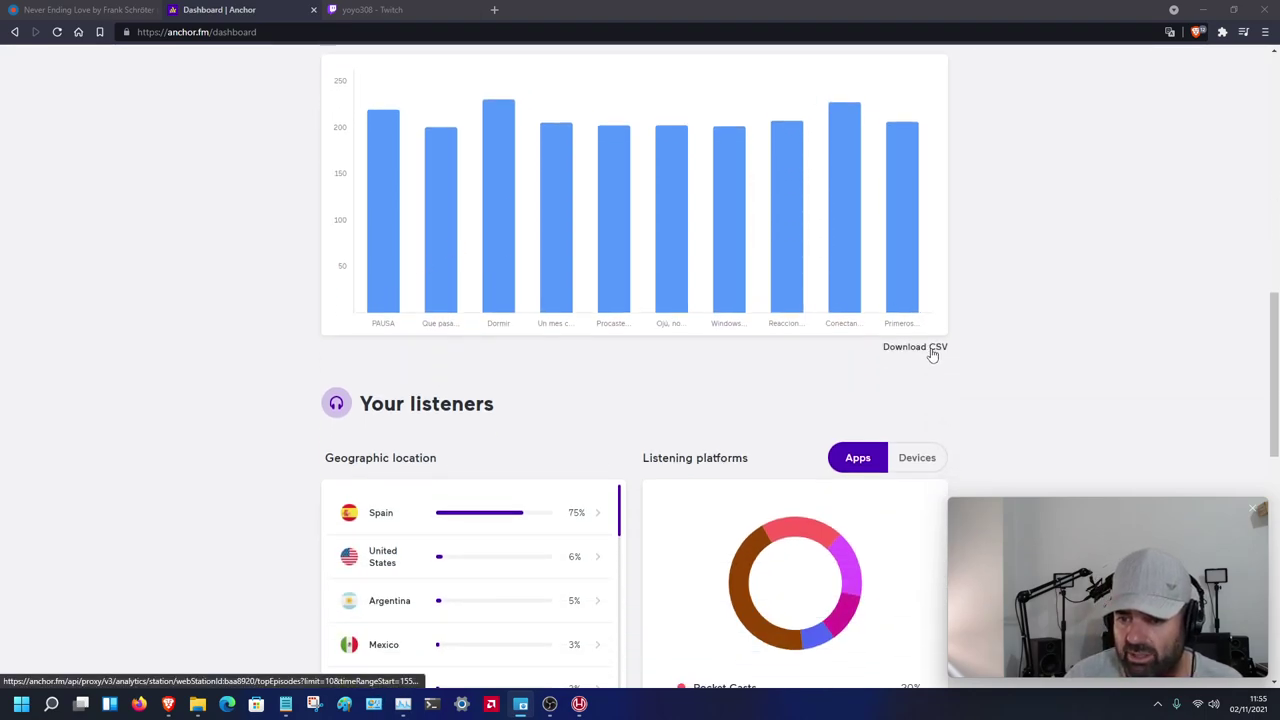
# - Examine the podcast listeners' geographic distribution by country and the share of each listening app
pyautogui.scroll(-2, 606, 352)
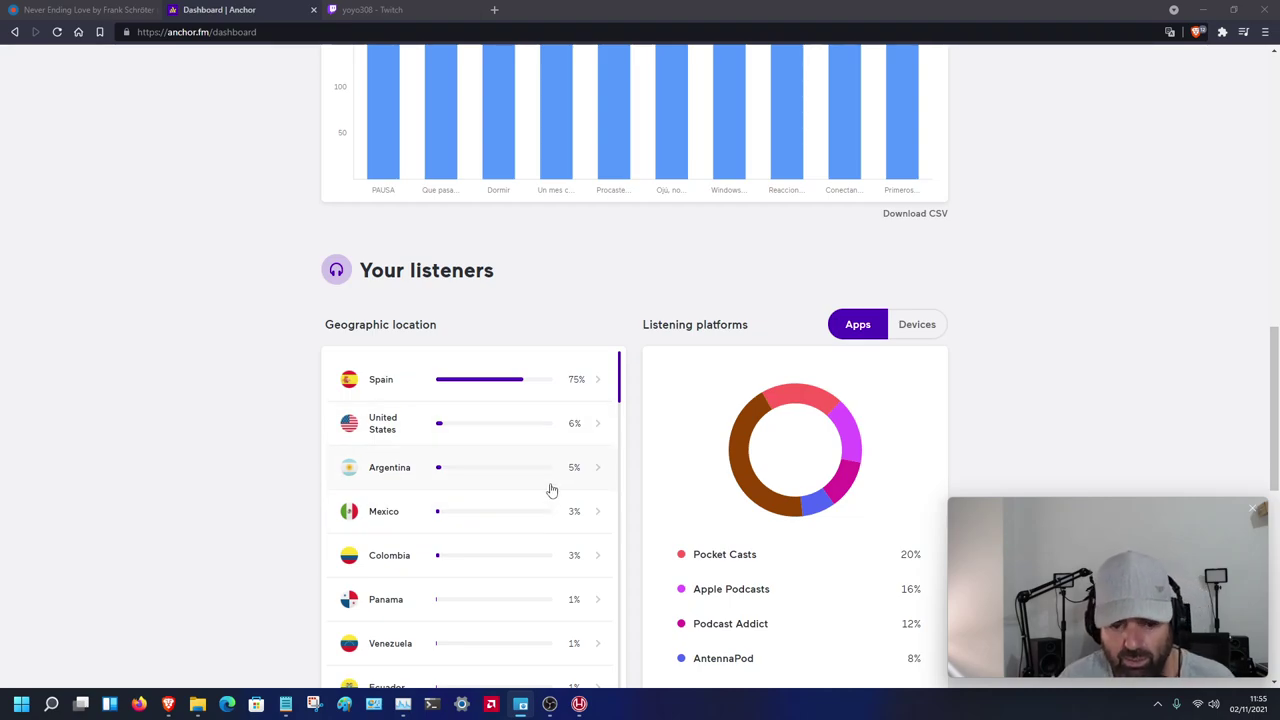
pyautogui.scroll(-1, 545, 485)
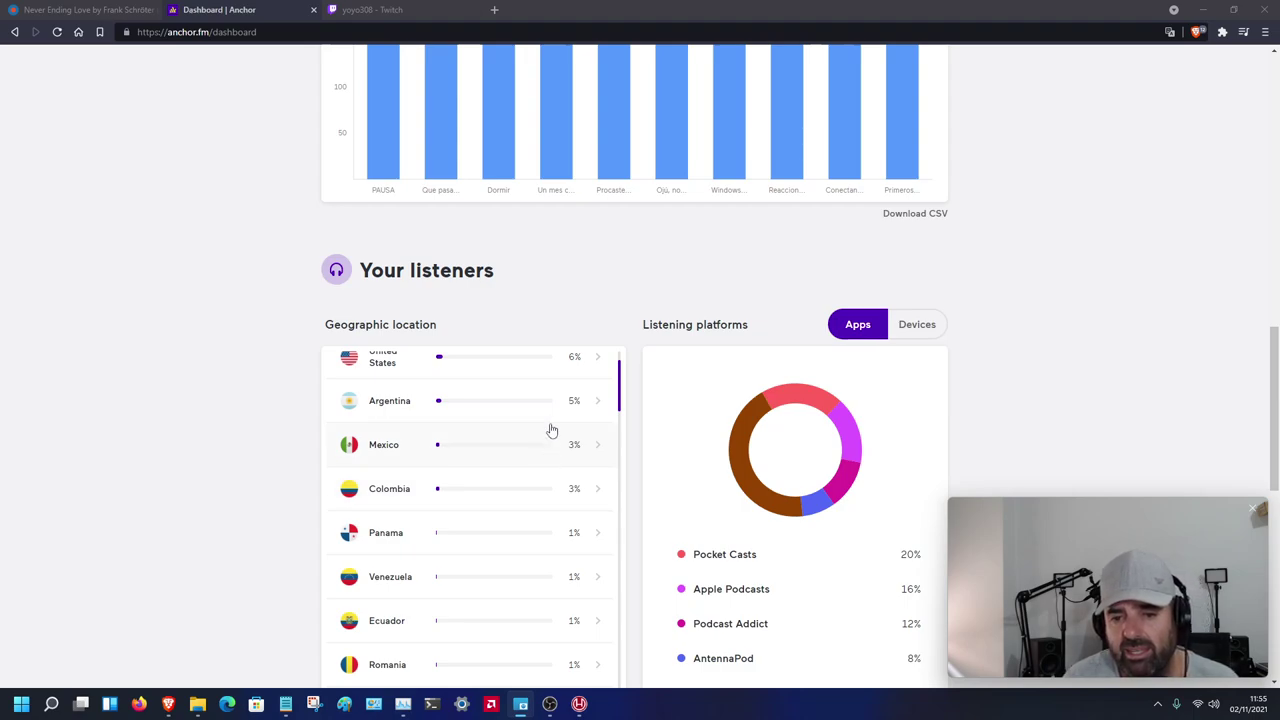
pyautogui.scroll(-3, 551, 430)
pyautogui.scroll(-10, 551, 430)
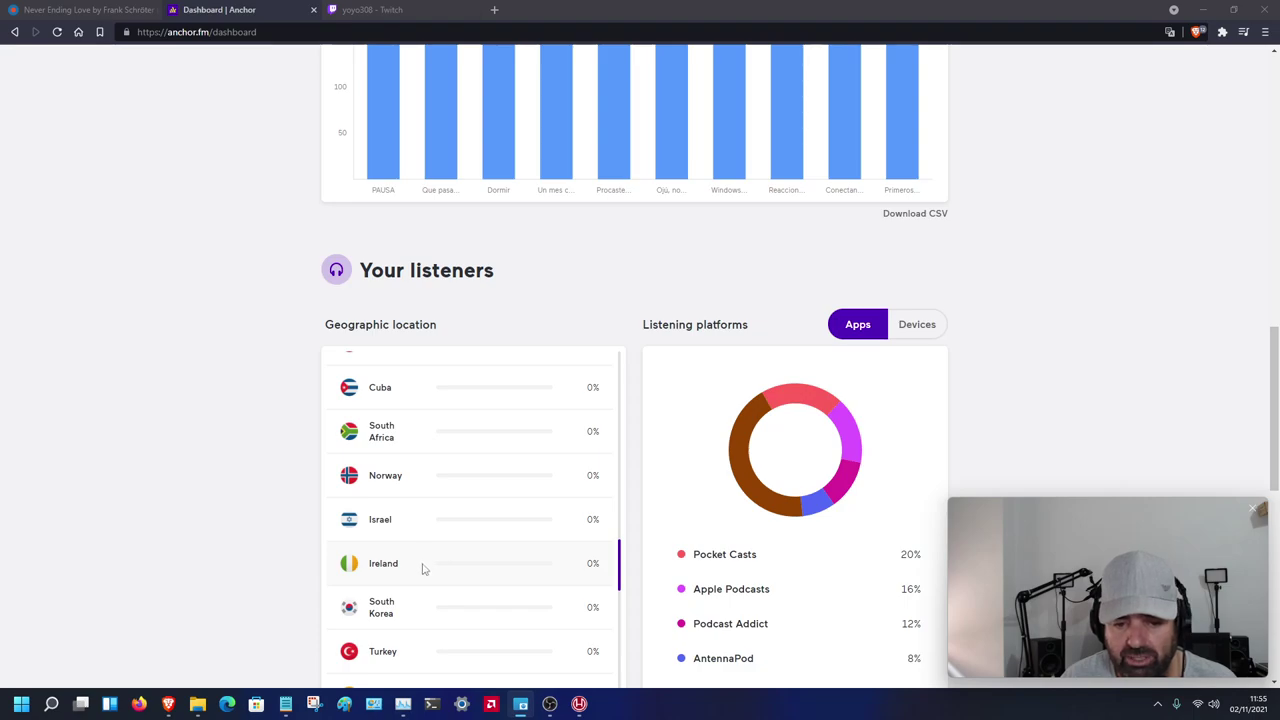
pyautogui.scroll(-5, 503, 457)
pyautogui.scroll(-2, 180, 497)
pyautogui.scroll(1, 183, 489)
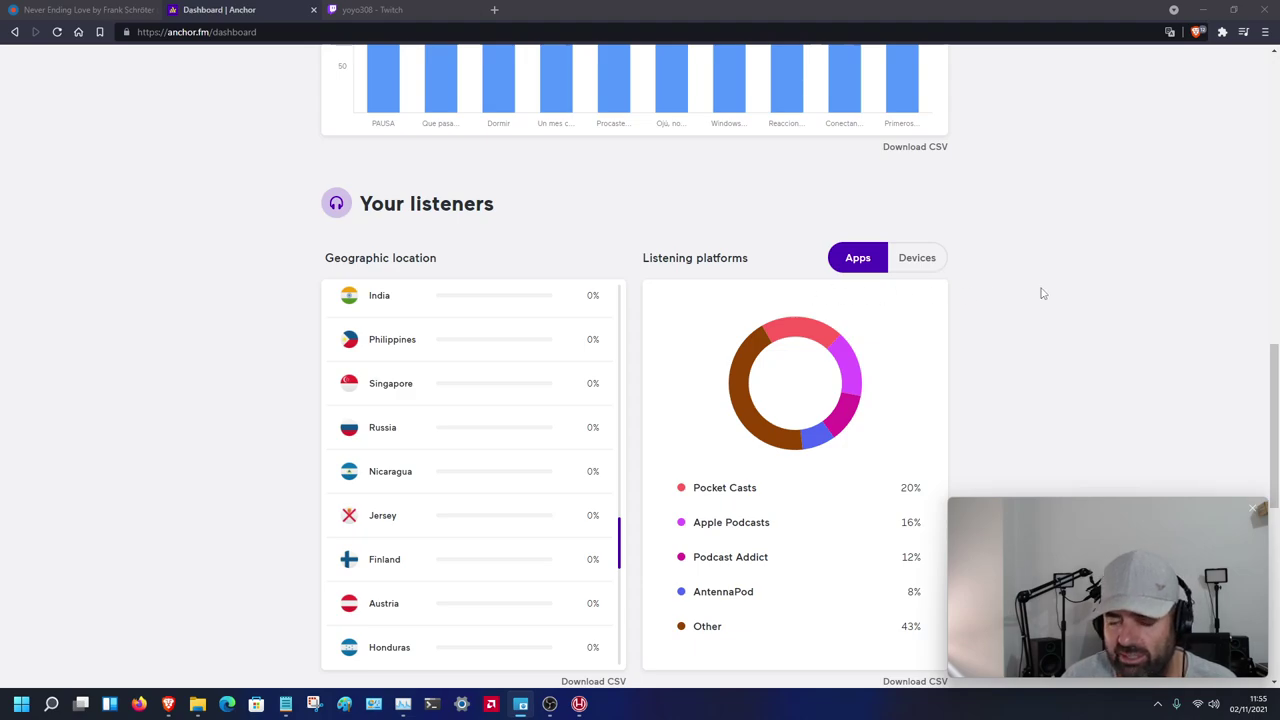
pyautogui.scroll(-1, 1043, 292)
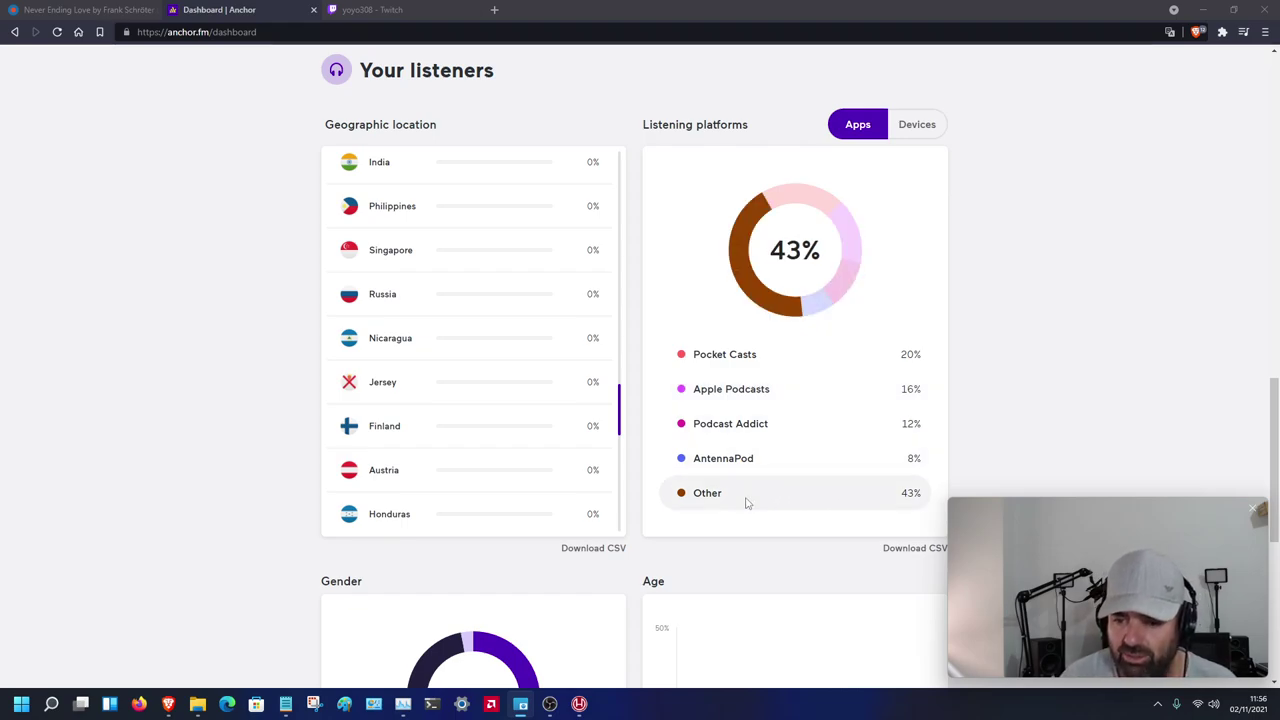
# - Show the listening platforms by device and examine the device, gender and age breakdowns of the listeners
pyautogui.scroll(2, 915, 340)
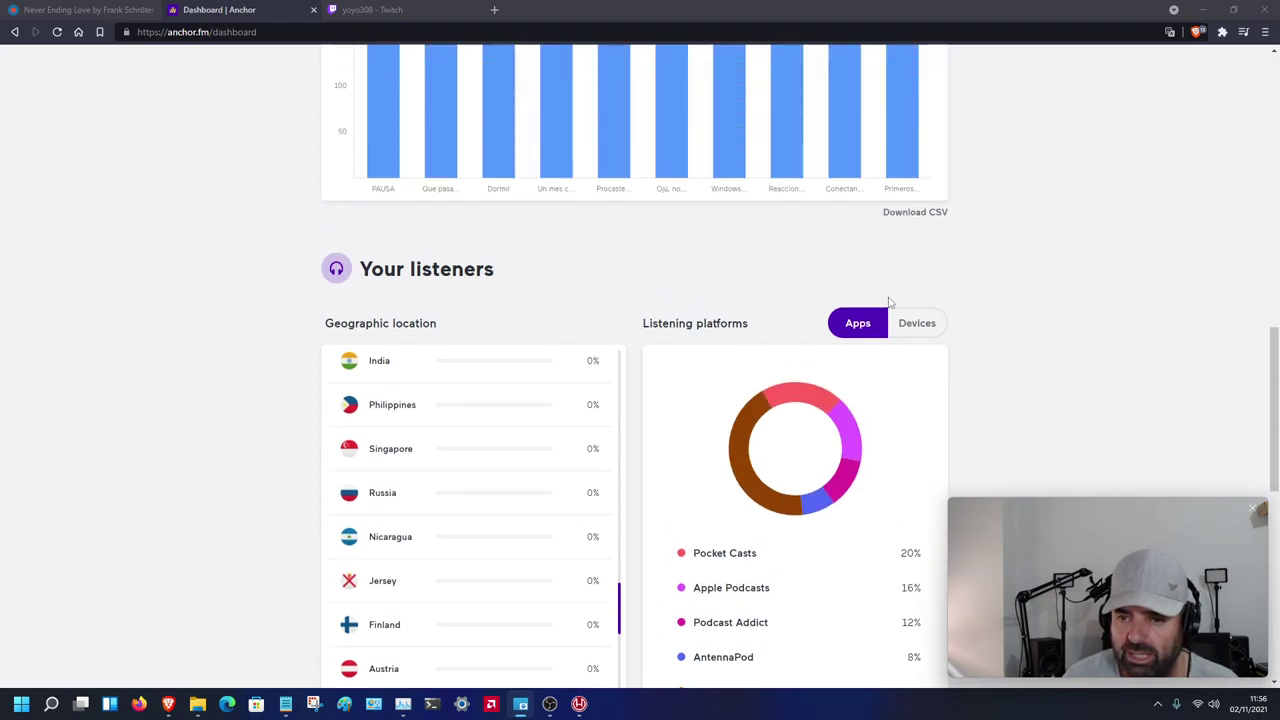
pyautogui.click(917, 328)
pyautogui.scroll(-2, 680, 368)
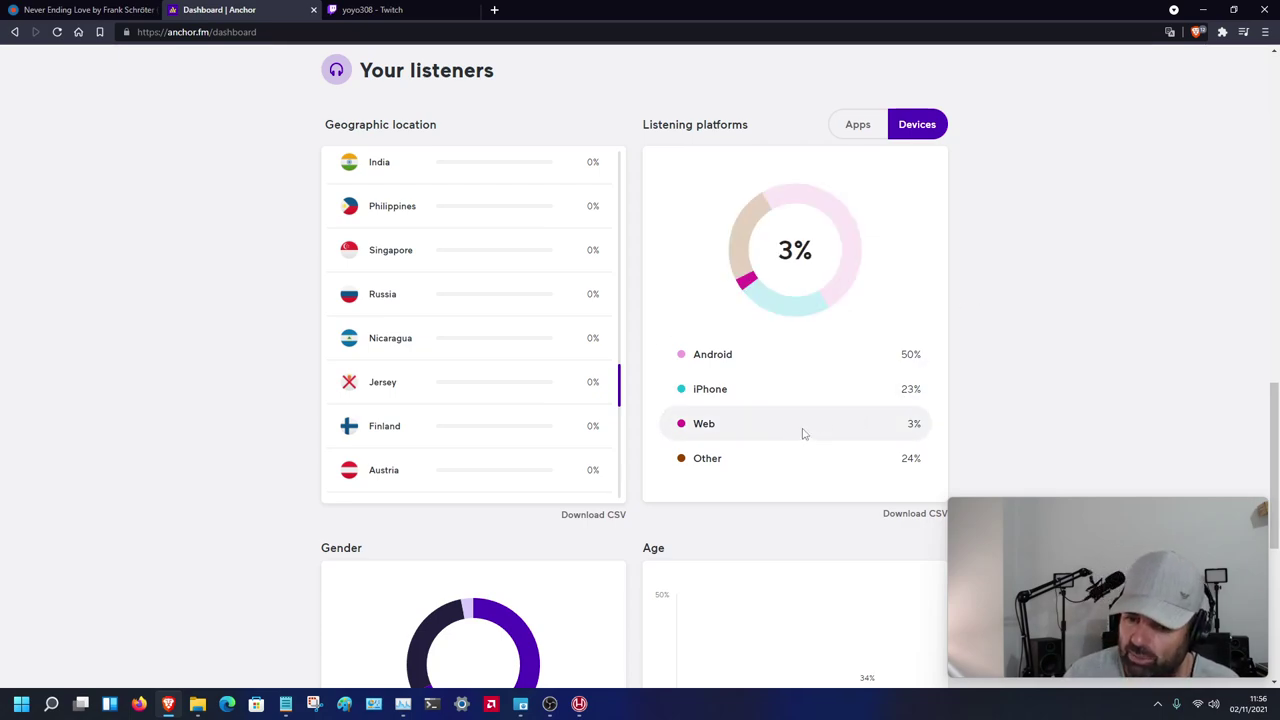
pyautogui.scroll(-1, 802, 432)
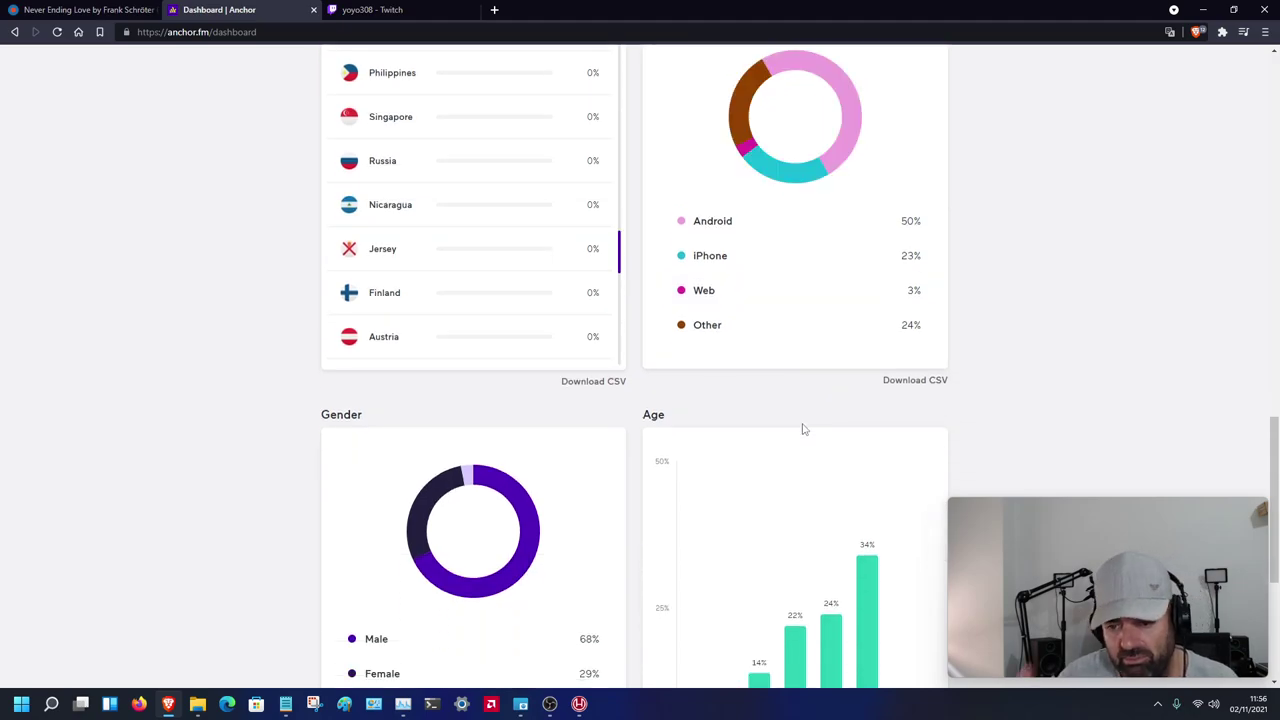
pyautogui.scroll(-2, 228, 366)
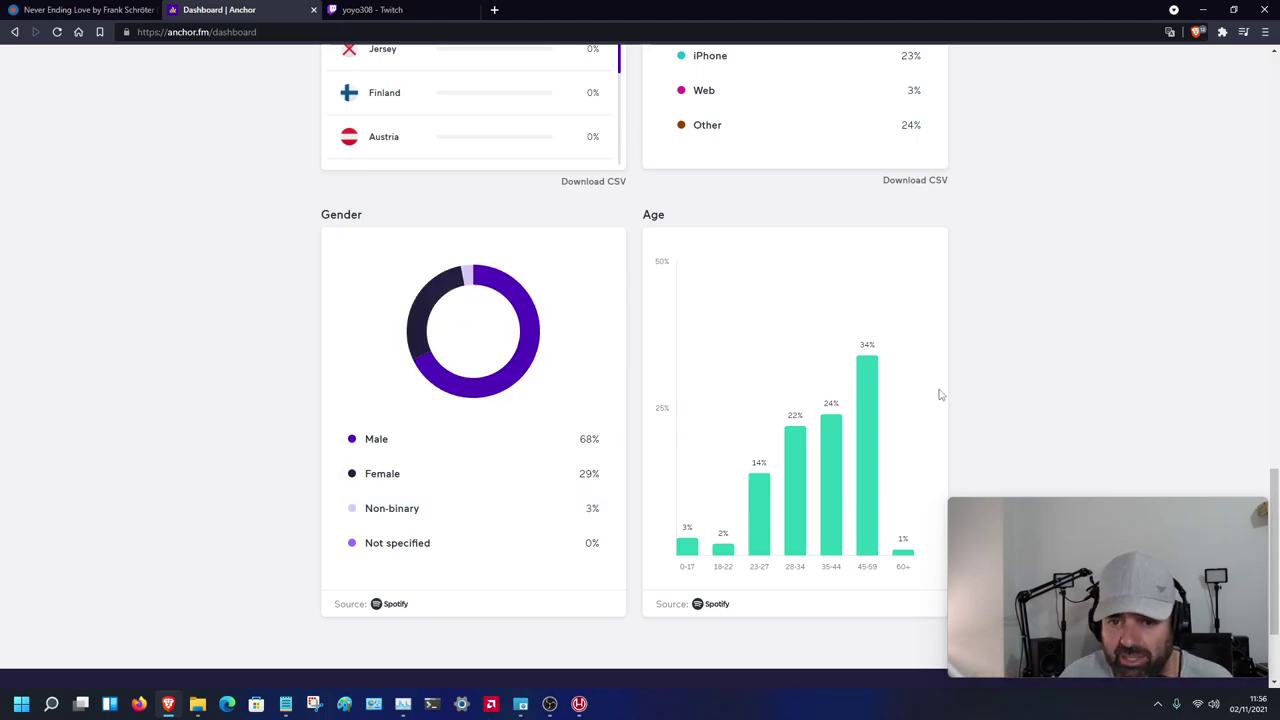
pyautogui.scroll(-2, 923, 410)
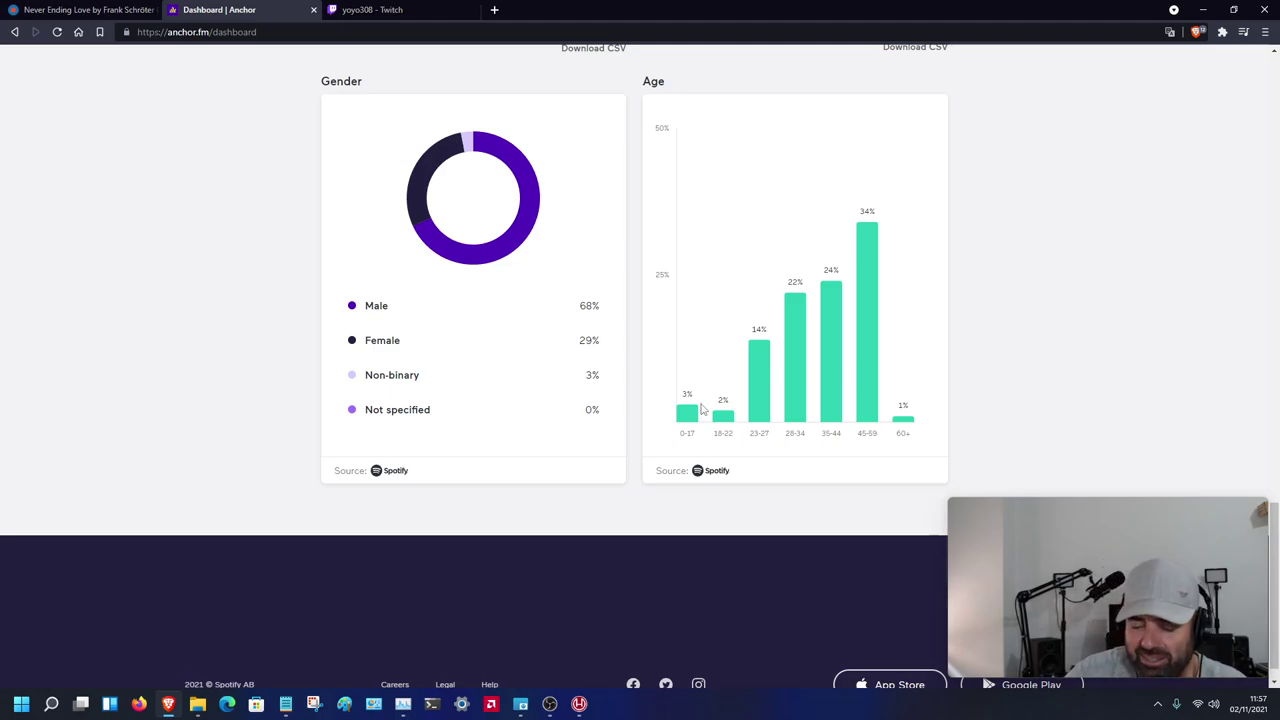
pyautogui.scroll(-1, 600, 387)
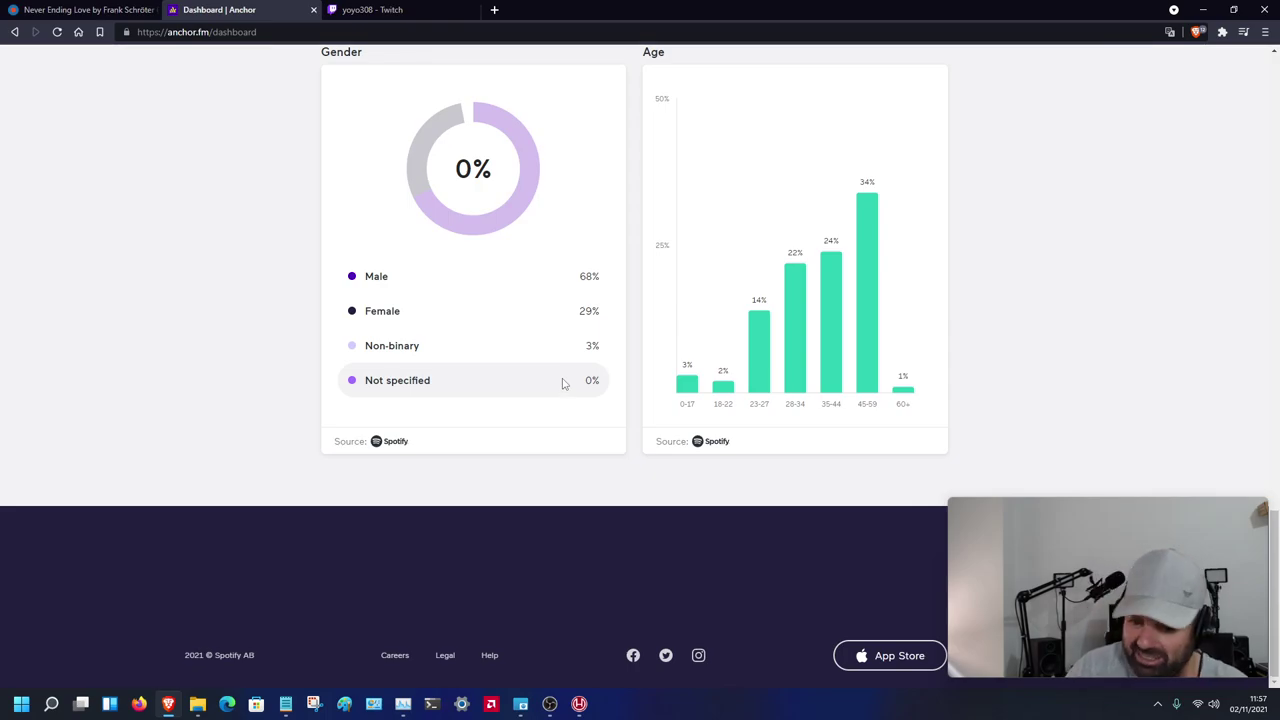
# - Create a new podcast episode and upload the pensando-en-twitch audio file from the Música folder to it
pyautogui.scroll(7, 563, 384)
pyautogui.scroll(10, 563, 384)
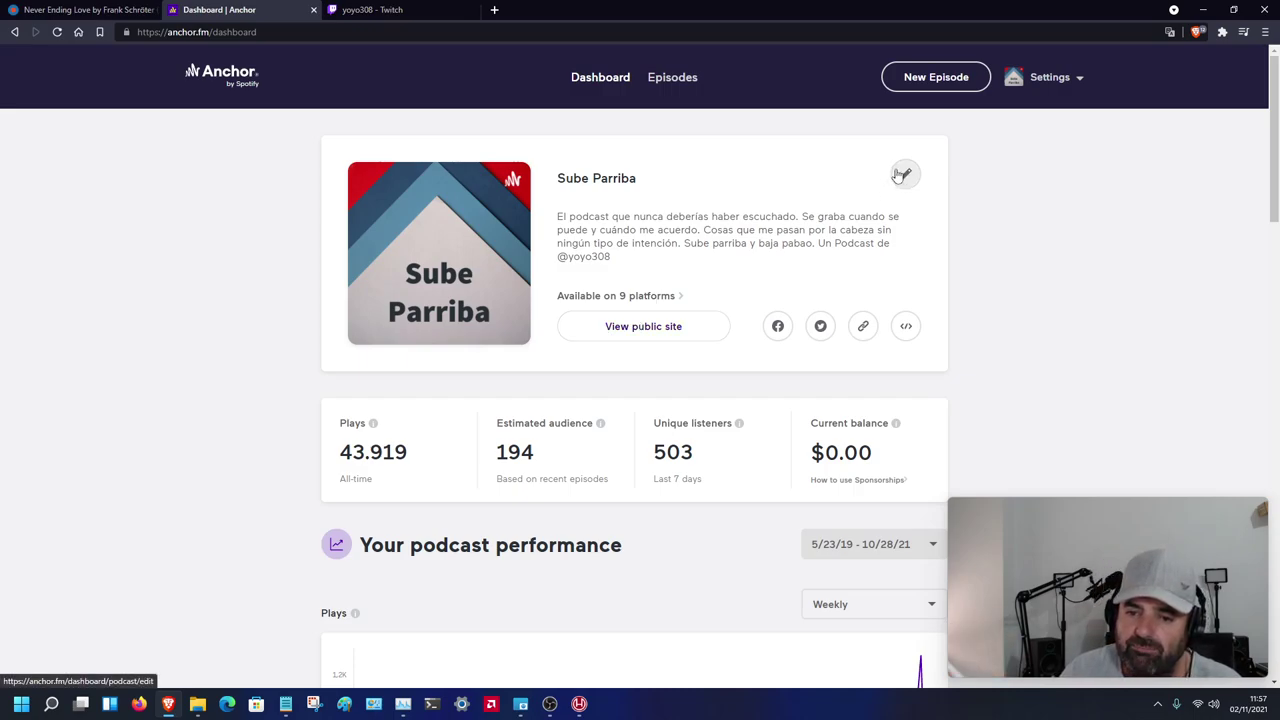
pyautogui.click(933, 84)
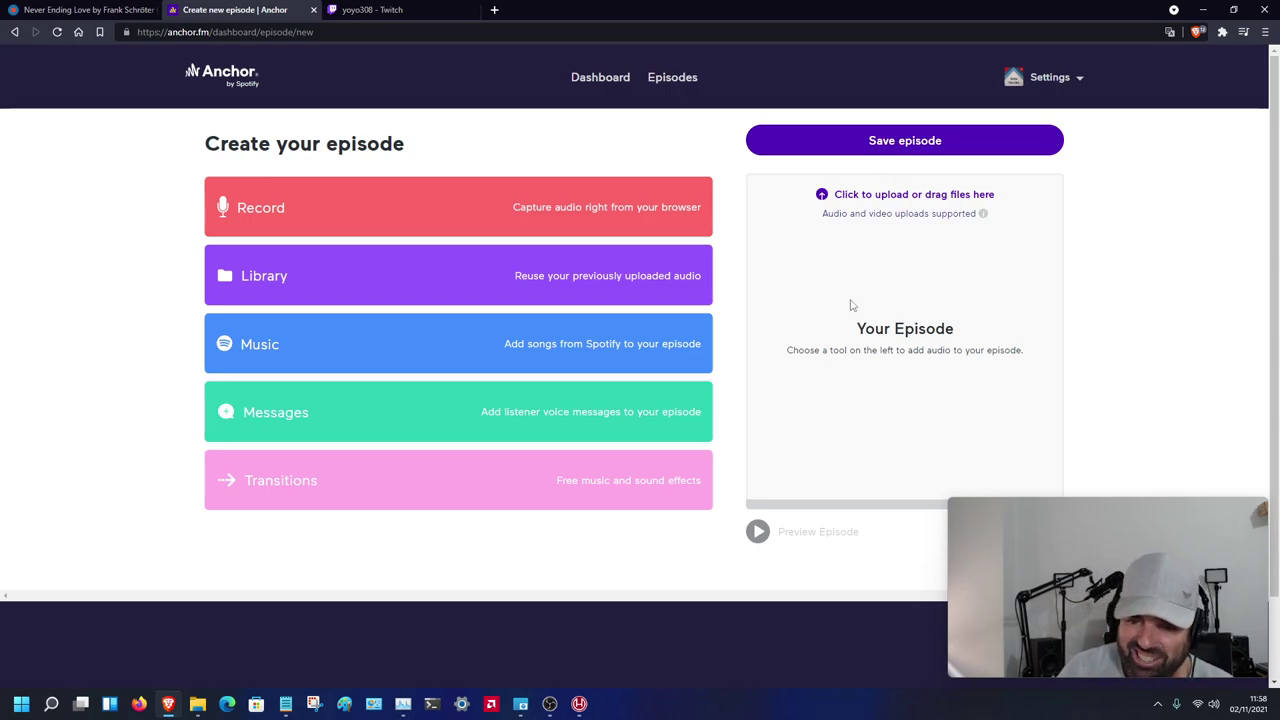
pyautogui.click(882, 205)
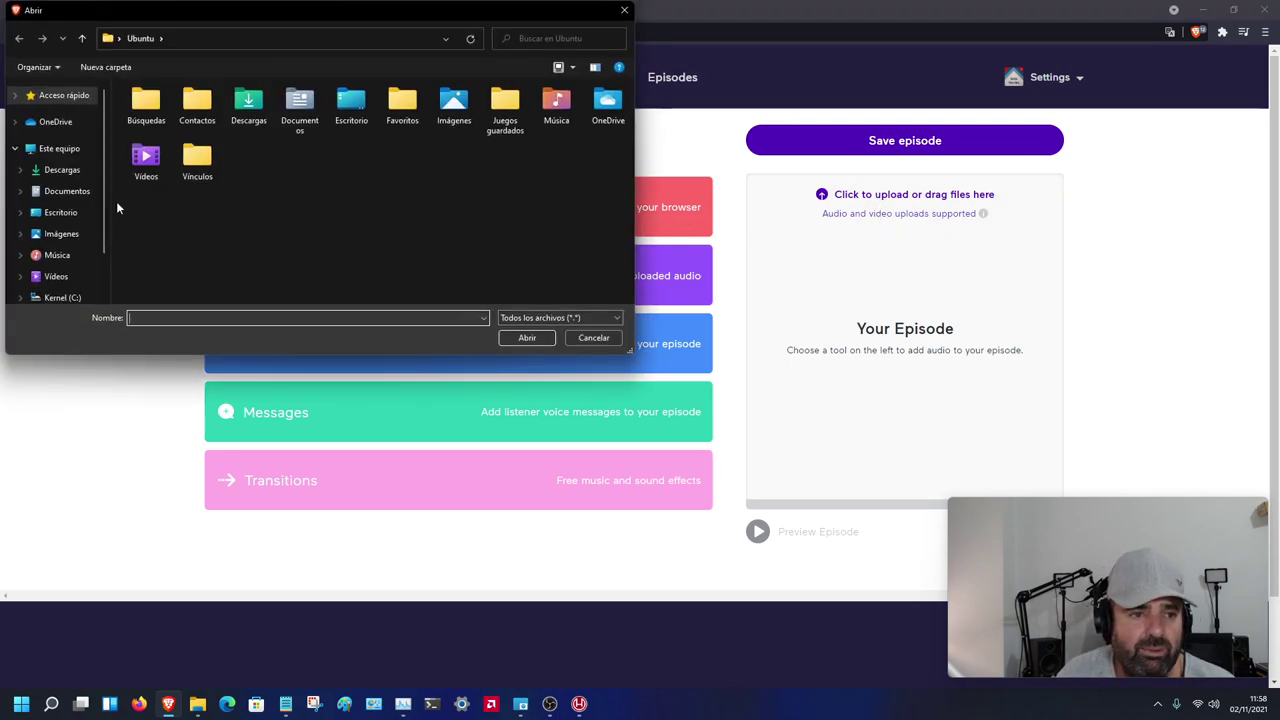
pyautogui.click(74, 254)
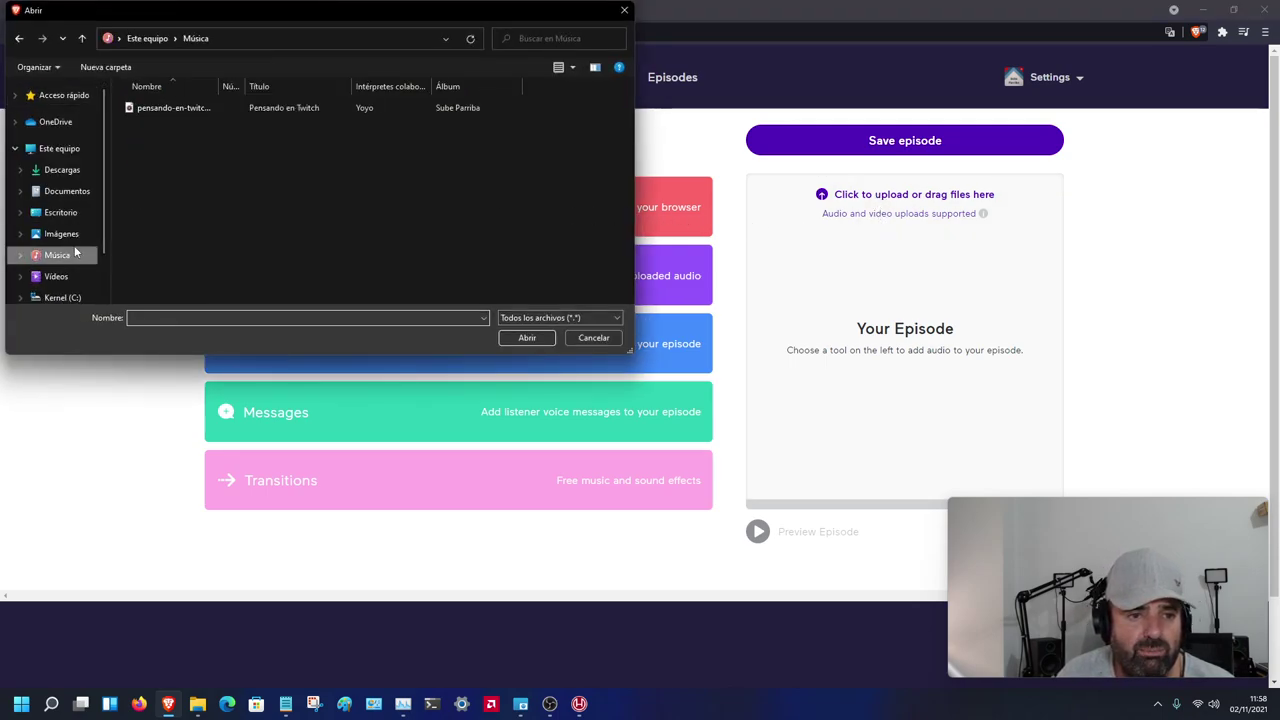
pyautogui.click(185, 110)
pyautogui.click(526, 338)
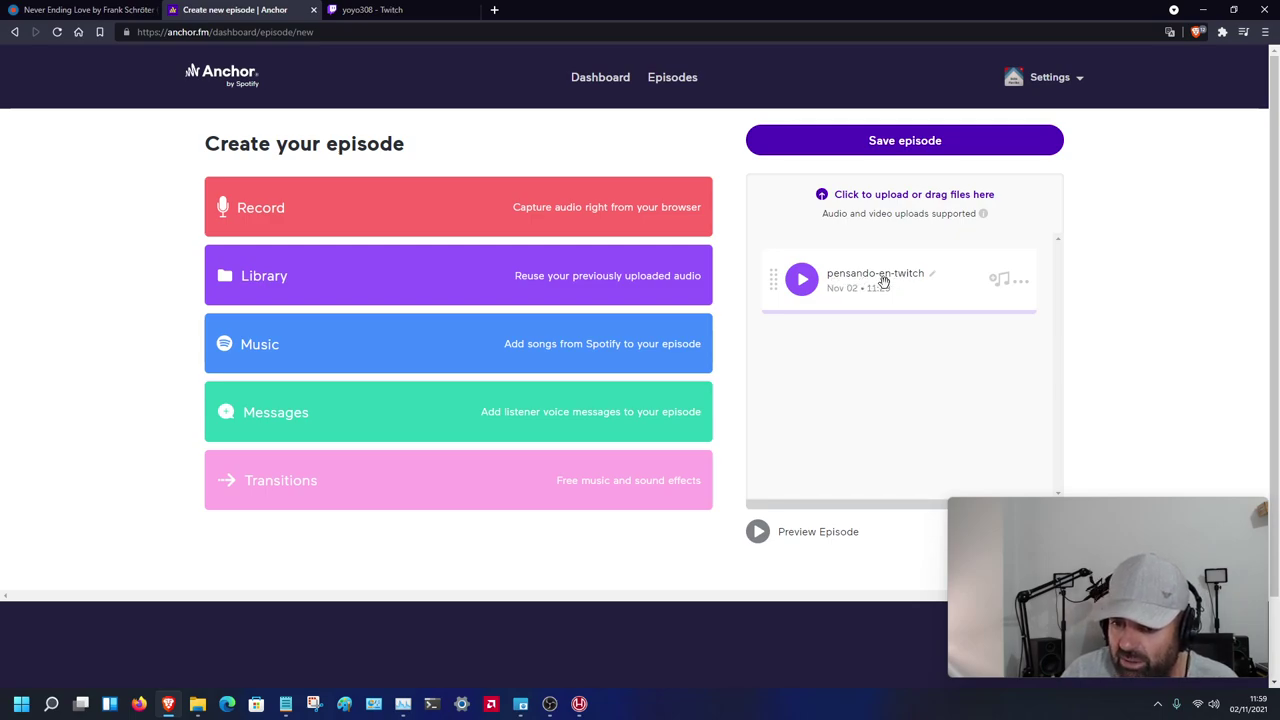
# - Rename the uploaded audio segment as "Pensando en Twitch"
pyautogui.click(934, 273)
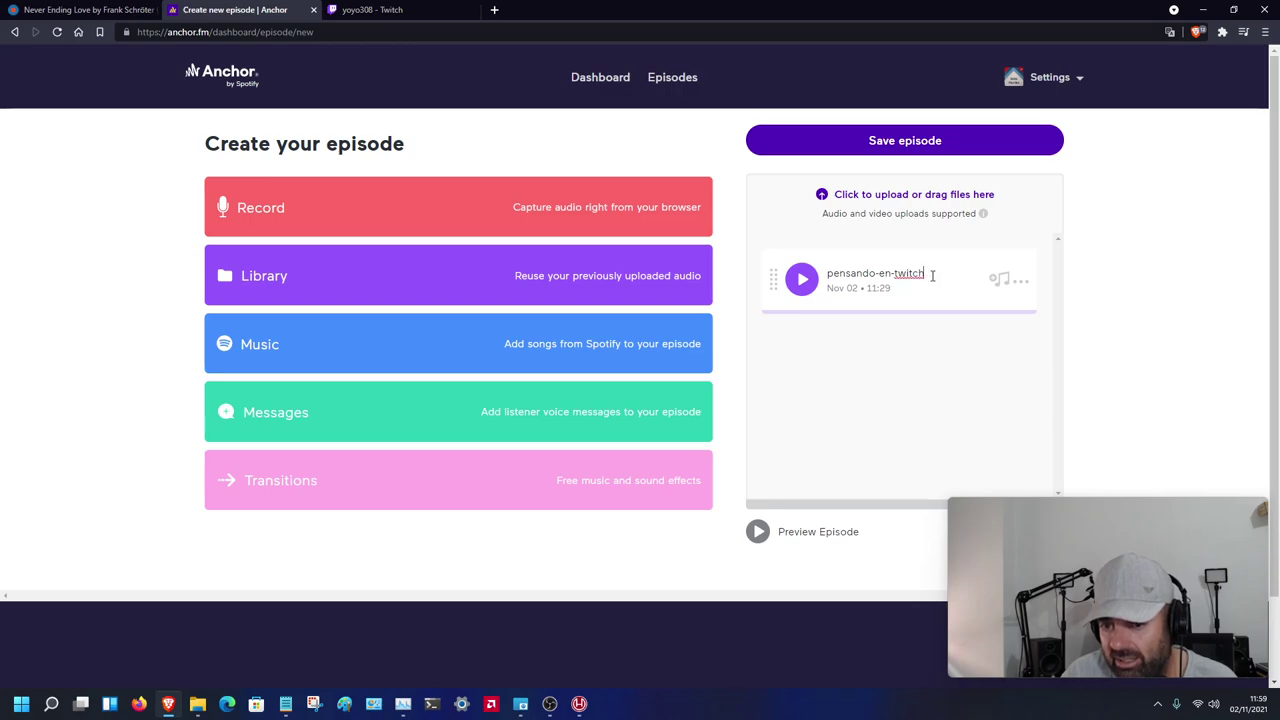
pyautogui.press('BackSpace')
pyautogui.press('BackSpace')
pyautogui.press('BackSpace')
pyautogui.press('BackSpace')
pyautogui.press('BackSpace')
pyautogui.press('BackSpace')
pyautogui.press('BackSpace')
pyautogui.press('BackSpace')
pyautogui.press('BackSpace')
pyautogui.press('BackSpace')
pyautogui.press('BackSpace')
pyautogui.press('BackSpace')
pyautogui.press('BackSpace')
pyautogui.press('BackSpace')
pyautogui.press('BackSpace')
pyautogui.press('BackSpace')
pyautogui.press('BackSpace')
pyautogui.press('BackSpace')
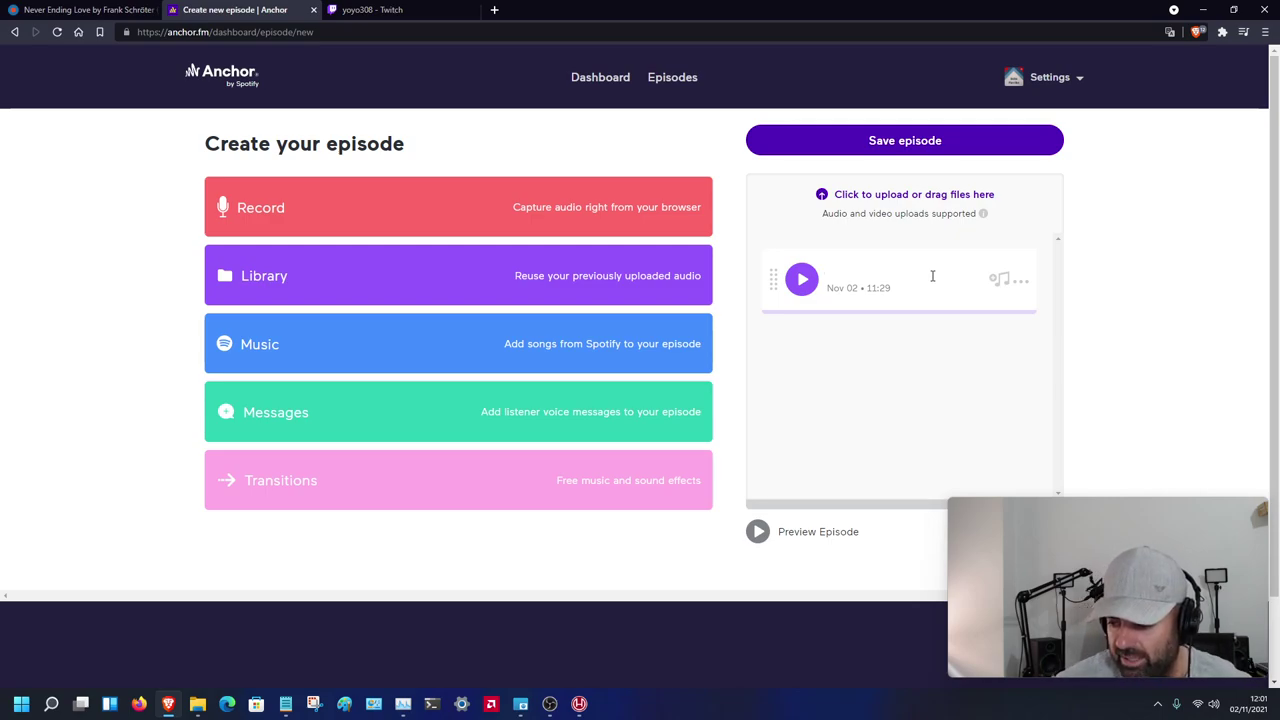
pyautogui.click(874, 276)
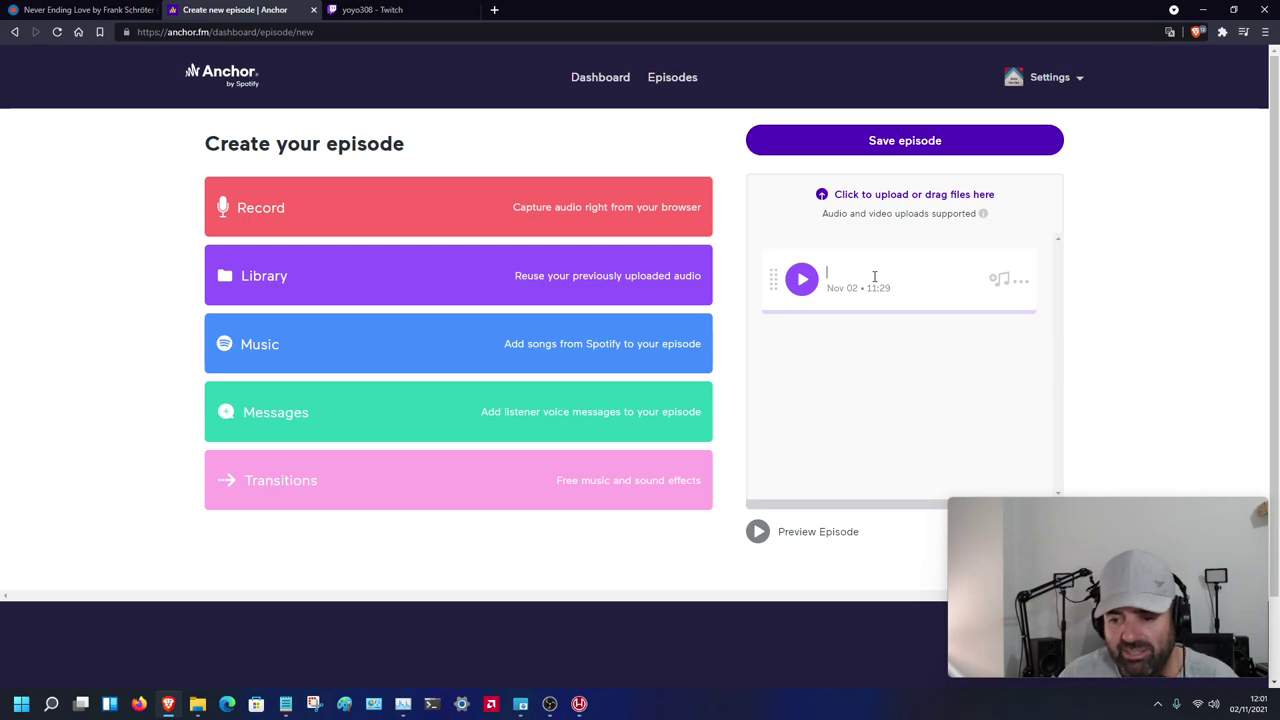
pyautogui.write('Pensando')
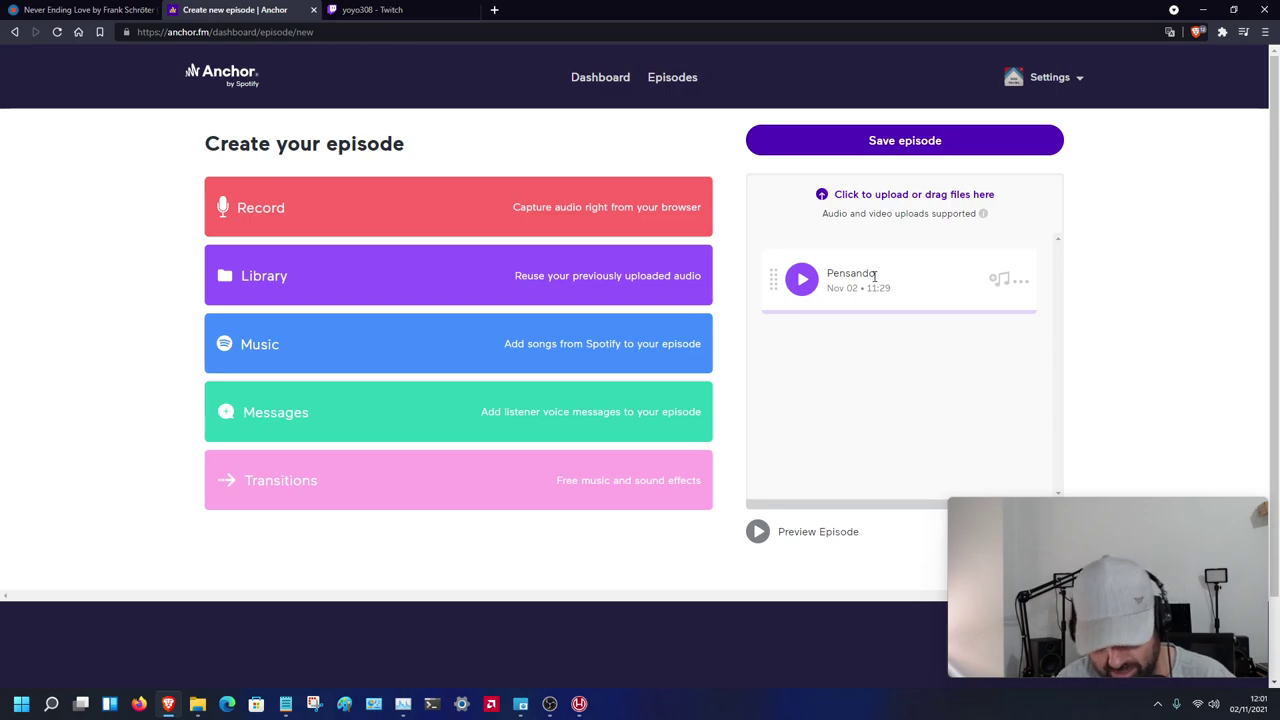
pyautogui.write(' en T')
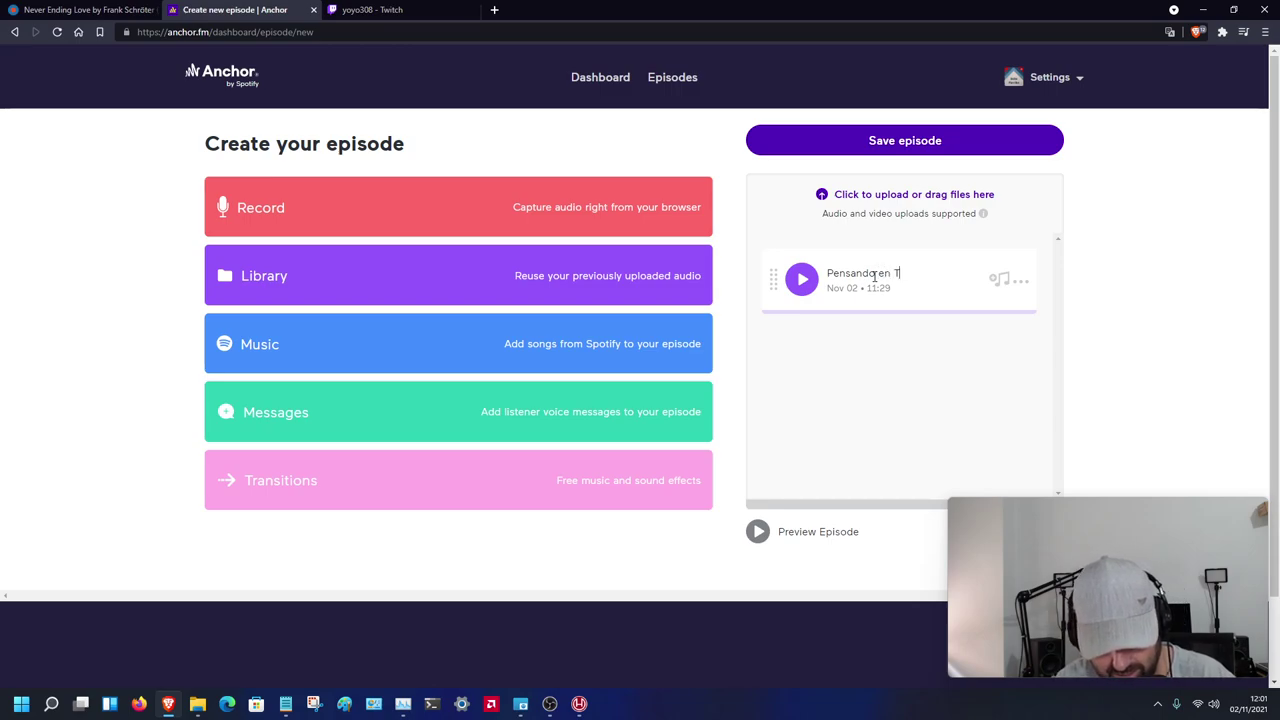
pyautogui.write('itch')
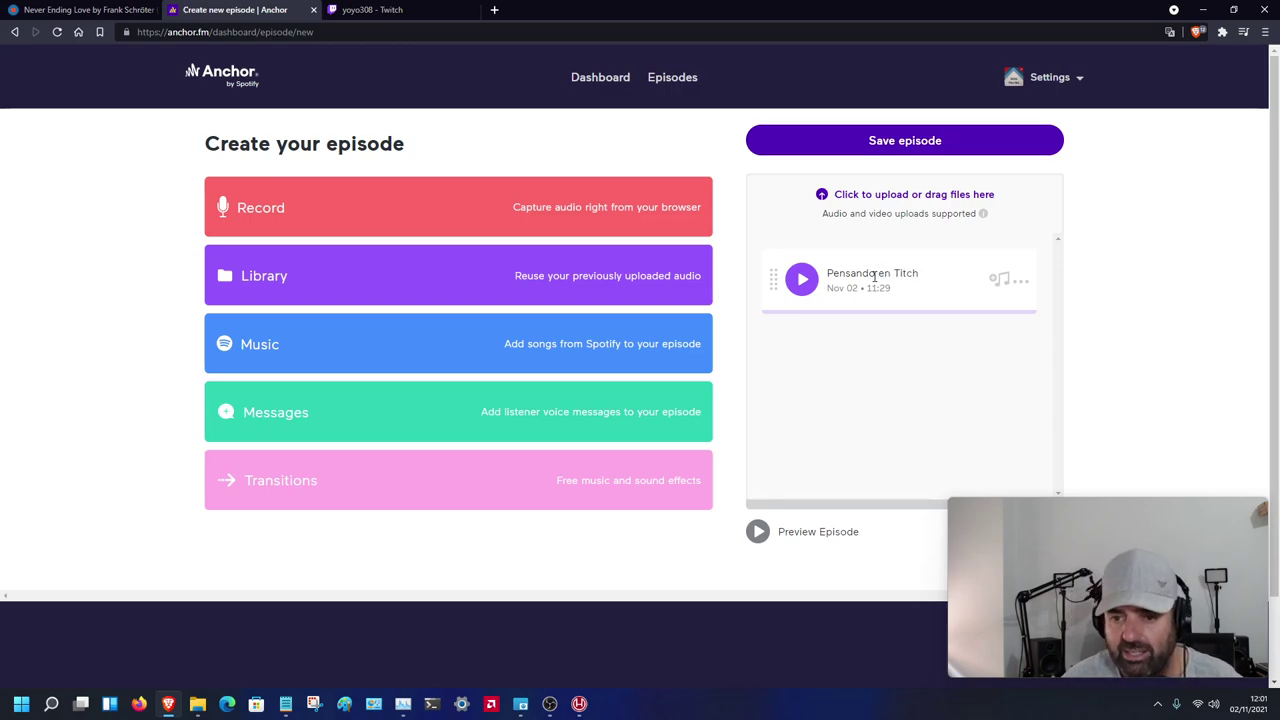
pyautogui.press('BackSpace')
pyautogui.press('BackSpace')
pyautogui.press('BackSpace')
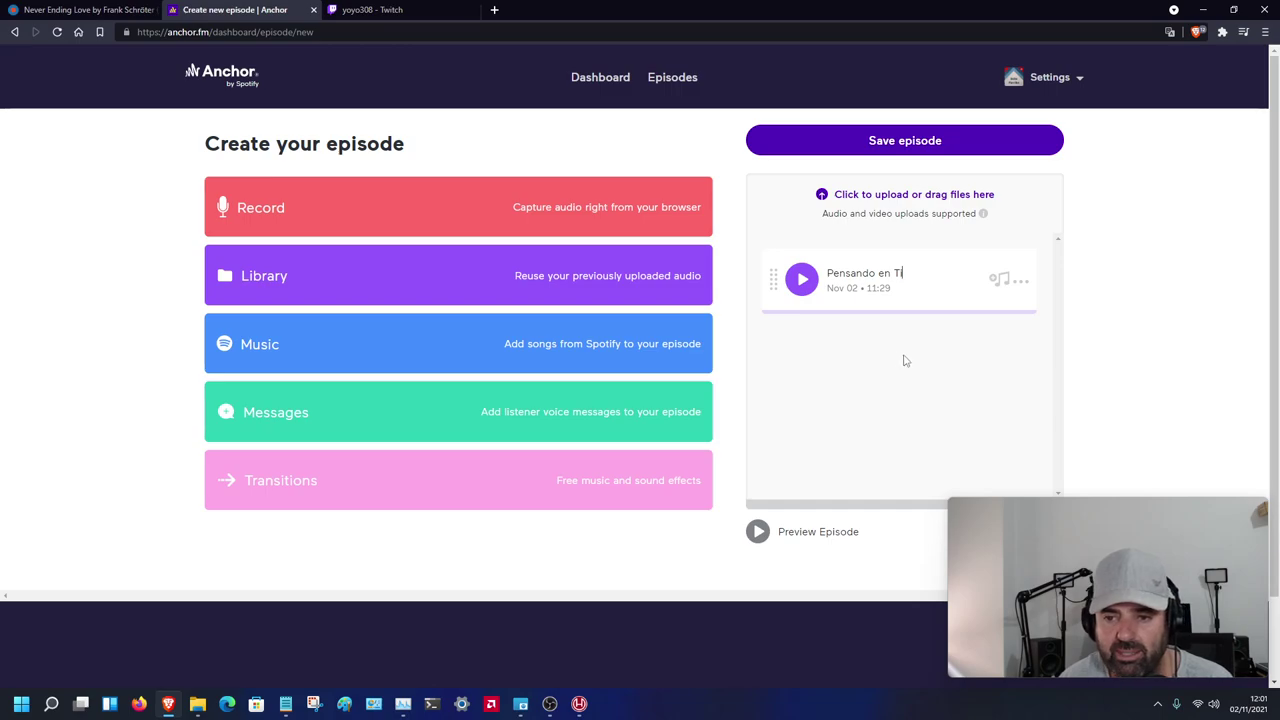
pyautogui.press('BackSpace')
pyautogui.write('w')
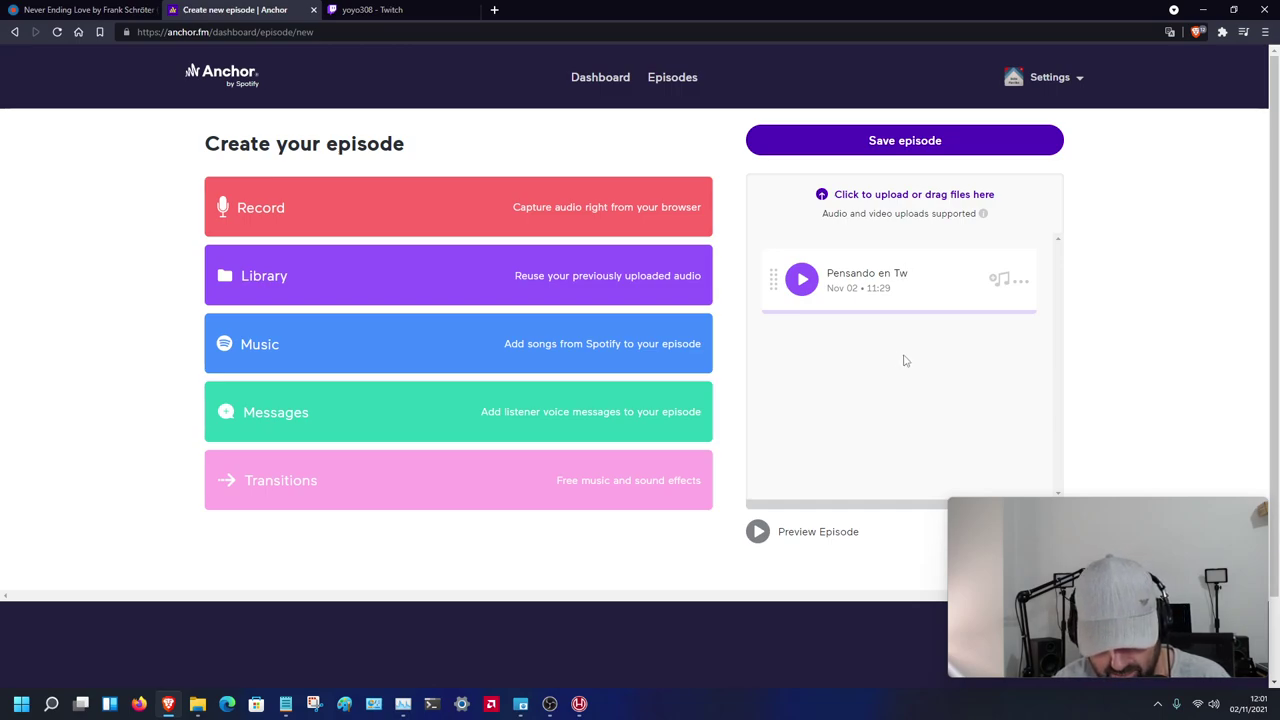
pyautogui.write('itch')
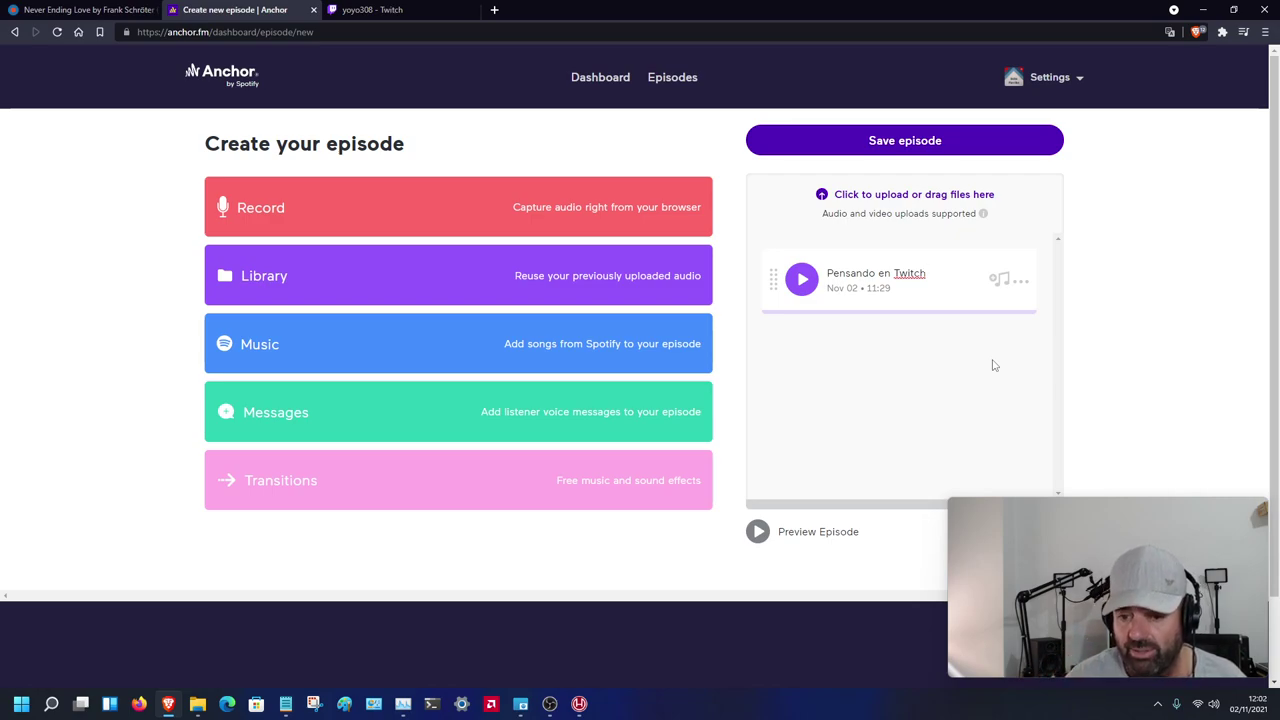
# - Save the episode's audio and enter "Pensando en Twitch" as the episode title
pyautogui.click(917, 143)
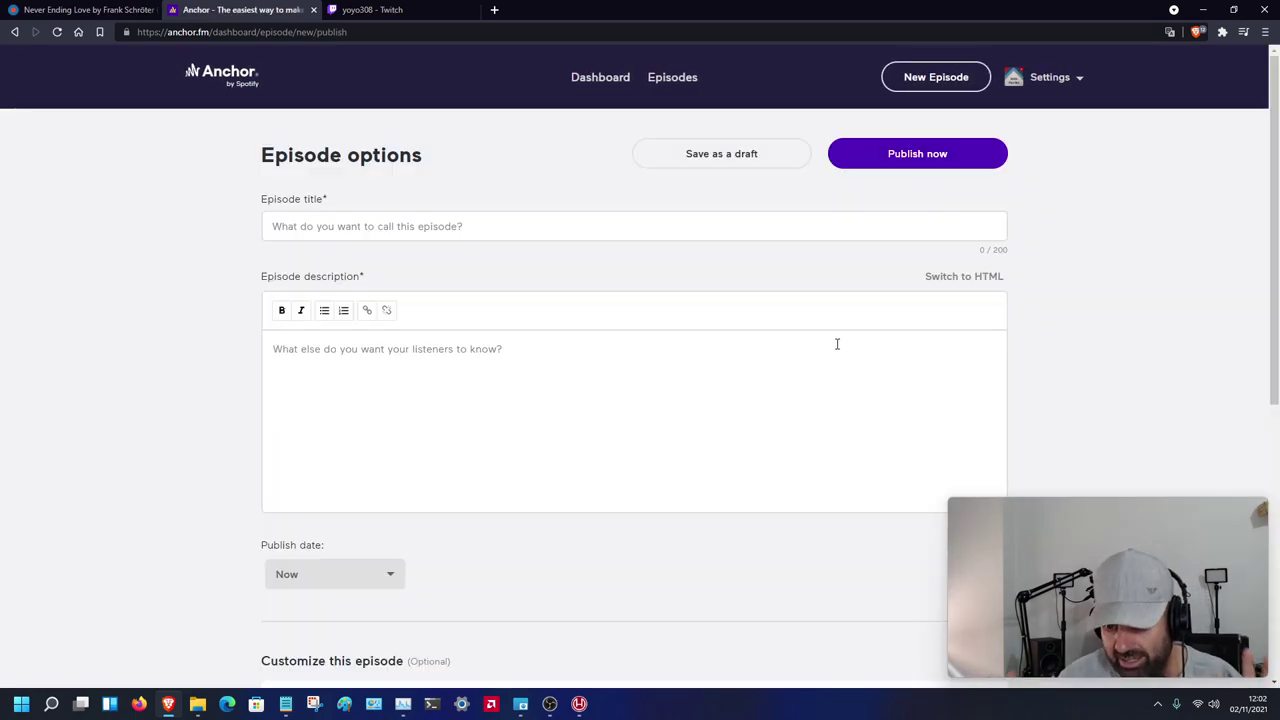
pyautogui.click(336, 232)
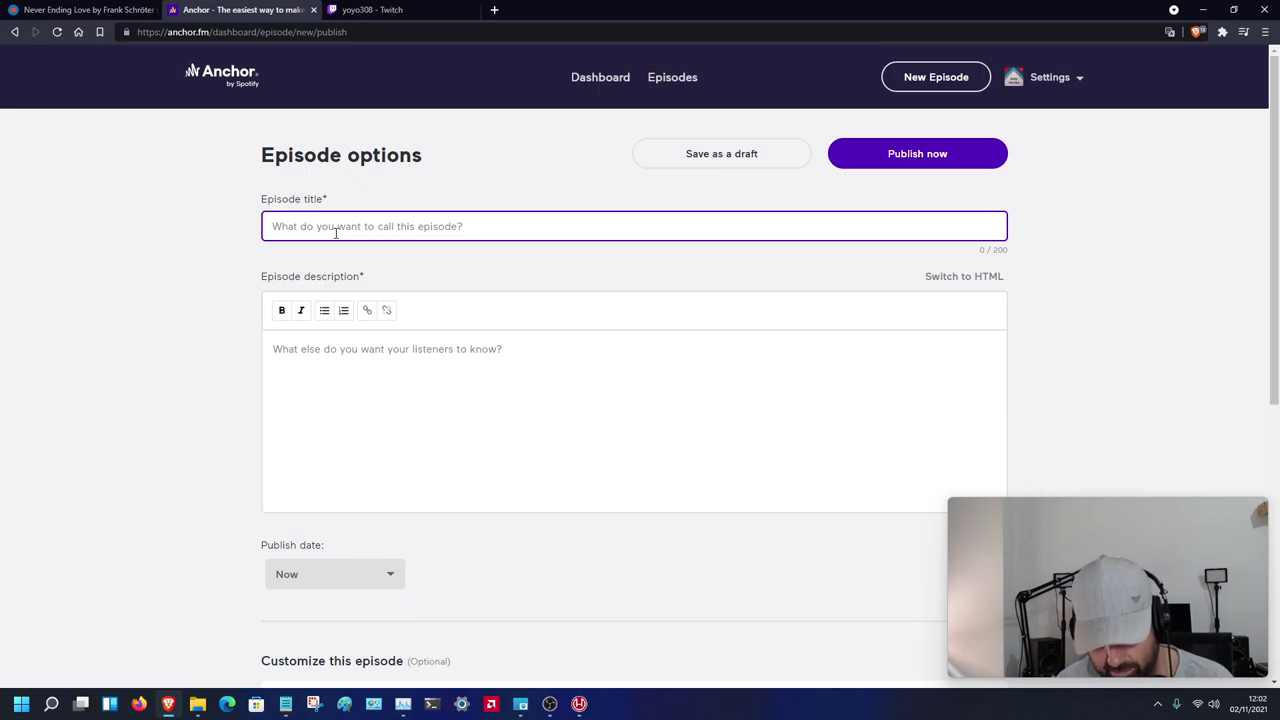
pyautogui.write('Pensando')
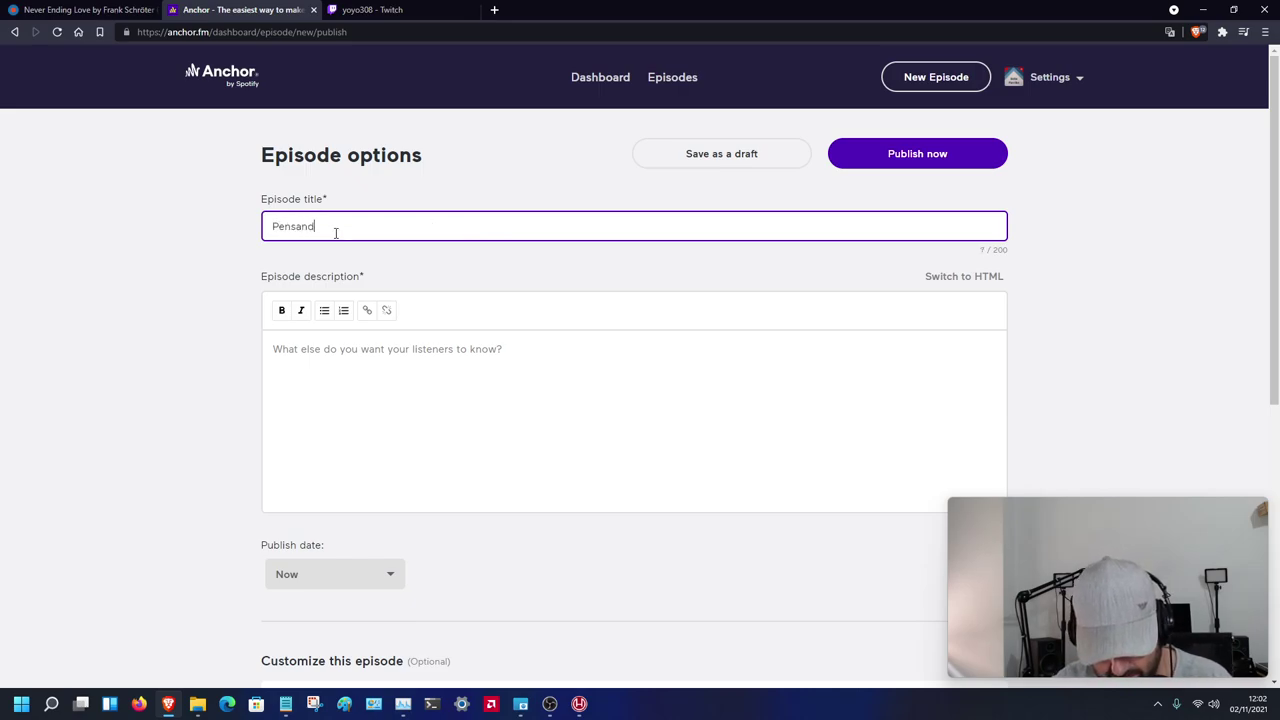
pyautogui.write(' en')
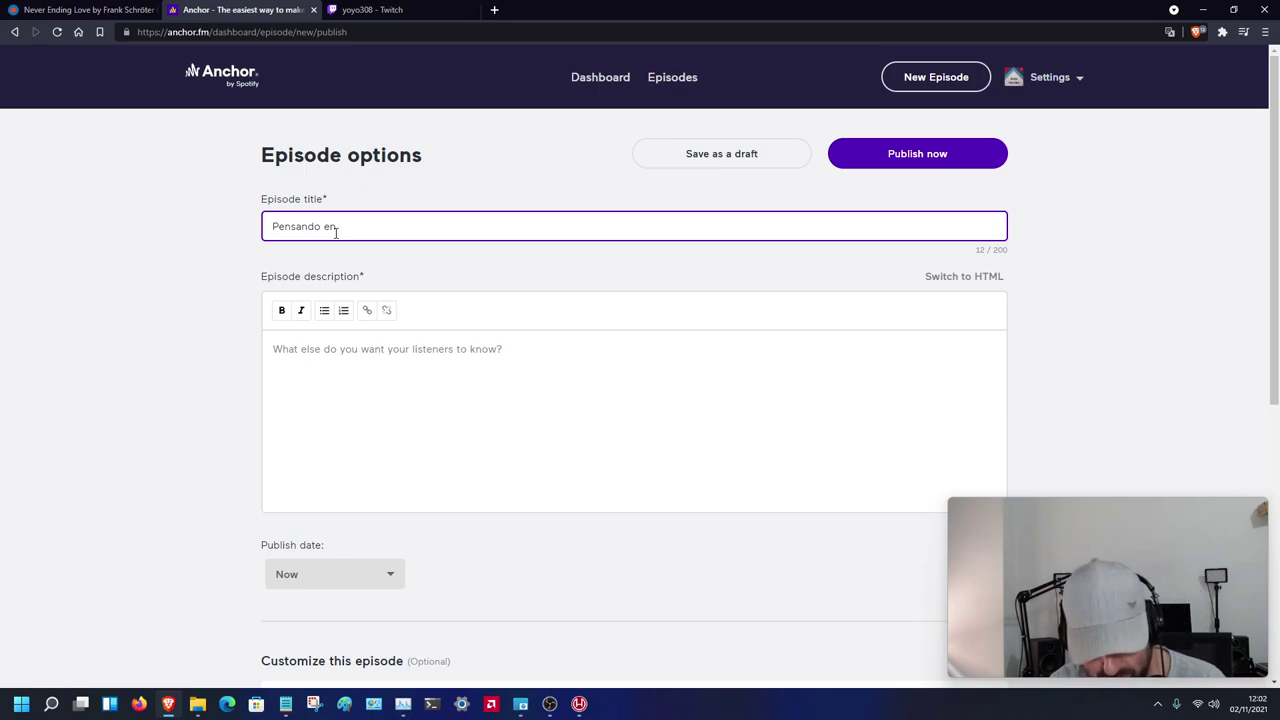
pyautogui.write('Twitch')
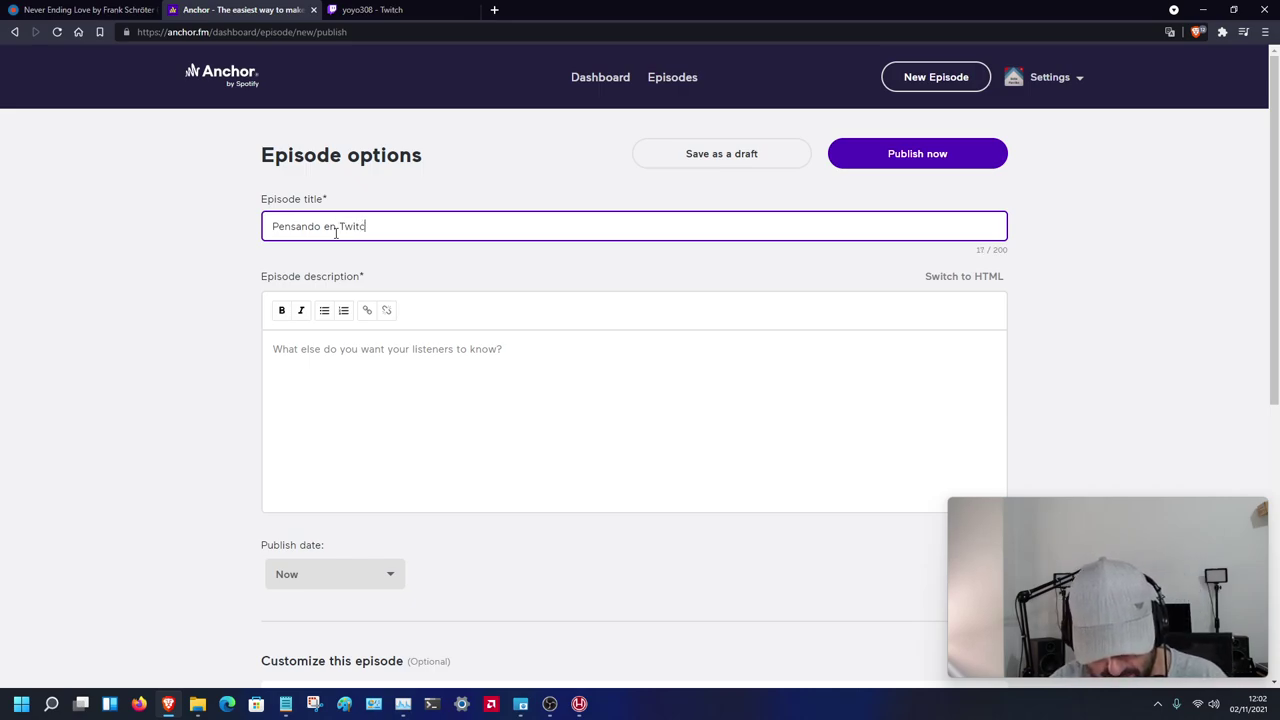
# - Begin the episode description with "Pues que estaba yo pensando en usar Twitch"
pyautogui.click(380, 398)
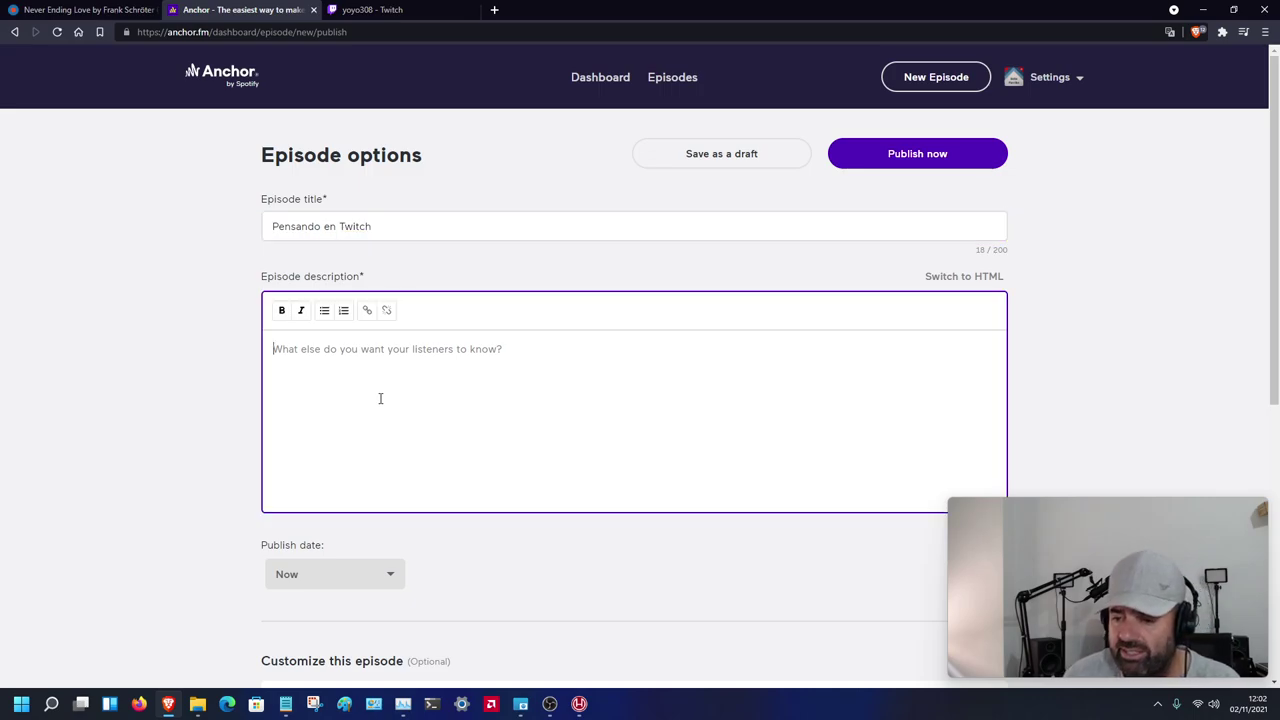
pyautogui.write('Pues')
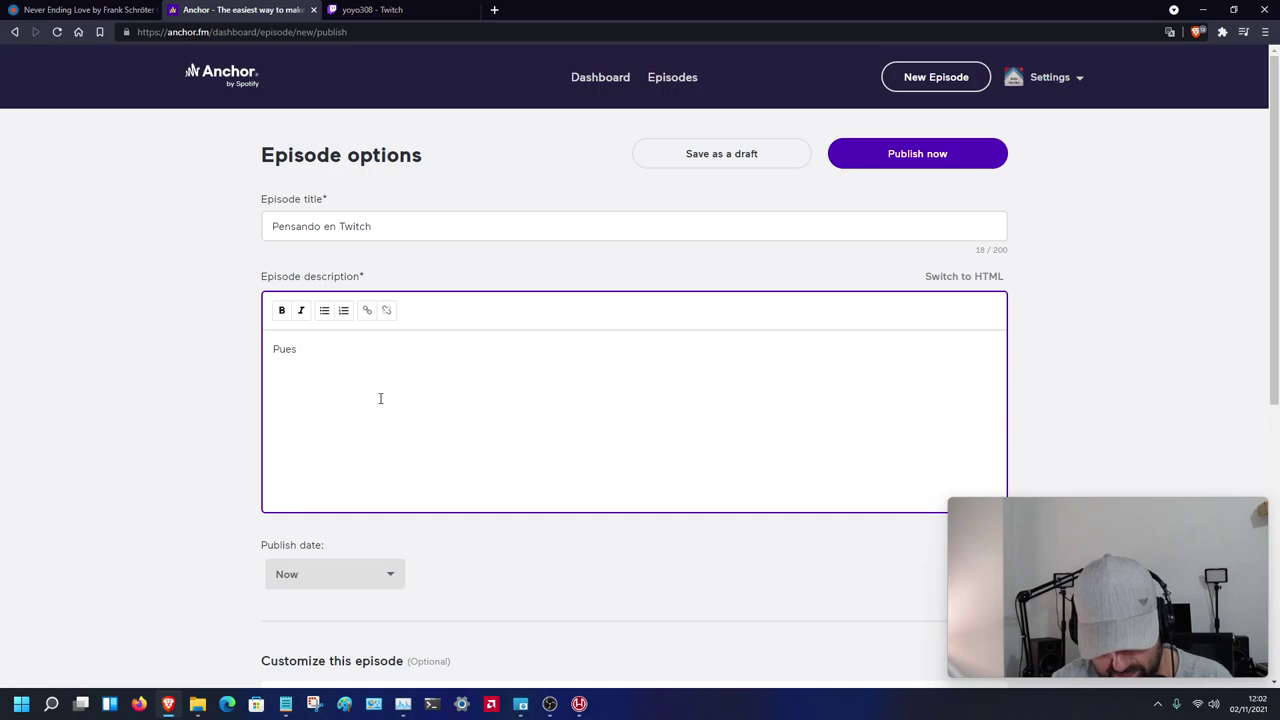
pyautogui.write('que esta')
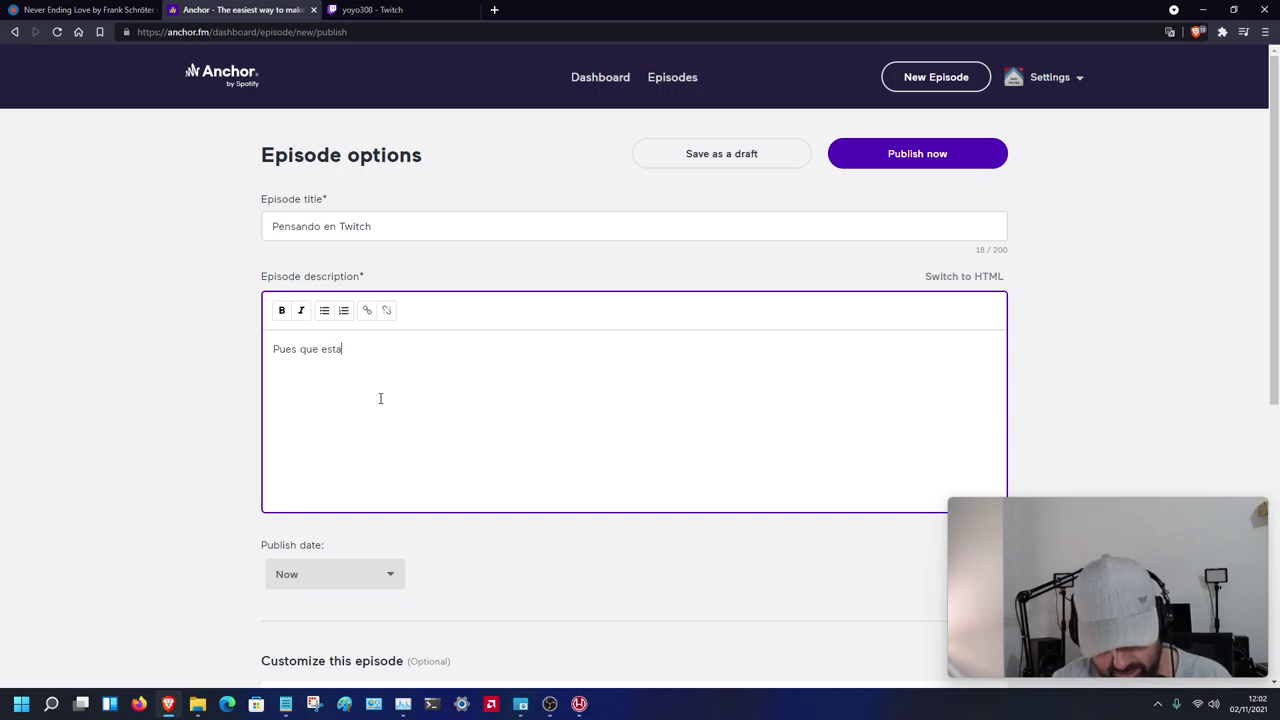
pyautogui.write('b a')
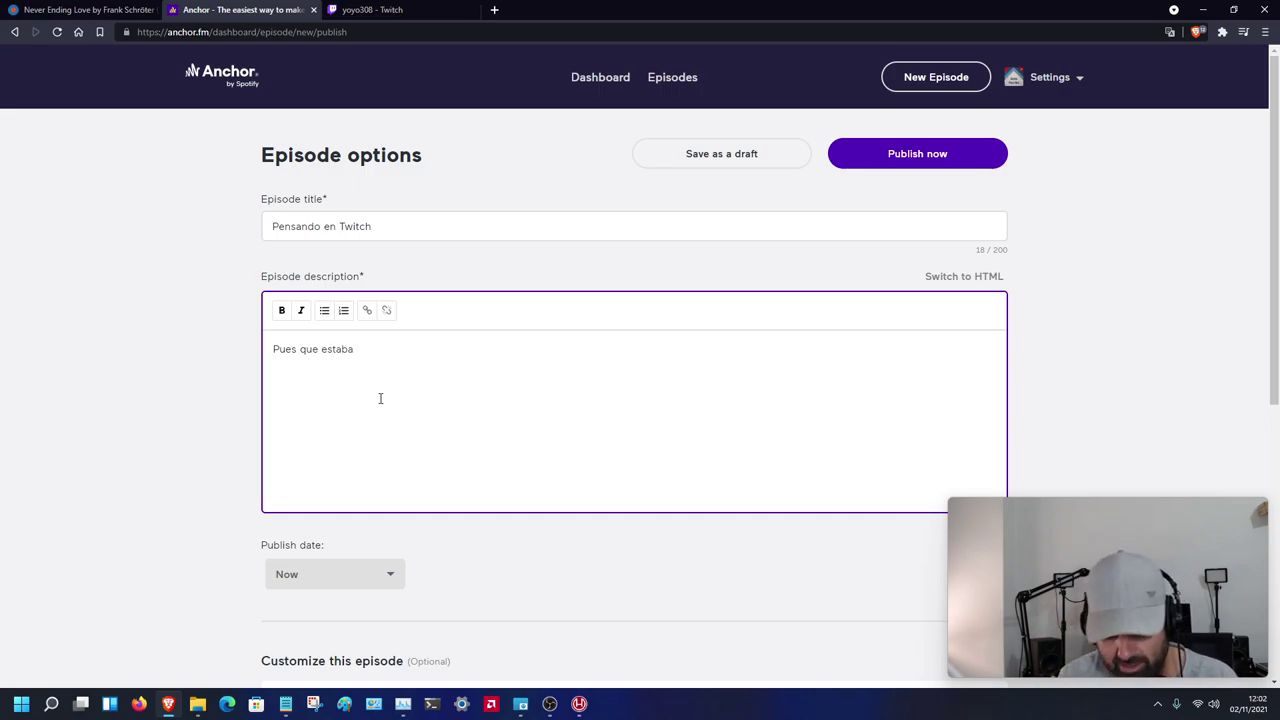
pyautogui.write('yo pe')
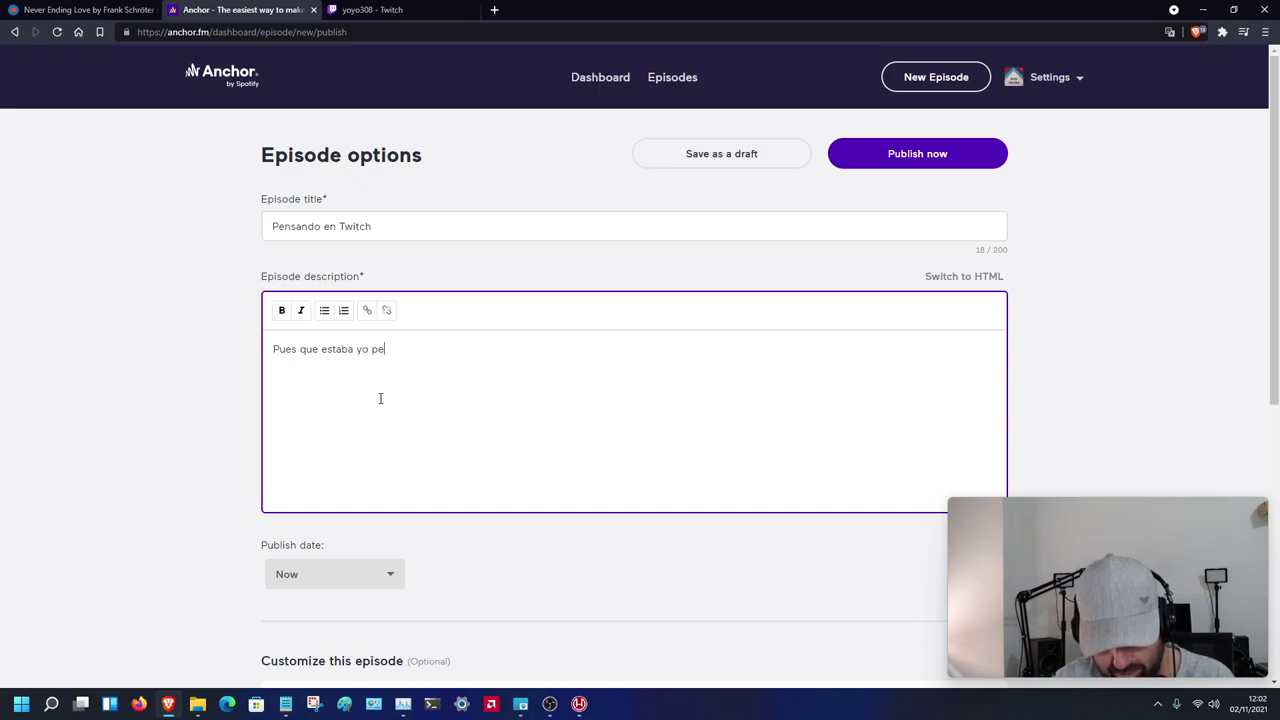
pyautogui.write('nsando ')
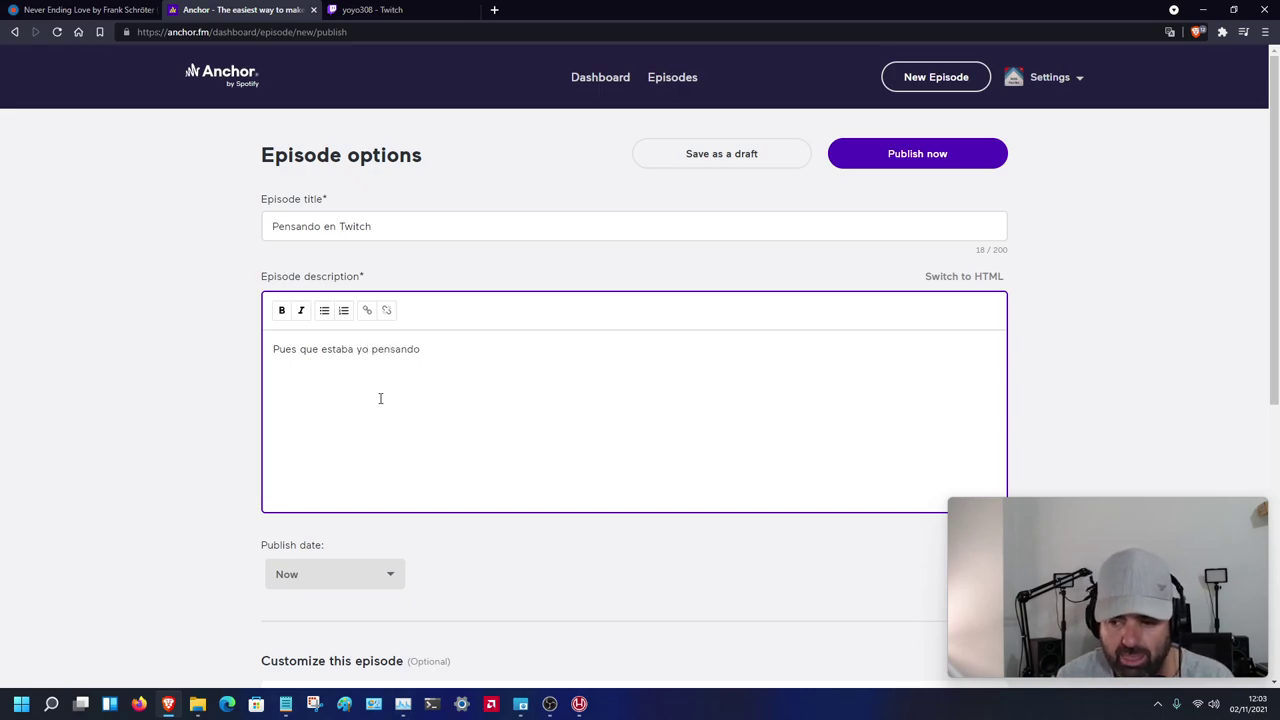
pyautogui.write('en ')
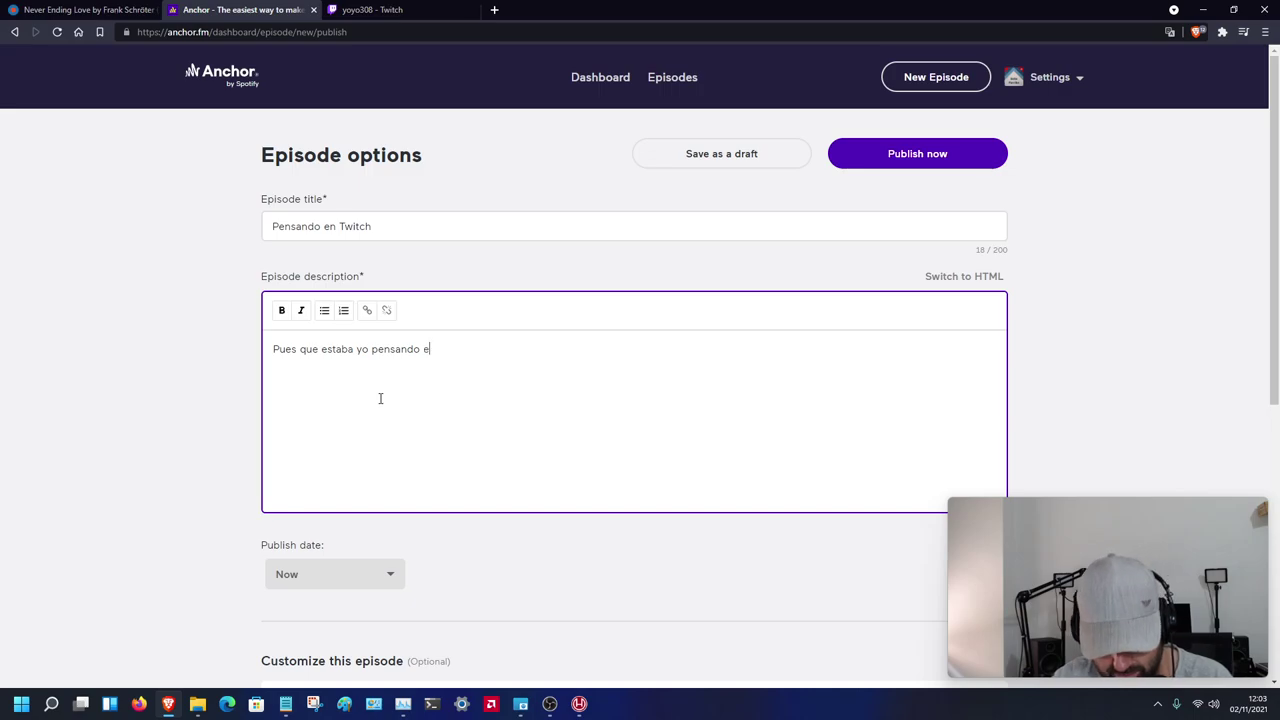
pyautogui.write('usar ')
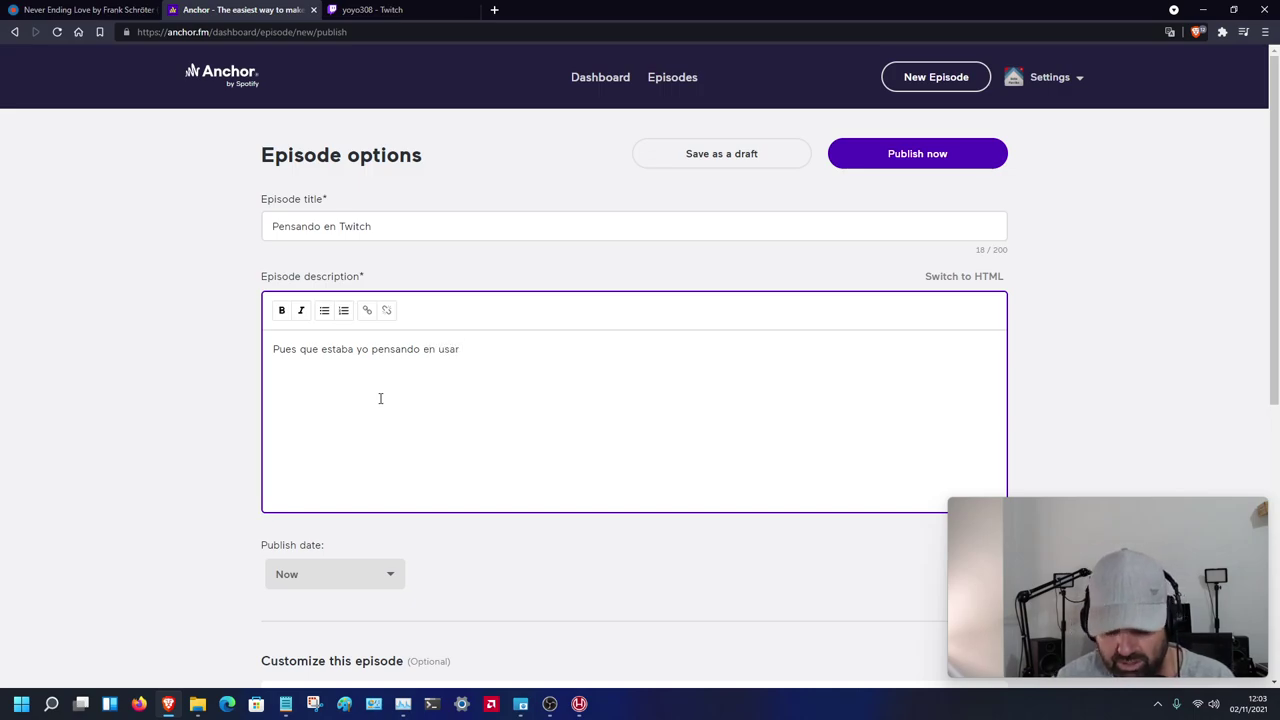
pyautogui.write('Twitch ')
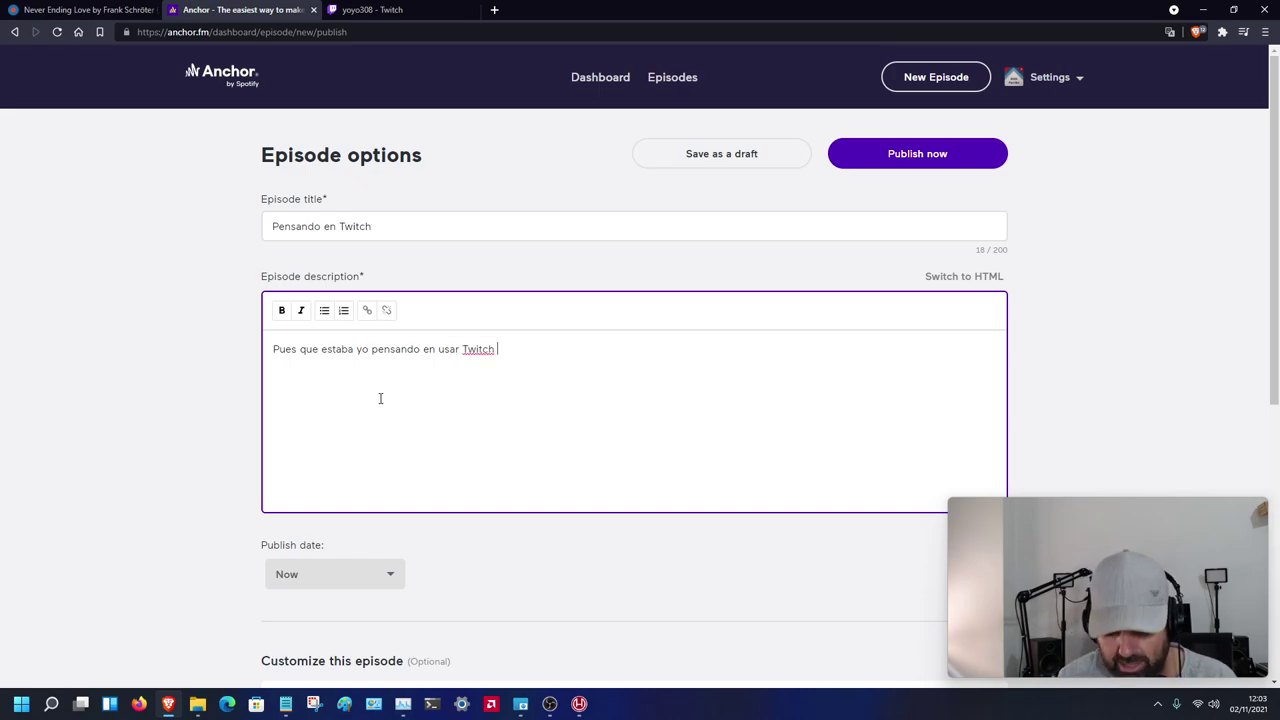
# - Continue the description with "para pequeños directos", correcting the misspelling in "pequeños"
pyautogui.write('para pe')
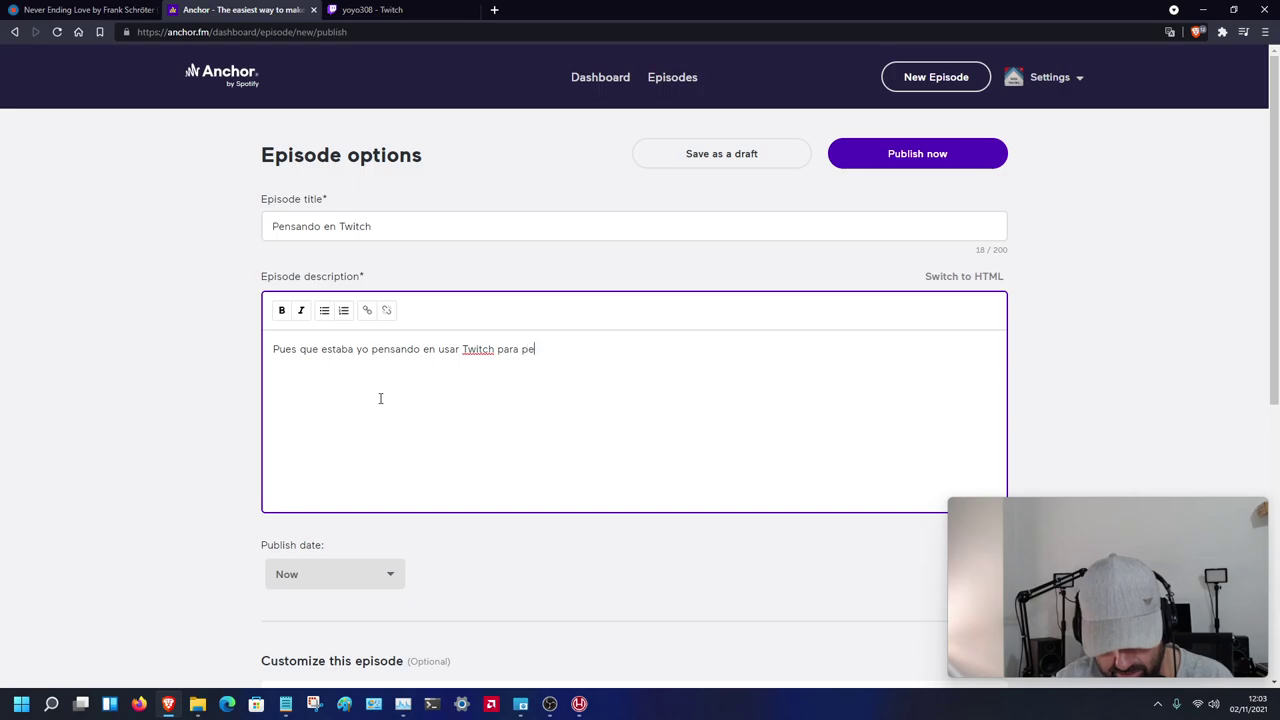
pyautogui.write('queños direct')
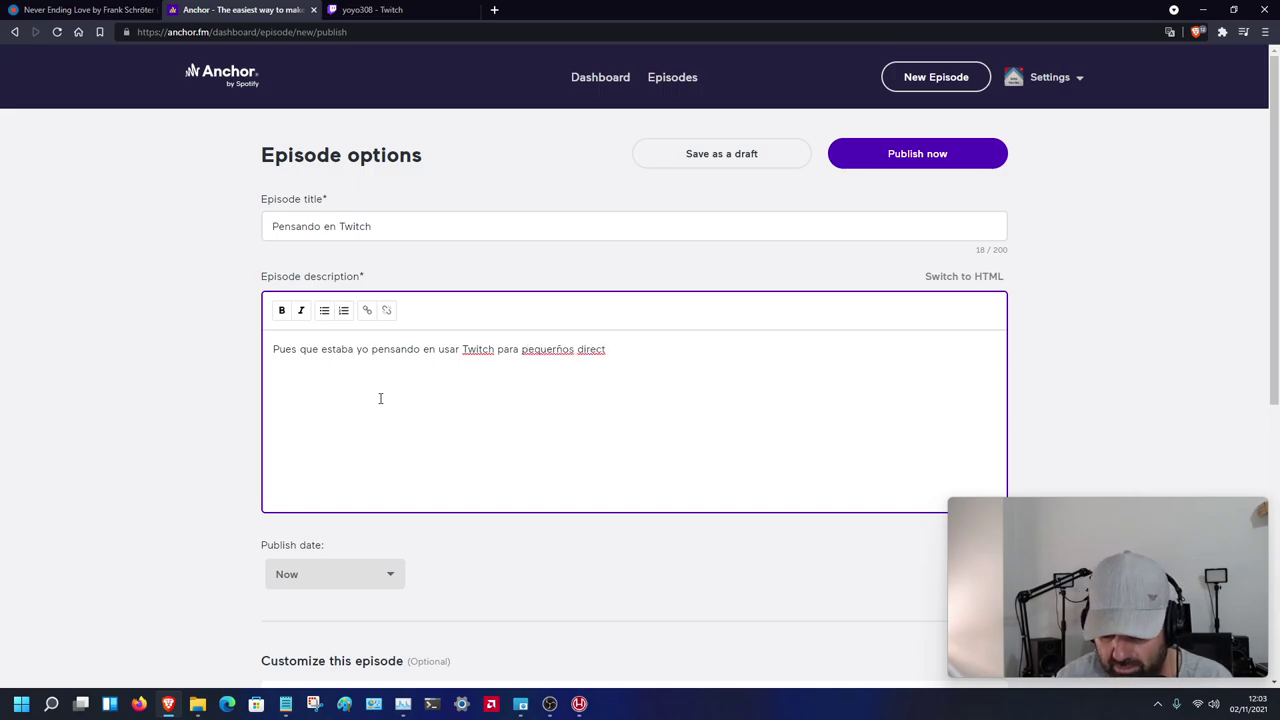
pyautogui.press('BackSpace')
pyautogui.press('BackSpace')
pyautogui.press('BackSpace')
pyautogui.press('BackSpace')
pyautogui.press('BackSpace')
pyautogui.press('BackSpace')
pyautogui.press('BackSpace')
pyautogui.press('BackSpace')
pyautogui.press('BackSpace')
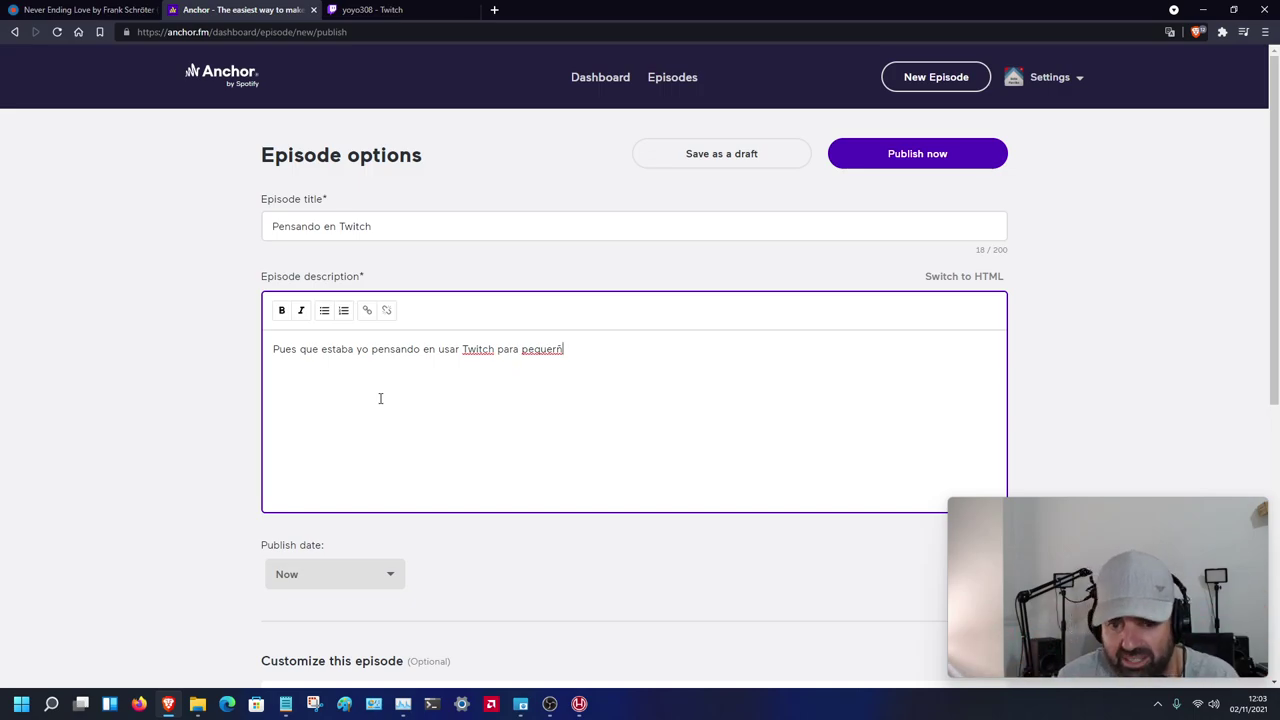
pyautogui.press('BackSpace')
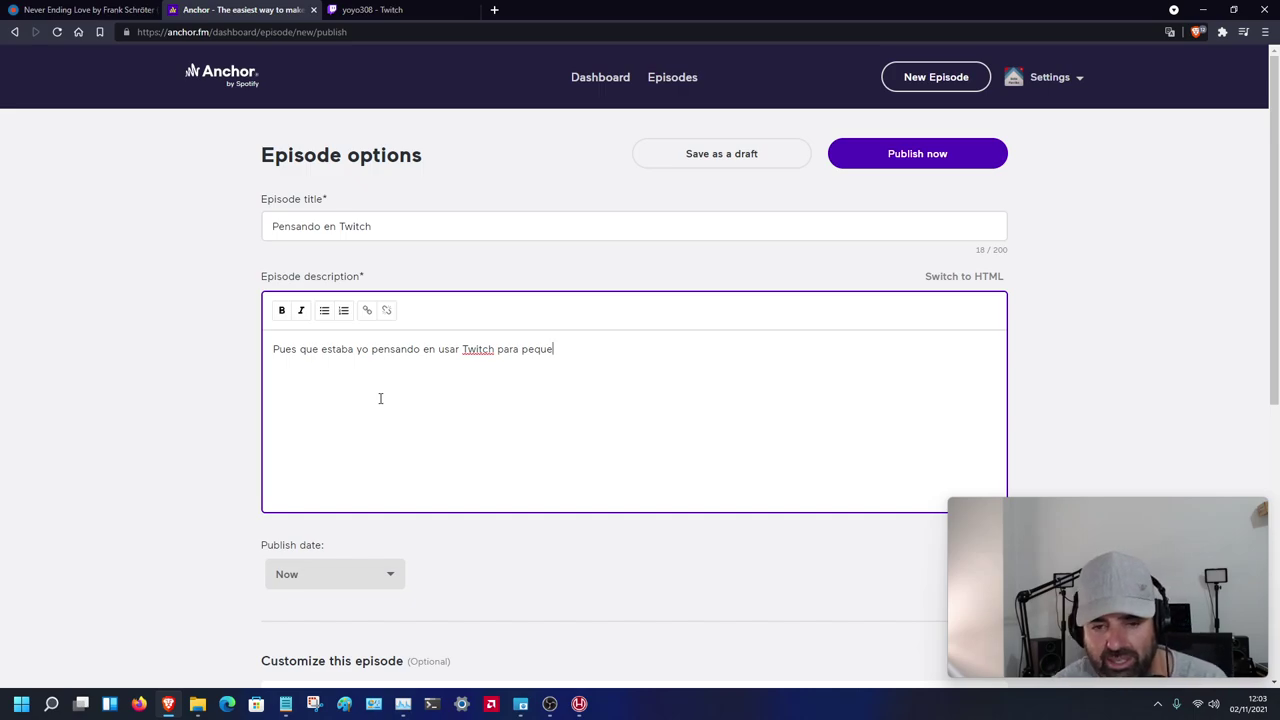
pyautogui.write('ños ')
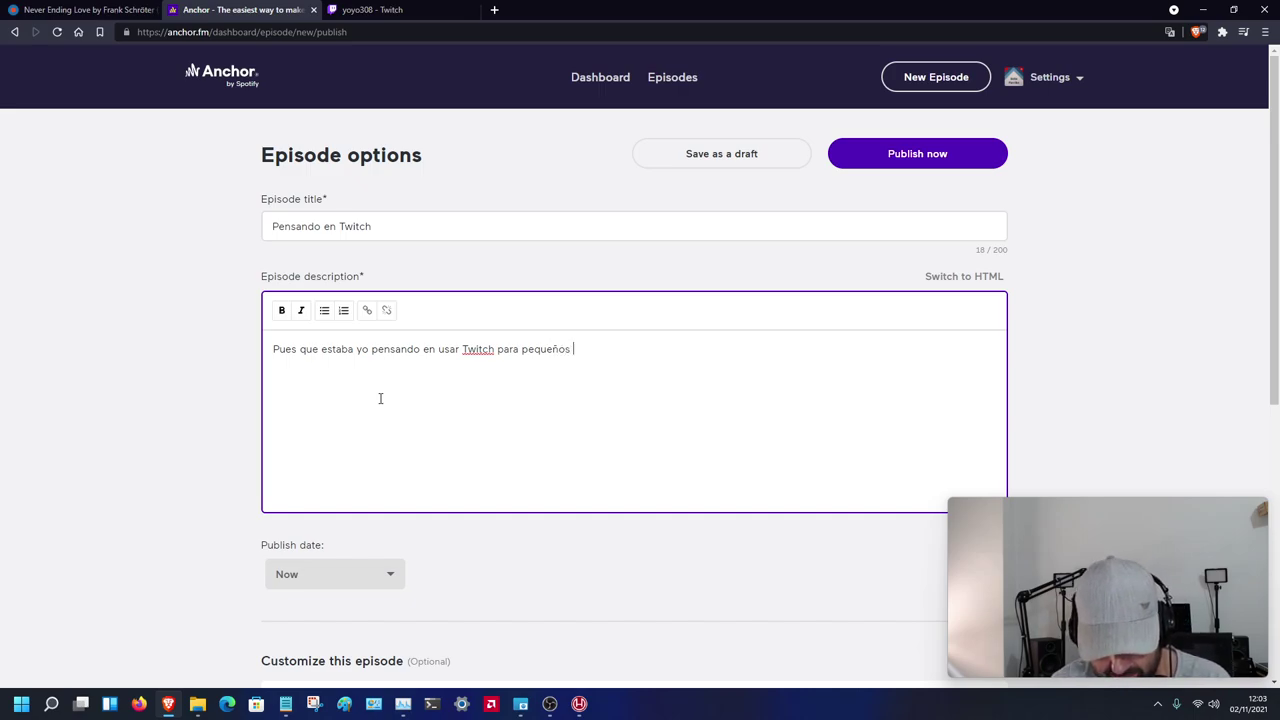
pyautogui.write('directos')
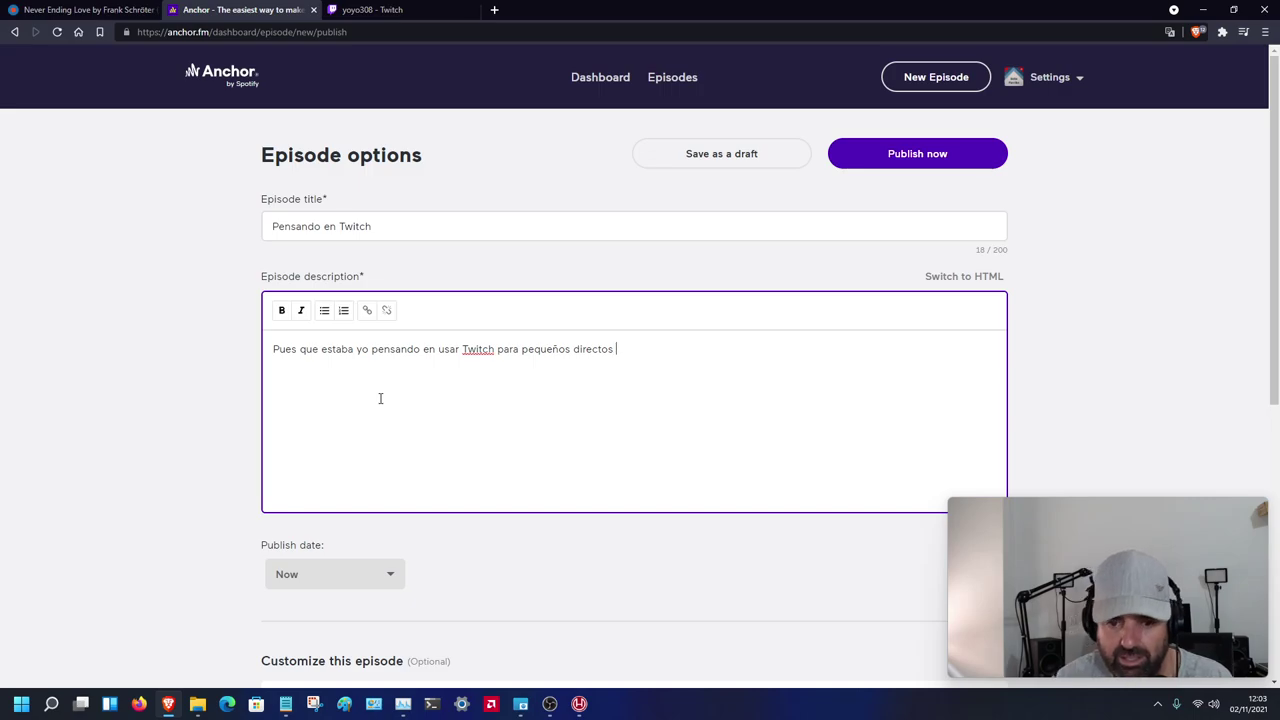
# - Complete the description's opening paragraph with "casi diarios. Os cuento cosas..." and start a new line below it
pyautogui.write(' casi ')
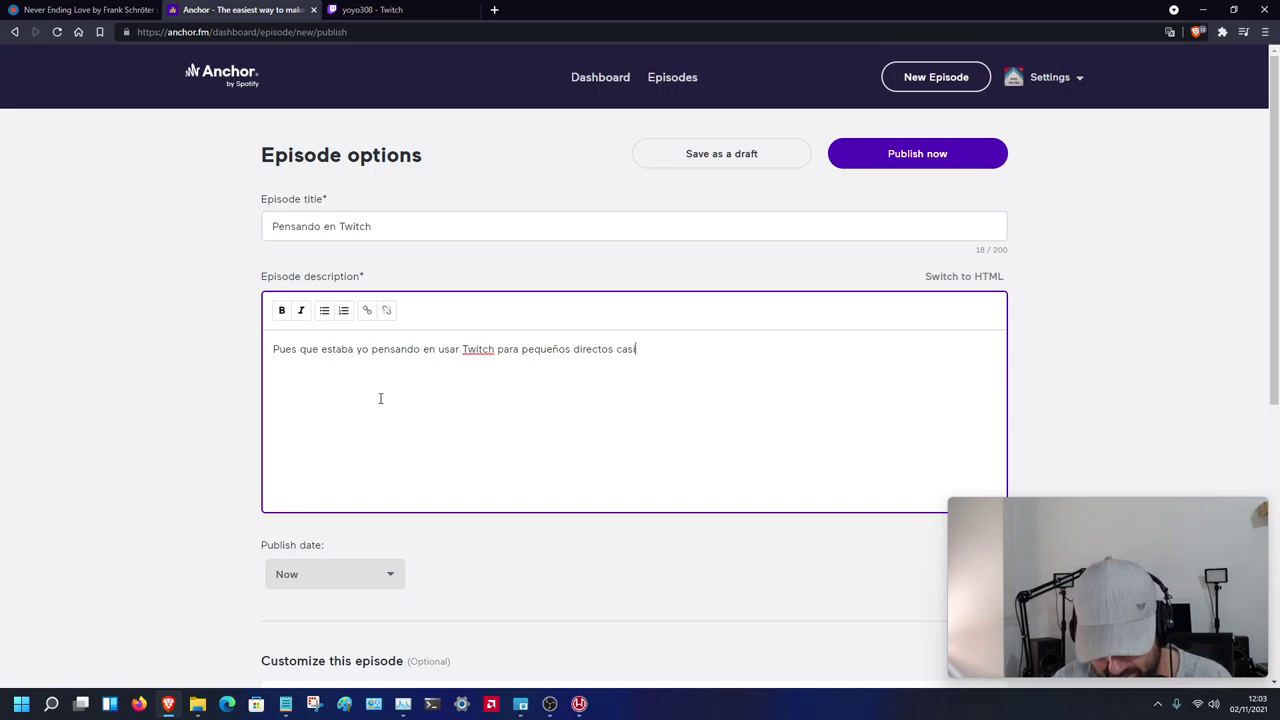
pyautogui.write('dia')
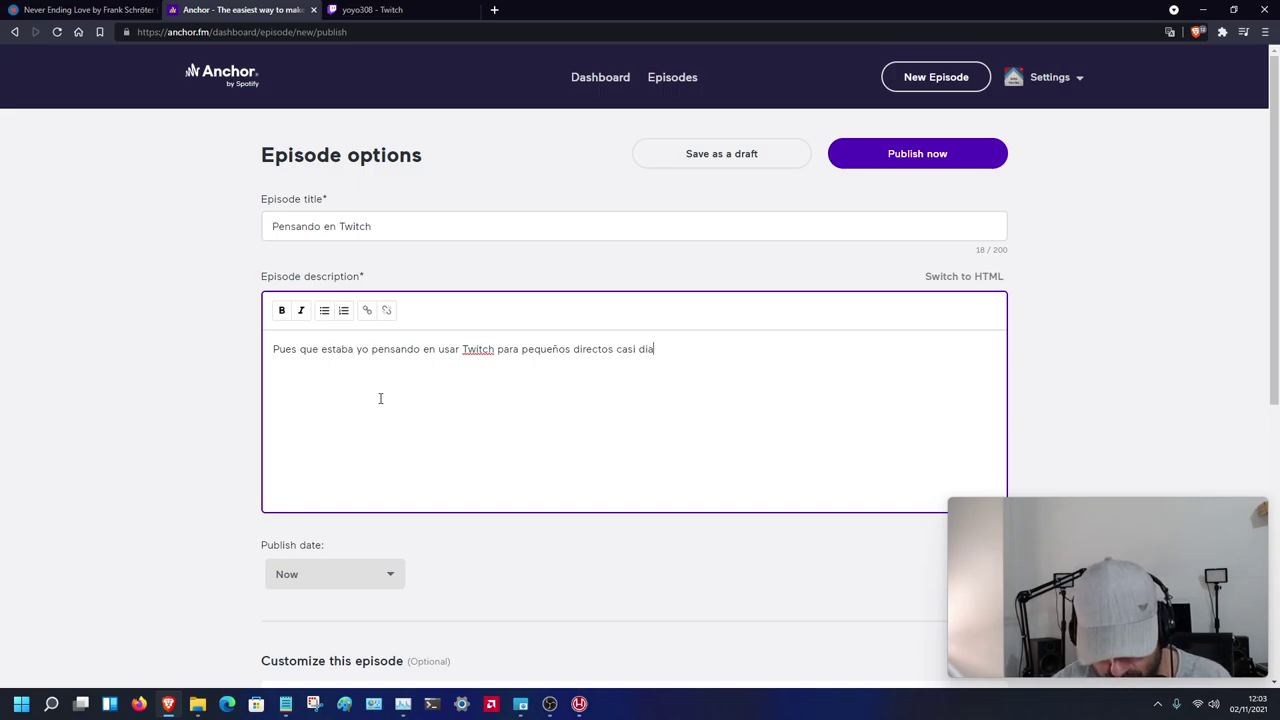
pyautogui.write('ros. ')
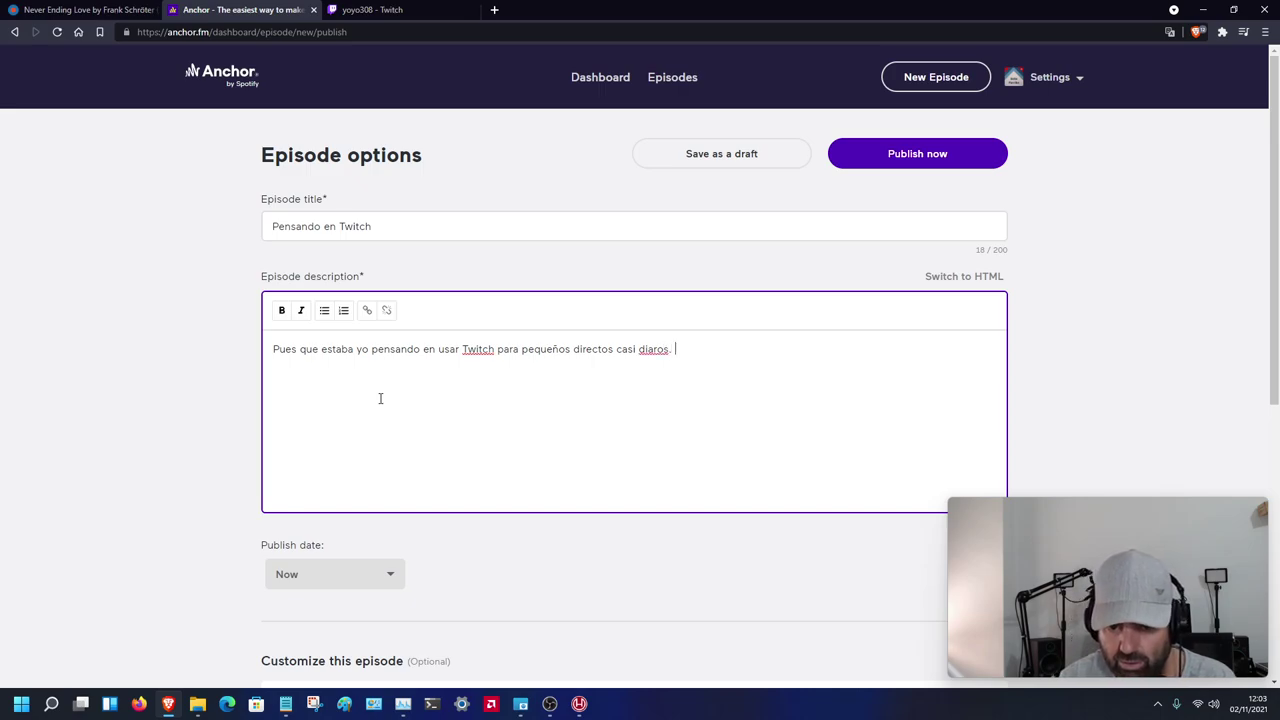
pyautogui.write('Os')
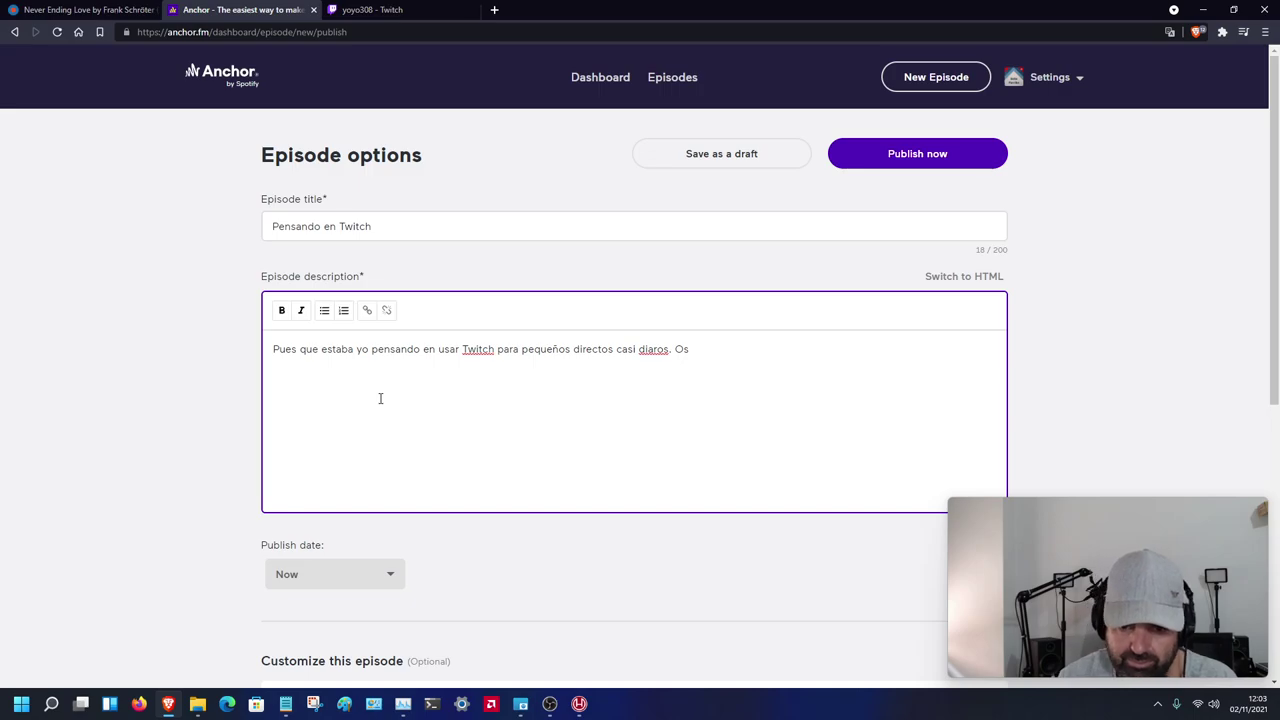
pyautogui.click(655, 349)
pyautogui.write('ios. Os ')
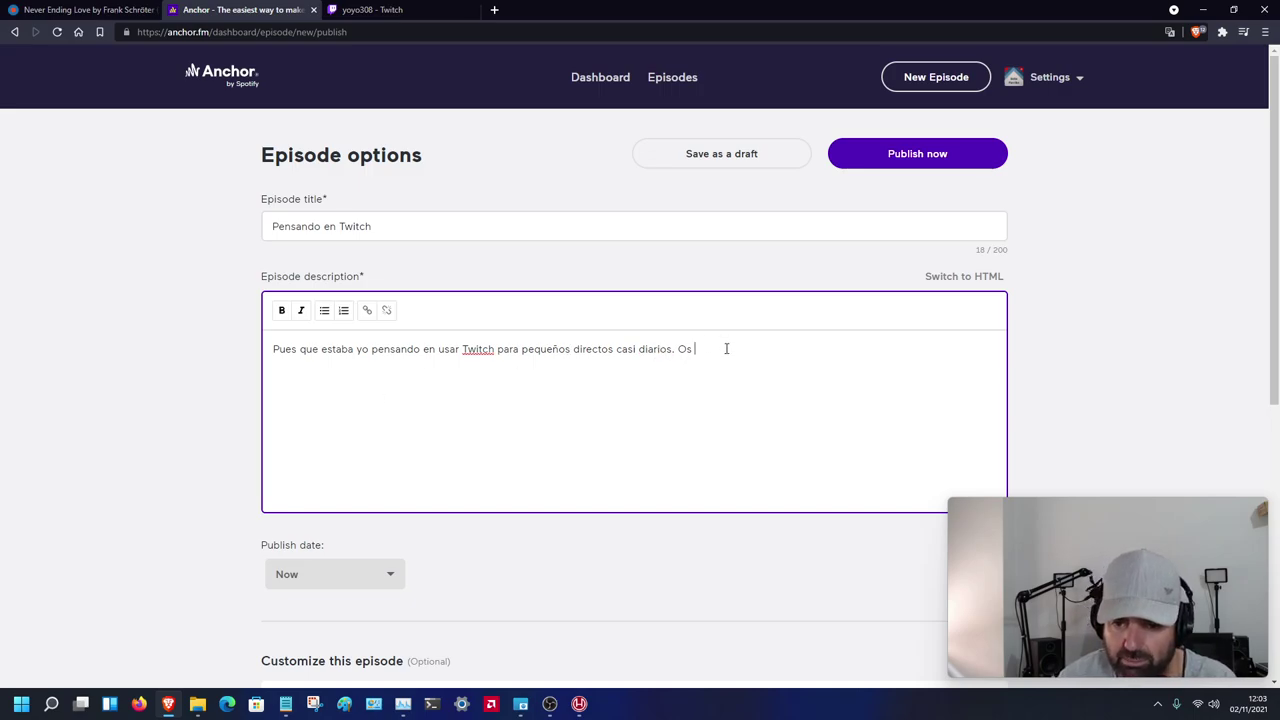
pyautogui.write('cuento')
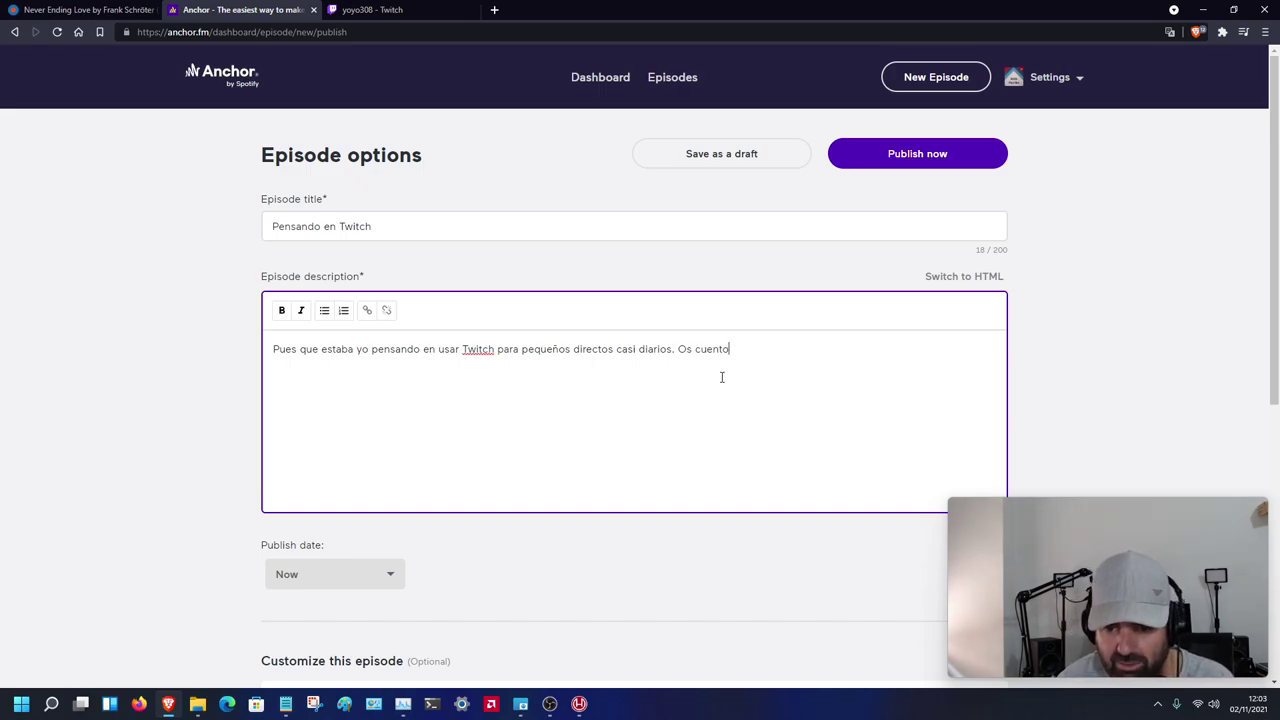
pyautogui.write(' cosas...')
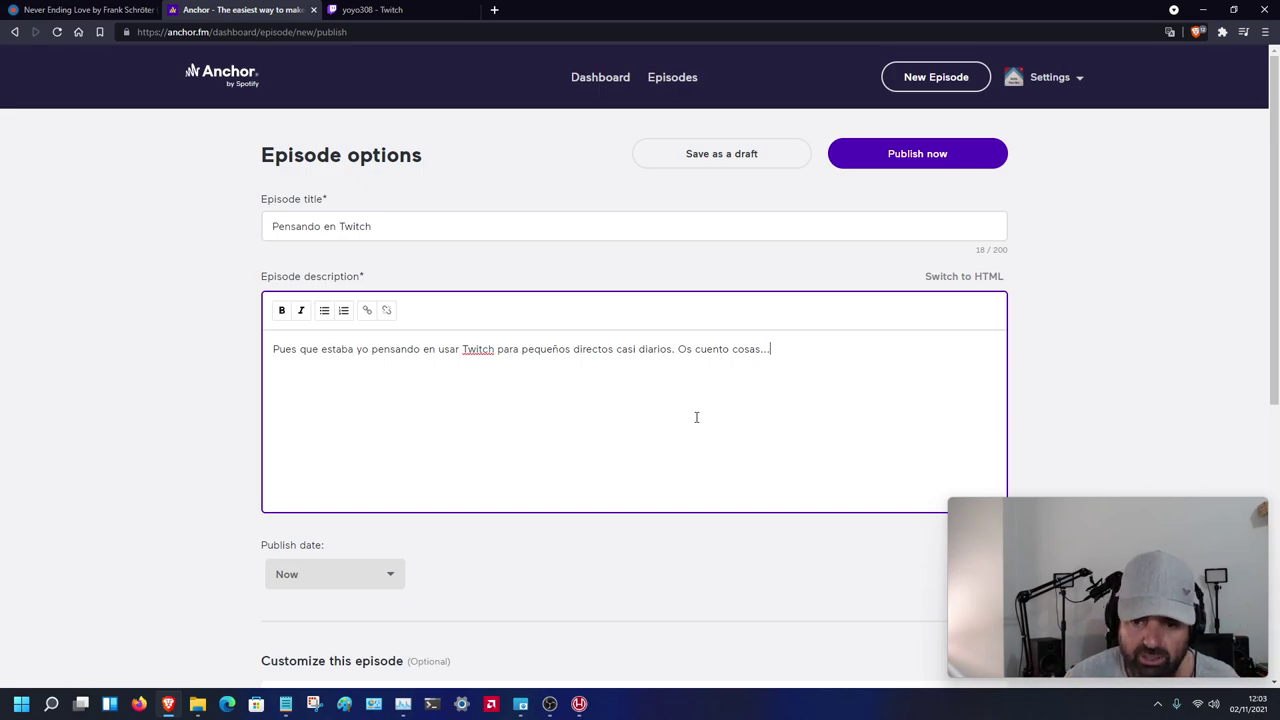
pyautogui.press('Return')
pyautogui.press('Return')
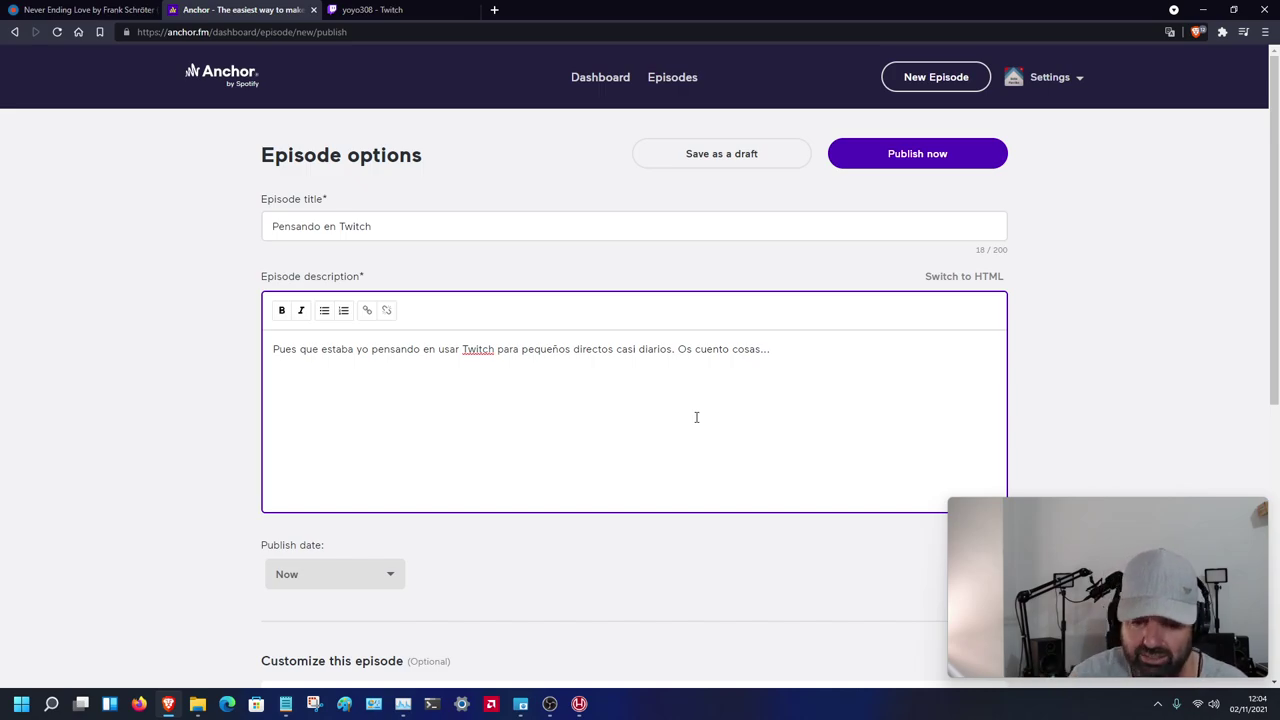
# - Open Funky_Logo_12.txt from the desktop's Sube Parriba folder in File Explorer and copy all of its music credit text
pyautogui.click(197, 703)
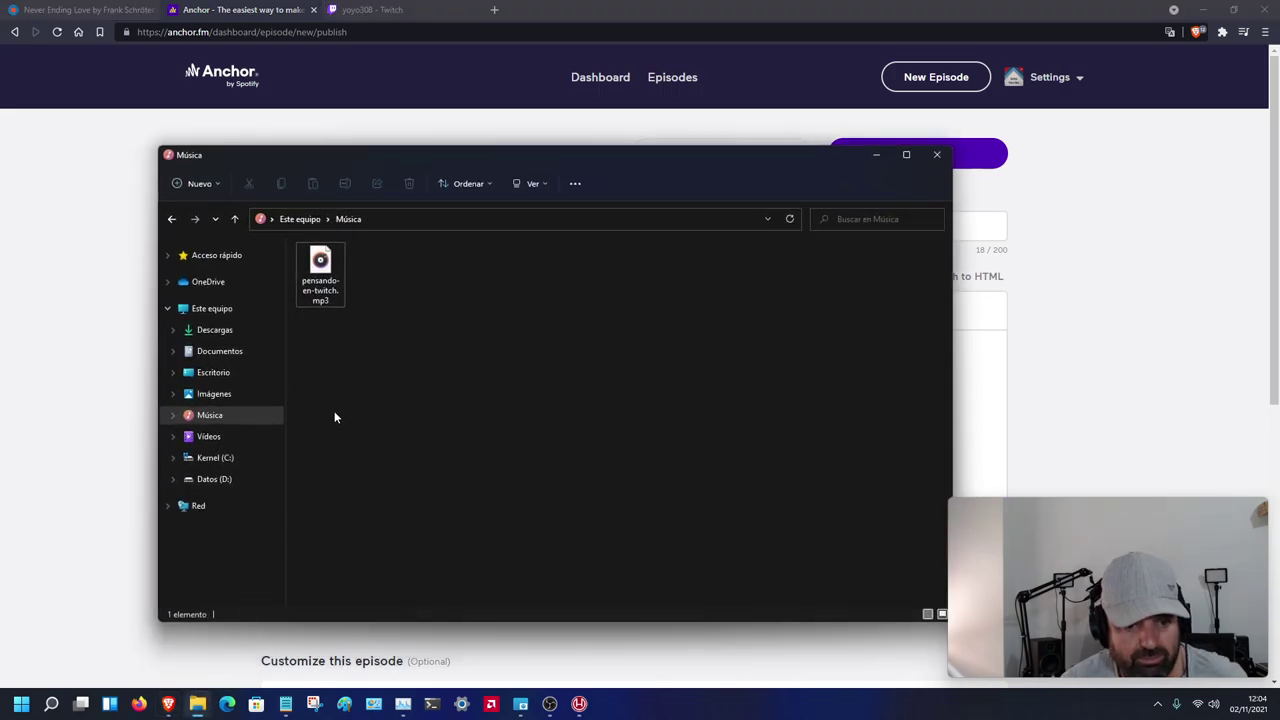
pyautogui.click(225, 373)
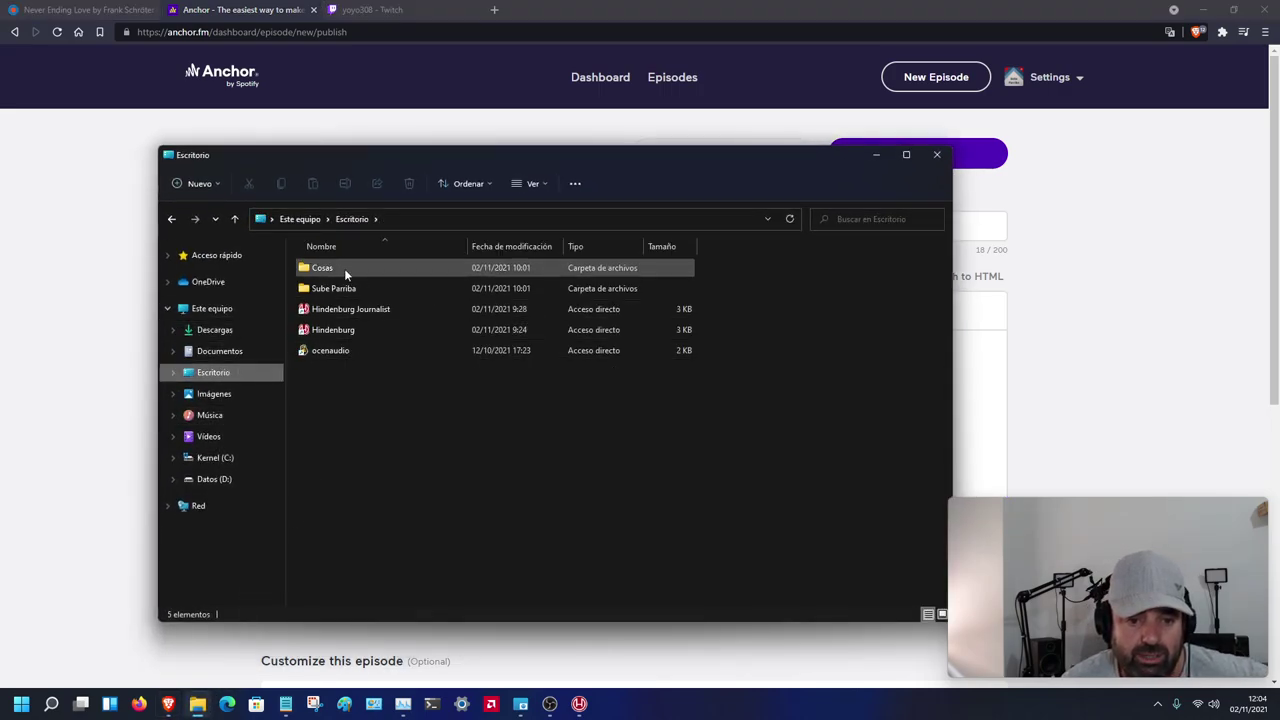
pyautogui.doubleClick(349, 288)
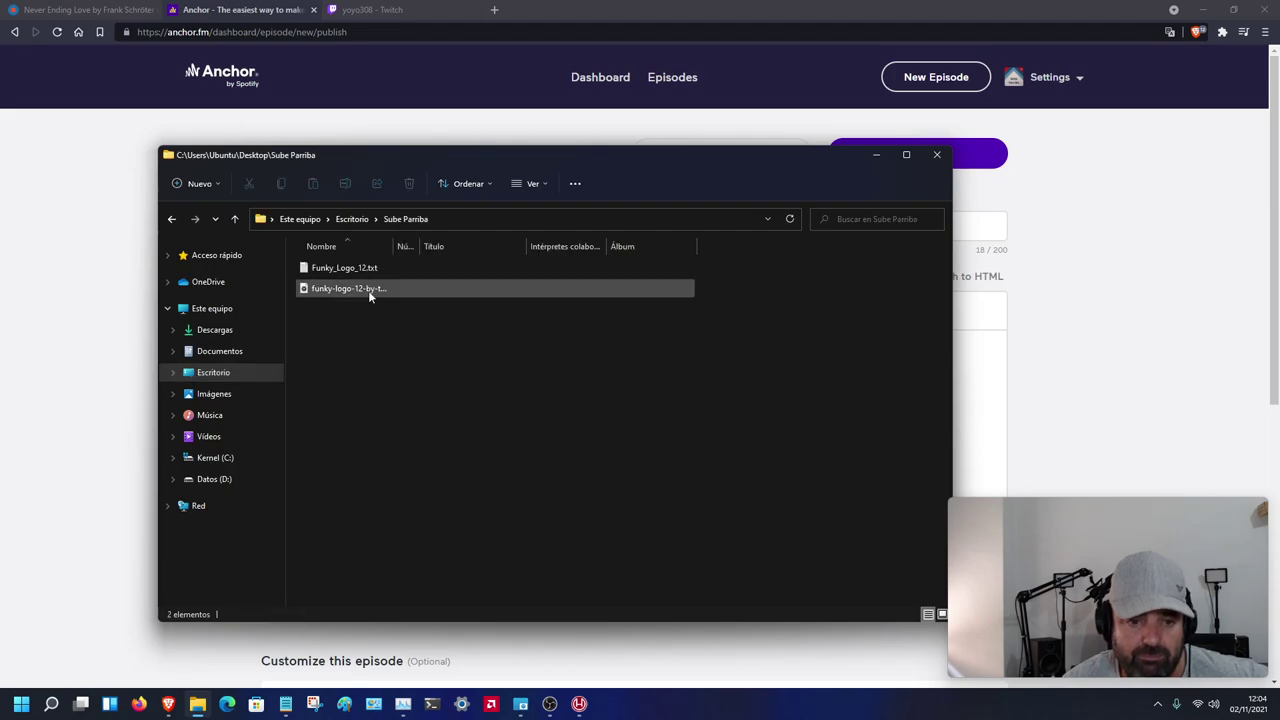
pyautogui.click(360, 269)
pyautogui.doubleClick(360, 269)
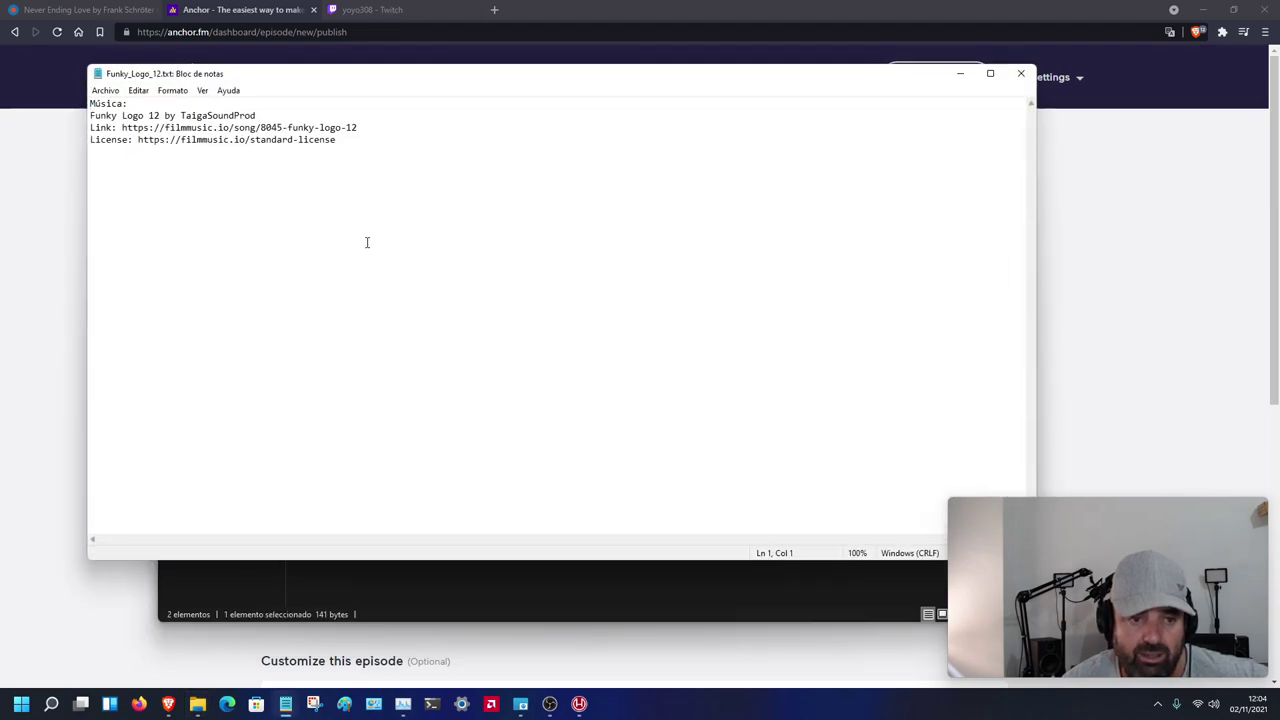
pyautogui.moveTo(349, 147); pyautogui.dragTo(89, 103)
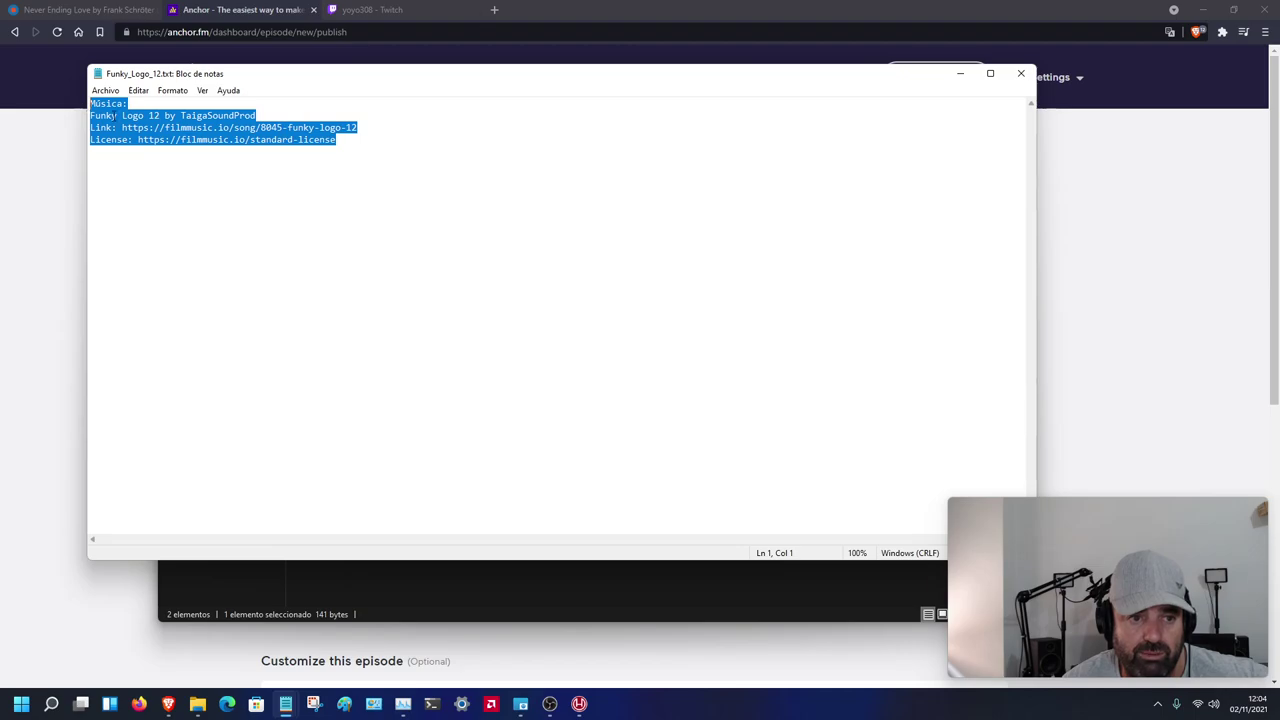
pyautogui.rightClick(117, 116)
pyautogui.click(165, 160)
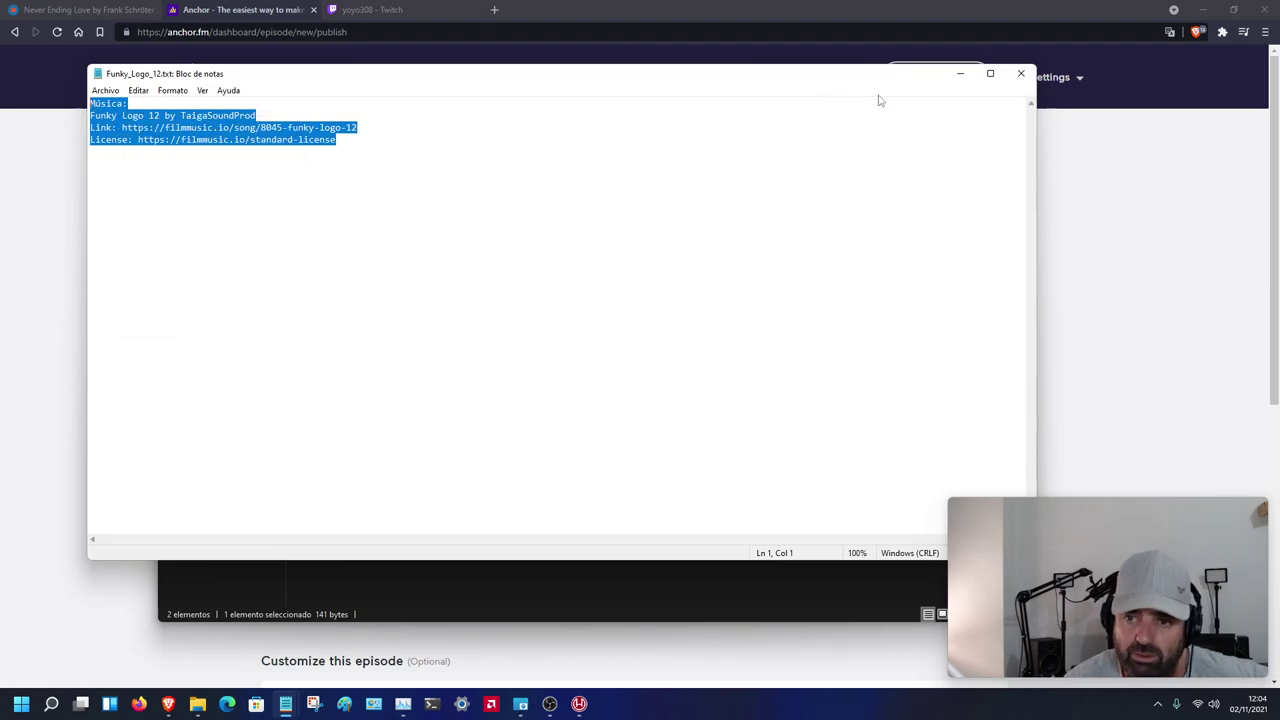
# - Return to the Anchor episode page and paste the copied music credits below the description's opening paragraph
pyautogui.click(960, 73)
pyautogui.click(879, 155)
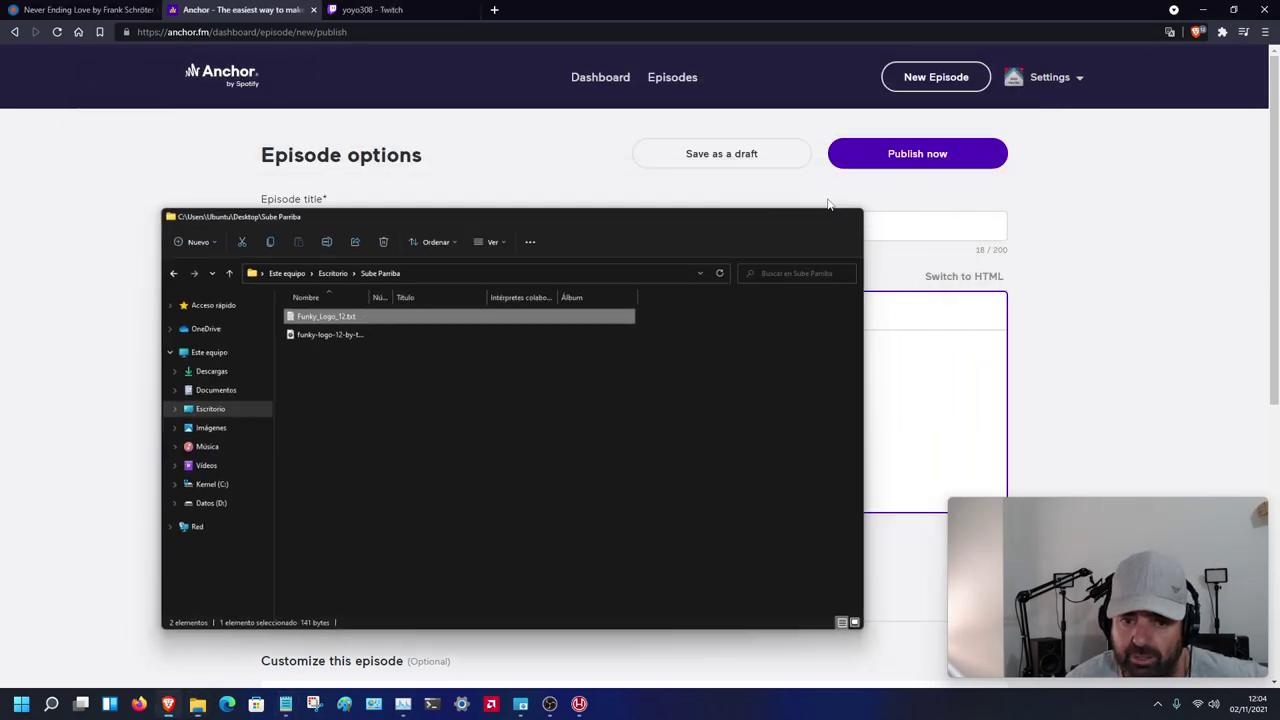
pyautogui.rightClick(292, 376)
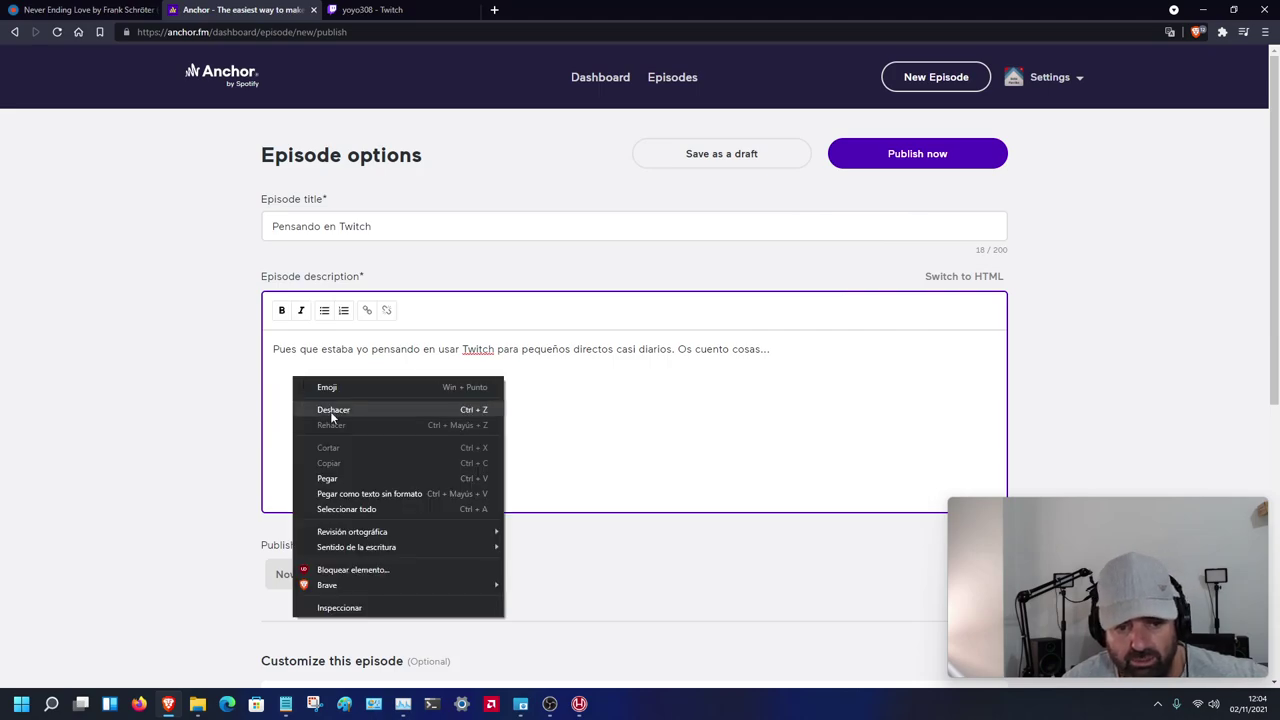
pyautogui.click(338, 476)
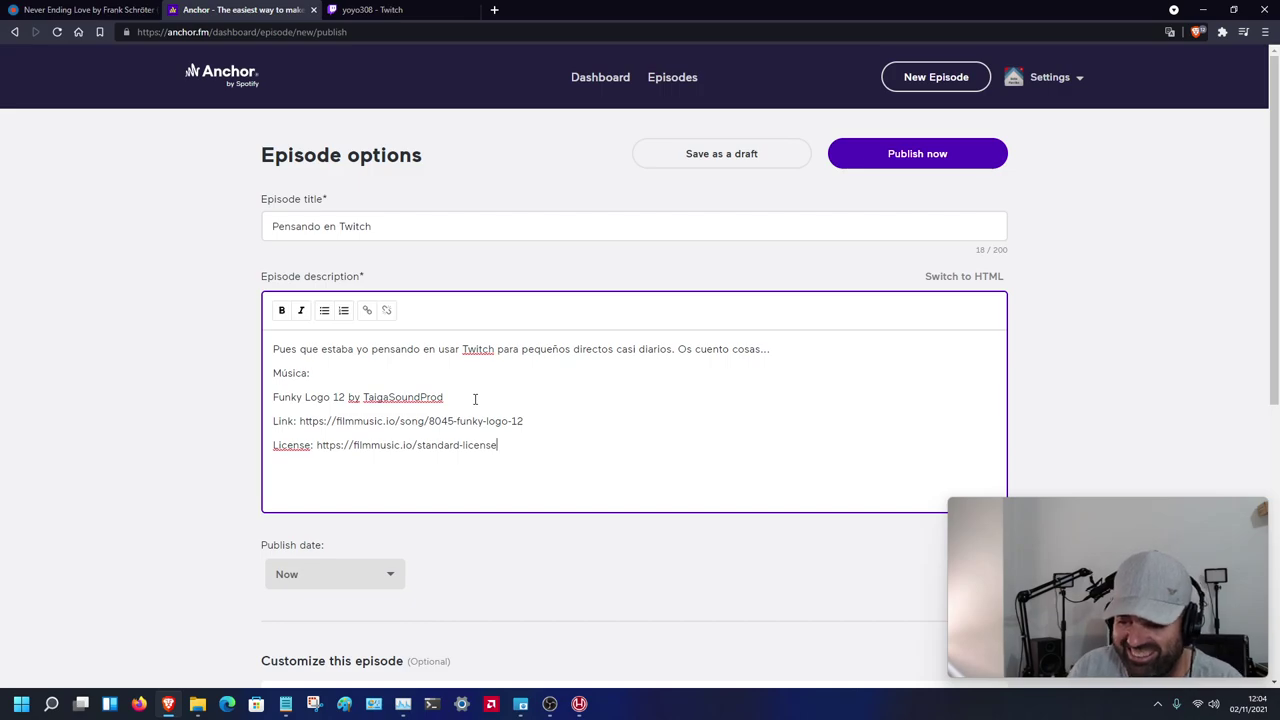
pyautogui.click(224, 372)
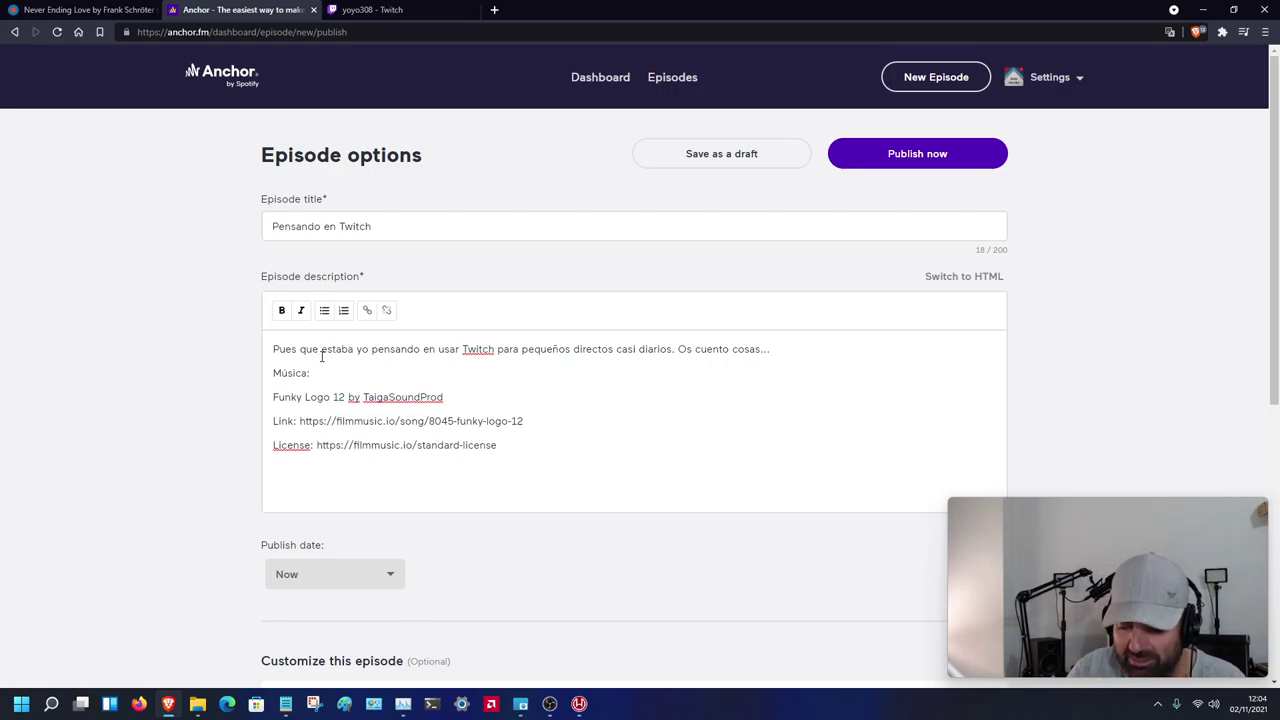
pyautogui.scroll(-1, 165, 410)
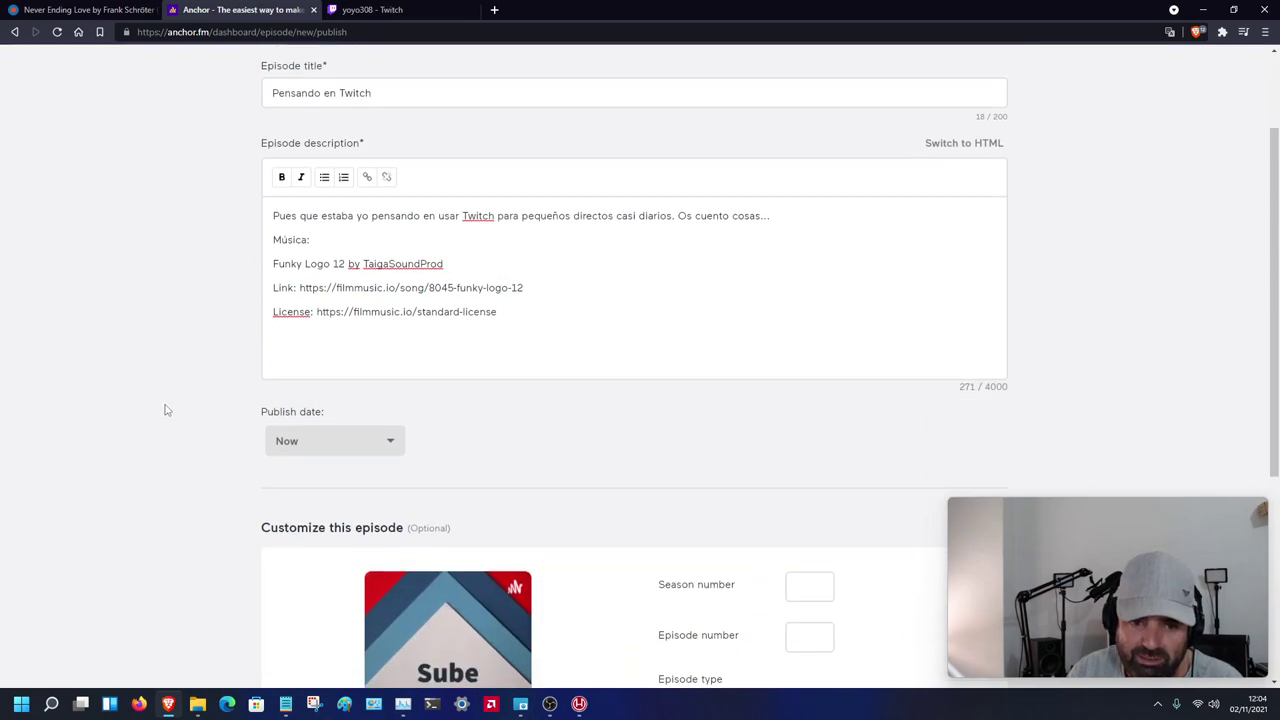
pyautogui.scroll(1, 167, 408)
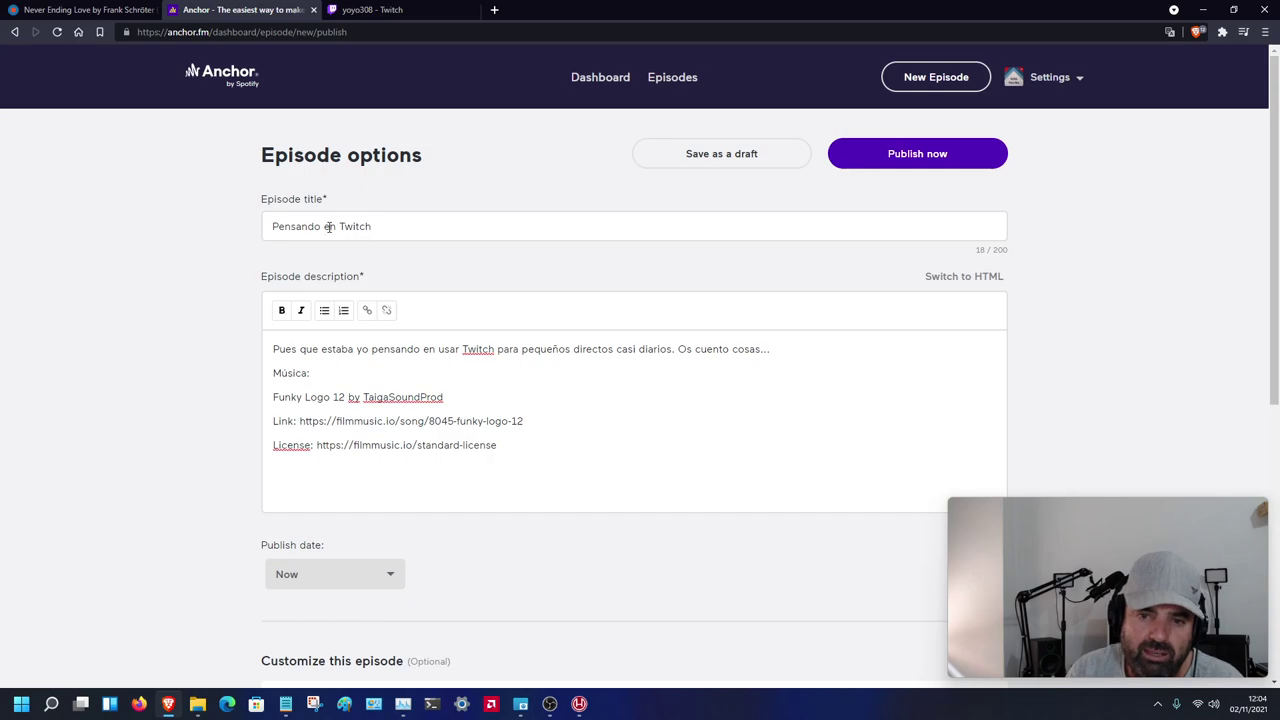
# - Review the episode's title, description, publish date, artwork and optional season, number, type and content settings
pyautogui.scroll(-1, 266, 363)
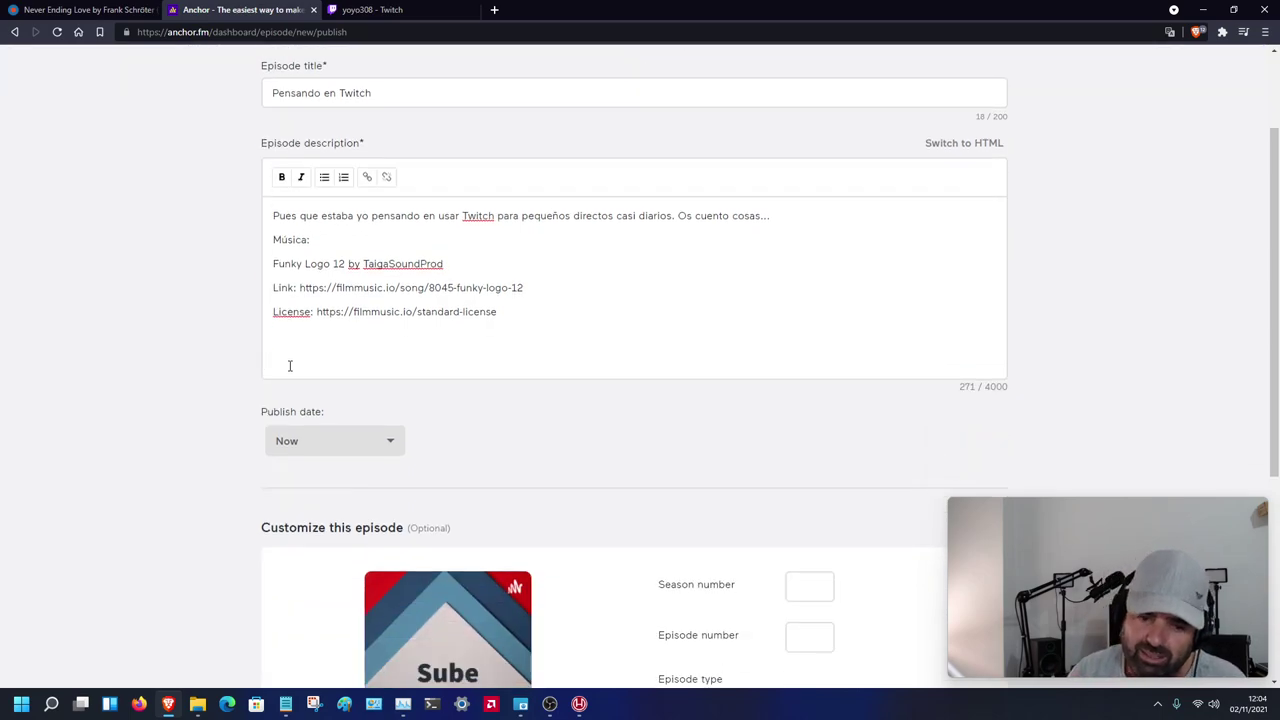
pyautogui.scroll(-2, 289, 365)
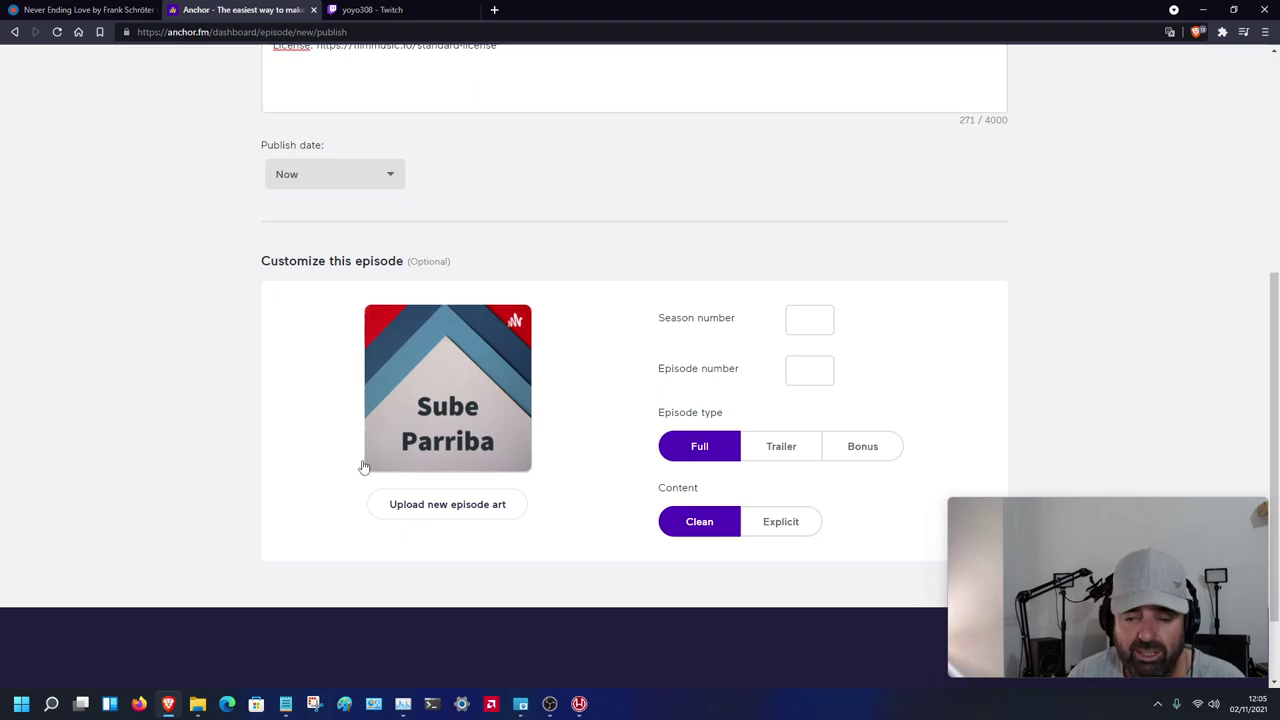
pyautogui.scroll(3, 508, 477)
pyautogui.scroll(-2, 729, 457)
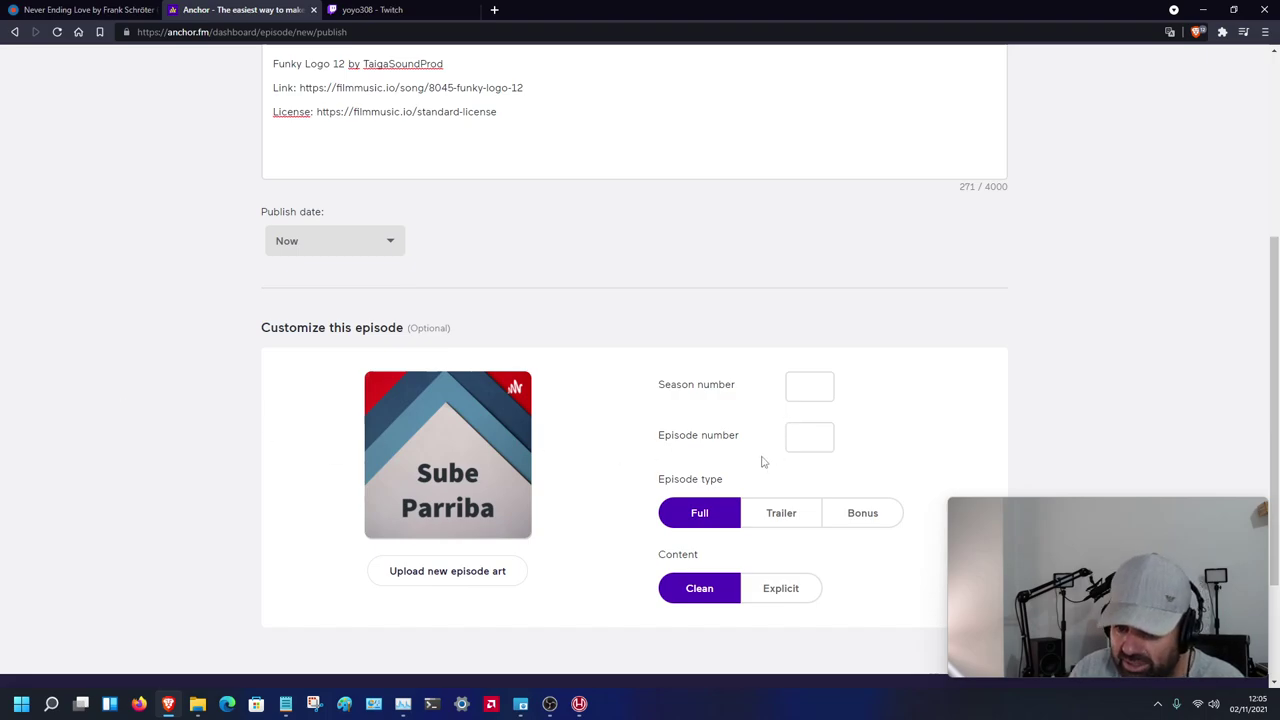
pyautogui.scroll(2, 412, 558)
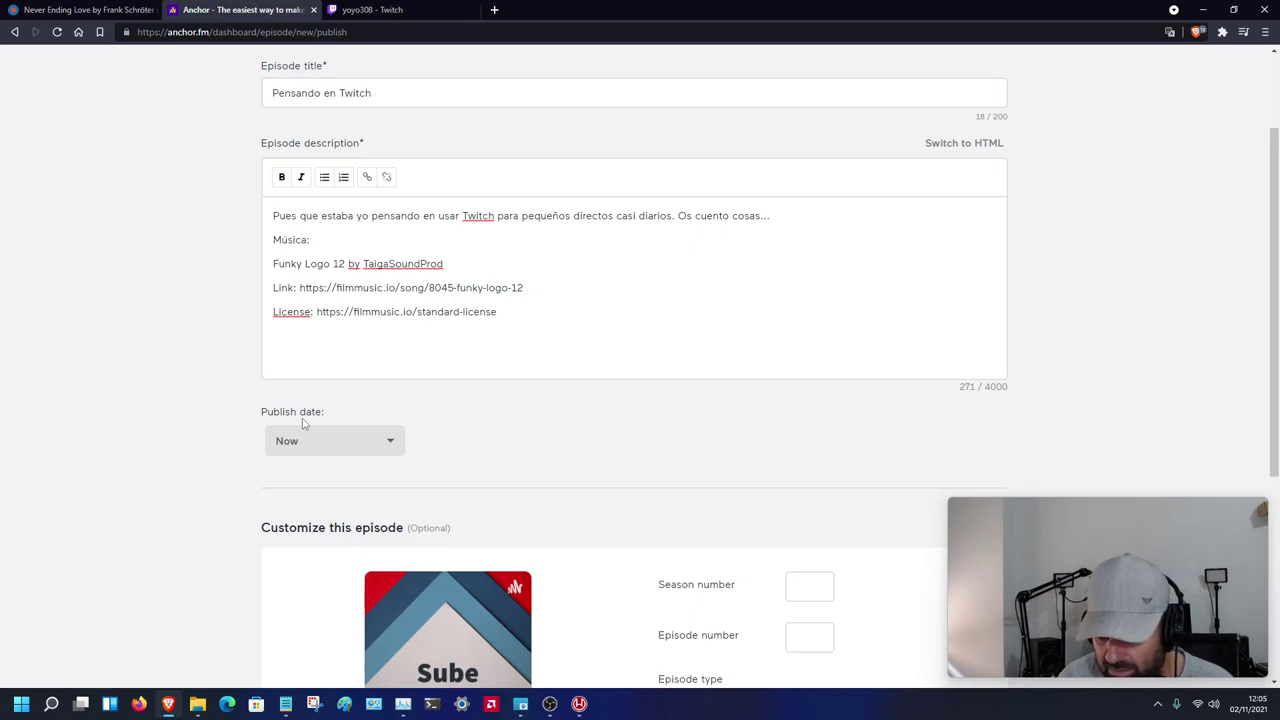
pyautogui.scroll(-1, 165, 459)
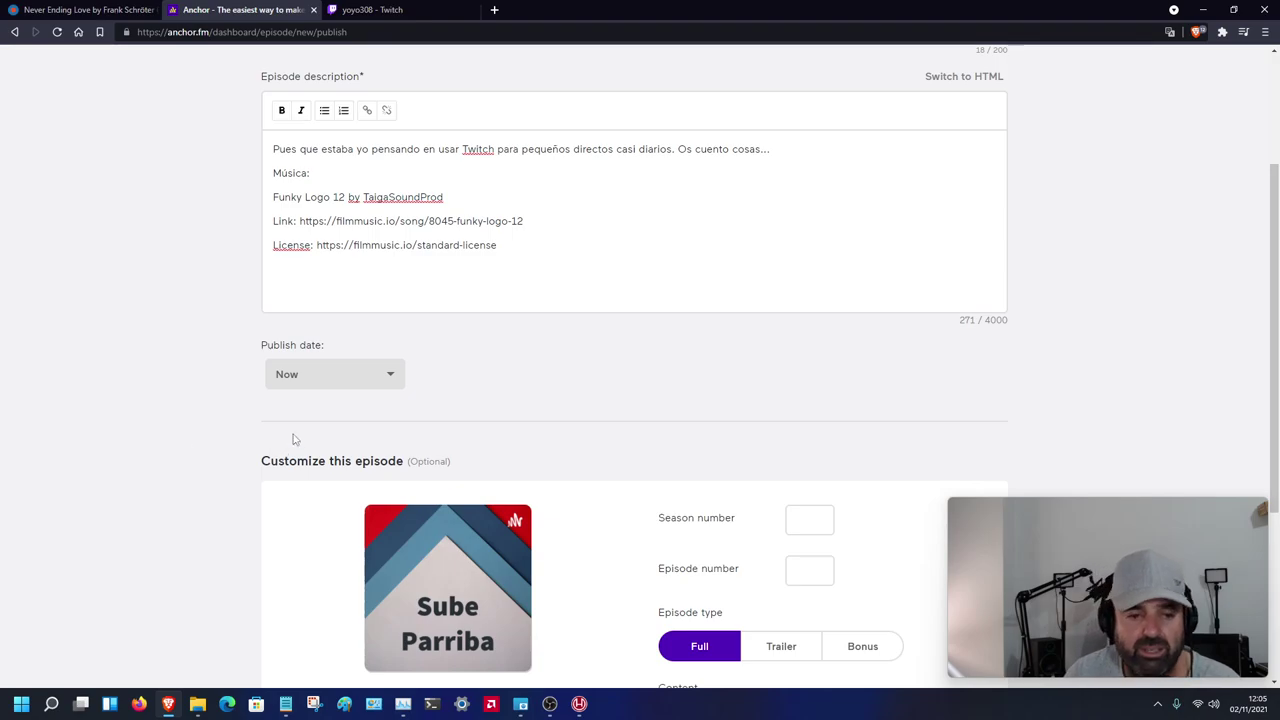
# - Try scheduling the episode's publication for 11/2/21 at 10:00 AM
pyautogui.click(345, 383)
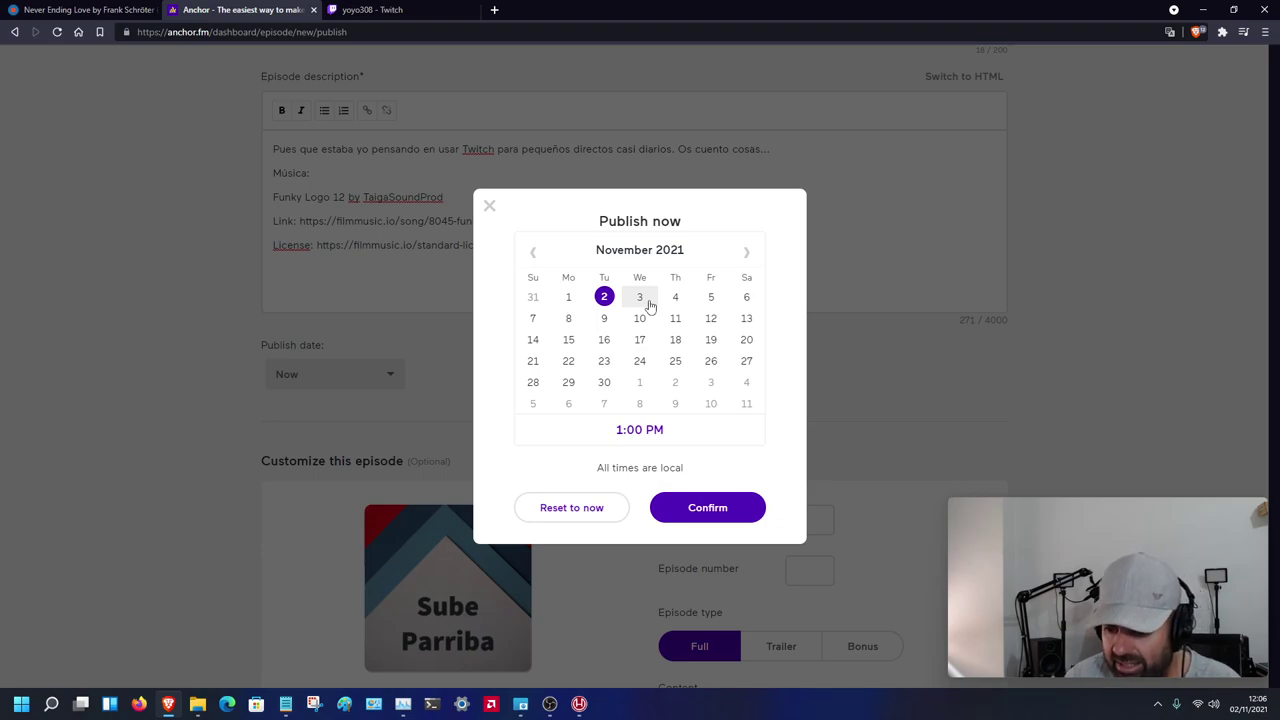
pyautogui.click(668, 432)
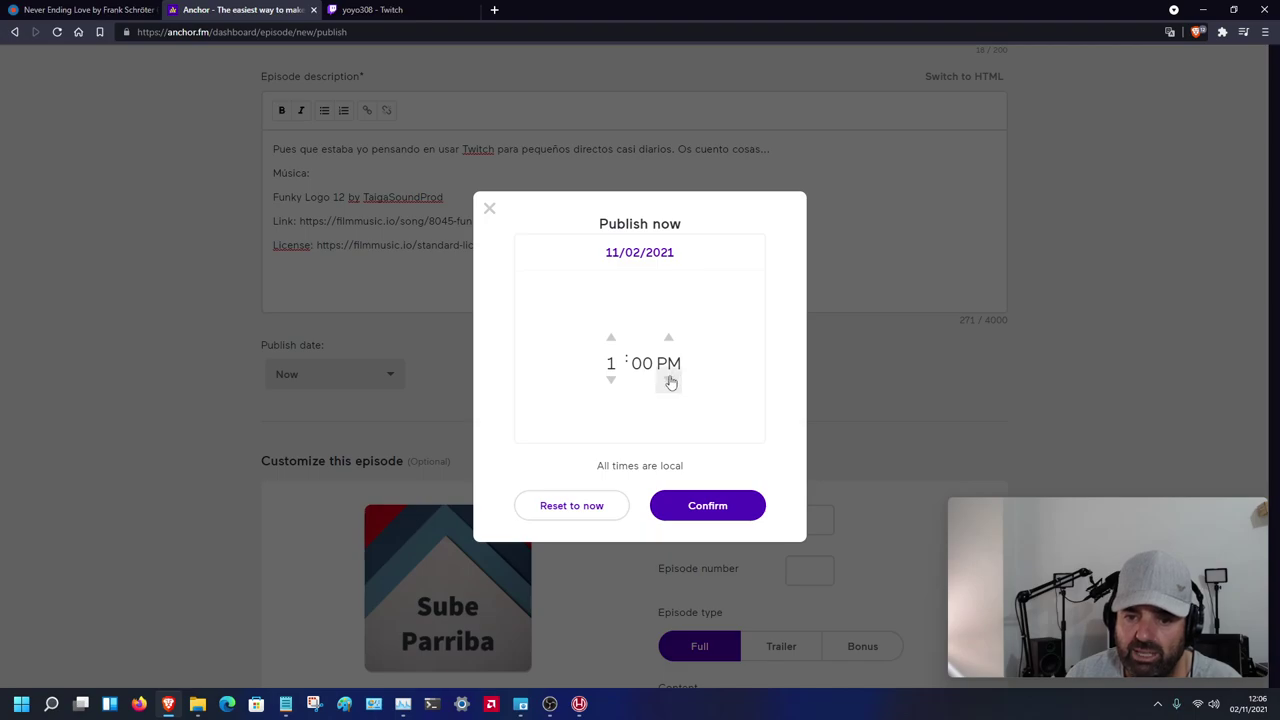
pyautogui.click(670, 381)
pyautogui.click(671, 344)
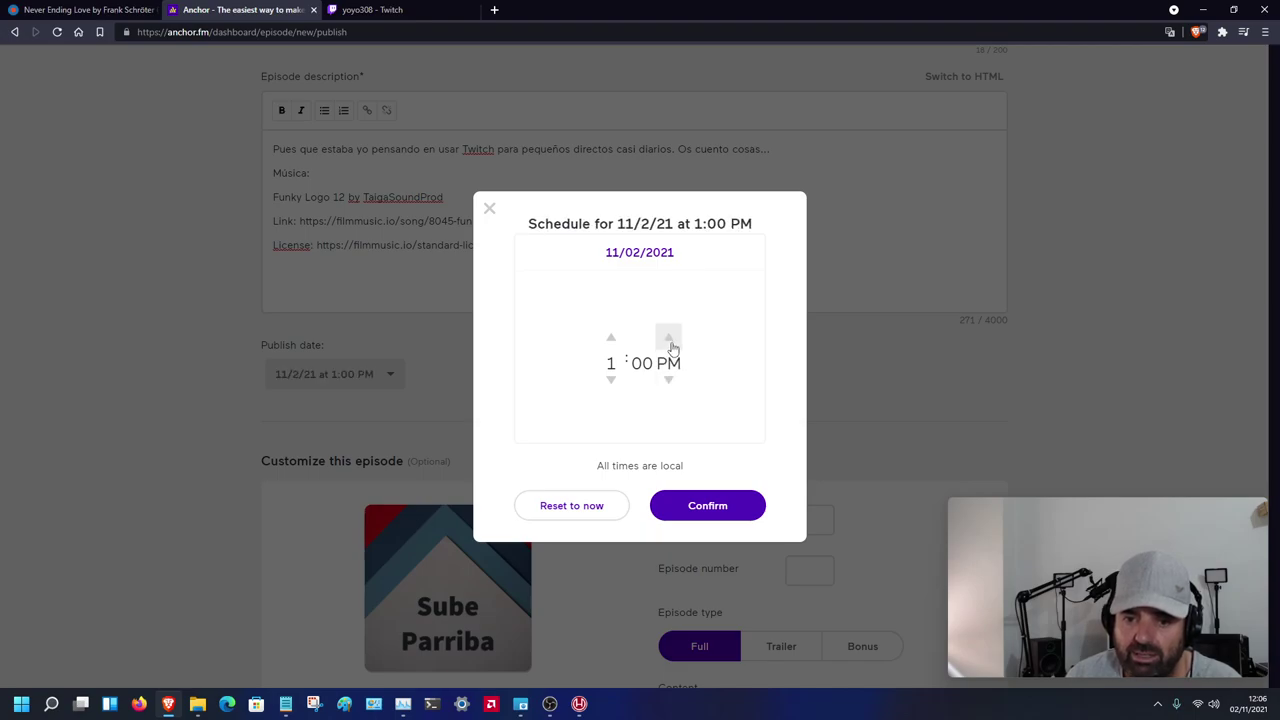
pyautogui.click(610, 380)
pyautogui.click(610, 380)
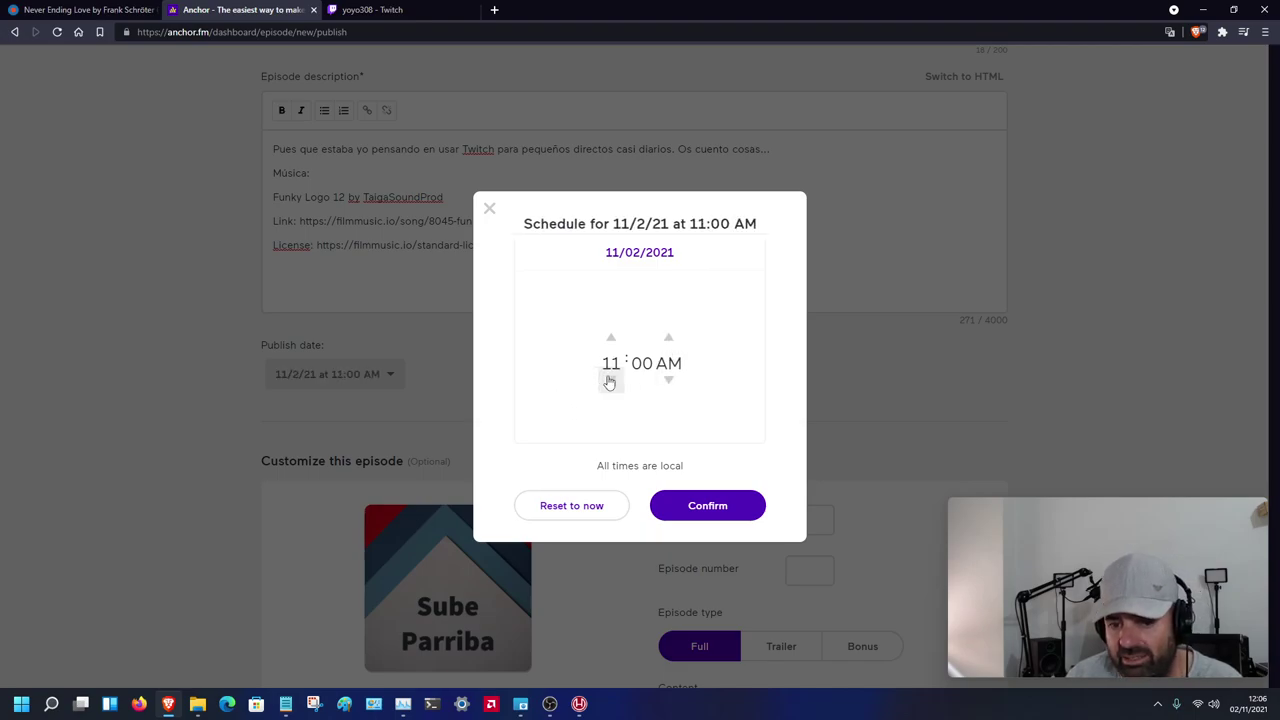
pyautogui.click(610, 380)
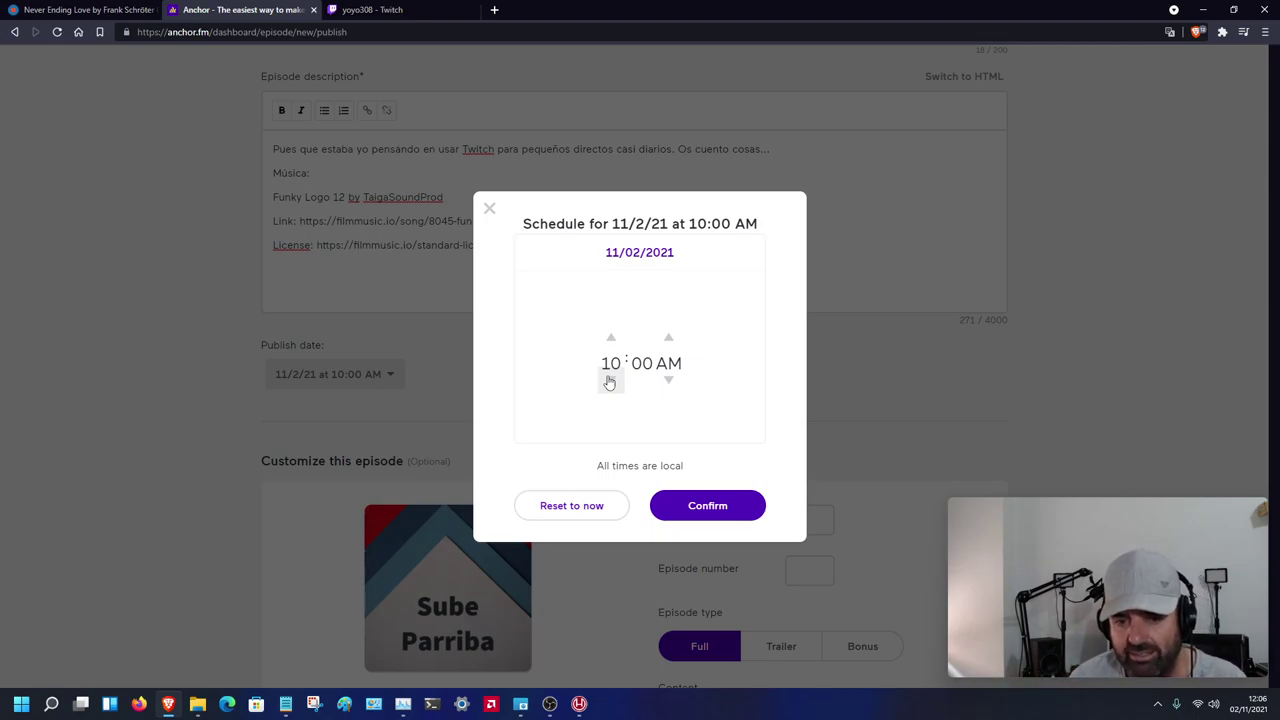
# - Try an earlier publication time of 6:00 AM on 11/2/21, and close the scheduler without confirming
pyautogui.click(609, 381)
pyautogui.click(609, 381)
pyautogui.click(609, 381)
pyautogui.click(609, 381)
pyautogui.click(609, 381)
pyautogui.click(609, 381)
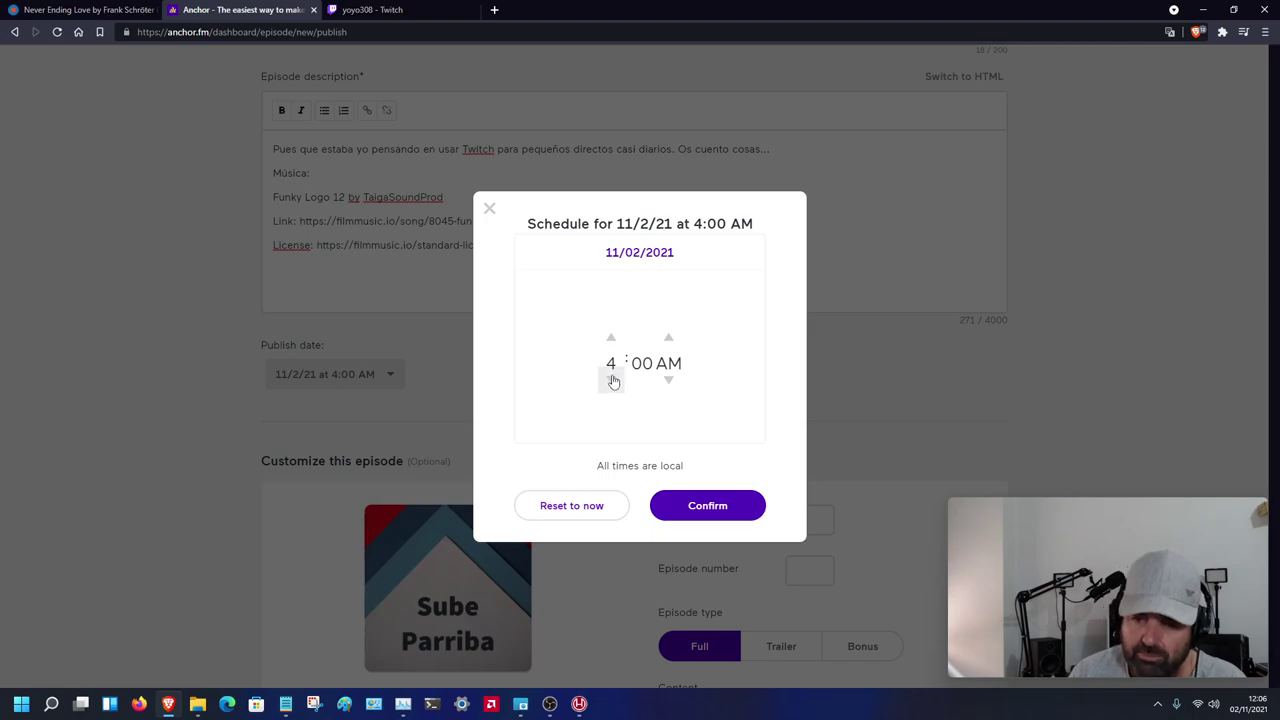
pyautogui.click(611, 337)
pyautogui.click(611, 337)
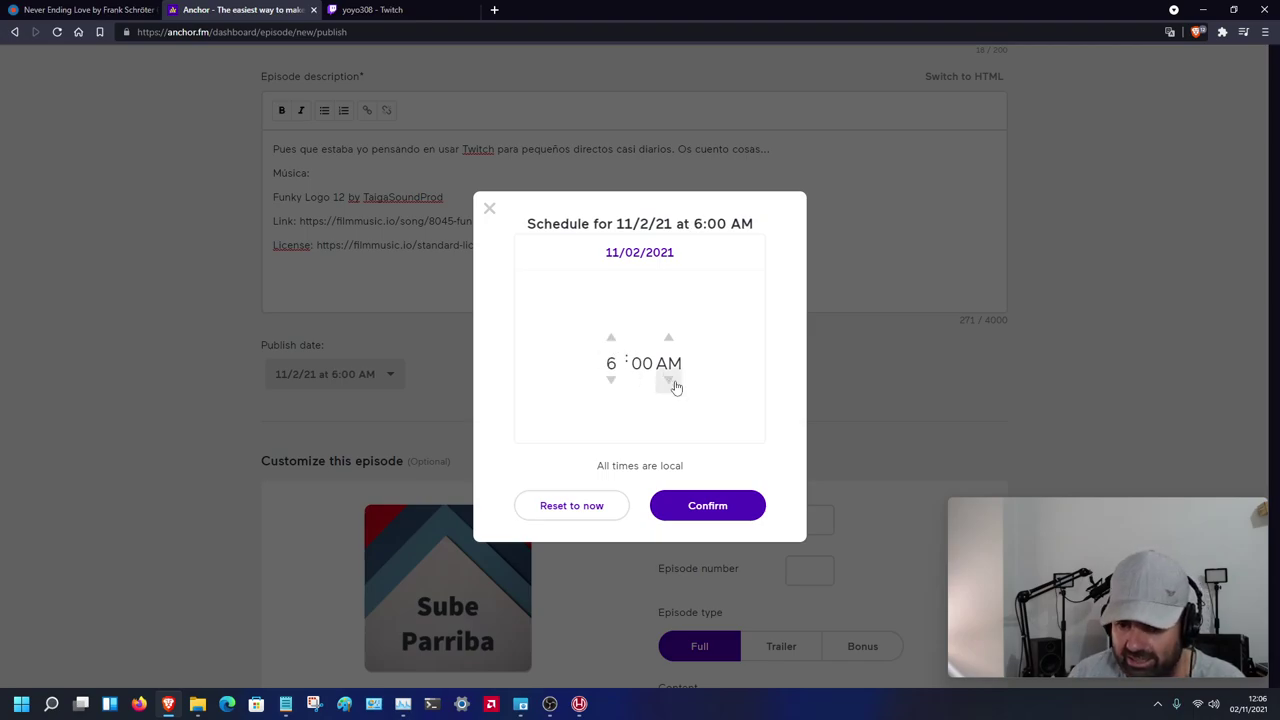
pyautogui.click(670, 381)
pyautogui.click(670, 381)
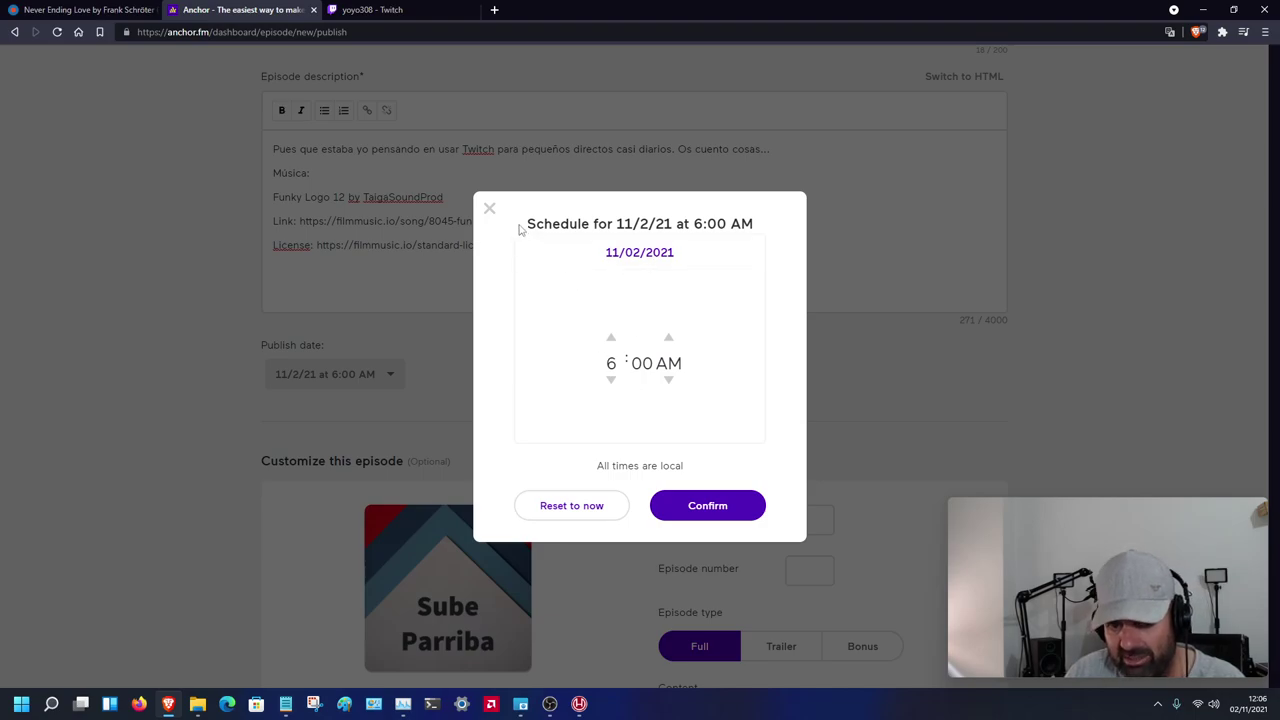
pyautogui.click(490, 212)
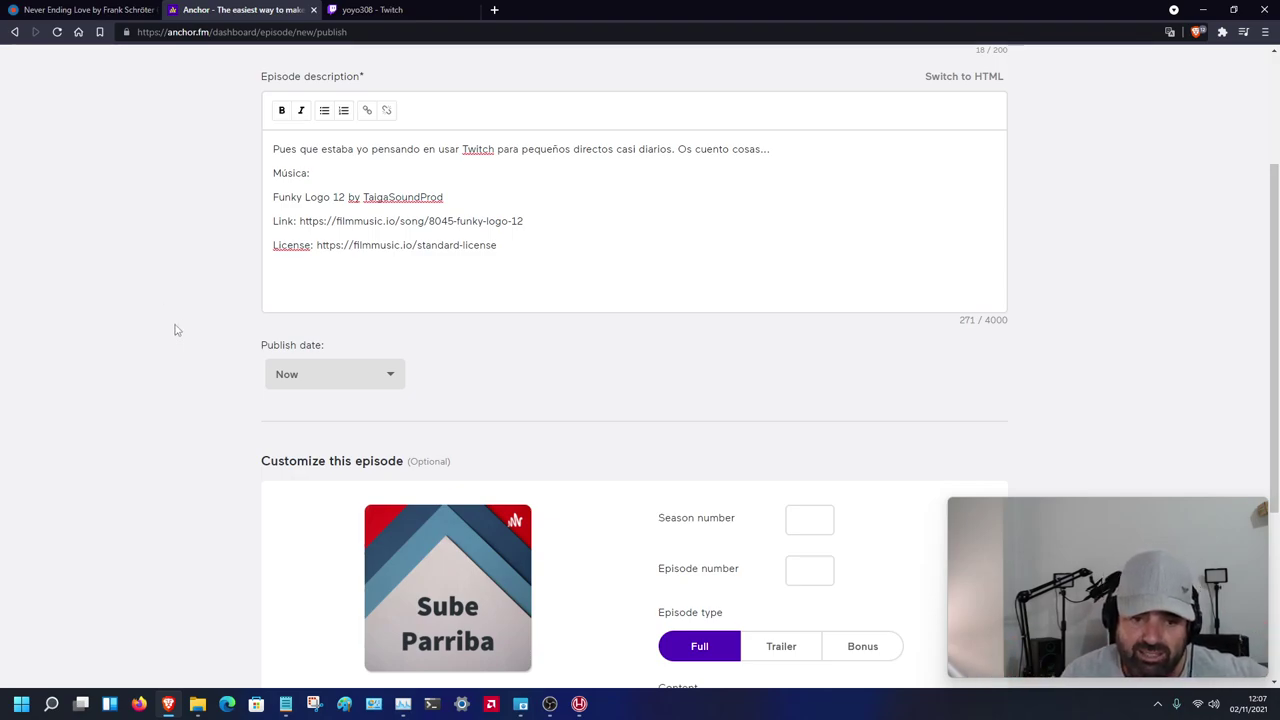
# - Look at the publish date calendar again and close it without choosing a date
pyautogui.scroll(2, 172, 323)
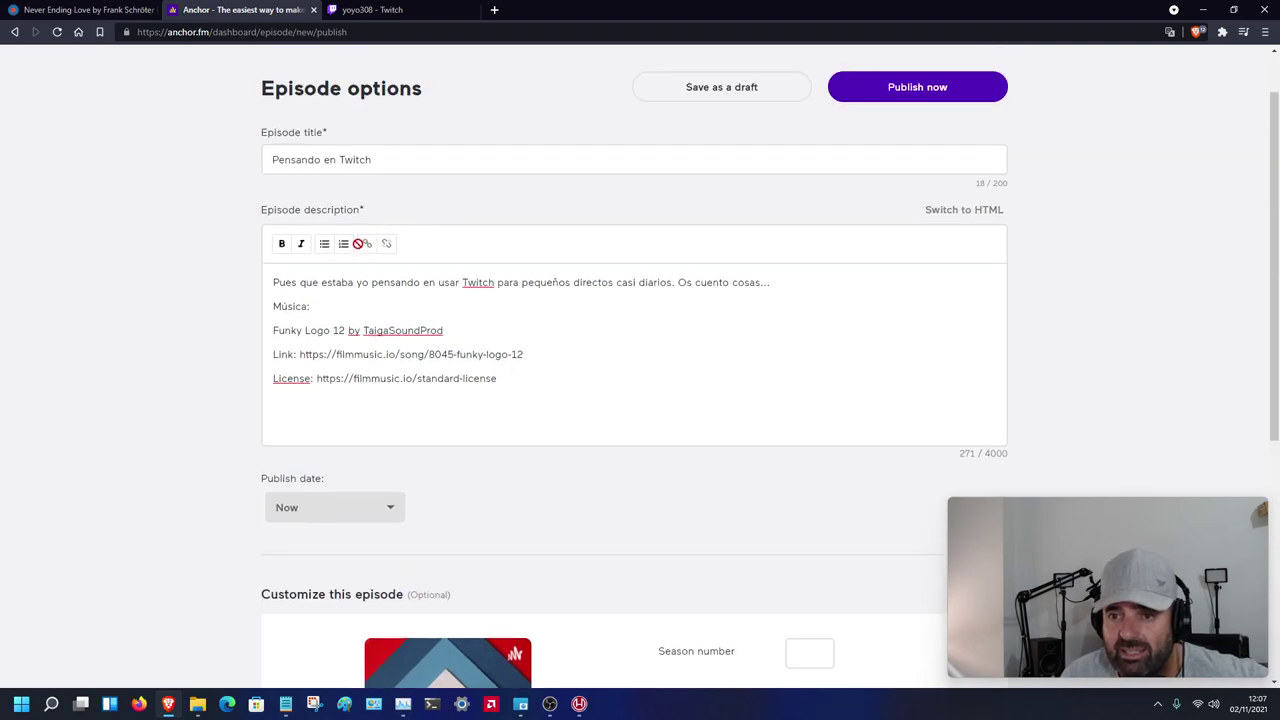
pyautogui.click(335, 507)
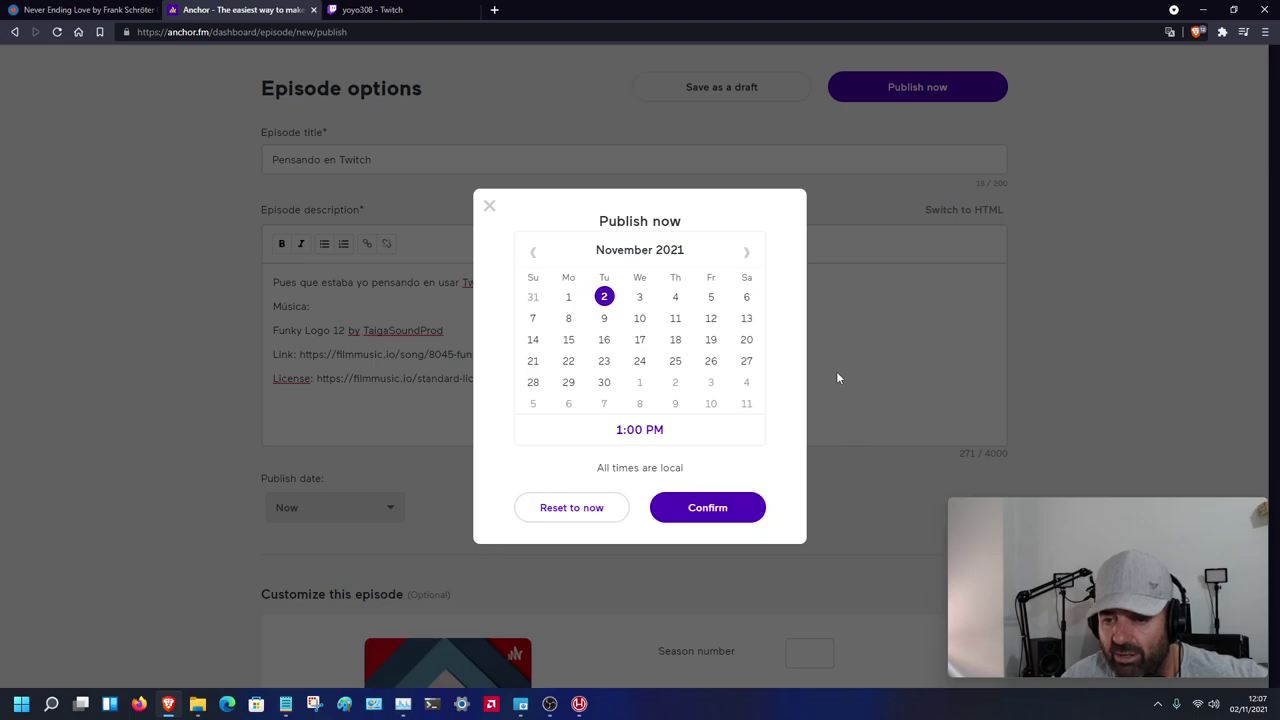
pyautogui.click(489, 207)
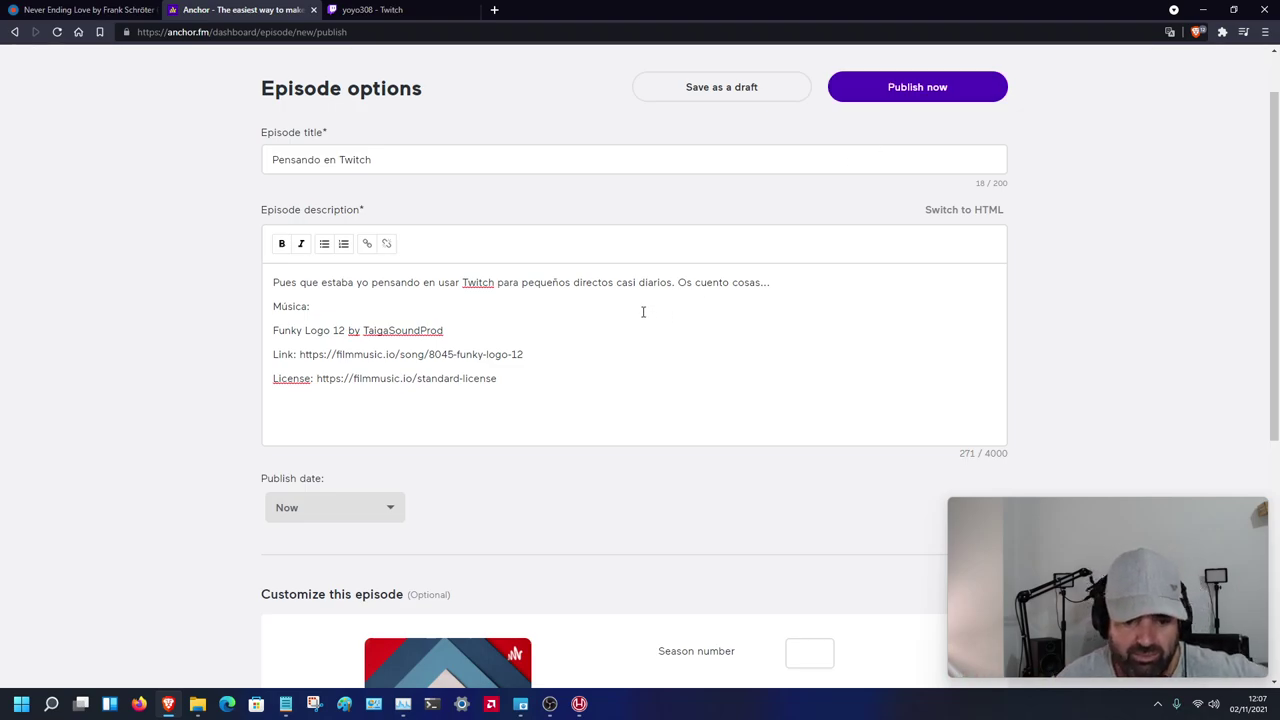
pyautogui.click(334, 512)
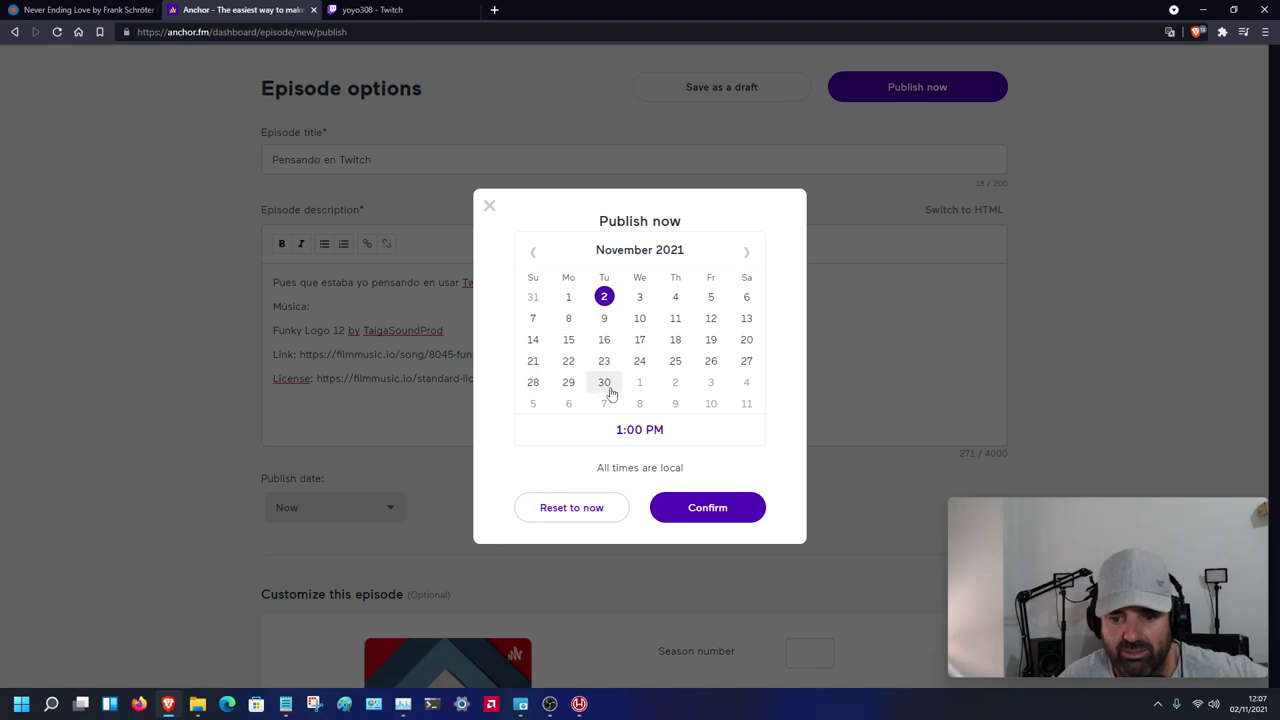
pyautogui.click(490, 207)
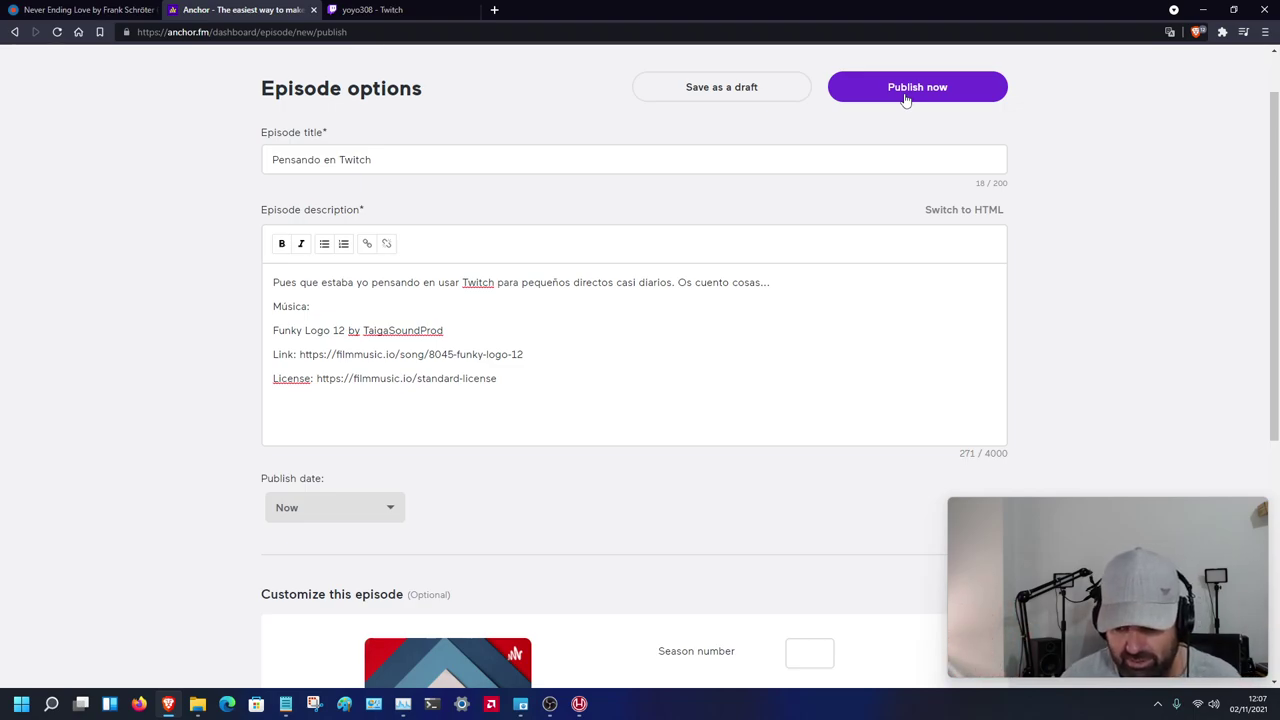
# - Publish the episode immediately and look over its published episode page
pyautogui.scroll(-4, 226, 327)
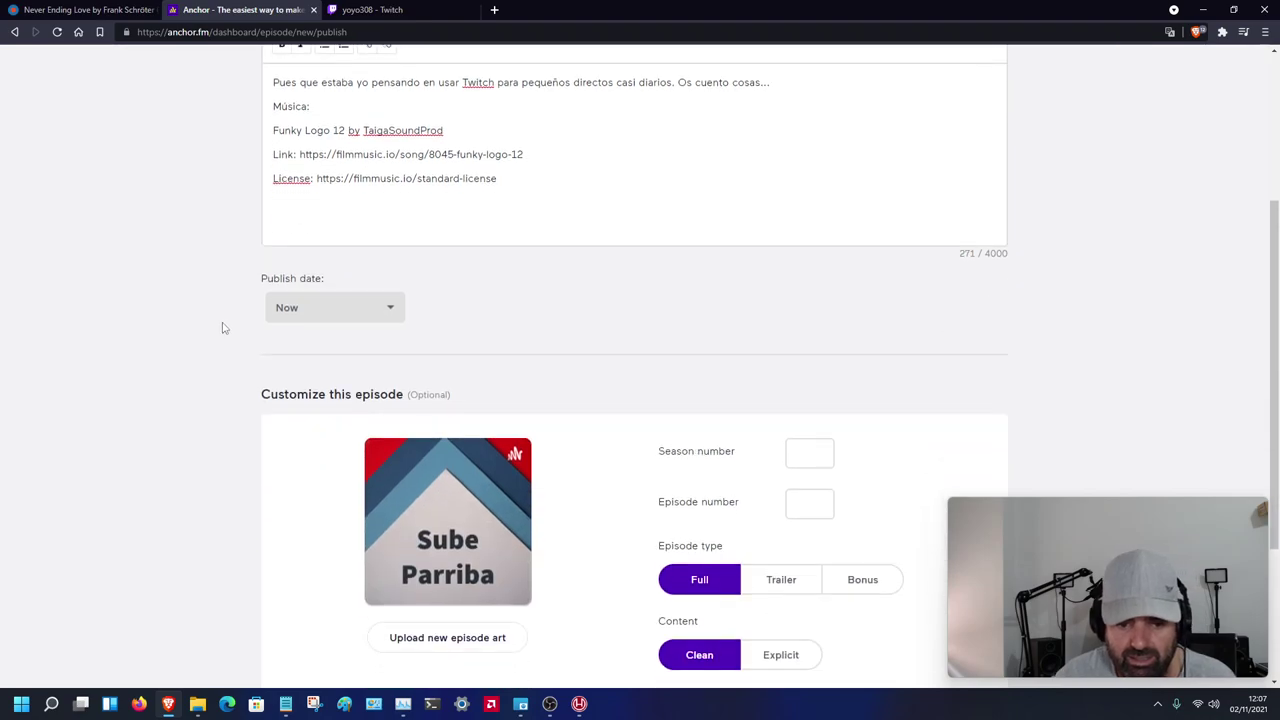
pyautogui.scroll(5, 226, 325)
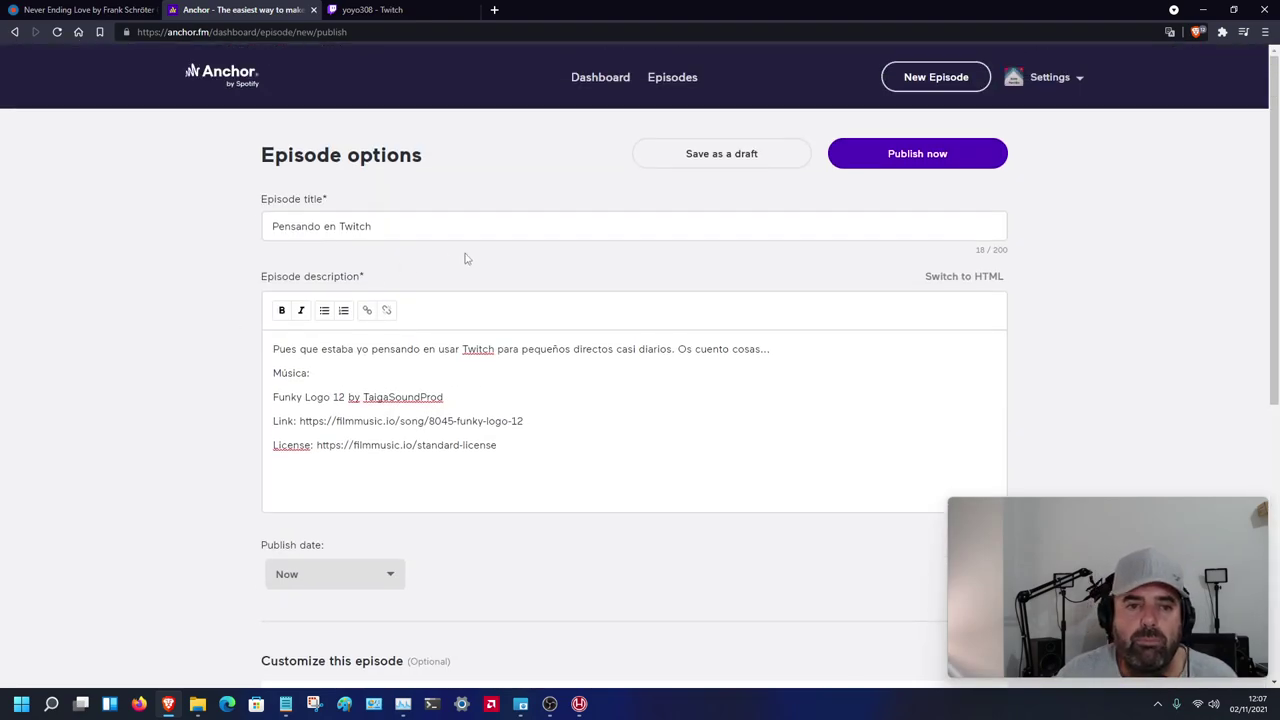
pyautogui.click(907, 156)
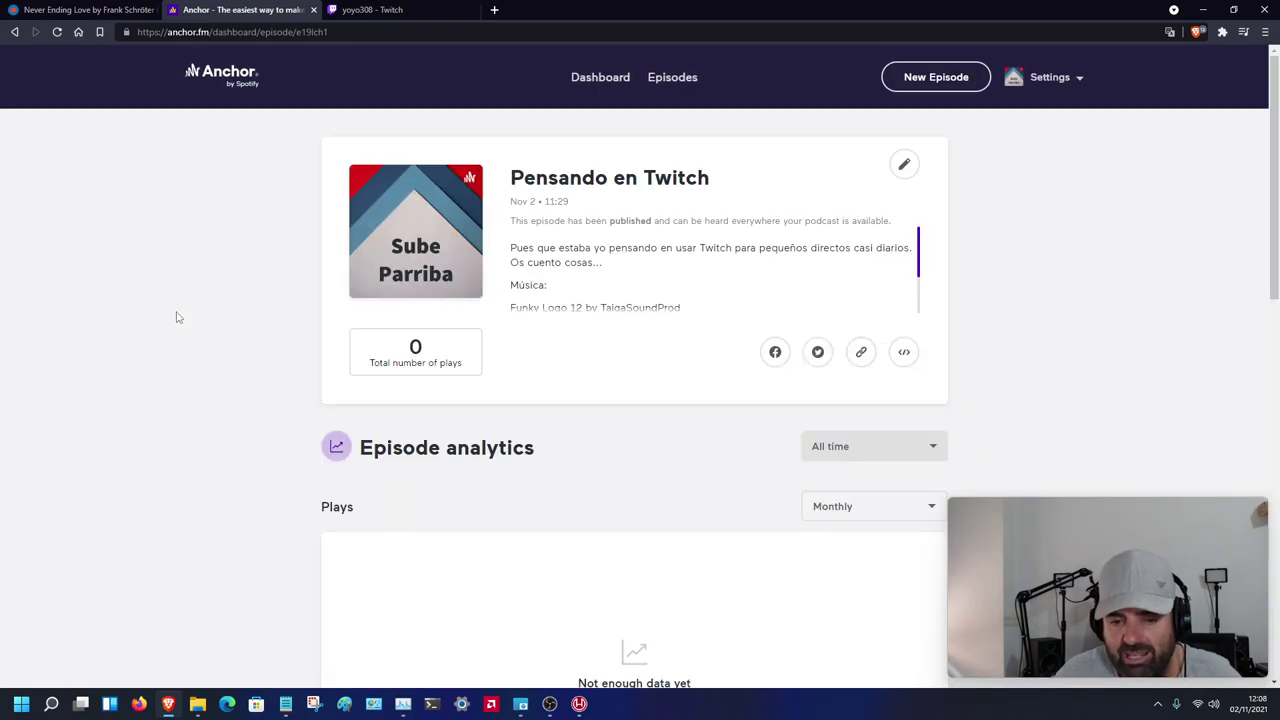
pyautogui.scroll(-3, 309, 397)
pyautogui.scroll(3, 309, 397)
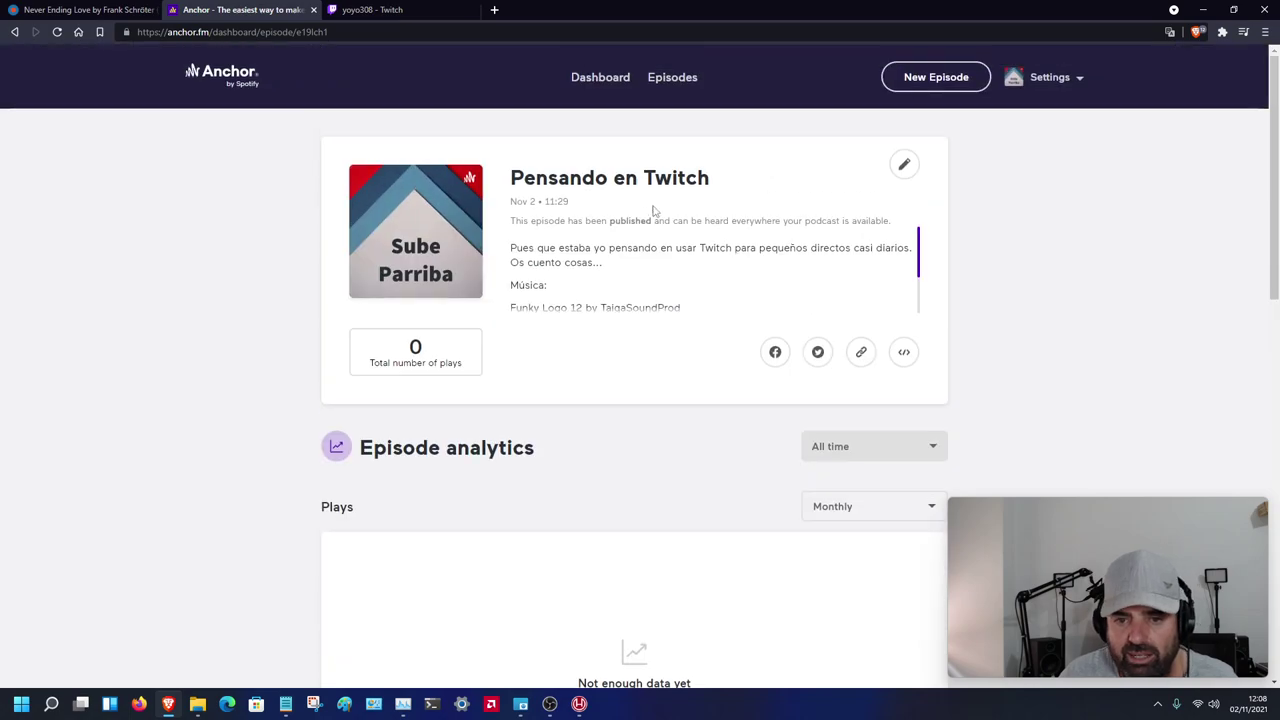
# - Open the list of all episodes and review their lengths, play counts and publication dates
pyautogui.click(673, 82)
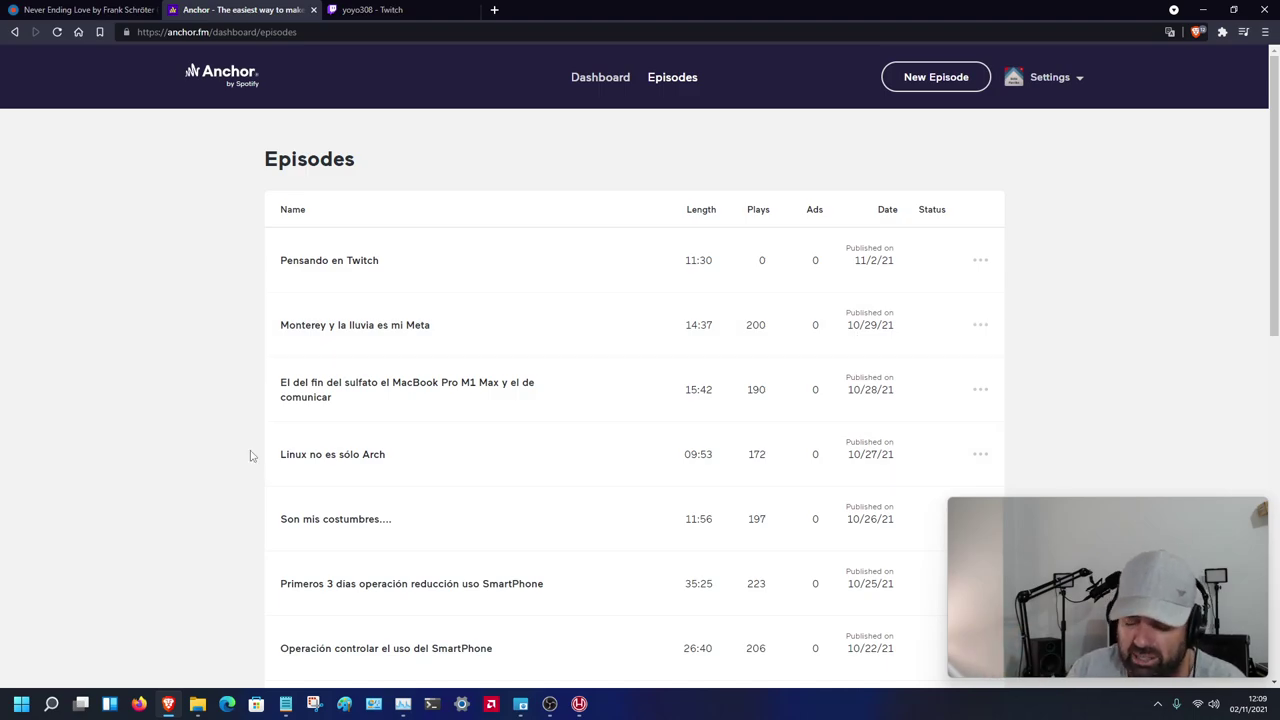
pyautogui.scroll(-2, 172, 415)
pyautogui.scroll(-2, 172, 415)
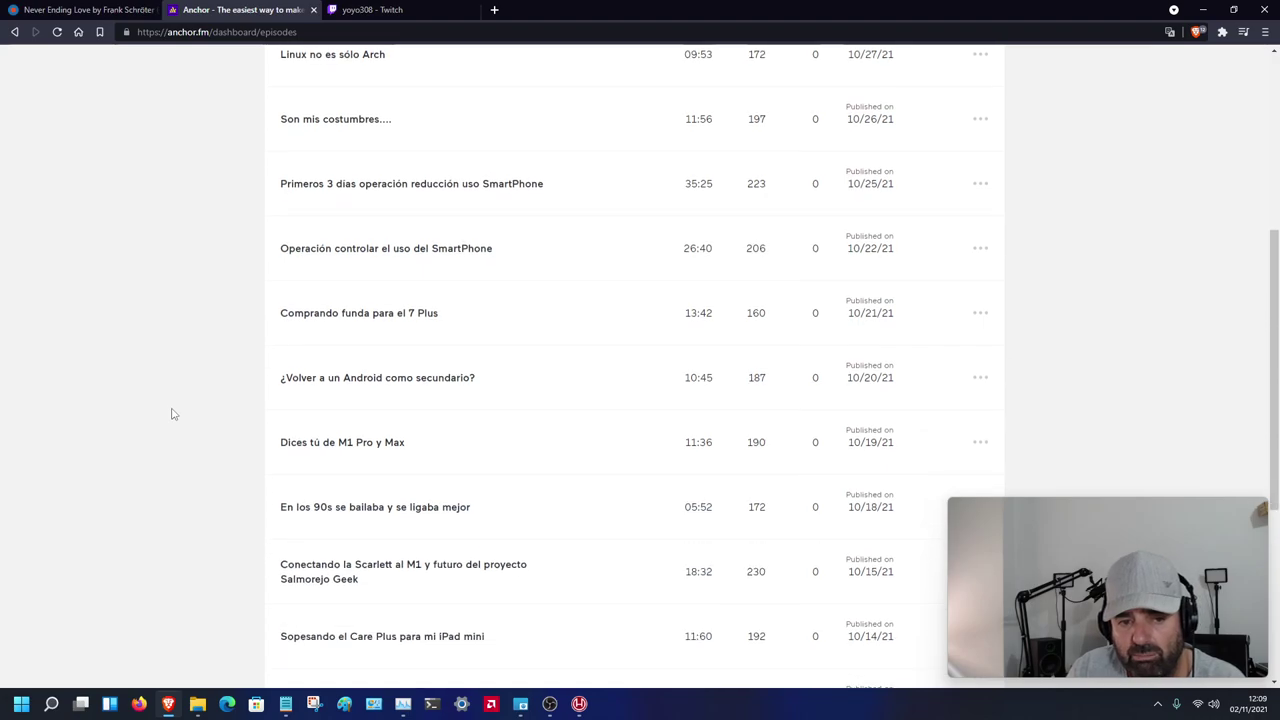
pyautogui.scroll(4, 172, 414)
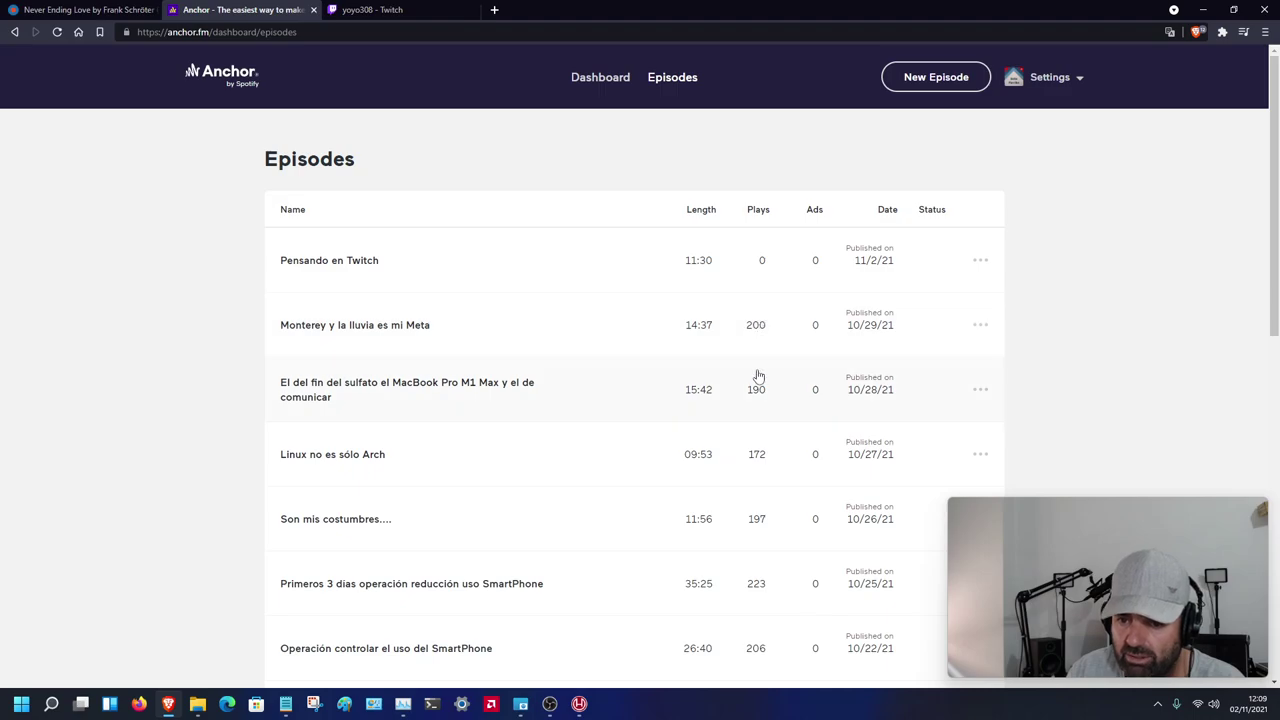
pyautogui.scroll(-2, 738, 489)
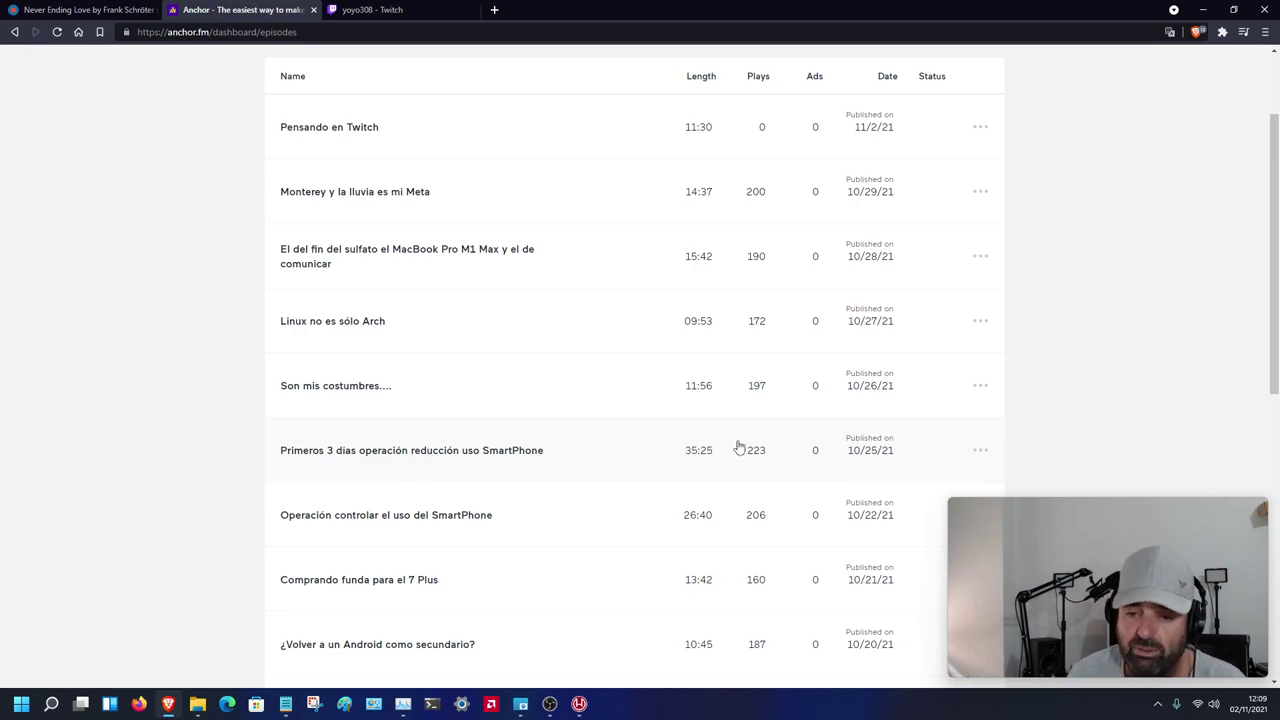
pyautogui.scroll(-3, 749, 543)
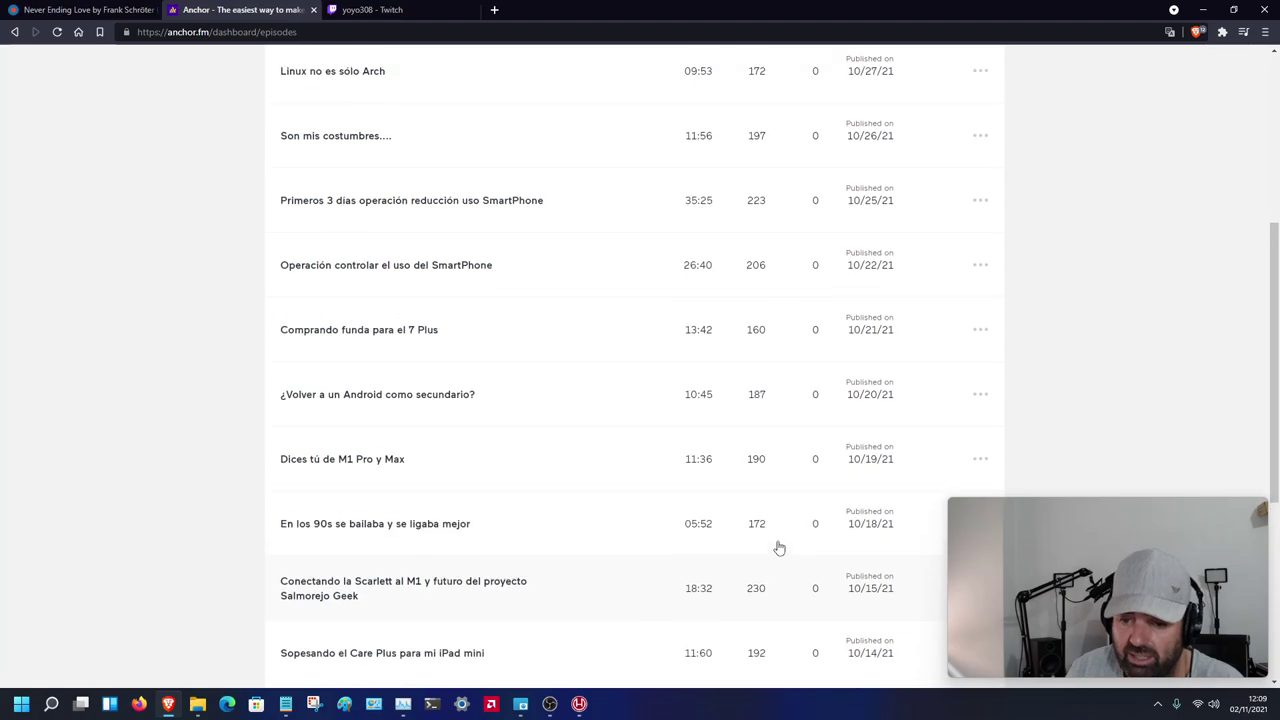
pyautogui.scroll(3, 777, 546)
pyautogui.scroll(2, 749, 300)
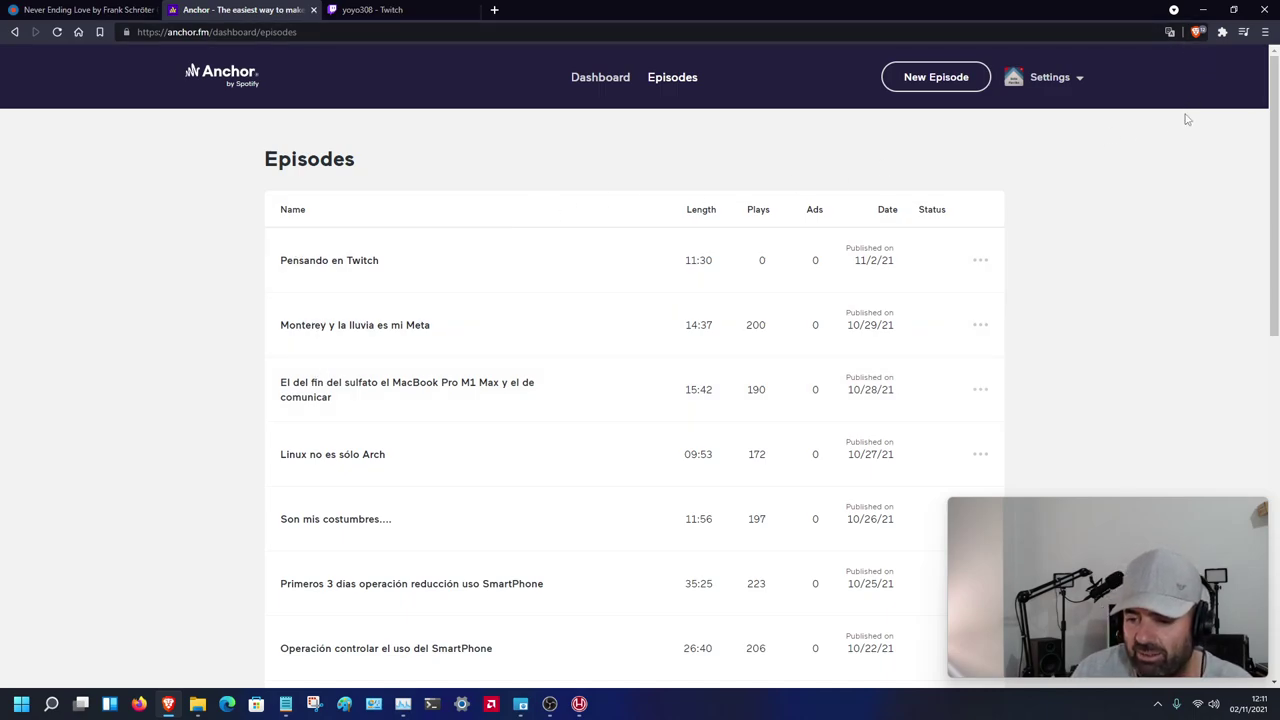
# - Switch to OBS Studio to check the live stream, moving its window fully into view, and minimize it
pyautogui.click(1203, 9)
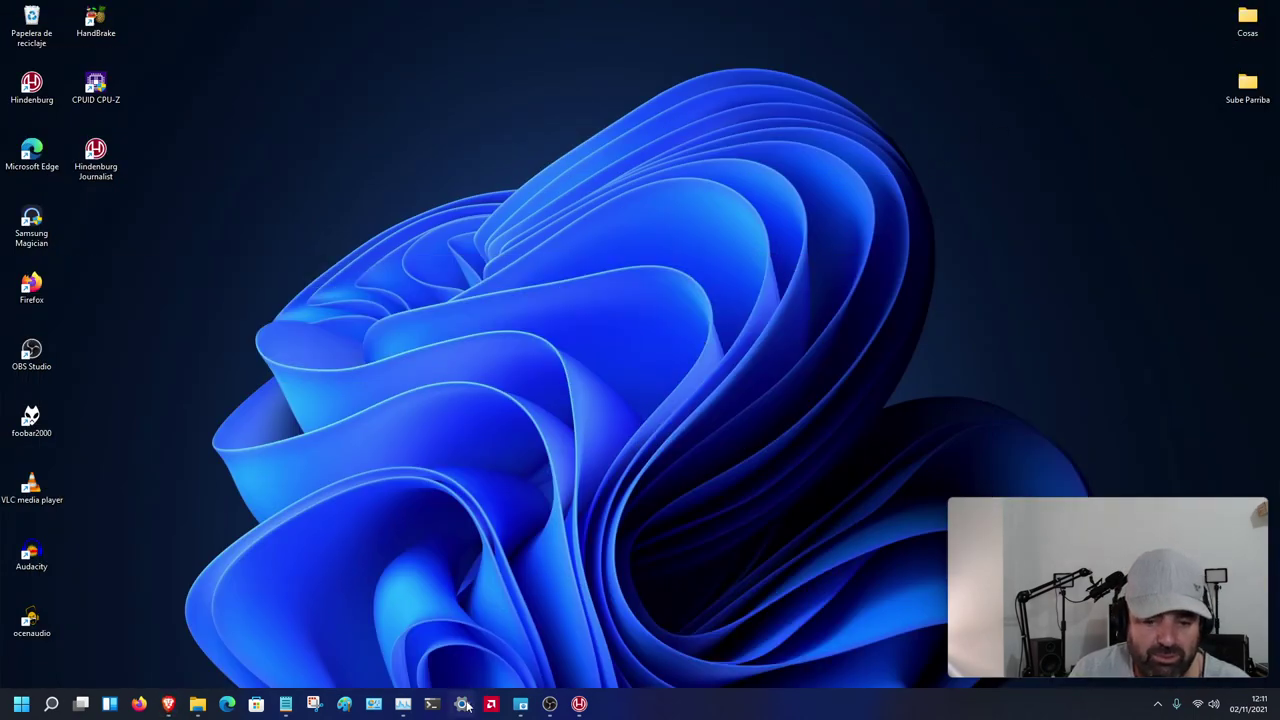
pyautogui.click(549, 704)
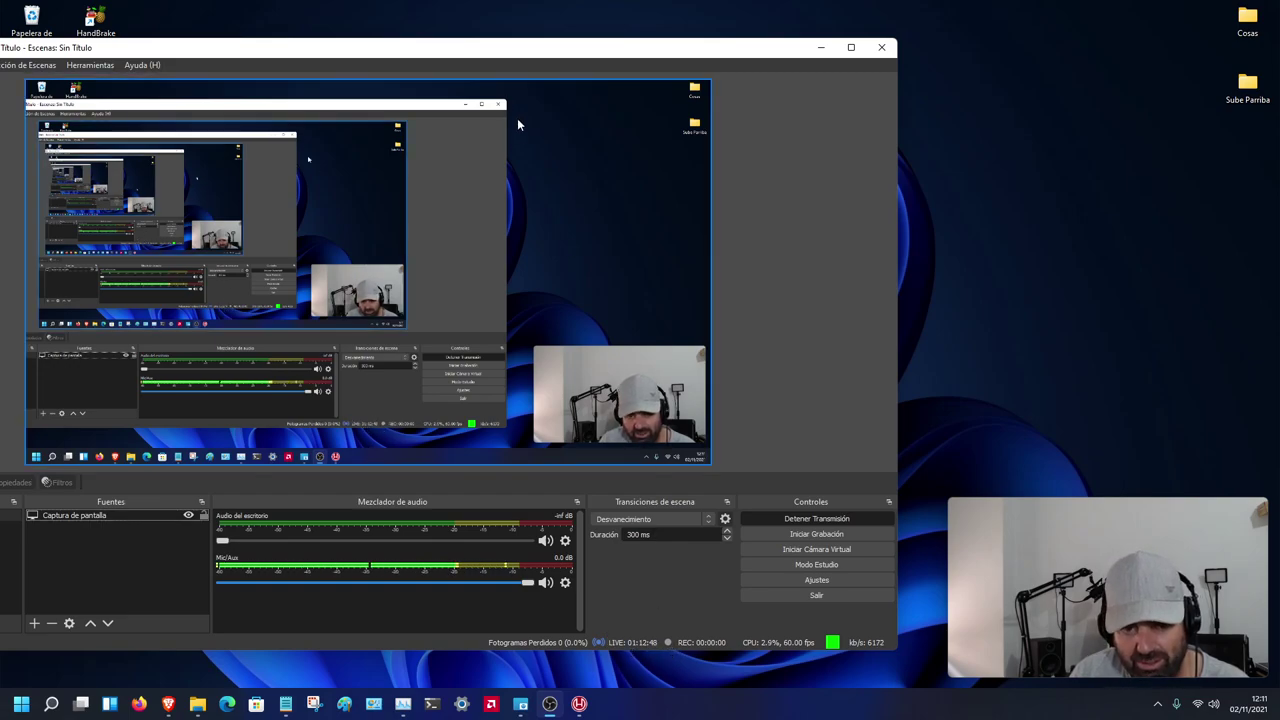
pyautogui.moveTo(484, 58); pyautogui.dragTo(681, 62)
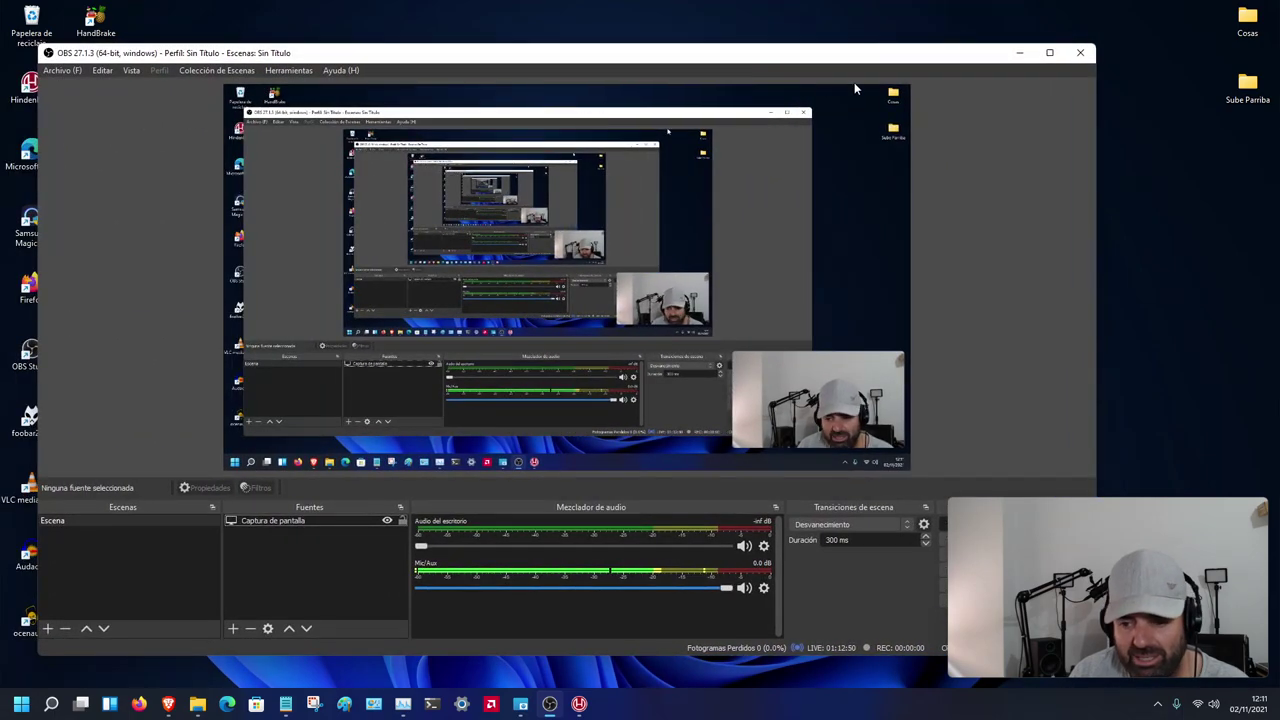
pyautogui.click(1019, 52)
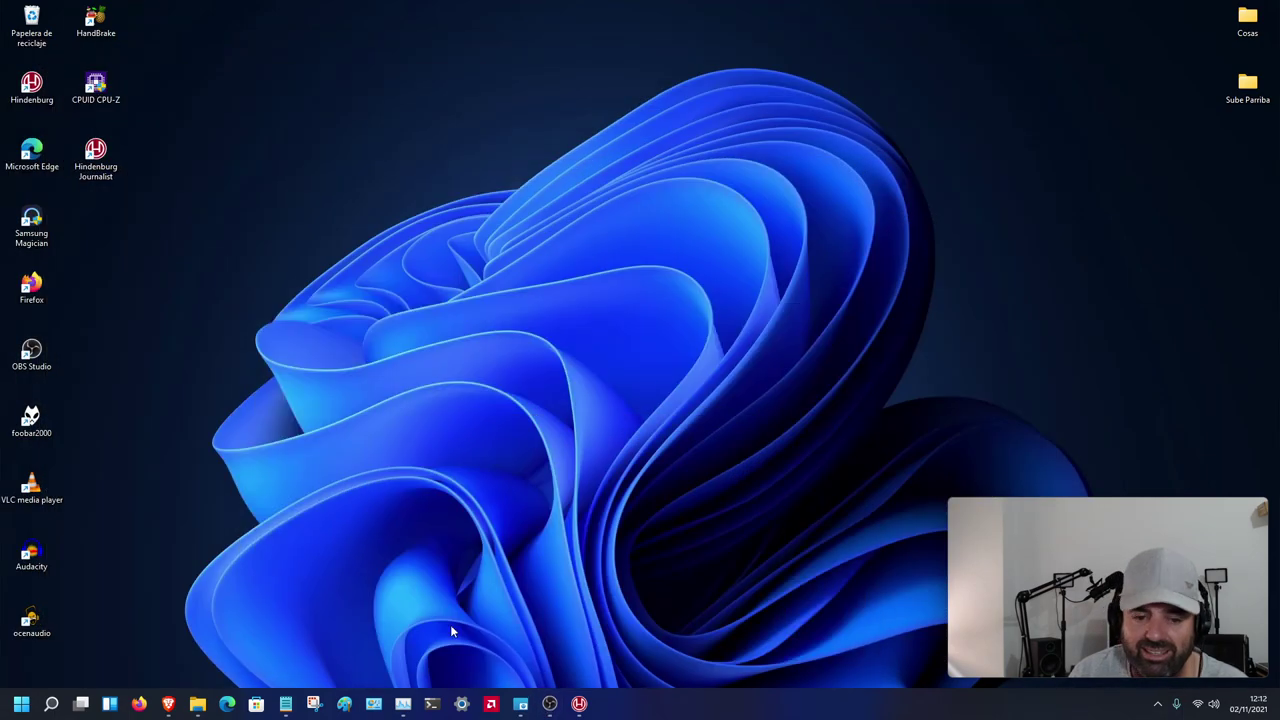
# - Return to Anchor in the browser and log out of the account
pyautogui.click(170, 705)
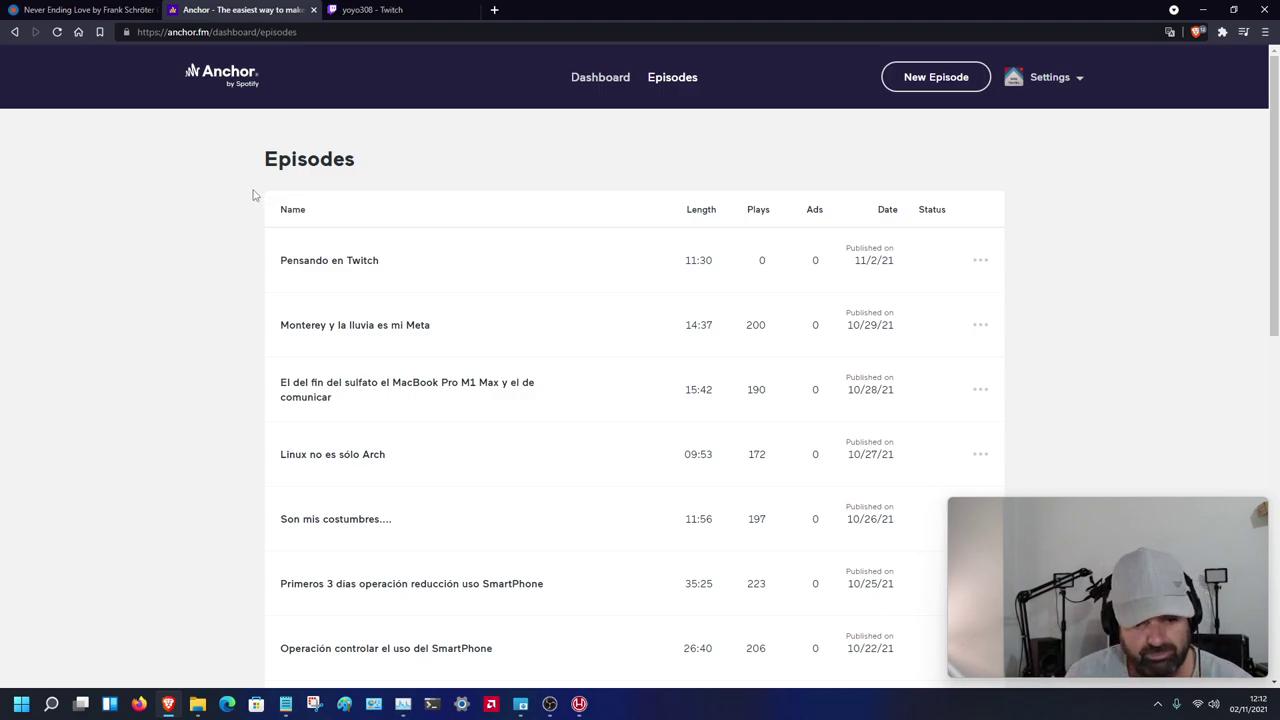
pyautogui.click(1032, 76)
pyautogui.click(951, 277)
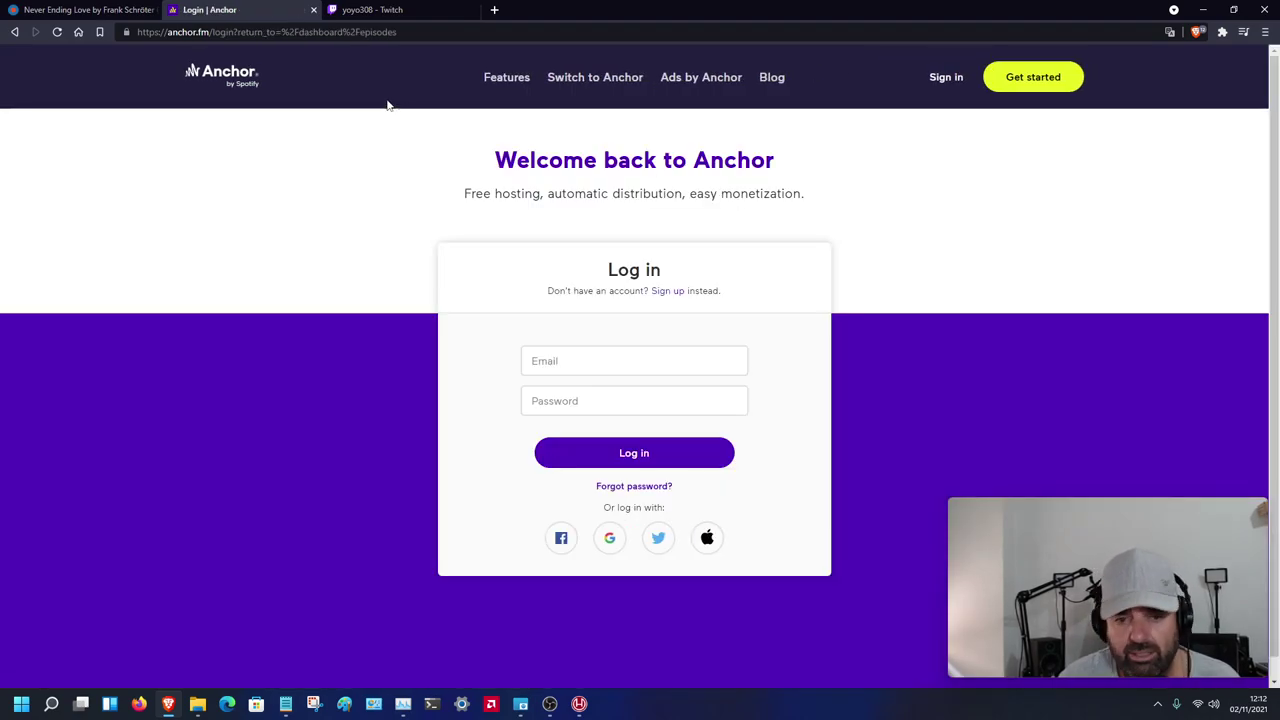
# - Close the Anchor login tab and put the browser window away to reveal the desktop
pyautogui.click(316, 16)
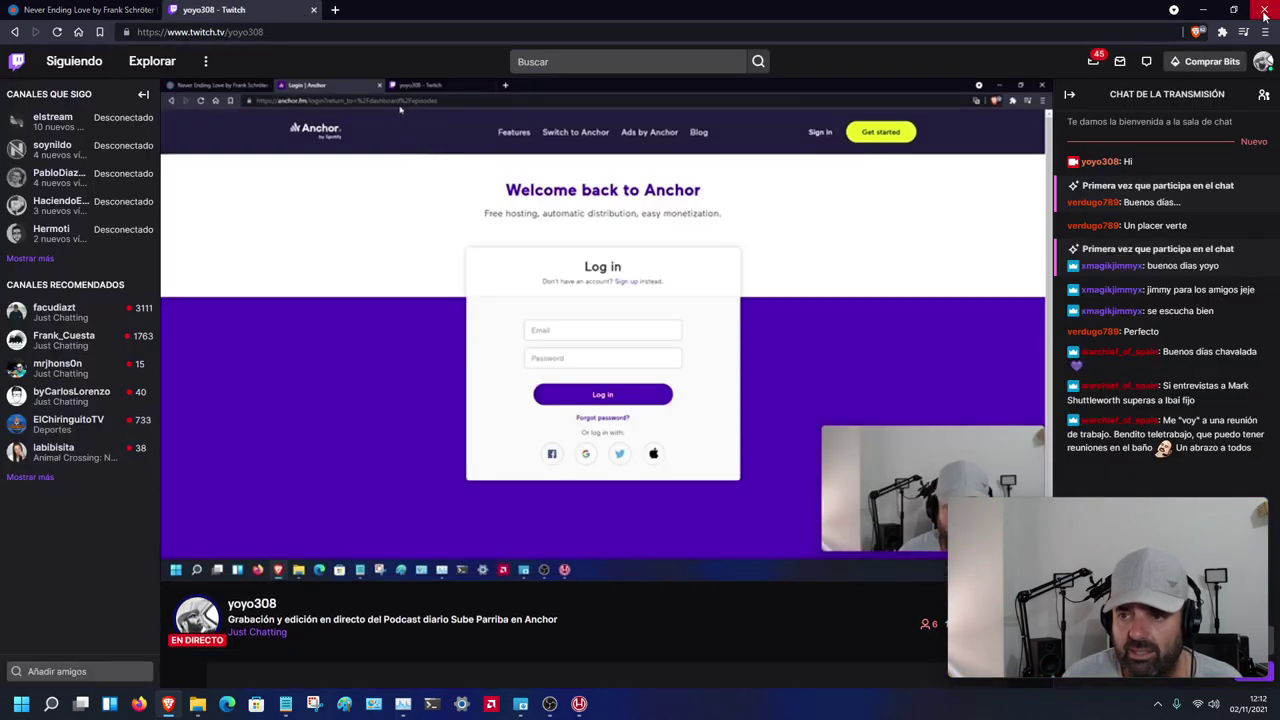
pyautogui.click(1233, 9)
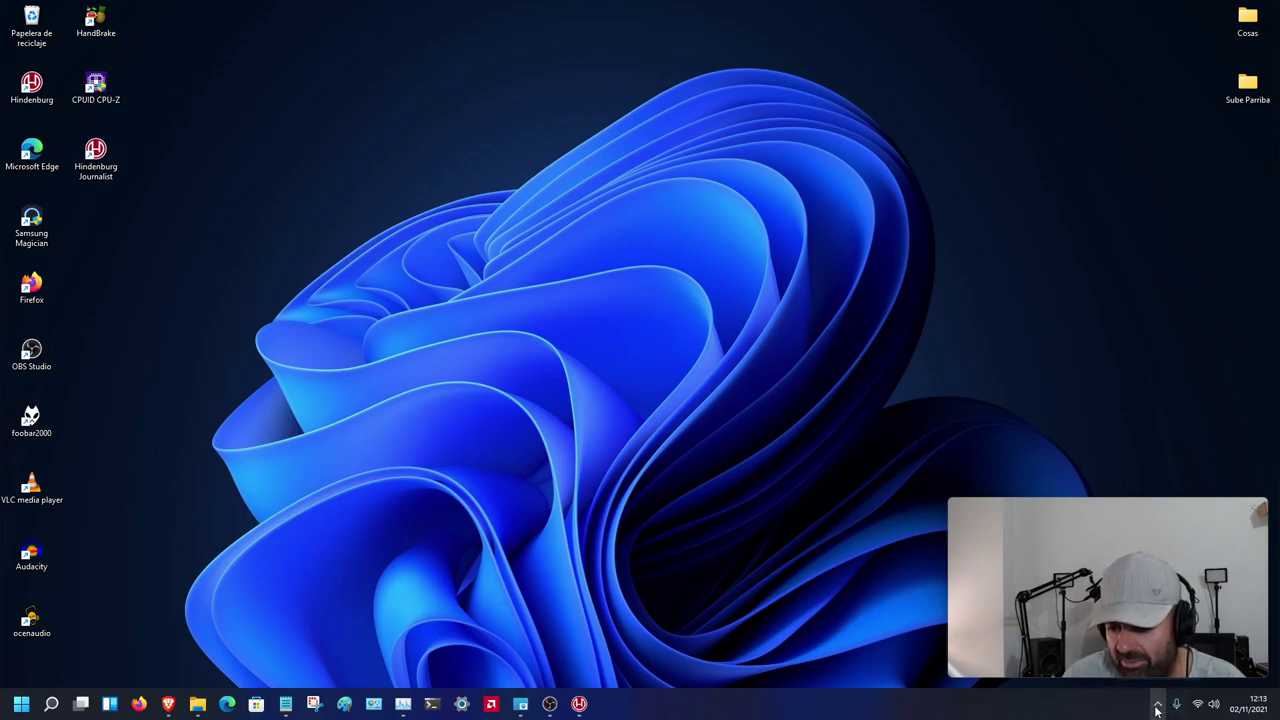
# - Move the floating webcam window higher up the desktop and check the hidden system tray icons
pyautogui.moveTo(1070, 522)
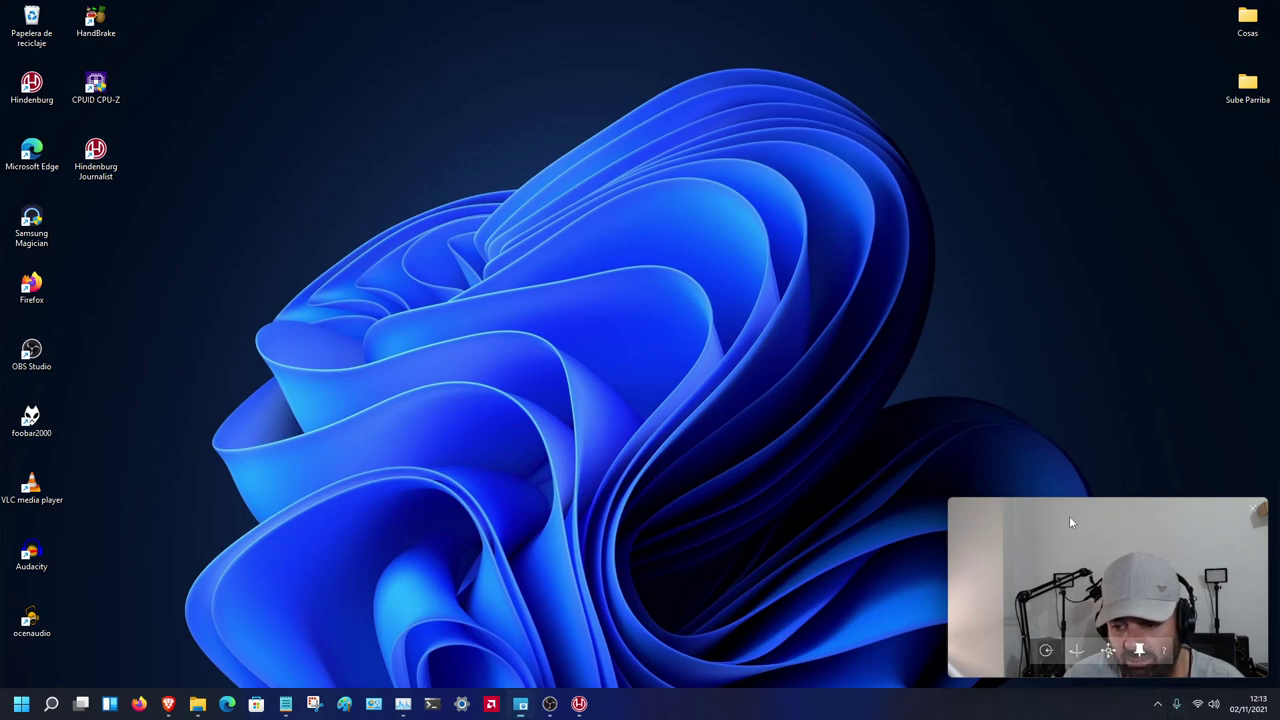
pyautogui.moveTo(1094, 502); pyautogui.dragTo(1075, 242)
pyautogui.click(1158, 704)
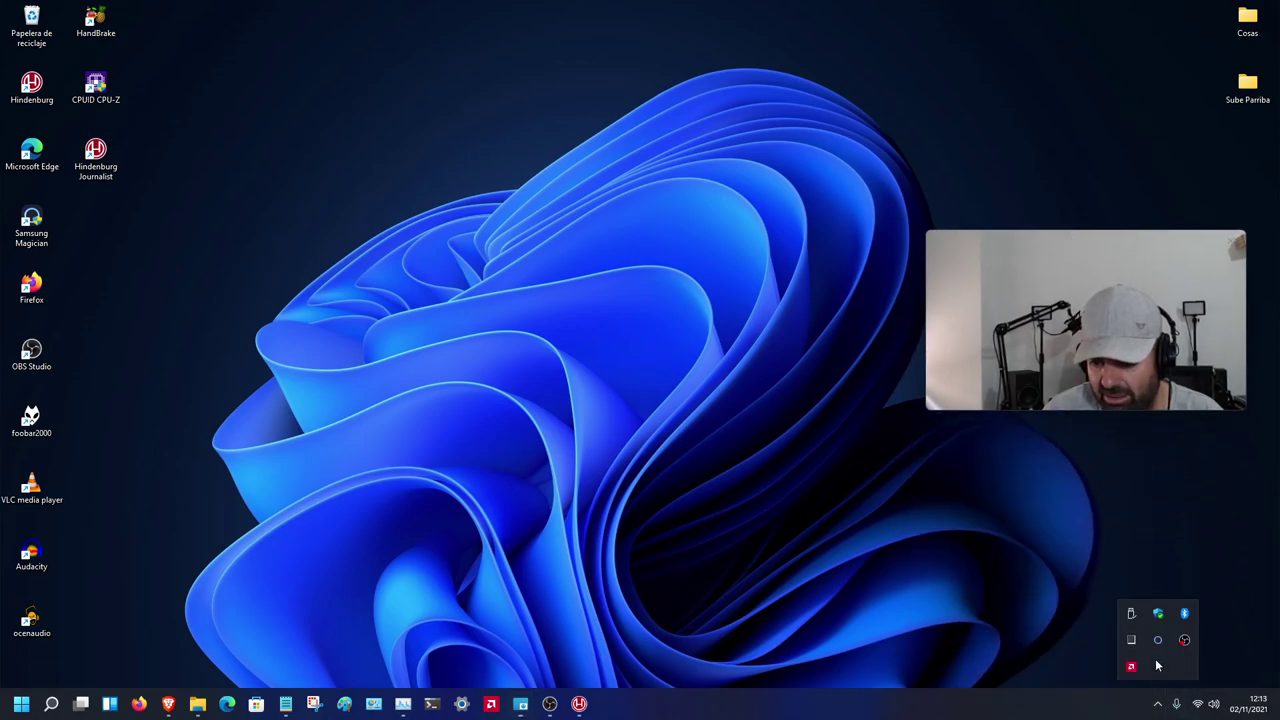
pyautogui.click(951, 591)
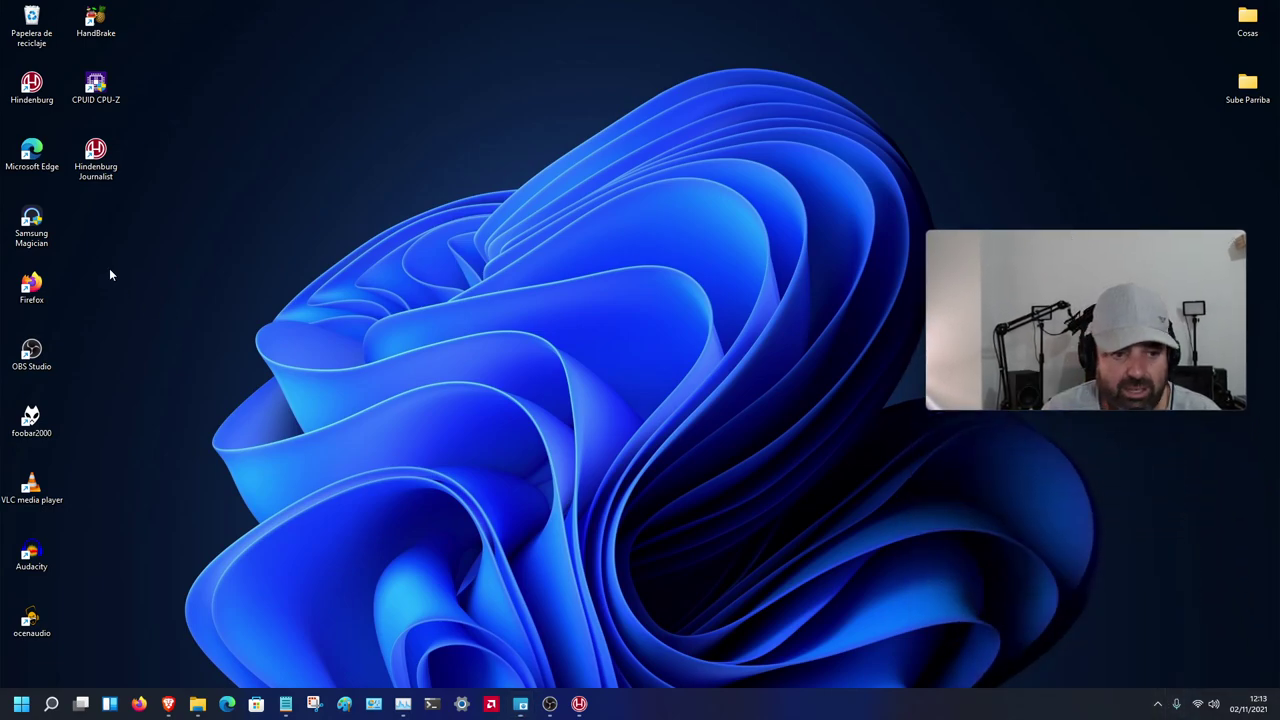
# - Open foobar2000, start playing the track fireface-by-luca-fraula, and minimize the player
pyautogui.doubleClick(33, 419)
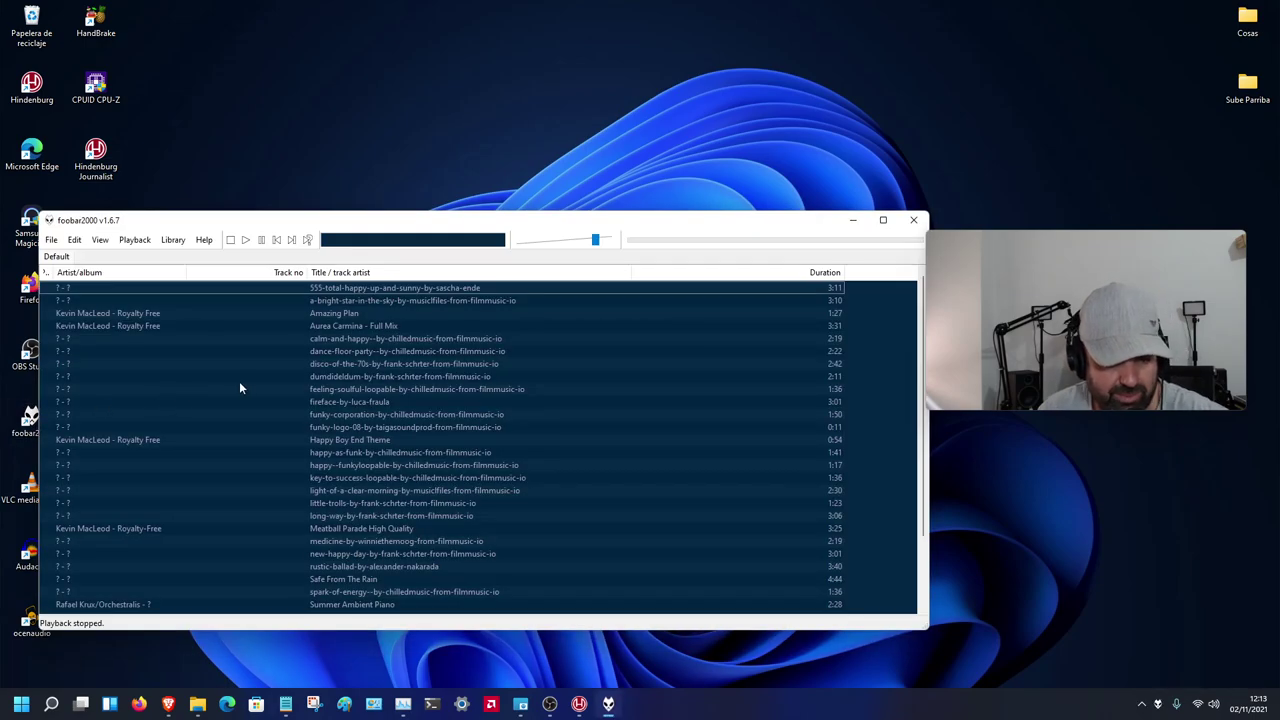
pyautogui.doubleClick(333, 390)
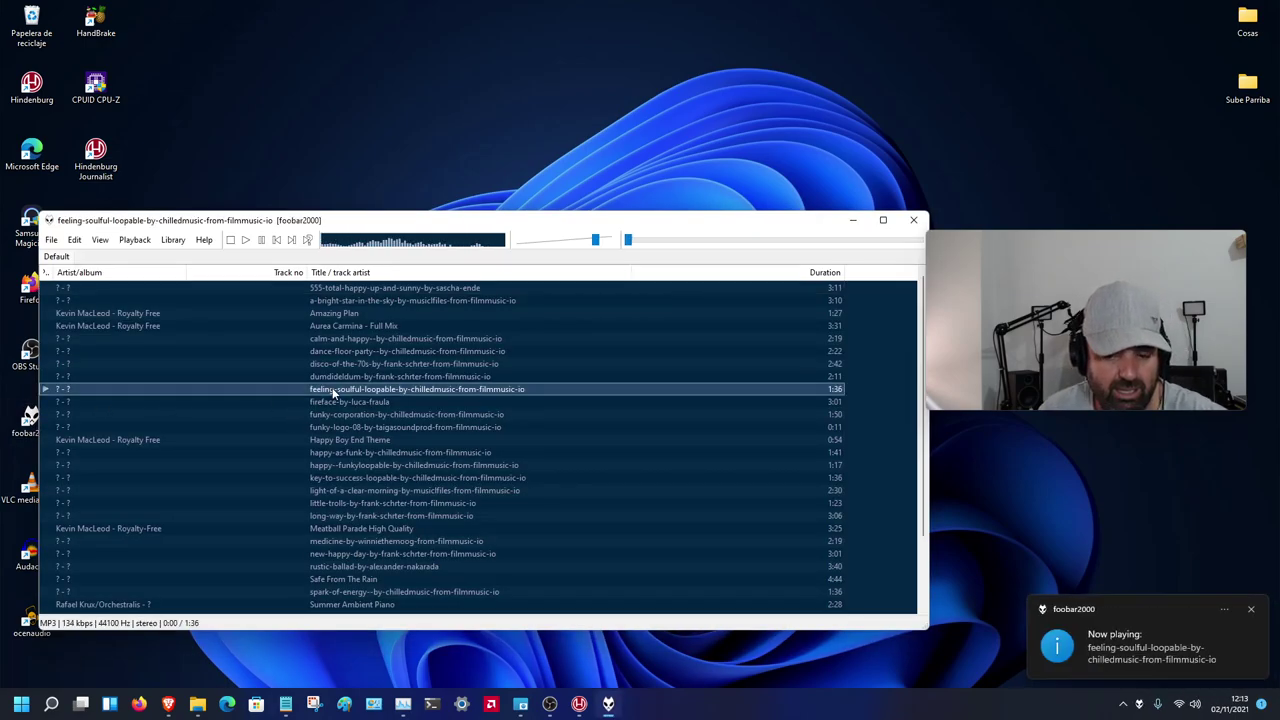
pyautogui.doubleClick(328, 400)
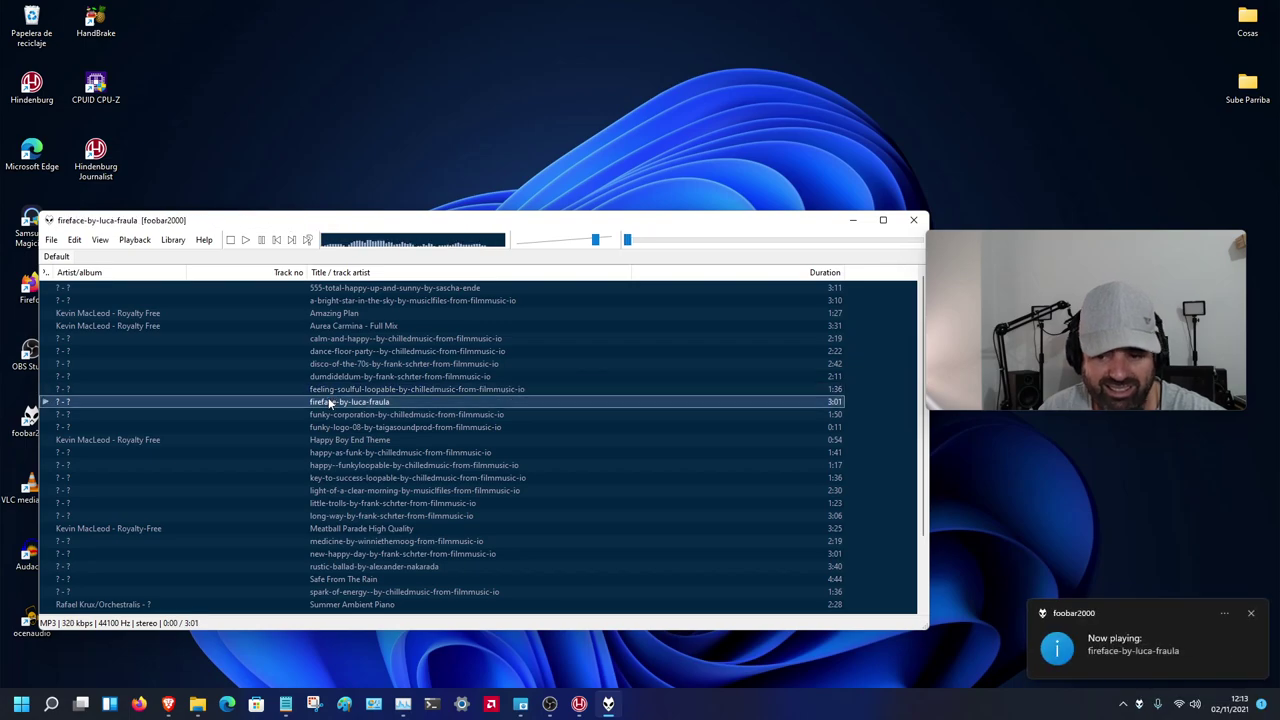
pyautogui.click(852, 220)
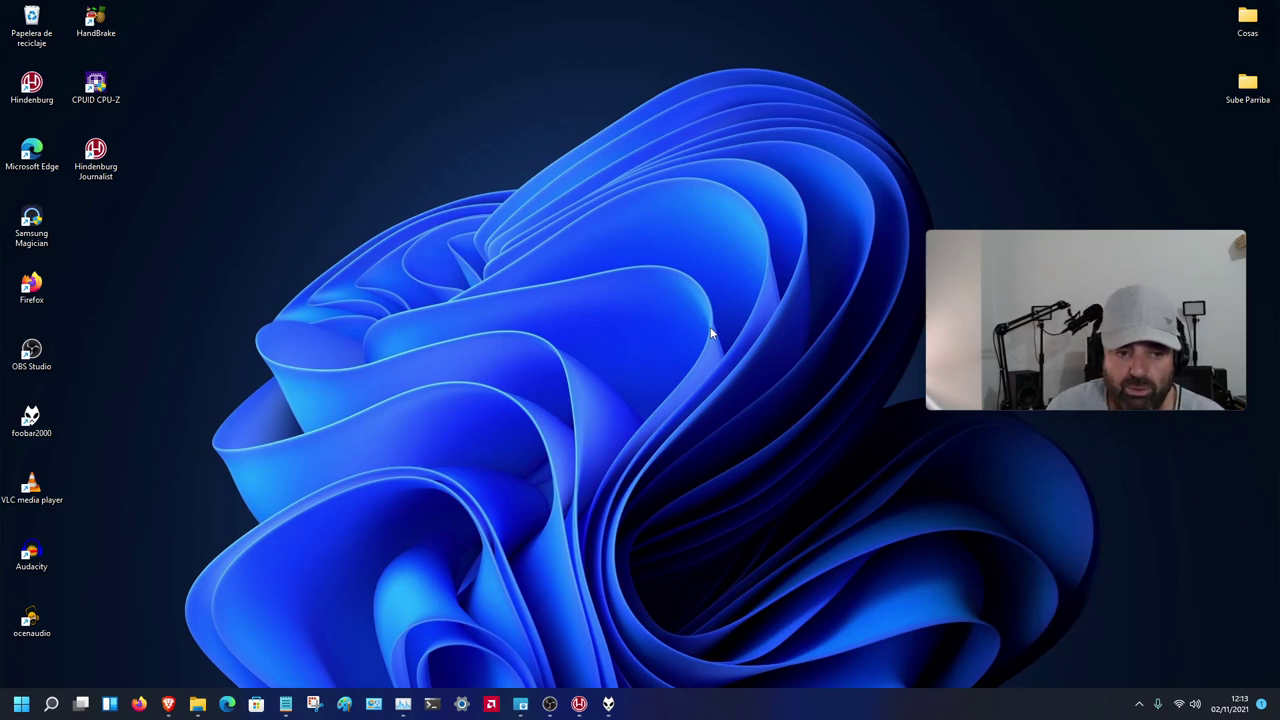
# - Move the floating webcam window into the desktop's upper-right corner and stop the live stream in OBS Studio
pyautogui.moveTo(1060, 263); pyautogui.dragTo(1124, 37)
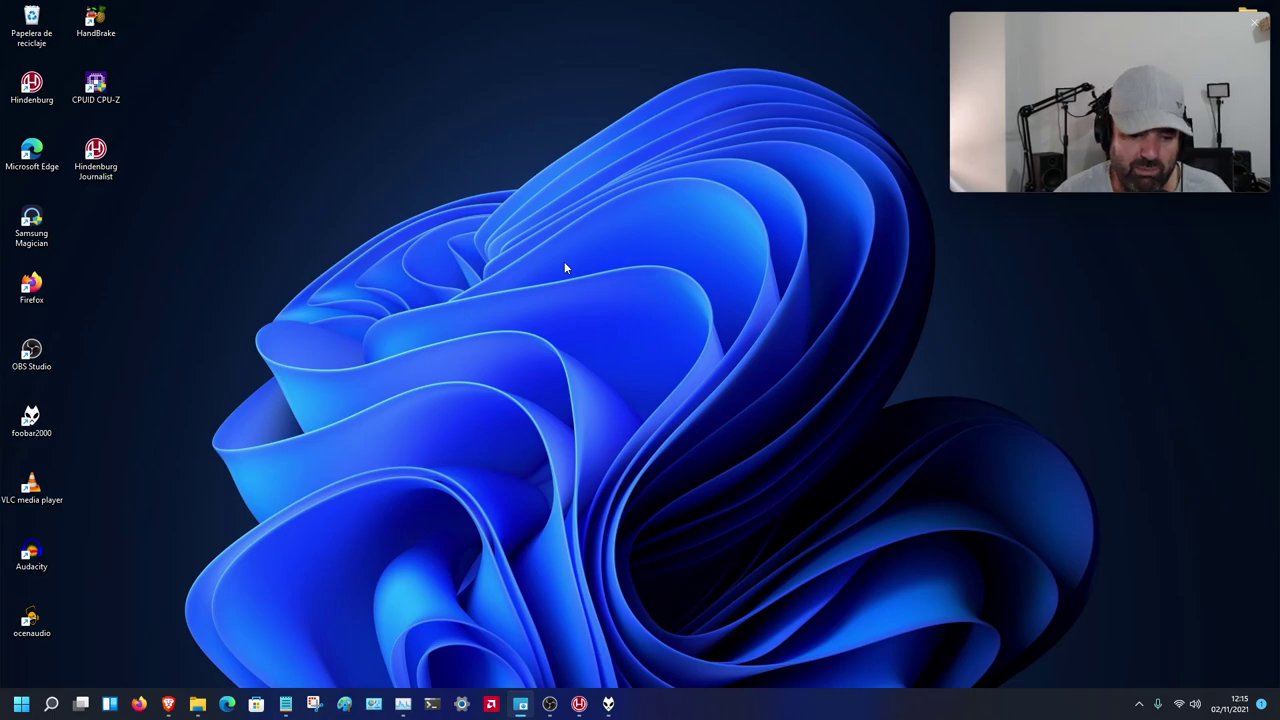
pyautogui.click(549, 704)
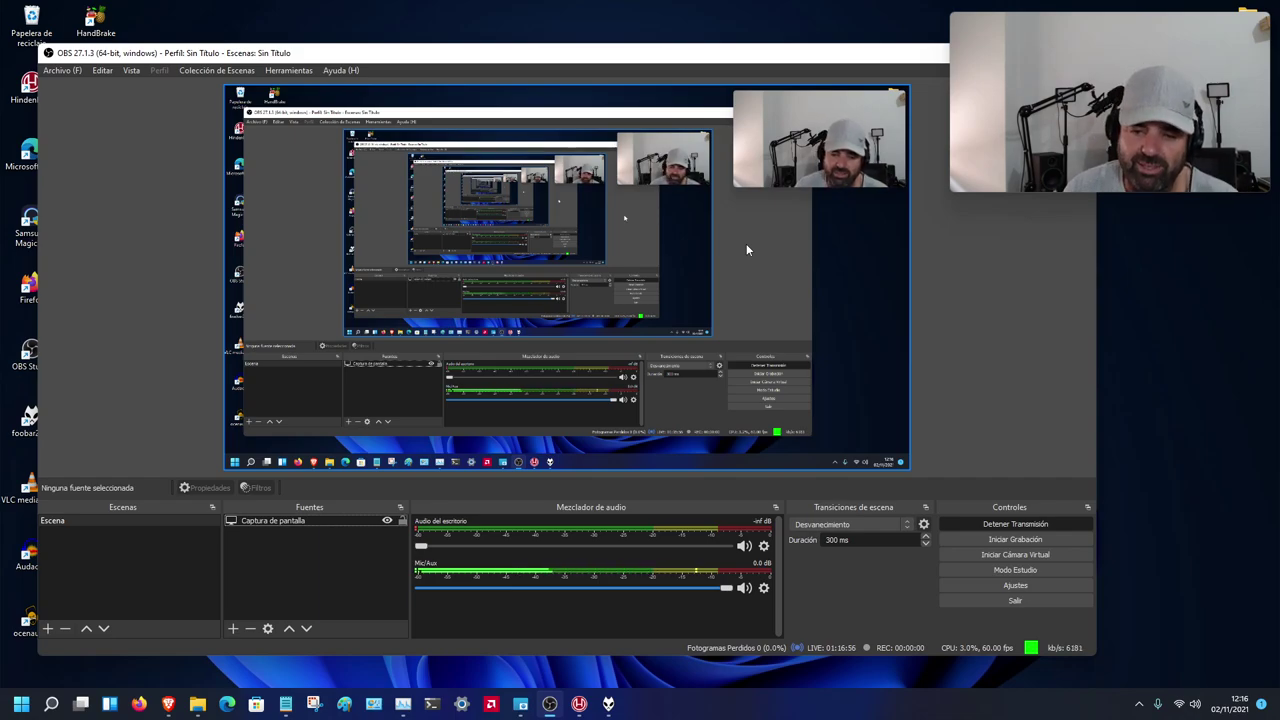
pyautogui.click(1004, 526)
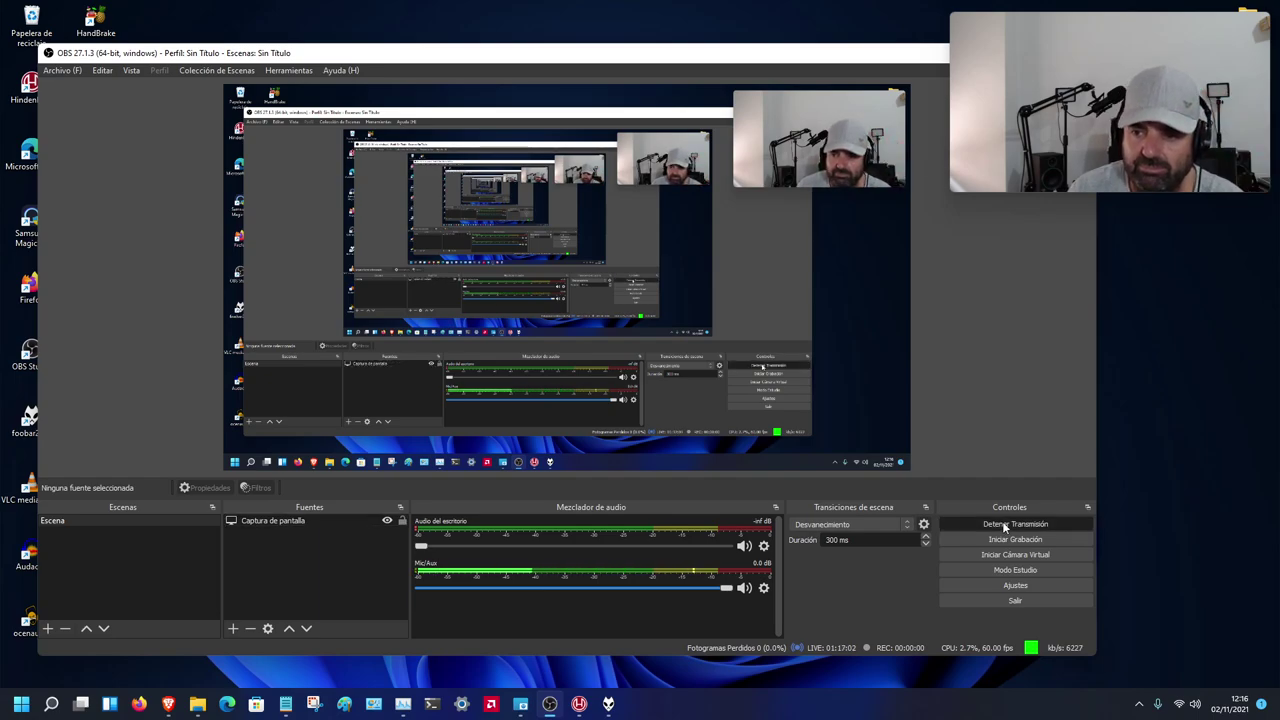